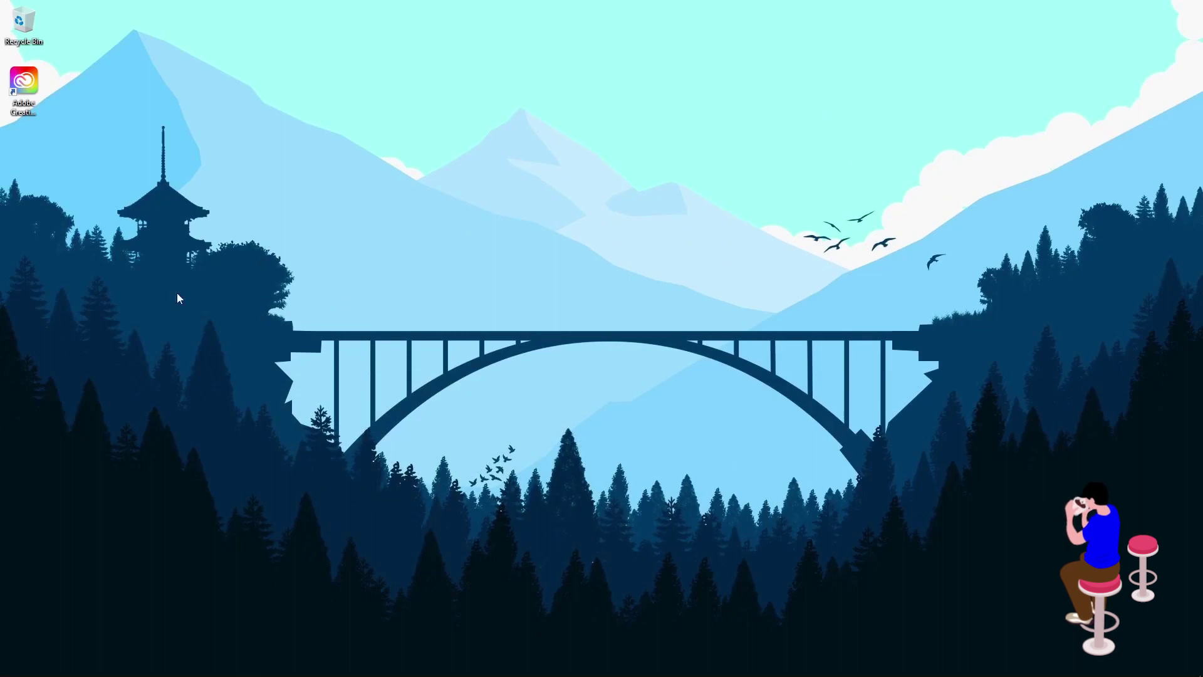
Launch Adobe Illustrator 2020 from the Windows Start menu app list
{"action": "left_click", "coordinate": [11, 666]}
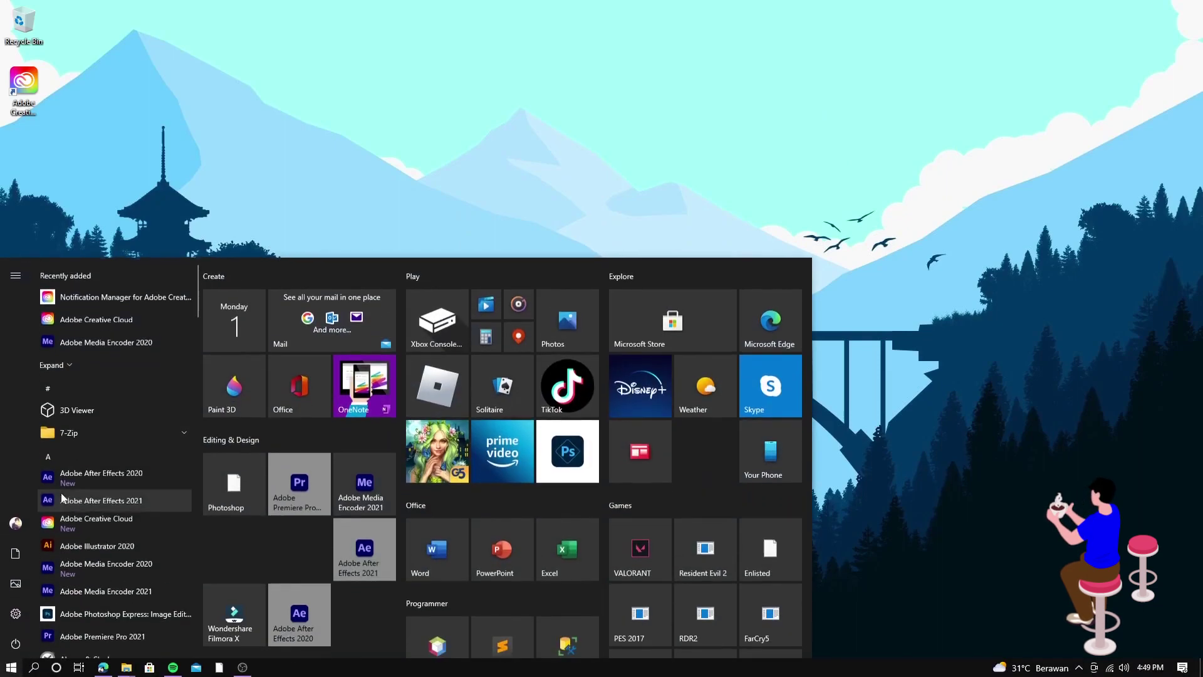
{"action": "left_click", "coordinate": [89, 540]}
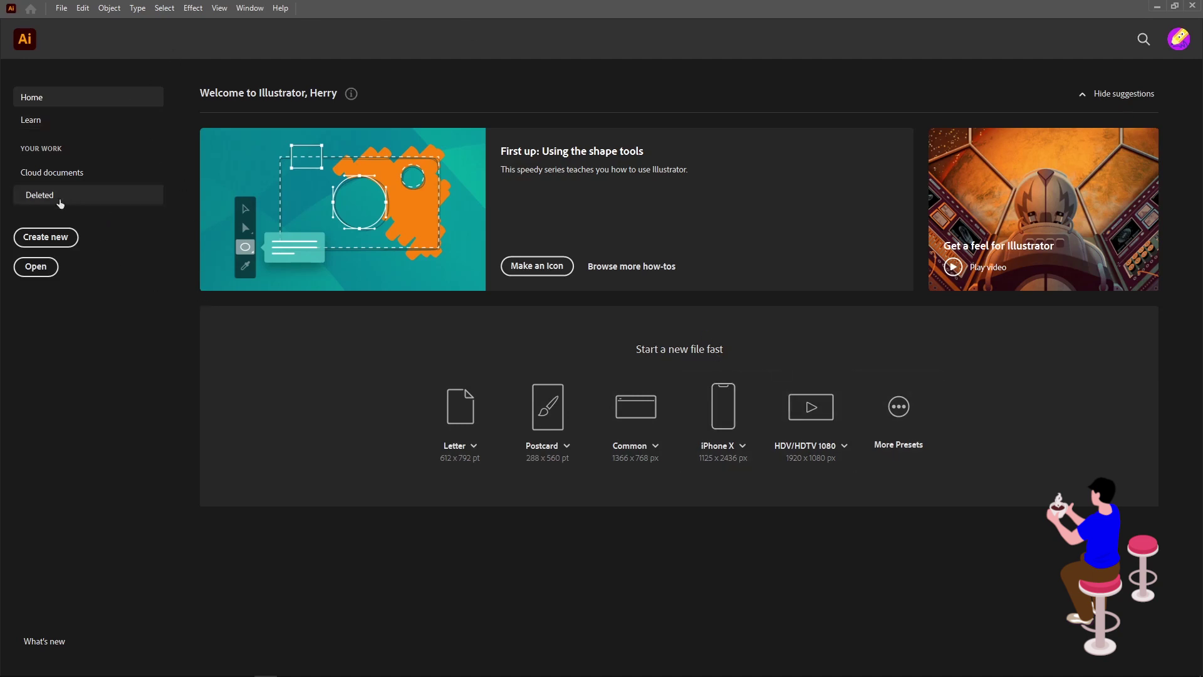
Start a new document, browsing Mobile, Web, Print, Film & Video, then Art & Illustration presets
{"action": "left_click", "coordinate": [52, 242]}
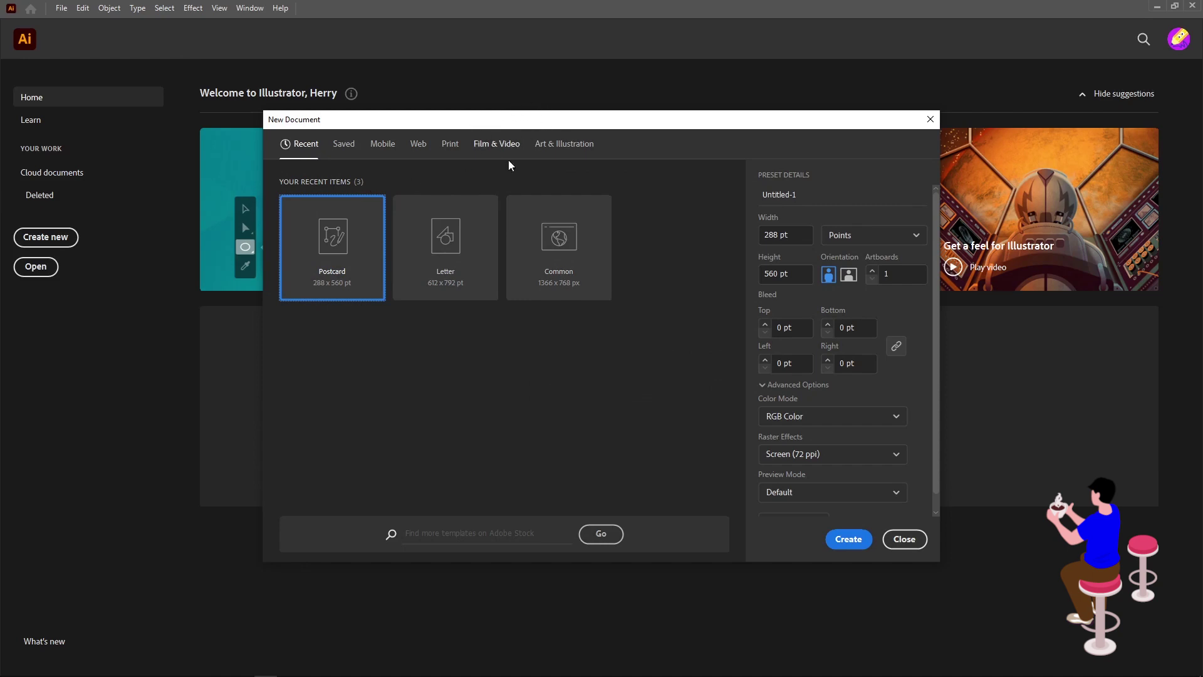
{"action": "left_click", "coordinate": [382, 144]}
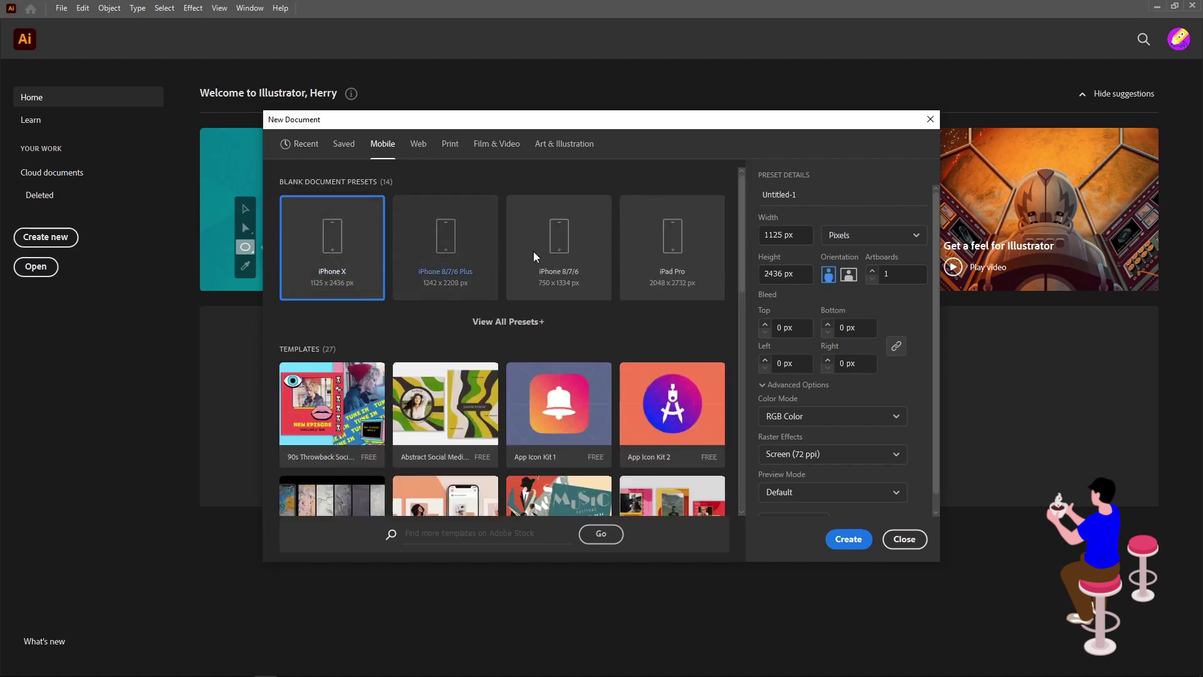
{"action": "left_click", "coordinate": [435, 150]}
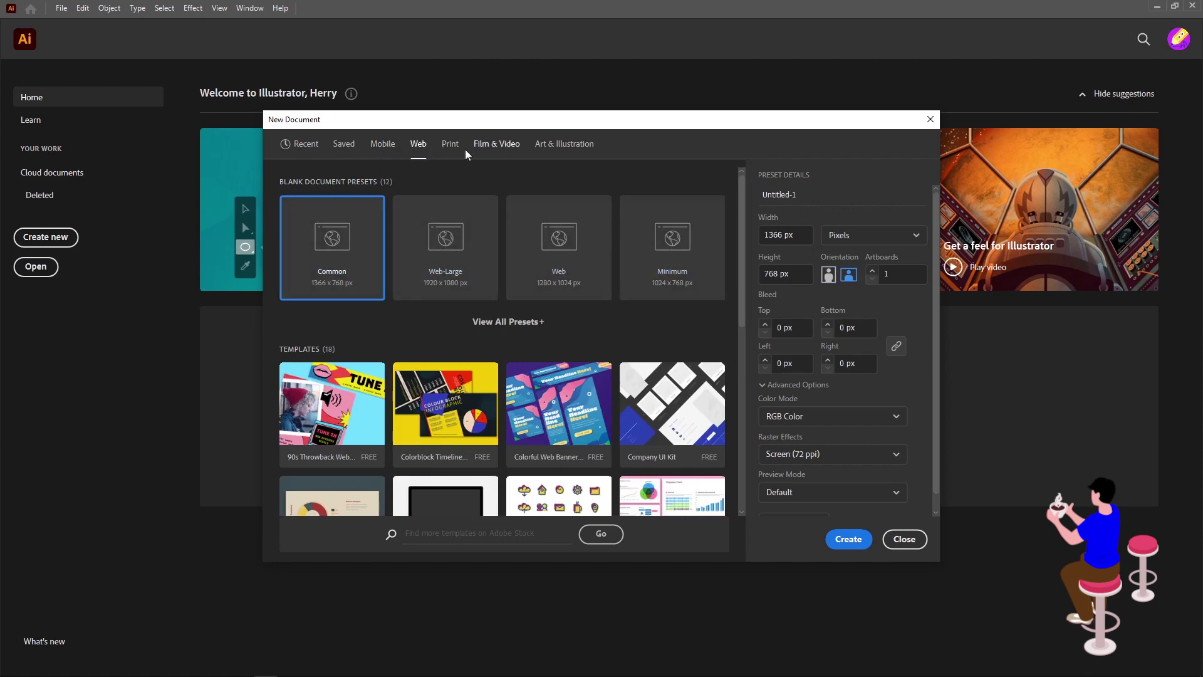
{"action": "left_click", "coordinate": [449, 144]}
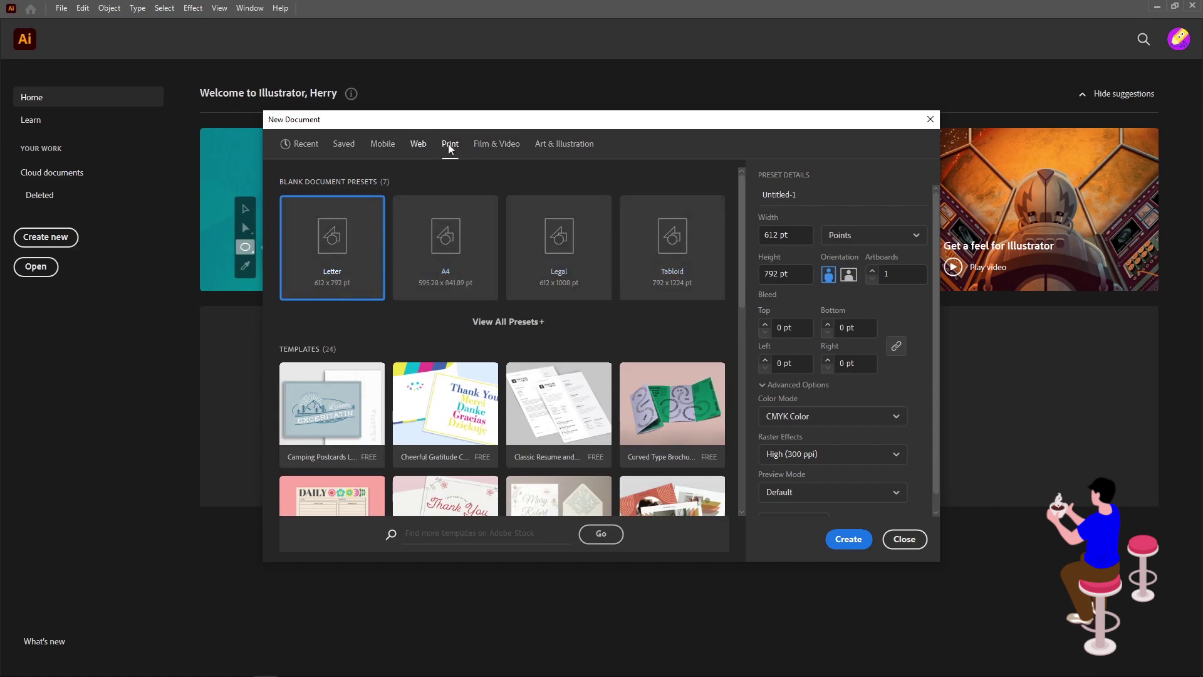
{"action": "left_click", "coordinate": [507, 147]}
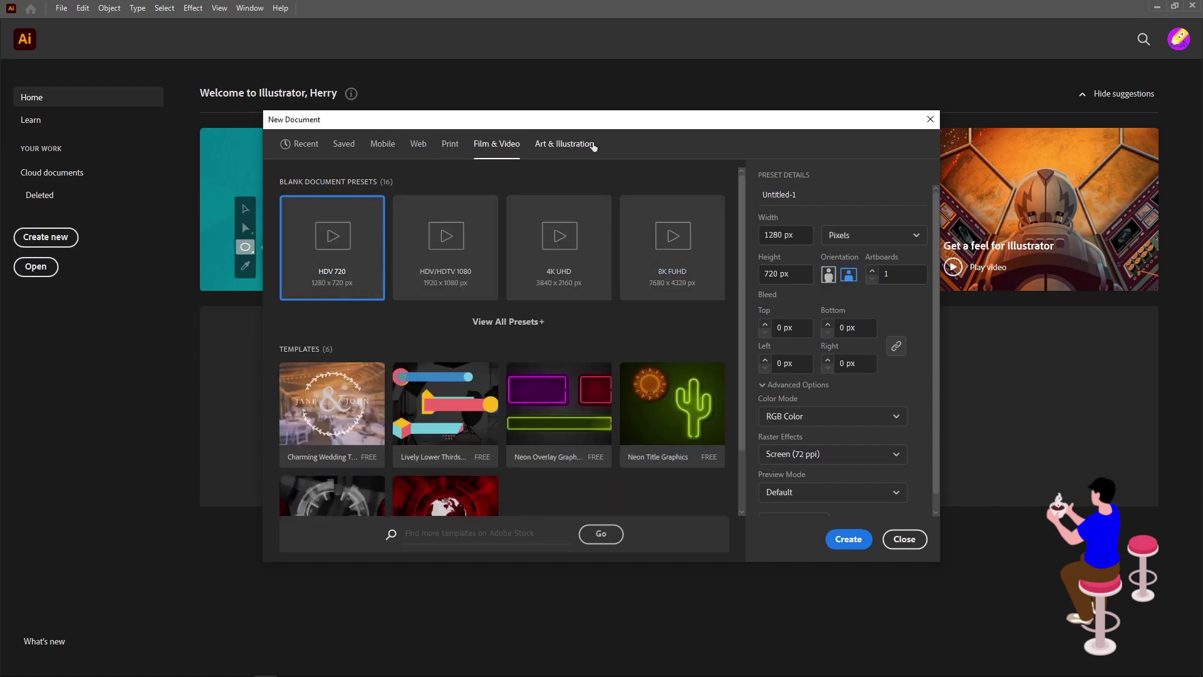
{"action": "left_click", "coordinate": [589, 146]}
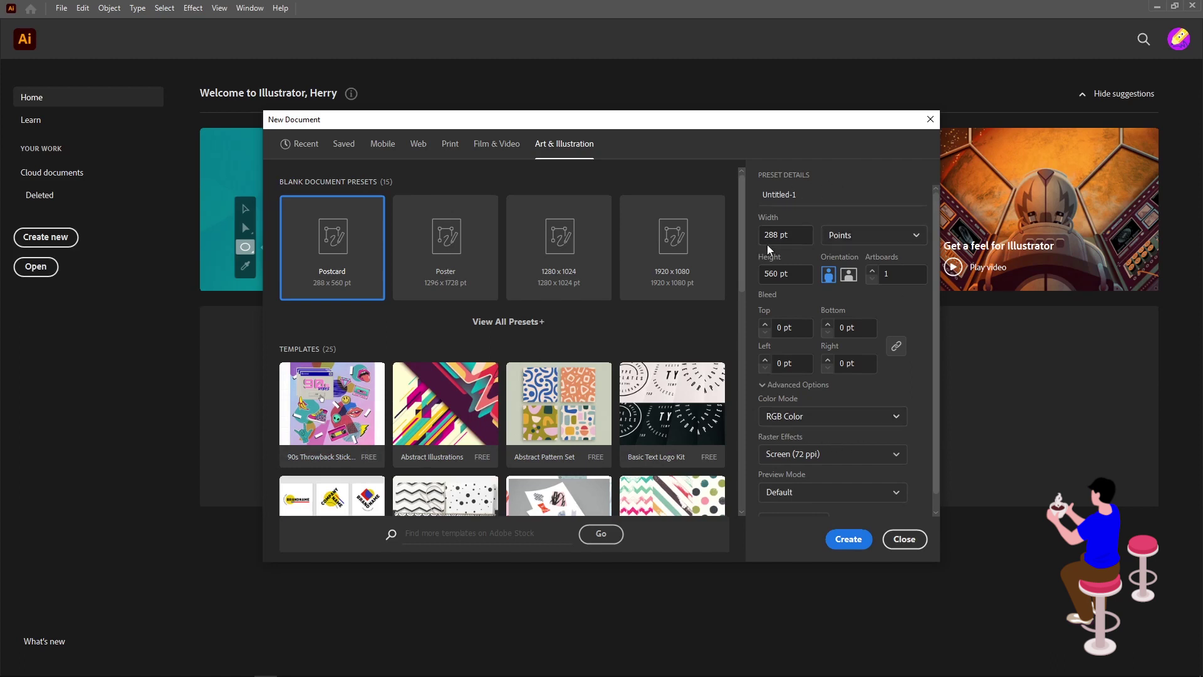
{"action": "left_click_drag", "start_coordinate": [793, 234], "coordinate": [768, 236]}
Confirm the 288 x 560 pt size, keep Points as units, and create the document
{"action": "left_click_drag", "start_coordinate": [795, 274], "coordinate": [754, 272]}
{"action": "left_click", "coordinate": [878, 234]}
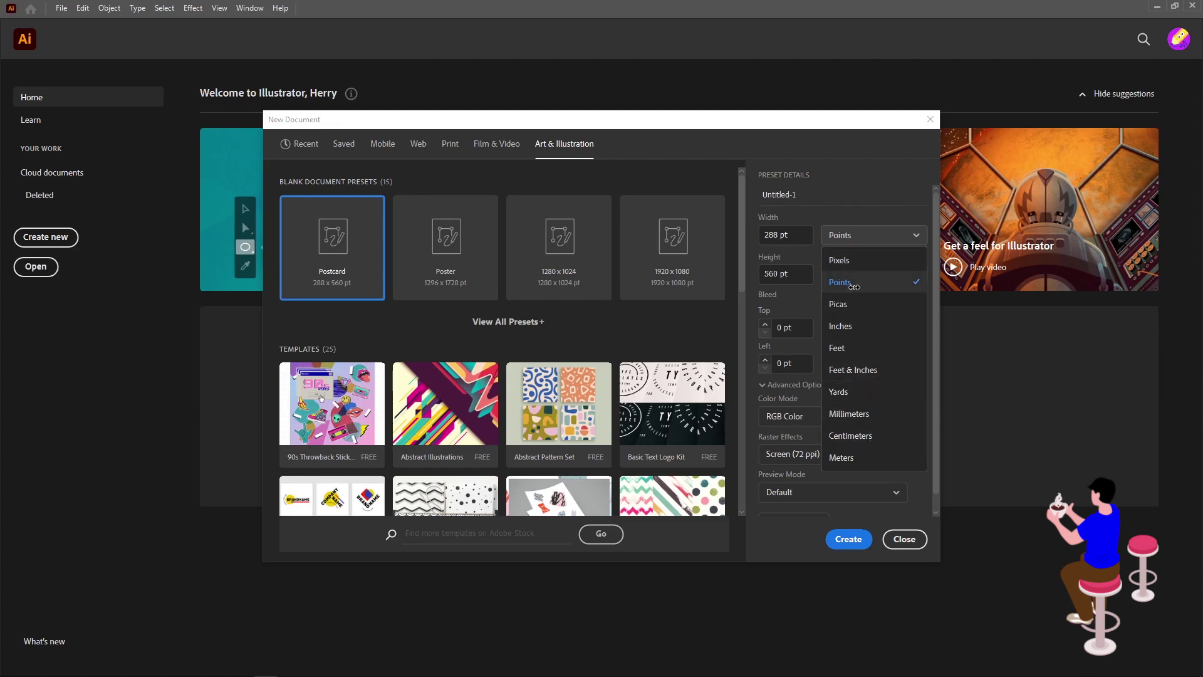
{"action": "left_click", "coordinate": [878, 235]}
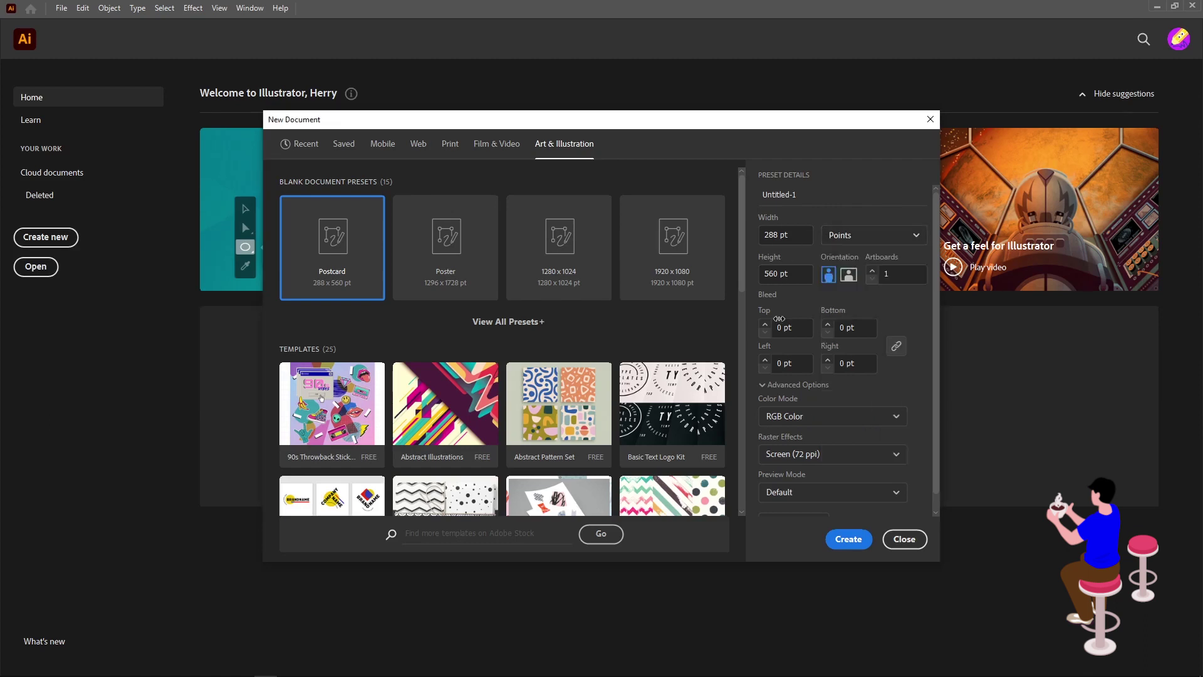
{"action": "left_click", "coordinate": [847, 547]}
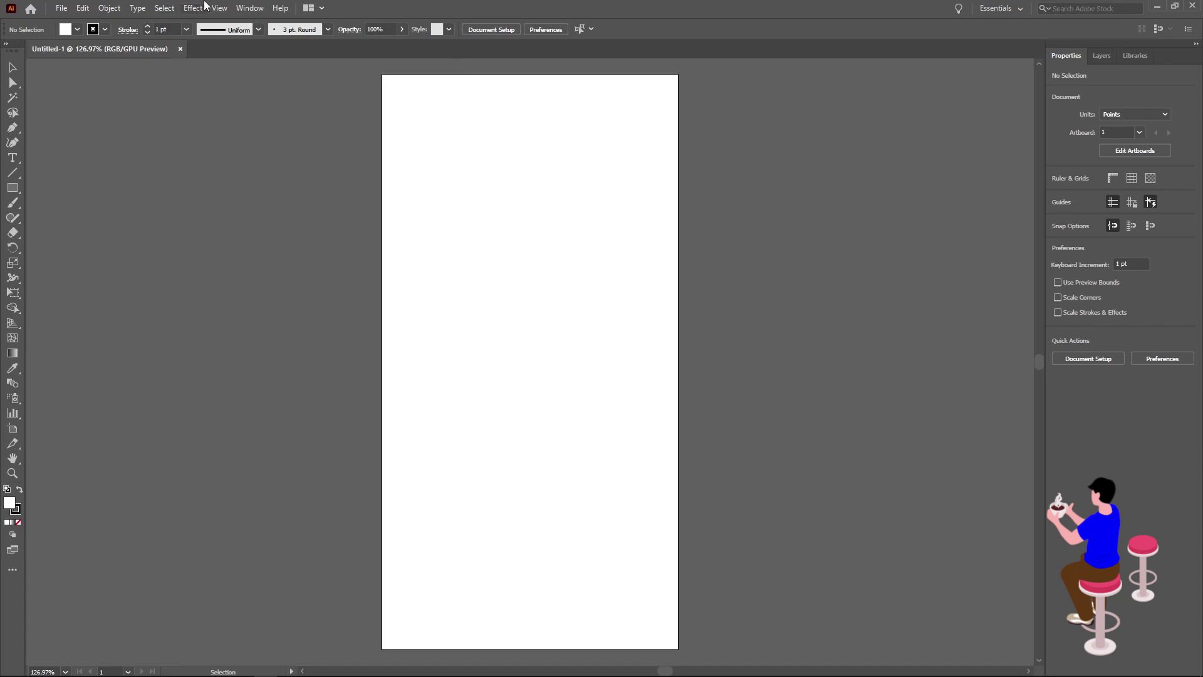
Look through the File, Object and View menus
{"action": "left_click", "coordinate": [64, 10]}
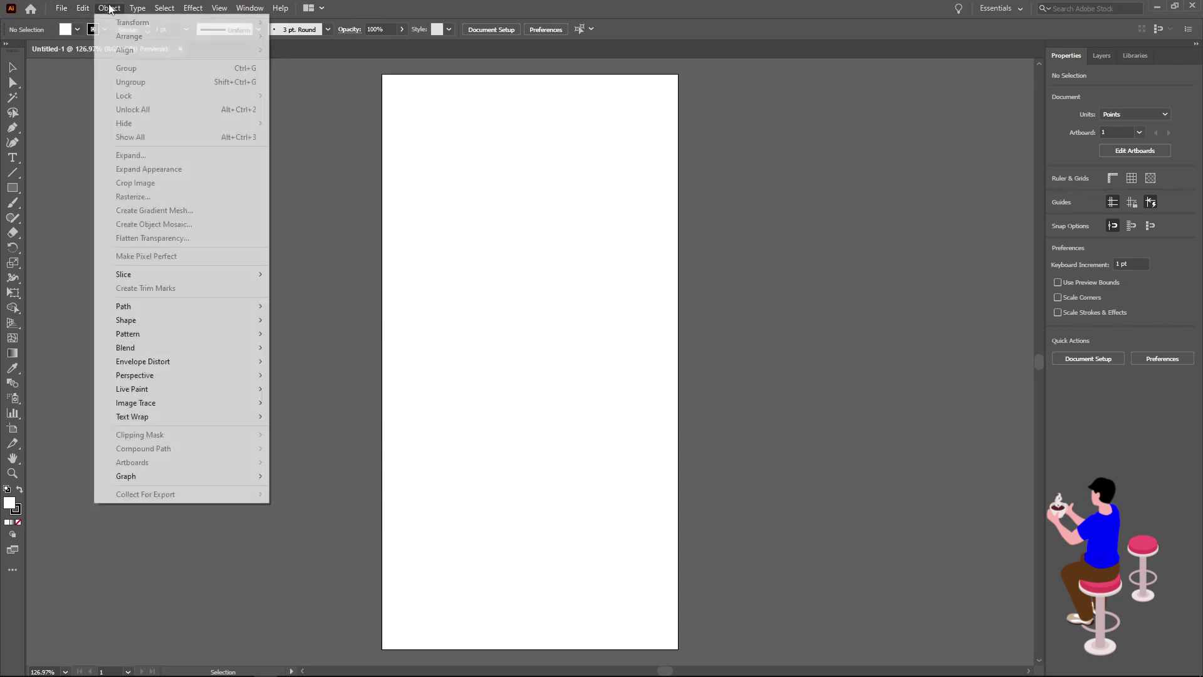
{"action": "left_click", "coordinate": [260, 10]}
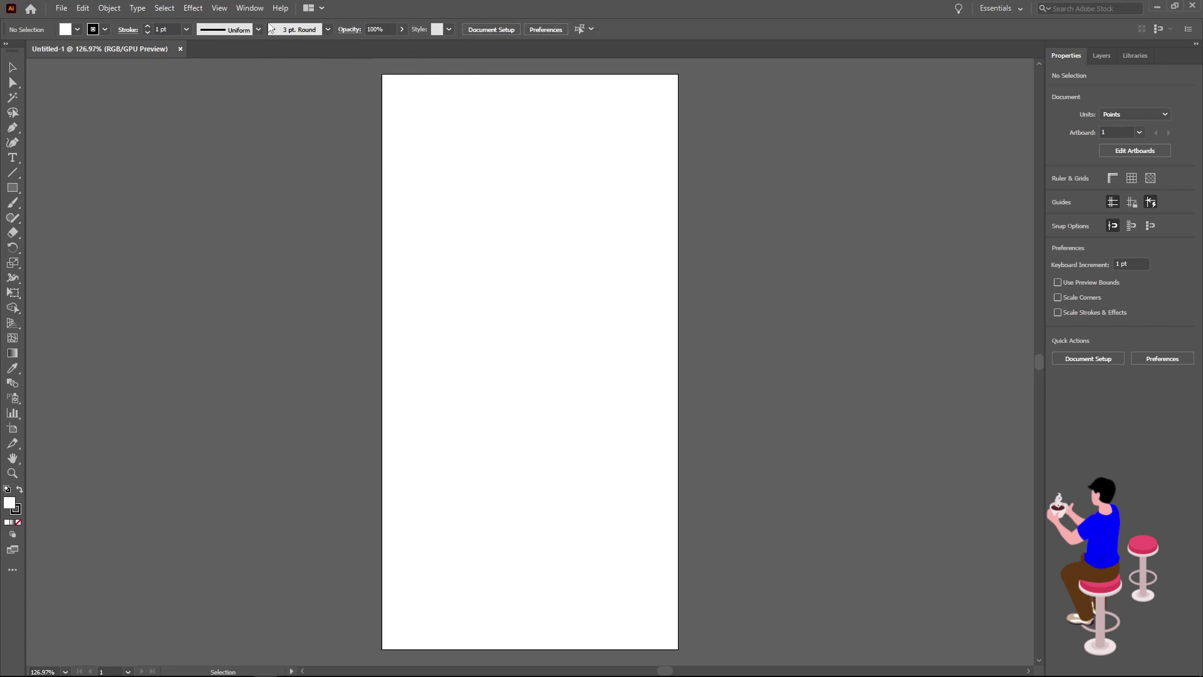
{"action": "left_click", "coordinate": [219, 8]}
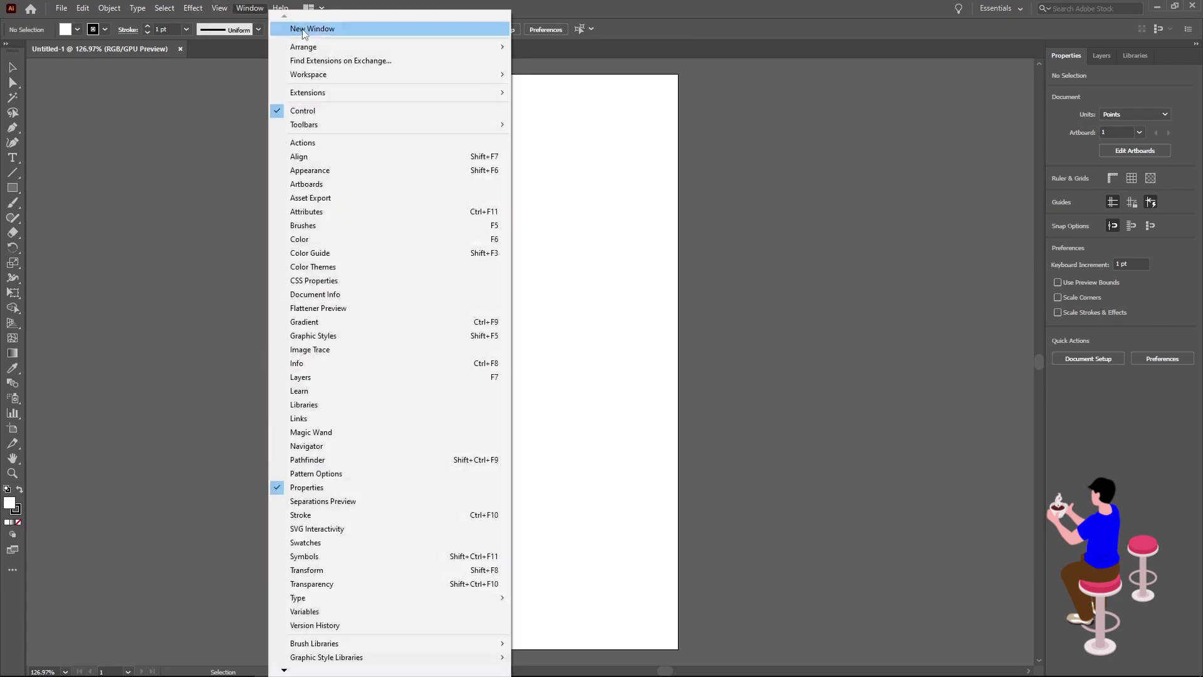
Hide and restore the Control panel via Window > Control, then show the zoom presets
{"action": "left_click", "coordinate": [320, 112]}
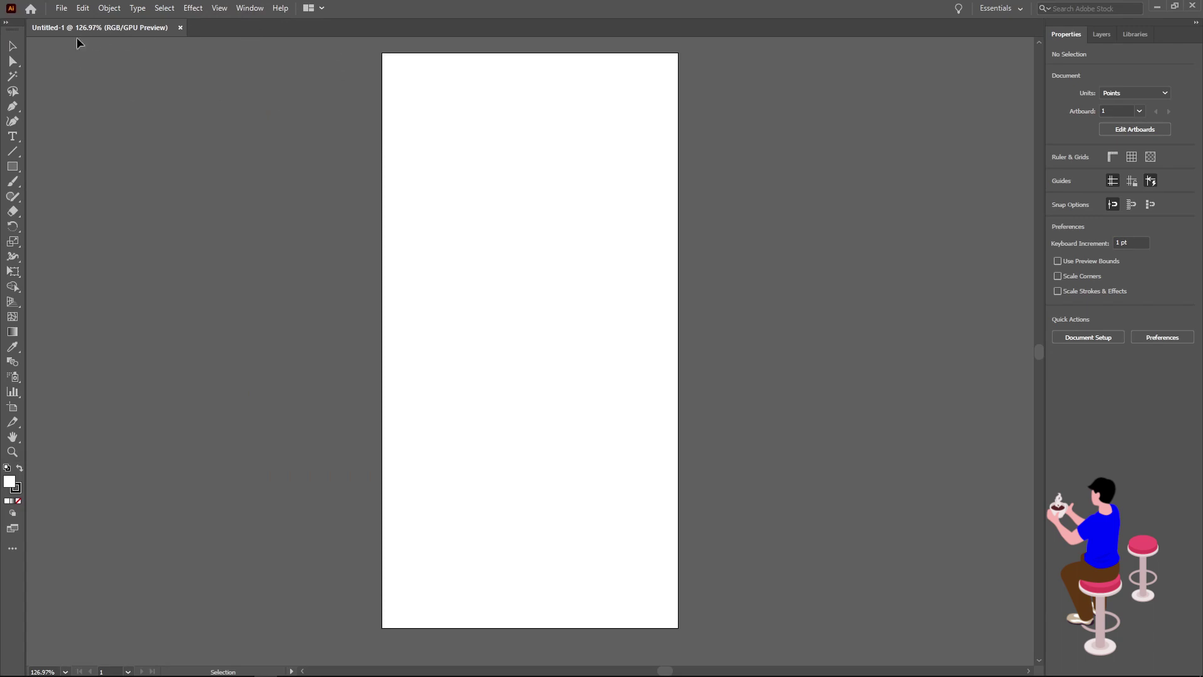
{"action": "left_click", "coordinate": [250, 8]}
{"action": "left_click", "coordinate": [316, 113]}
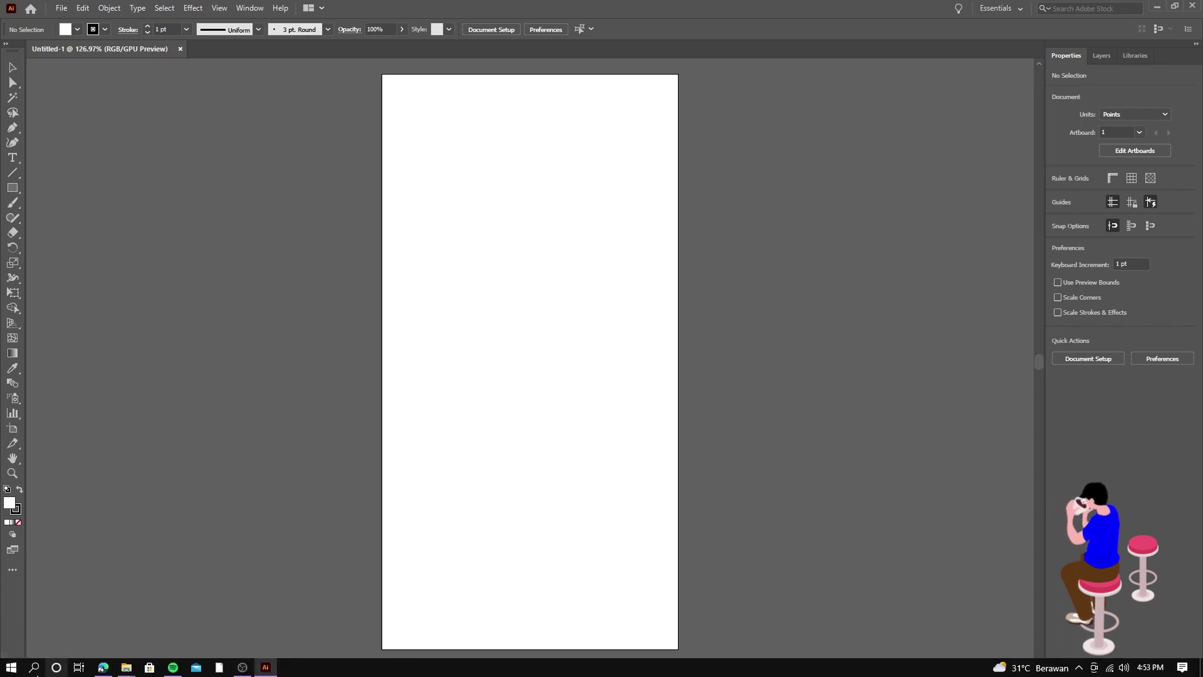
{"action": "left_click", "coordinate": [66, 671]}
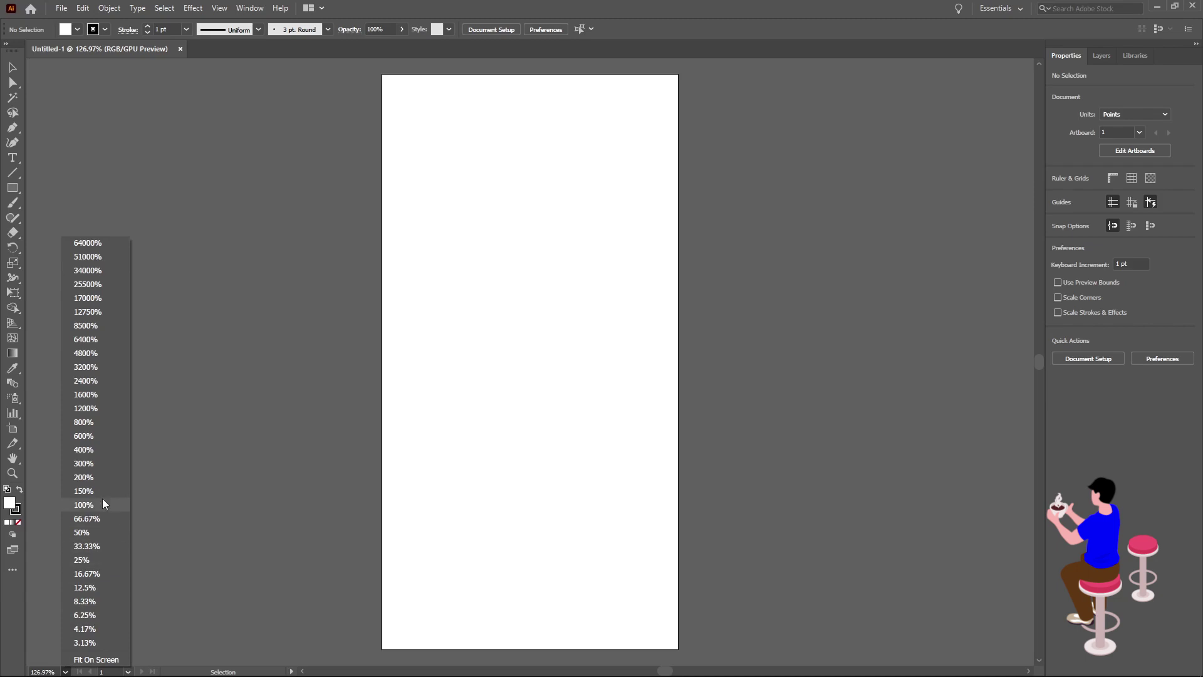
Fit the artboard to the window, switch to 100% zoom and pan around
{"action": "left_click", "coordinate": [96, 660]}
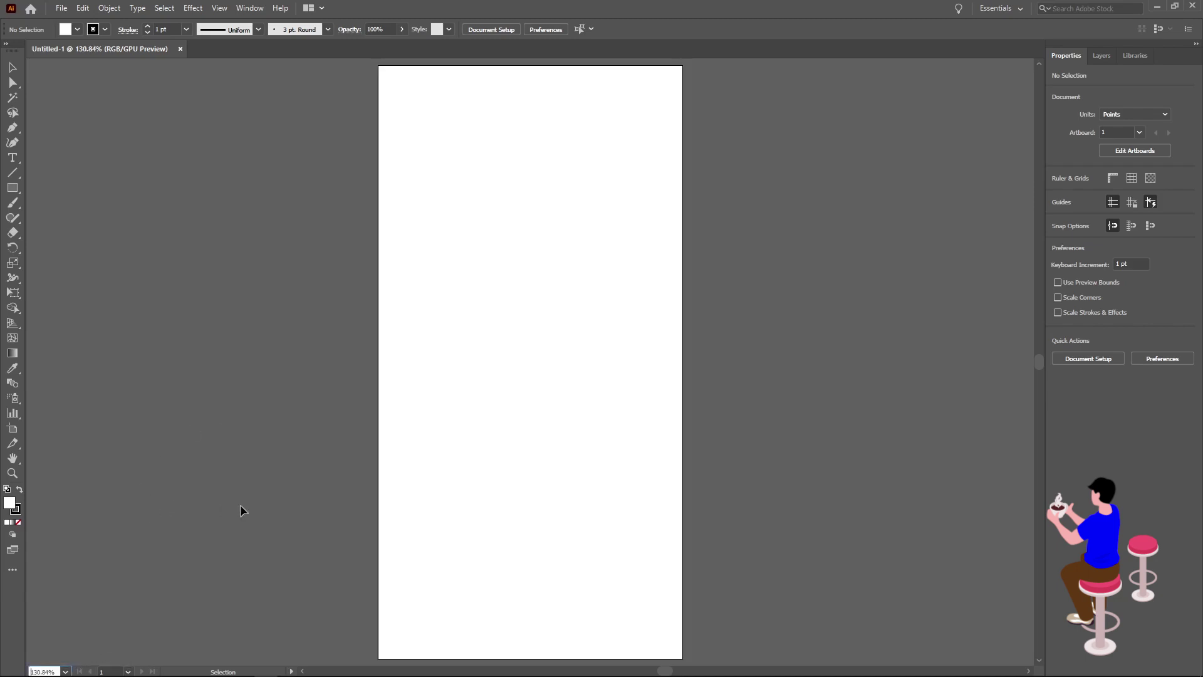
{"action": "key", "text": "ctrl+1"}
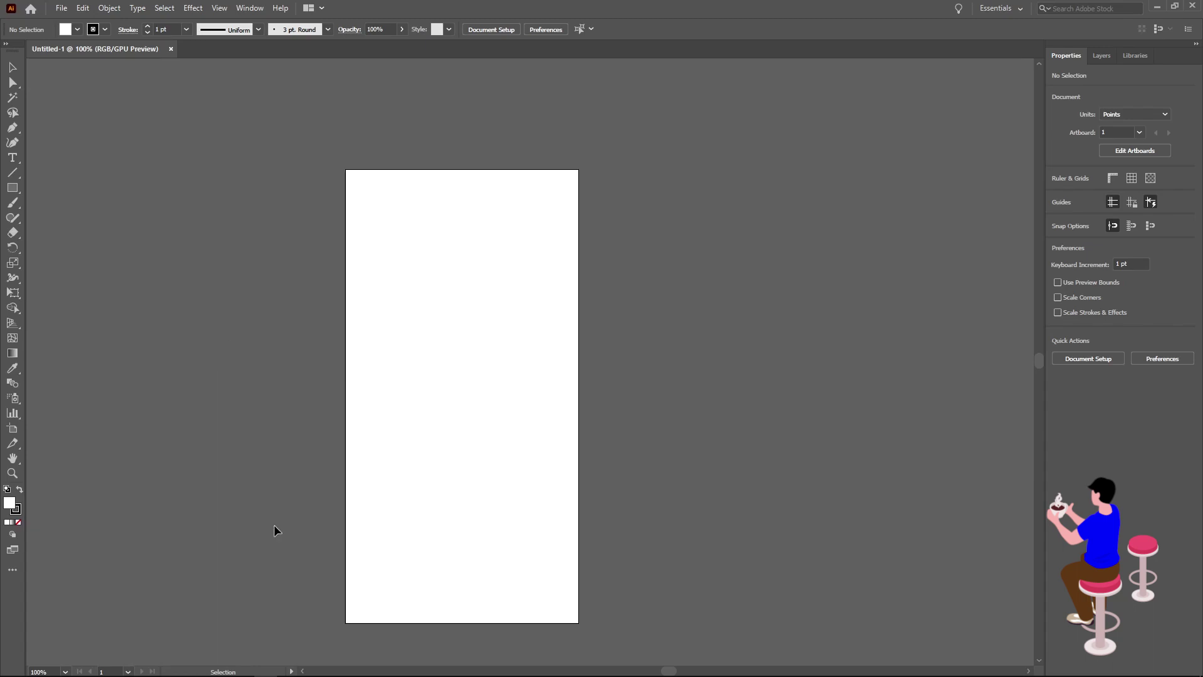
{"action": "scroll", "coordinate": [663, 673], "scroll_direction": "left", "scroll_amount": 1}
{"action": "mouse_move", "coordinate": [663, 672]}
{"action": "left_mouse_down"}
{"action": "mouse_move", "coordinate": [633, 673]}
{"action": "mouse_move", "coordinate": [683, 672]}
{"action": "mouse_move", "coordinate": [666, 672]}
{"action": "left_mouse_up"}
{"action": "left_click_drag", "start_coordinate": [1035, 359], "coordinate": [1044, 359]}
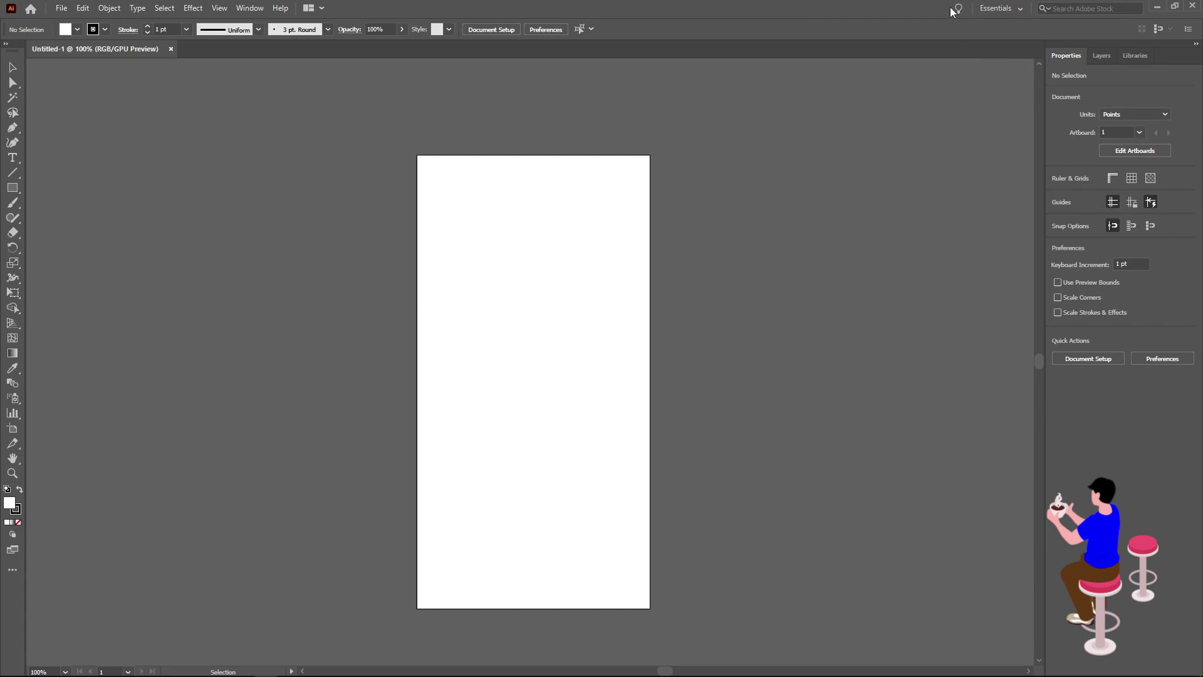
Review the workspace list, leaving Essentials active, then zoom to 200%
{"action": "left_click", "coordinate": [1011, 9]}
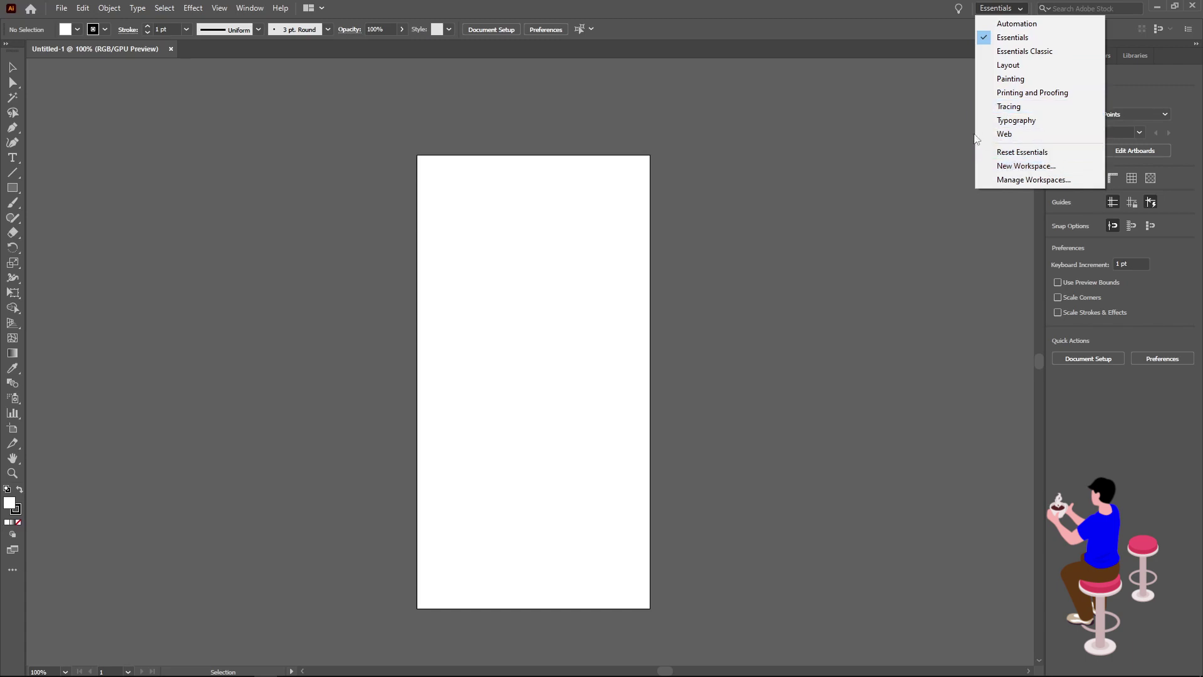
{"action": "left_click", "coordinate": [754, 17]}
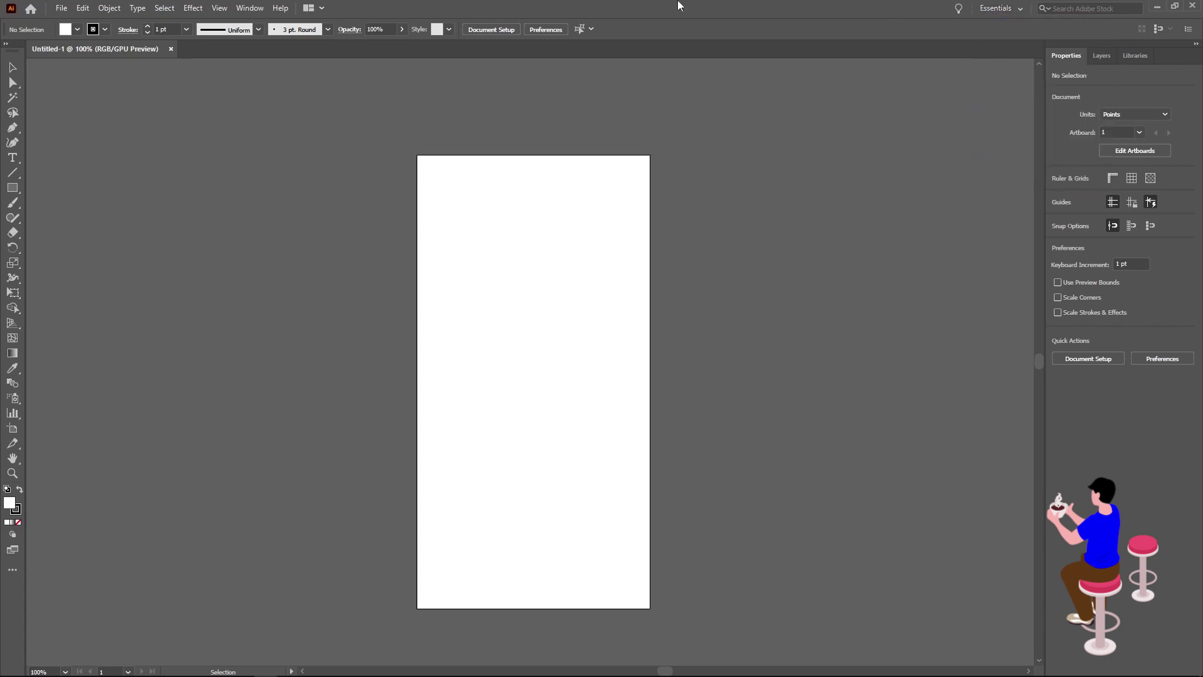
{"action": "key", "text": "ctrl+equal"}
{"action": "key", "text": "ctrl+equal"}
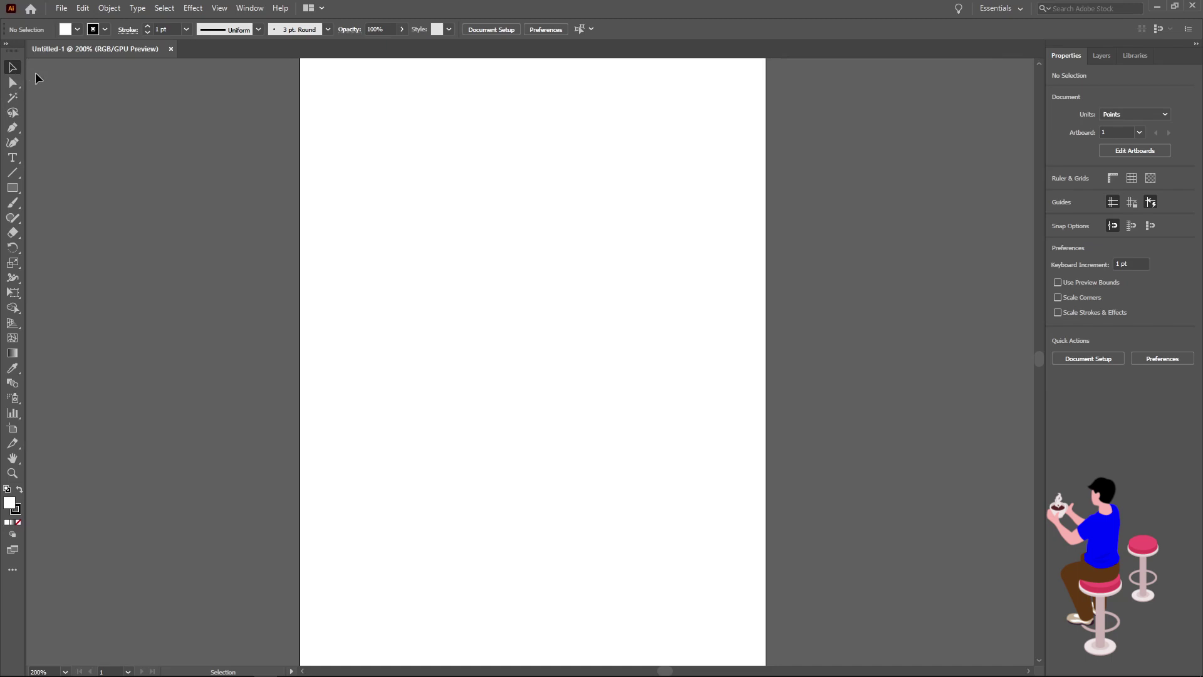
Draw a small square near the artboard's top left and fill it green
{"action": "left_click", "coordinate": [12, 188]}
{"action": "left_click_drag", "start_coordinate": [337, 166], "coordinate": [401, 231]}
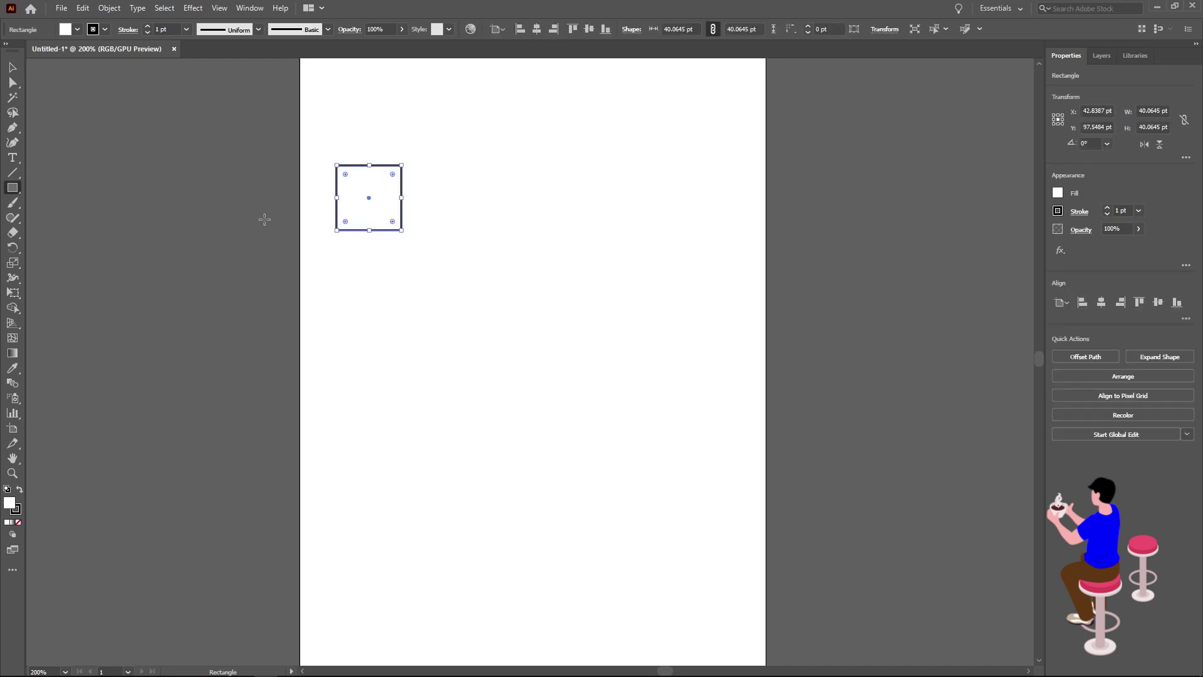
{"action": "left_click", "coordinate": [77, 30]}
{"action": "left_click", "coordinate": [62, 59]}
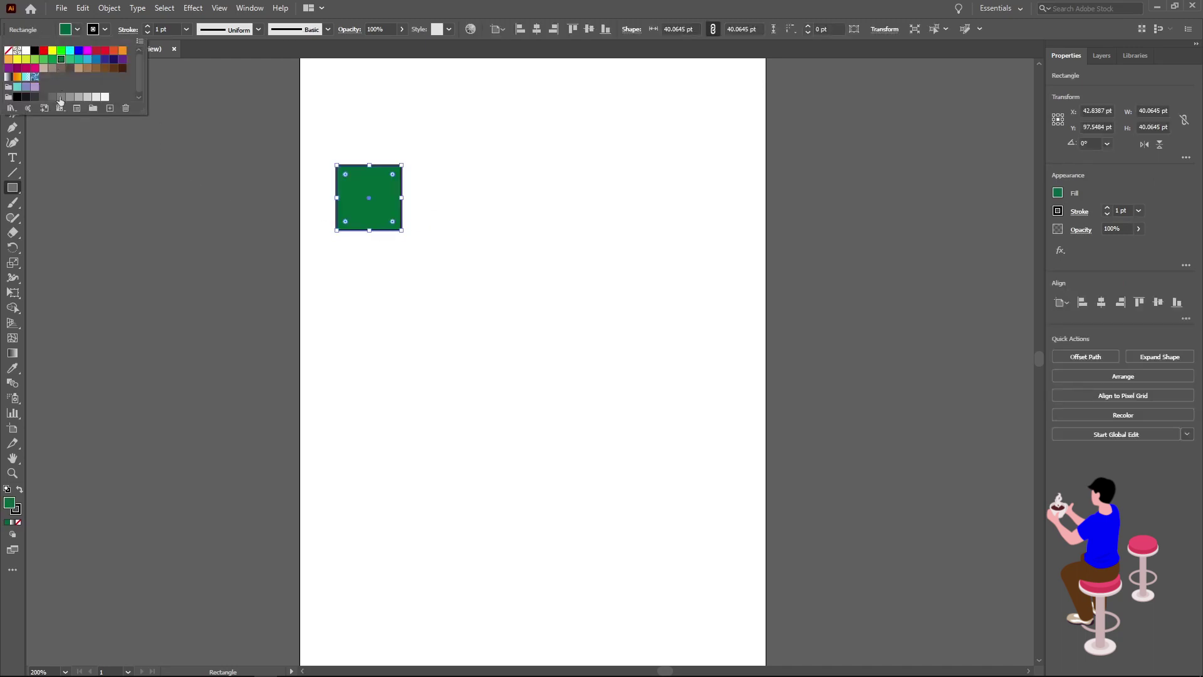
{"action": "left_click", "coordinate": [66, 201]}
Draw a green rounded rectangle to the right of the square
{"action": "left_click", "coordinate": [16, 185]}
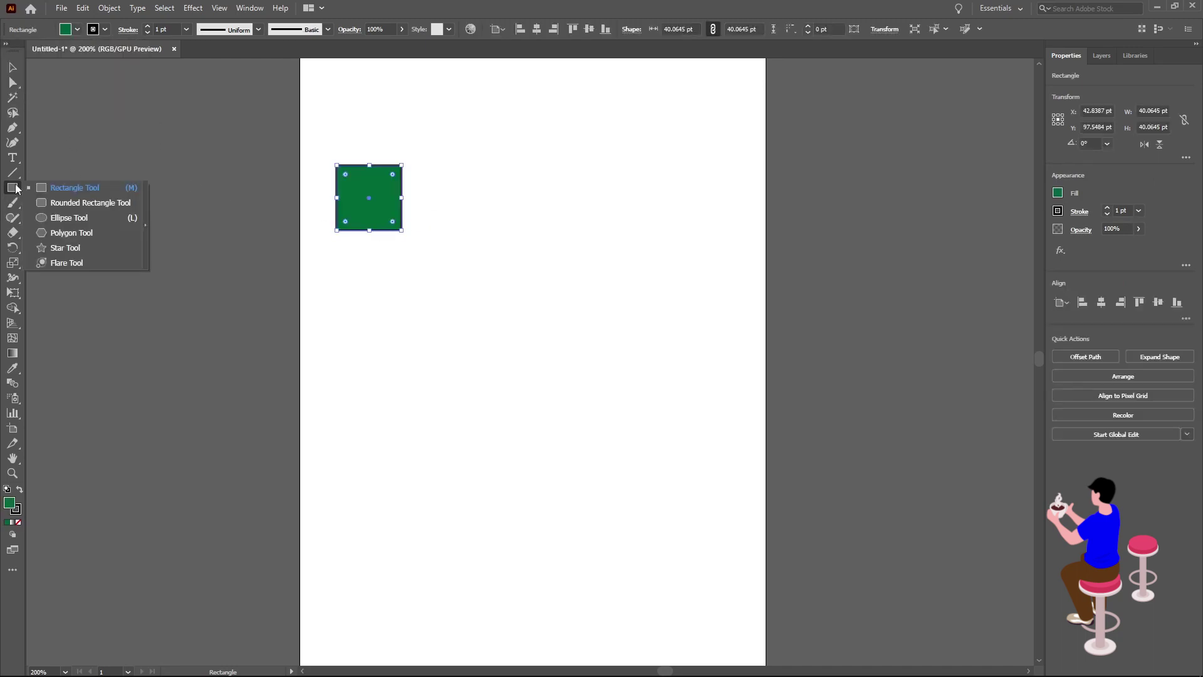
{"action": "left_click", "coordinate": [55, 200]}
{"action": "left_click_drag", "start_coordinate": [495, 183], "coordinate": [565, 287]}
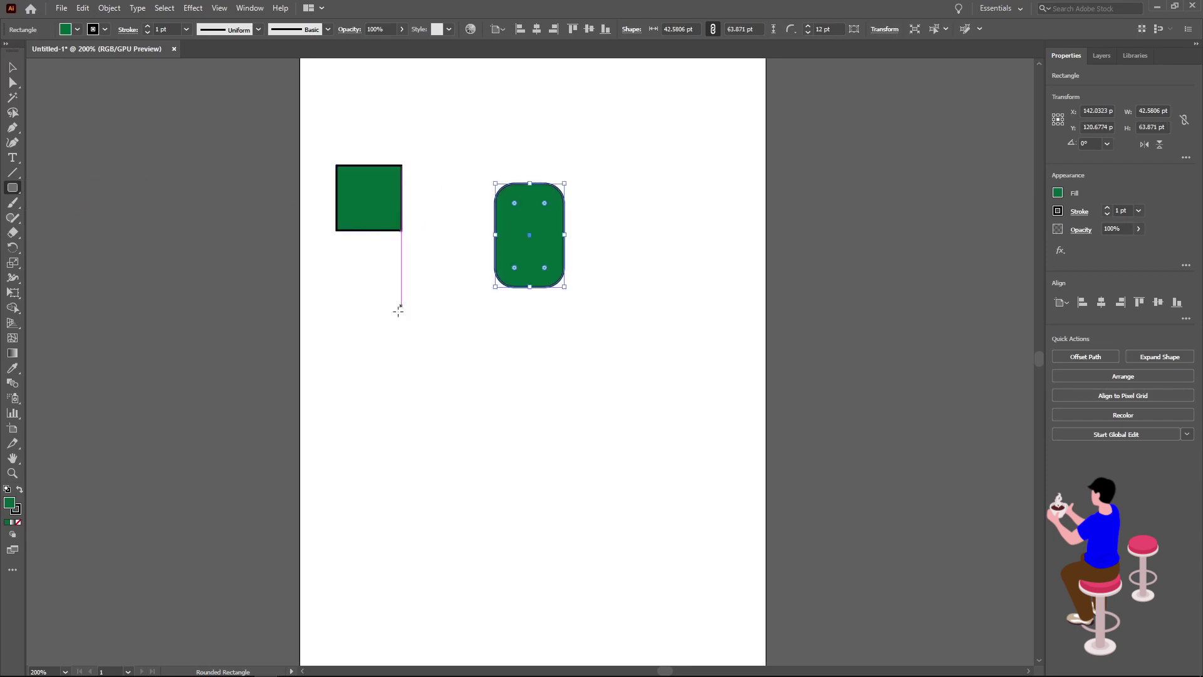
Draw a larger green square below and more green rectangles toward the lower right, then deselect
{"action": "left_click", "coordinate": [12, 188]}
{"action": "left_click", "coordinate": [49, 185]}
{"action": "mouse_move", "coordinate": [357, 282]}
{"action": "left_mouse_down"}
{"action": "mouse_move", "coordinate": [482, 400]}
{"action": "mouse_move", "coordinate": [619, 437]}
{"action": "left_mouse_up"}
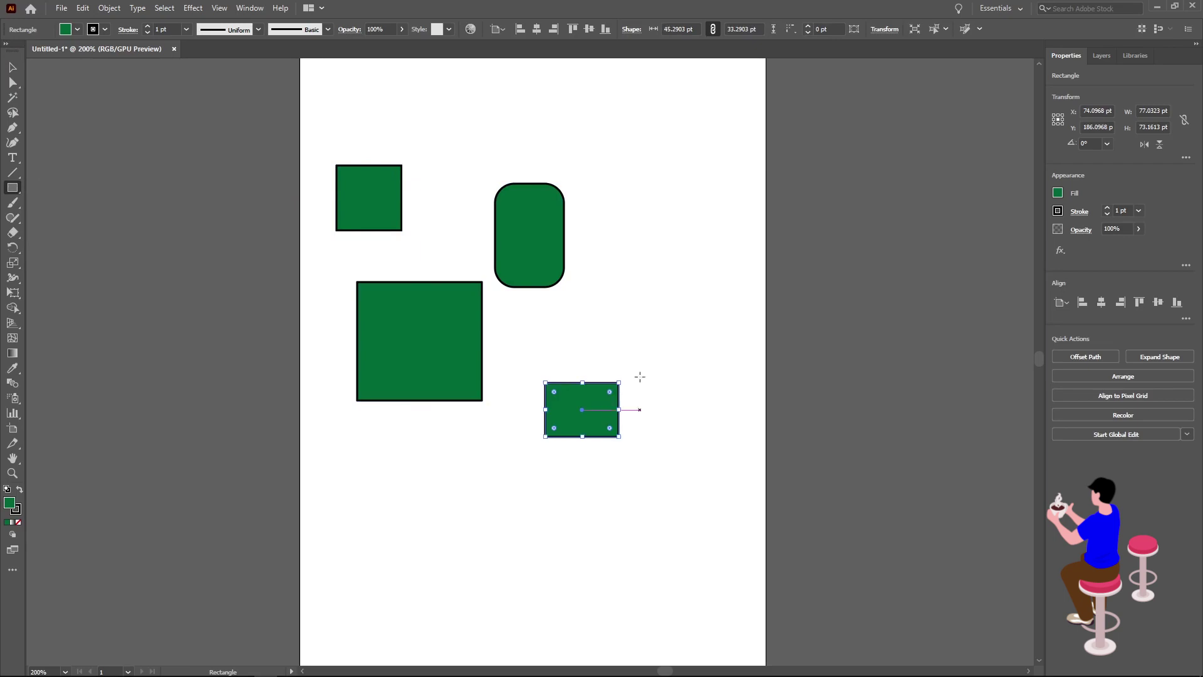
{"action": "left_click_drag", "start_coordinate": [633, 336], "coordinate": [744, 400]}
{"action": "left_click", "coordinate": [13, 67]}
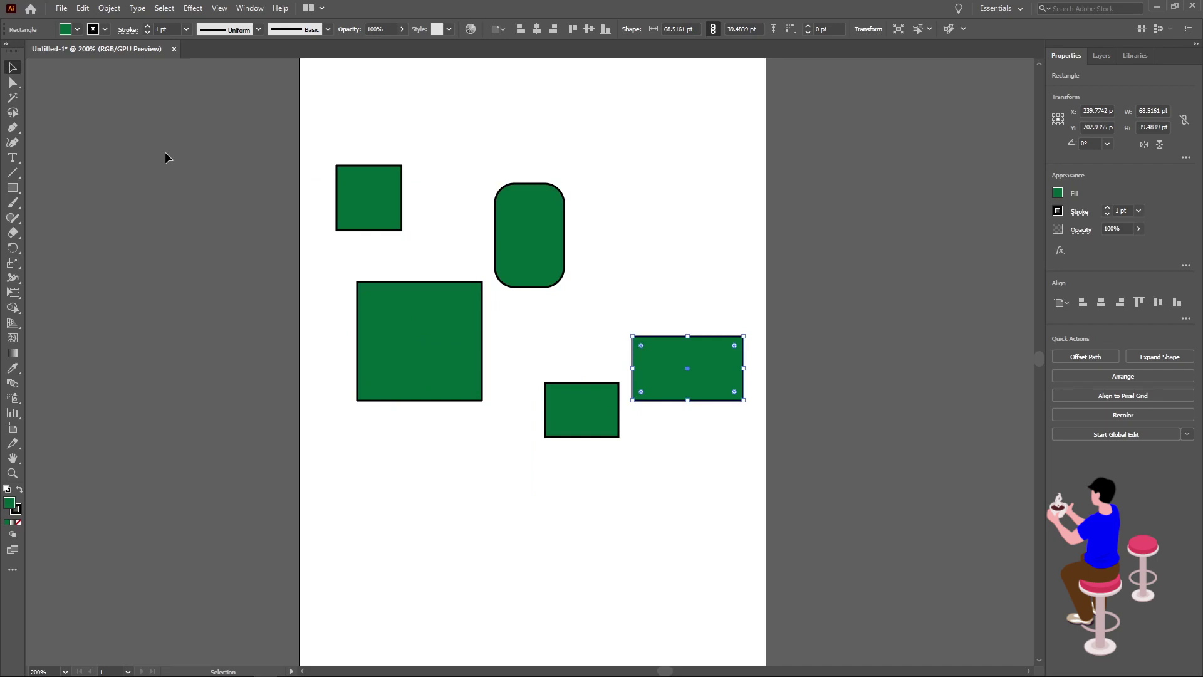
{"action": "left_click", "coordinate": [315, 212]}
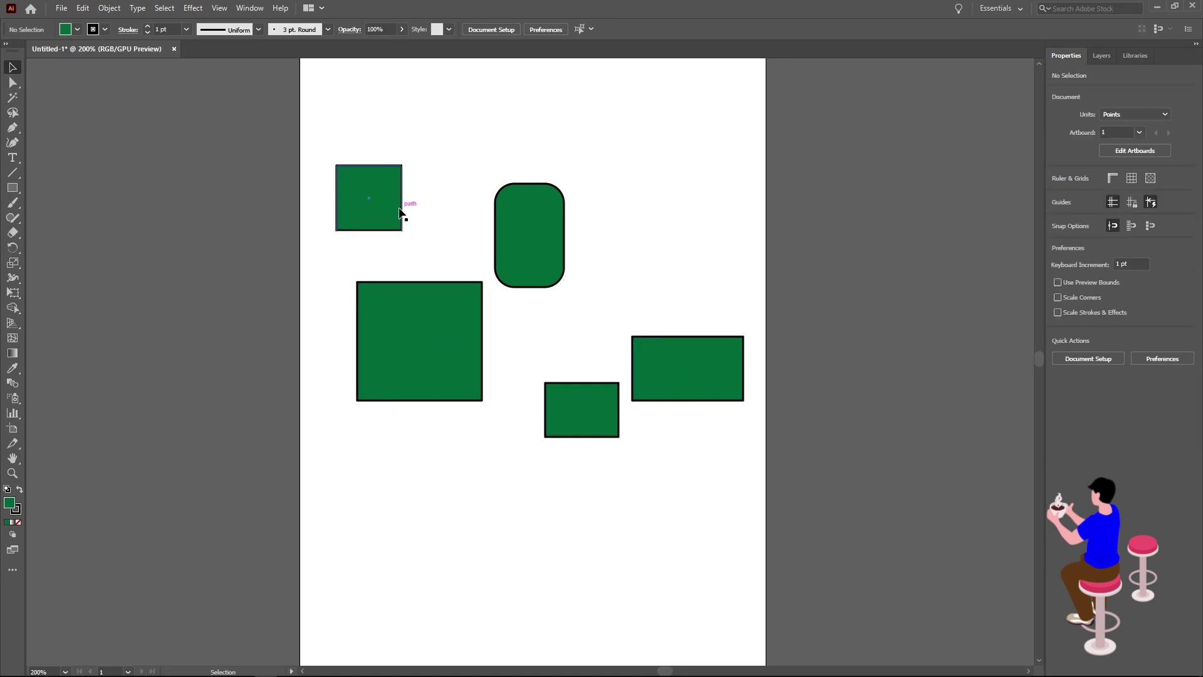
Enlarge the top-left green square and drag its live corner widget to round its corners
{"action": "left_click", "coordinate": [399, 210]}
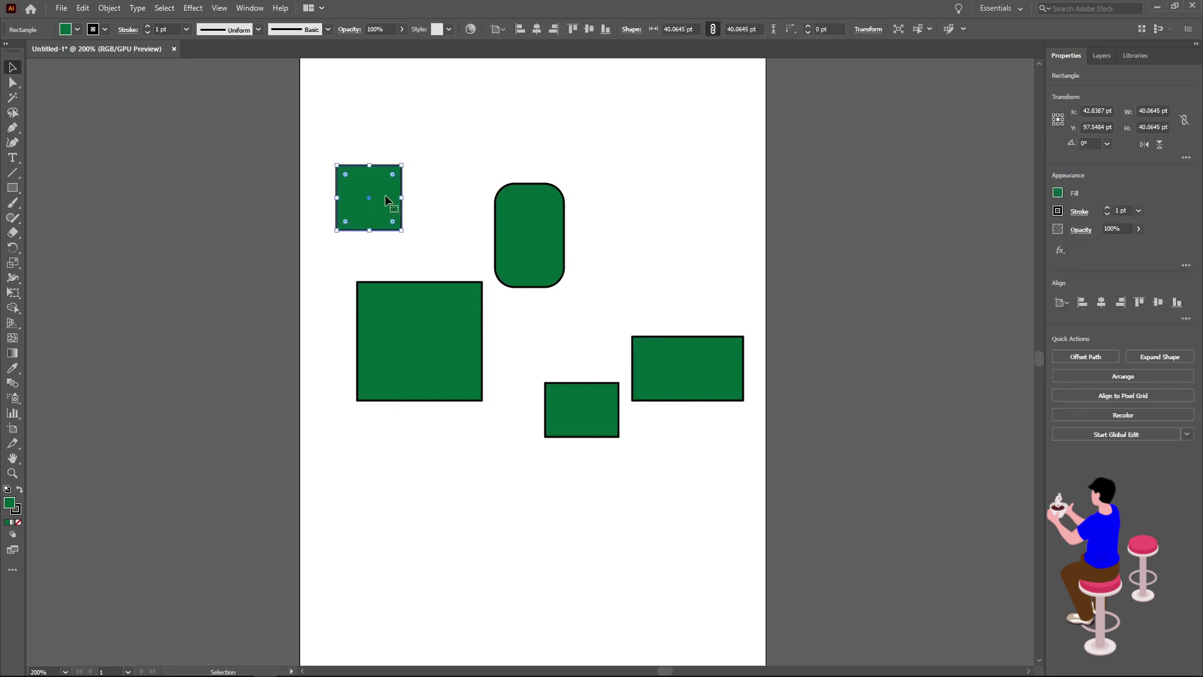
{"action": "mouse_move", "coordinate": [401, 165]}
{"action": "left_mouse_down"}
{"action": "mouse_move", "coordinate": [448, 145]}
{"action": "mouse_move", "coordinate": [462, 186]}
{"action": "mouse_move", "coordinate": [343, 224]}
{"action": "left_mouse_up"}
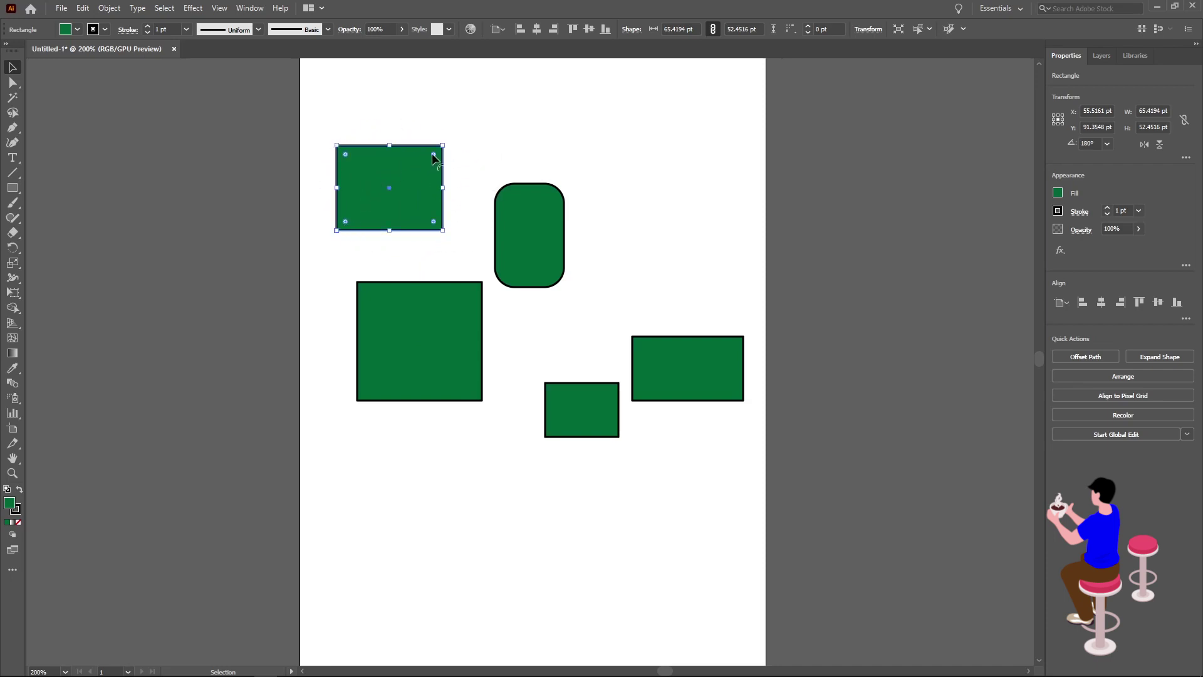
{"action": "left_click_drag", "start_coordinate": [432, 153], "coordinate": [428, 155]}
{"action": "left_click", "coordinate": [469, 153]}
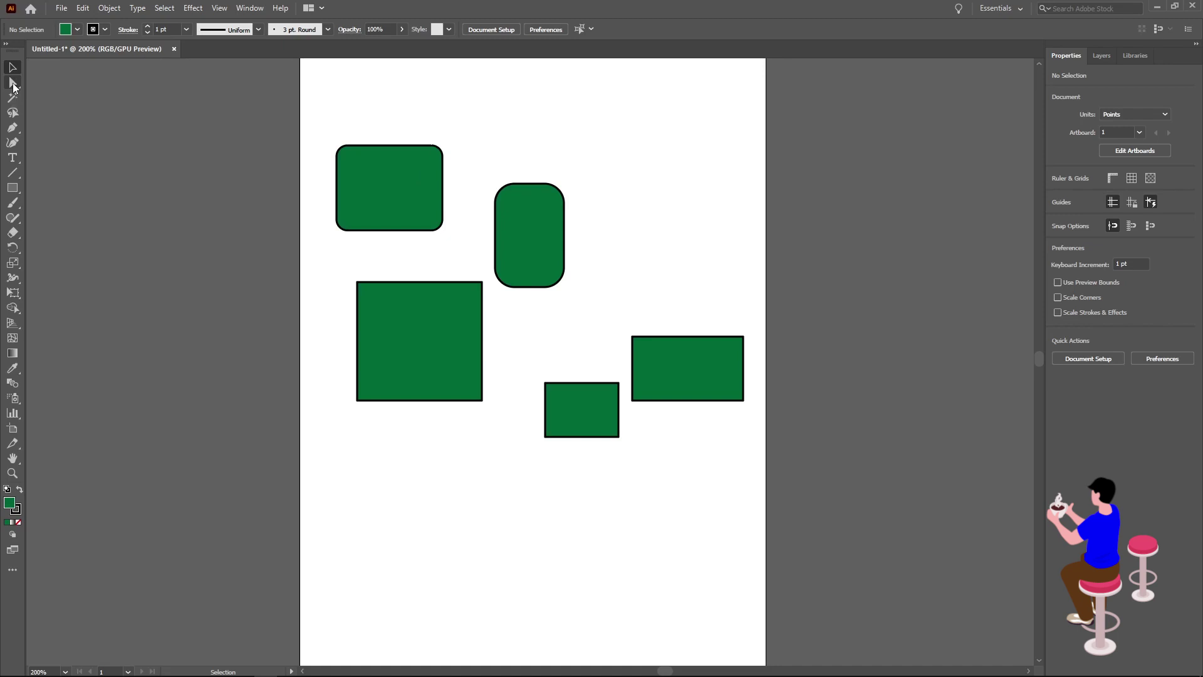
{"action": "left_click", "coordinate": [13, 84]}
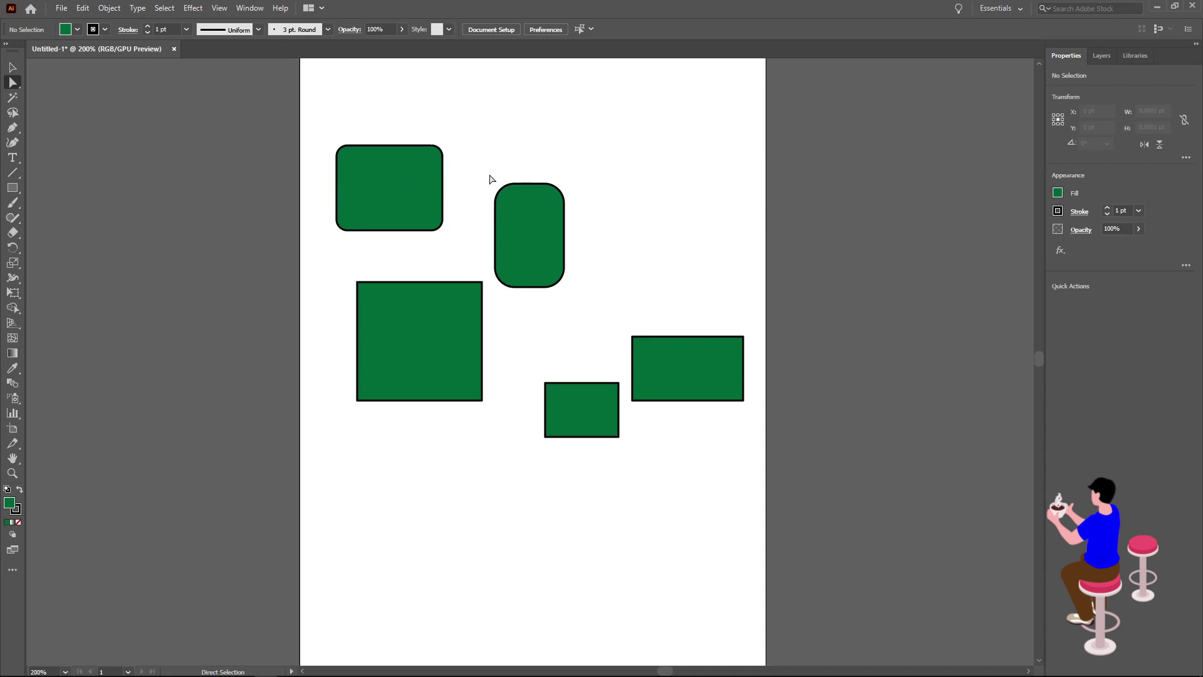
{"action": "scroll", "coordinate": [558, 152], "scroll_direction": "up", "scroll_amount": 2, "text": "alt"}
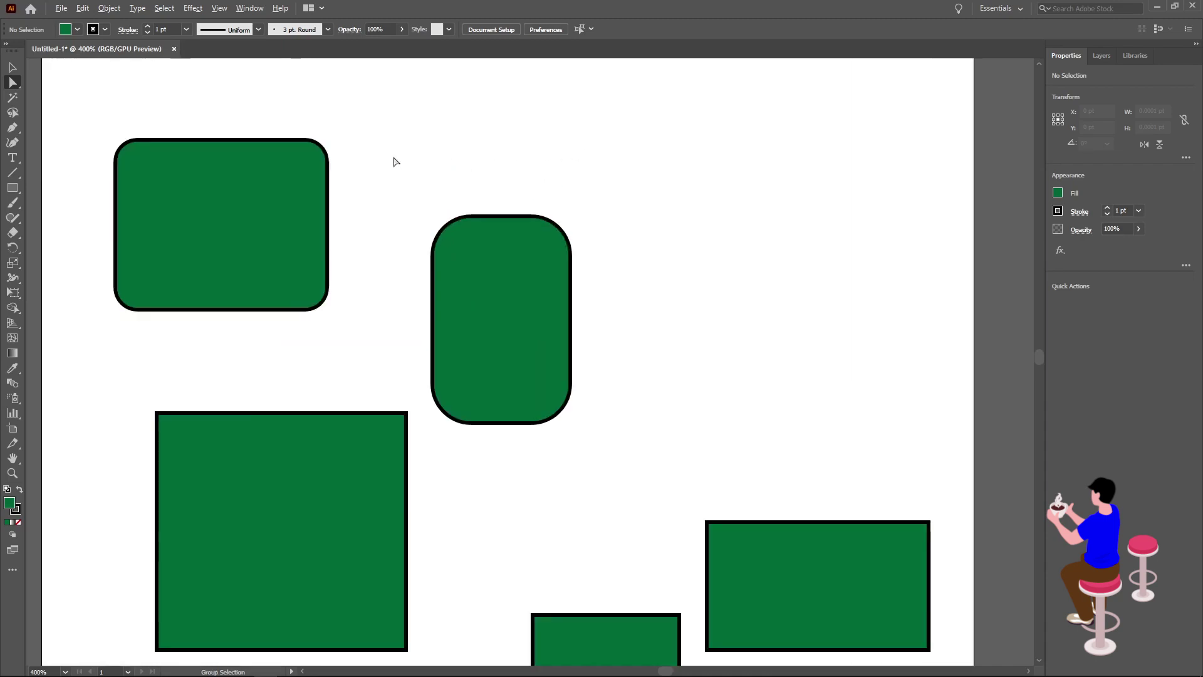
Shift the top-left shape right and pull its upper-left corner point inward into a chamfer
{"action": "scroll", "coordinate": [368, 180], "scroll_direction": "left", "scroll_amount": 1, "text": "ctrl"}
{"action": "scroll", "coordinate": [367, 180], "scroll_direction": "left", "scroll_amount": 3, "text": "ctrl"}
{"action": "mouse_move", "coordinate": [327, 243]}
{"action": "left_mouse_down"}
{"action": "mouse_move", "coordinate": [426, 236]}
{"action": "mouse_move", "coordinate": [363, 250]}
{"action": "left_mouse_up"}
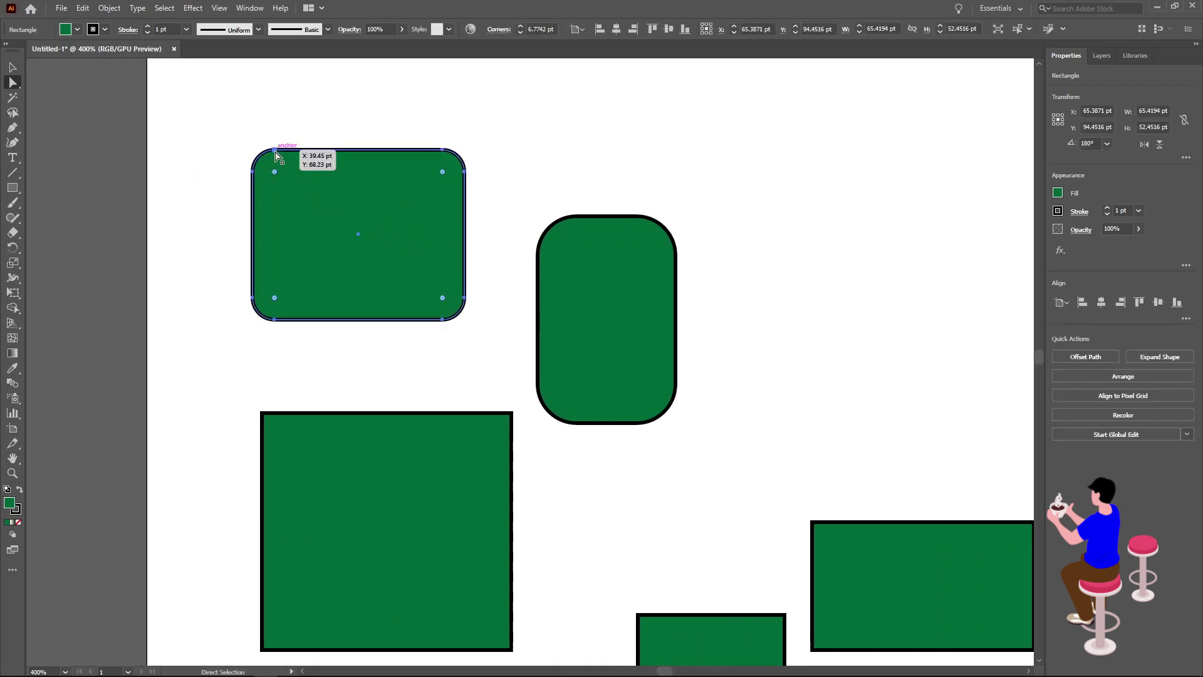
{"action": "left_click_drag", "start_coordinate": [276, 154], "coordinate": [310, 153]}
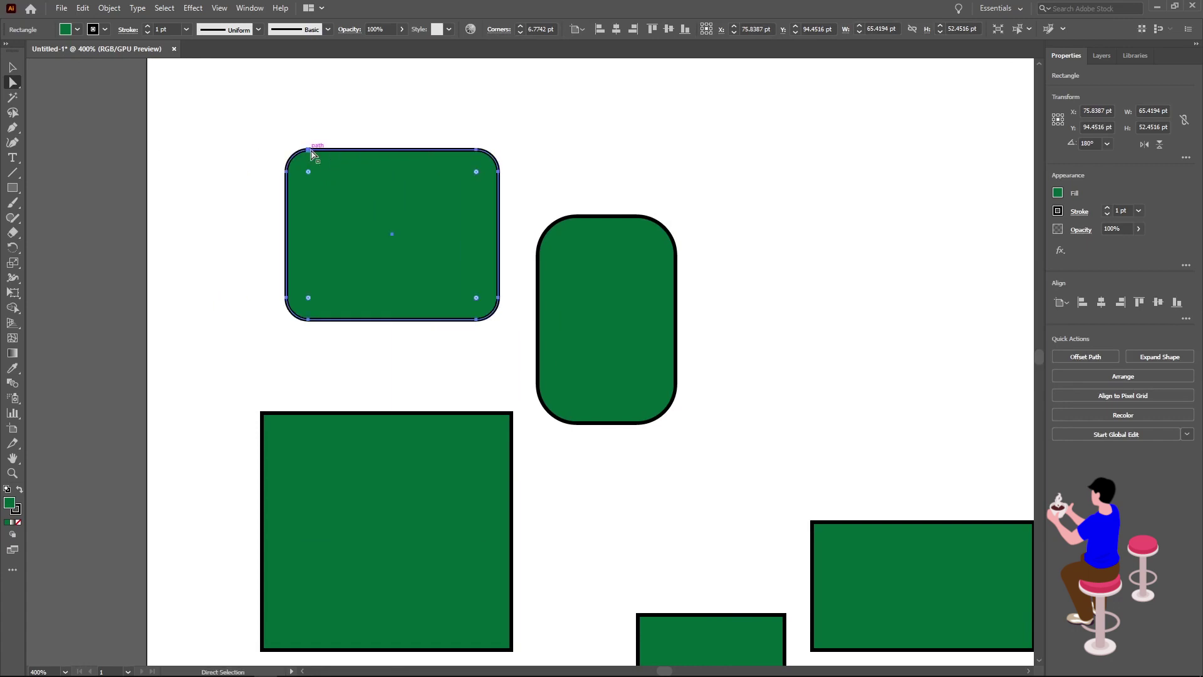
{"action": "mouse_move", "coordinate": [310, 152]}
{"action": "left_mouse_down"}
{"action": "mouse_move", "coordinate": [332, 152]}
{"action": "mouse_move", "coordinate": [287, 180]}
{"action": "left_mouse_up"}
{"action": "left_click_drag", "start_coordinate": [287, 198], "coordinate": [287, 208]}
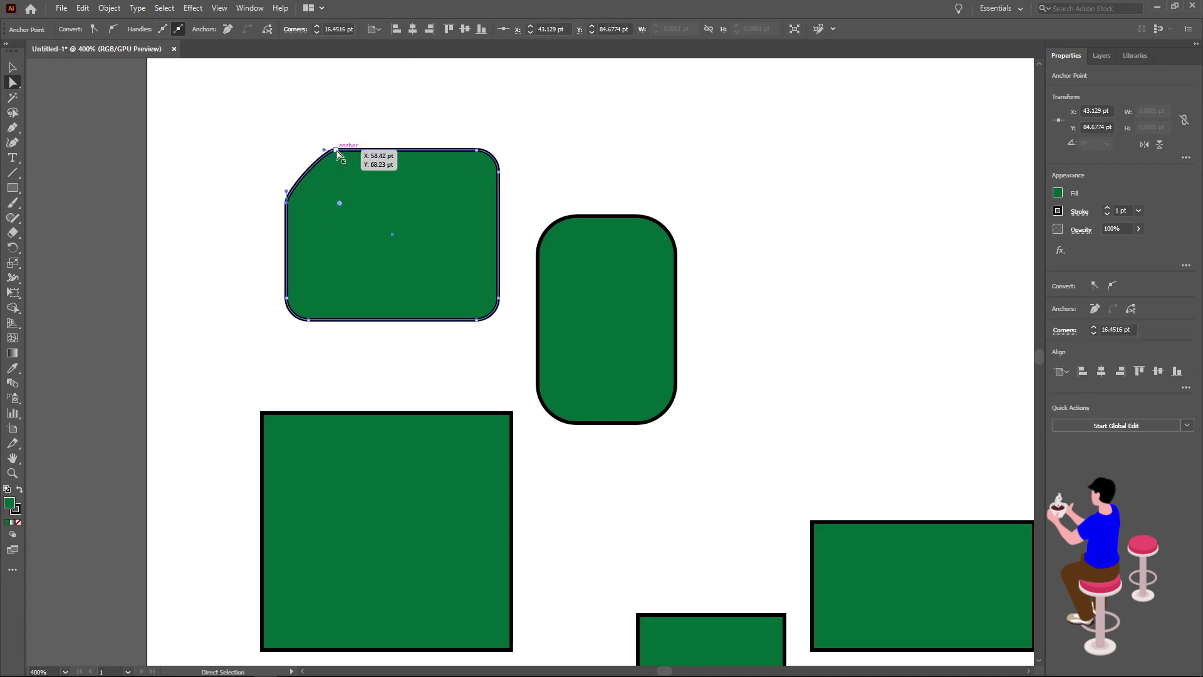
Widen the chamfer and drag its lower point's handle to curve it into a smooth arc
{"action": "left_click_drag", "start_coordinate": [337, 154], "coordinate": [362, 153]}
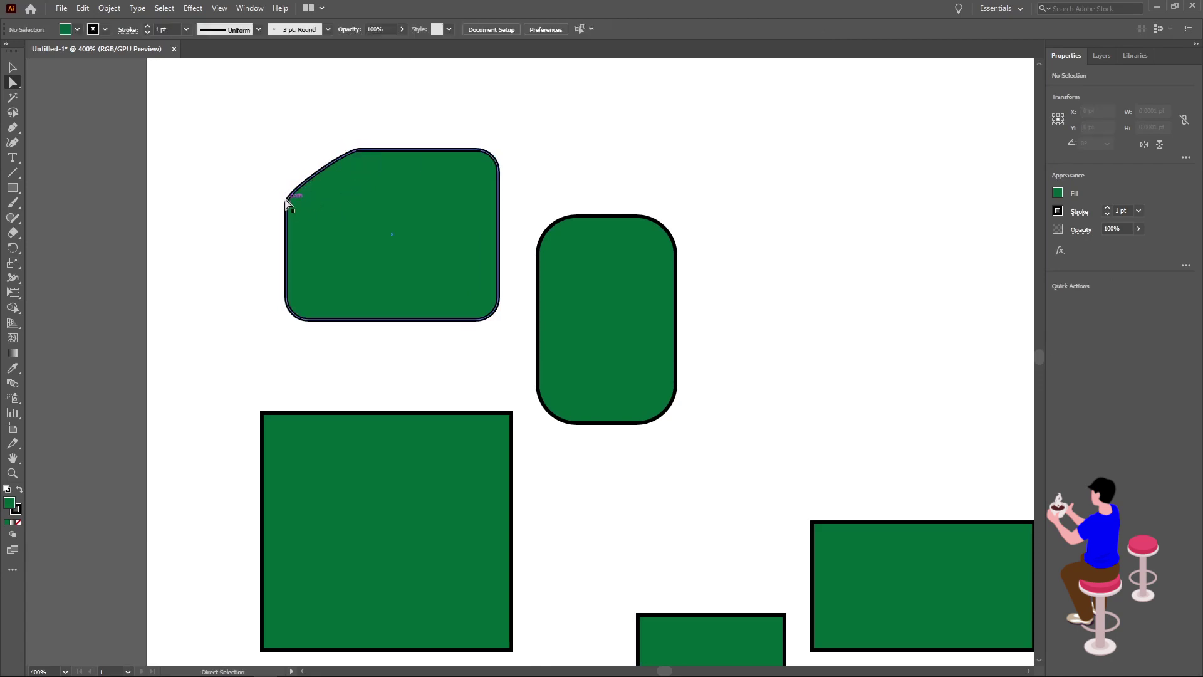
{"action": "left_click", "coordinate": [287, 201]}
{"action": "left_click_drag", "start_coordinate": [287, 192], "coordinate": [281, 159]}
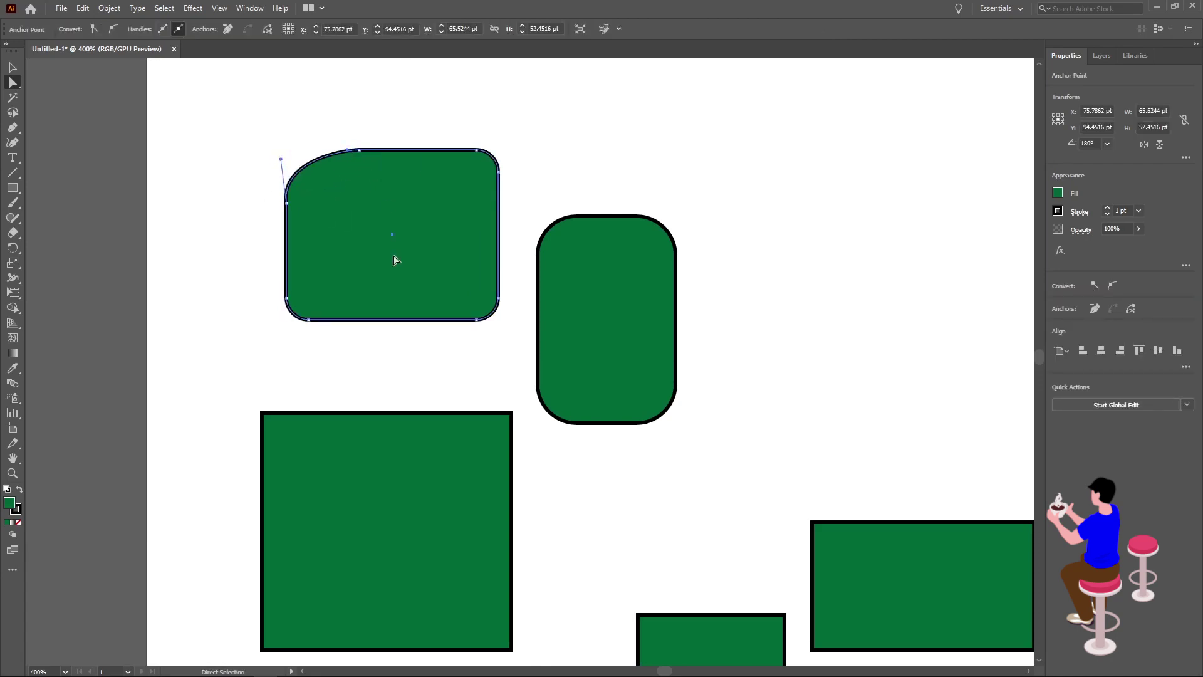
{"action": "key", "text": "ctrl+minus"}
{"action": "key", "text": "ctrl+minus"}
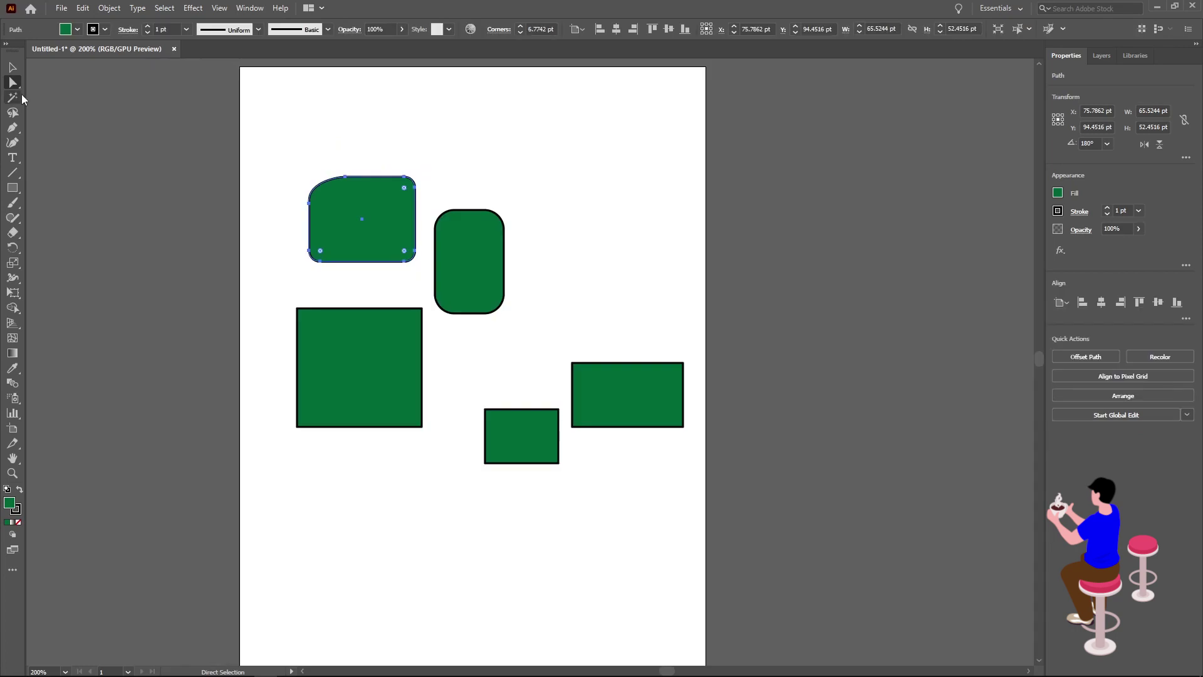
{"action": "left_click", "coordinate": [13, 83]}
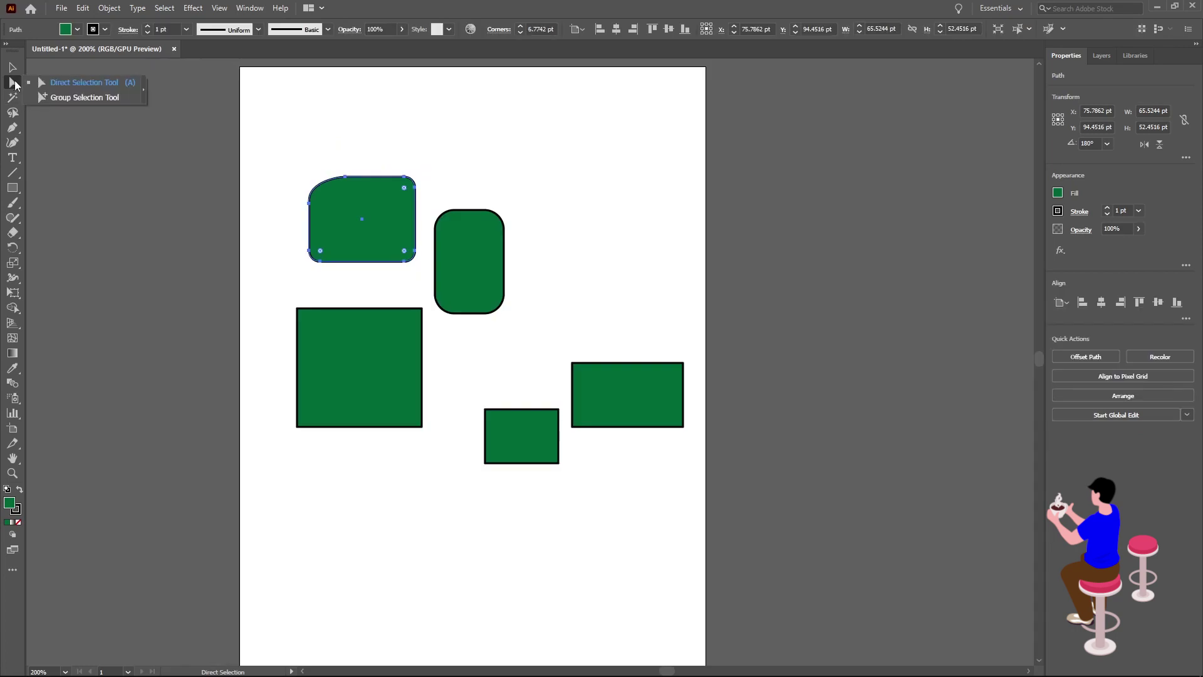
Marquee-select all five green shapes and group them with Ctrl+G
{"action": "left_click", "coordinate": [91, 99]}
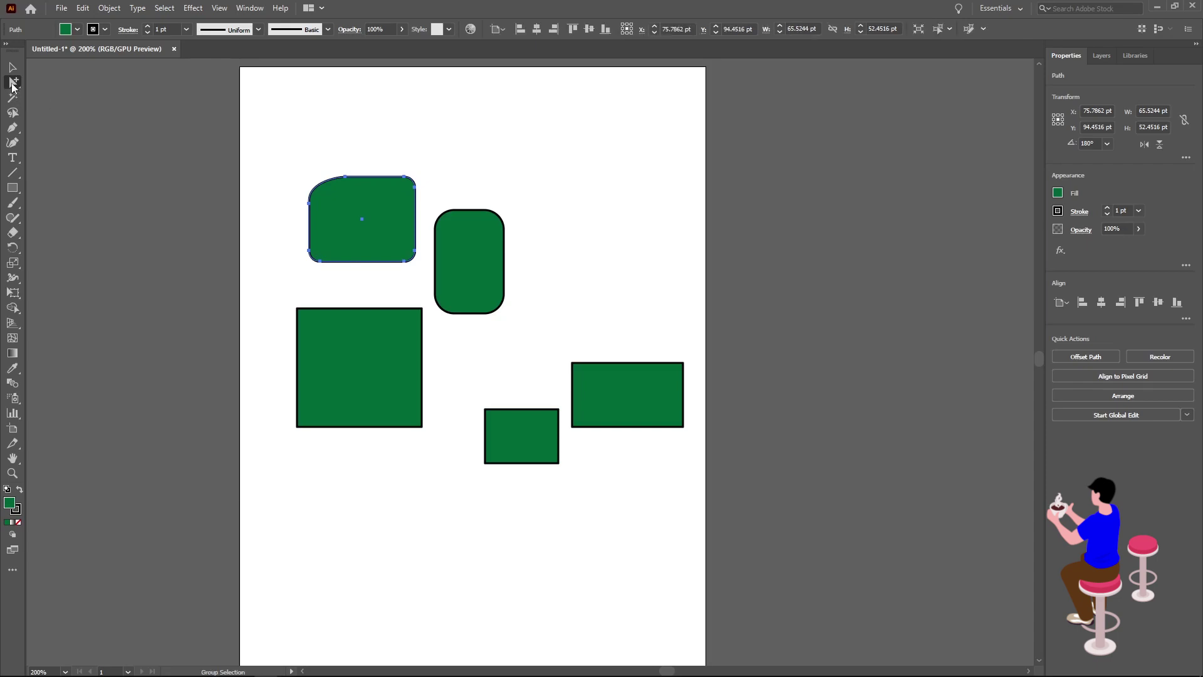
{"action": "left_click_drag", "start_coordinate": [255, 130], "coordinate": [697, 542]}
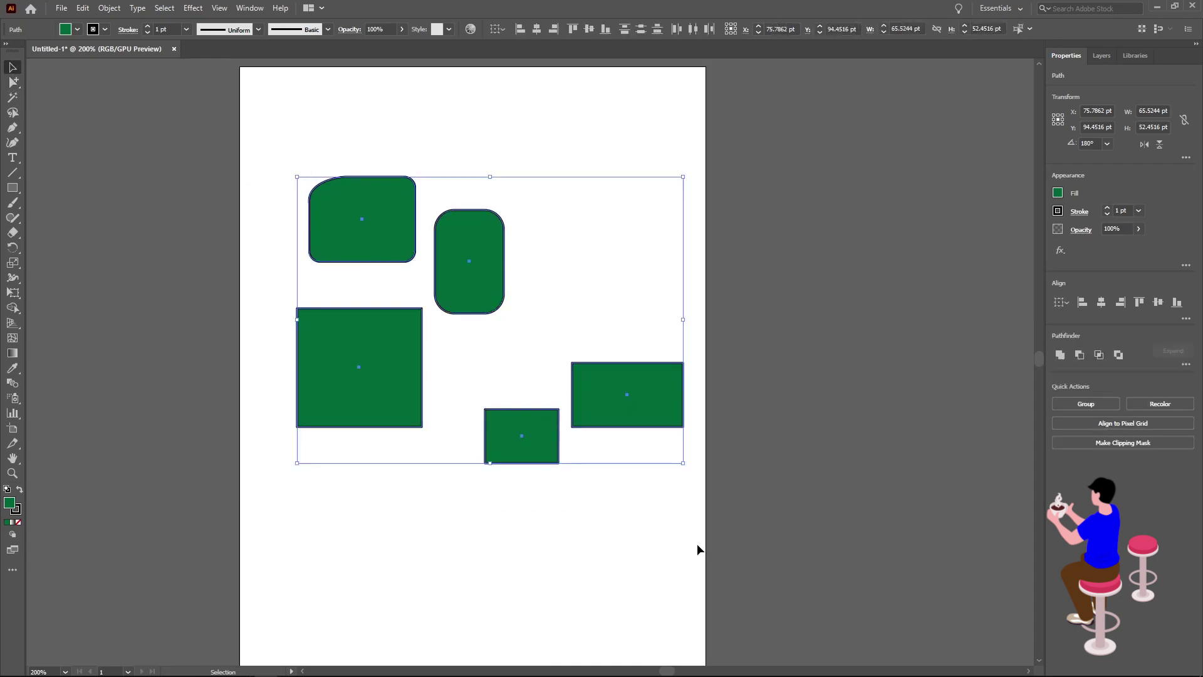
{"action": "key", "text": "v"}
{"action": "key", "text": "ctrl+g"}
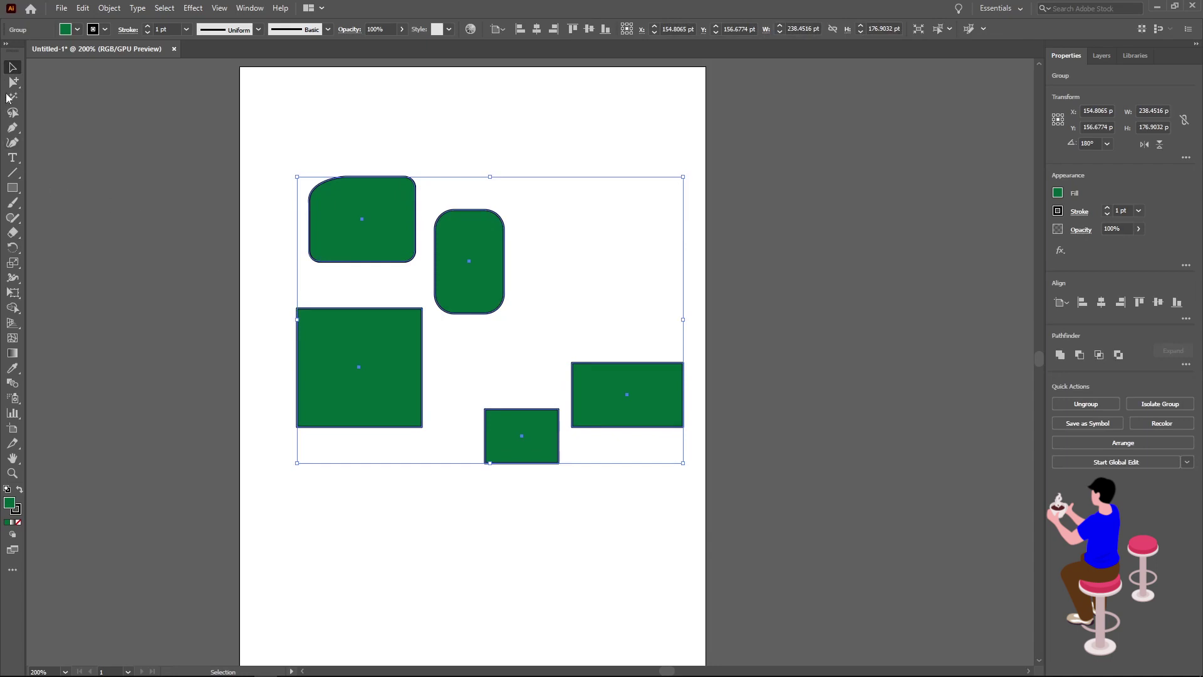
{"action": "left_click", "coordinate": [13, 85]}
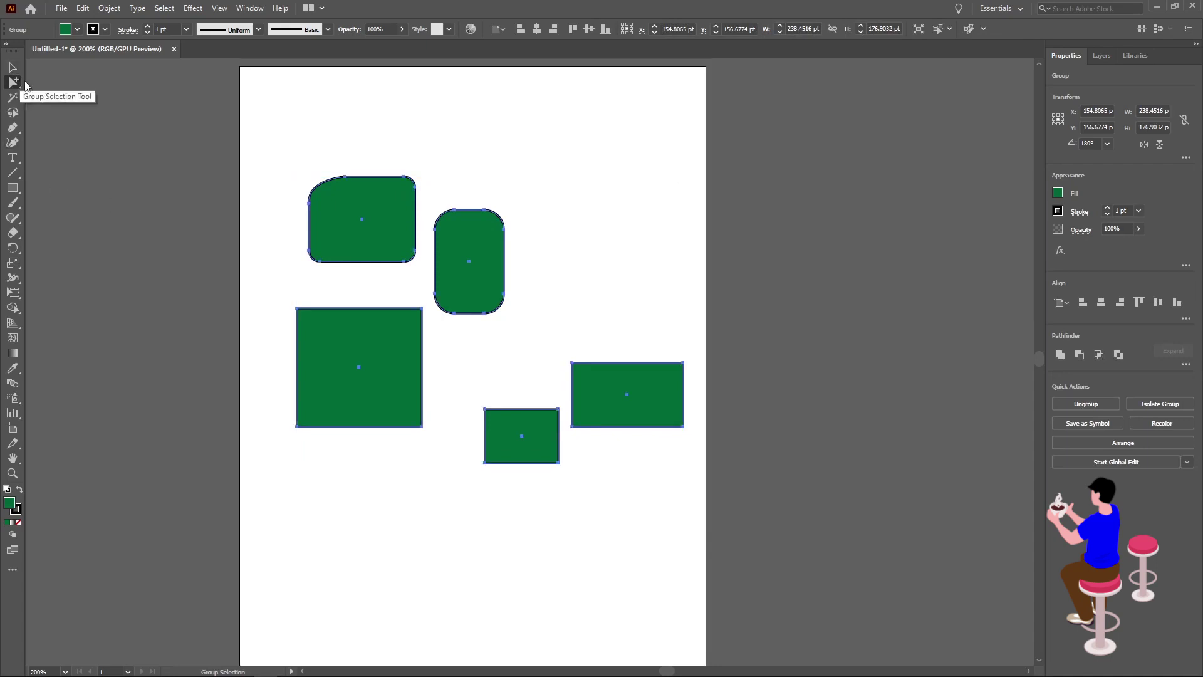
{"action": "left_click", "coordinate": [269, 290]}
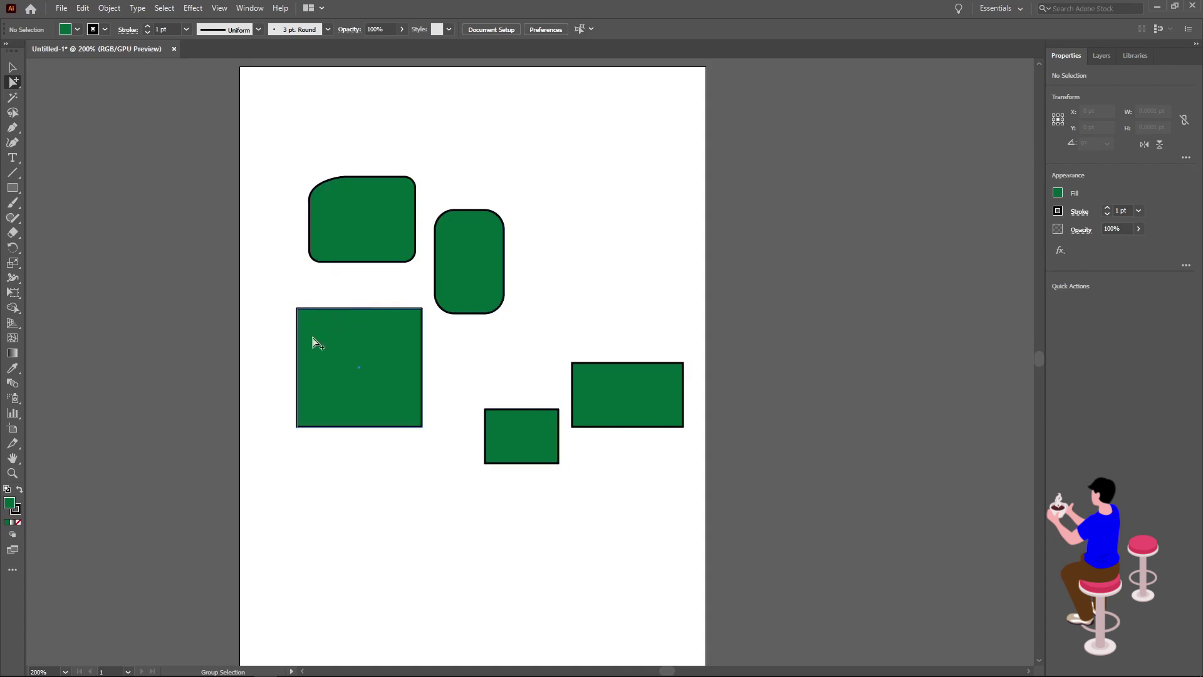
Within the group, move the tall rounded rectangle up and right and reposition the top-left shape
{"action": "left_click", "coordinate": [361, 236]}
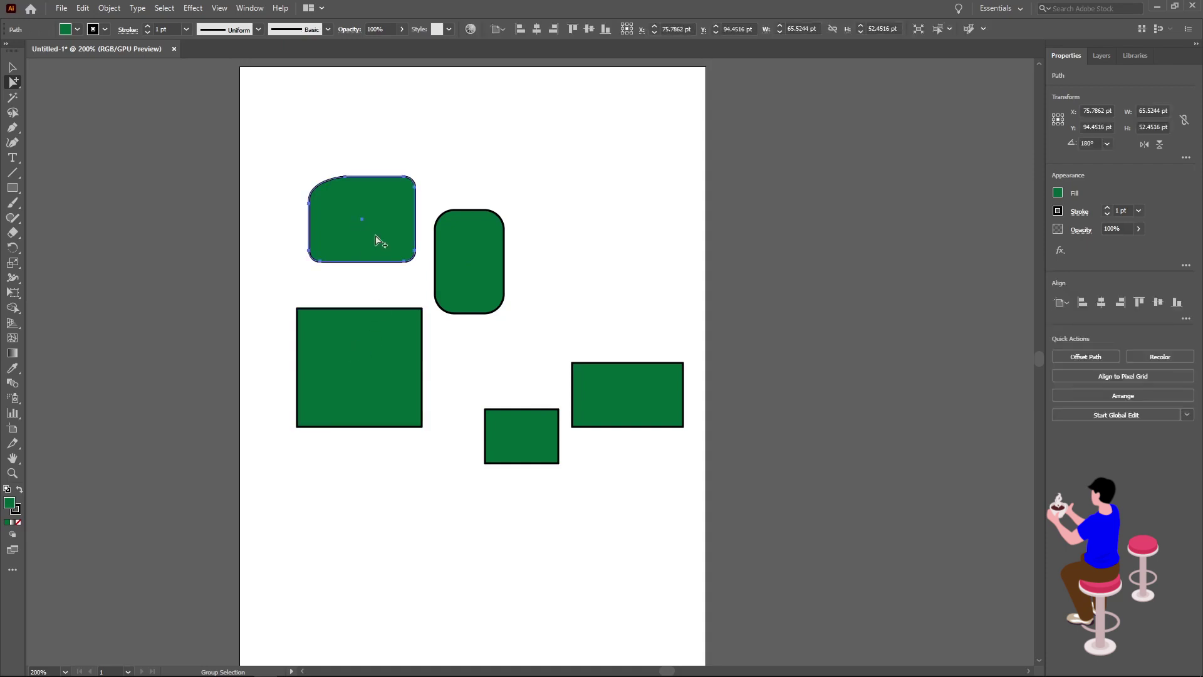
{"action": "left_click", "coordinate": [474, 269]}
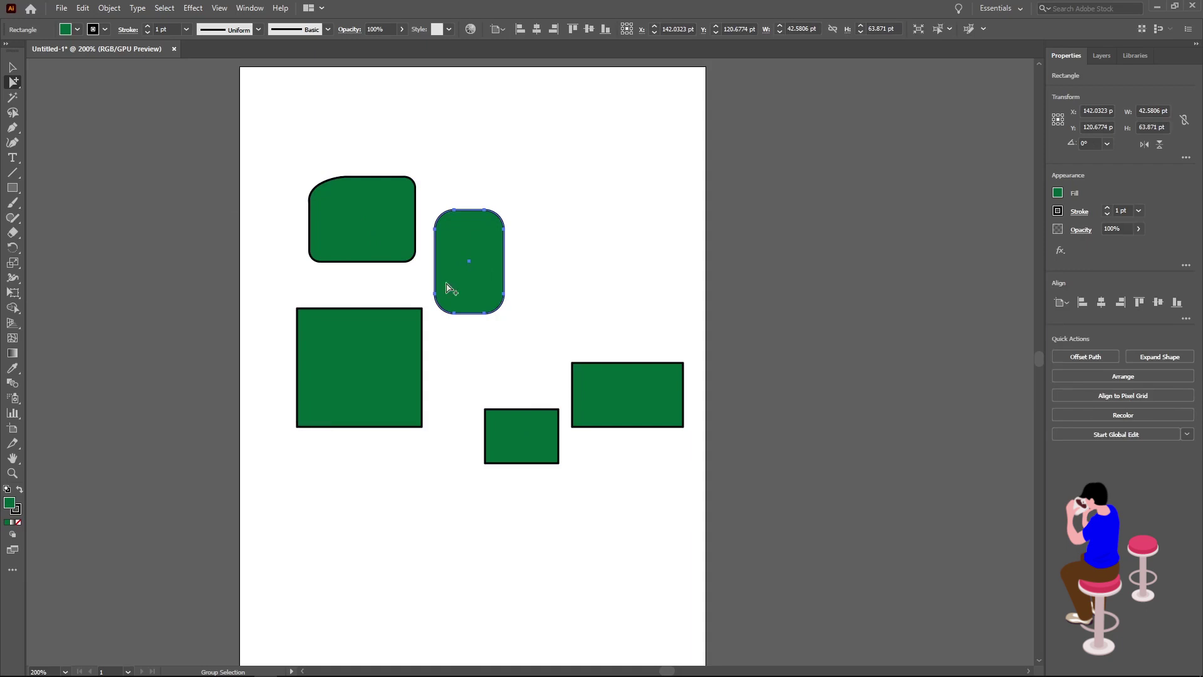
{"action": "left_click_drag", "start_coordinate": [474, 270], "coordinate": [517, 245]}
{"action": "left_click_drag", "start_coordinate": [366, 220], "coordinate": [404, 259]}
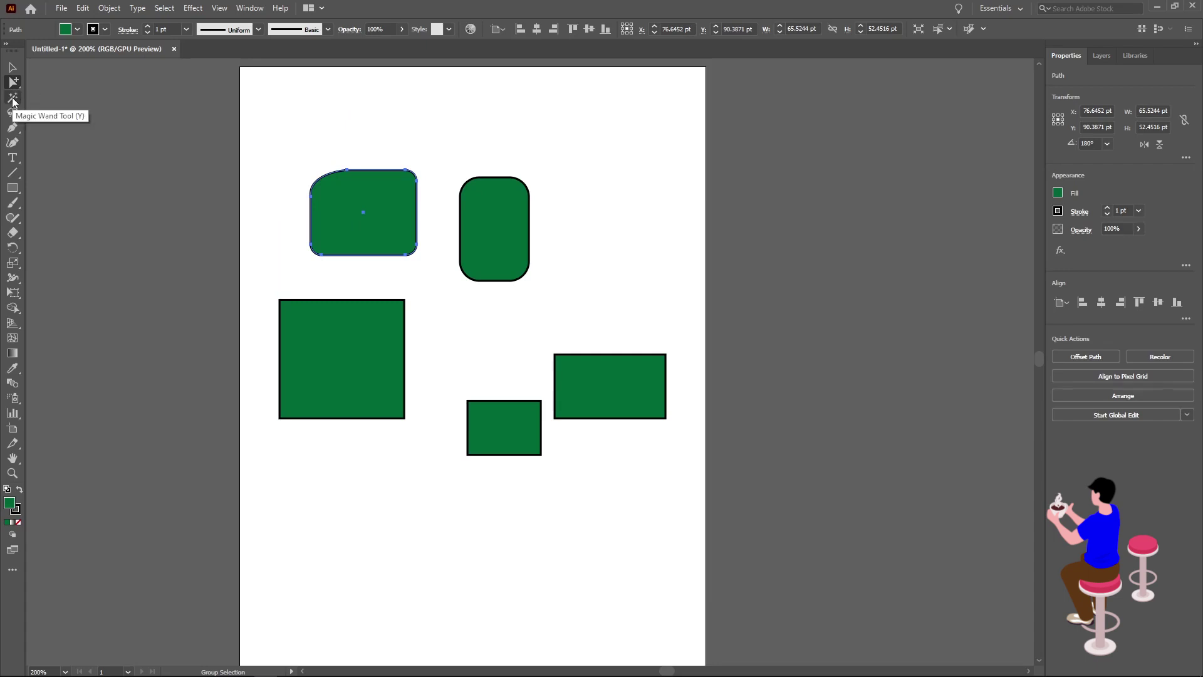
Fill the reshaped top-left shape bright green
{"action": "left_click", "coordinate": [14, 99]}
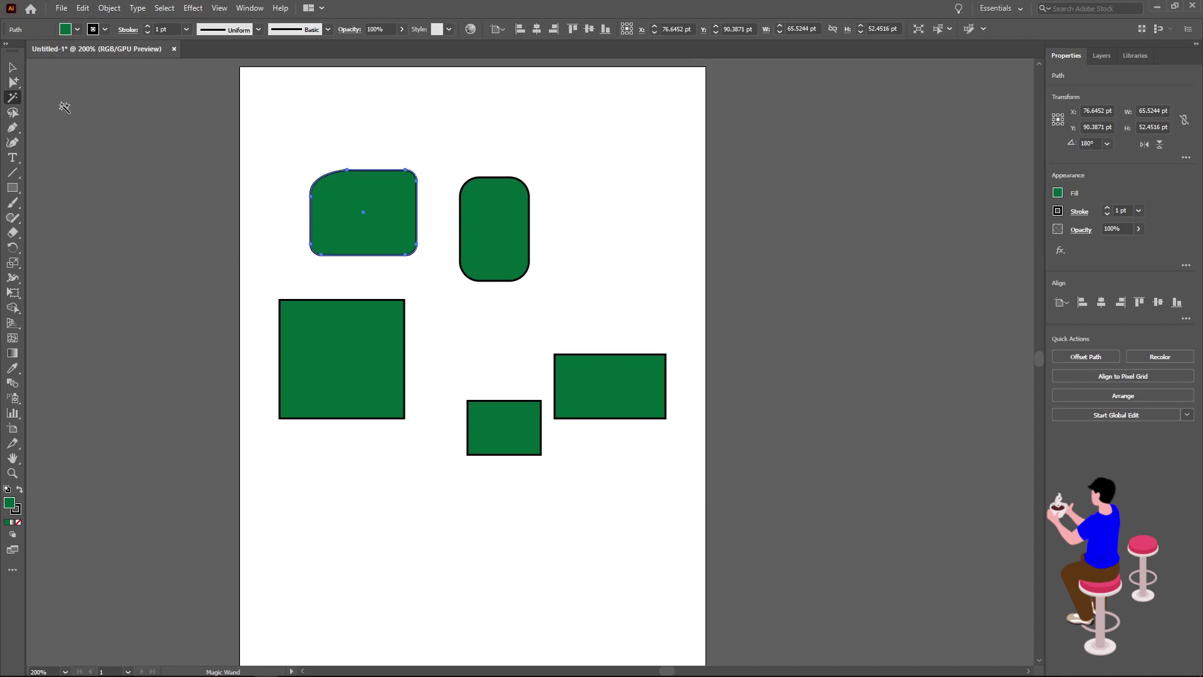
{"action": "left_click", "coordinate": [13, 67]}
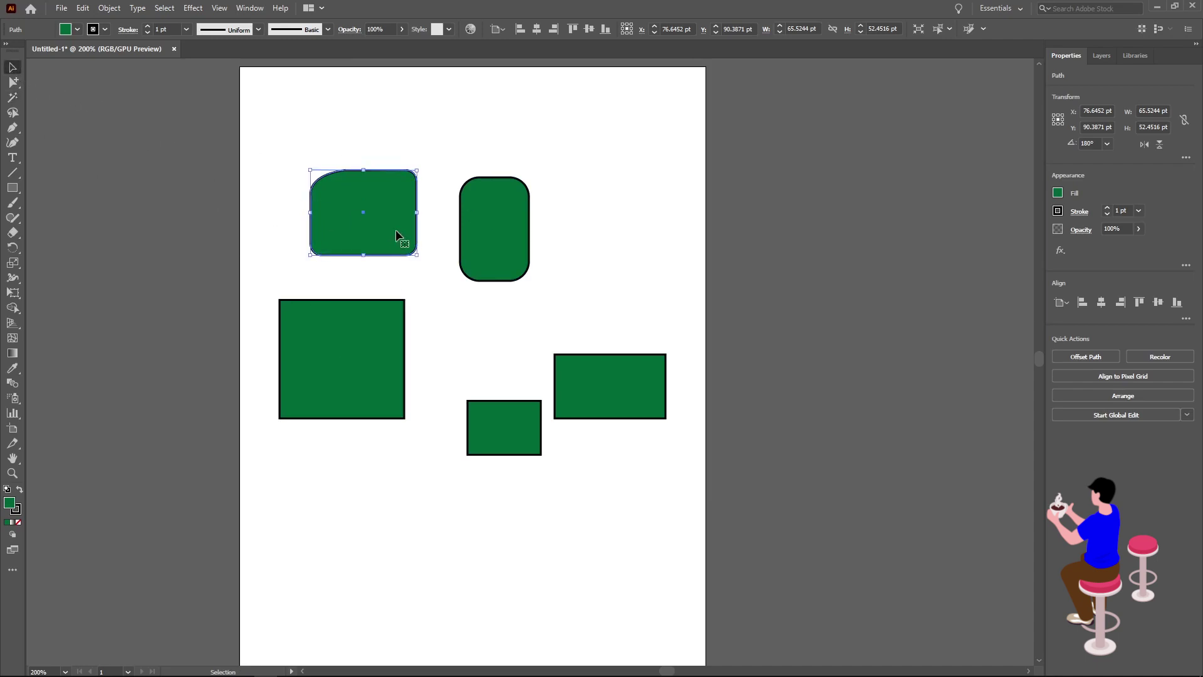
{"action": "left_click", "coordinate": [77, 30]}
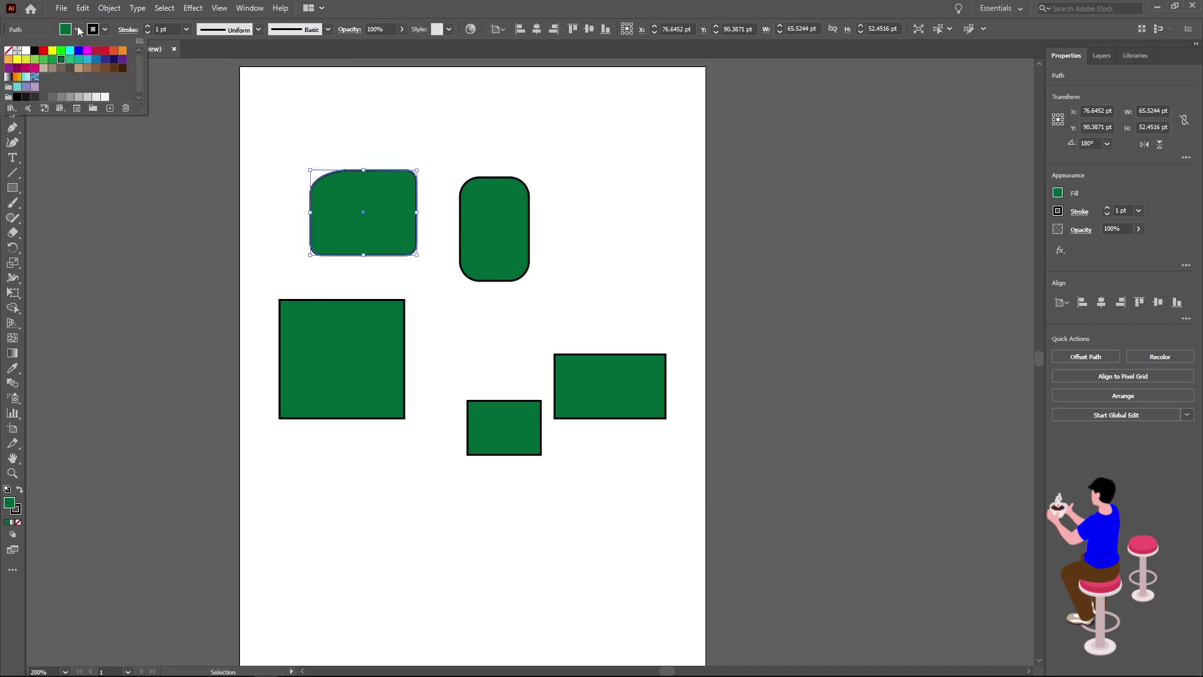
{"action": "left_click", "coordinate": [62, 51]}
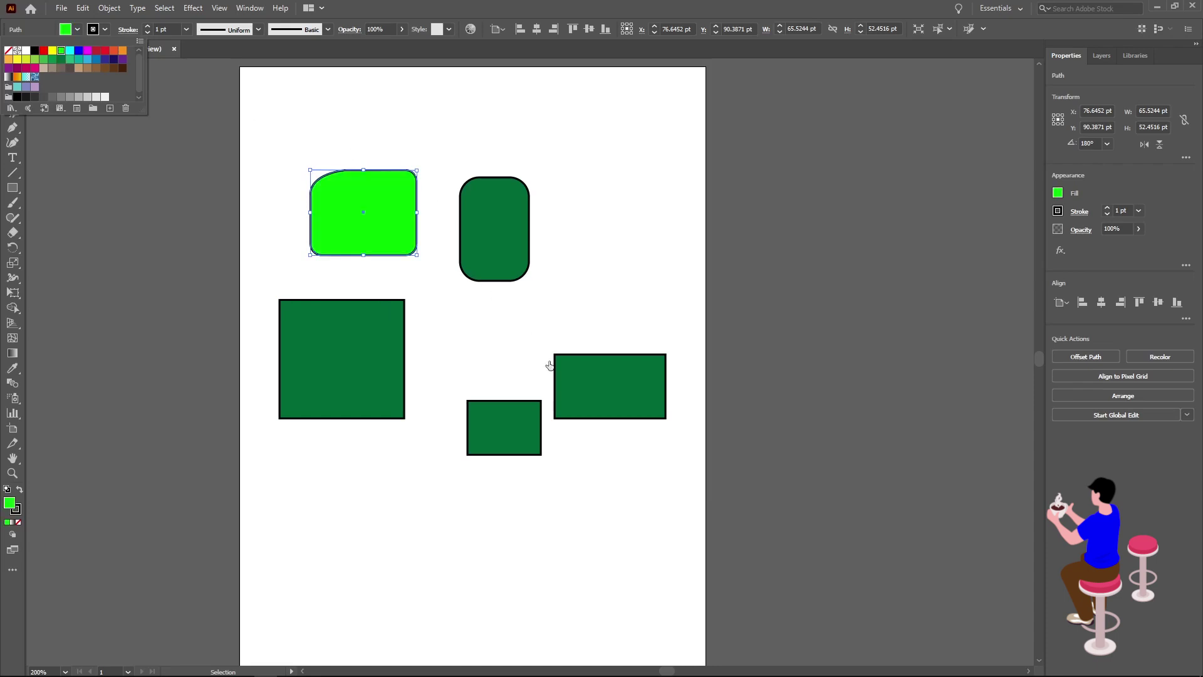
Ungroup the shapes through the right-click Ungroup command
{"action": "left_click", "coordinate": [603, 384]}
{"action": "key", "text": "ctrl+a"}
{"action": "key", "text": "ctrl+g"}
{"action": "right_click", "coordinate": [403, 318]}
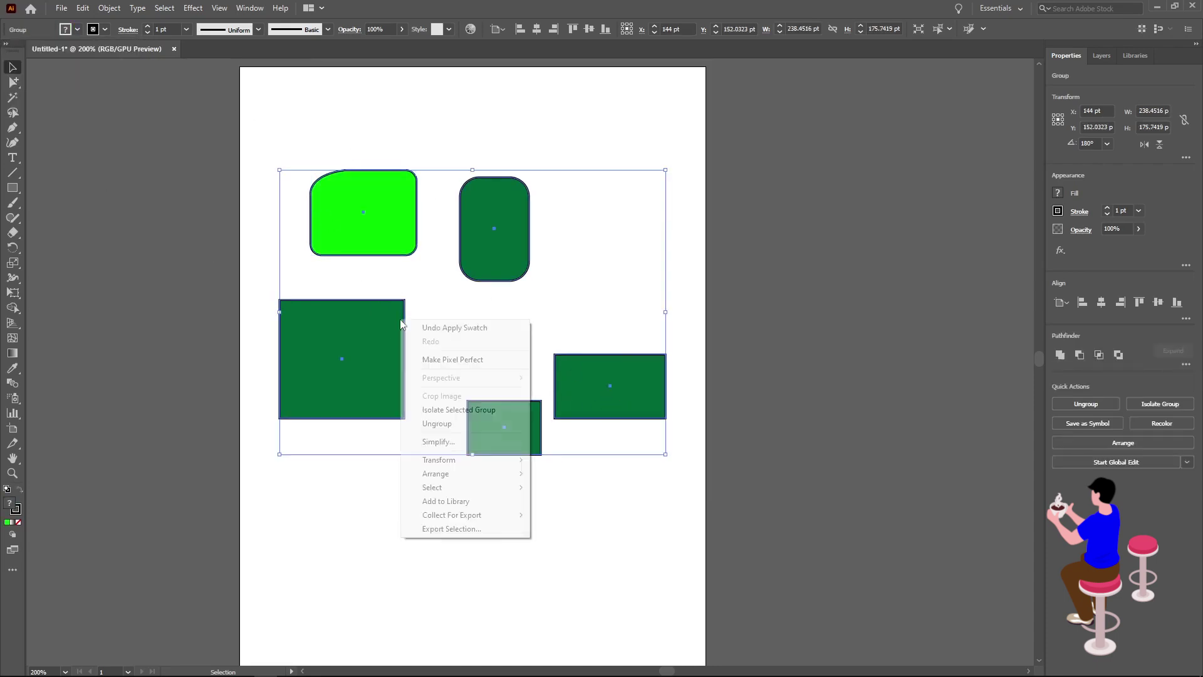
{"action": "left_click", "coordinate": [448, 423]}
{"action": "left_click", "coordinate": [615, 472]}
Fill the right-hand wide rectangle red and deselect it
{"action": "left_click", "coordinate": [621, 411]}
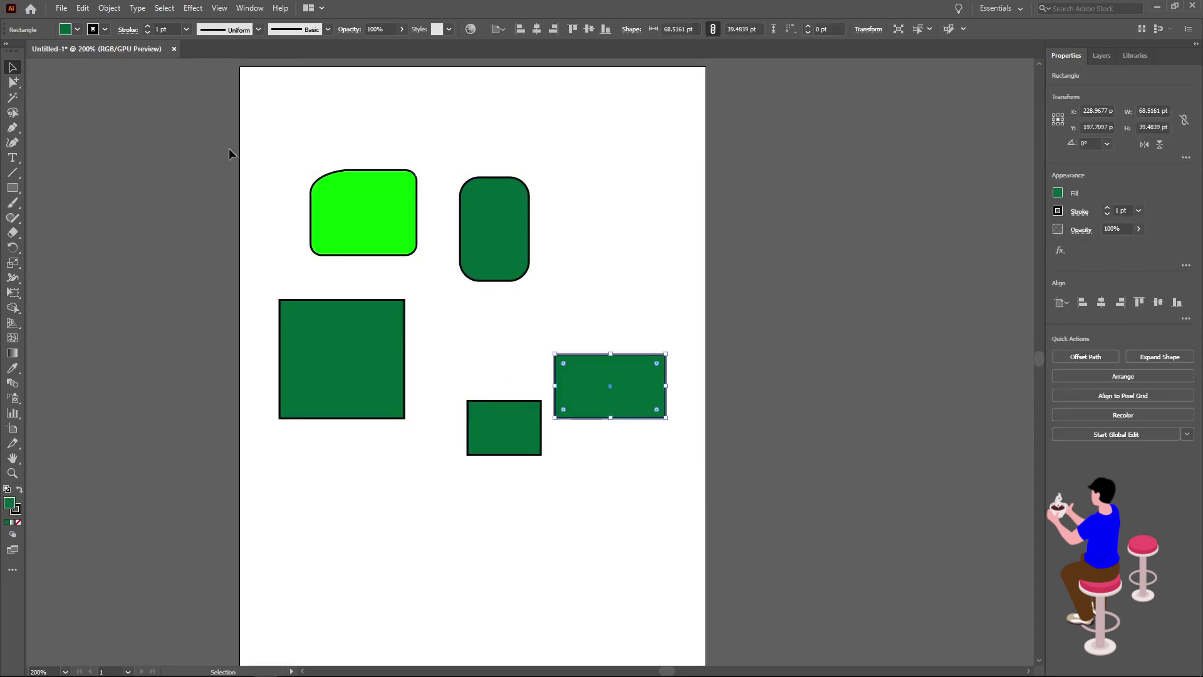
{"action": "left_click", "coordinate": [78, 30]}
{"action": "left_click", "coordinate": [44, 51]}
{"action": "left_click", "coordinate": [130, 255]}
{"action": "left_click", "coordinate": [398, 482]}
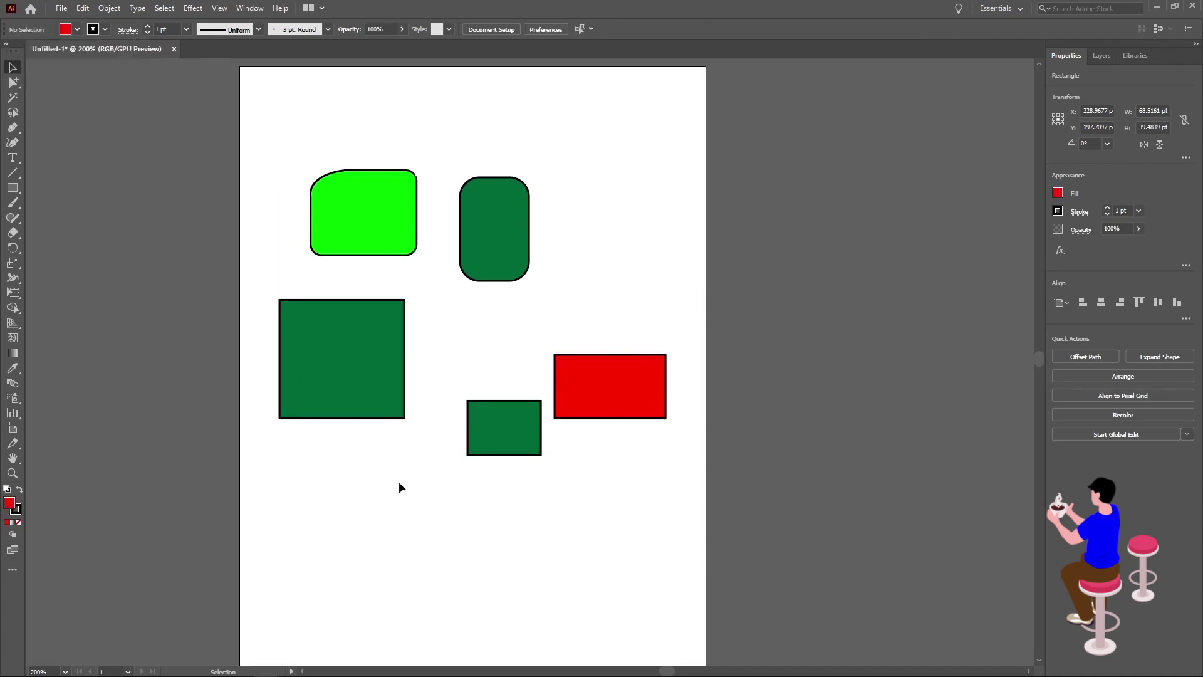
{"action": "left_click", "coordinate": [13, 98]}
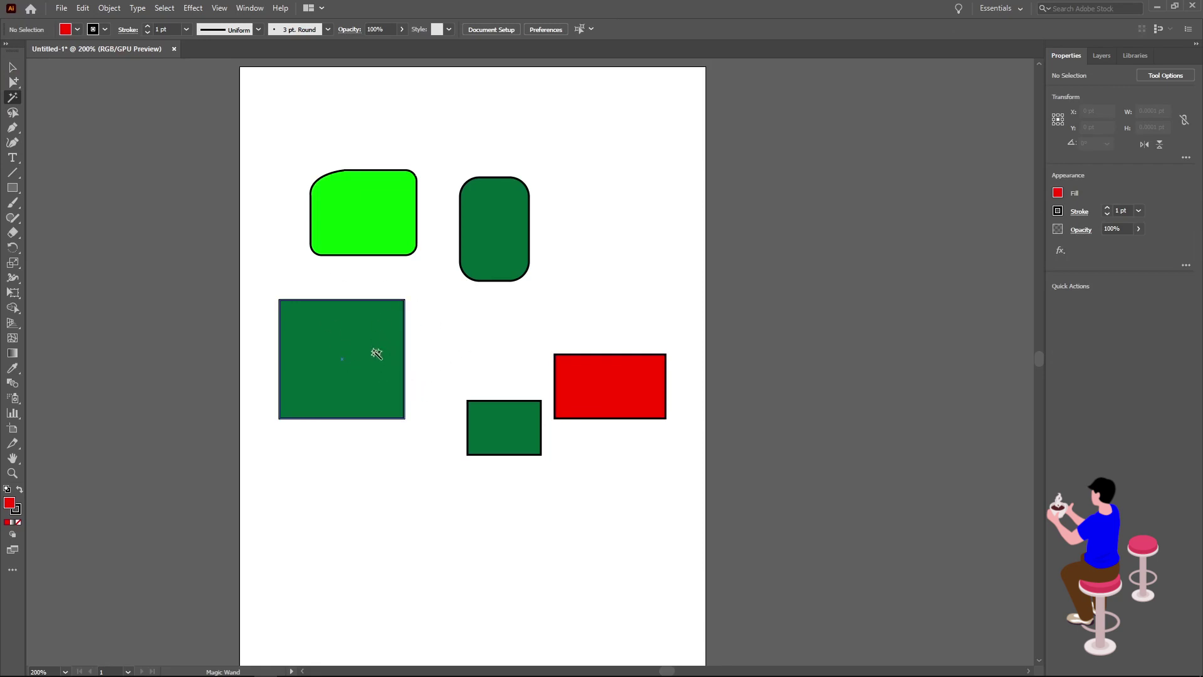
{"action": "left_click", "coordinate": [339, 333]}
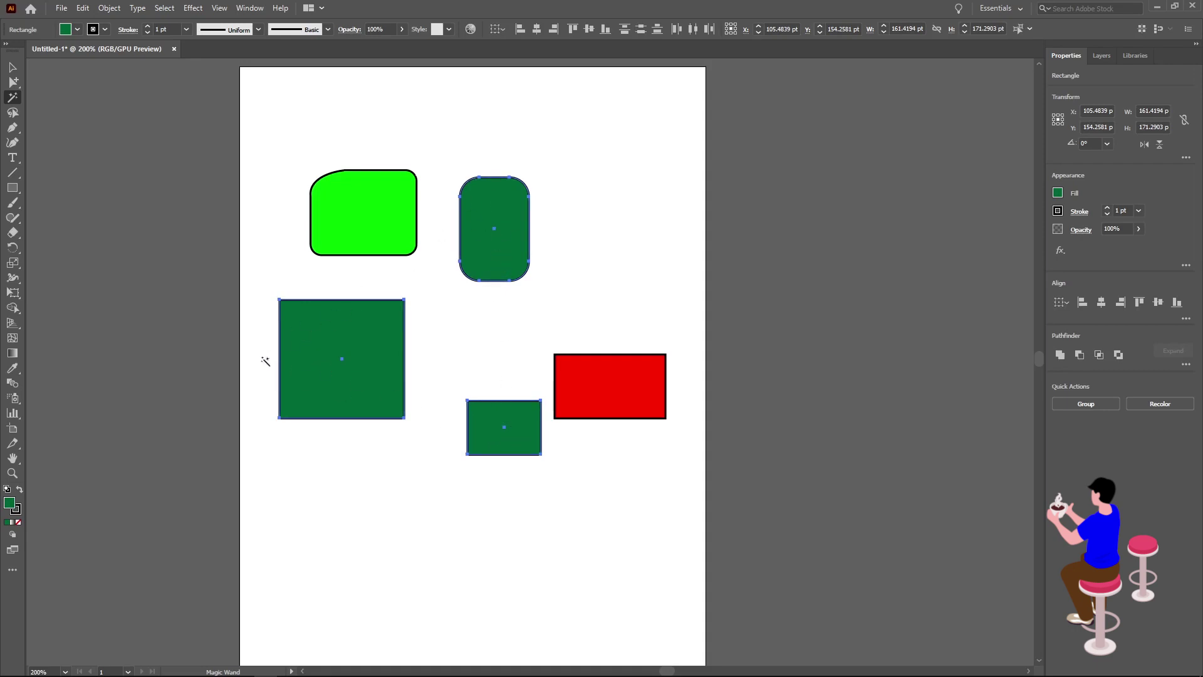
{"action": "left_click", "coordinate": [364, 216]}
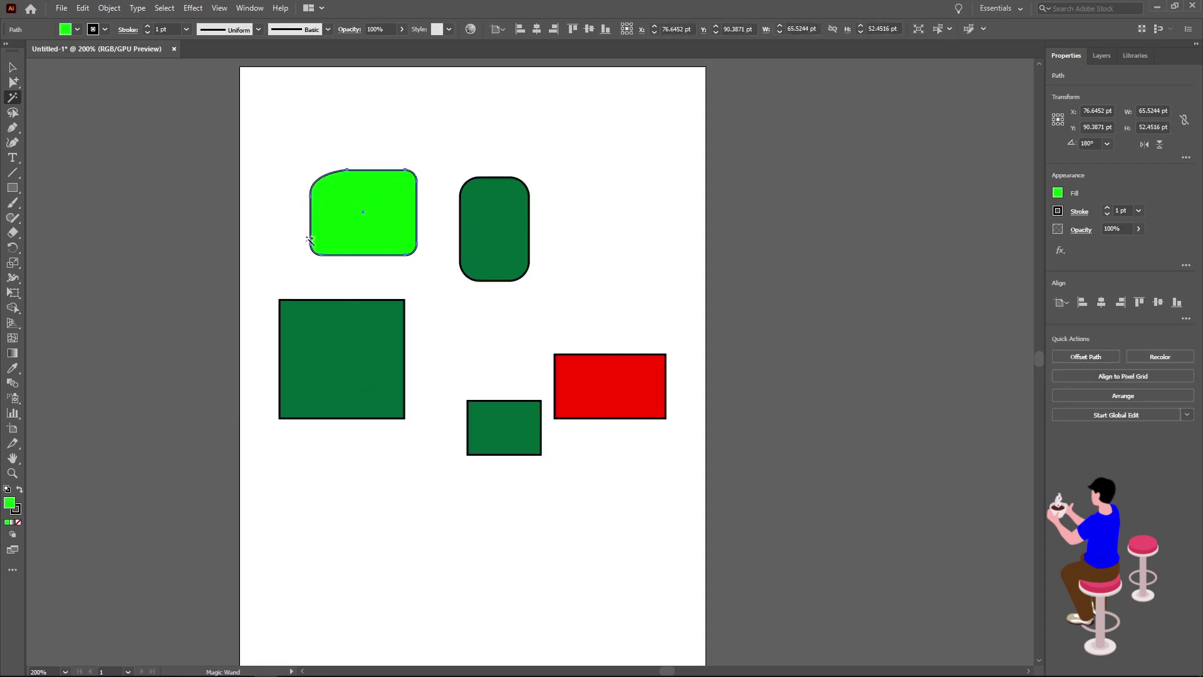
{"action": "left_click", "coordinate": [508, 220]}
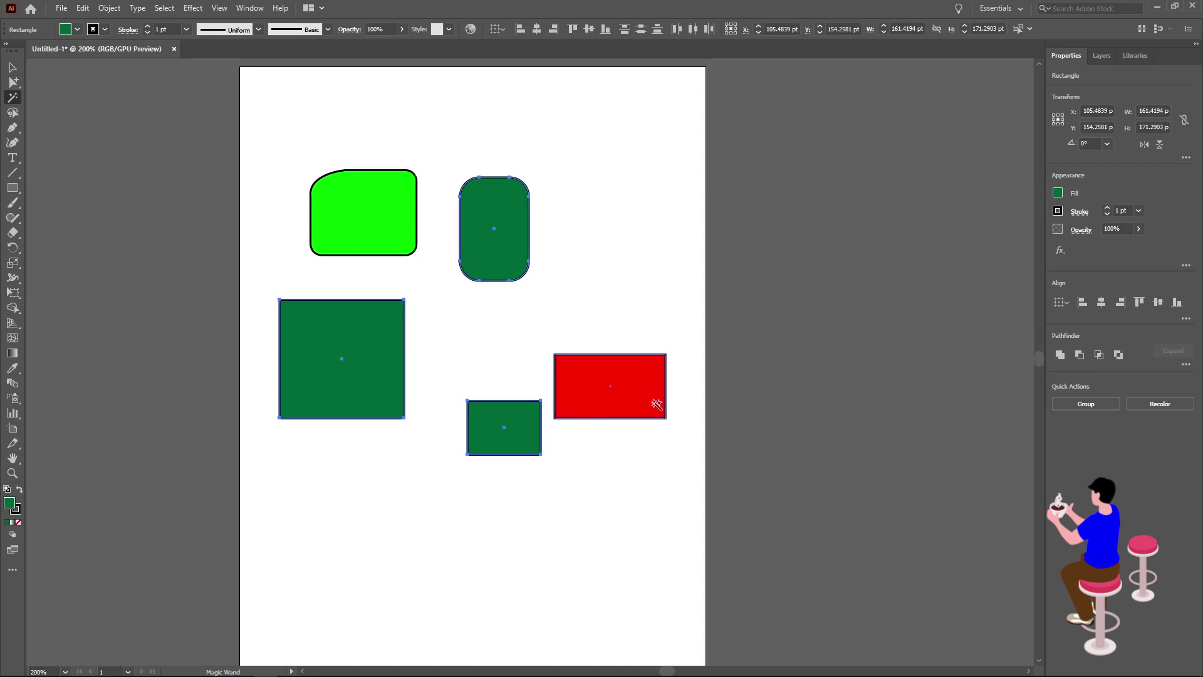
{"action": "left_click", "coordinate": [562, 387]}
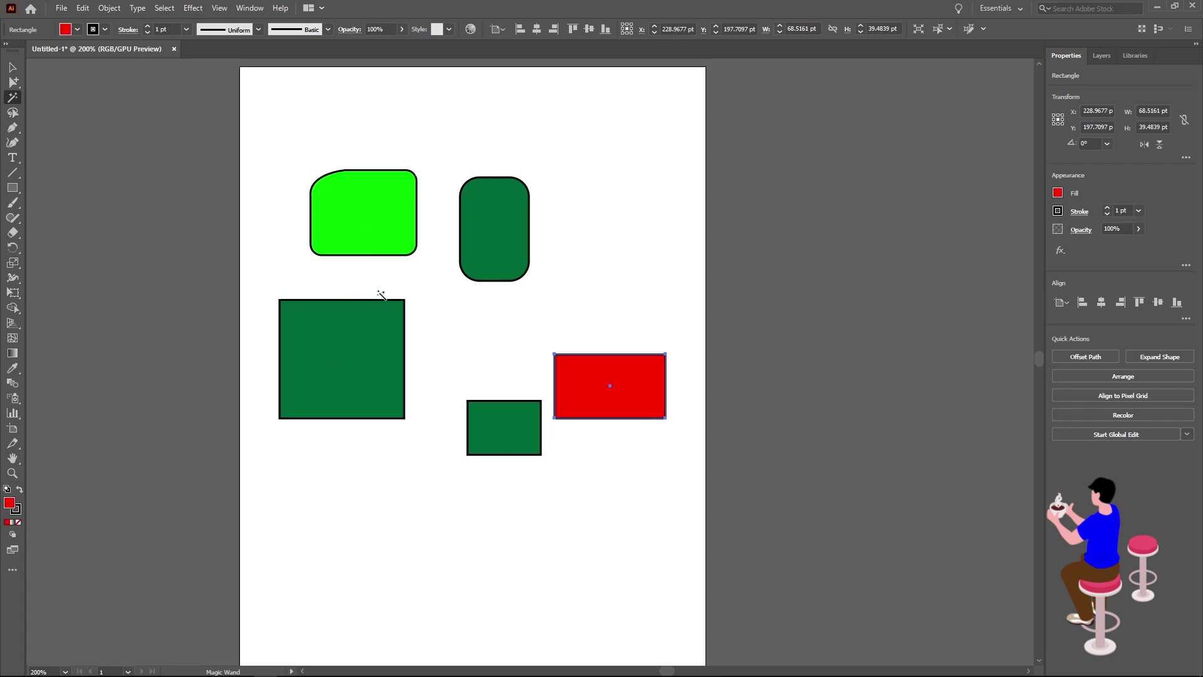
{"action": "left_click", "coordinate": [11, 115]}
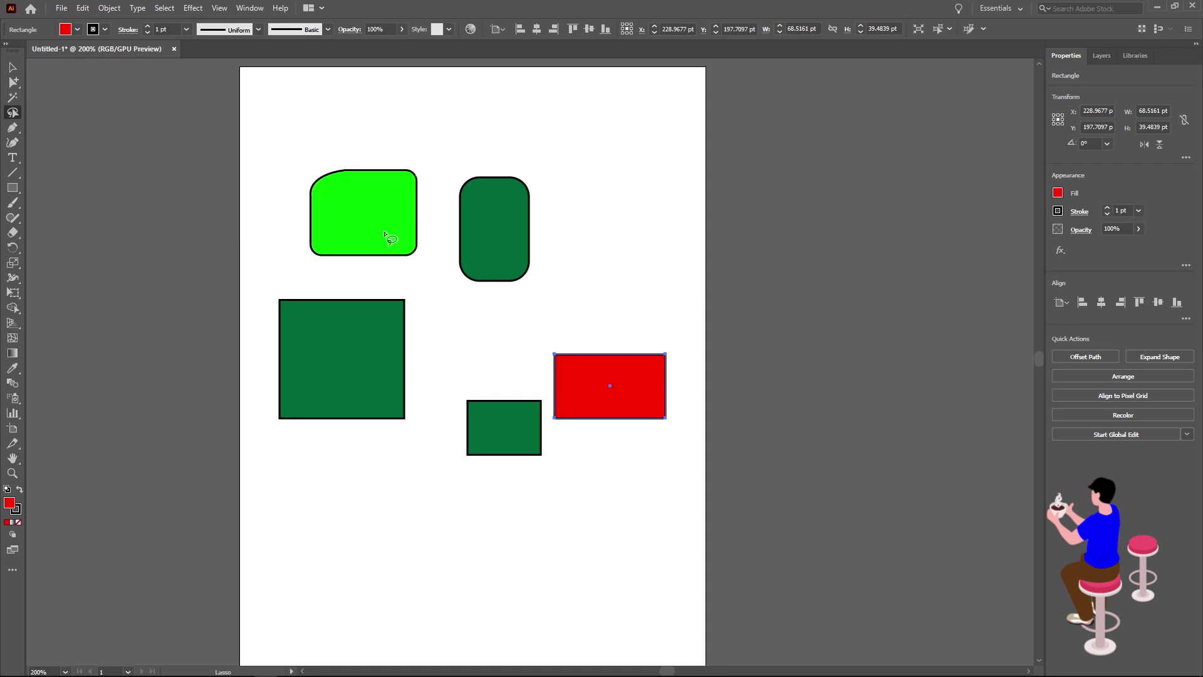
Lasso-select the light-green shape, tall rounded rectangle and red rectangle together, leaving other shapes unselected
{"action": "left_click_drag", "start_coordinate": [430, 146], "coordinate": [689, 353]}
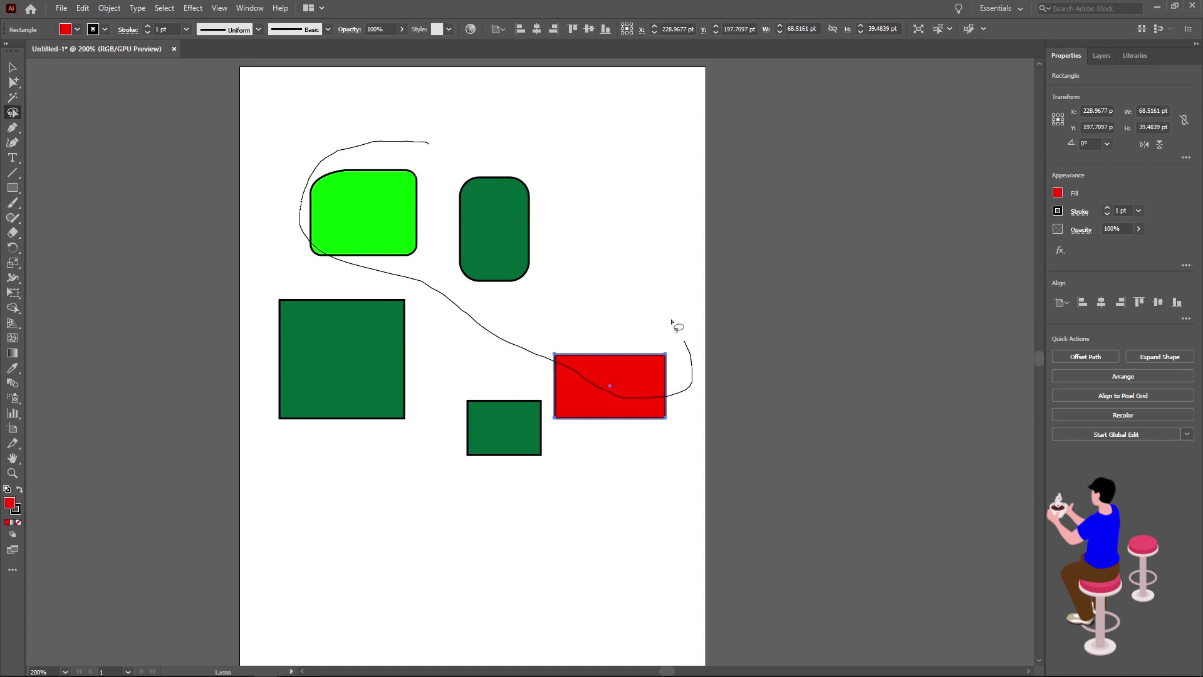
{"action": "left_click_drag", "start_coordinate": [690, 352], "coordinate": [424, 146]}
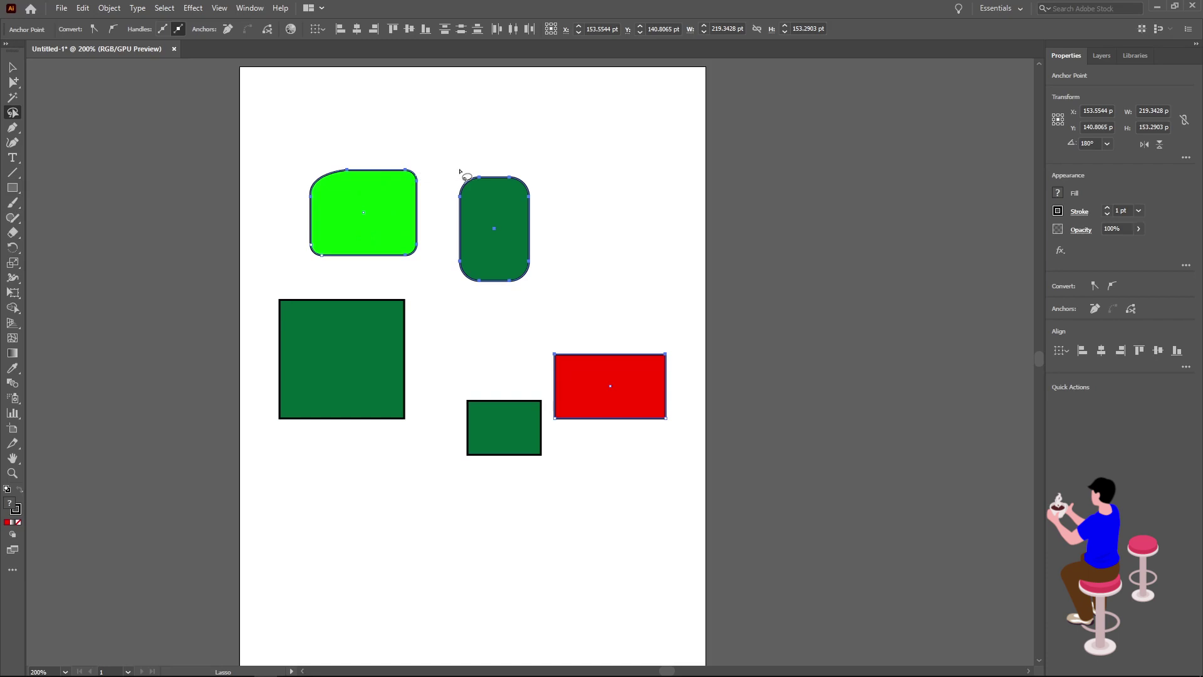
{"action": "left_click", "coordinate": [583, 261]}
{"action": "mouse_move", "coordinate": [515, 153]}
{"action": "left_mouse_down"}
{"action": "mouse_move", "coordinate": [491, 309]}
{"action": "mouse_move", "coordinate": [561, 462]}
{"action": "left_mouse_up"}
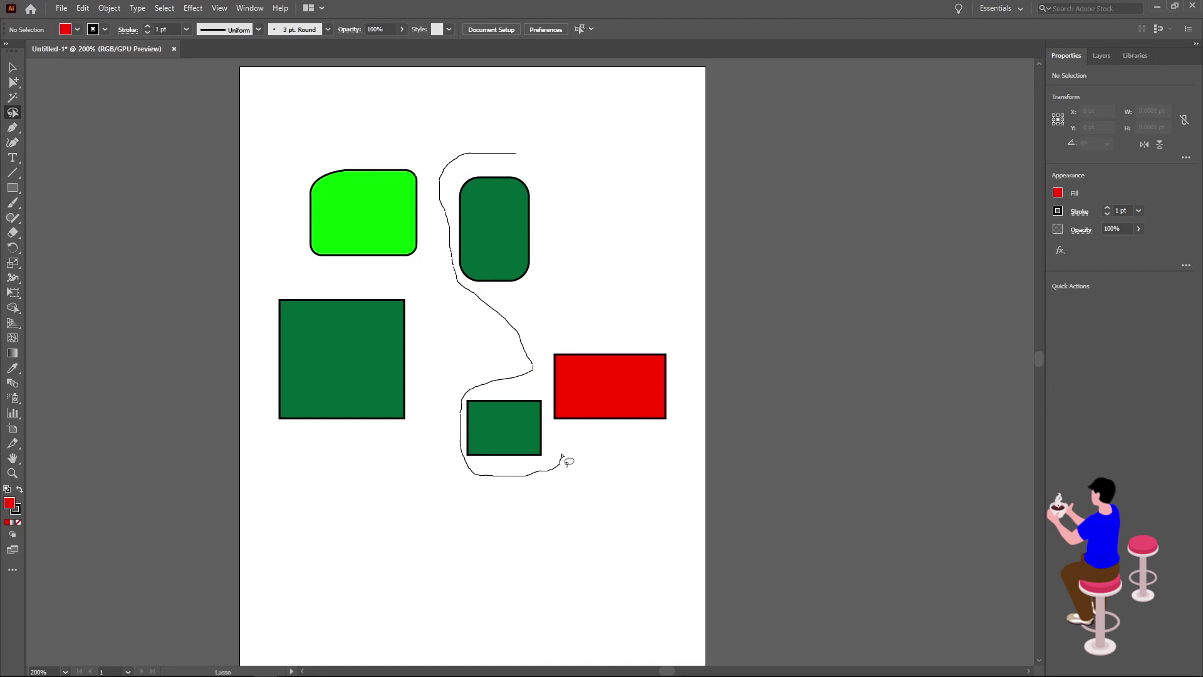
{"action": "left_click_drag", "start_coordinate": [562, 461], "coordinate": [453, 118]}
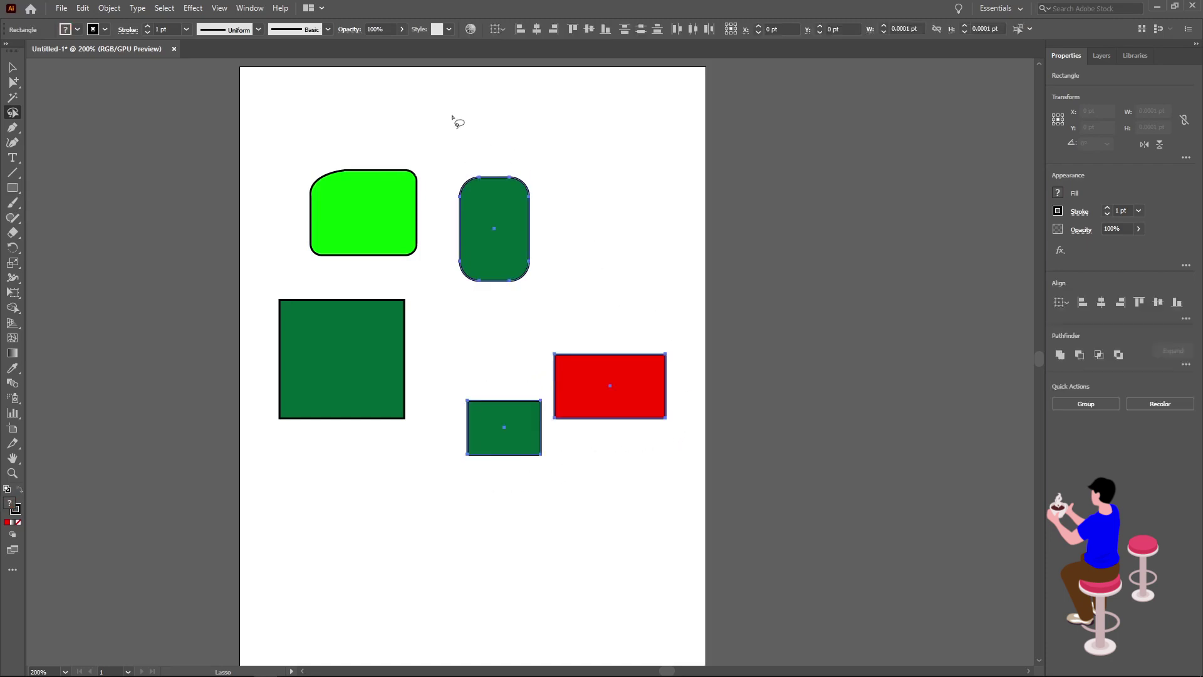
{"action": "left_click", "coordinate": [398, 302]}
{"action": "mouse_move", "coordinate": [398, 302]}
{"action": "left_mouse_down"}
{"action": "mouse_move", "coordinate": [358, 403]}
{"action": "mouse_move", "coordinate": [304, 269]}
{"action": "left_mouse_up"}
{"action": "left_click_drag", "start_coordinate": [336, 216], "coordinate": [640, 425]}
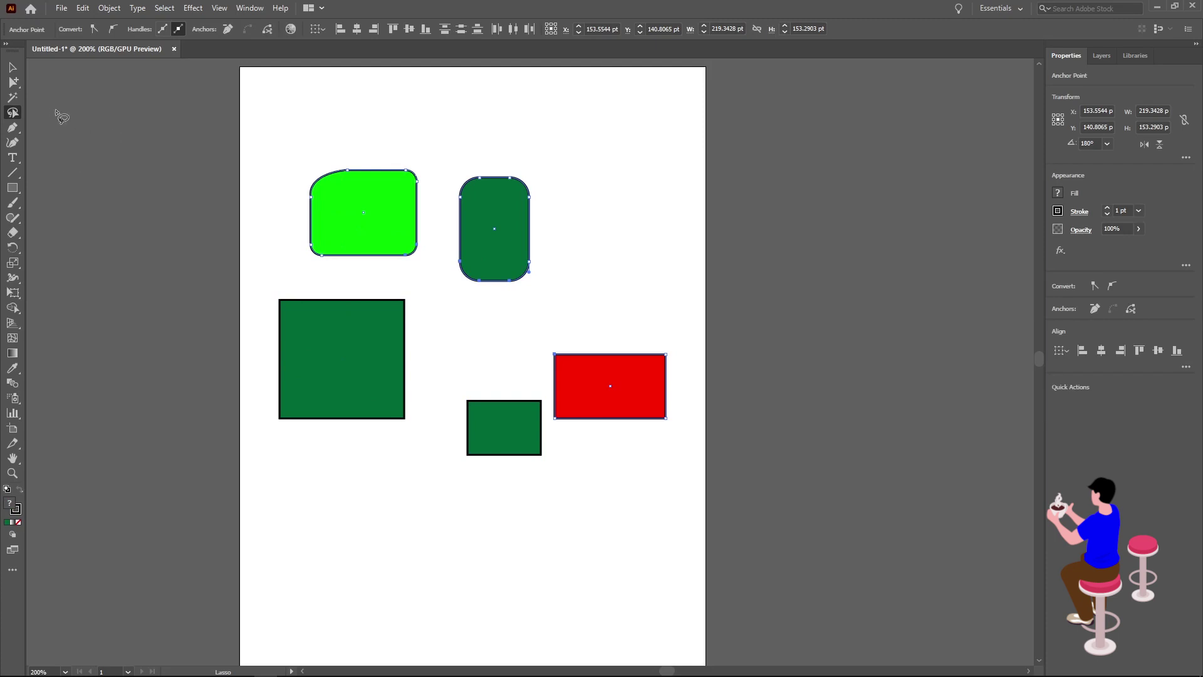
{"action": "left_click", "coordinate": [12, 129]}
{"action": "left_click", "coordinate": [12, 68]}
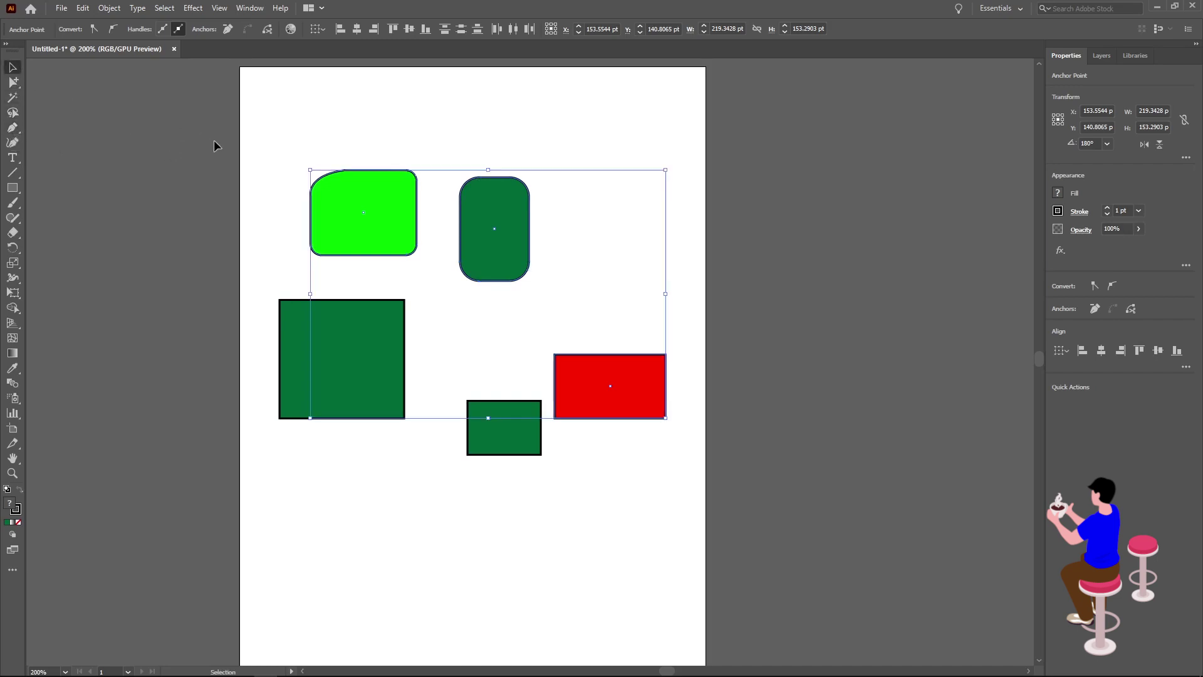
Select all five shapes on the artboard and delete them
{"action": "left_click_drag", "start_coordinate": [213, 146], "coordinate": [717, 543]}
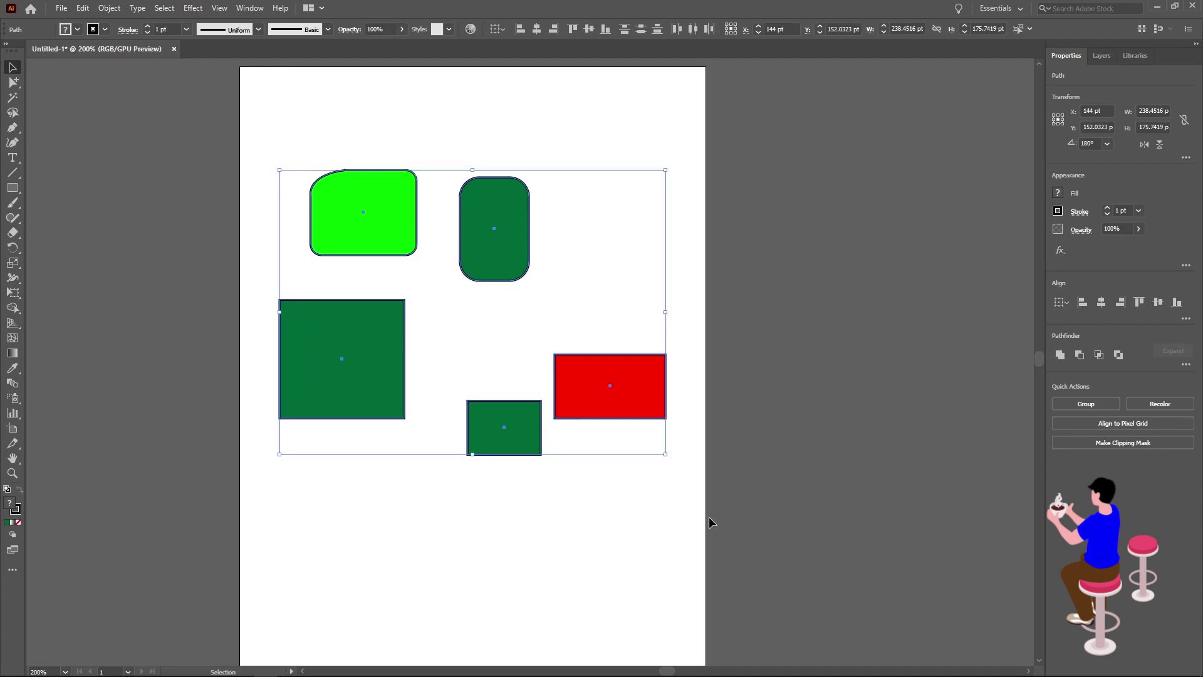
{"action": "key", "text": "Delete"}
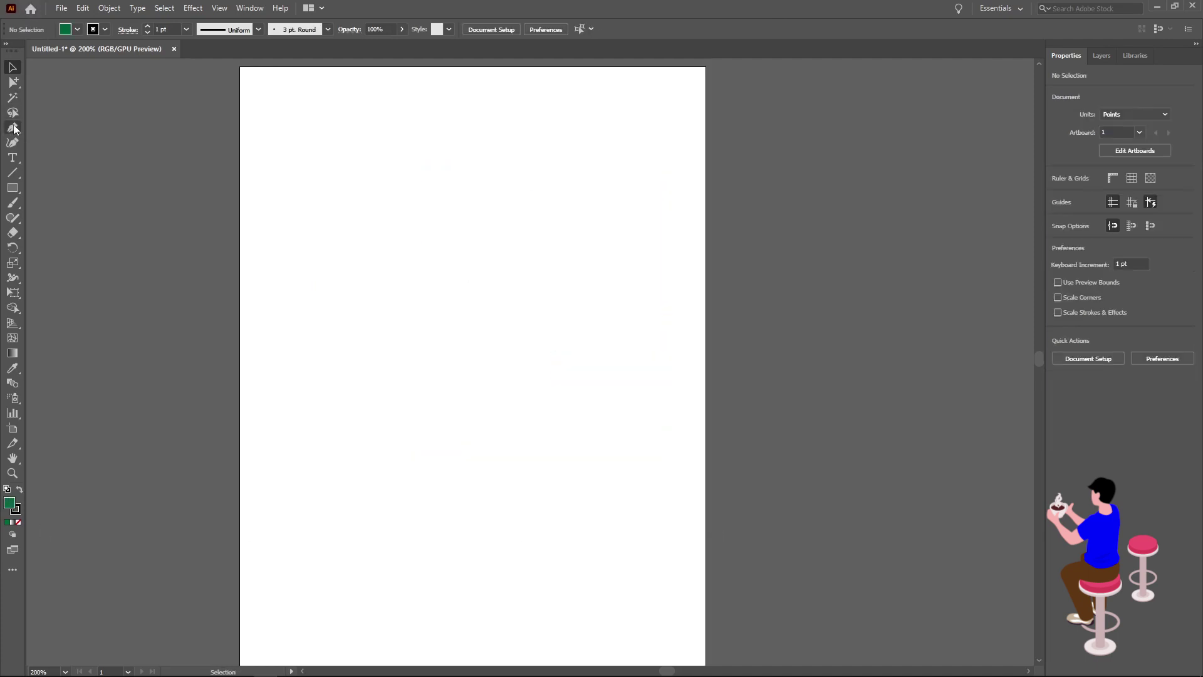
{"action": "left_click", "coordinate": [12, 128]}
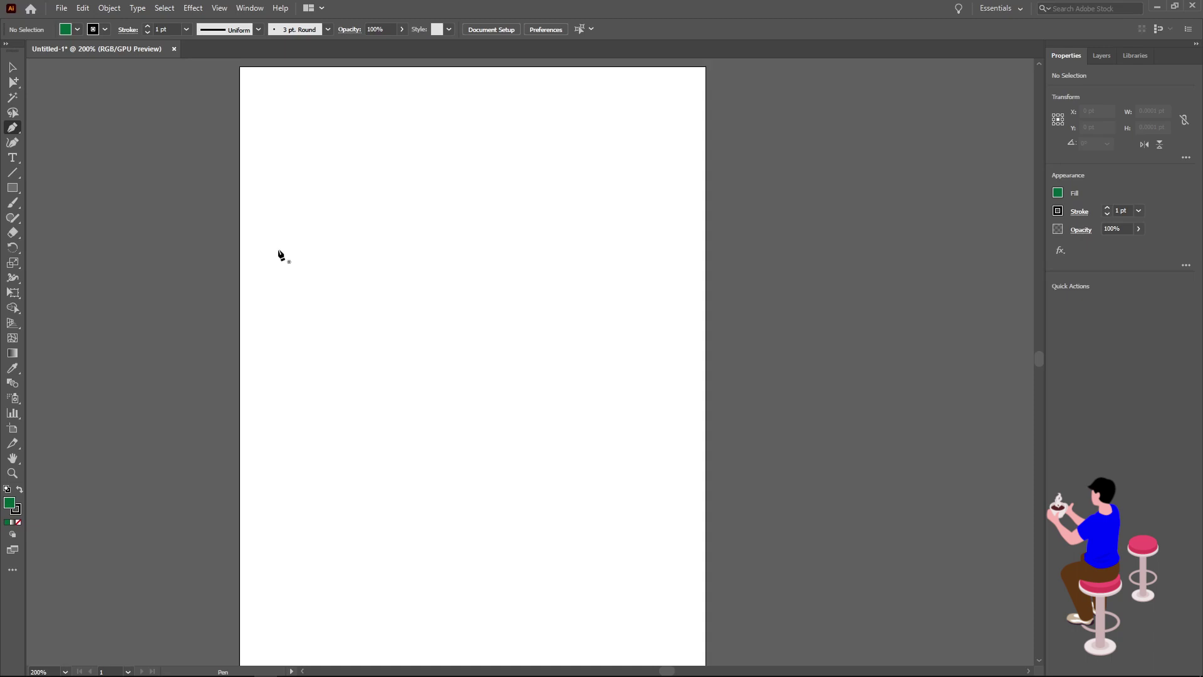
Draw a first closed, curvy green shape on the left with the Pen tool
{"action": "left_click", "coordinate": [346, 236]}
{"action": "left_click_drag", "start_coordinate": [418, 229], "coordinate": [455, 246]}
{"action": "left_click_drag", "start_coordinate": [426, 314], "coordinate": [360, 334]}
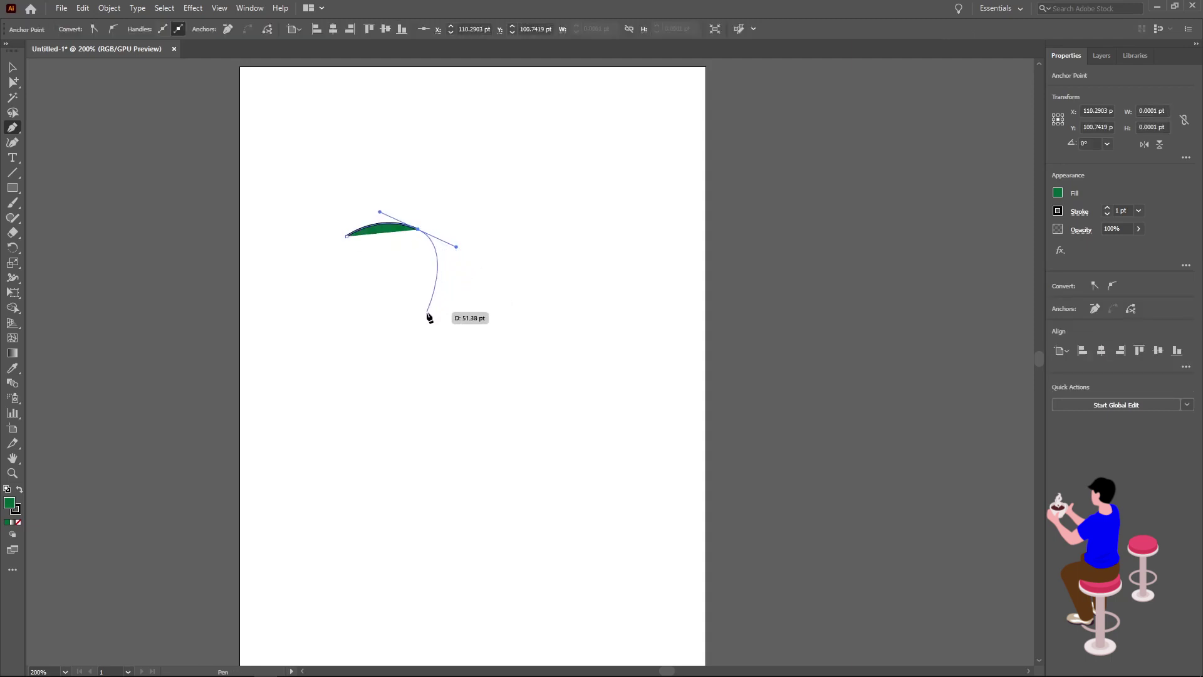
{"action": "left_click", "coordinate": [324, 327]}
{"action": "left_click_drag", "start_coordinate": [310, 251], "coordinate": [315, 239]}
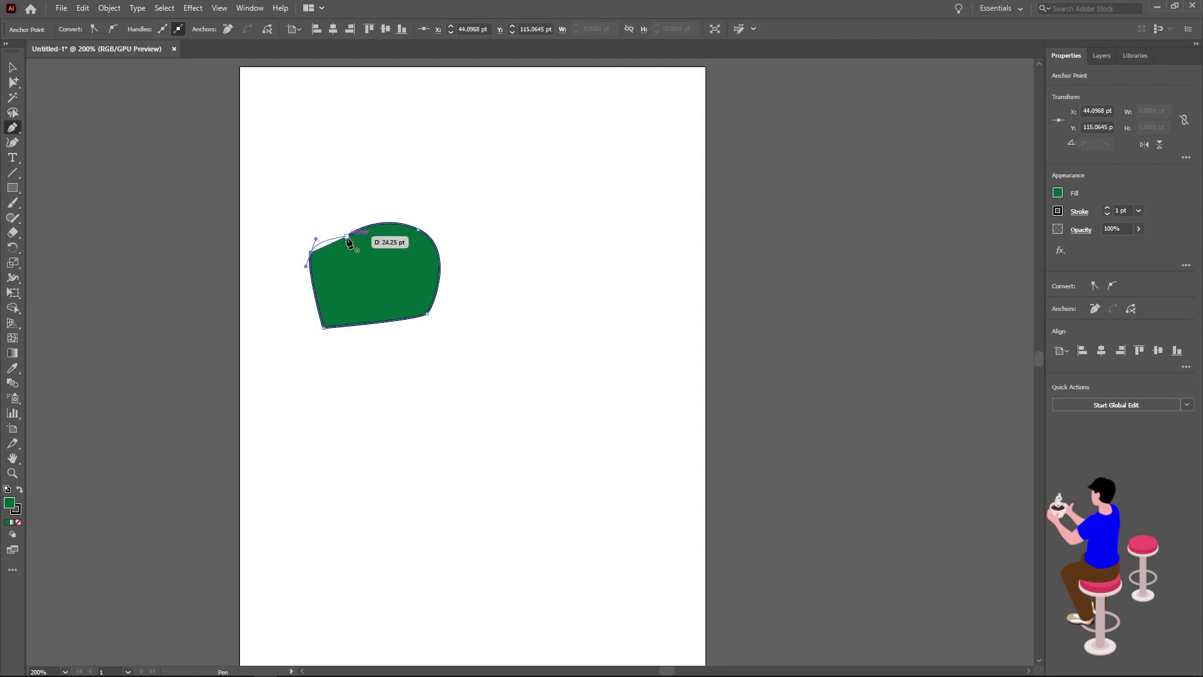
{"action": "left_click", "coordinate": [348, 239]}
Draw a second closed curvy shape near the top right
{"action": "left_click", "coordinate": [534, 166]}
{"action": "mouse_move", "coordinate": [601, 166]}
{"action": "left_mouse_down"}
{"action": "mouse_move", "coordinate": [615, 217]}
{"action": "mouse_move", "coordinate": [641, 220]}
{"action": "left_mouse_up"}
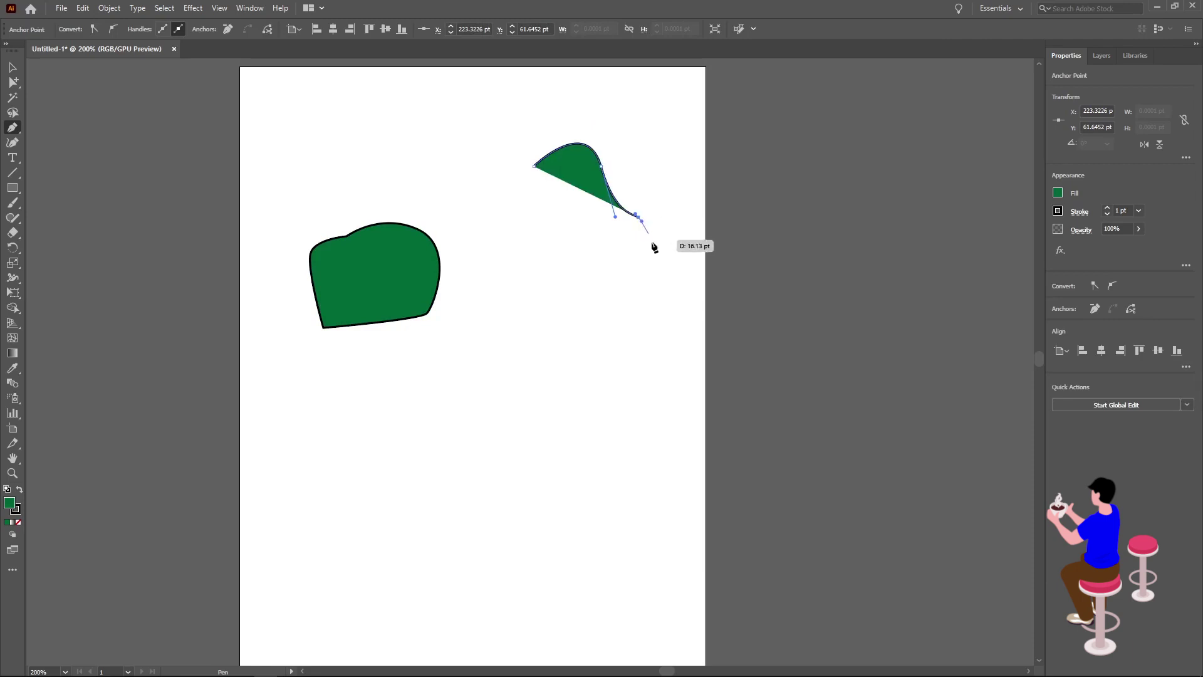
{"action": "left_click_drag", "start_coordinate": [632, 270], "coordinate": [572, 258]}
{"action": "left_click_drag", "start_coordinate": [510, 236], "coordinate": [482, 211]}
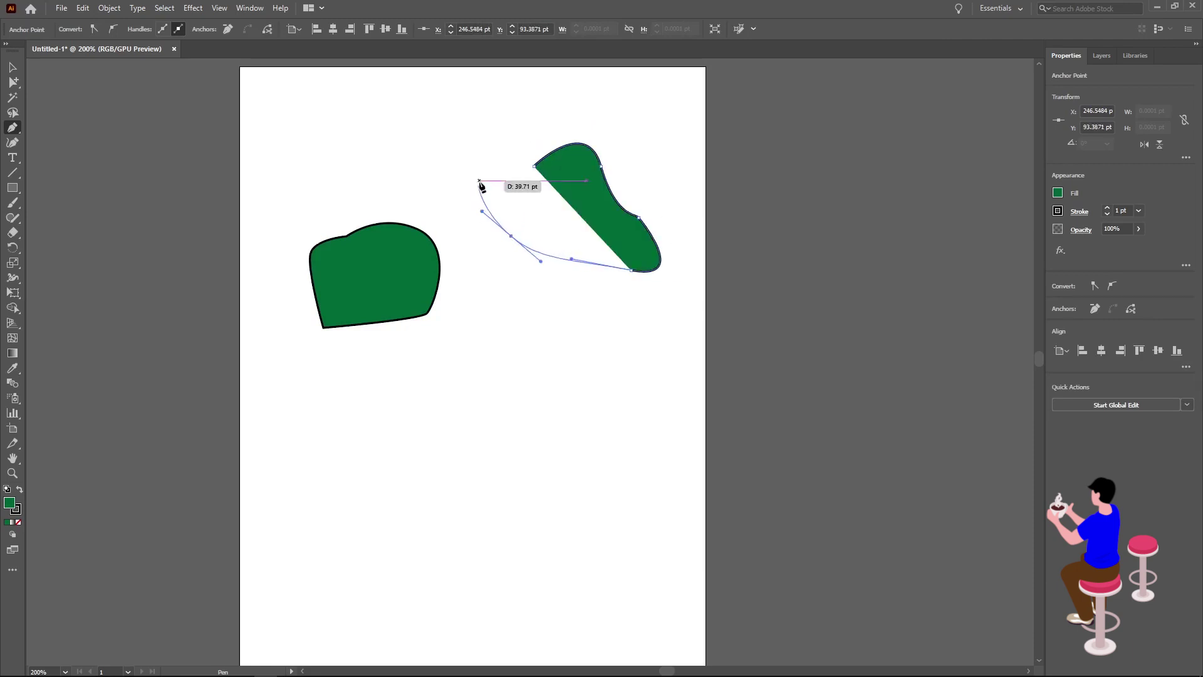
{"action": "left_click_drag", "start_coordinate": [487, 169], "coordinate": [504, 165]}
{"action": "left_click", "coordinate": [534, 166]}
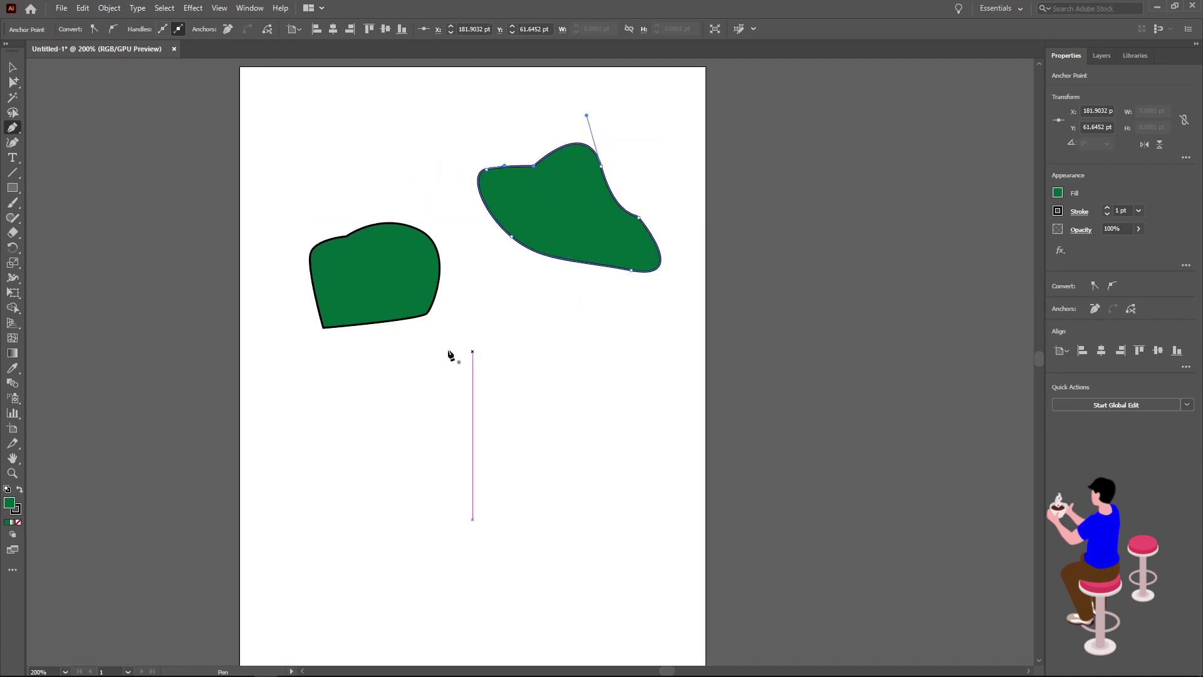
Draw a third small closed curvy shape lower down
{"action": "mouse_move", "coordinate": [487, 361]}
{"action": "left_mouse_down"}
{"action": "mouse_move", "coordinate": [515, 396]}
{"action": "mouse_move", "coordinate": [598, 332]}
{"action": "left_mouse_up"}
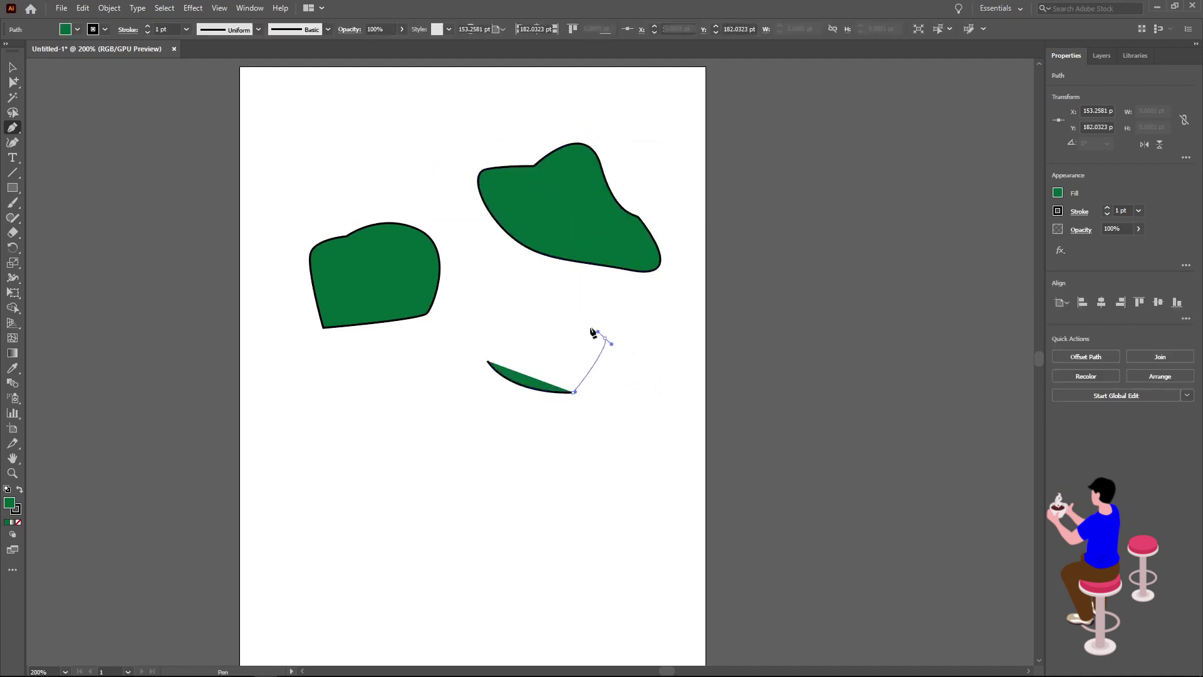
{"action": "left_click_drag", "start_coordinate": [508, 308], "coordinate": [489, 325]}
{"action": "left_click", "coordinate": [487, 361]}
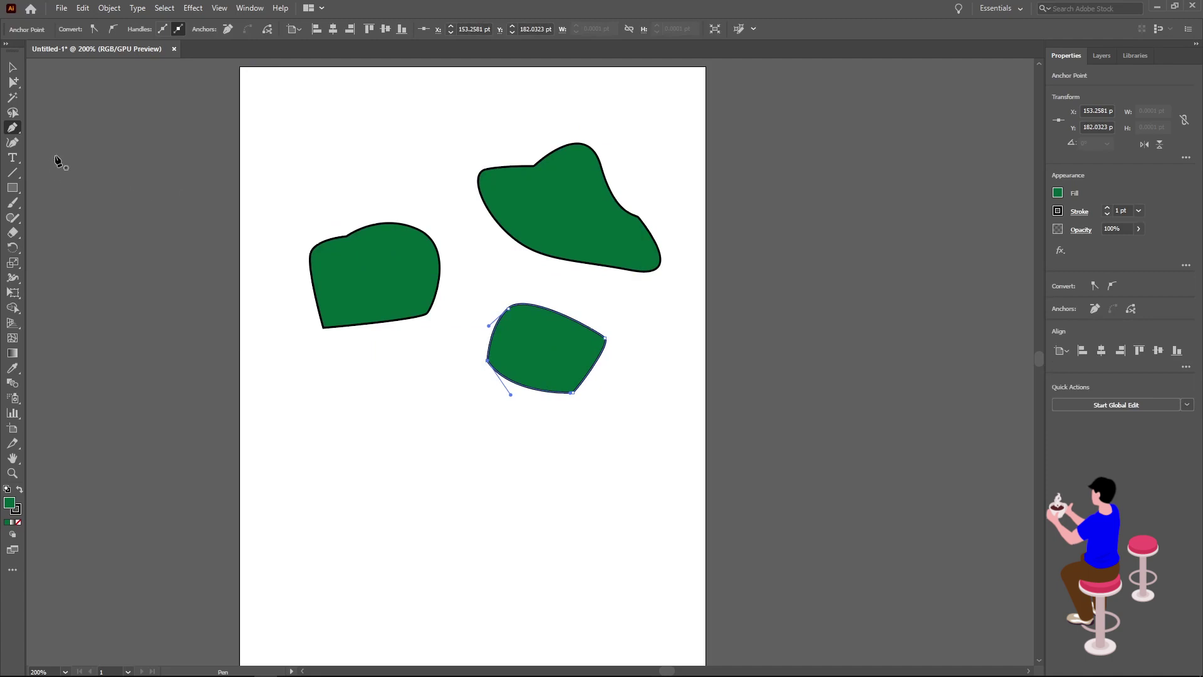
{"action": "right_click", "coordinate": [17, 133]}
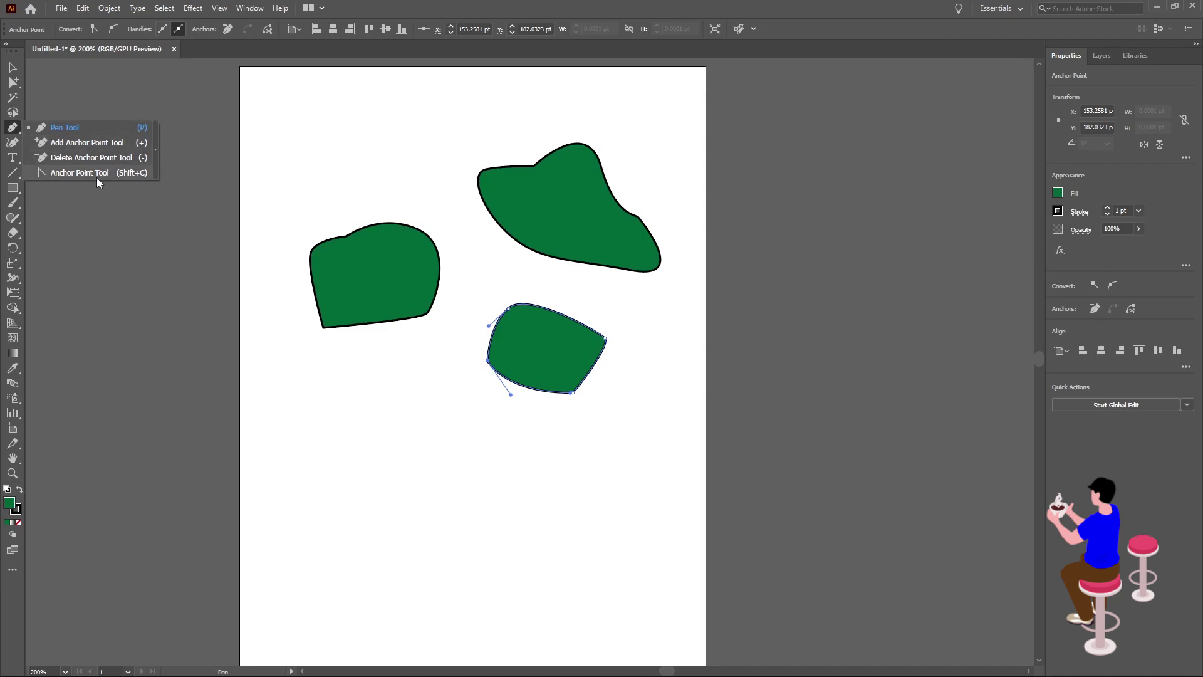
{"action": "left_click", "coordinate": [93, 143]}
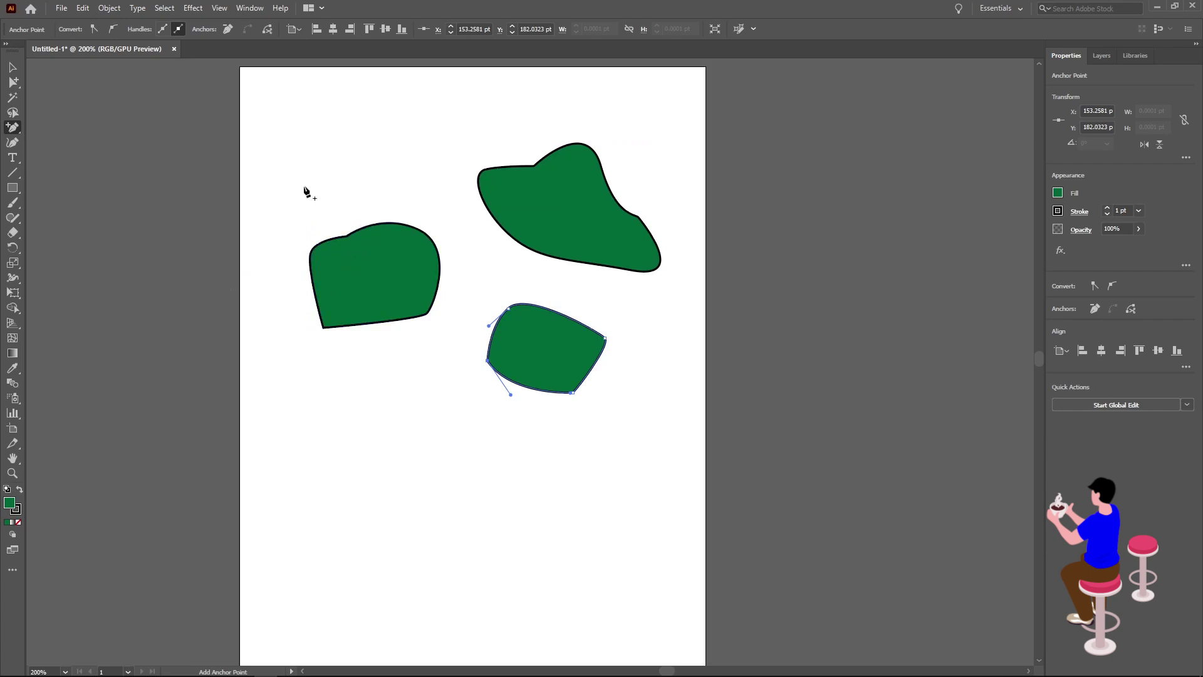
Add an anchor on the left shape's top edge and drag it into a jagged peak and dip
{"action": "scroll", "coordinate": [375, 238], "scroll_direction": "up", "scroll_amount": 1, "text": "alt"}
{"action": "scroll", "coordinate": [375, 238], "scroll_direction": "right", "scroll_amount": 2}
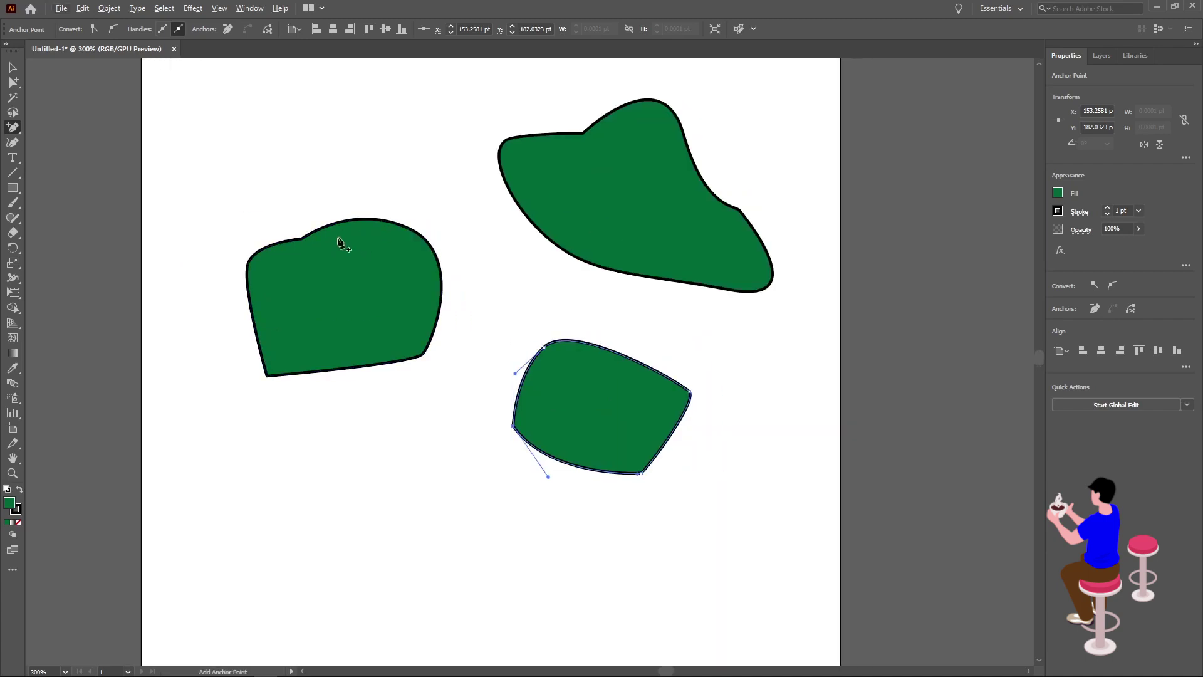
{"action": "left_click", "coordinate": [338, 221]}
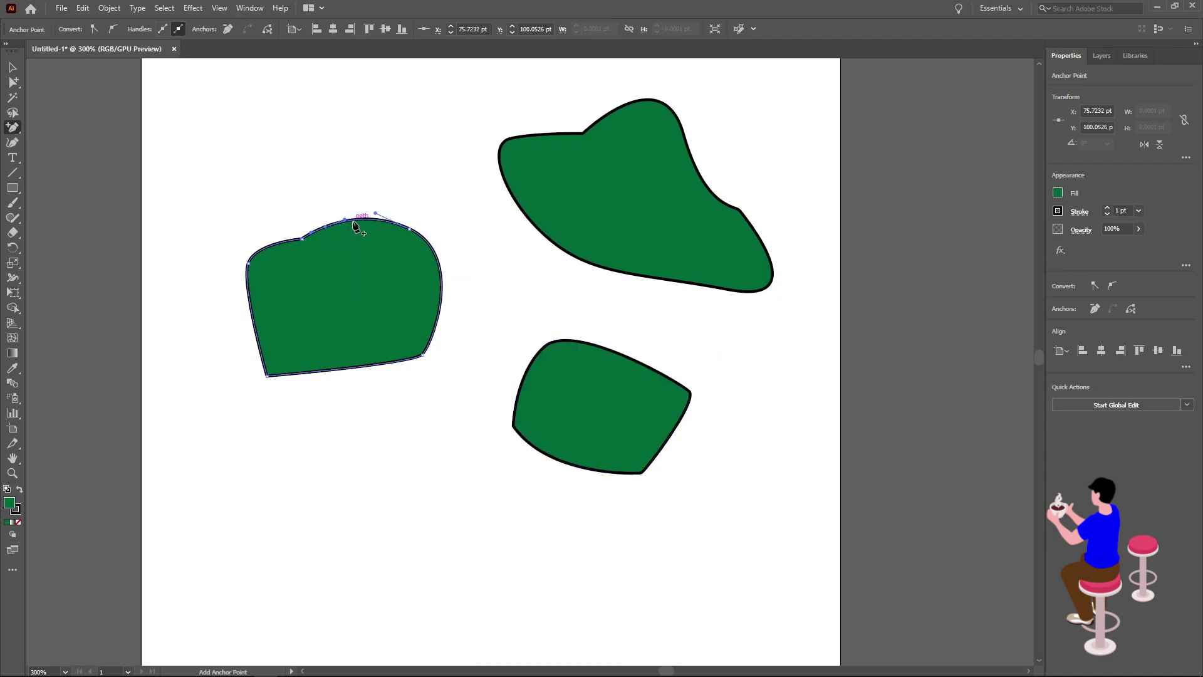
{"action": "left_click", "coordinate": [13, 68]}
{"action": "left_click_drag", "start_coordinate": [13, 82], "coordinate": [36, 76]}
{"action": "mouse_move", "coordinate": [254, 256]}
{"action": "left_mouse_down"}
{"action": "mouse_move", "coordinate": [243, 228]}
{"action": "mouse_move", "coordinate": [404, 203]}
{"action": "left_mouse_up"}
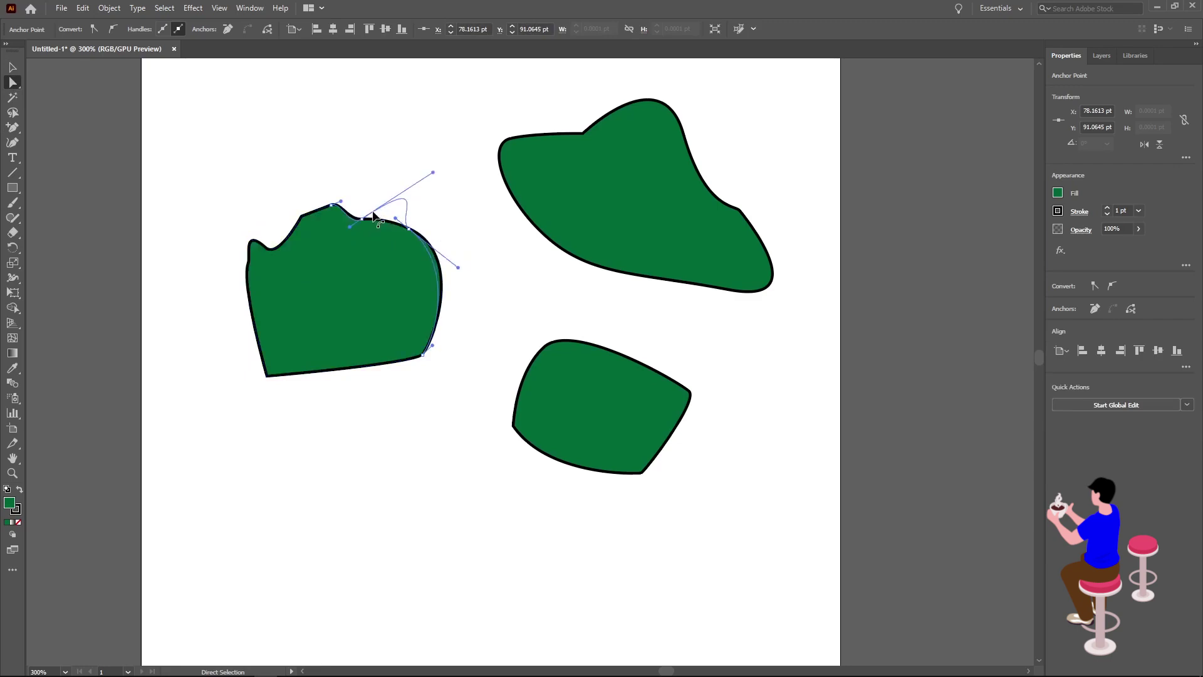
{"action": "right_click", "coordinate": [19, 129]}
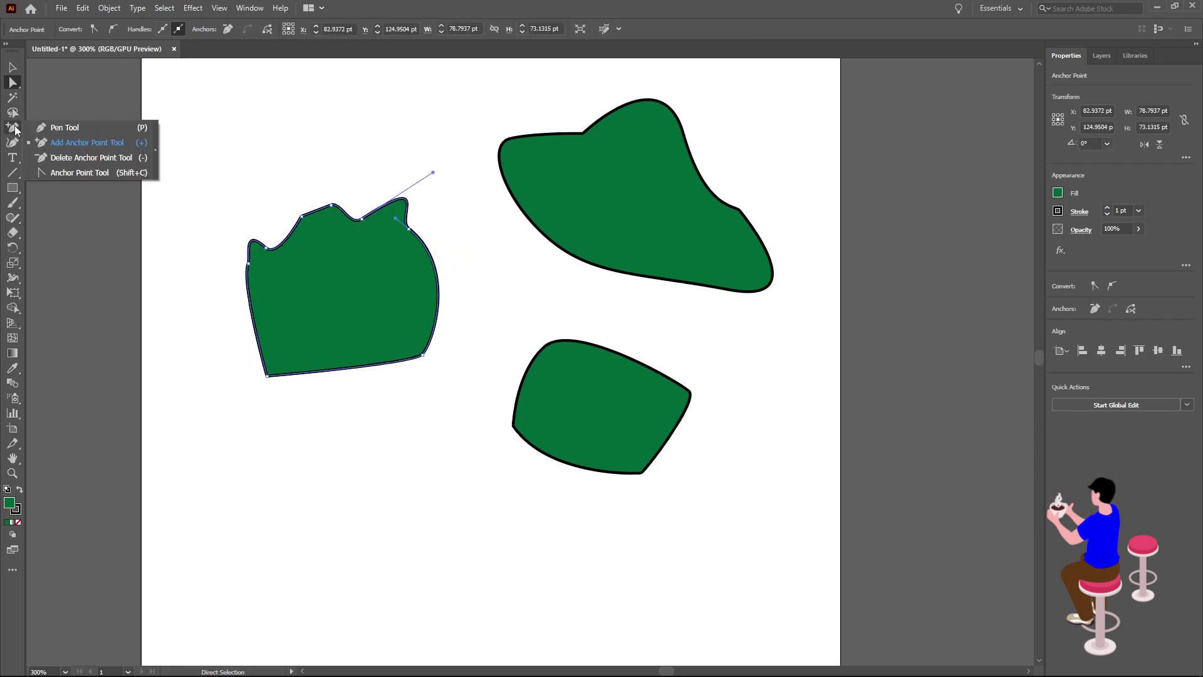
Delete the upper-left notch and top peak anchors from the left green shape
{"action": "left_click", "coordinate": [79, 157]}
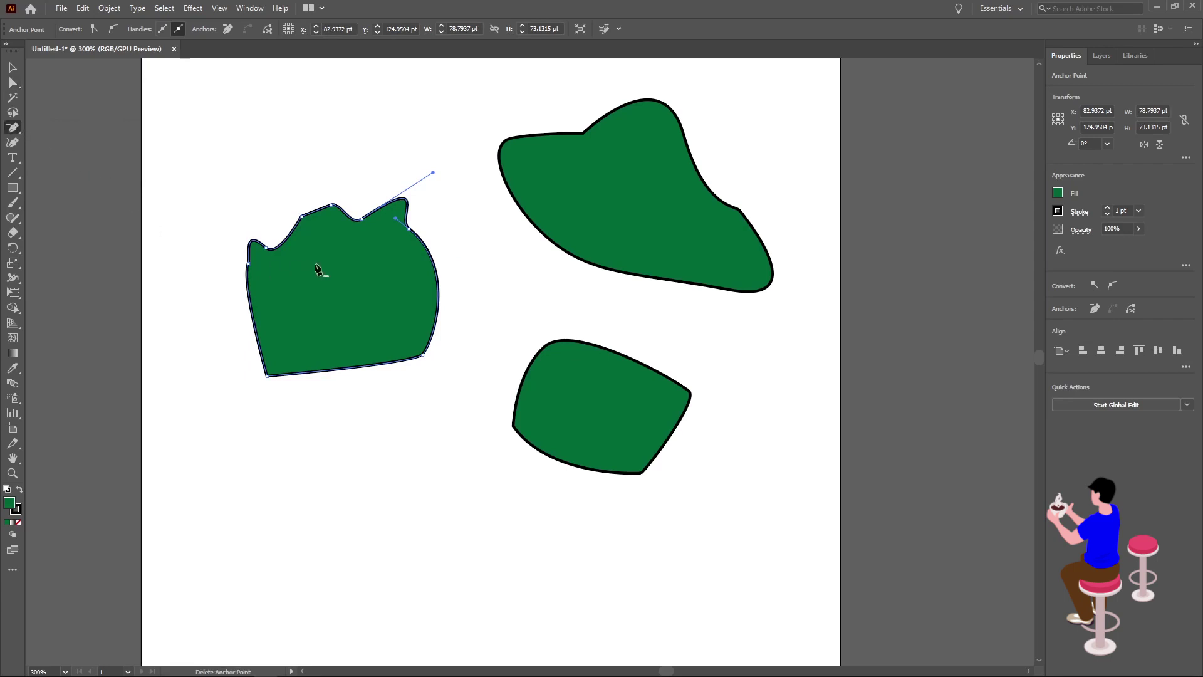
{"action": "left_click", "coordinate": [266, 249]}
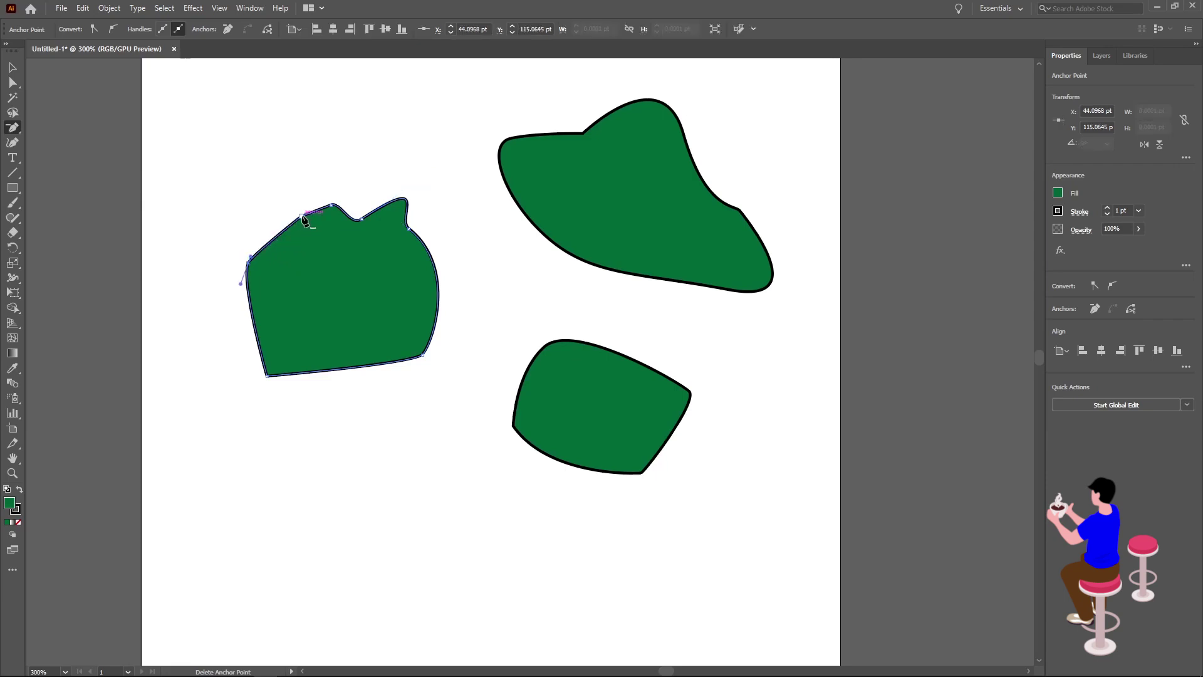
{"action": "left_click", "coordinate": [332, 206]}
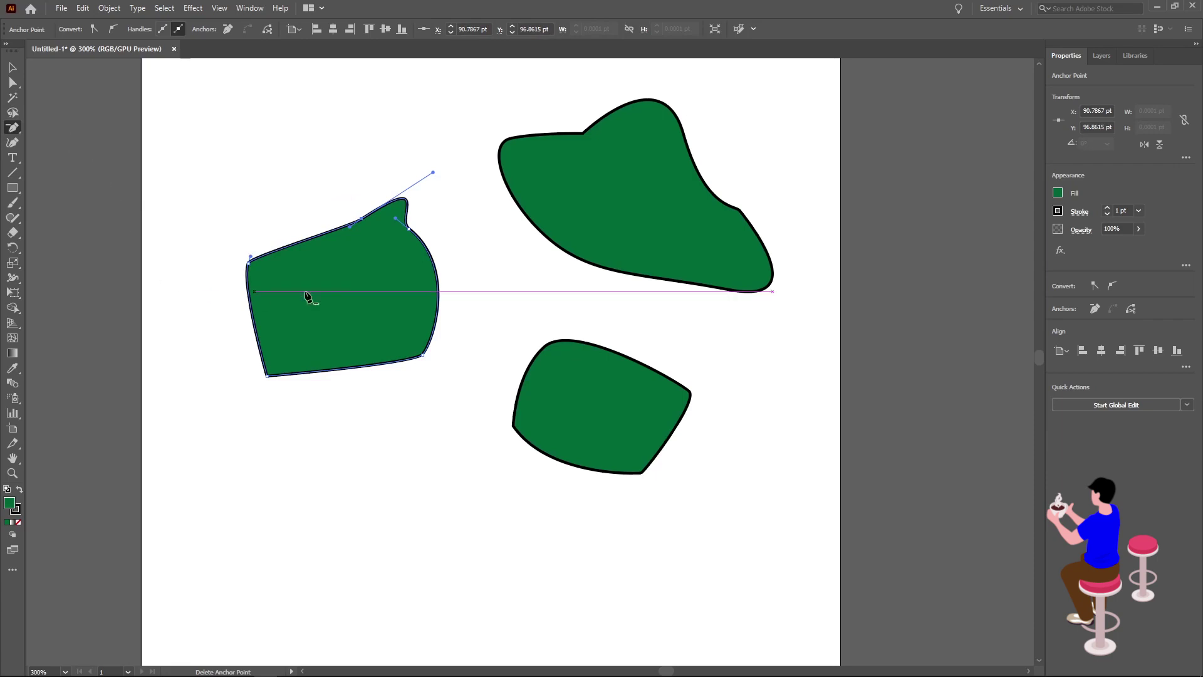
{"action": "left_click_drag", "start_coordinate": [11, 129], "coordinate": [76, 142]}
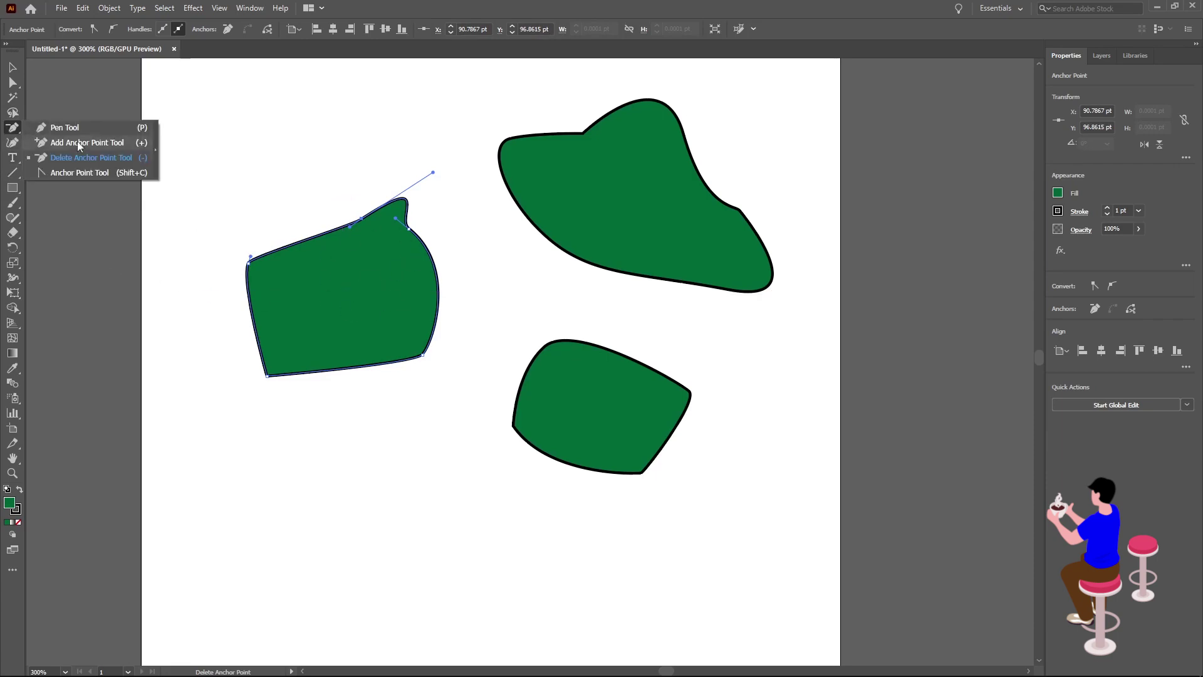
Convert the left shape's right, top and left anchors to corners, then pull an upper-left curve handle
{"action": "left_click", "coordinate": [77, 172]}
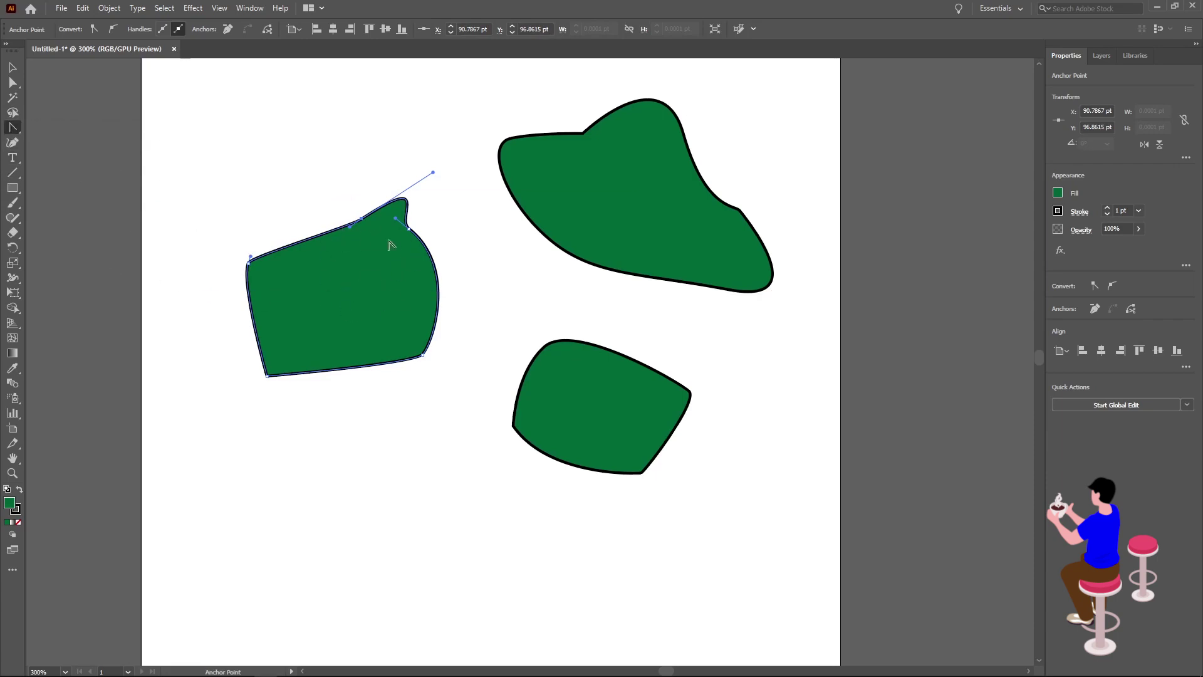
{"action": "left_click", "coordinate": [408, 232]}
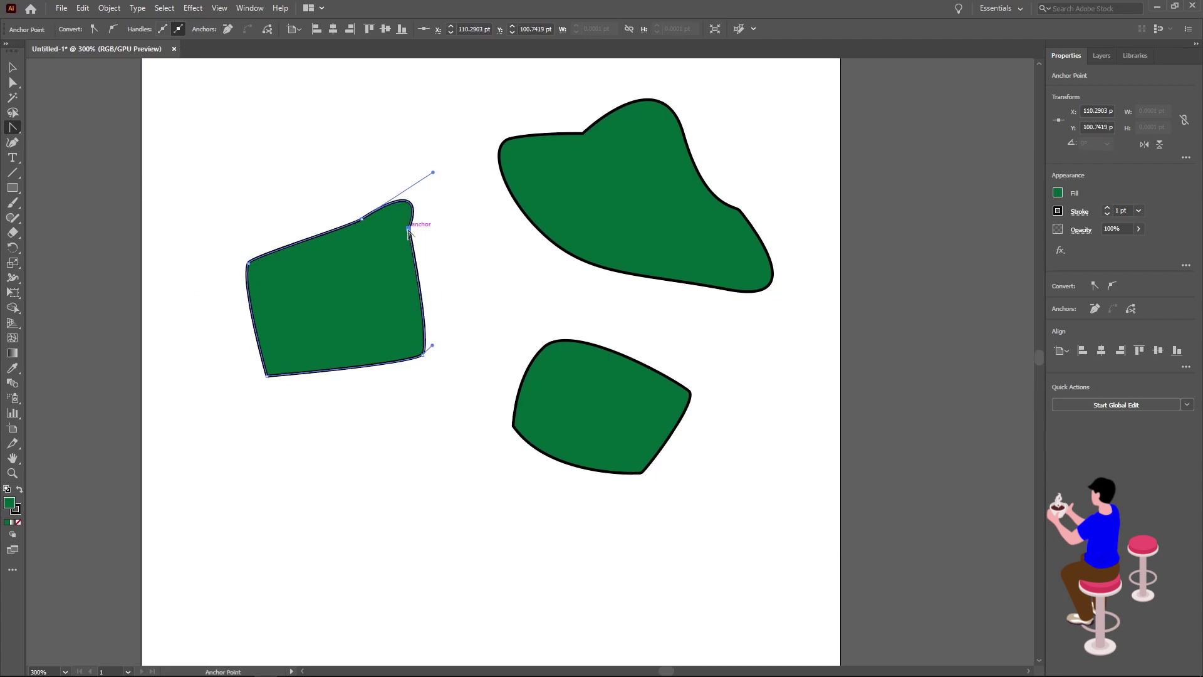
{"action": "left_click", "coordinate": [362, 220]}
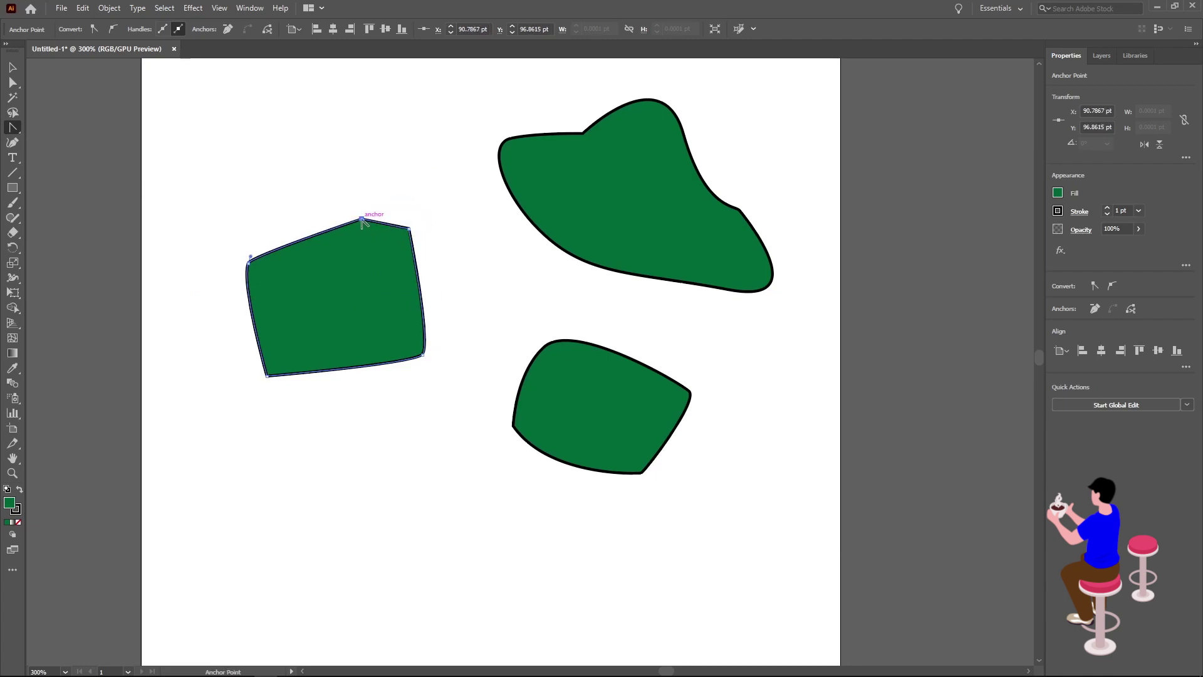
{"action": "scroll", "coordinate": [361, 220], "scroll_direction": "up", "scroll_amount": 2}
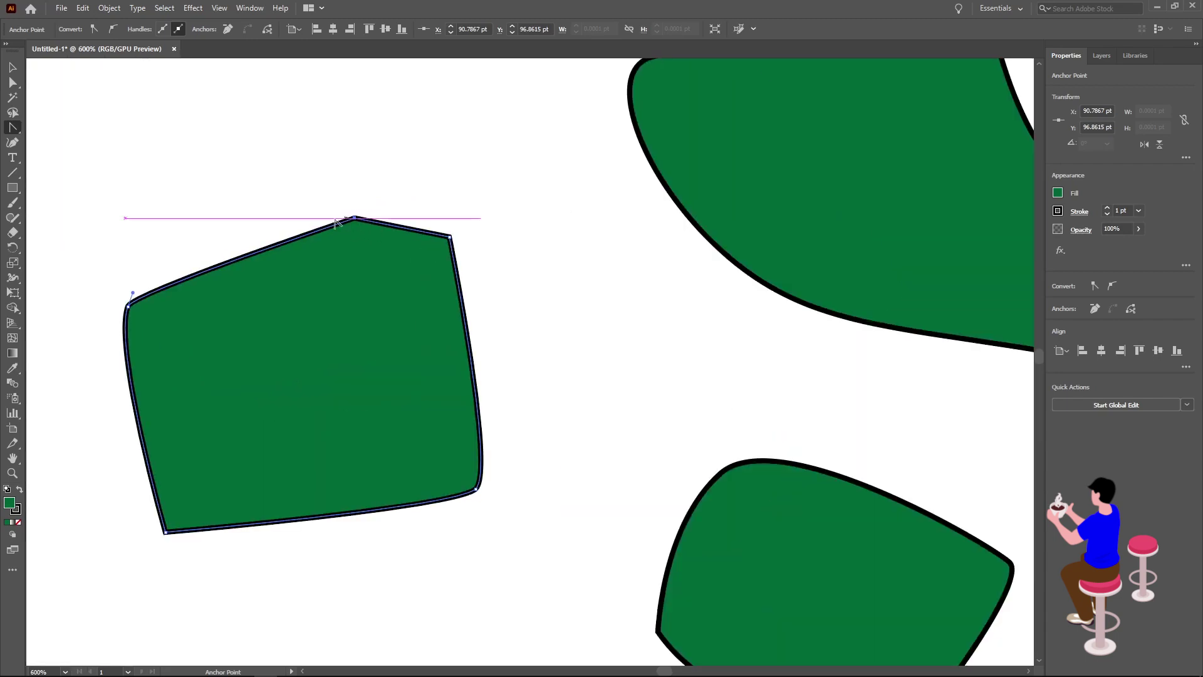
{"action": "left_click", "coordinate": [128, 306]}
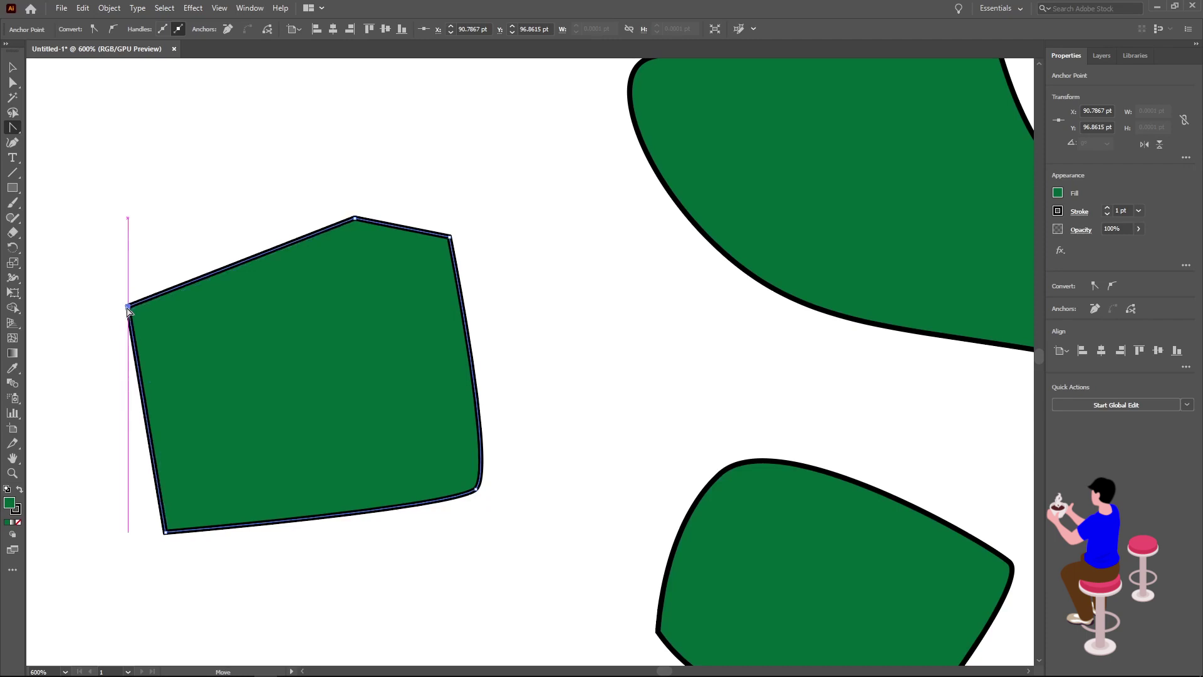
{"action": "left_click_drag", "start_coordinate": [128, 307], "coordinate": [112, 253]}
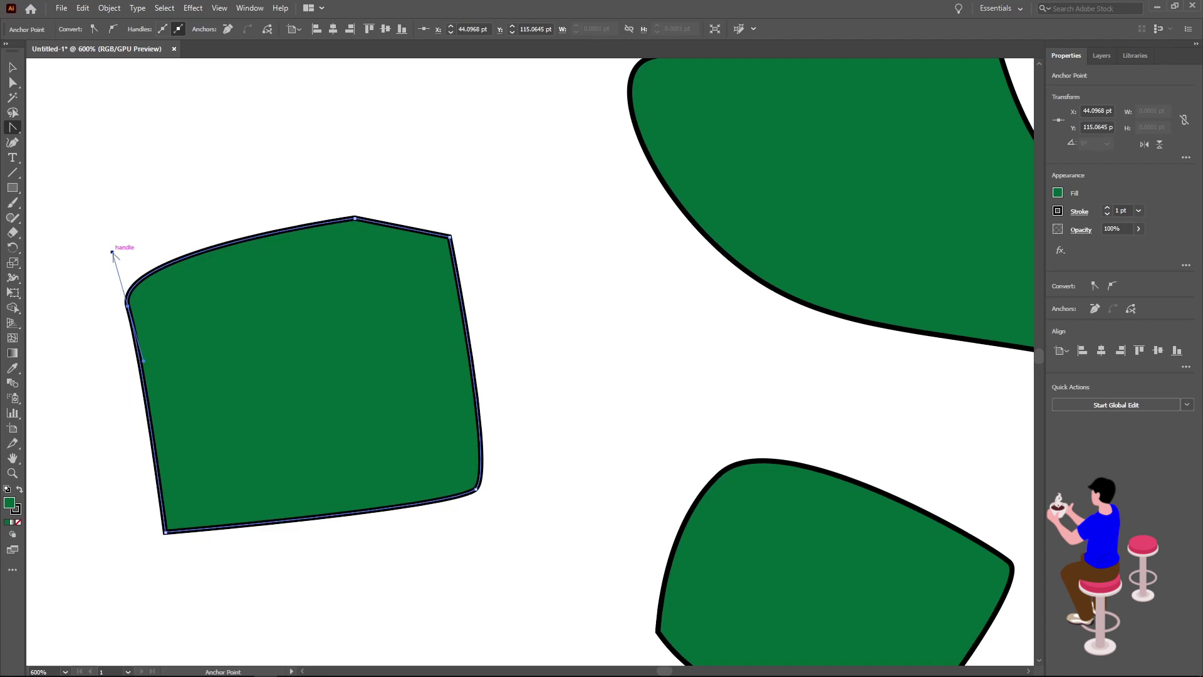
{"action": "left_click_drag", "start_coordinate": [112, 253], "coordinate": [115, 196]}
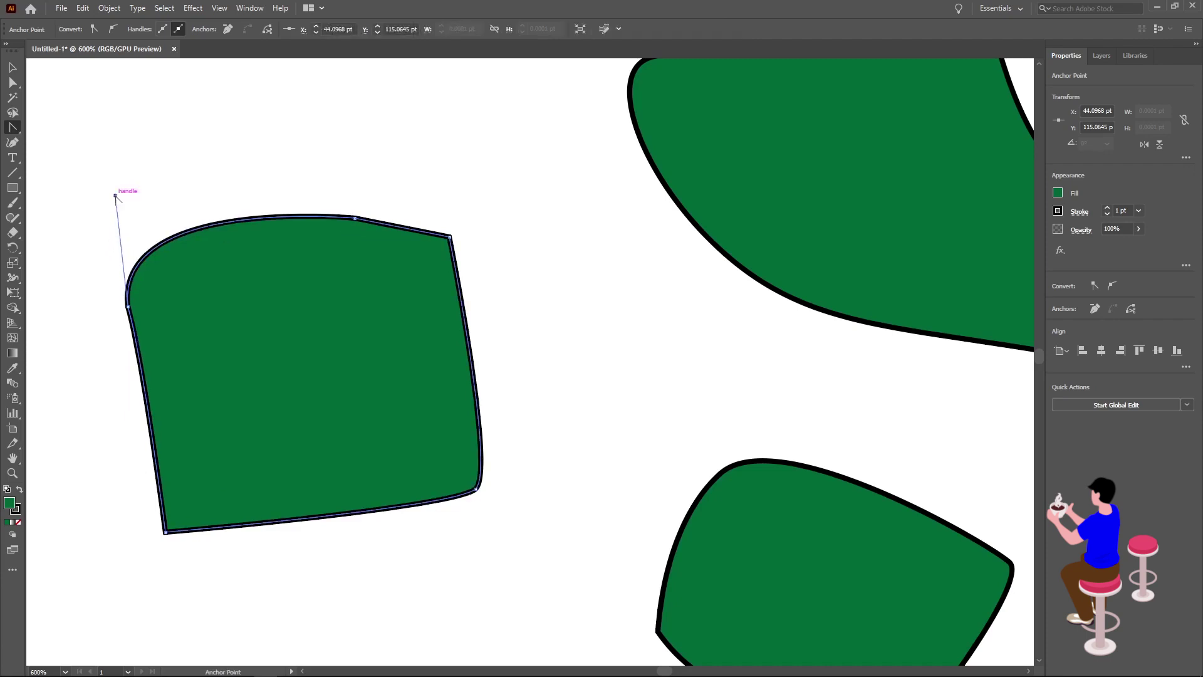
Readjust the upper-left anchor's handle to re-curve that corner smoothly
{"action": "left_click", "coordinate": [14, 127]}
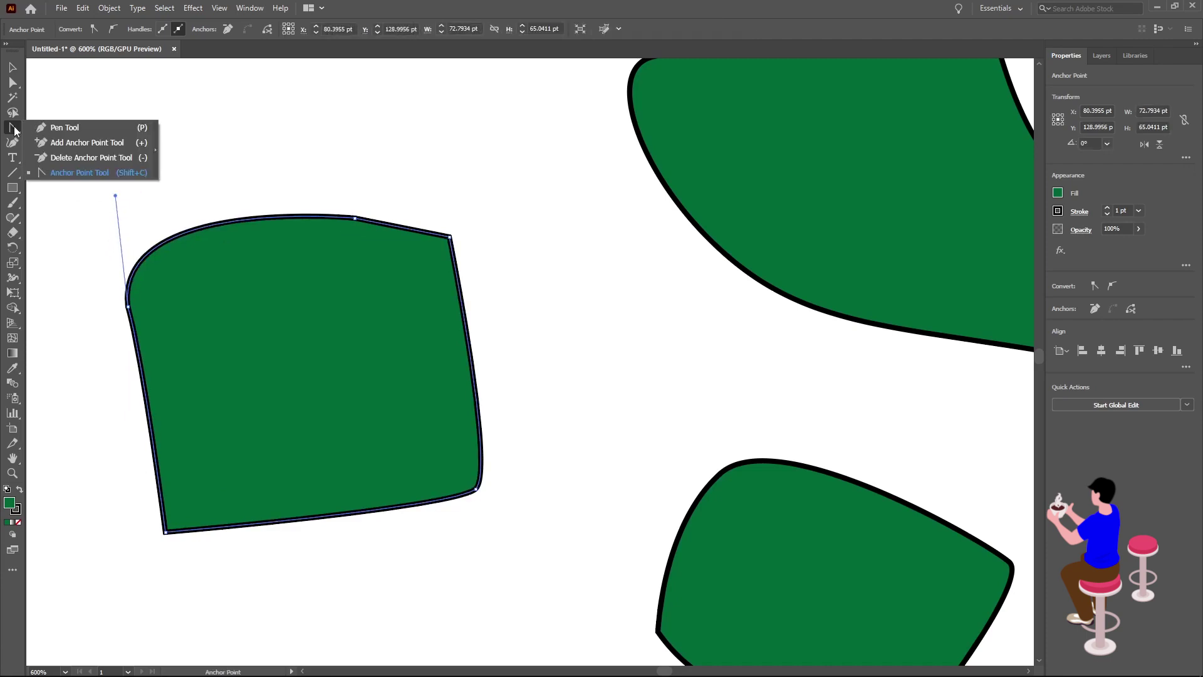
{"action": "left_click", "coordinate": [86, 249]}
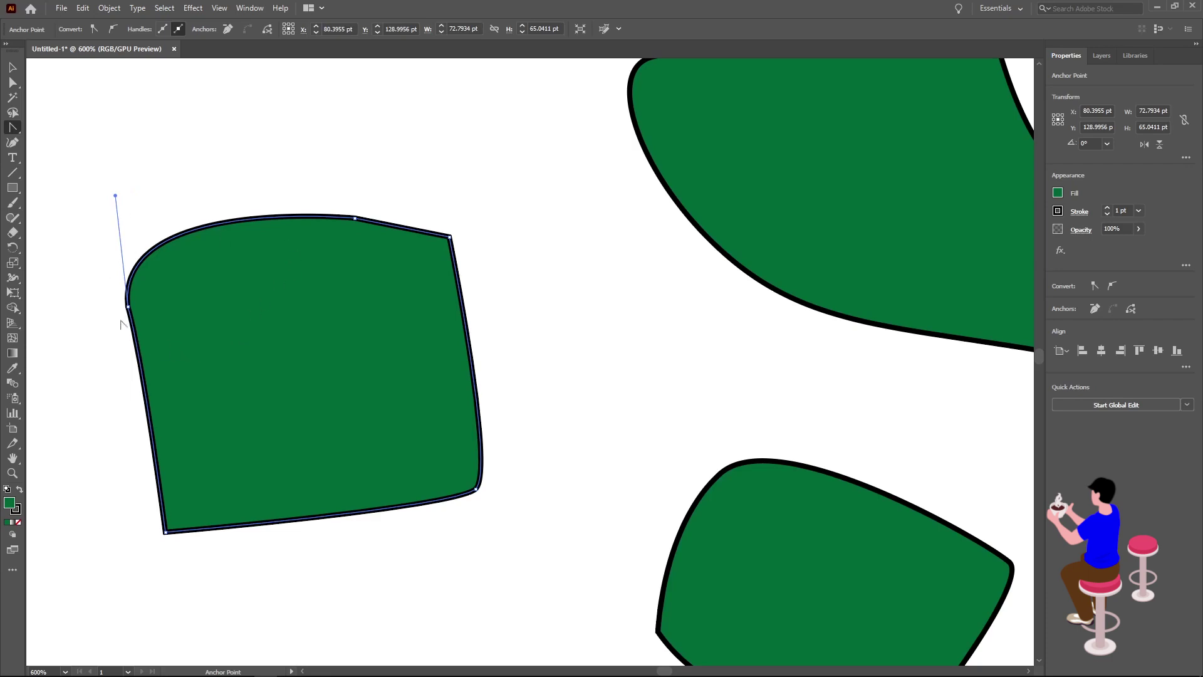
{"action": "scroll", "coordinate": [128, 307], "scroll_direction": "down", "scroll_amount": 1}
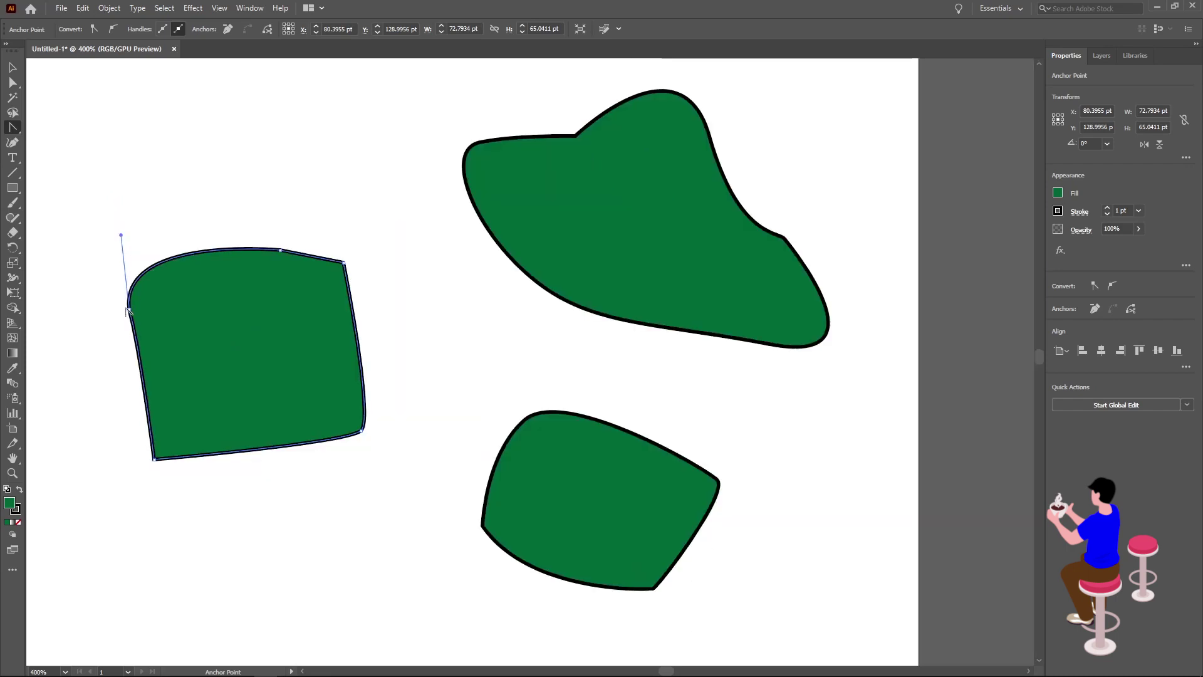
{"action": "left_click_drag", "start_coordinate": [129, 307], "coordinate": [130, 311]}
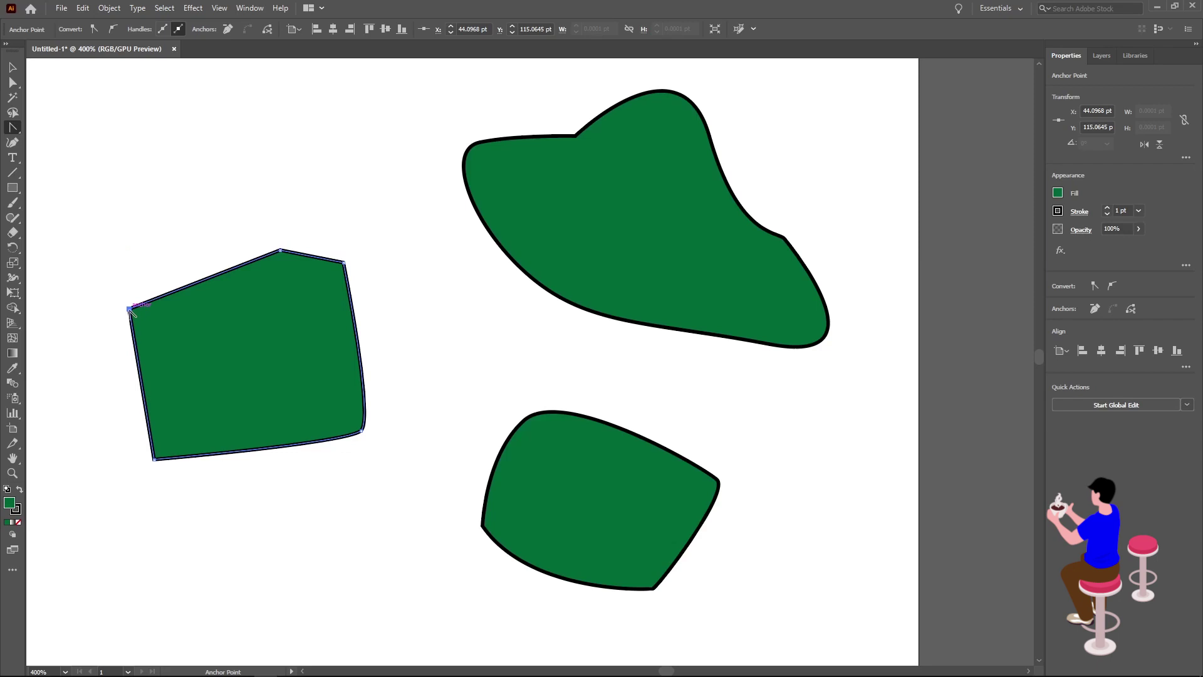
{"action": "left_click_drag", "start_coordinate": [129, 309], "coordinate": [132, 313]}
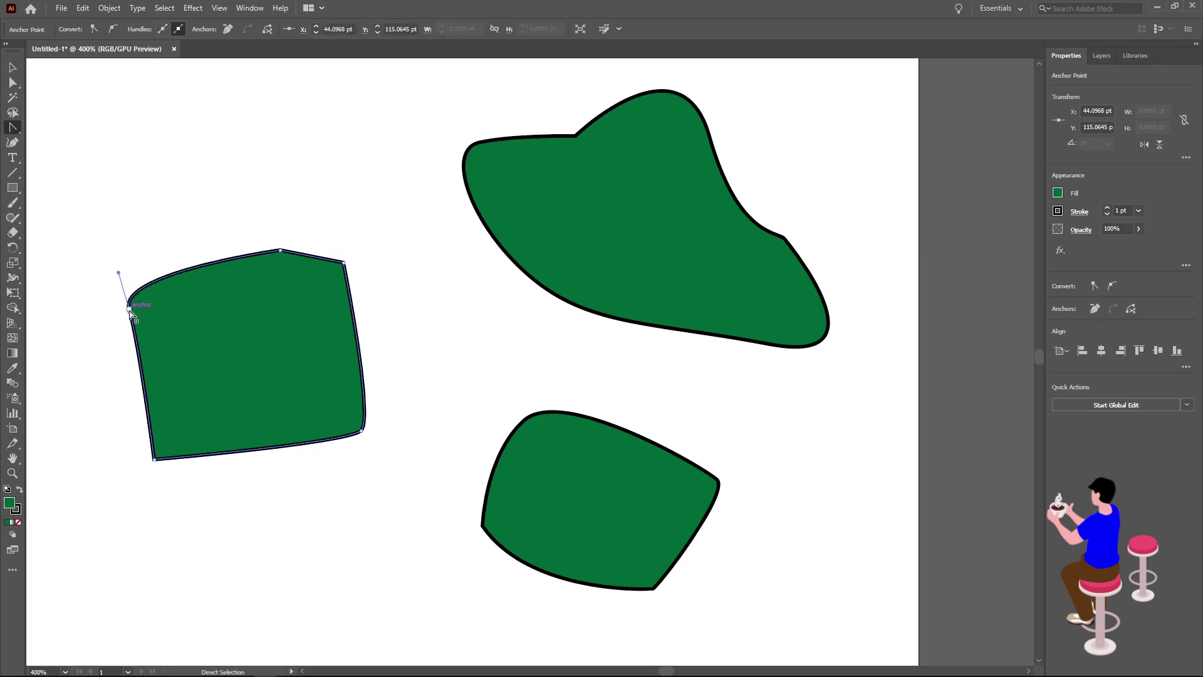
Undo and redo recent outline edits, then make the top and top-right anchors sharp corners
{"action": "key", "text": "ctrl+z"}
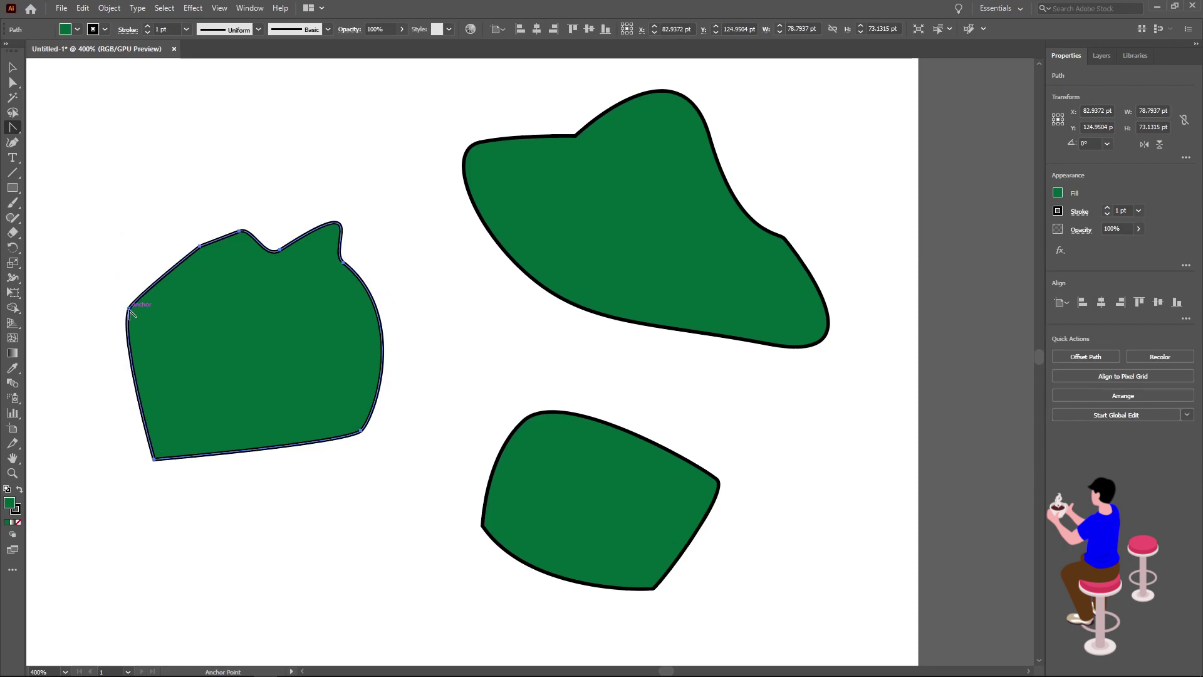
{"action": "key", "text": "ctrl+z"}
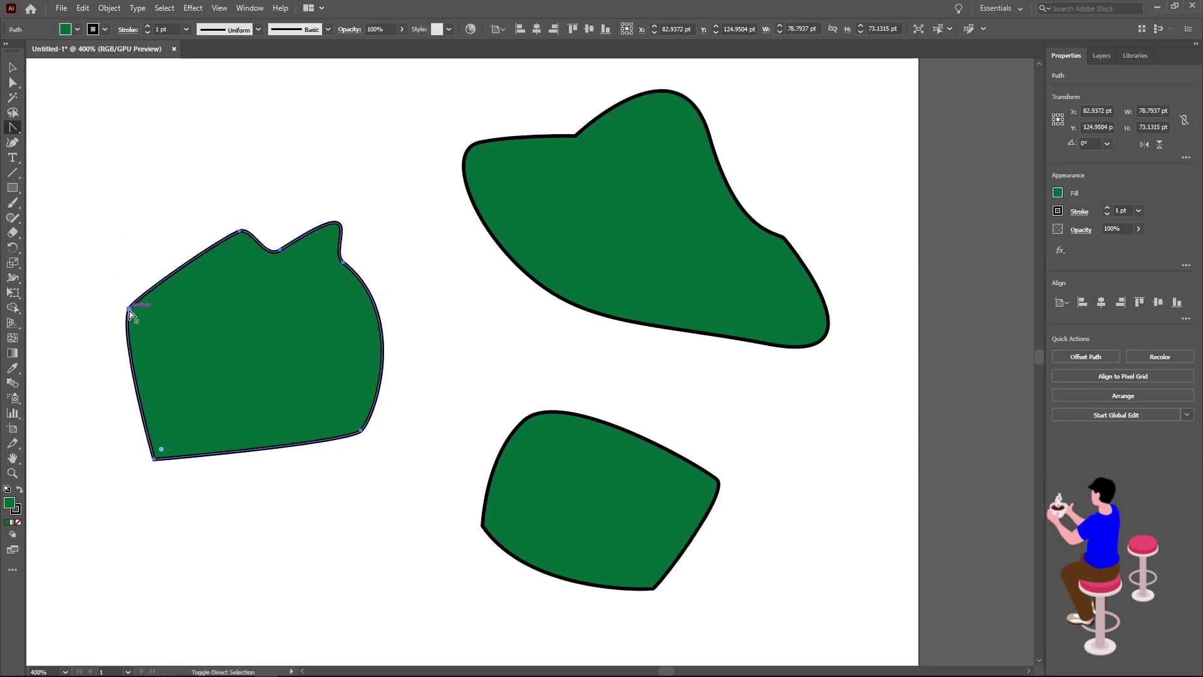
{"action": "key", "text": "ctrl+shift+z"}
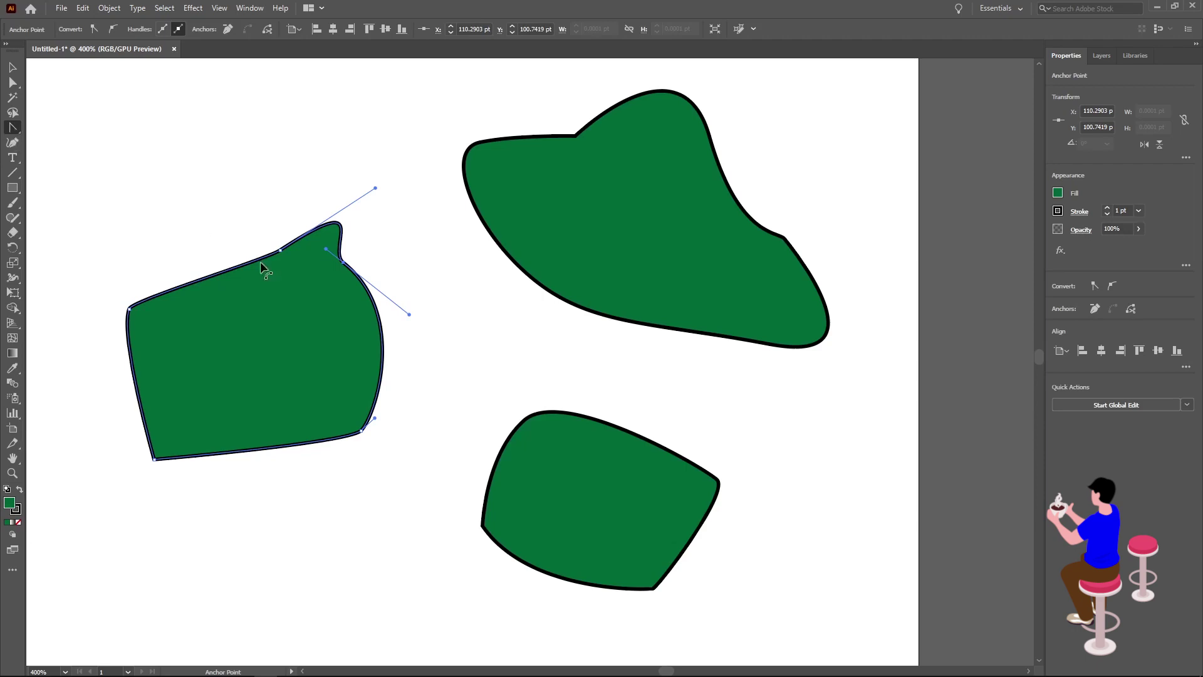
{"action": "scroll", "coordinate": [325, 283], "scroll_direction": "up", "scroll_amount": 1, "text": "alt"}
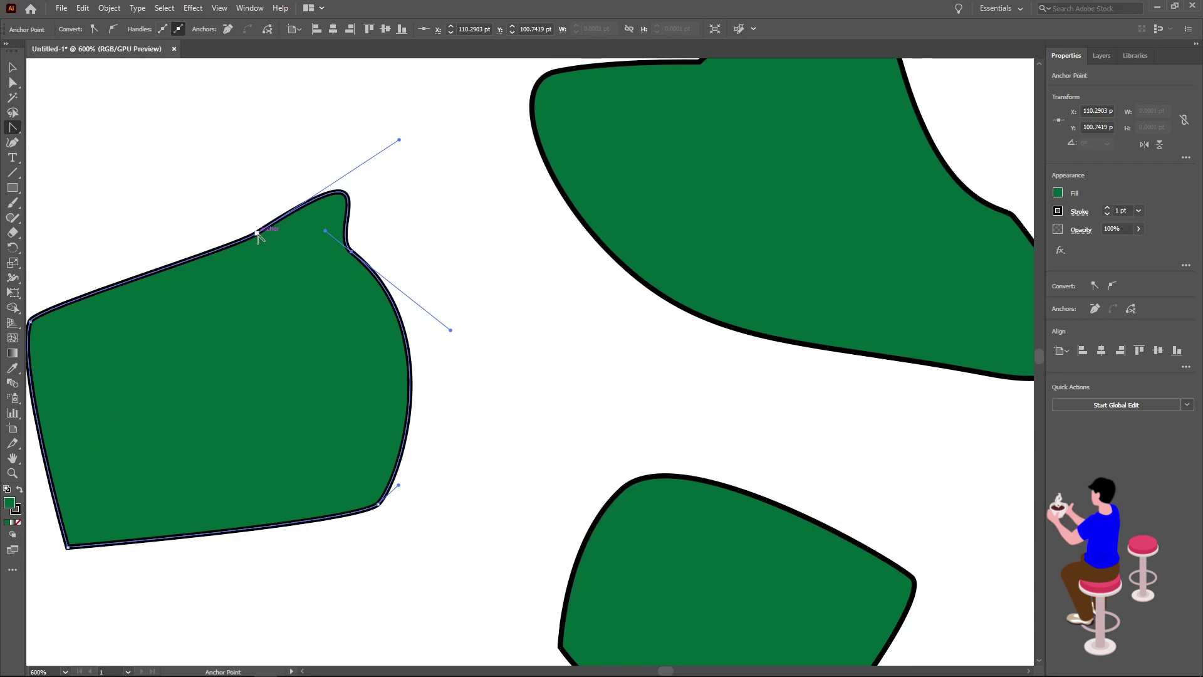
{"action": "left_click", "coordinate": [257, 234]}
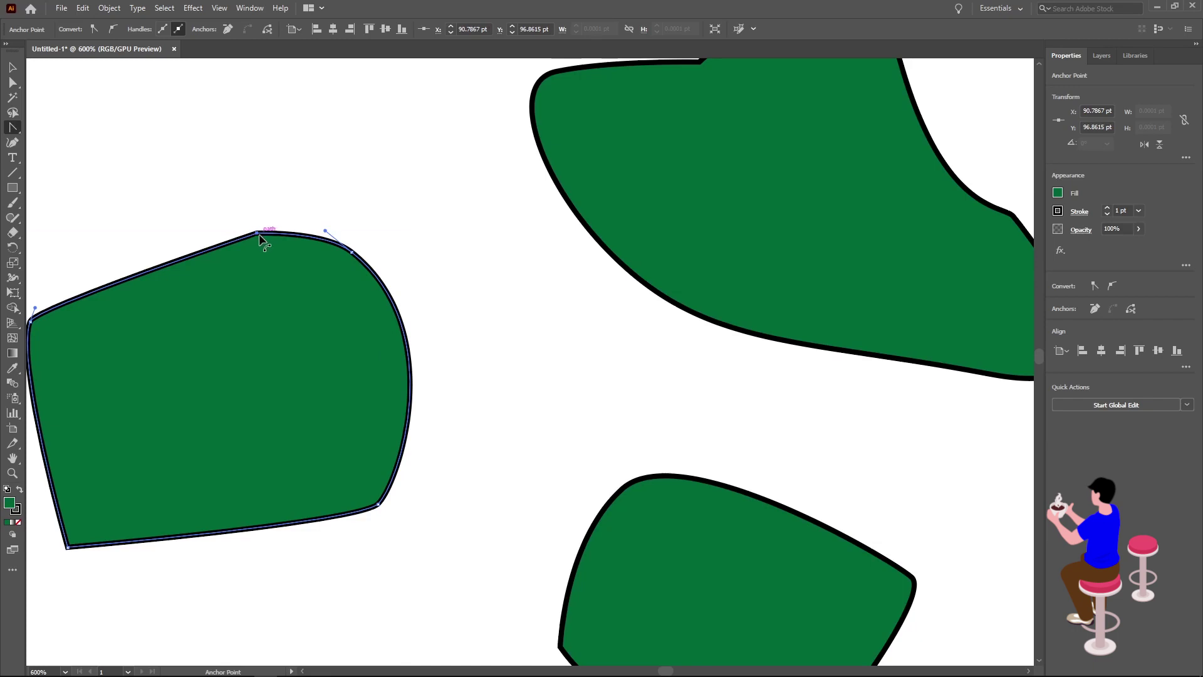
{"action": "left_click", "coordinate": [351, 252]}
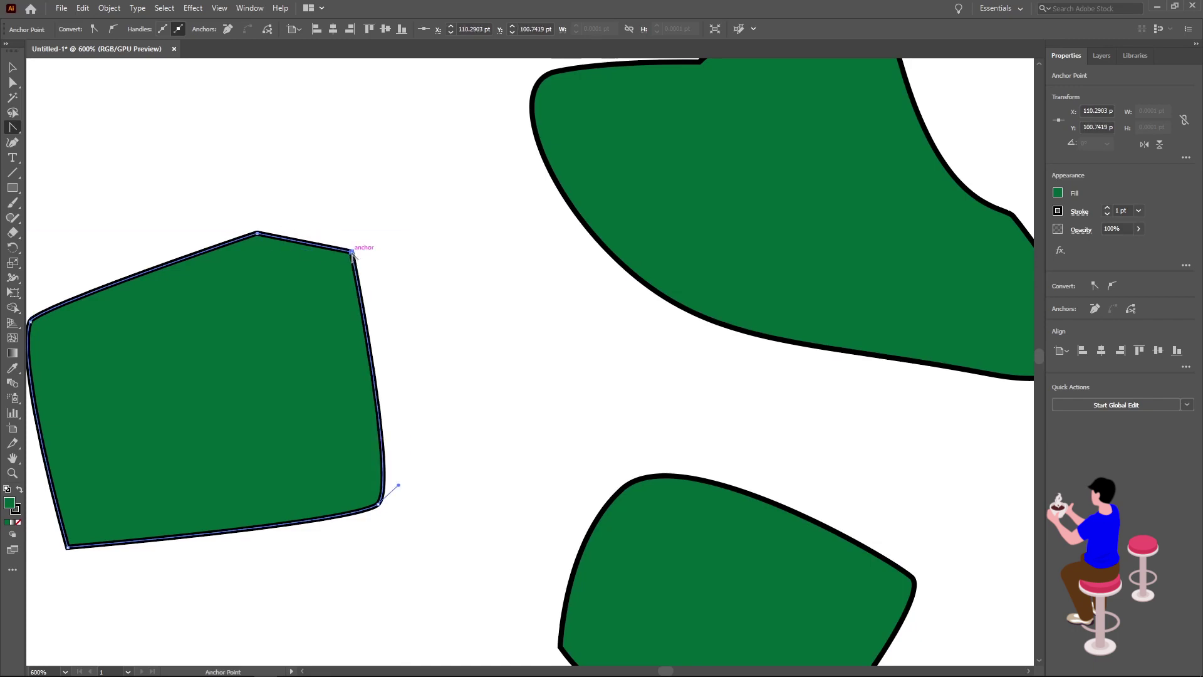
Curve the bottom-right and bottom-left corners into a rounded, bowl-like bottom
{"action": "left_click", "coordinate": [378, 504]}
{"action": "mouse_move", "coordinate": [378, 505]}
{"action": "left_mouse_down"}
{"action": "mouse_move", "coordinate": [381, 530]}
{"action": "mouse_move", "coordinate": [70, 577]}
{"action": "mouse_move", "coordinate": [105, 621]}
{"action": "mouse_move", "coordinate": [384, 622]}
{"action": "mouse_move", "coordinate": [296, 603]}
{"action": "left_mouse_up"}
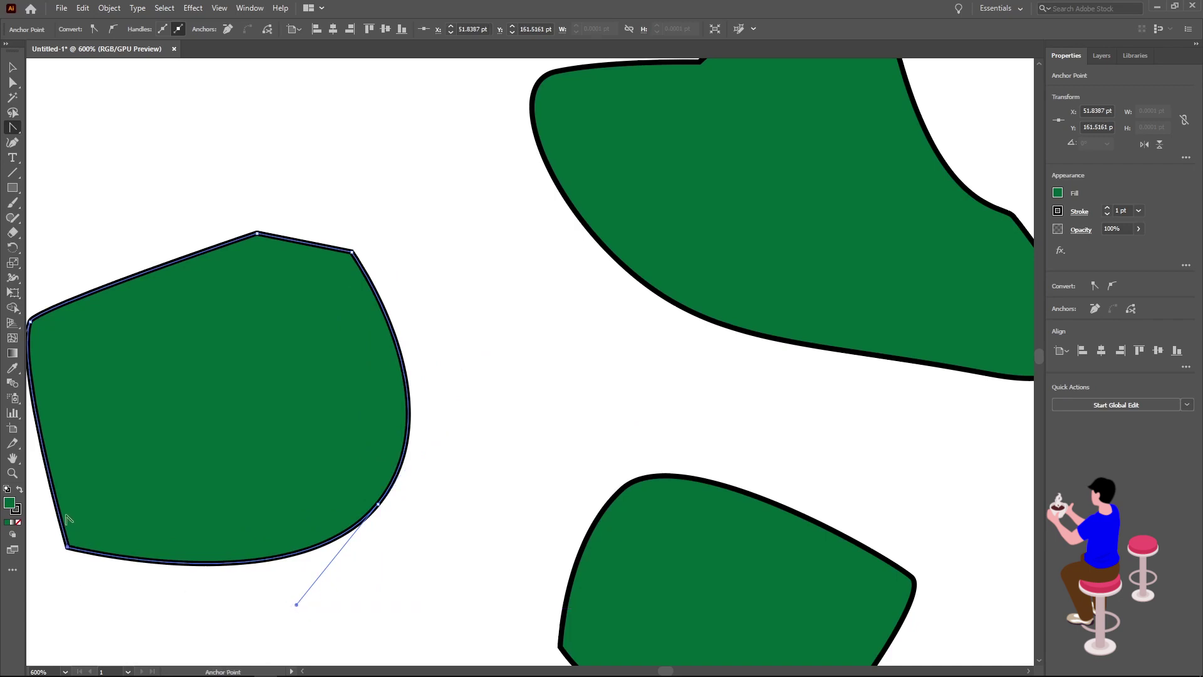
{"action": "scroll", "coordinate": [69, 517], "scroll_direction": "down", "scroll_amount": 1}
{"action": "scroll", "coordinate": [69, 517], "scroll_direction": "down", "scroll_amount": 1}
{"action": "scroll", "coordinate": [100, 508], "scroll_direction": "left", "scroll_amount": 2}
{"action": "scroll", "coordinate": [157, 514], "scroll_direction": "left", "scroll_amount": 2}
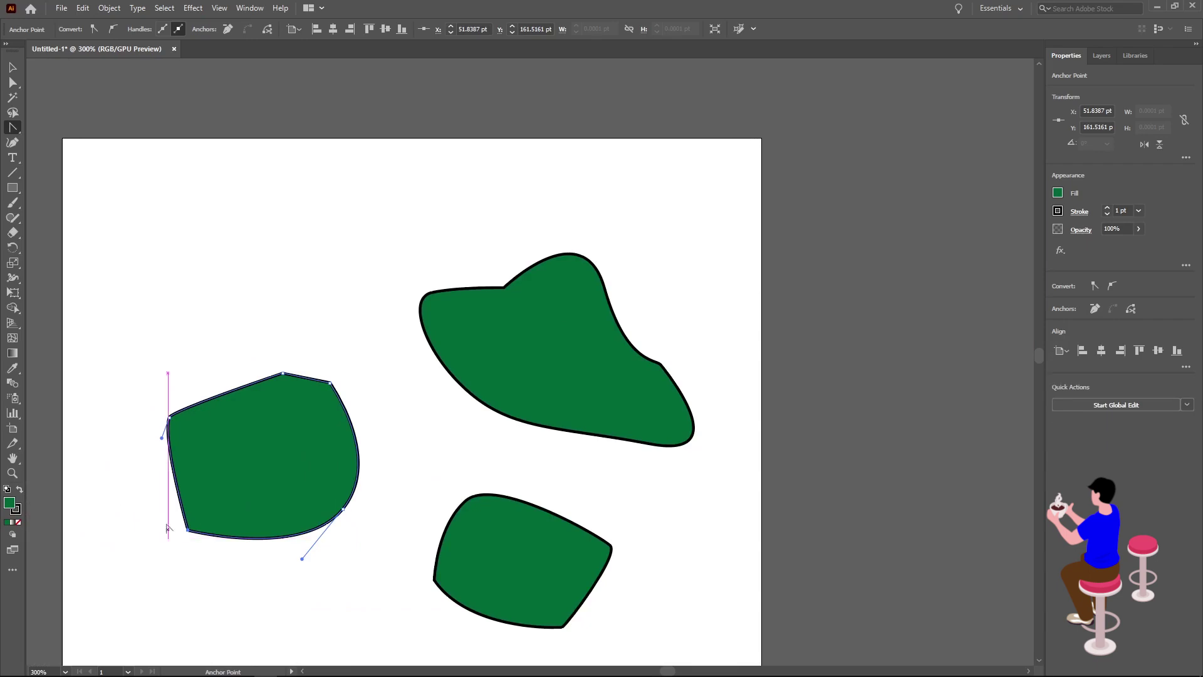
{"action": "scroll", "coordinate": [162, 536], "scroll_direction": "up", "scroll_amount": 3}
{"action": "left_click_drag", "start_coordinate": [232, 541], "coordinate": [152, 487]}
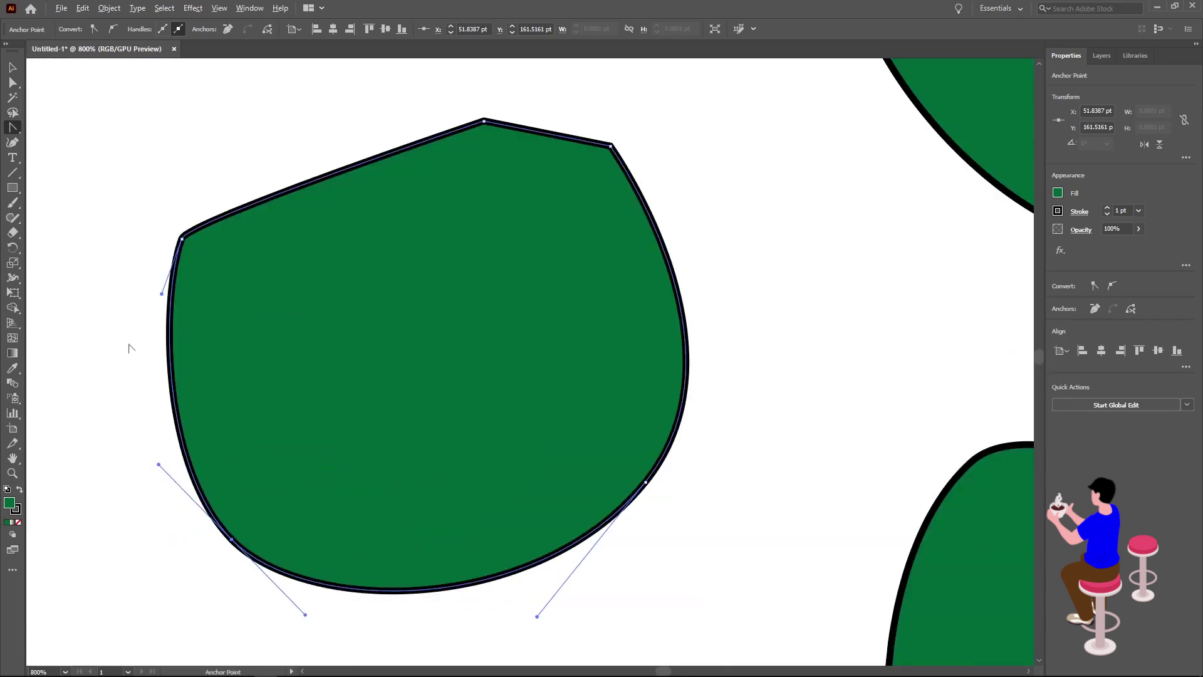
{"action": "scroll", "coordinate": [128, 349], "scroll_direction": "down", "scroll_amount": 1}
{"action": "scroll", "coordinate": [128, 326], "scroll_direction": "up", "scroll_amount": 1}
{"action": "scroll", "coordinate": [129, 320], "scroll_direction": "up", "scroll_amount": 1}
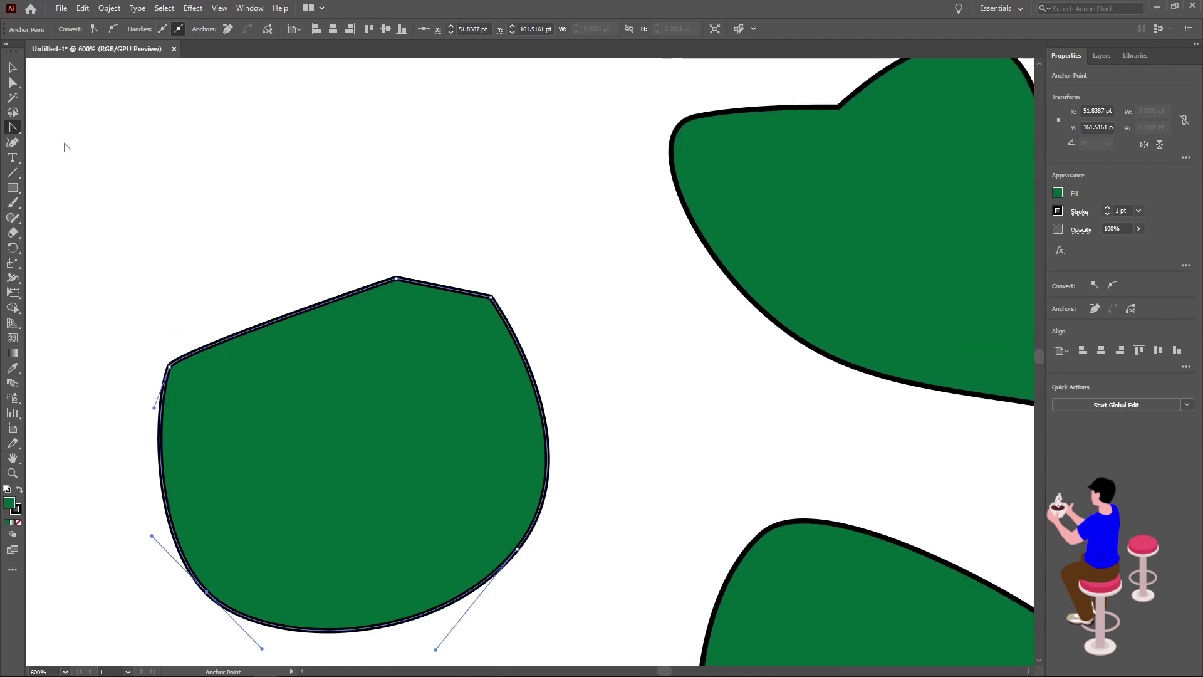
Draw a closed oval blob near the artboard's top-left with the Curvature tool
{"action": "left_click", "coordinate": [8, 145]}
{"action": "key", "text": "ctrl+minus"}
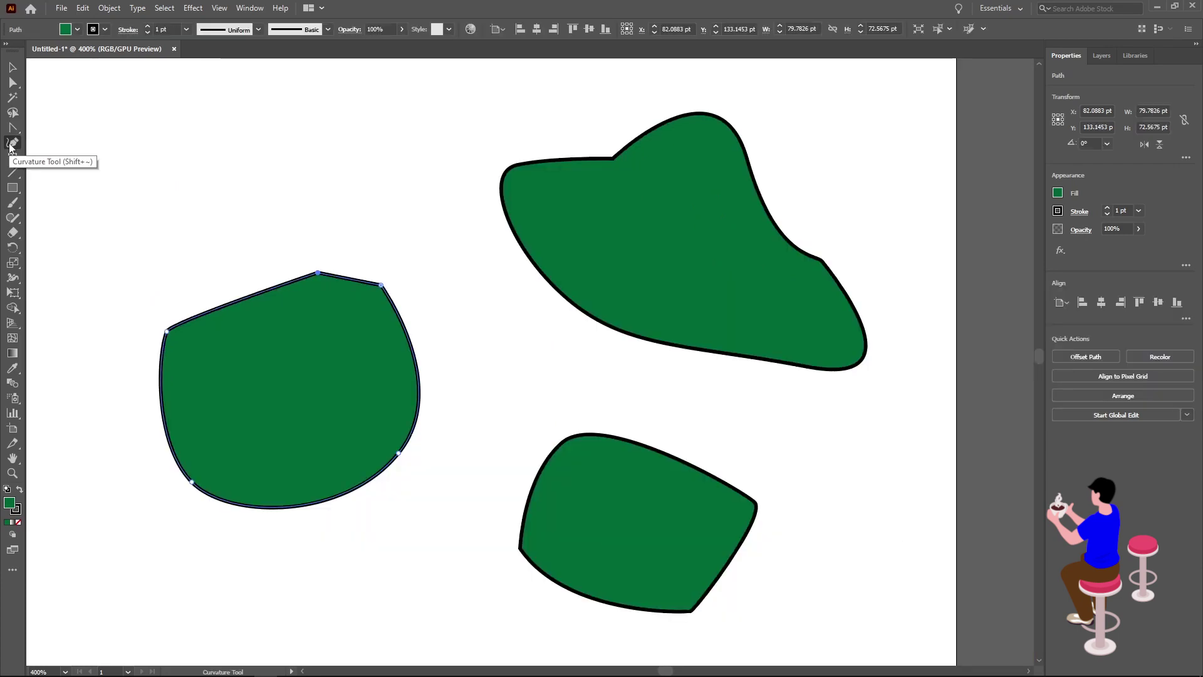
{"action": "scroll", "coordinate": [193, 199], "scroll_direction": "down", "scroll_amount": 1}
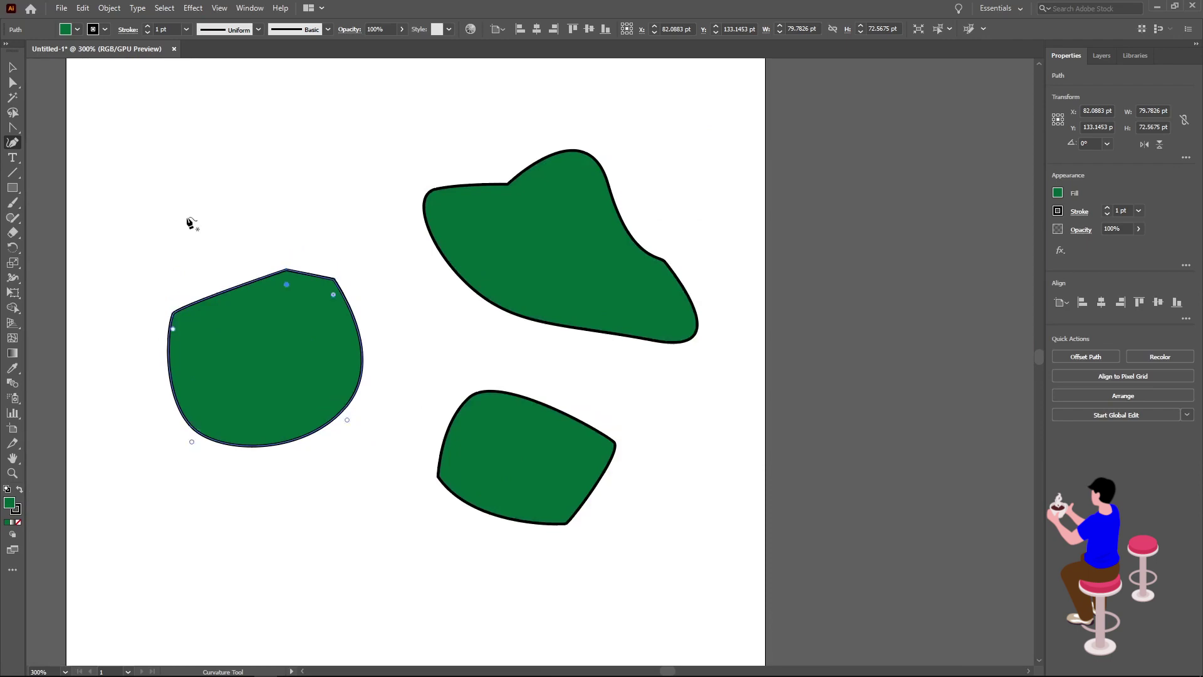
{"action": "scroll", "coordinate": [188, 223], "scroll_direction": "up", "scroll_amount": 3}
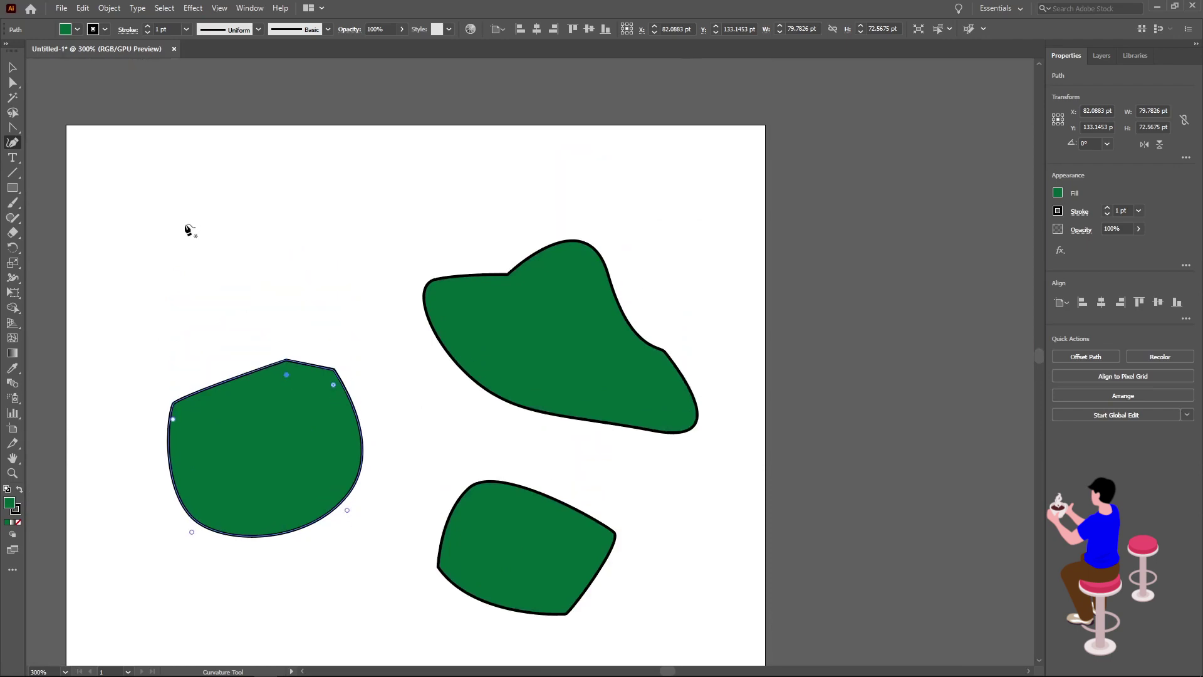
{"action": "left_click", "coordinate": [149, 191]}
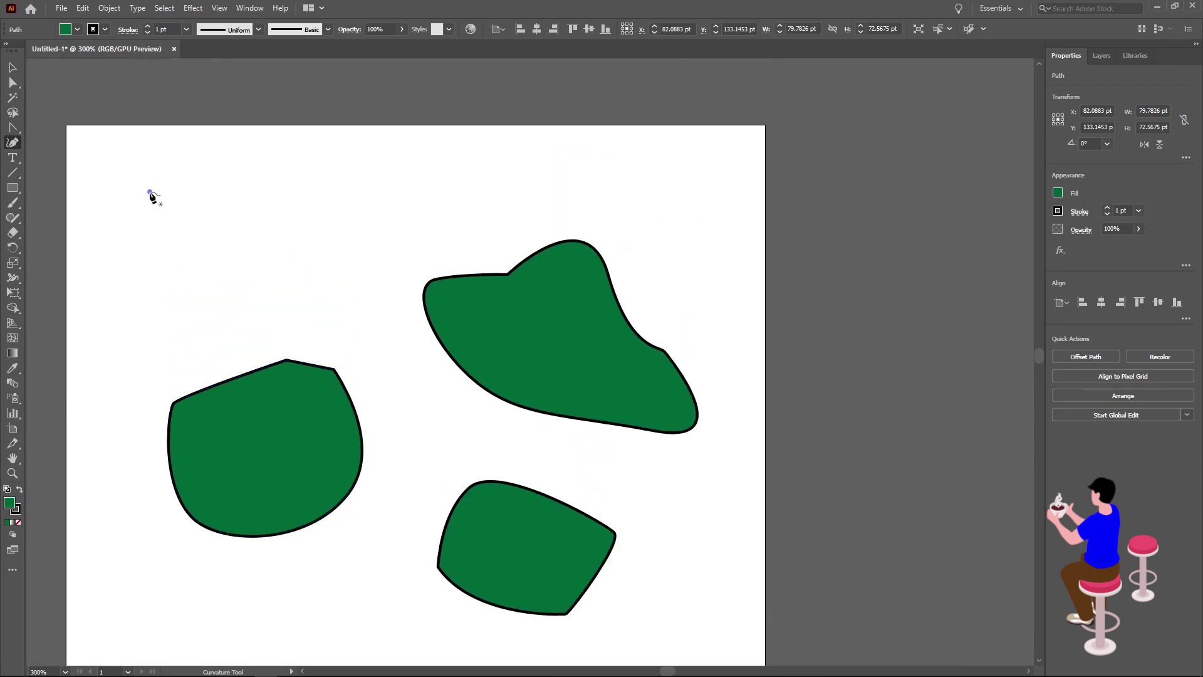
{"action": "left_click", "coordinate": [244, 191]}
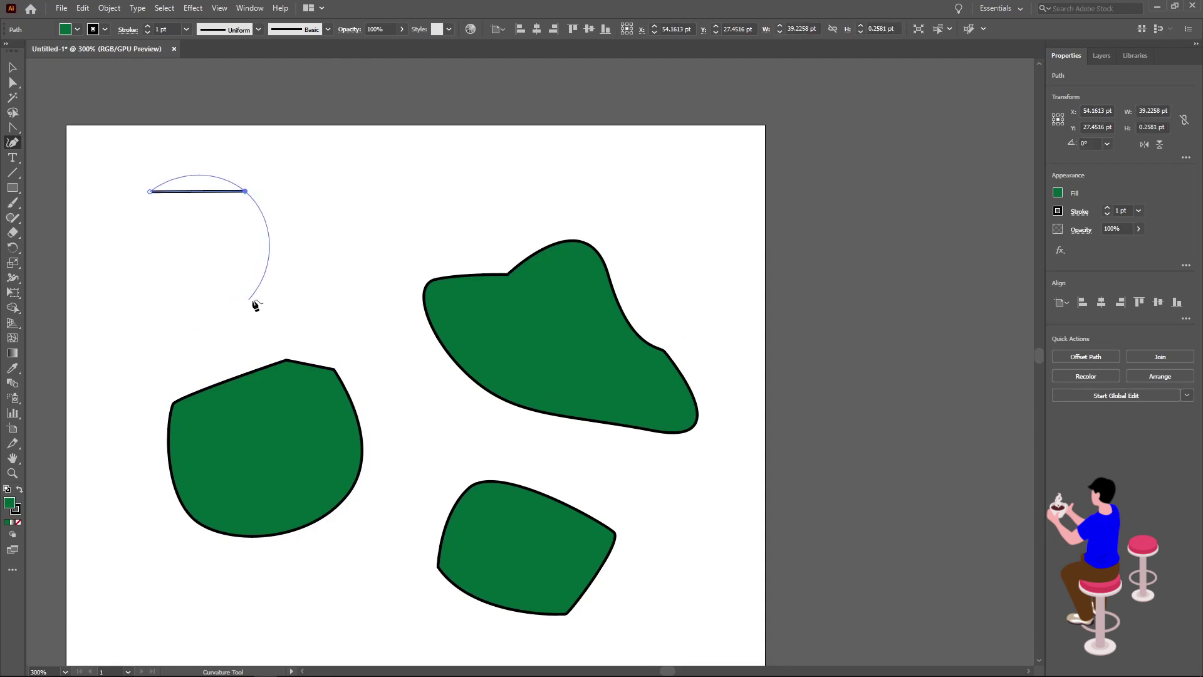
{"action": "left_click", "coordinate": [292, 297]}
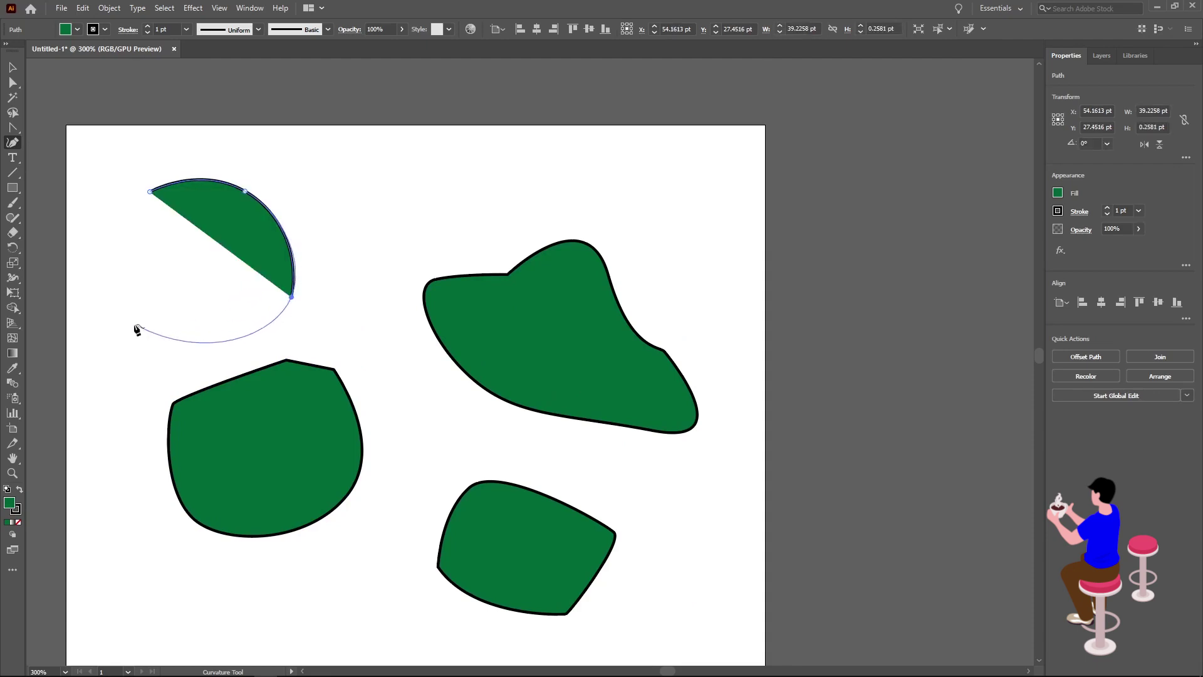
{"action": "left_click", "coordinate": [134, 324]}
{"action": "left_click", "coordinate": [98, 248]}
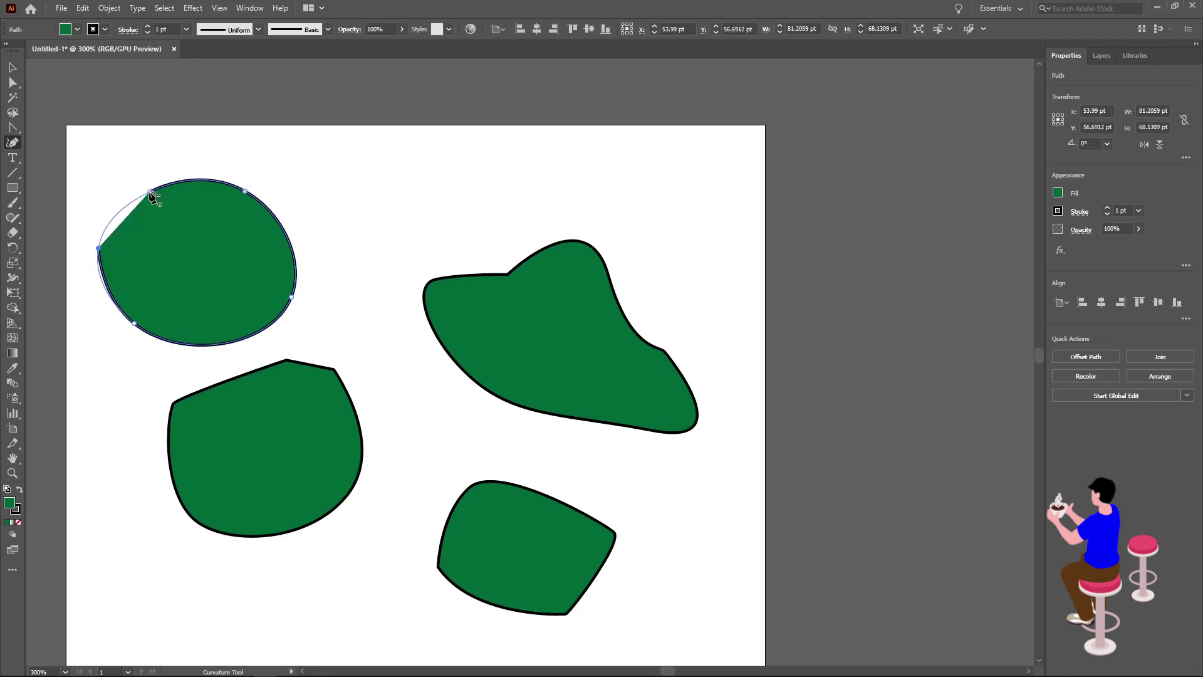
{"action": "left_click", "coordinate": [151, 191]}
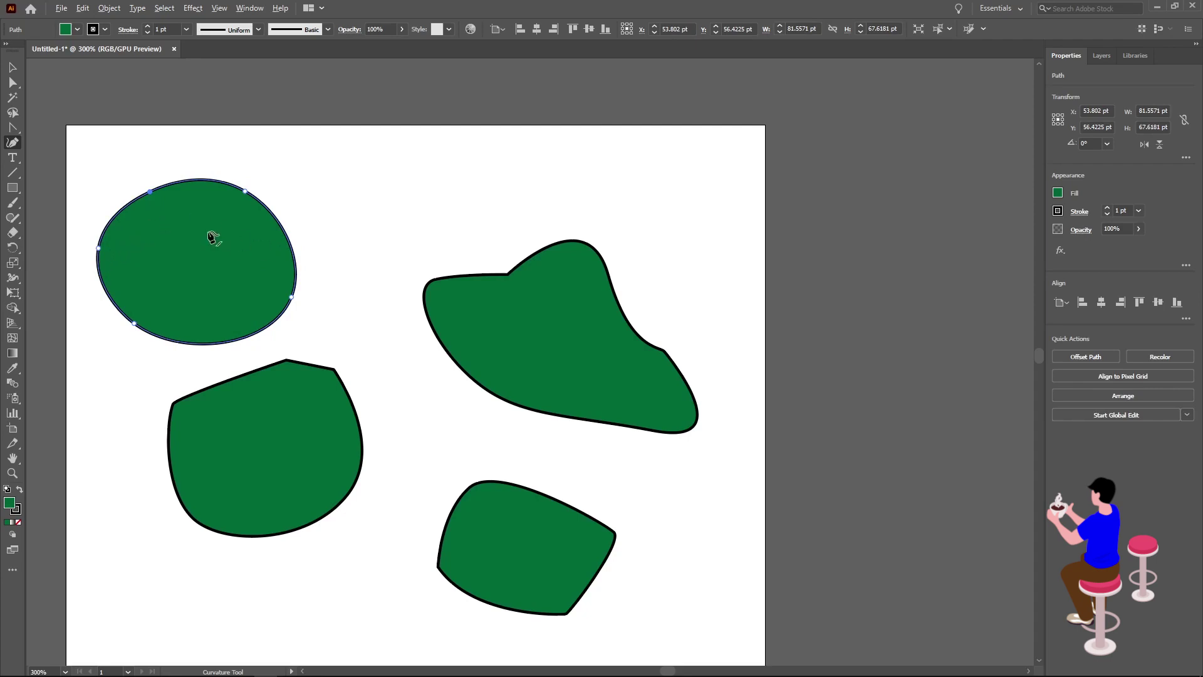
Draw a closed crescent shape beside the blob with a smooth concave top
{"action": "scroll", "coordinate": [195, 224], "scroll_direction": "up", "scroll_amount": 1}
{"action": "scroll", "coordinate": [199, 231], "scroll_direction": "down", "scroll_amount": 1}
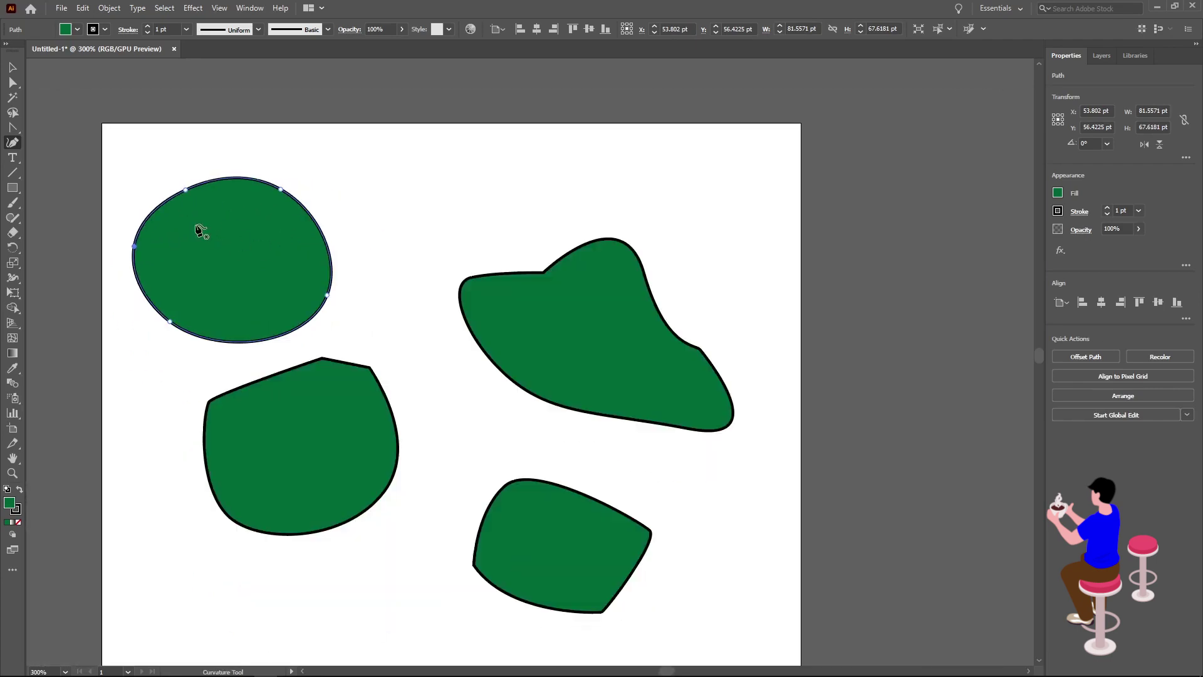
{"action": "scroll", "coordinate": [213, 228], "scroll_direction": "right", "scroll_amount": 2}
{"action": "scroll", "coordinate": [215, 228], "scroll_direction": "right", "scroll_amount": 2}
{"action": "scroll", "coordinate": [214, 228], "scroll_direction": "right", "scroll_amount": 1}
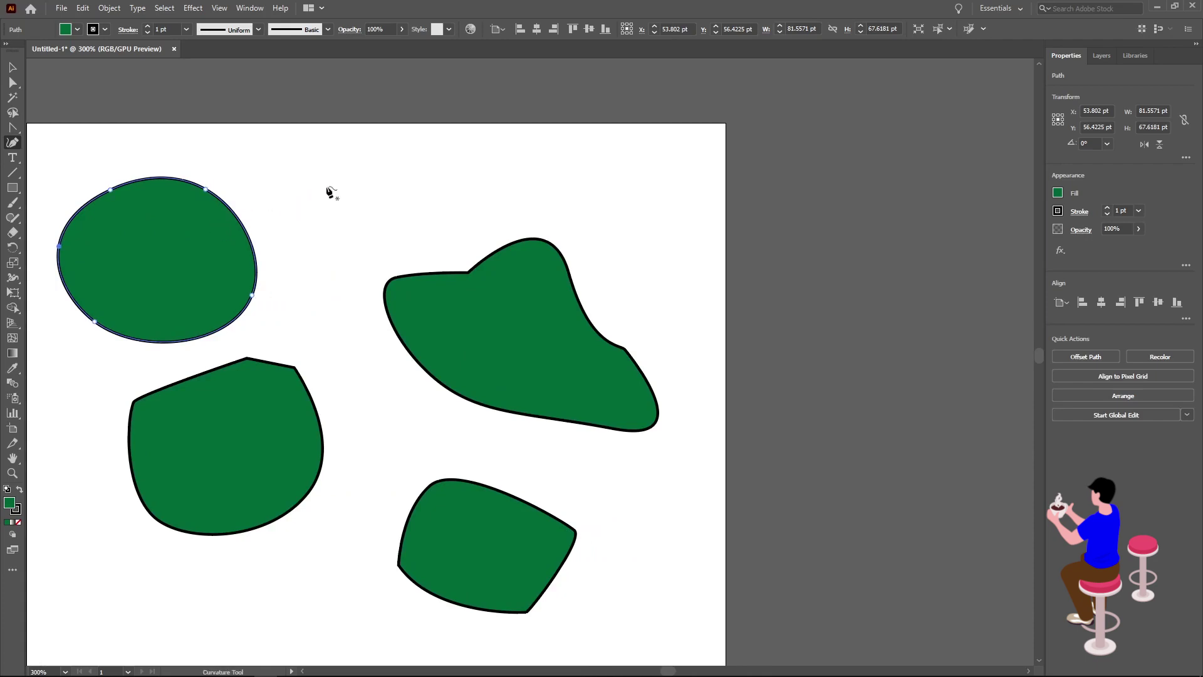
{"action": "left_click", "coordinate": [332, 185]}
{"action": "left_click", "coordinate": [433, 155]}
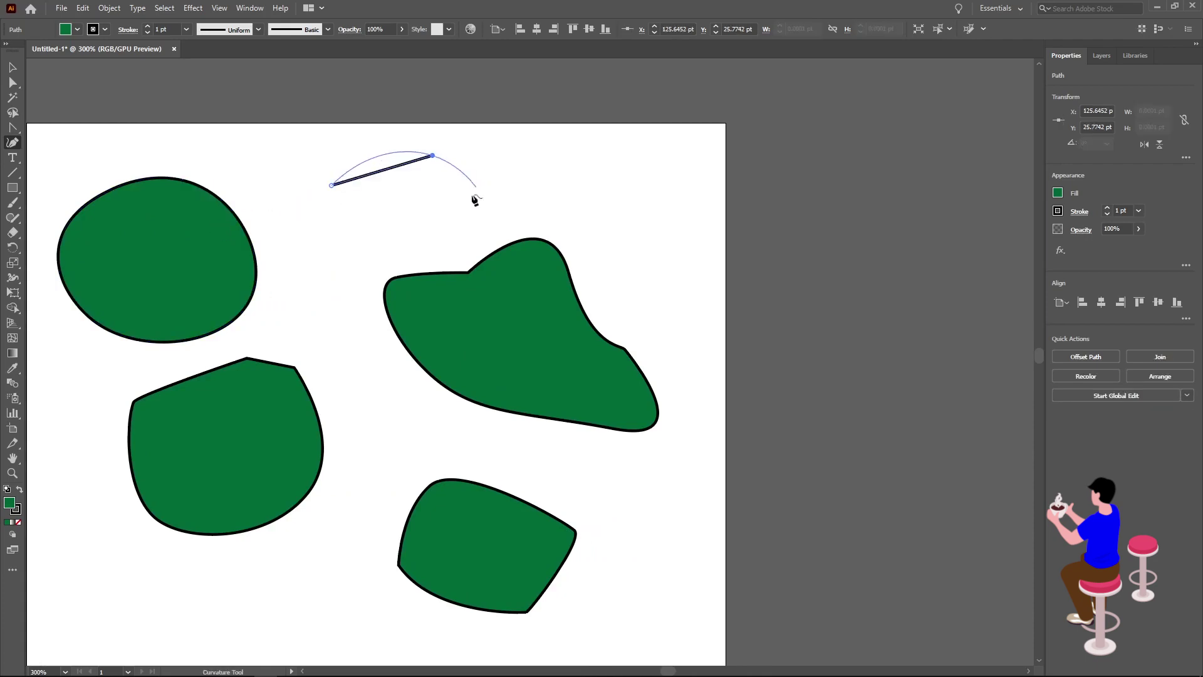
{"action": "left_click", "coordinate": [418, 235]}
{"action": "left_click", "coordinate": [283, 239]}
{"action": "left_click", "coordinate": [269, 171]}
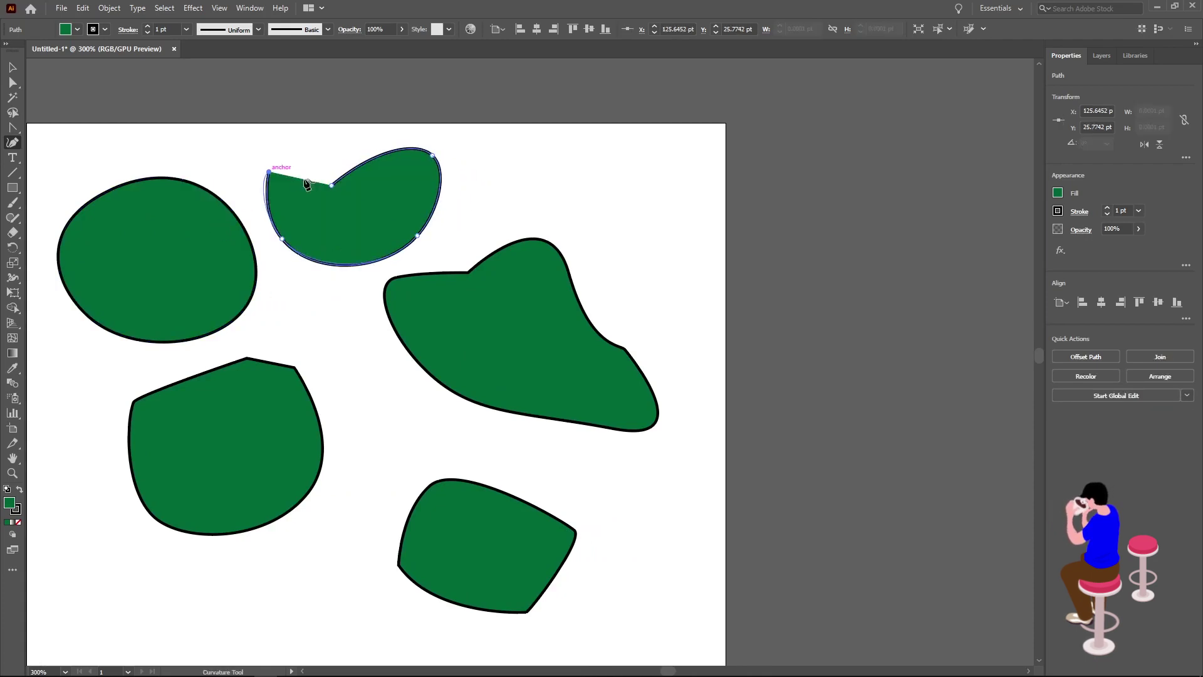
{"action": "double_click", "coordinate": [331, 185]}
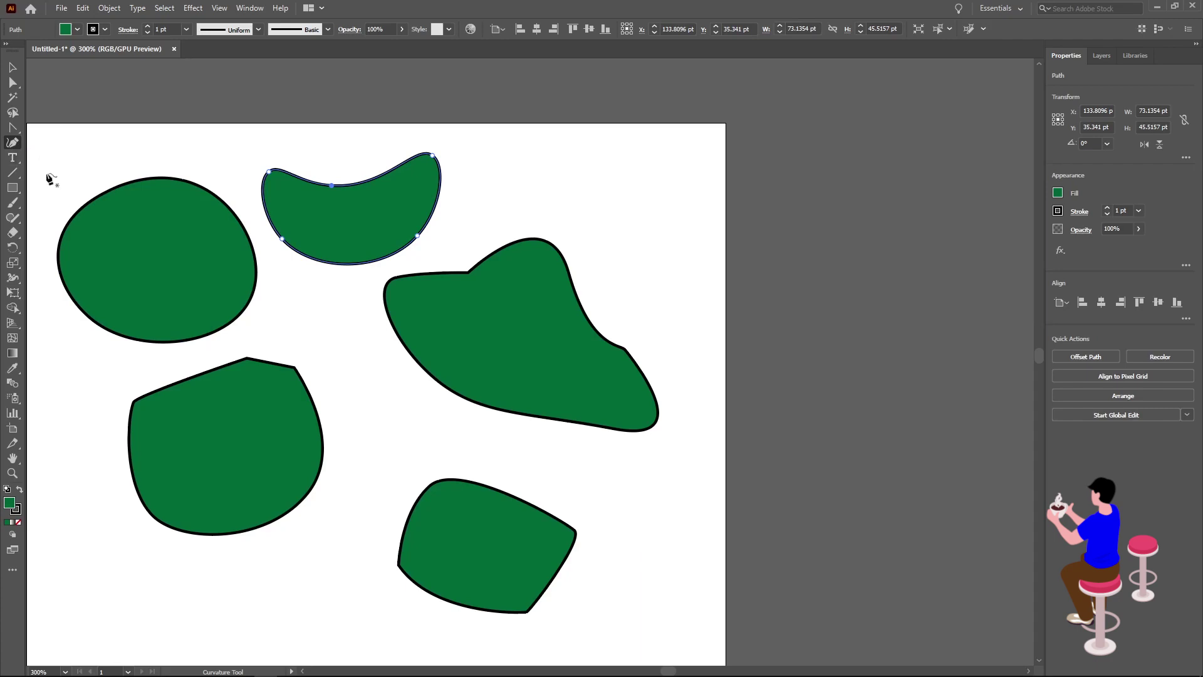
{"action": "left_click", "coordinate": [13, 158]}
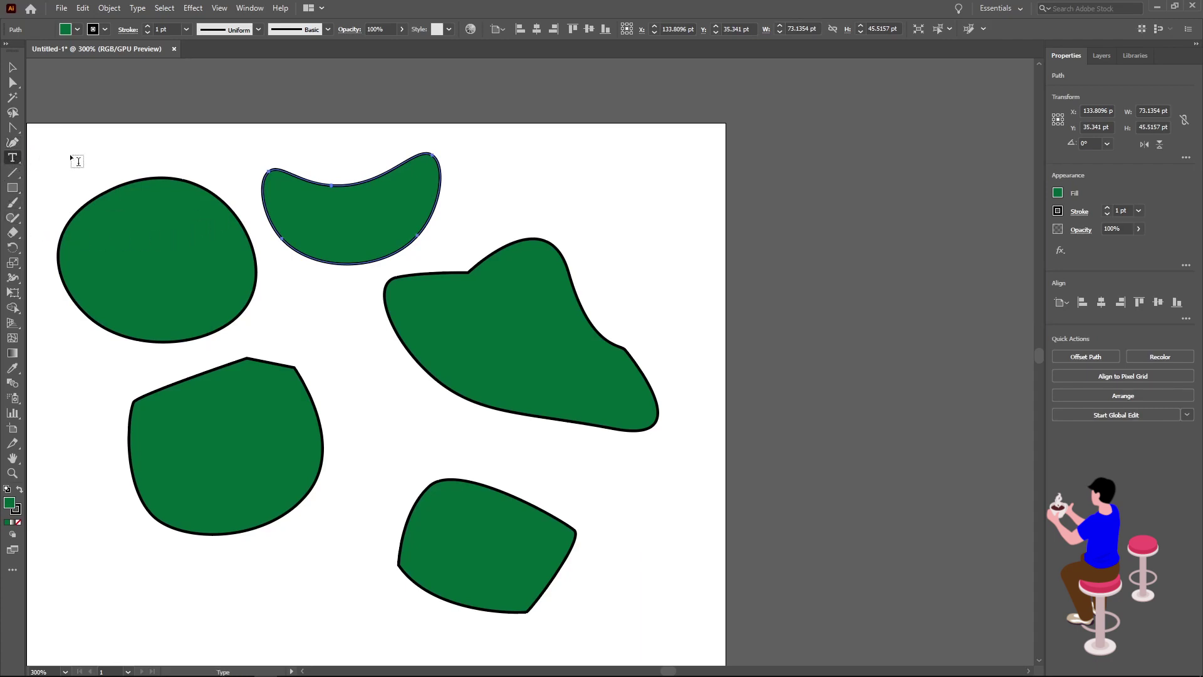
{"action": "scroll", "coordinate": [280, 282], "scroll_direction": "down", "scroll_amount": 1}
{"action": "scroll", "coordinate": [281, 282], "scroll_direction": "down", "scroll_amount": 1}
{"action": "scroll", "coordinate": [180, 268], "scroll_direction": "down", "scroll_amount": 1, "text": "alt"}
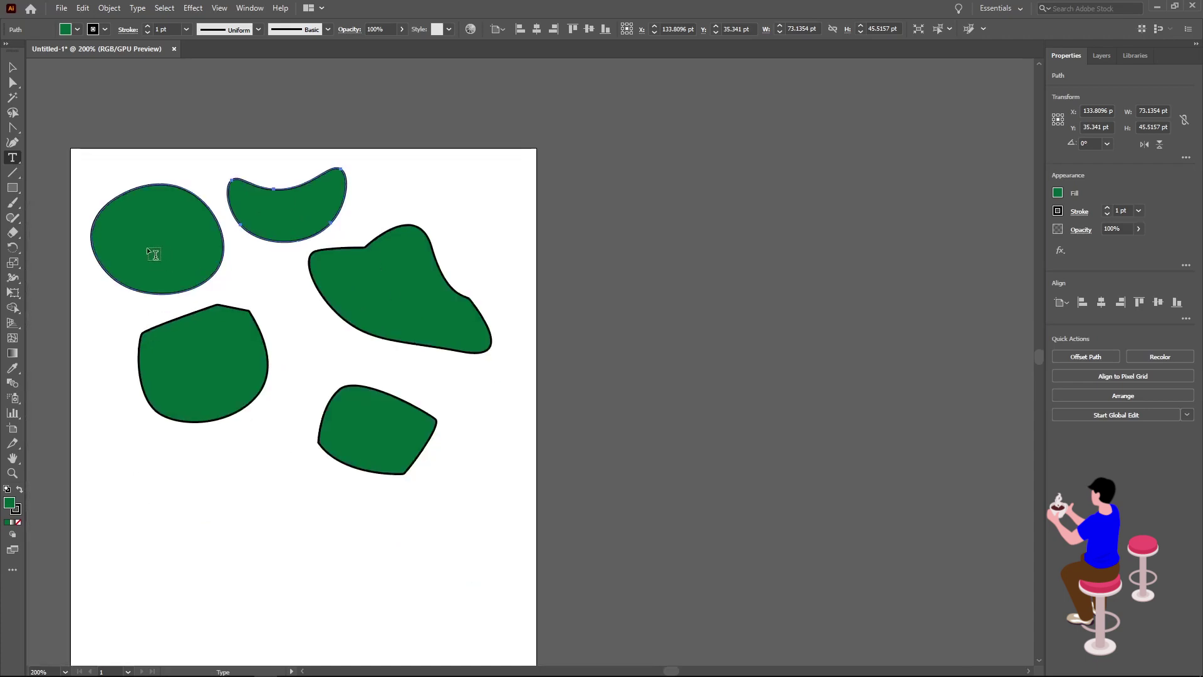
{"action": "scroll", "coordinate": [147, 247], "scroll_direction": "down", "scroll_amount": 2}
{"action": "scroll", "coordinate": [155, 255], "scroll_direction": "down", "scroll_amount": 2}
{"action": "scroll", "coordinate": [157, 260], "scroll_direction": "down", "scroll_amount": 1}
{"action": "scroll", "coordinate": [173, 301], "scroll_direction": "left", "scroll_amount": 1}
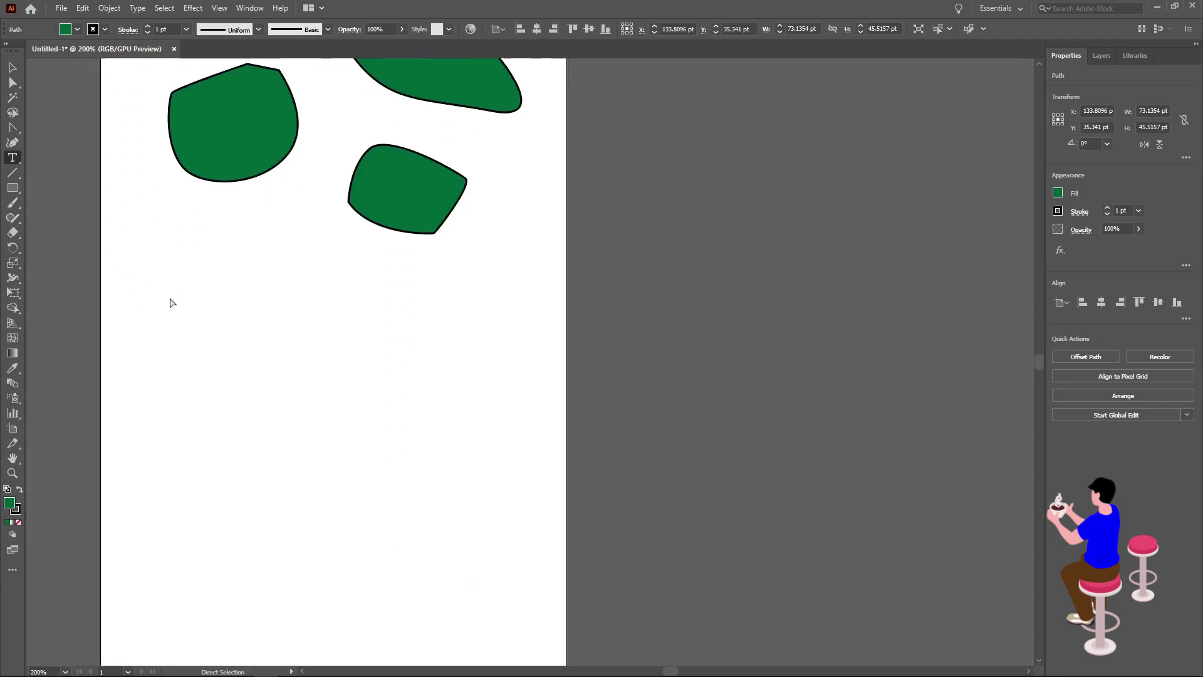
{"action": "scroll", "coordinate": [188, 306], "scroll_direction": "left", "scroll_amount": 1}
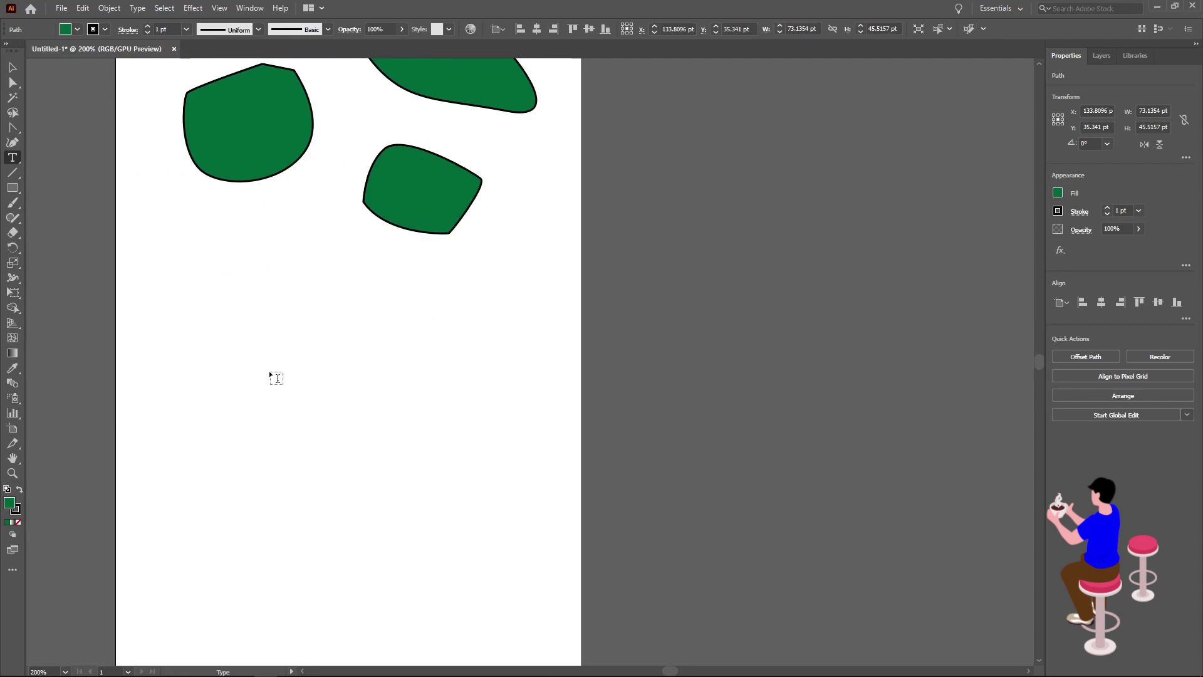
{"action": "left_click", "coordinate": [165, 300]}
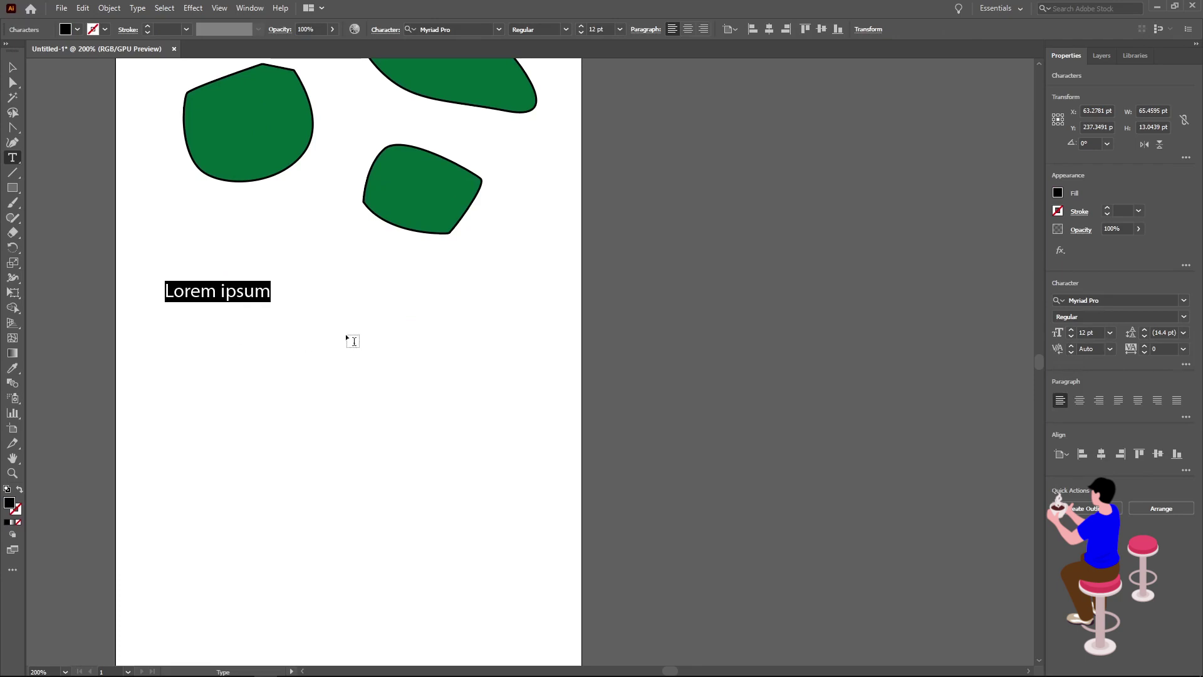
{"action": "key", "text": "Escape"}
{"action": "left_click", "coordinate": [328, 317]}
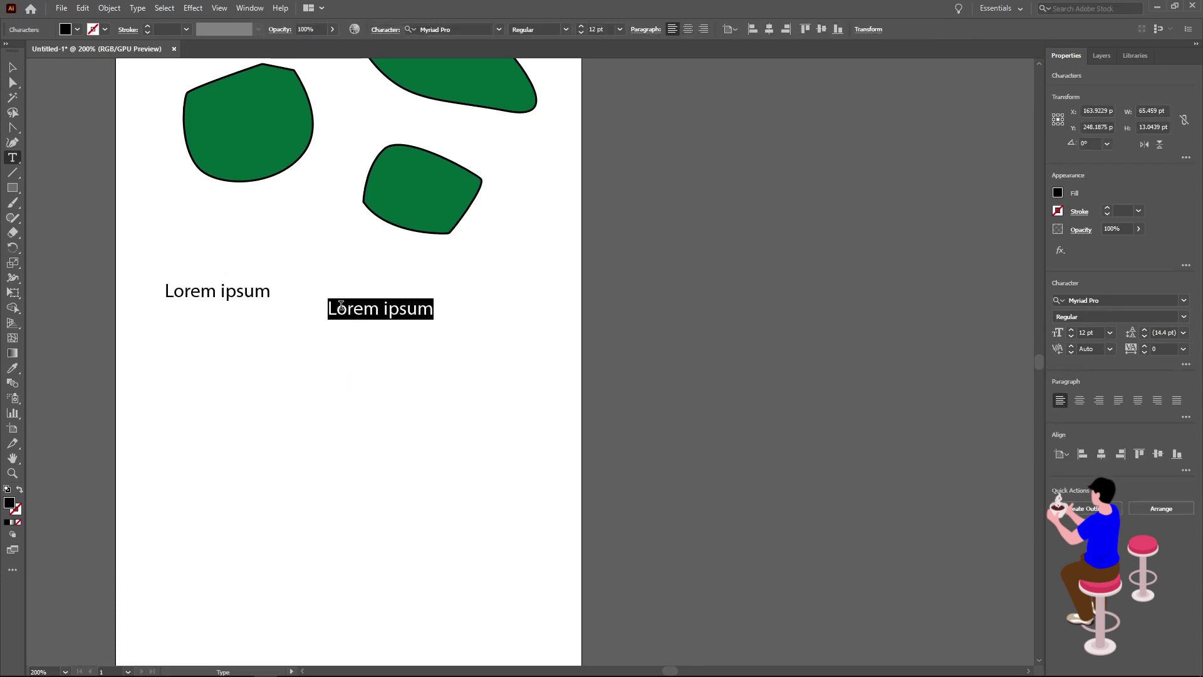
{"action": "type", "text": "effvregr"}
{"action": "key", "text": "BackSpace"}
{"action": "key", "text": "BackSpace"}
{"action": "key", "text": "BackSpace"}
{"action": "key", "text": "BackSpace"}
{"action": "key", "text": "BackSpace"}
{"action": "key", "text": "BackSpace"}
{"action": "key", "text": "BackSpace"}
{"action": "key", "text": "BackSpace"}
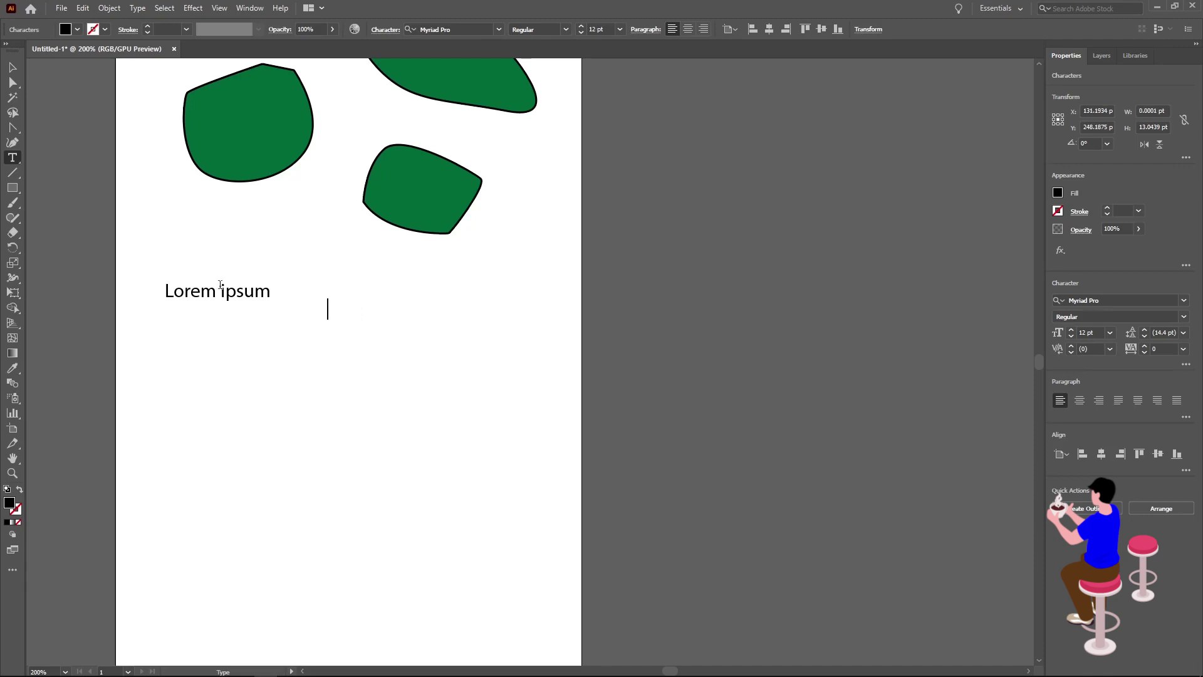
{"action": "left_click_drag", "start_coordinate": [264, 291], "coordinate": [165, 291]}
{"action": "key", "text": "BackSpace"}
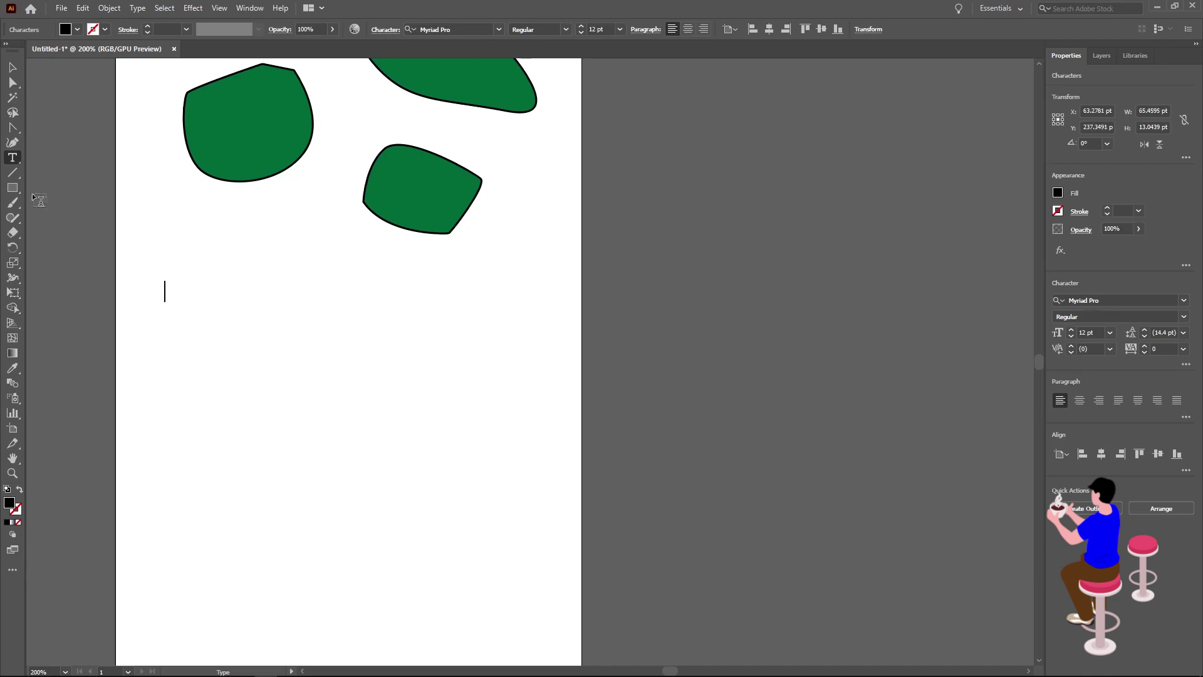
Select the Area Type Tool from the Type flyout and bring the top-left shapes into view
{"action": "left_click", "coordinate": [14, 160]}
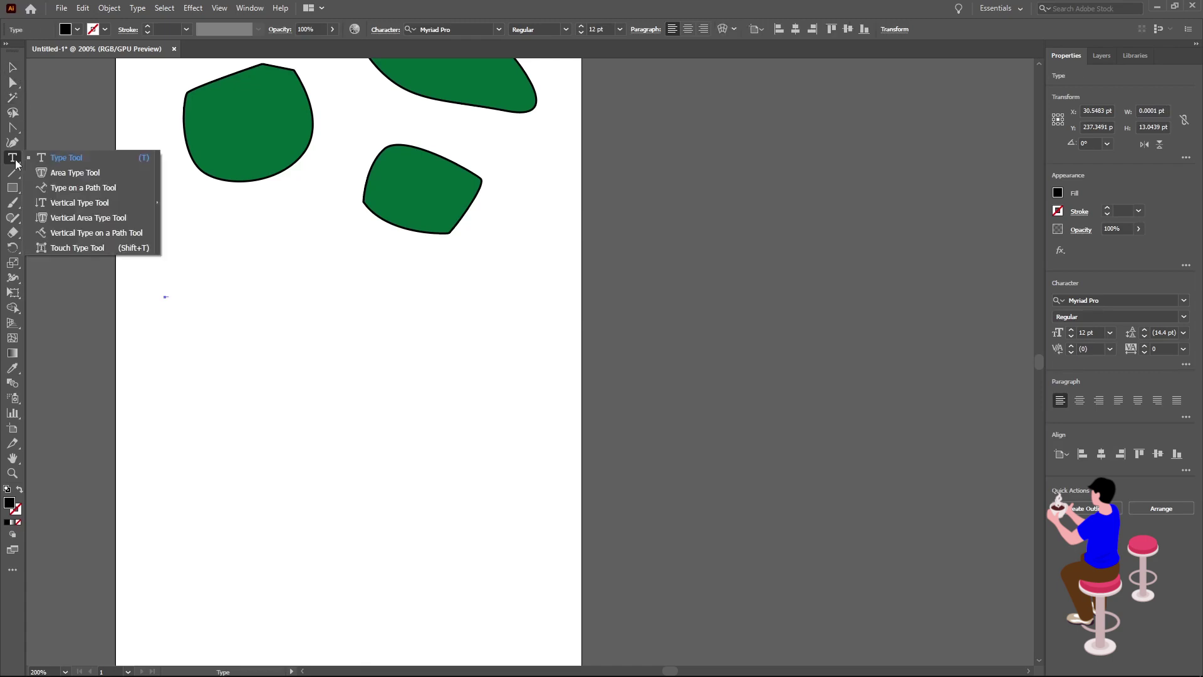
{"action": "left_click", "coordinate": [80, 171]}
{"action": "scroll", "coordinate": [163, 250], "scroll_direction": "up", "scroll_amount": 2}
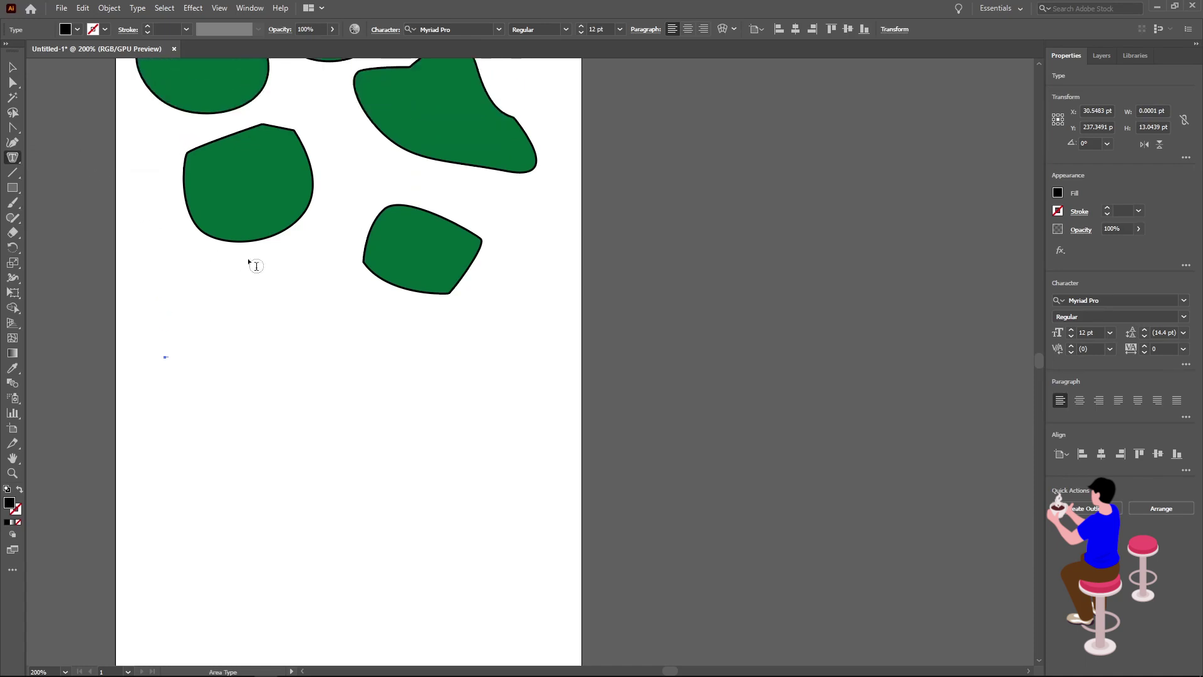
{"action": "scroll", "coordinate": [260, 279], "scroll_direction": "up", "scroll_amount": 2}
{"action": "scroll", "coordinate": [273, 304], "scroll_direction": "up", "scroll_amount": 4}
{"action": "scroll", "coordinate": [266, 317], "scroll_direction": "up", "scroll_amount": 2}
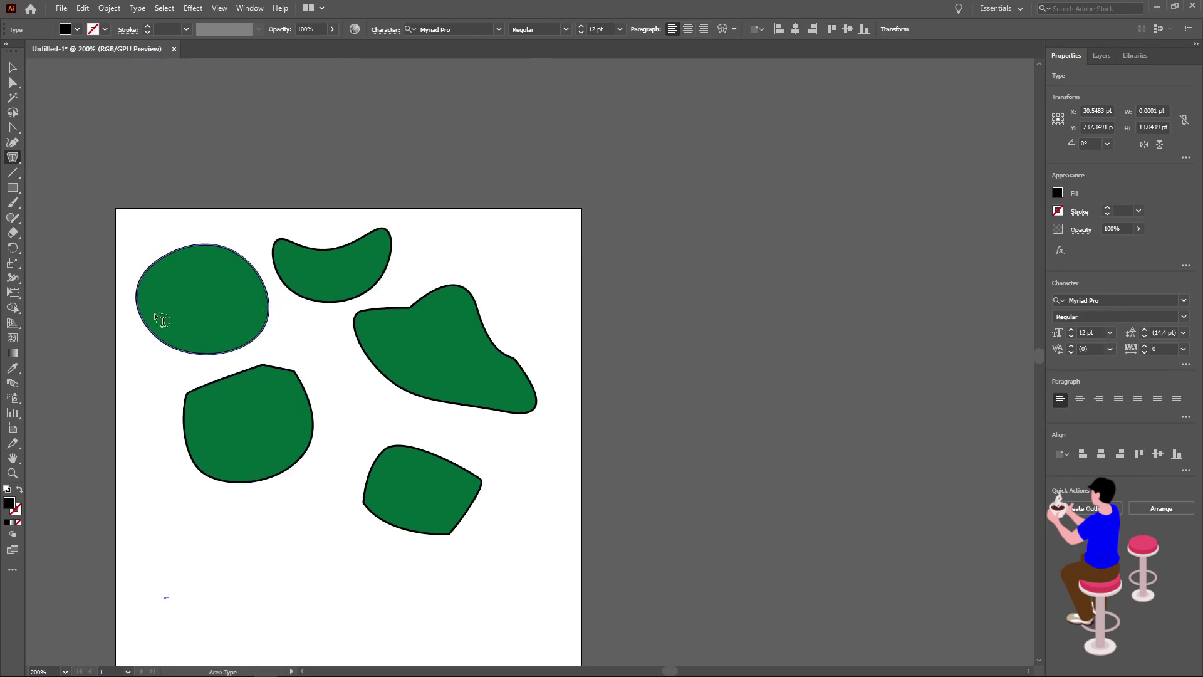
{"action": "left_click", "coordinate": [13, 160]}
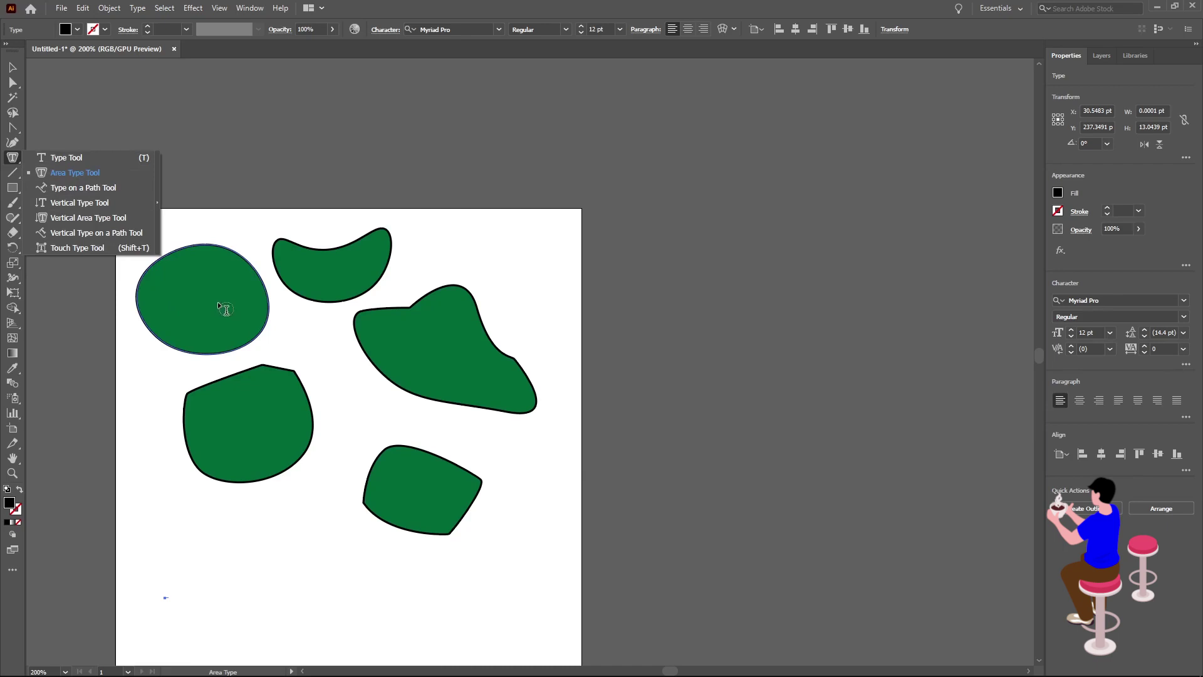
Fill the round top-left shape with Lorem ipsum area text, dismissing the compound-path warnings
{"action": "left_click", "coordinate": [201, 301]}
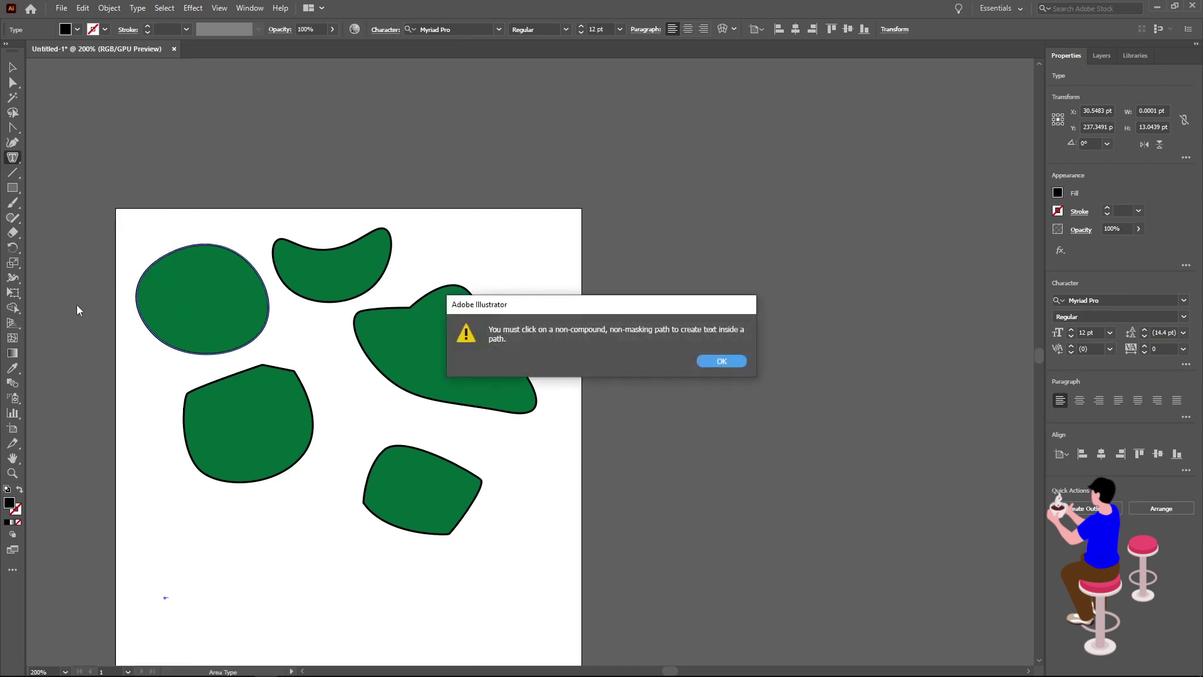
{"action": "left_click", "coordinate": [722, 362]}
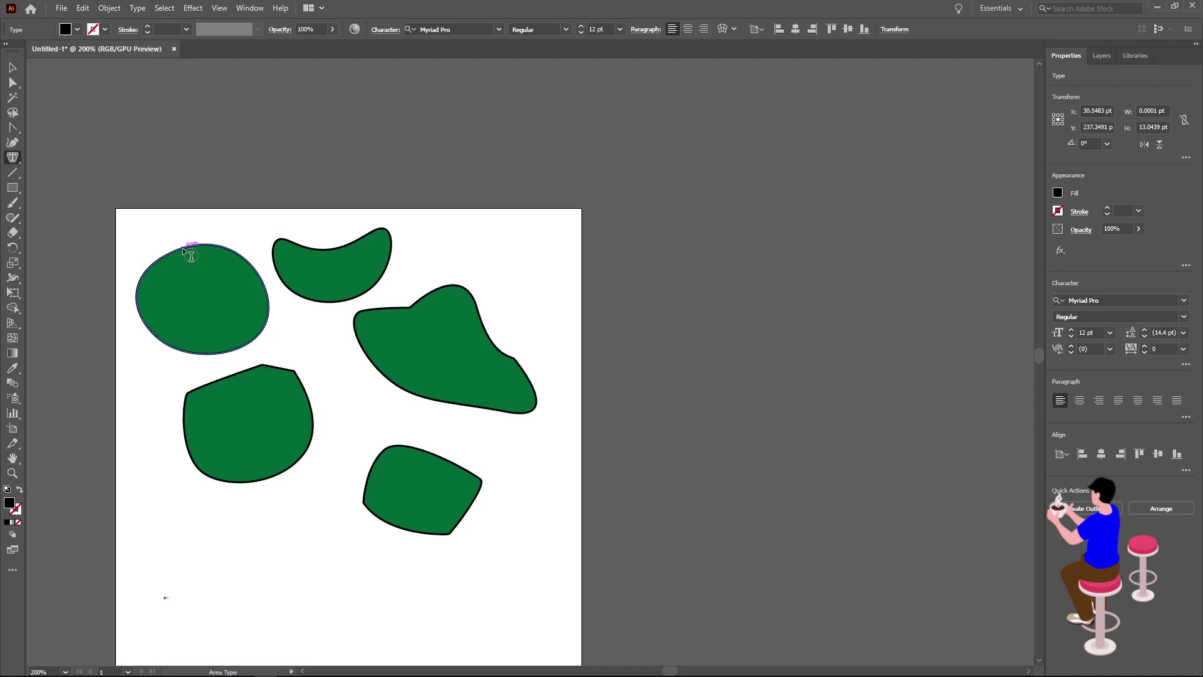
{"action": "left_click", "coordinate": [202, 300]}
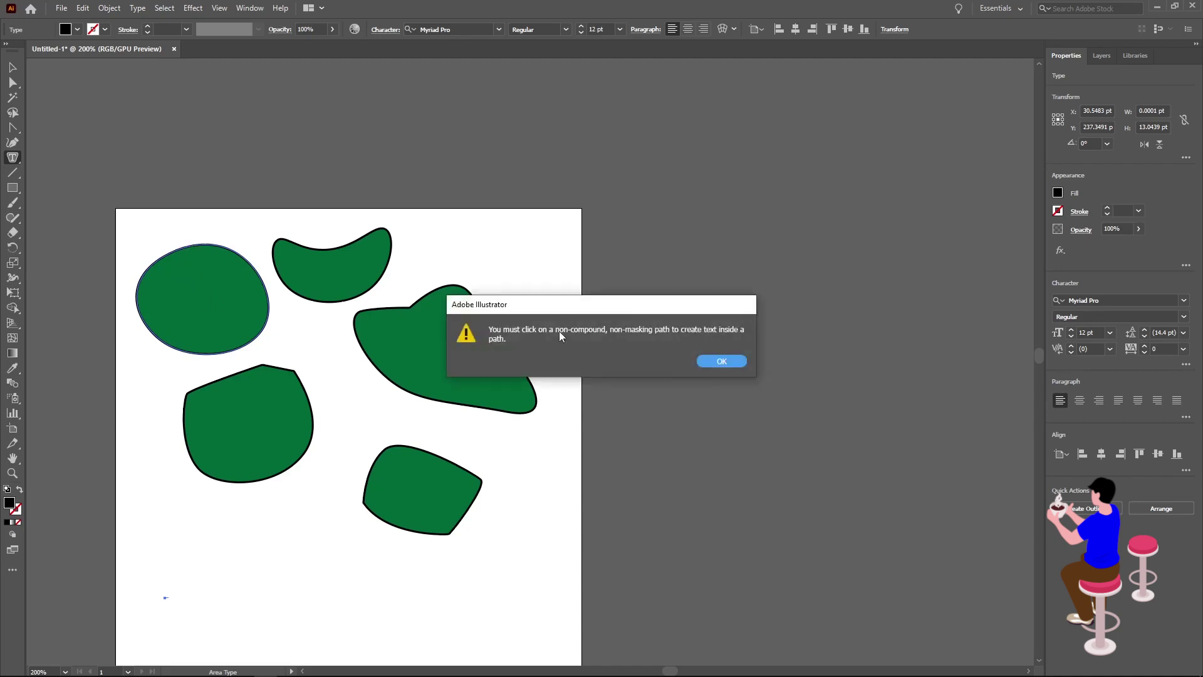
{"action": "left_click", "coordinate": [721, 362]}
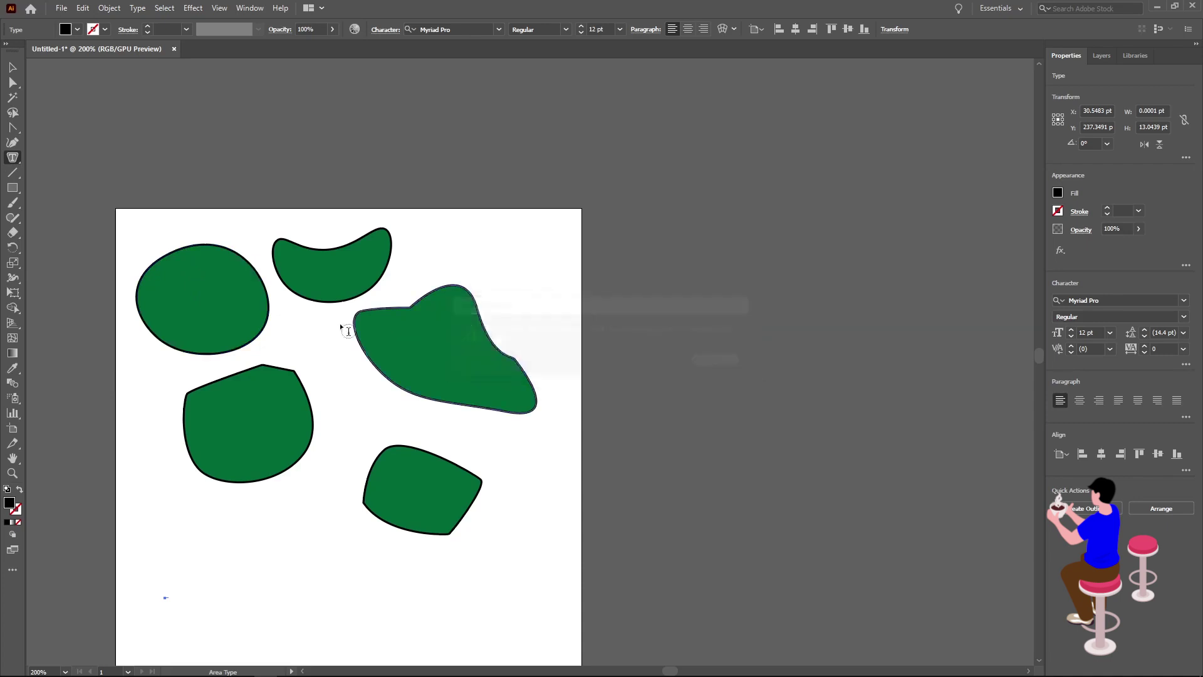
{"action": "left_click", "coordinate": [194, 247]}
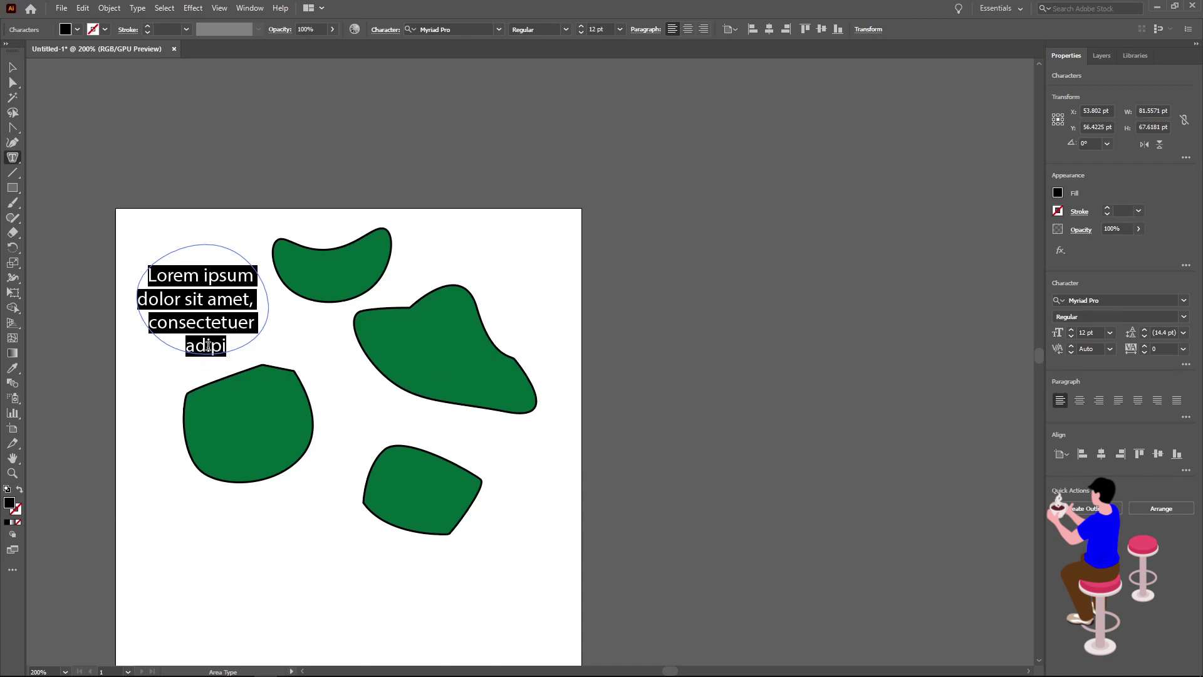
{"action": "left_click", "coordinate": [13, 157]}
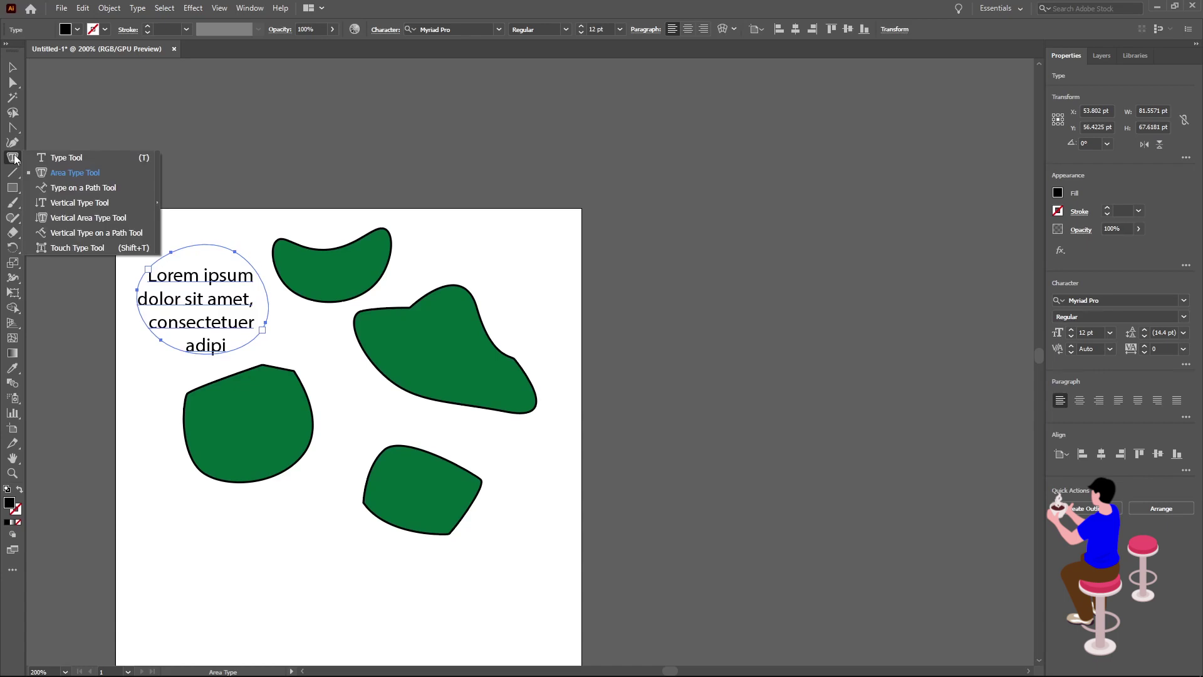
Run Lorem ipsum type-on-a-path text along the outlines of the left and lower green shapes
{"action": "left_click", "coordinate": [88, 188]}
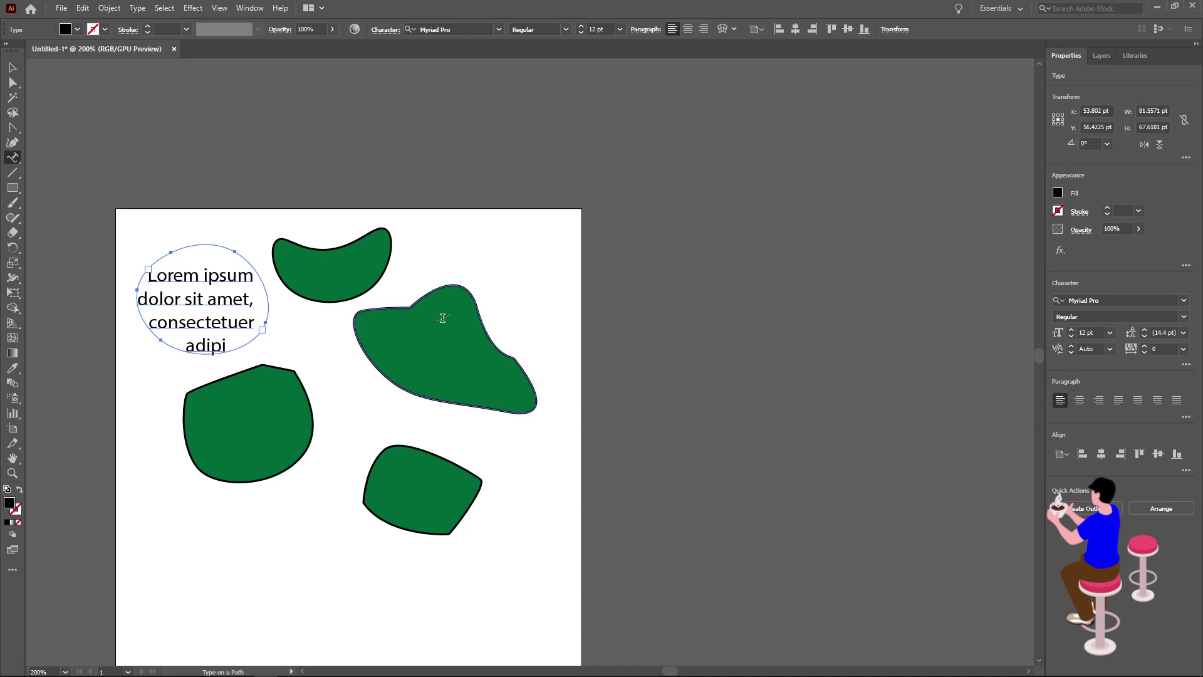
{"action": "scroll", "coordinate": [347, 360], "scroll_direction": "down", "scroll_amount": 2}
{"action": "scroll", "coordinate": [258, 262], "scroll_direction": "down", "scroll_amount": 1}
{"action": "scroll", "coordinate": [253, 292], "scroll_direction": "up", "scroll_amount": 1}
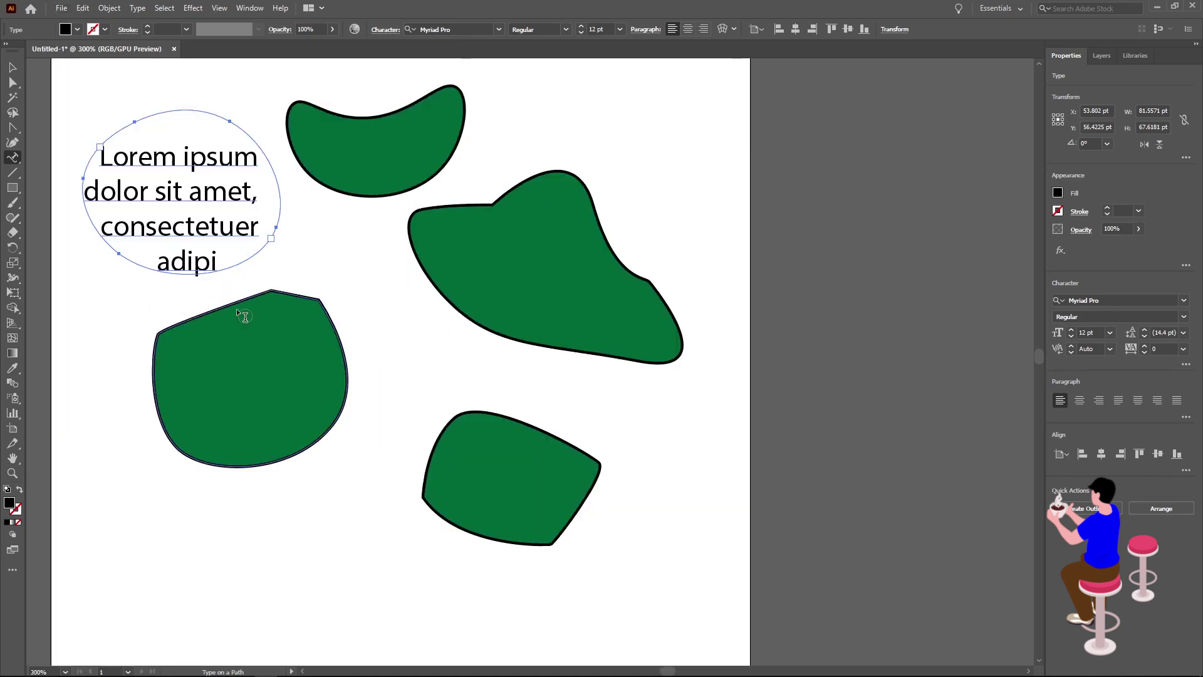
{"action": "scroll", "coordinate": [236, 308], "scroll_direction": "down", "scroll_amount": 1}
{"action": "left_click", "coordinate": [198, 283]}
{"action": "scroll", "coordinate": [198, 283], "scroll_direction": "down", "scroll_amount": 1}
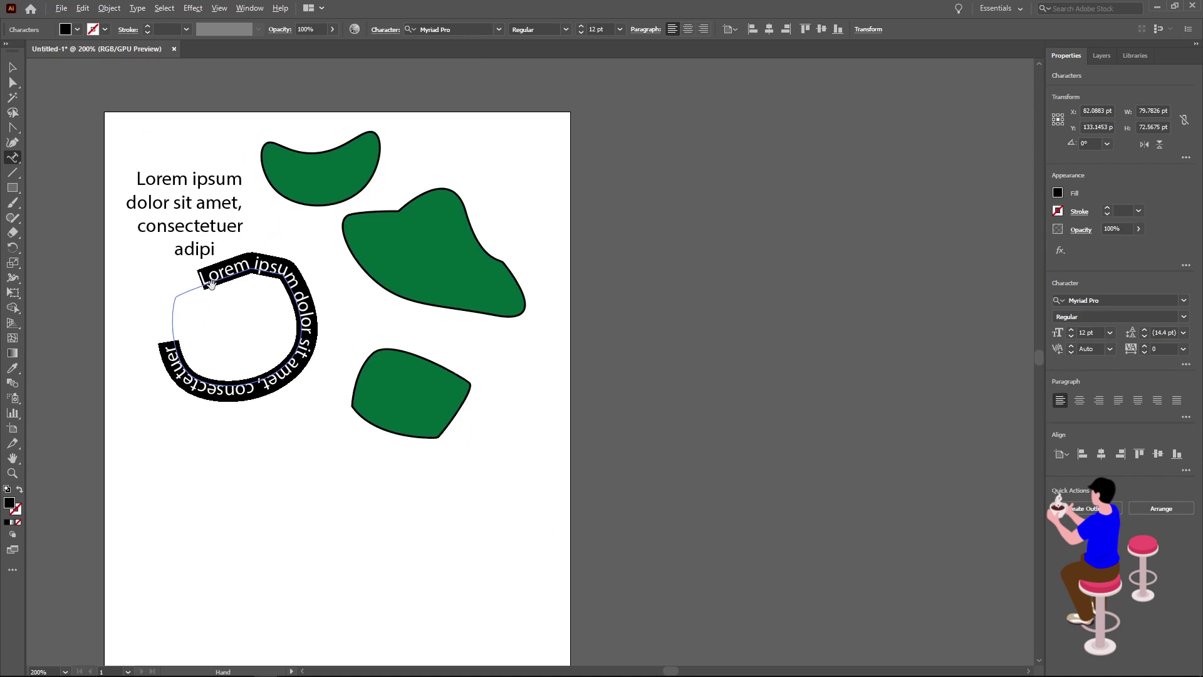
{"action": "scroll", "coordinate": [174, 297], "scroll_direction": "up", "scroll_amount": 1}
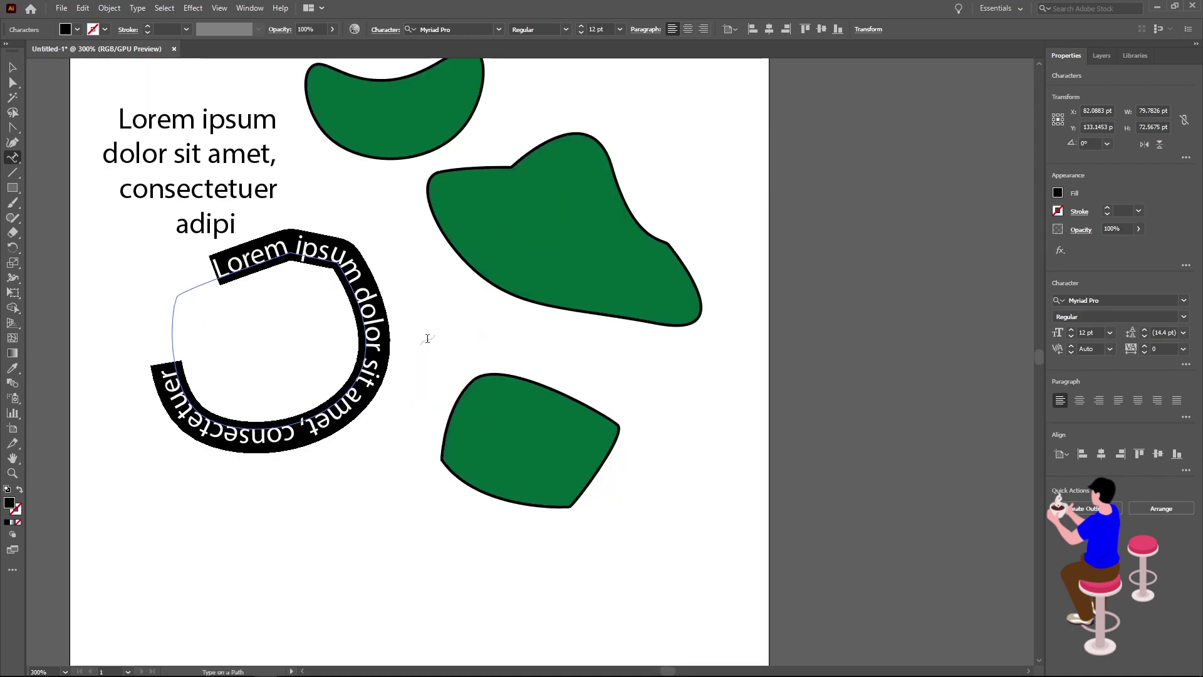
{"action": "left_click", "coordinate": [484, 374]}
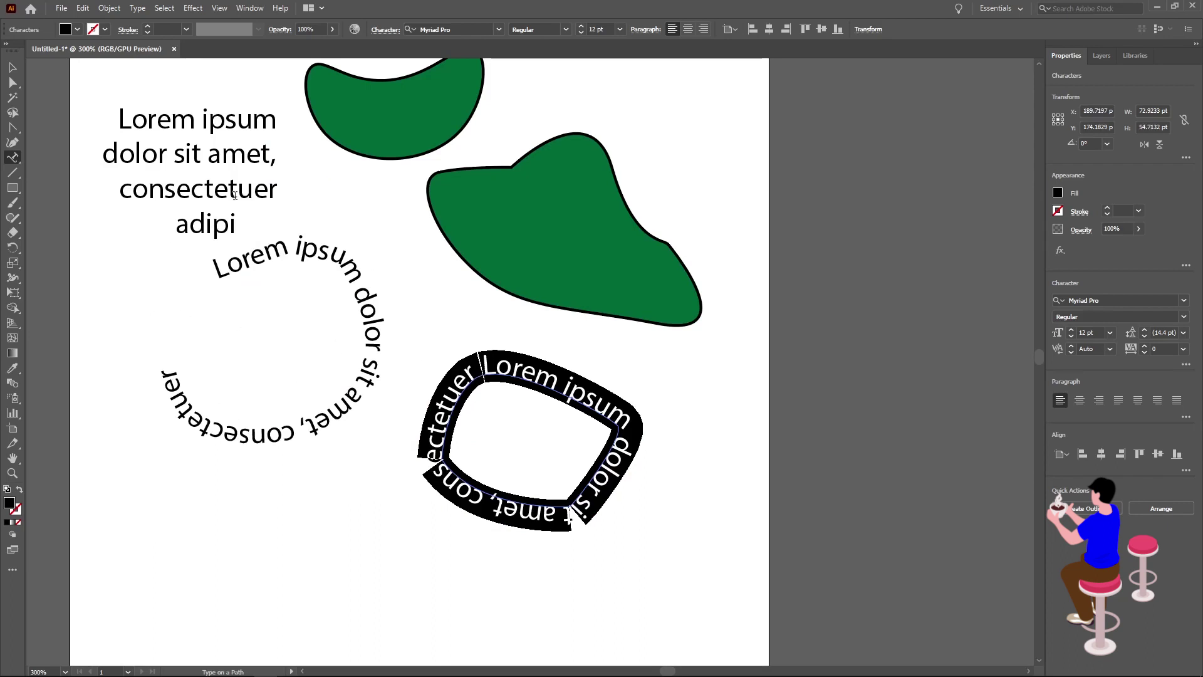
{"action": "left_click", "coordinate": [13, 161]}
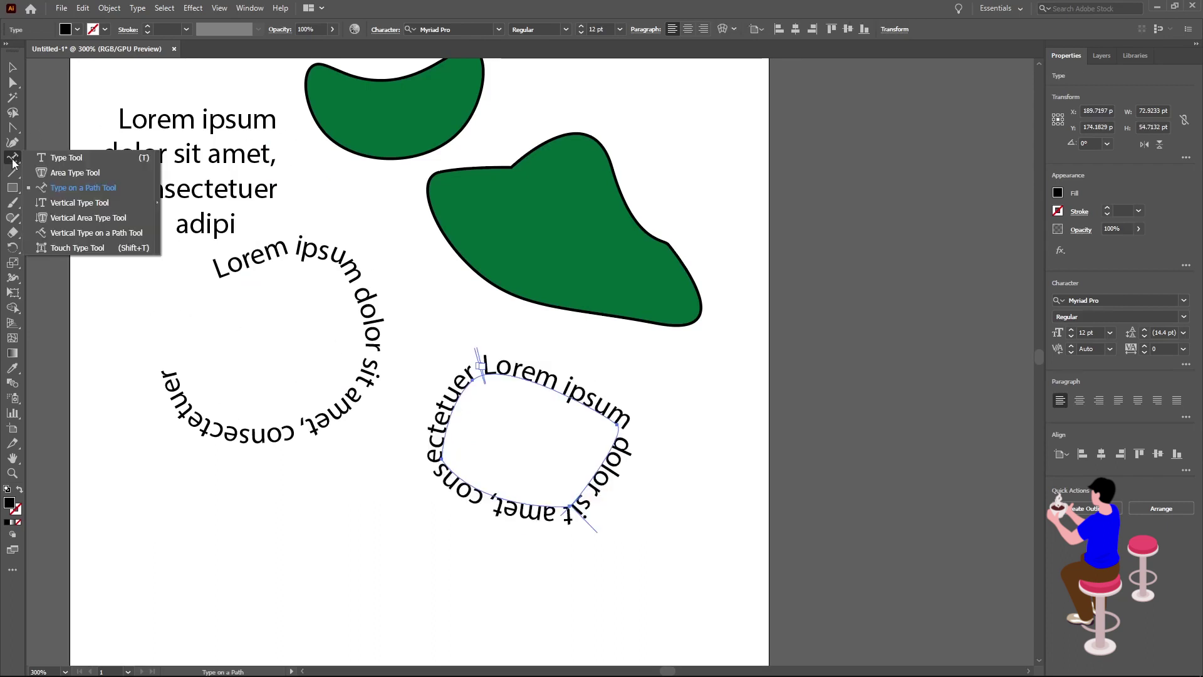
{"action": "left_click", "coordinate": [78, 203]}
Place a vertical Lorem ipsum type column at the lower left
{"action": "scroll", "coordinate": [78, 207], "scroll_direction": "down", "scroll_amount": 1, "text": "alt"}
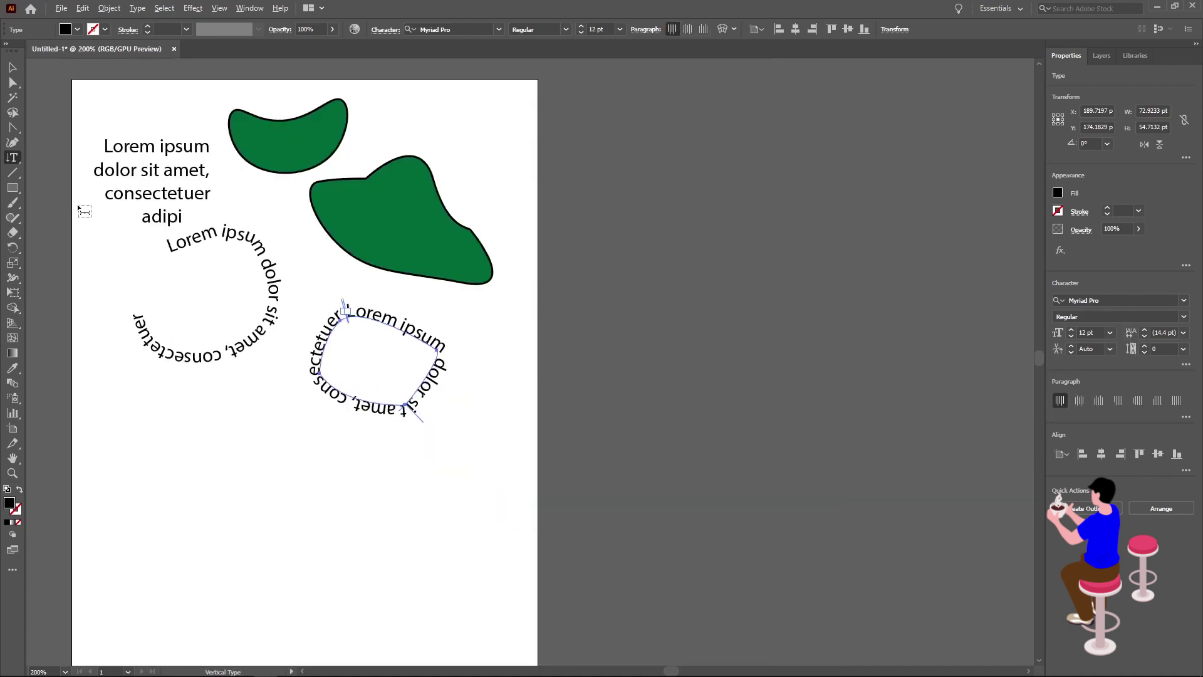
{"action": "scroll", "coordinate": [78, 207], "scroll_direction": "down", "scroll_amount": 3}
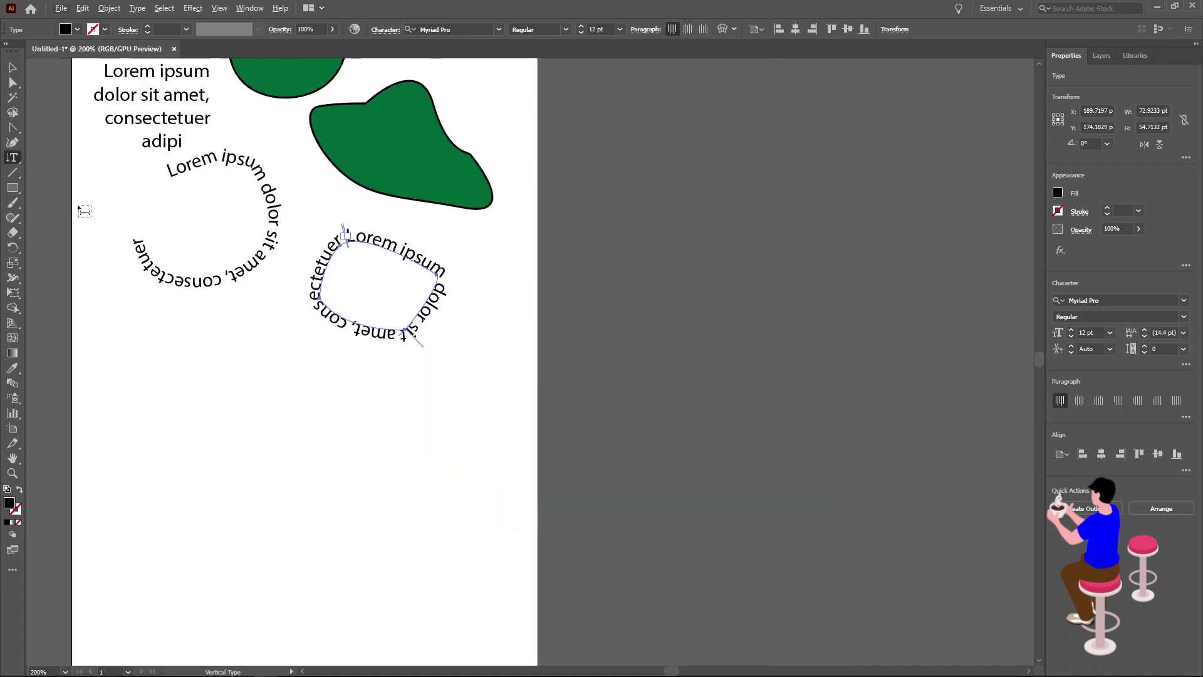
{"action": "left_click", "coordinate": [141, 327]}
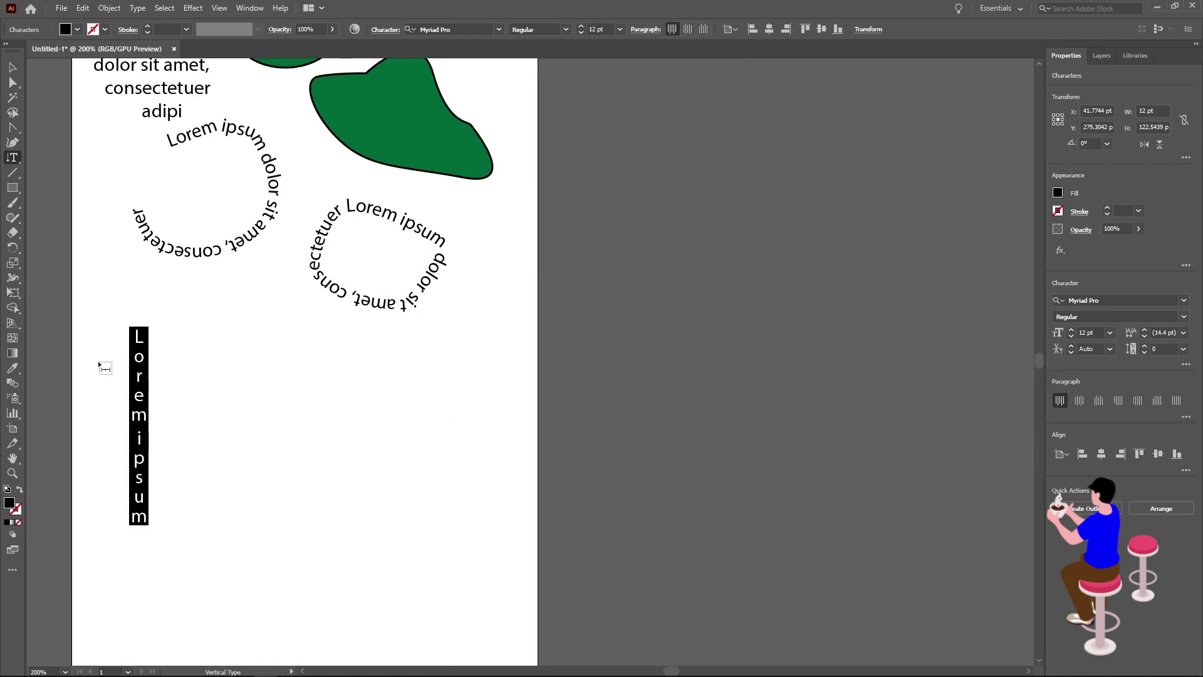
Fill the crescent shape with vertical Lorem ipsum area text
{"action": "left_click_drag", "start_coordinate": [14, 161], "coordinate": [73, 219]}
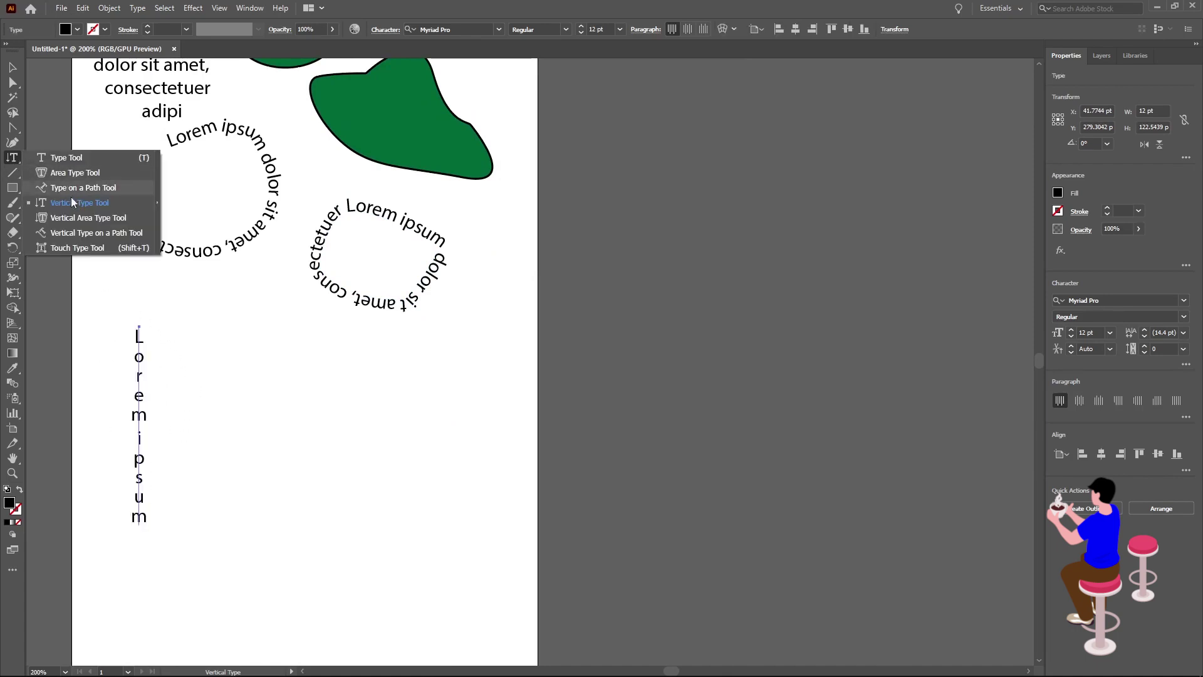
{"action": "scroll", "coordinate": [128, 243], "scroll_direction": "up", "scroll_amount": 1}
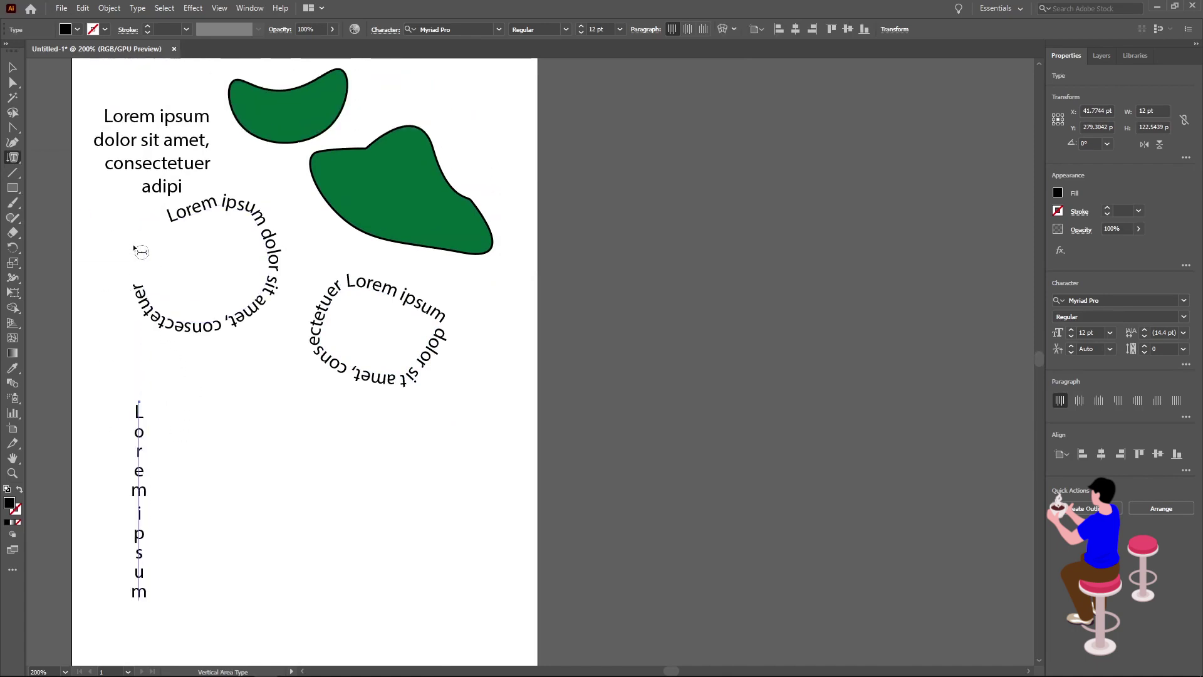
{"action": "scroll", "coordinate": [140, 247], "scroll_direction": "up", "scroll_amount": 1}
{"action": "scroll", "coordinate": [148, 245], "scroll_direction": "up", "scroll_amount": 1}
{"action": "scroll", "coordinate": [149, 245], "scroll_direction": "up", "scroll_amount": 1}
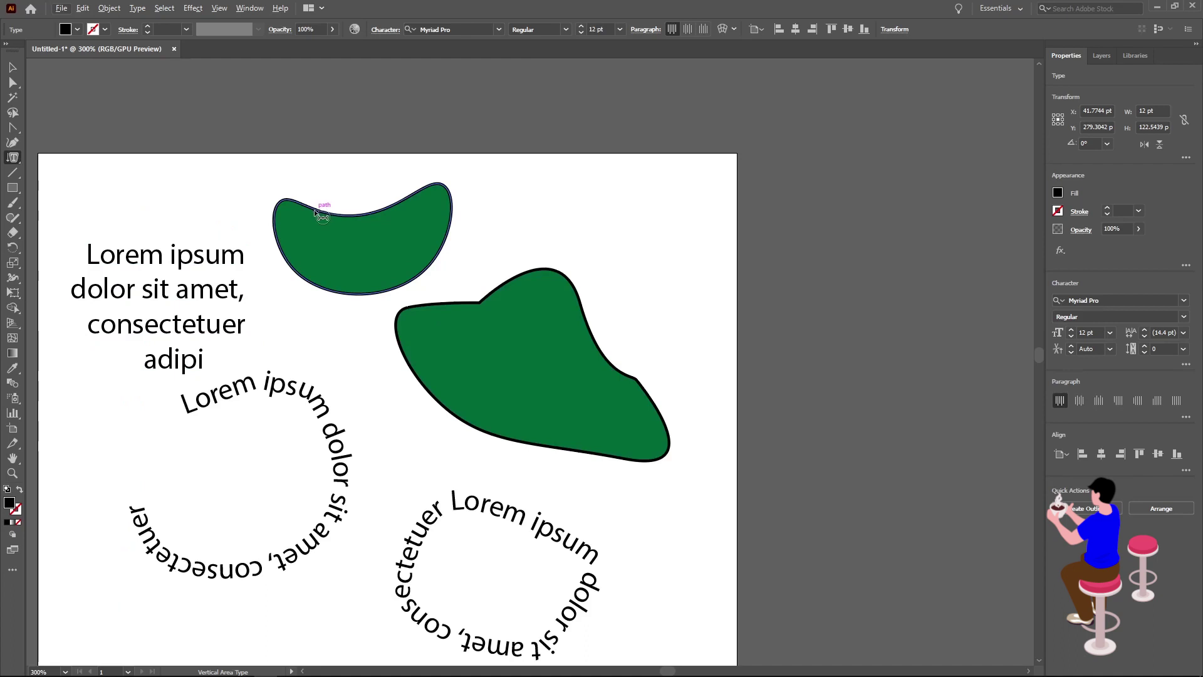
{"action": "left_click", "coordinate": [316, 213]}
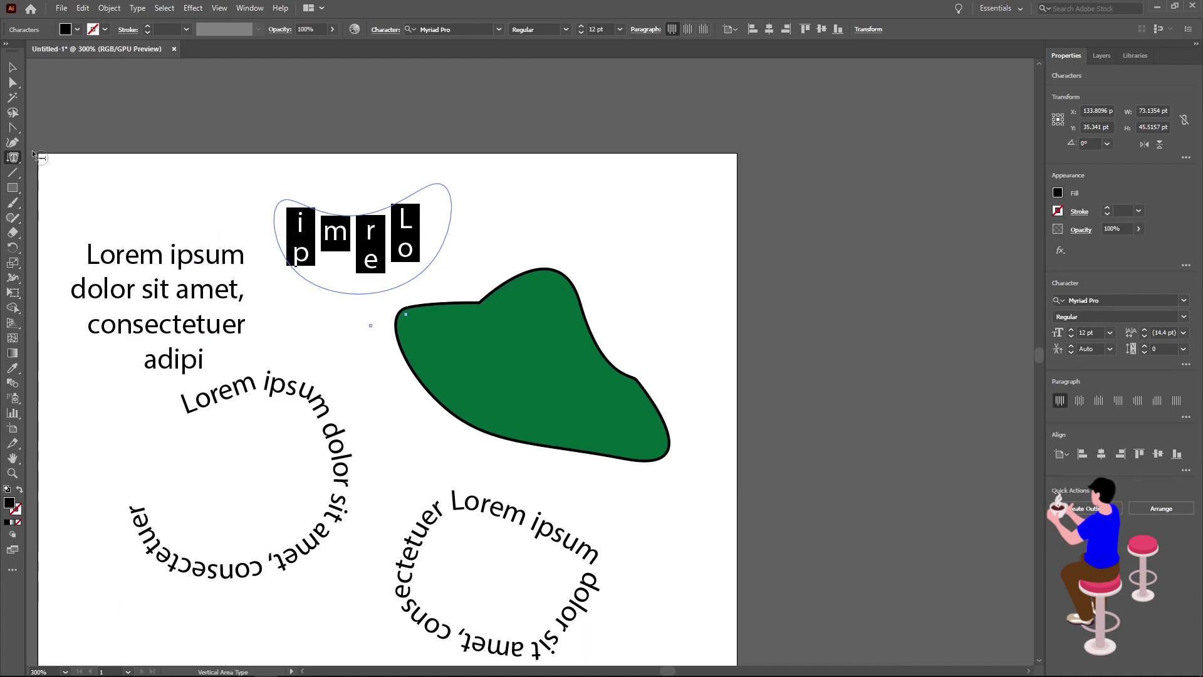
{"action": "left_click", "coordinate": [11, 162]}
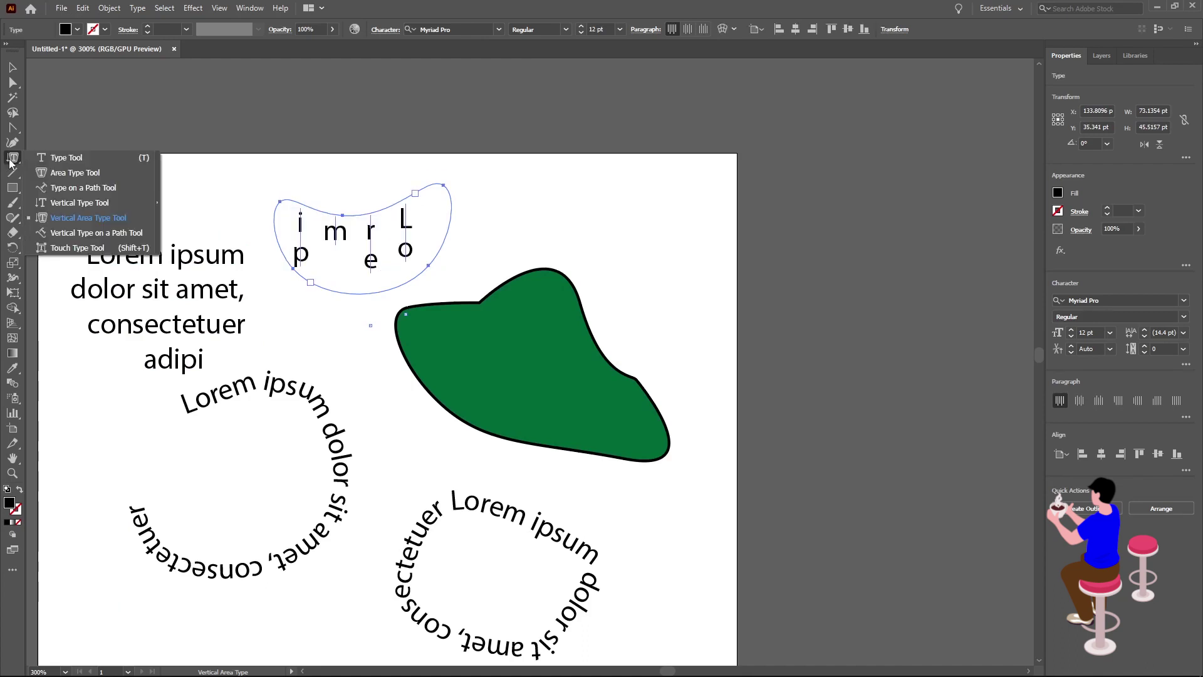
Run Lorem ipsum vertically along the outline of the large green wavy shape
{"action": "left_click", "coordinate": [78, 232]}
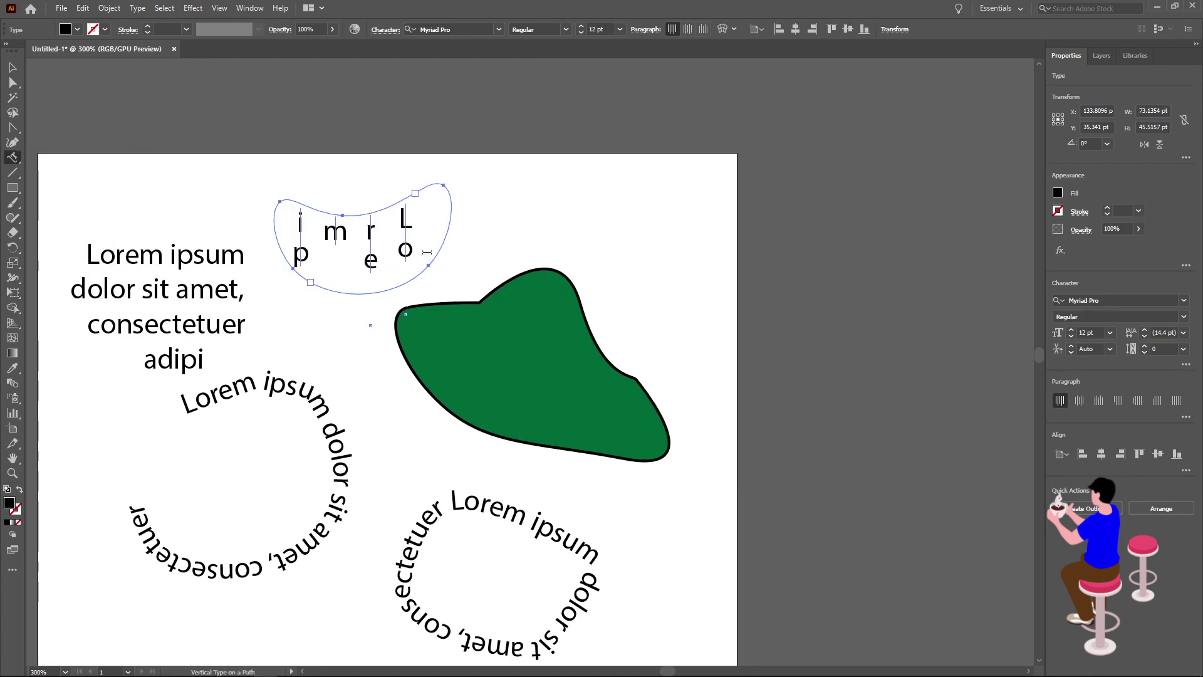
{"action": "scroll", "coordinate": [297, 388], "scroll_direction": "down", "scroll_amount": 1}
{"action": "scroll", "coordinate": [297, 387], "scroll_direction": "down", "scroll_amount": 1}
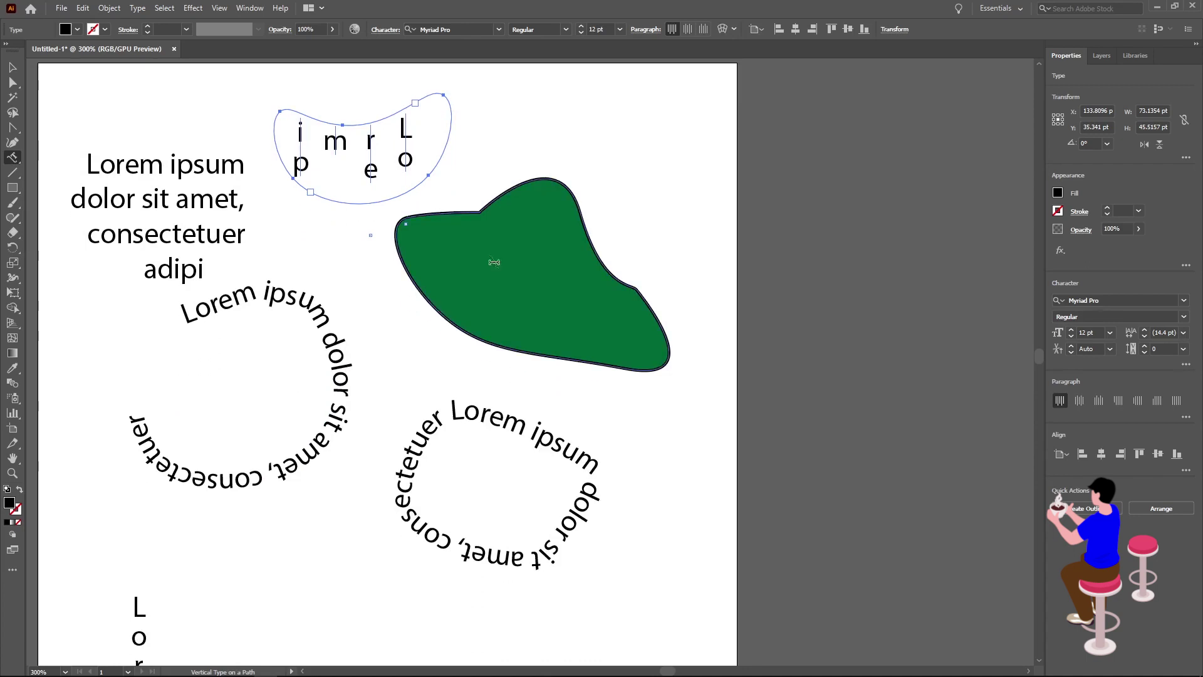
{"action": "left_click", "coordinate": [448, 214]}
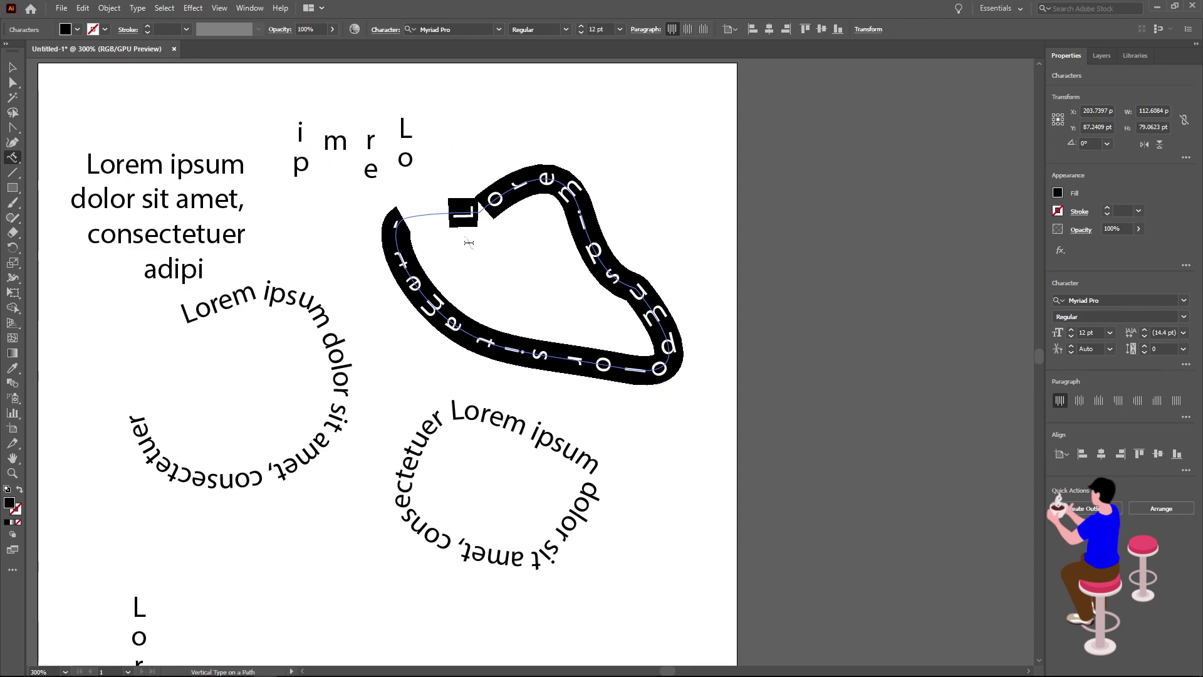
{"action": "left_click", "coordinate": [12, 156]}
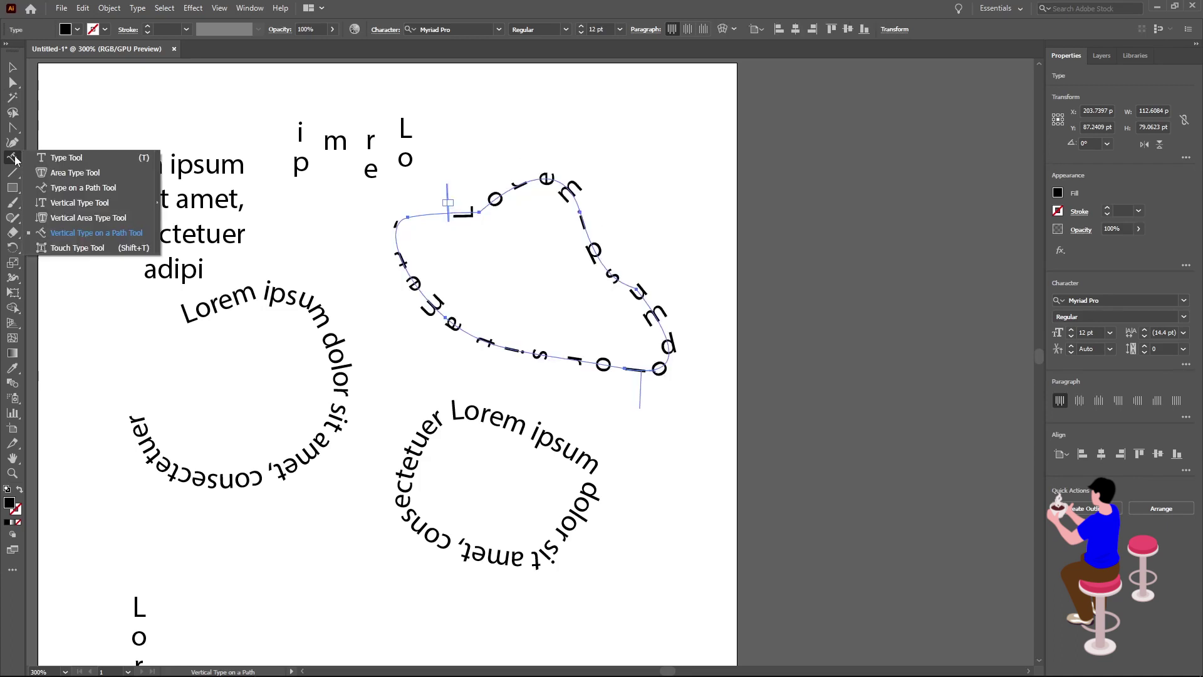
Enlarge and shift the second 'o' in 'dolor' with the Touch Type Tool
{"action": "left_click", "coordinate": [78, 248]}
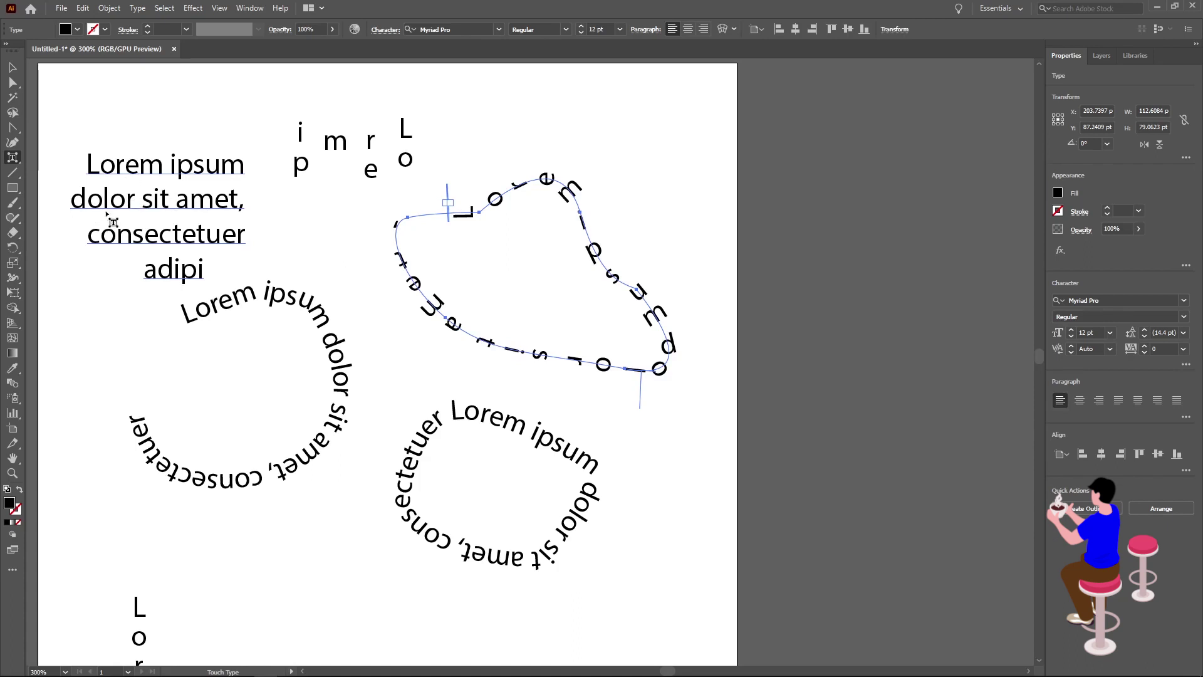
{"action": "left_click", "coordinate": [123, 201]}
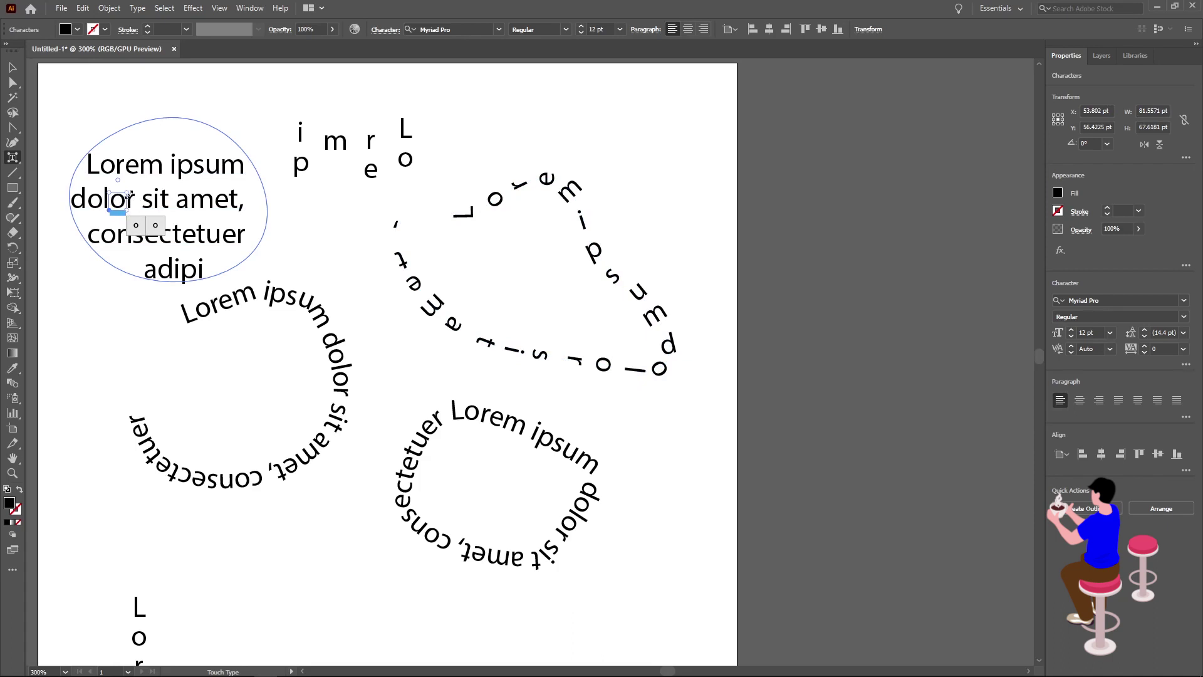
{"action": "mouse_move", "coordinate": [128, 191]}
{"action": "left_mouse_down"}
{"action": "mouse_move", "coordinate": [146, 172]}
{"action": "mouse_move", "coordinate": [124, 197]}
{"action": "left_mouse_up"}
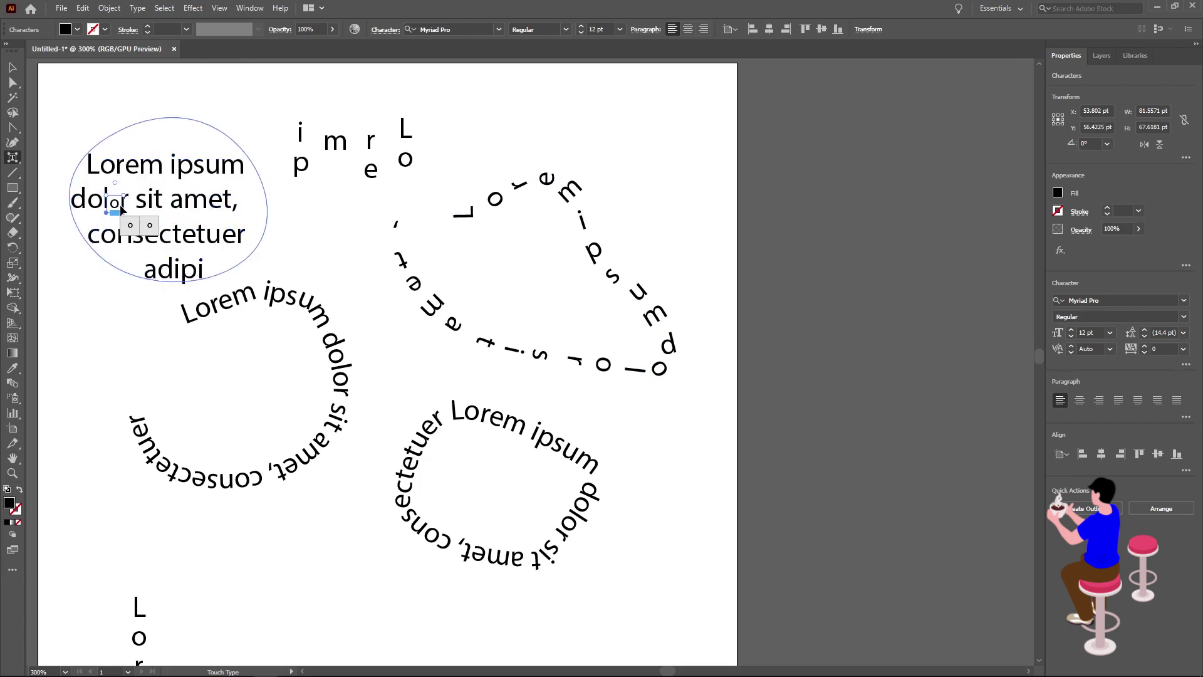
{"action": "mouse_move", "coordinate": [123, 200]}
{"action": "left_mouse_down"}
{"action": "mouse_move", "coordinate": [132, 208]}
{"action": "mouse_move", "coordinate": [126, 168]}
{"action": "mouse_move", "coordinate": [120, 198]}
{"action": "left_mouse_up"}
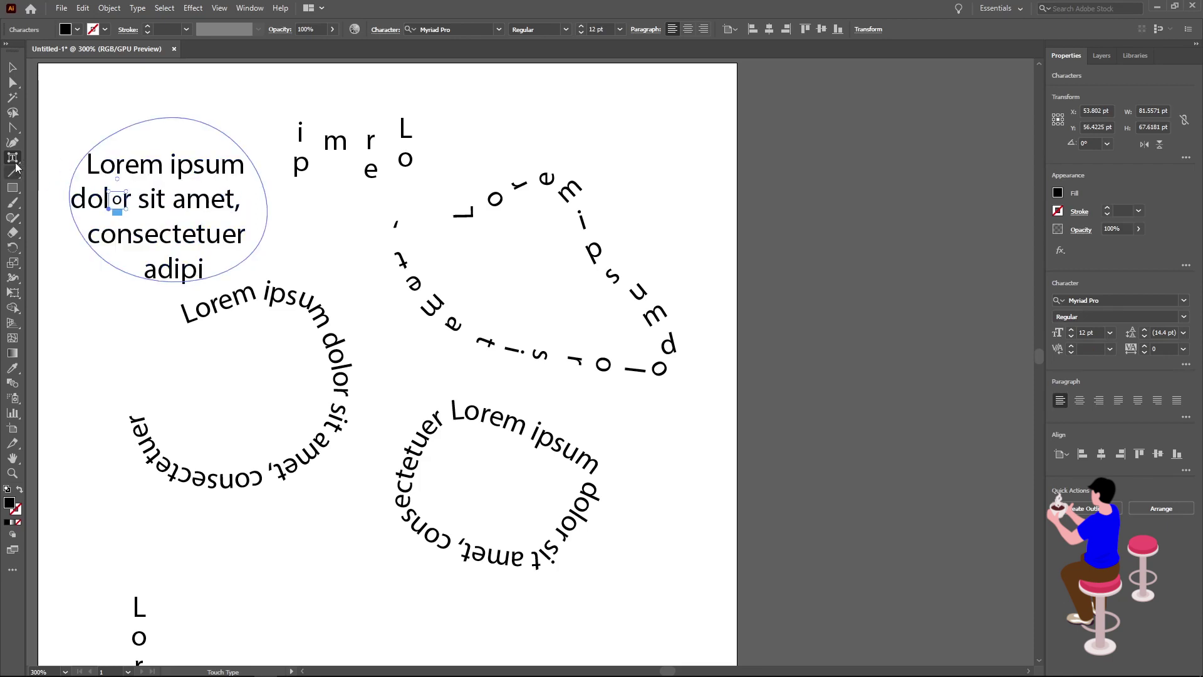
Tilt the circular text block slightly, then select all the text objects
{"action": "left_click", "coordinate": [12, 156]}
{"action": "left_click", "coordinate": [33, 147]}
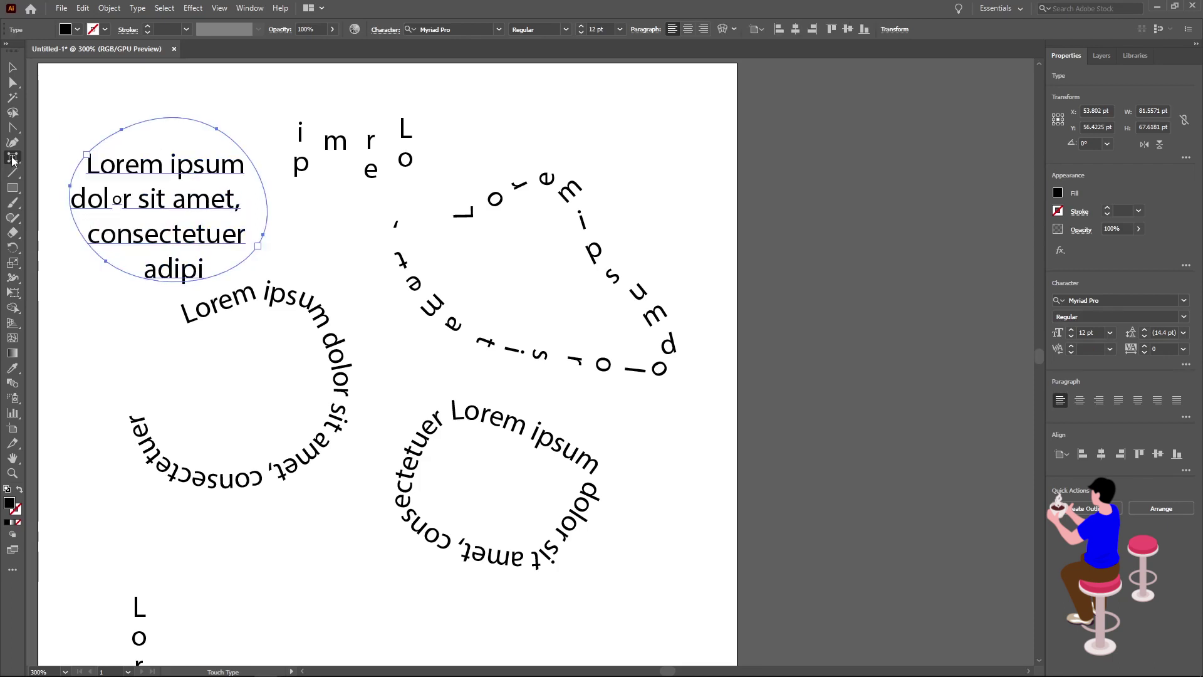
{"action": "key", "text": "Escape"}
{"action": "left_click_drag", "start_coordinate": [274, 119], "coordinate": [168, 298]}
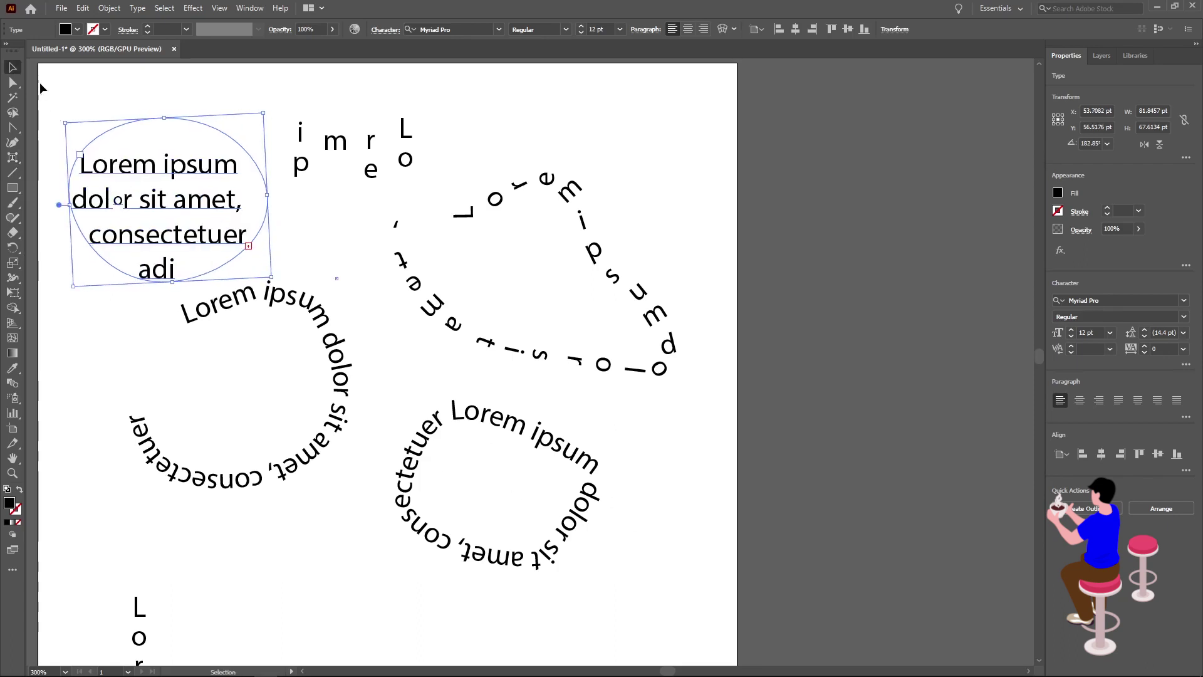
{"action": "left_click", "coordinate": [90, 94]}
{"action": "key", "text": "a"}
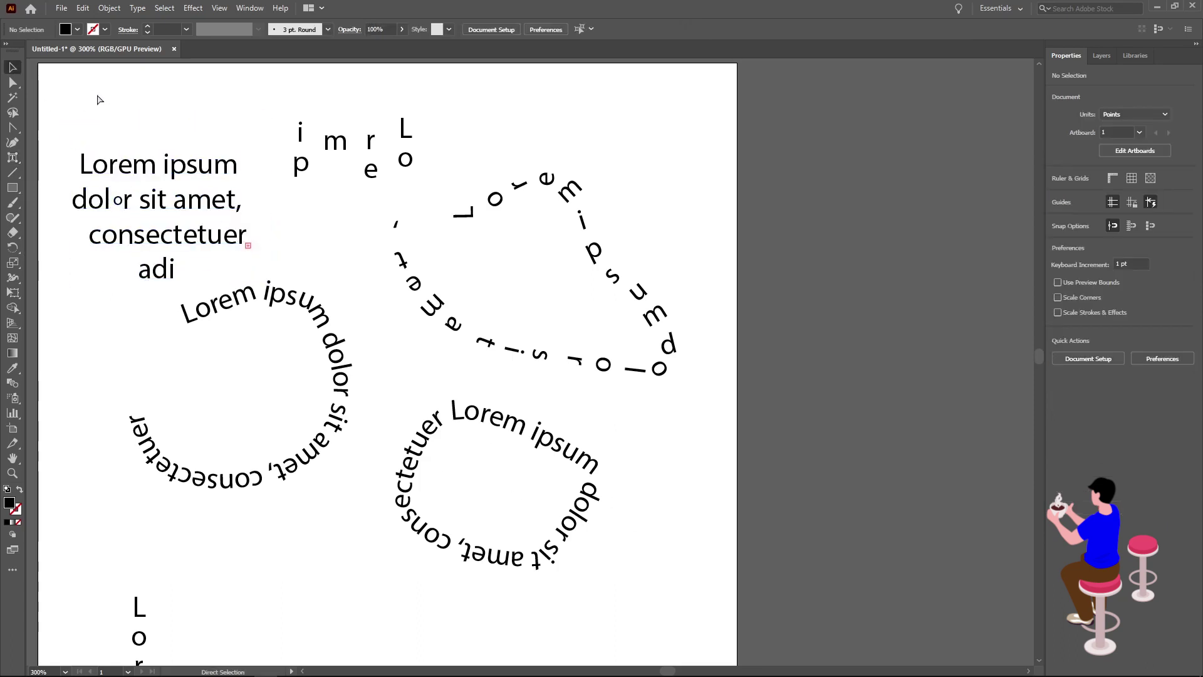
{"action": "key", "text": "ctrl+a"}
Delete all the text objects from the artboard
{"action": "key", "text": "v"}
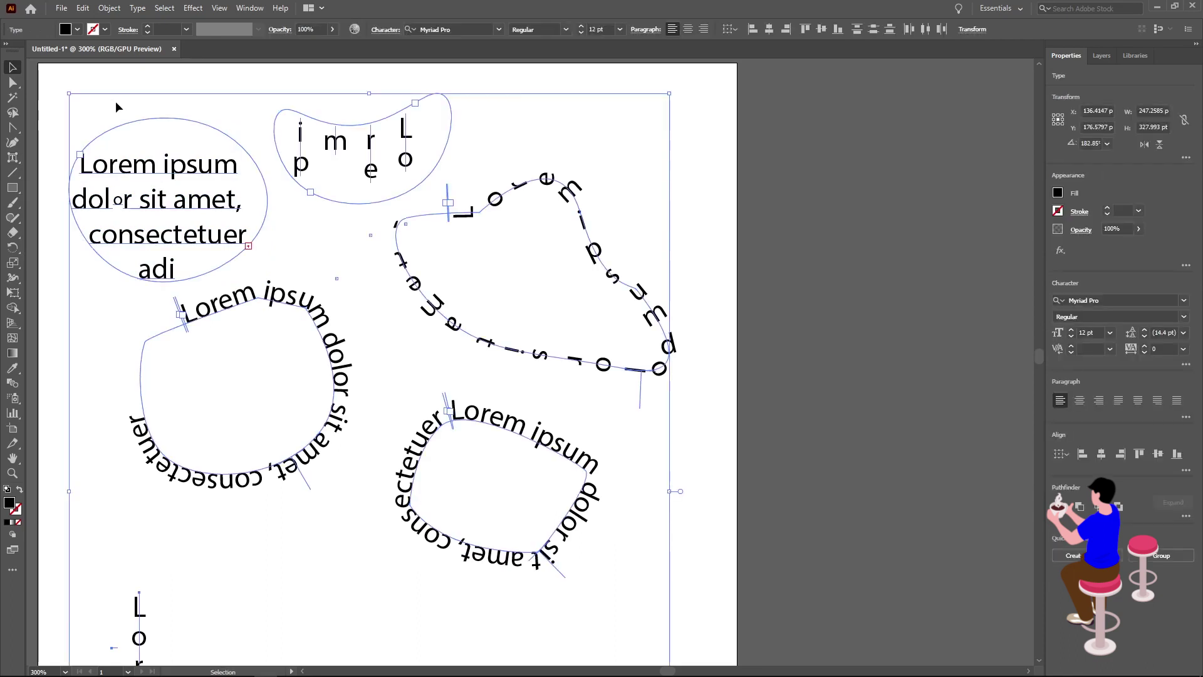
{"action": "key", "text": "Delete"}
{"action": "scroll", "coordinate": [44, 129], "scroll_direction": "up", "scroll_amount": 2}
{"action": "scroll", "coordinate": [83, 167], "scroll_direction": "up", "scroll_amount": 2}
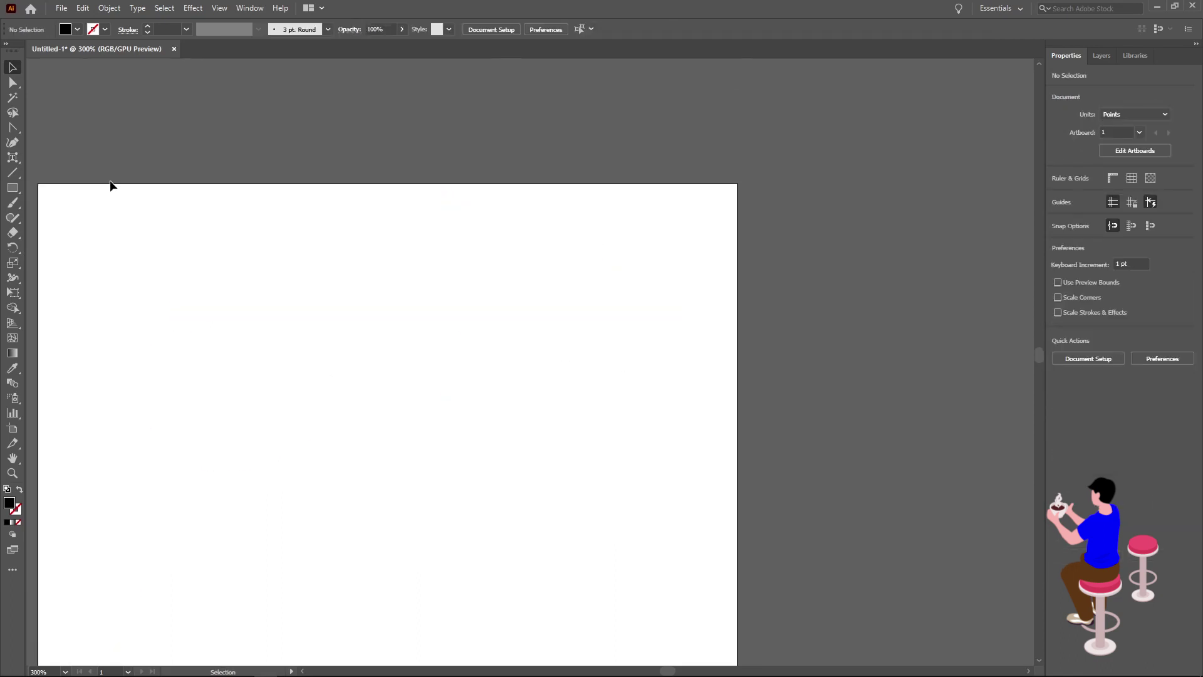
{"action": "scroll", "coordinate": [96, 221], "scroll_direction": "down", "scroll_amount": 1}
{"action": "scroll", "coordinate": [96, 227], "scroll_direction": "down", "scroll_amount": 1}
{"action": "scroll", "coordinate": [81, 219], "scroll_direction": "down", "scroll_amount": 1}
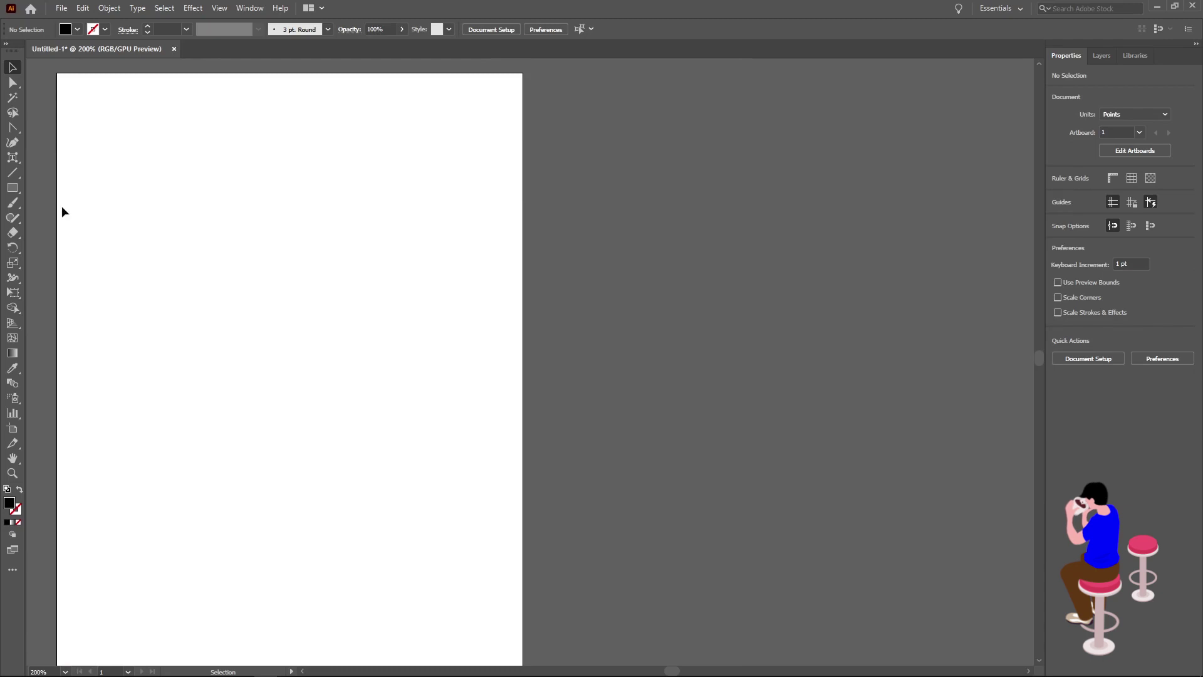
Draw three straight line segments across the upper part of the page
{"action": "left_click", "coordinate": [13, 173]}
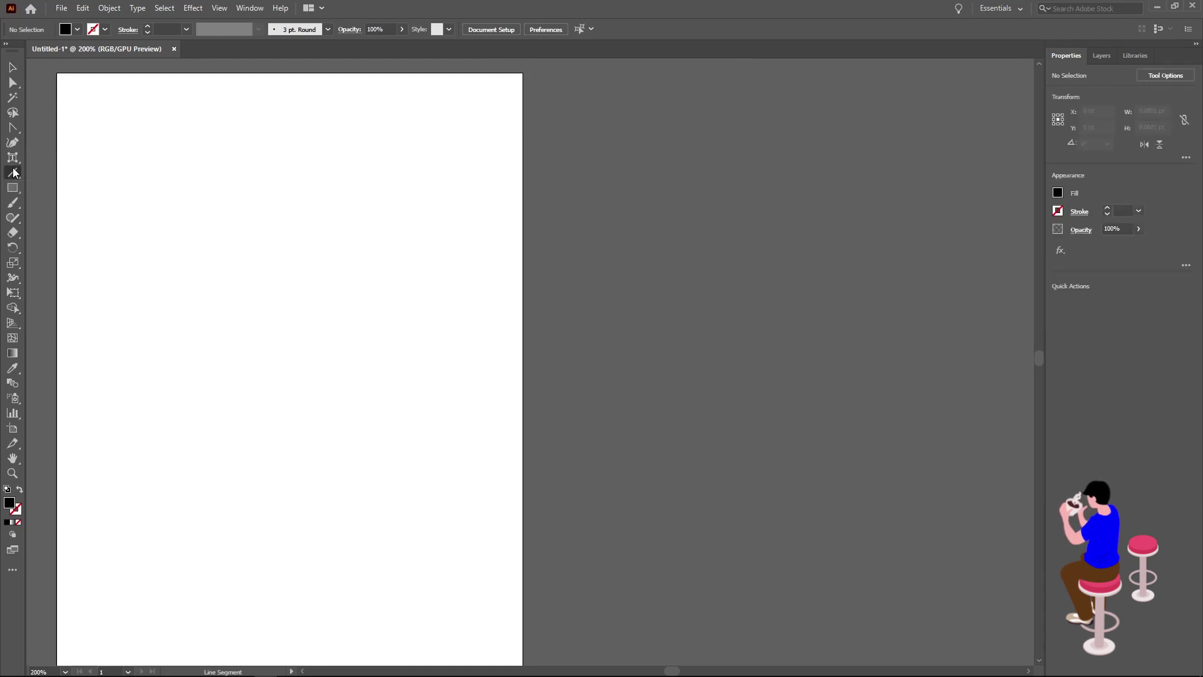
{"action": "left_click", "coordinate": [39, 171]}
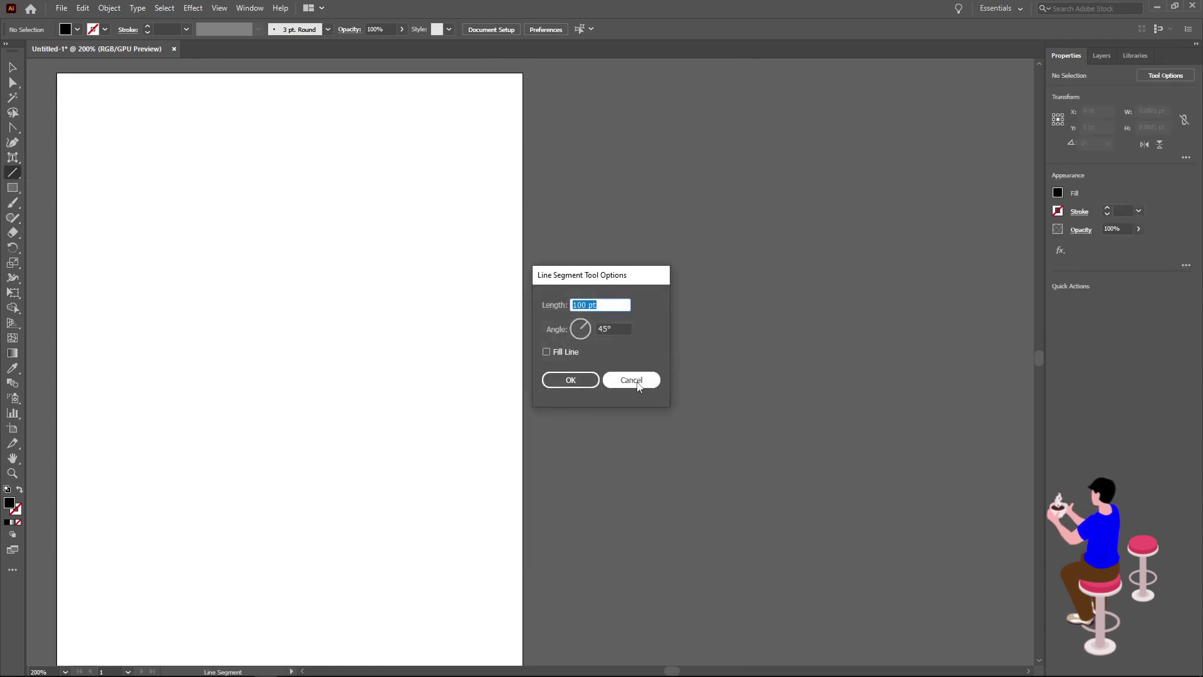
{"action": "left_click", "coordinate": [631, 384]}
{"action": "left_click", "coordinate": [12, 67]}
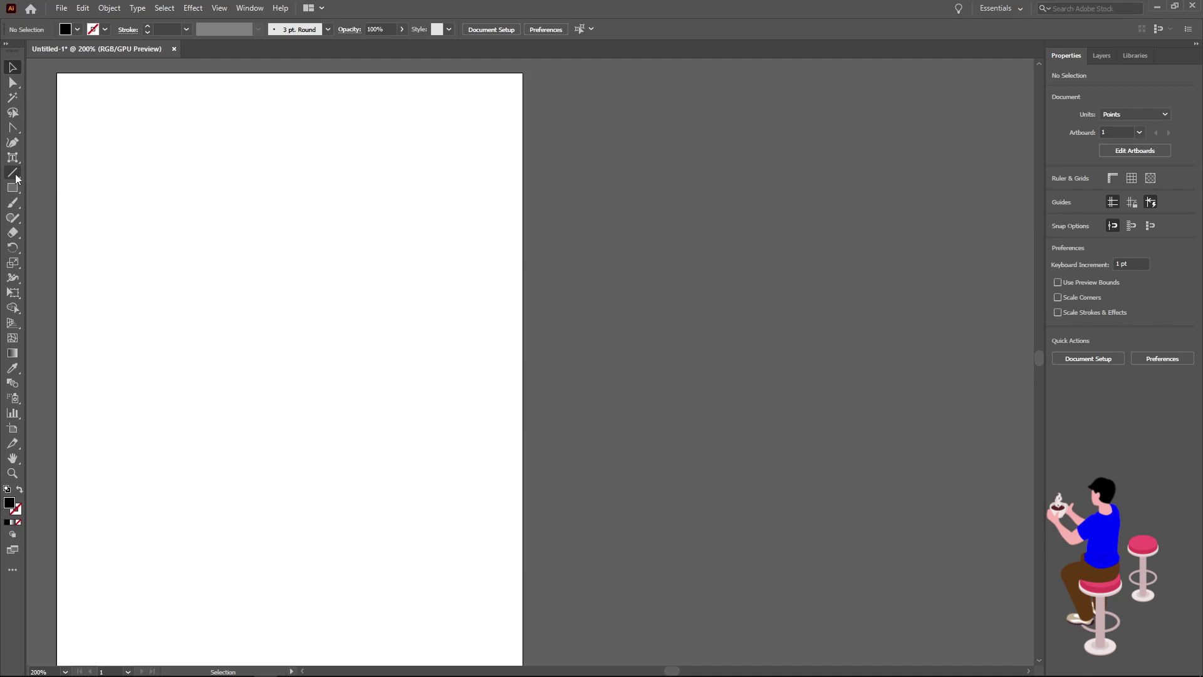
{"action": "left_click", "coordinate": [16, 178]}
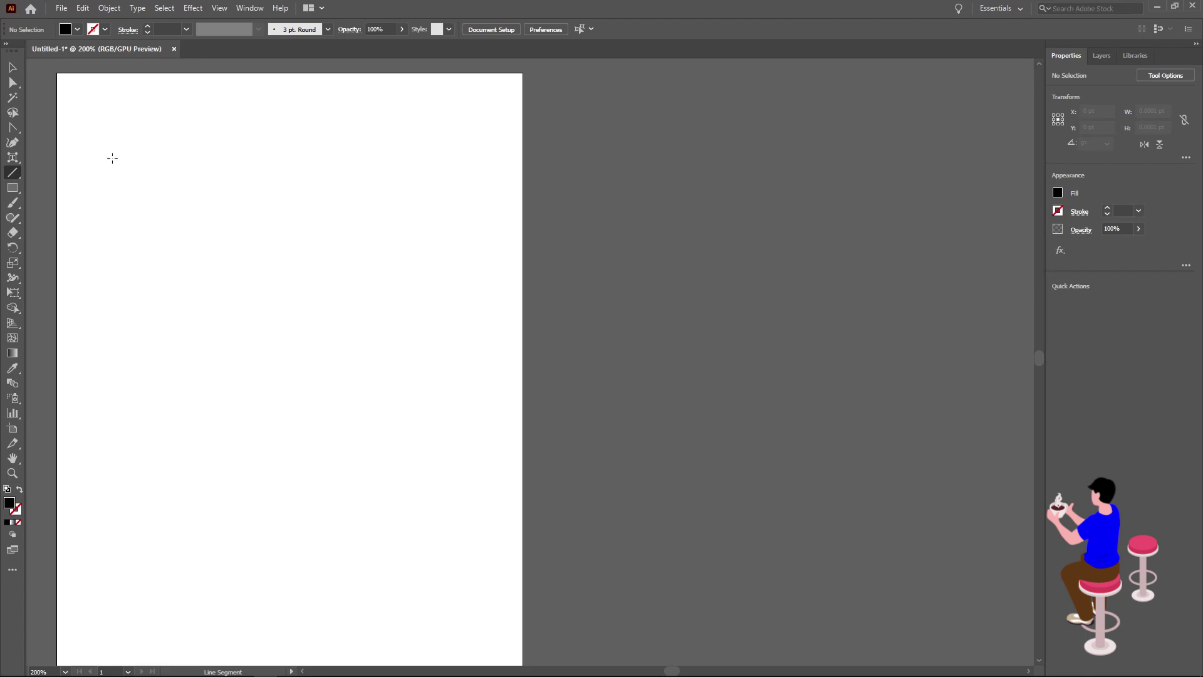
{"action": "left_click_drag", "start_coordinate": [111, 151], "coordinate": [291, 277]}
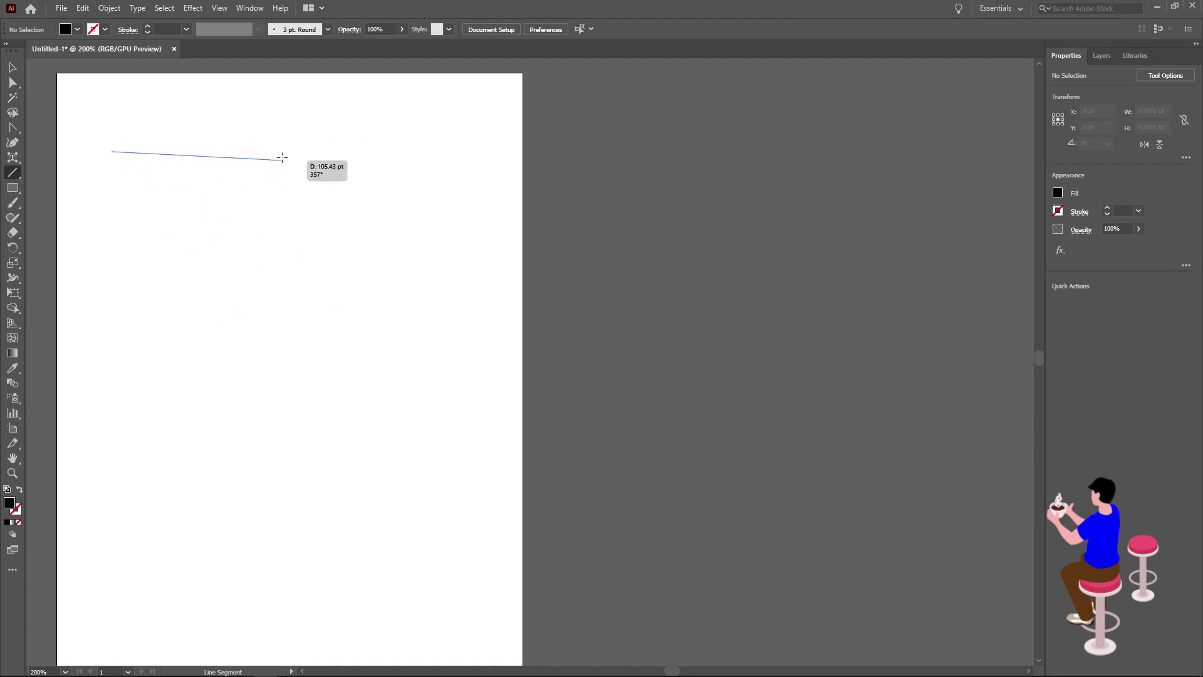
{"action": "left_click_drag", "start_coordinate": [290, 277], "coordinate": [455, 152]}
{"action": "left_click_drag", "start_coordinate": [235, 211], "coordinate": [454, 180]}
{"action": "left_click_drag", "start_coordinate": [210, 229], "coordinate": [428, 301]}
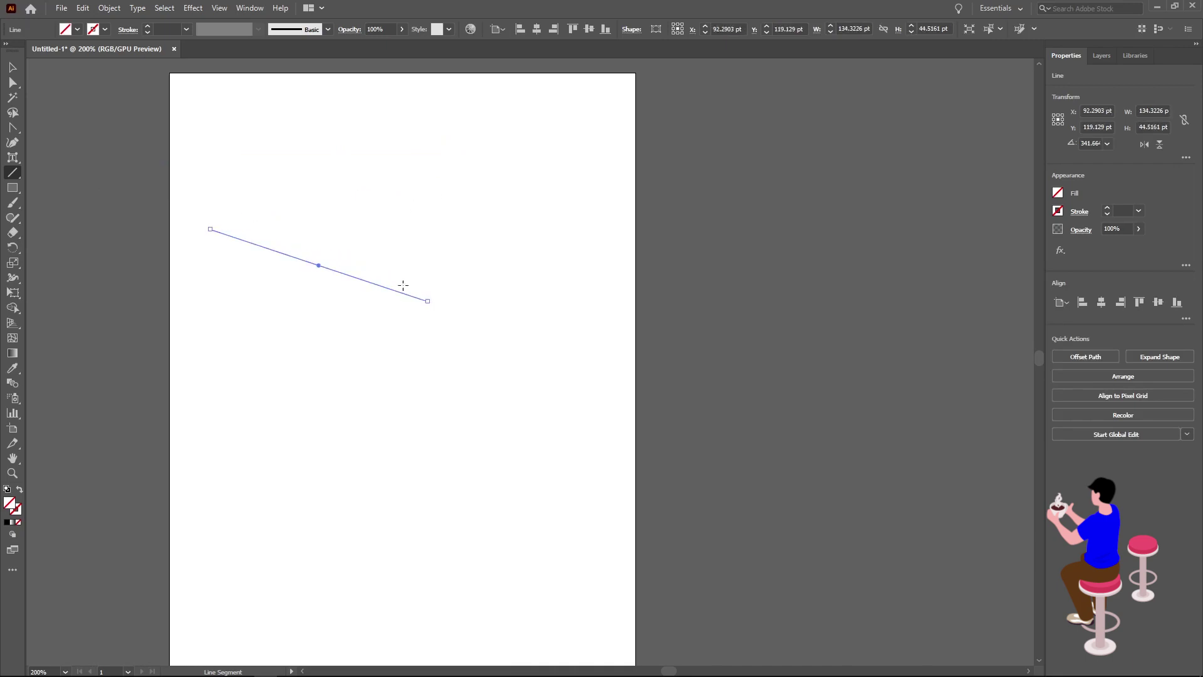
Give the lines a black 0.5 pt stroke and move the diagonal line to the page top
{"action": "left_click", "coordinate": [147, 28]}
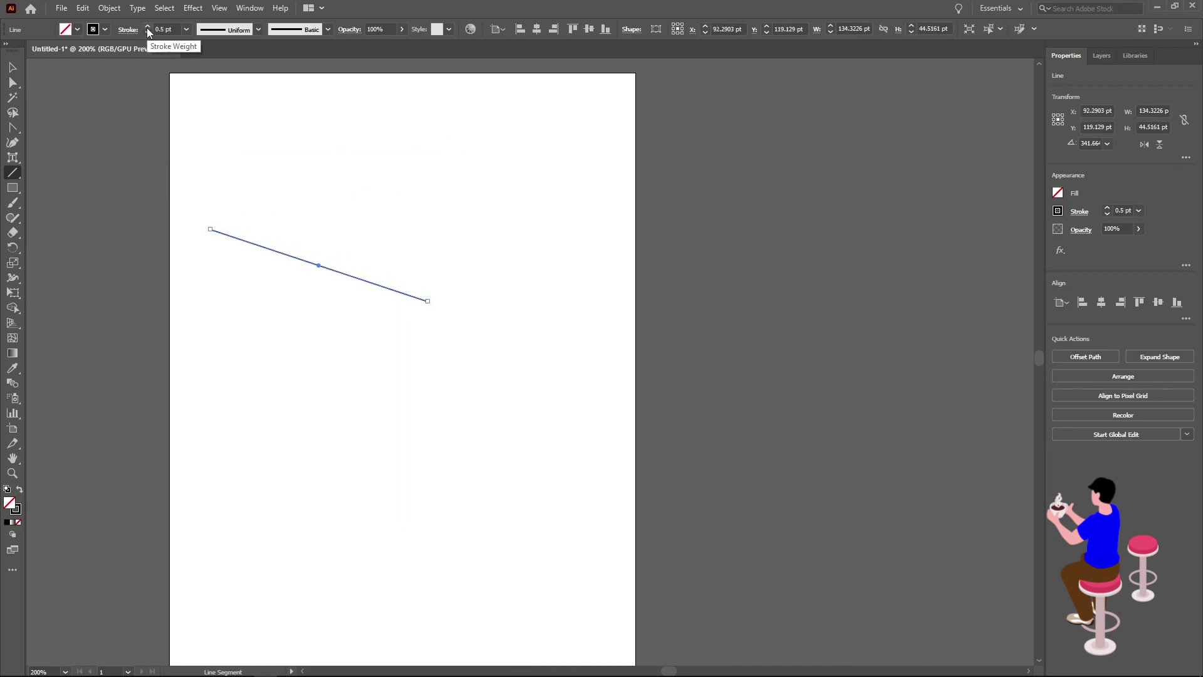
{"action": "left_click", "coordinate": [13, 67]}
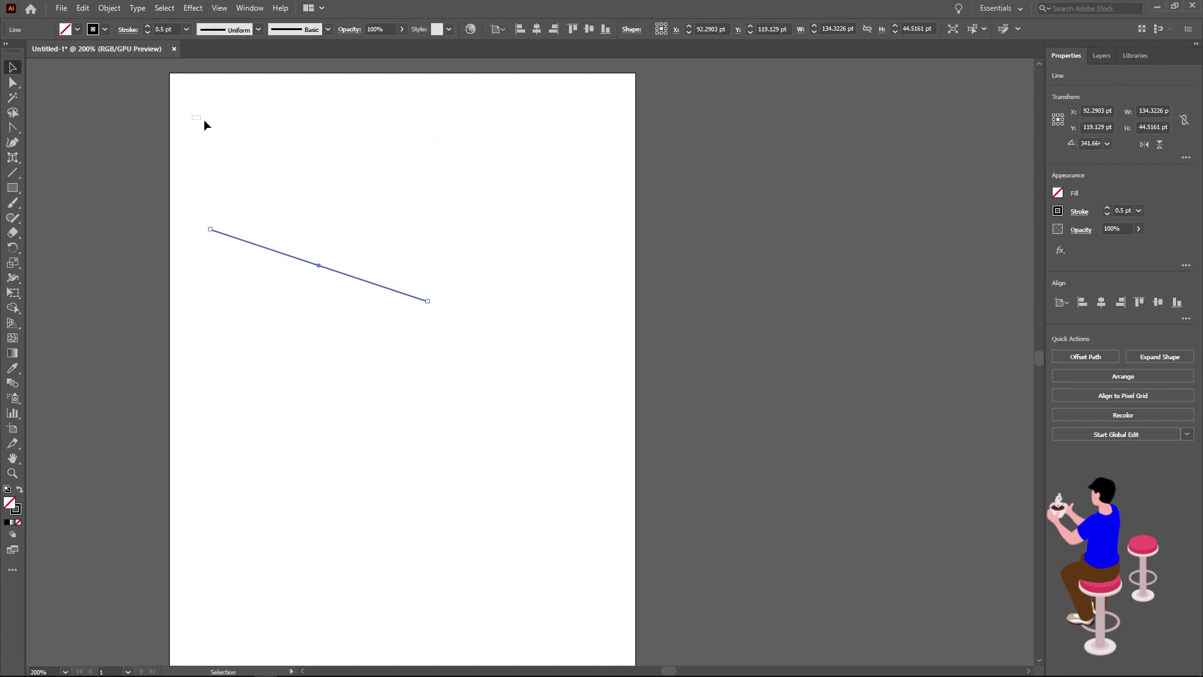
{"action": "left_click_drag", "start_coordinate": [193, 115], "coordinate": [416, 222]}
{"action": "left_click", "coordinate": [148, 25]}
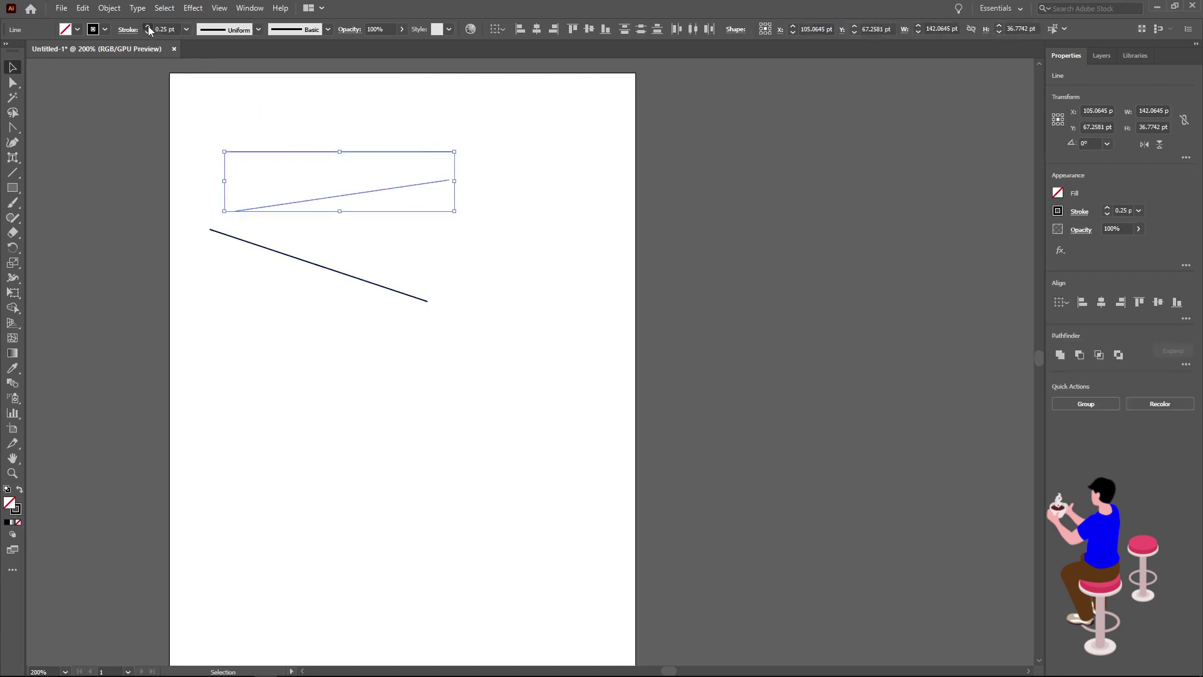
{"action": "left_click", "coordinate": [186, 109]}
{"action": "left_click_drag", "start_coordinate": [365, 280], "coordinate": [482, 136]}
{"action": "left_click", "coordinate": [314, 293]}
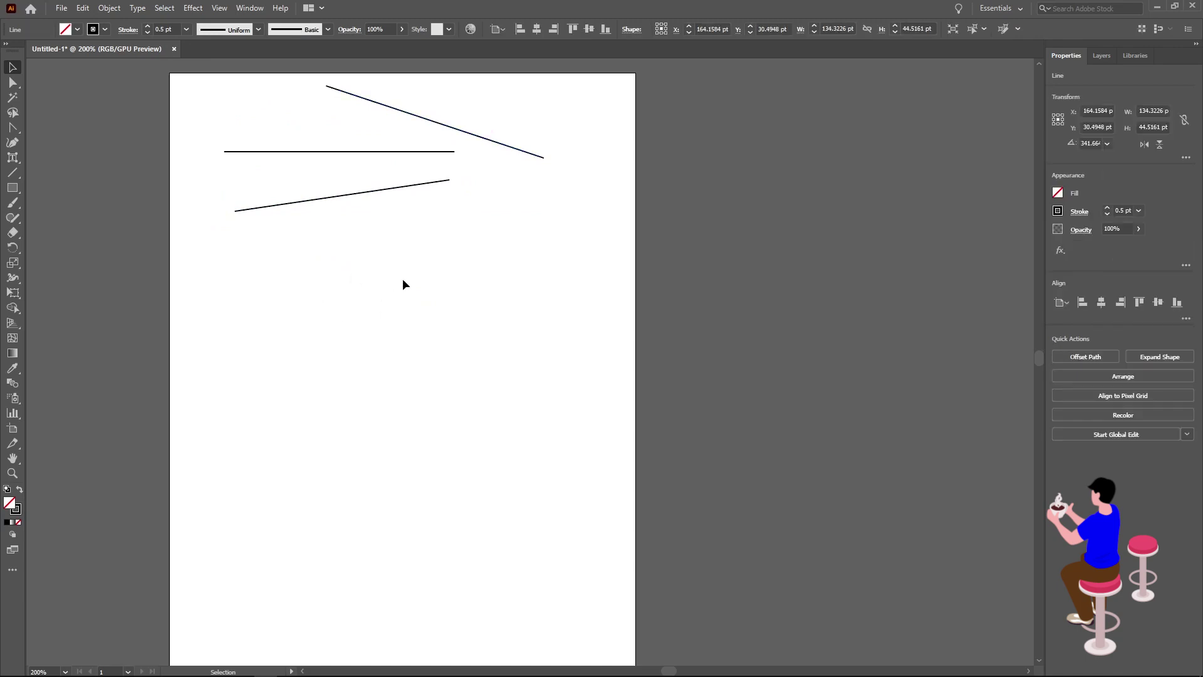
{"action": "left_click", "coordinate": [12, 172]}
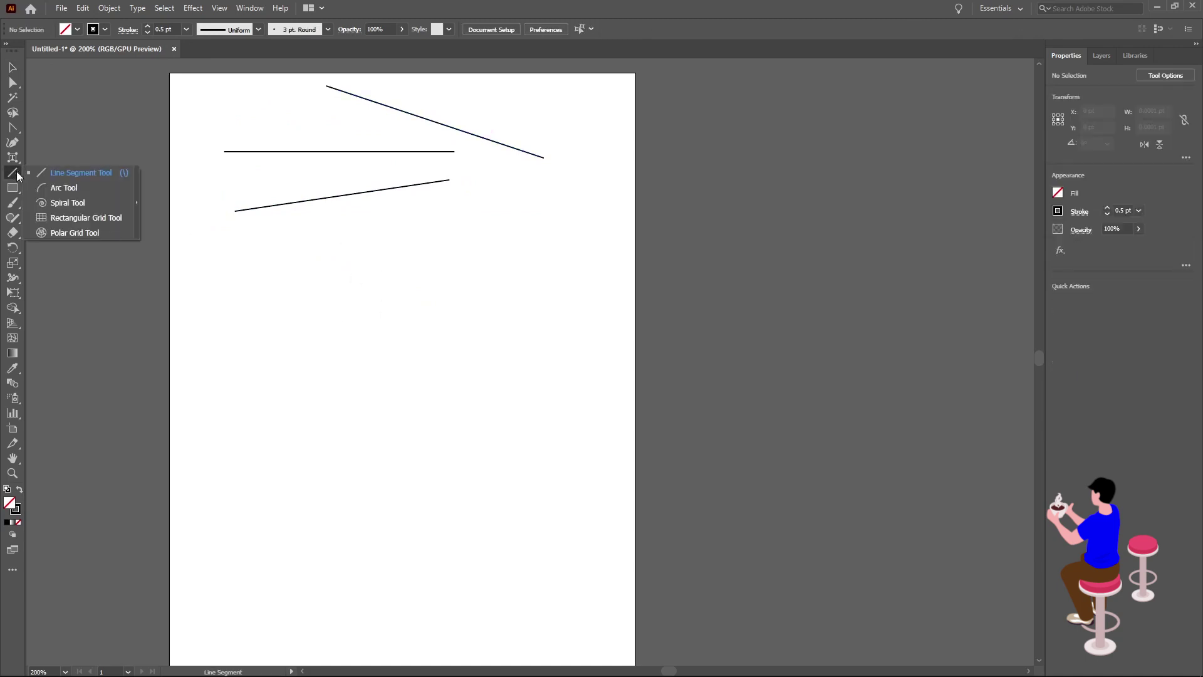
Draw two arcs below the straight lines, the second one flatter
{"action": "left_click", "coordinate": [86, 188]}
{"action": "left_click", "coordinate": [209, 269]}
{"action": "left_click", "coordinate": [690, 408]}
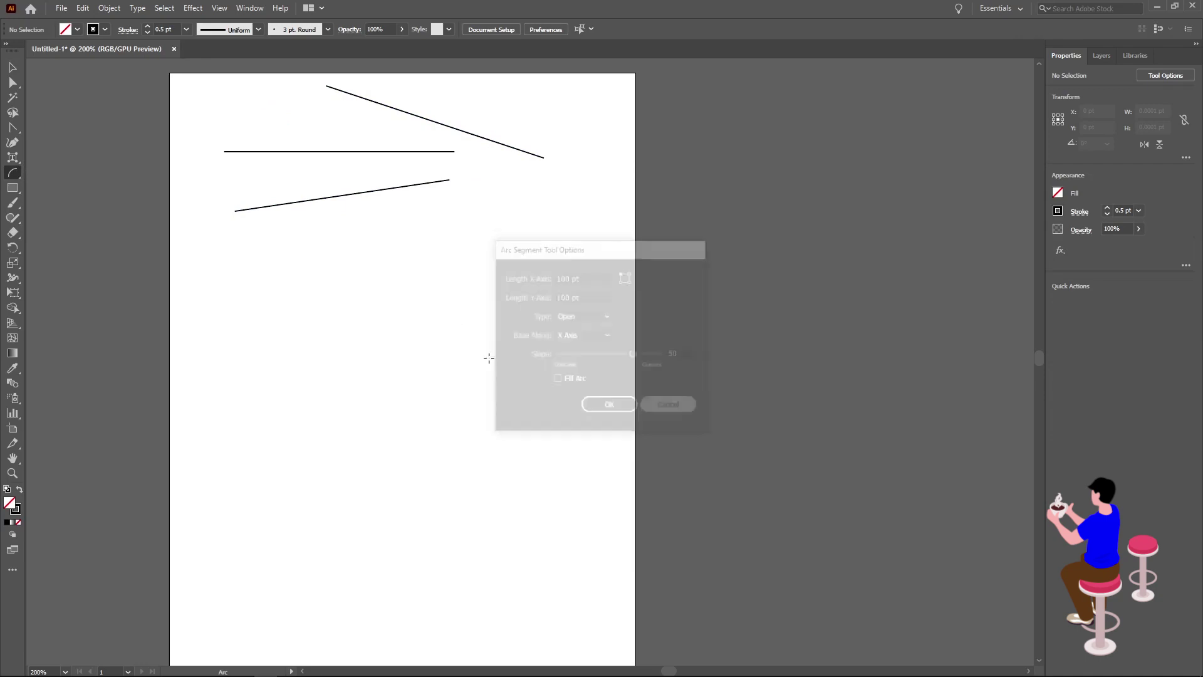
{"action": "left_click_drag", "start_coordinate": [203, 274], "coordinate": [437, 197]}
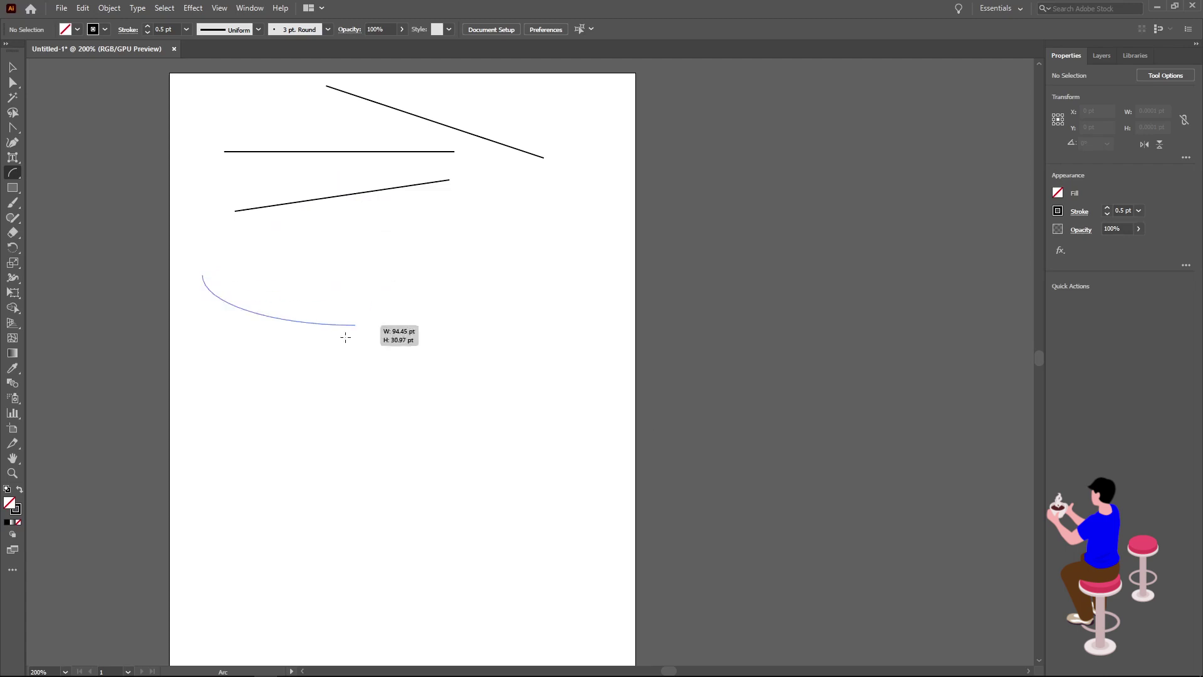
{"action": "left_click_drag", "start_coordinate": [438, 197], "coordinate": [389, 216]}
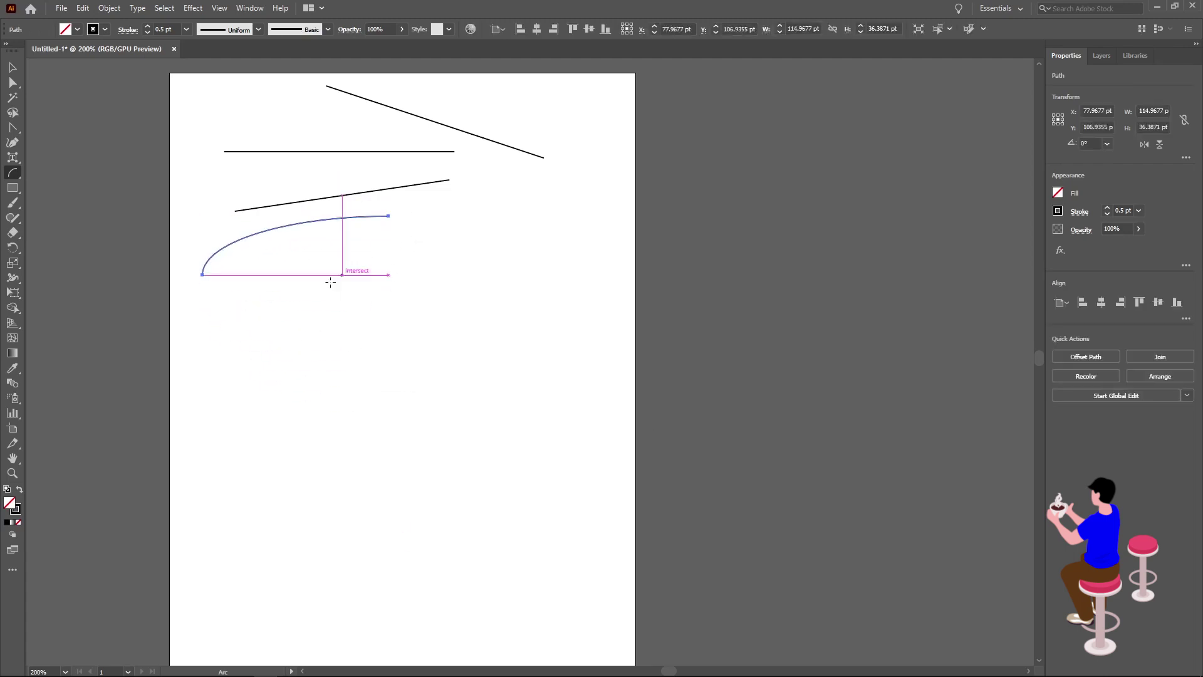
{"action": "left_click_drag", "start_coordinate": [212, 302], "coordinate": [430, 294]}
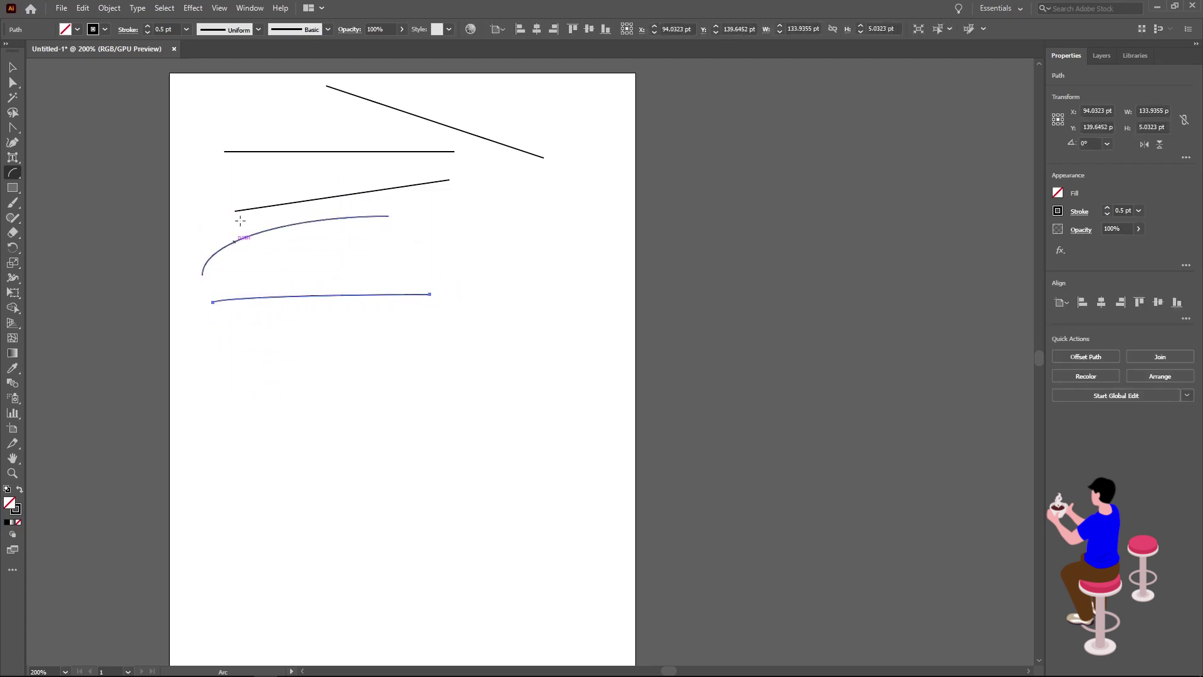
Draw a small spiral to the right of the lines
{"action": "left_click", "coordinate": [9, 178]}
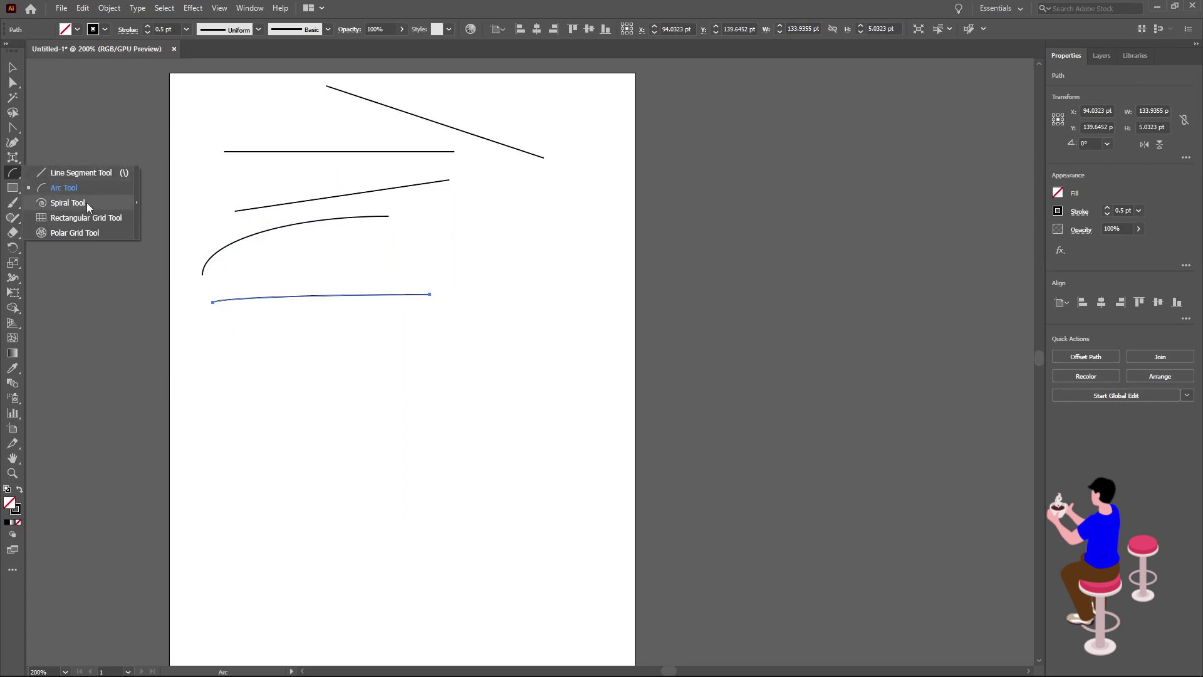
{"action": "left_click", "coordinate": [67, 203]}
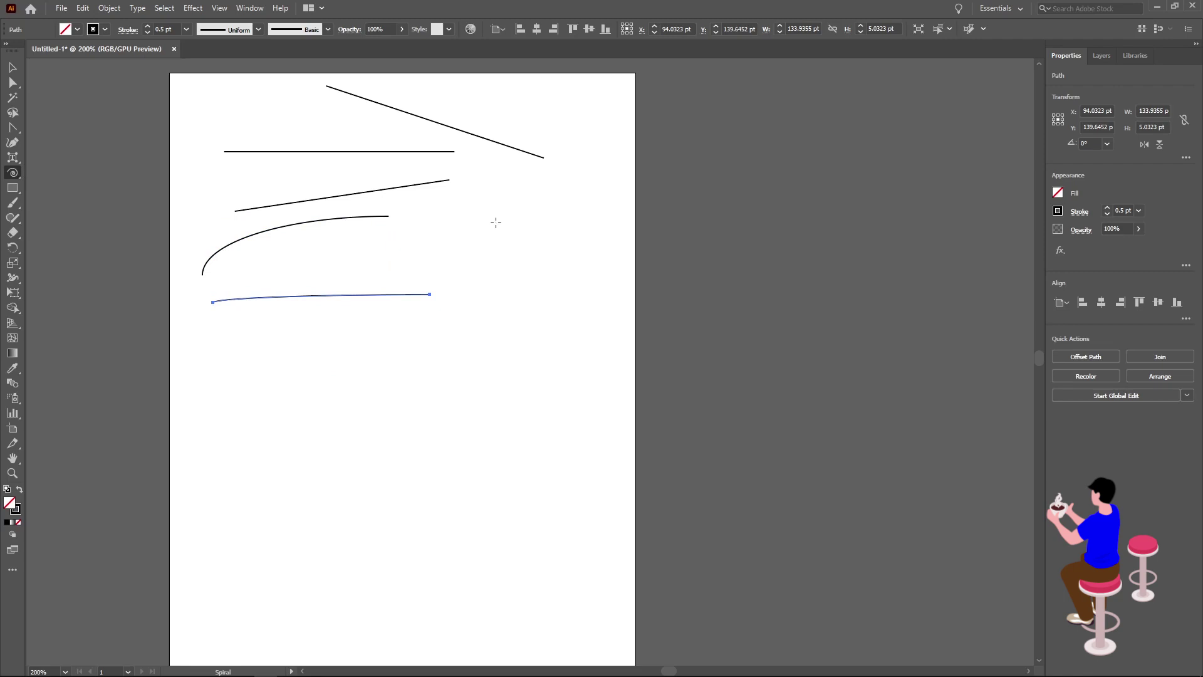
{"action": "mouse_move", "coordinate": [485, 225]}
{"action": "left_mouse_down"}
{"action": "mouse_move", "coordinate": [439, 268]}
{"action": "mouse_move", "coordinate": [537, 237]}
{"action": "left_mouse_up"}
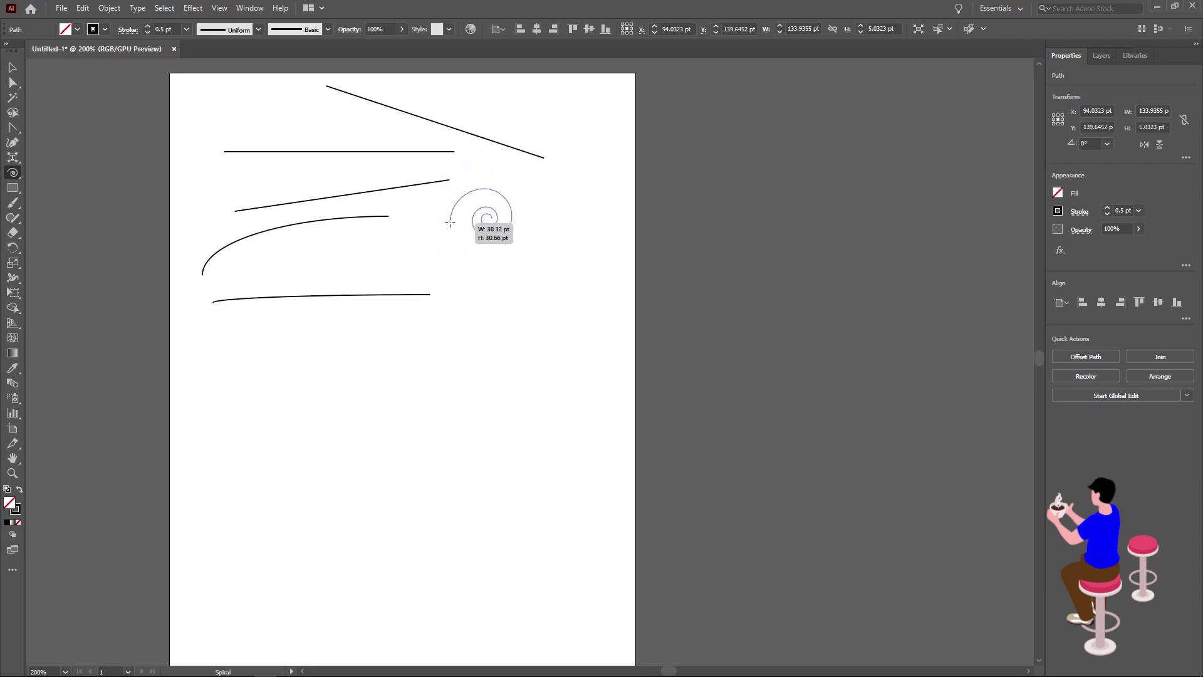
{"action": "left_click_drag", "start_coordinate": [537, 238], "coordinate": [521, 239]}
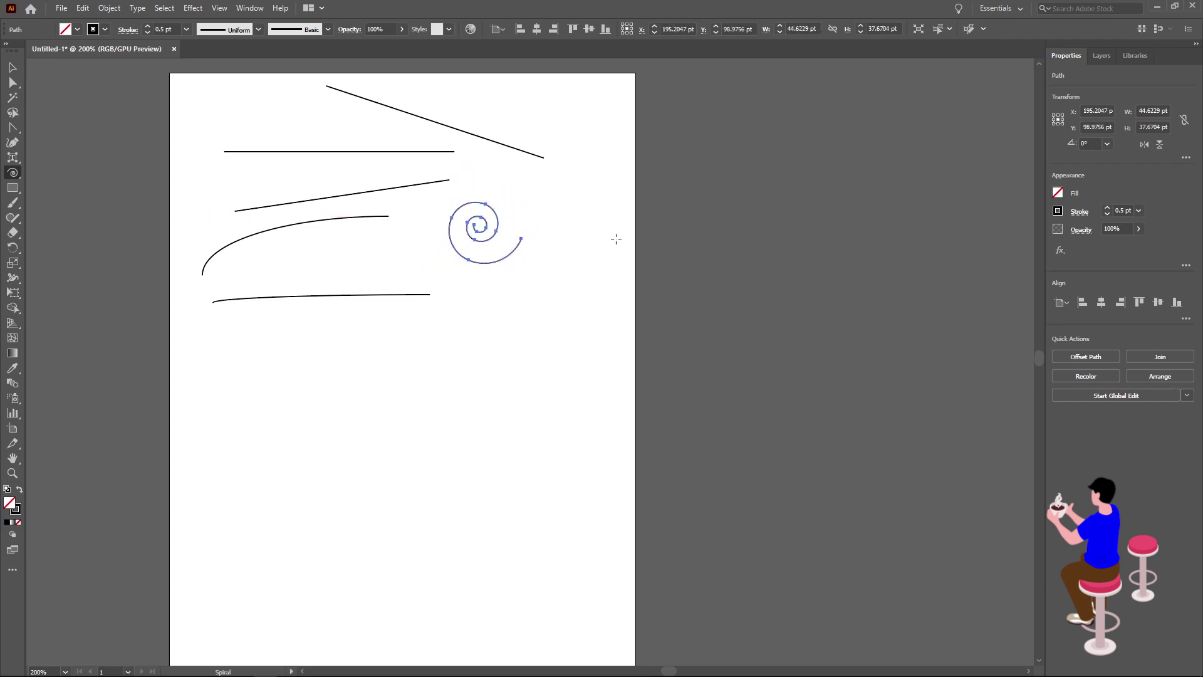
{"action": "left_click", "coordinate": [13, 172]}
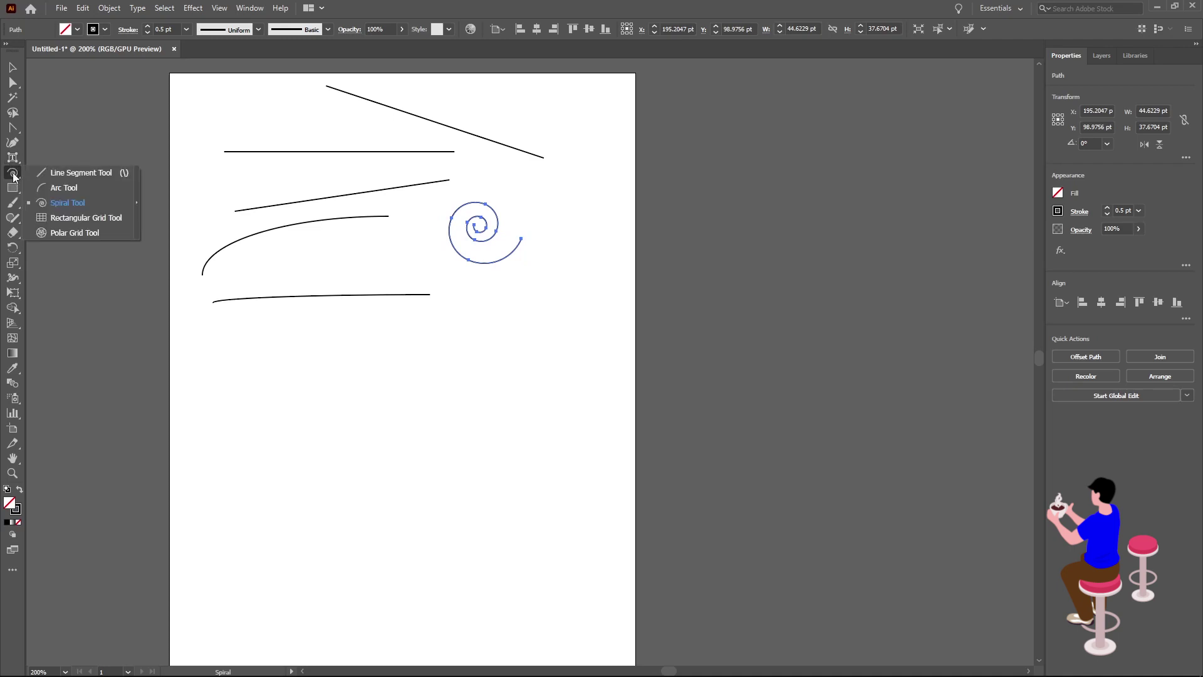
Draw a wide, short rectangular grid below the lines and spiral
{"action": "left_click", "coordinate": [78, 218]}
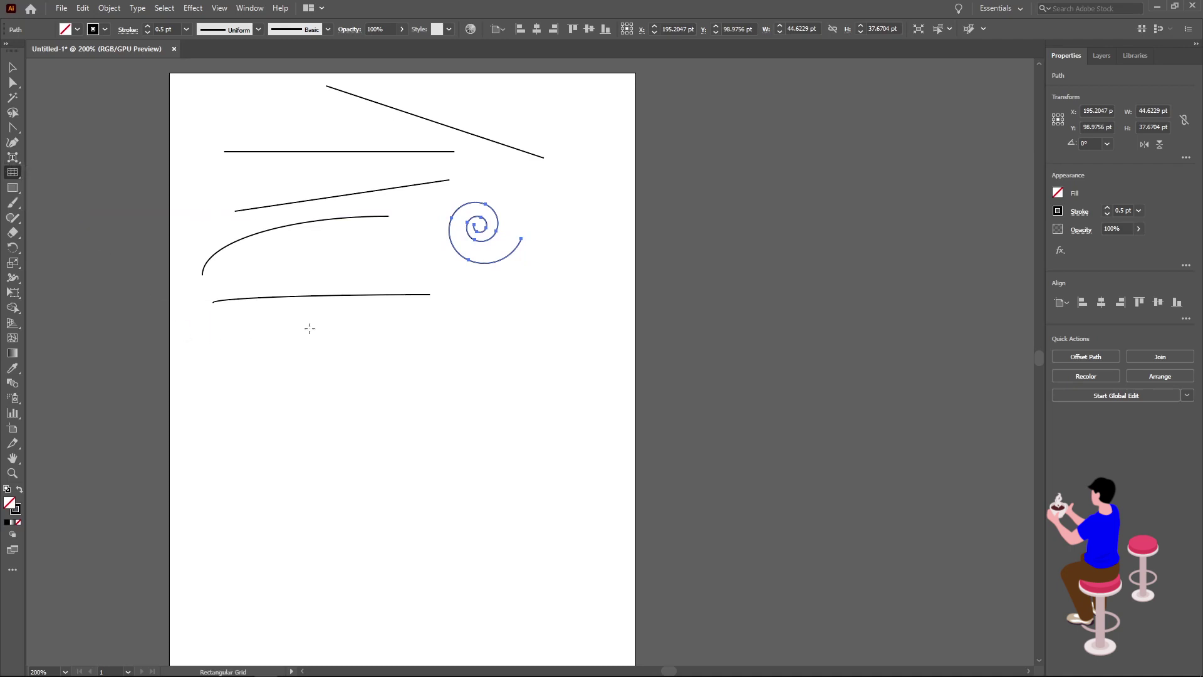
{"action": "left_click", "coordinate": [13, 174]}
{"action": "mouse_move", "coordinate": [262, 323]}
{"action": "left_mouse_down"}
{"action": "mouse_move", "coordinate": [527, 405]}
{"action": "mouse_move", "coordinate": [510, 465]}
{"action": "left_mouse_up"}
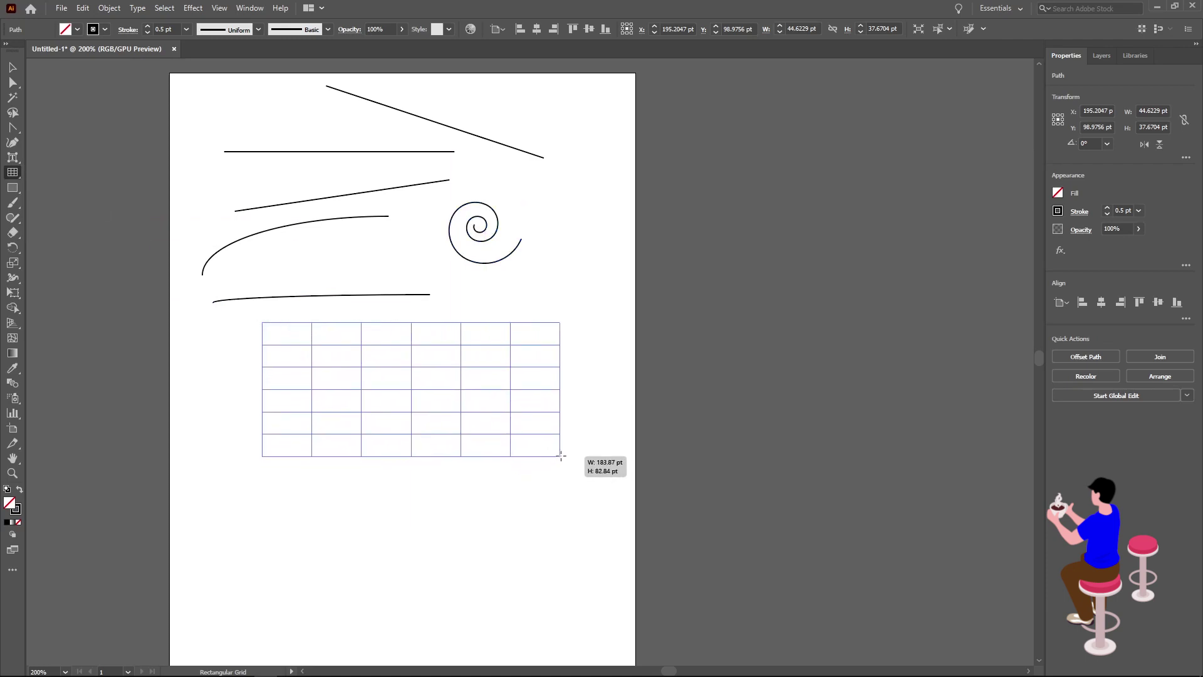
{"action": "left_click_drag", "start_coordinate": [509, 466], "coordinate": [576, 432]}
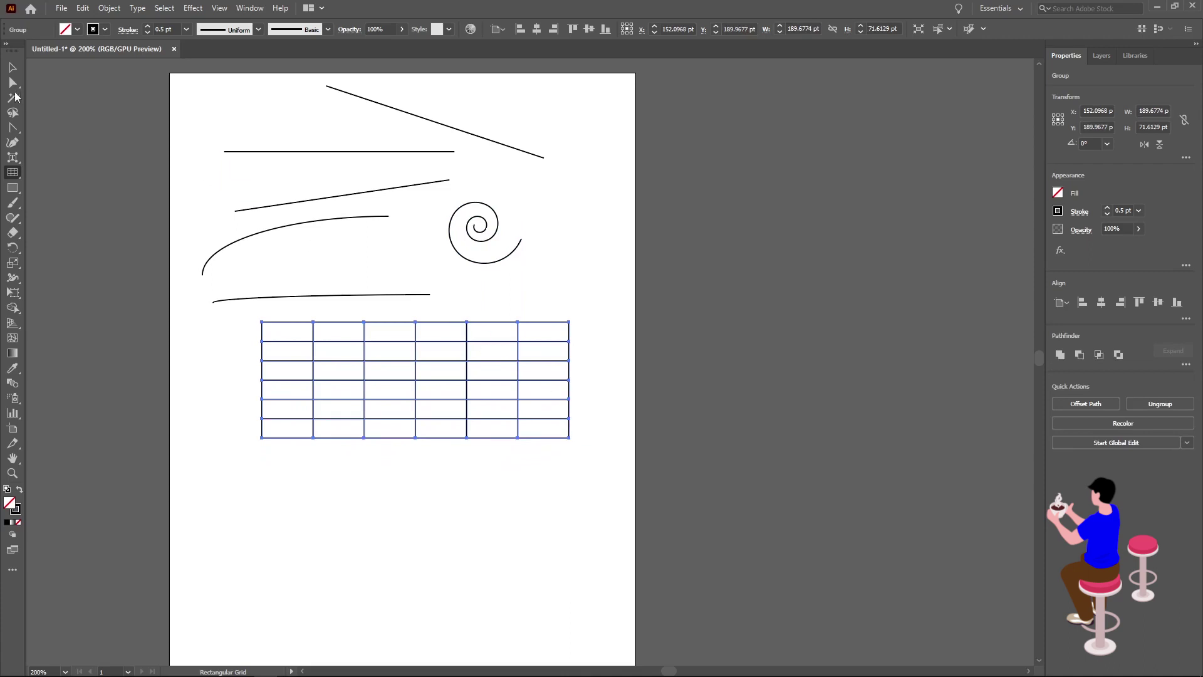
Add a round polar grid and a flattened polar grid beneath the rectangular grid
{"action": "left_click", "coordinate": [12, 174]}
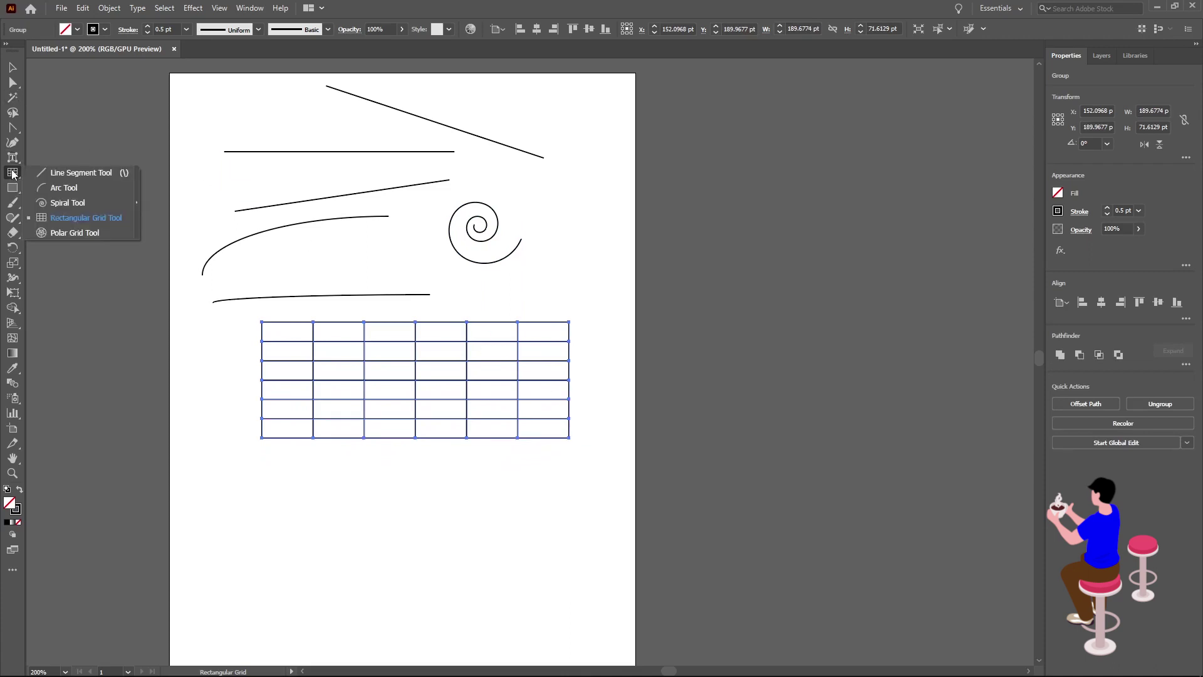
{"action": "left_click", "coordinate": [79, 233]}
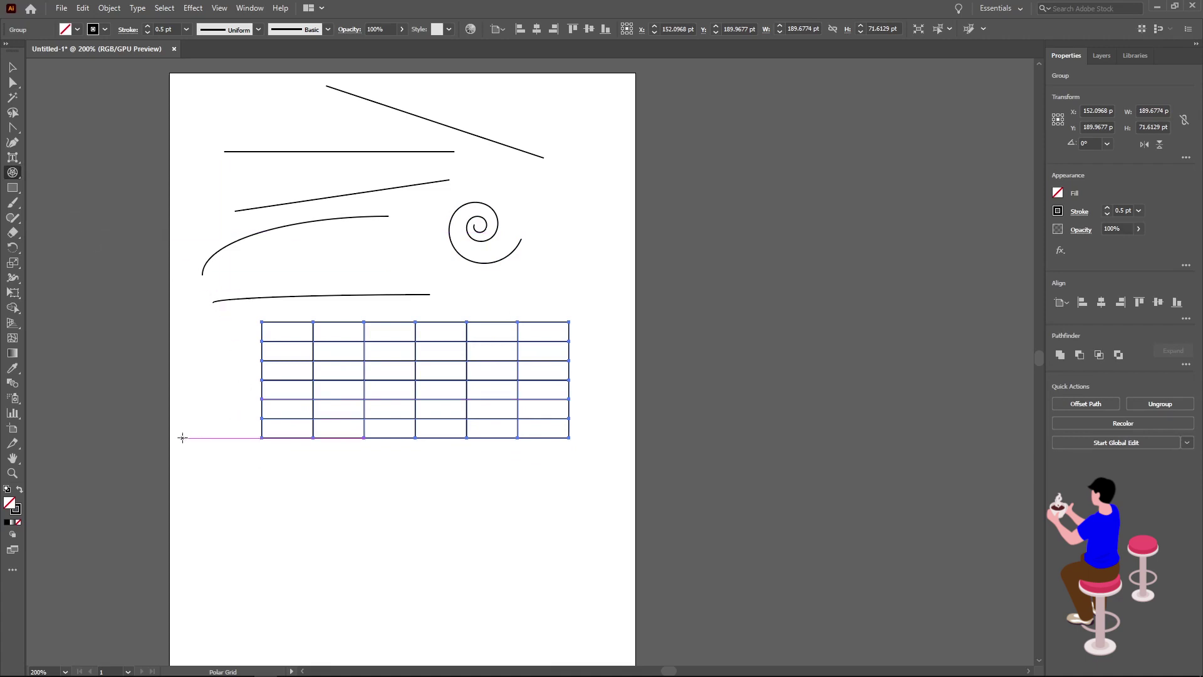
{"action": "mouse_move", "coordinate": [247, 508]}
{"action": "left_mouse_down"}
{"action": "mouse_move", "coordinate": [356, 614]}
{"action": "mouse_move", "coordinate": [351, 605]}
{"action": "left_mouse_up"}
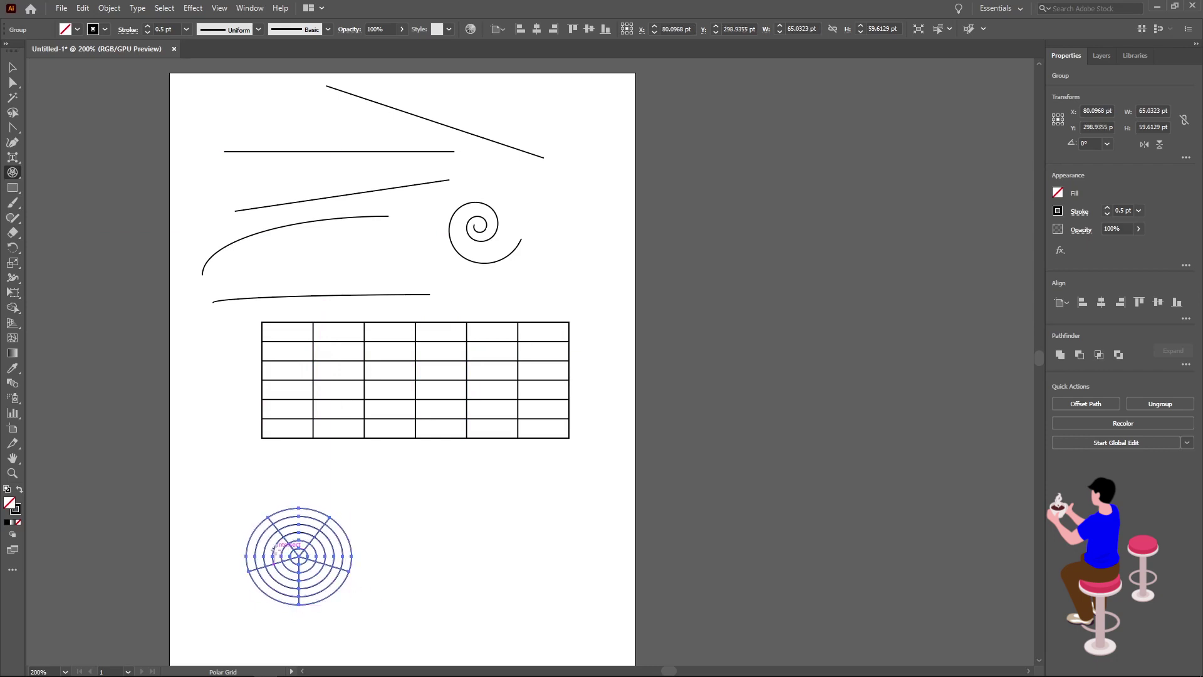
{"action": "mouse_move", "coordinate": [298, 525]}
{"action": "left_mouse_down"}
{"action": "mouse_move", "coordinate": [312, 509]}
{"action": "mouse_move", "coordinate": [462, 504]}
{"action": "mouse_move", "coordinate": [508, 556]}
{"action": "left_mouse_up"}
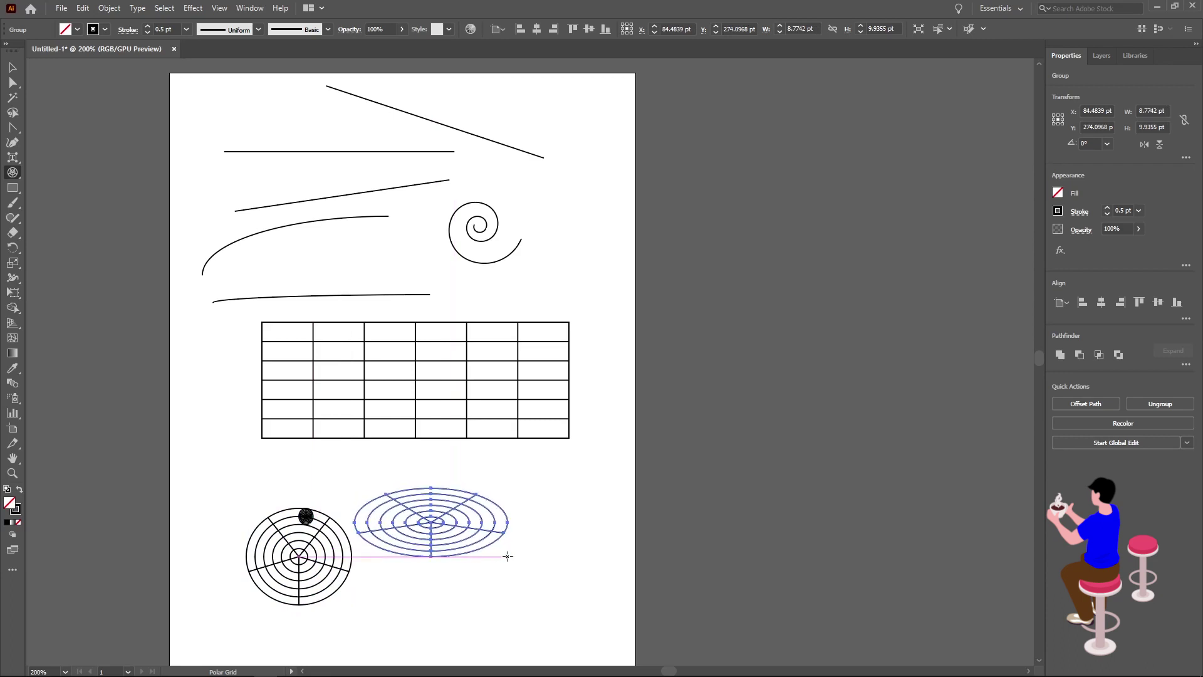
{"action": "scroll", "coordinate": [287, 376], "scroll_direction": "down", "scroll_amount": 1}
{"action": "scroll", "coordinate": [283, 383], "scroll_direction": "down", "scroll_amount": 2}
{"action": "scroll", "coordinate": [283, 383], "scroll_direction": "down", "scroll_amount": 2}
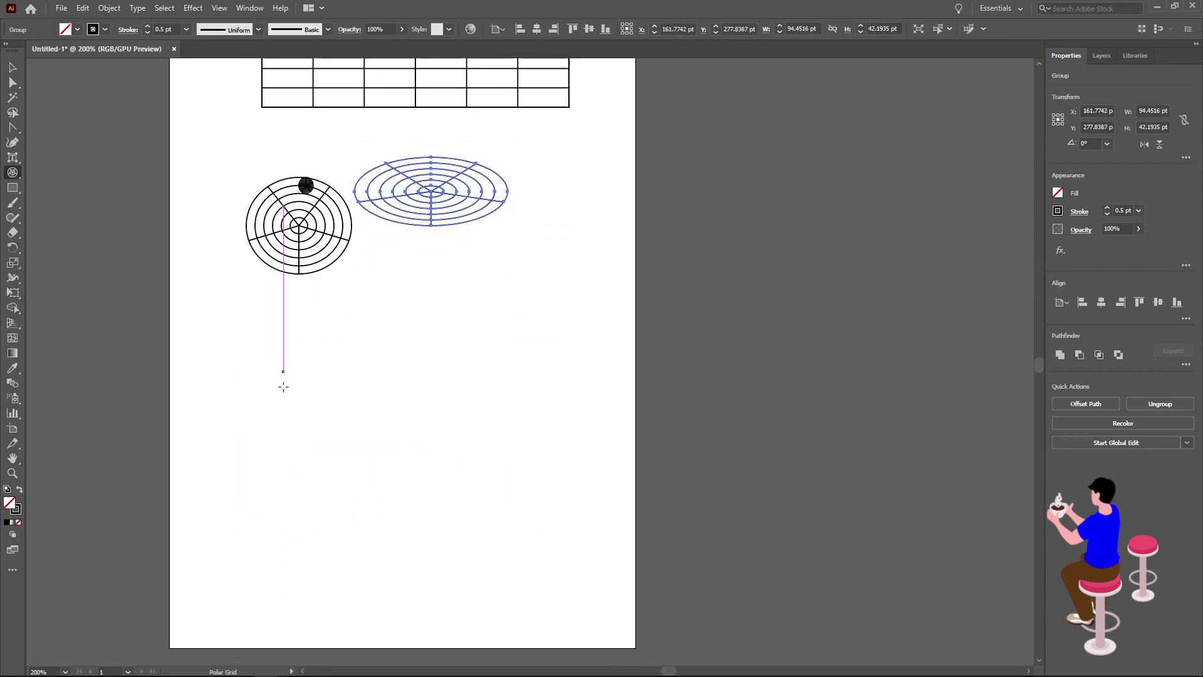
{"action": "scroll", "coordinate": [279, 344], "scroll_direction": "up", "scroll_amount": 1}
{"action": "scroll", "coordinate": [287, 336], "scroll_direction": "up", "scroll_amount": 3}
{"action": "scroll", "coordinate": [311, 329], "scroll_direction": "up", "scroll_amount": 1}
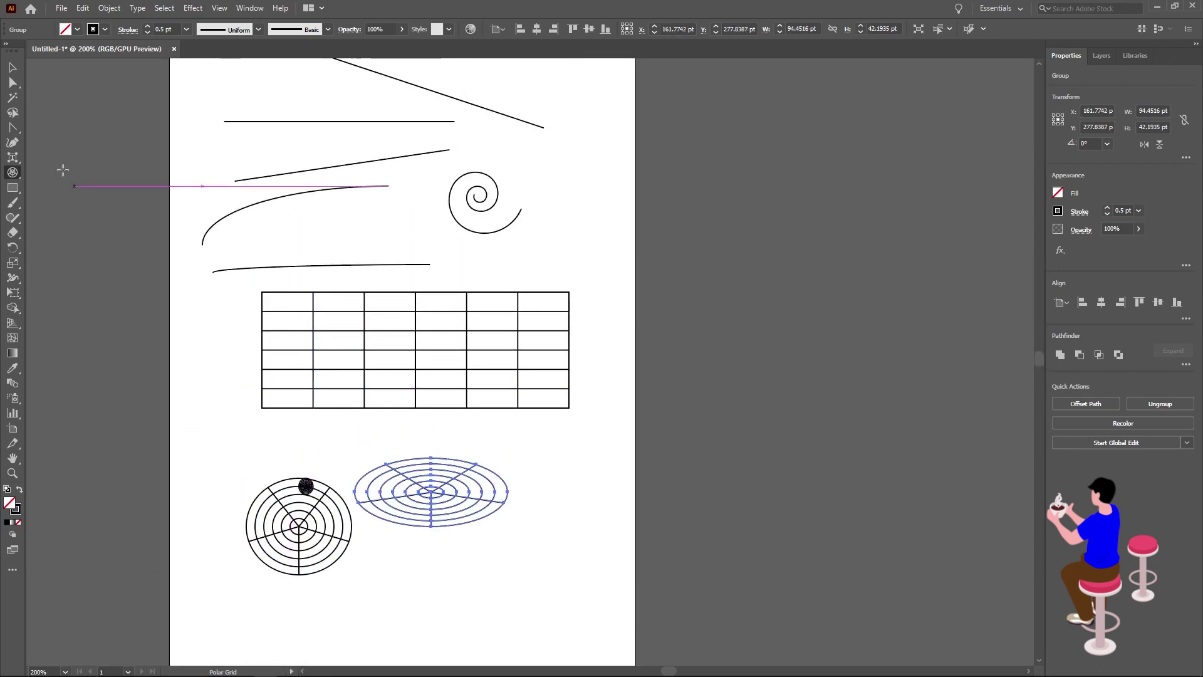
{"action": "right_click", "coordinate": [14, 174]}
Select and delete all the practice drawings on the artboard
{"action": "key", "text": "ctrl+a"}
{"action": "key", "text": "Delete"}
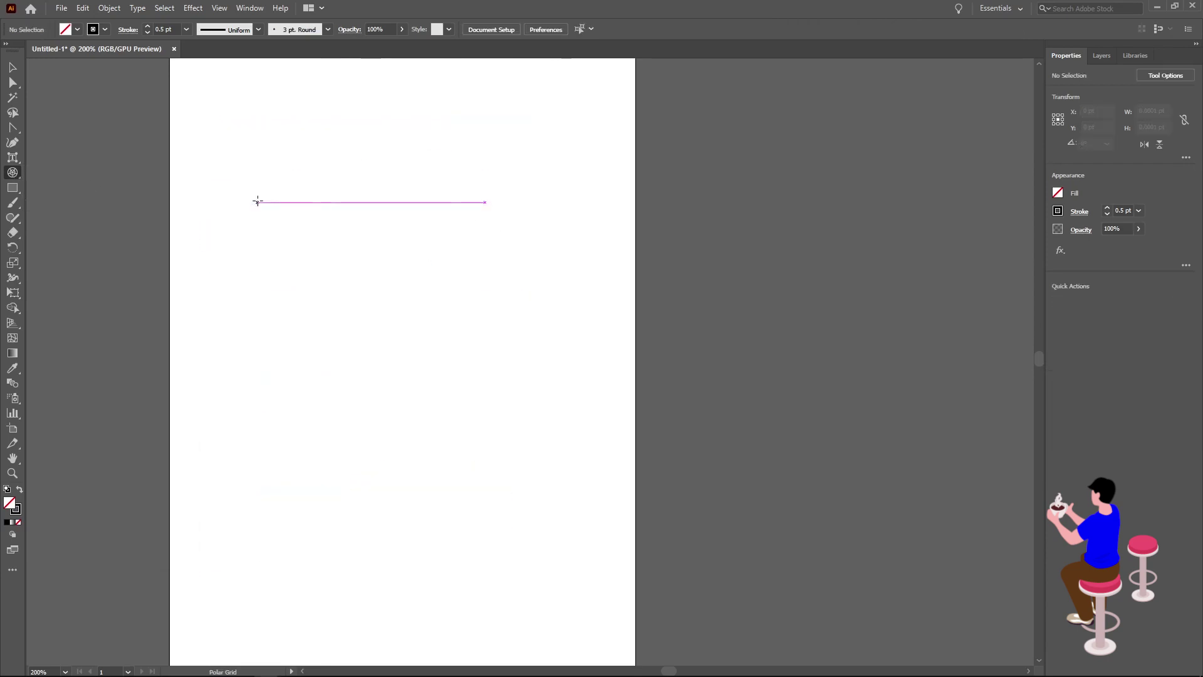
{"action": "scroll", "coordinate": [125, 199], "scroll_direction": "up", "scroll_amount": 1}
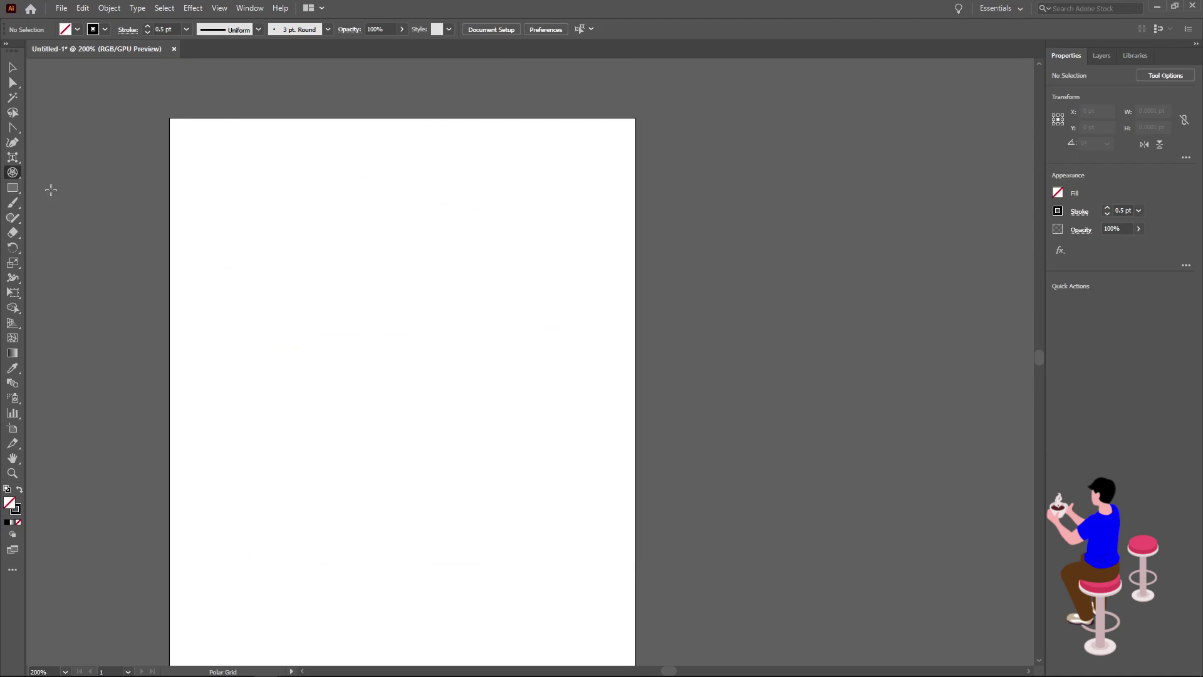
Draw two red-filled rectangles near the top of the page
{"action": "left_click", "coordinate": [13, 191]}
{"action": "left_click_drag", "start_coordinate": [204, 163], "coordinate": [337, 250]}
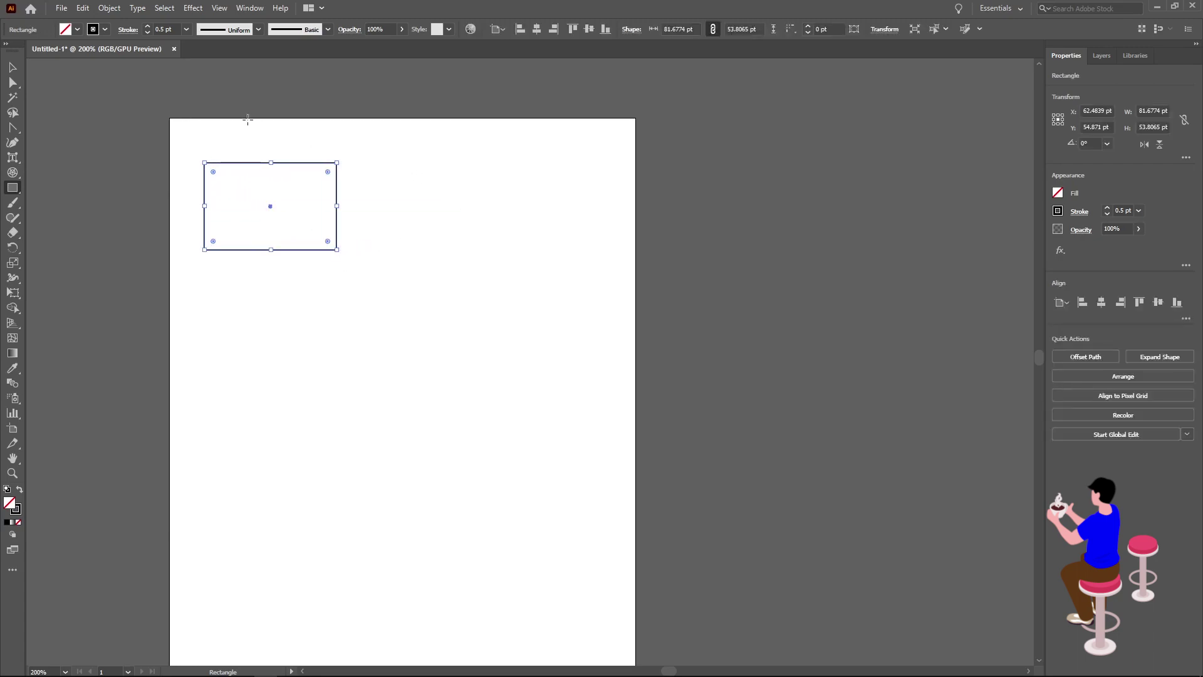
{"action": "left_click", "coordinate": [76, 30]}
{"action": "left_click", "coordinate": [44, 53]}
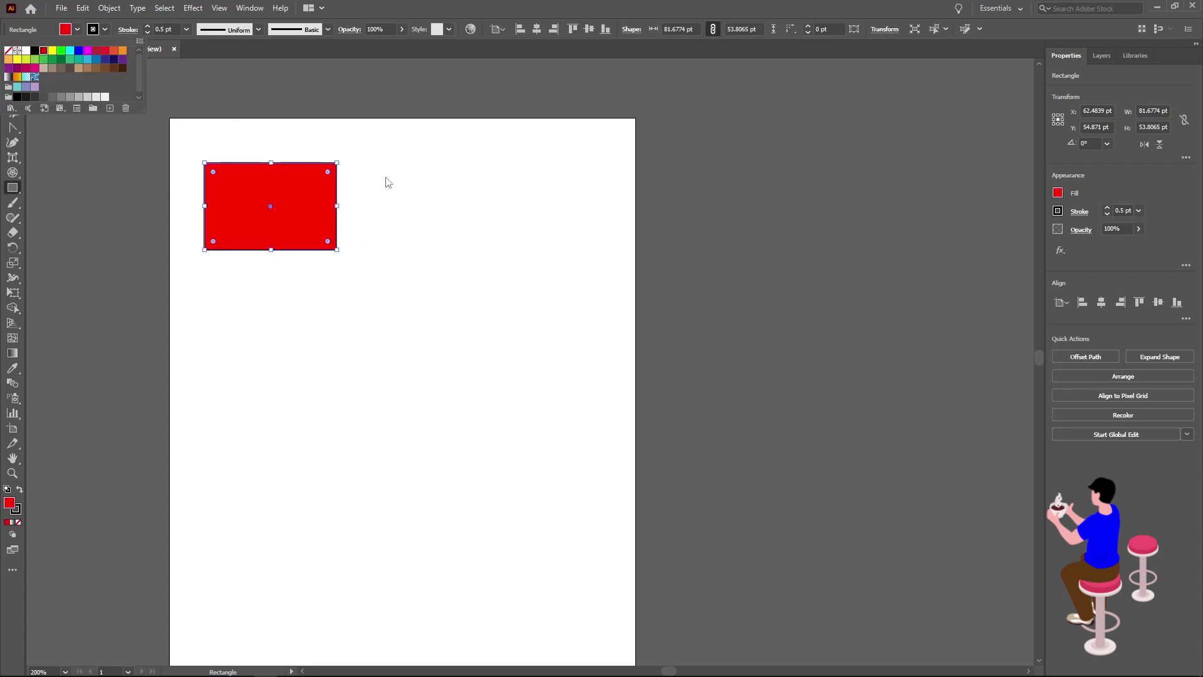
{"action": "left_click_drag", "start_coordinate": [398, 138], "coordinate": [430, 303]}
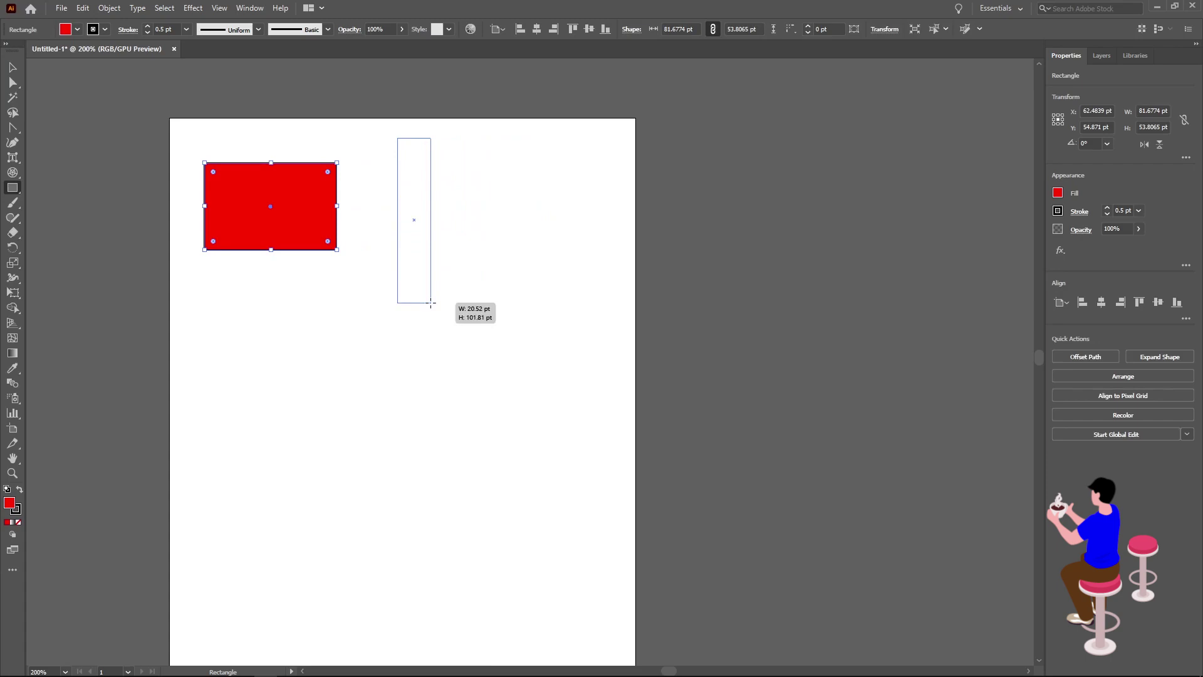
{"action": "left_click_drag", "start_coordinate": [430, 303], "coordinate": [503, 193]}
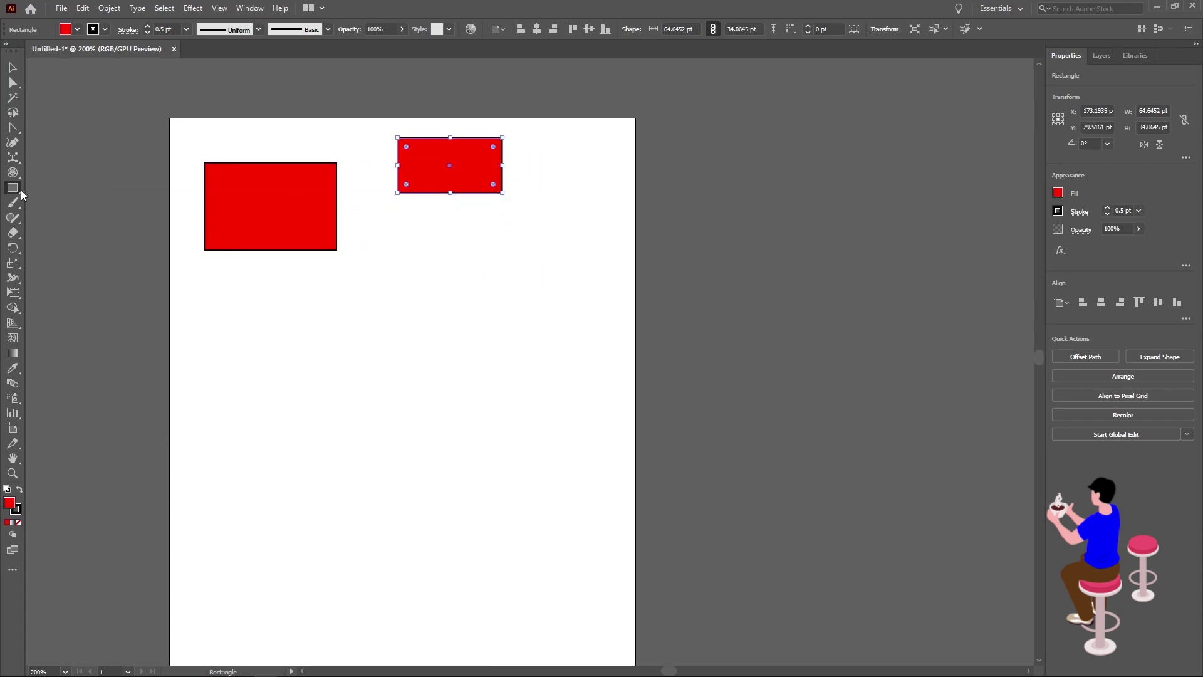
Add a large red rounded rectangle with corner radius reduced to about 6.19 pt
{"action": "right_click", "coordinate": [10, 191]}
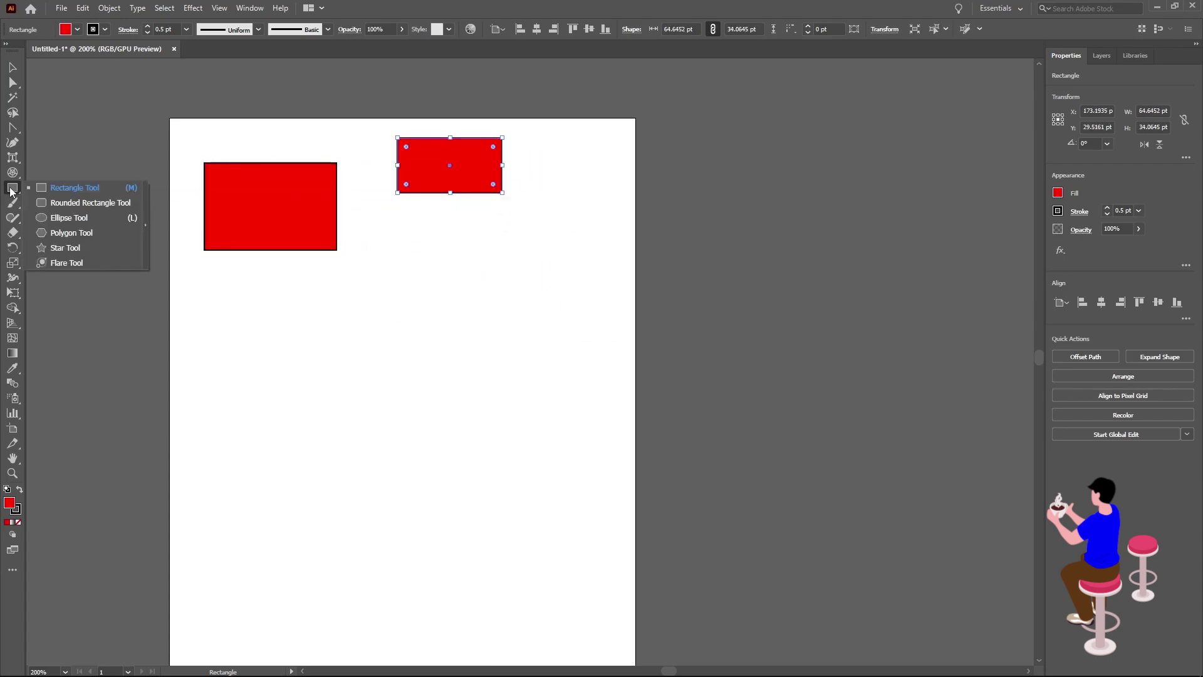
{"action": "left_click", "coordinate": [74, 203]}
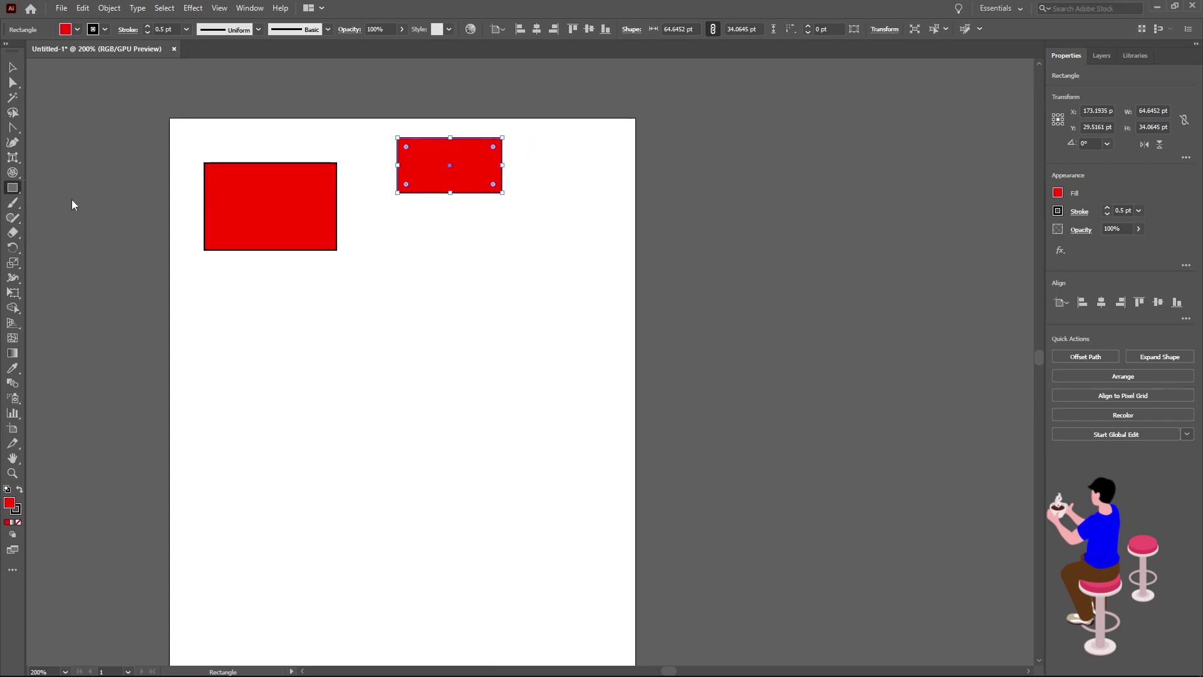
{"action": "left_click_drag", "start_coordinate": [391, 235], "coordinate": [576, 342]}
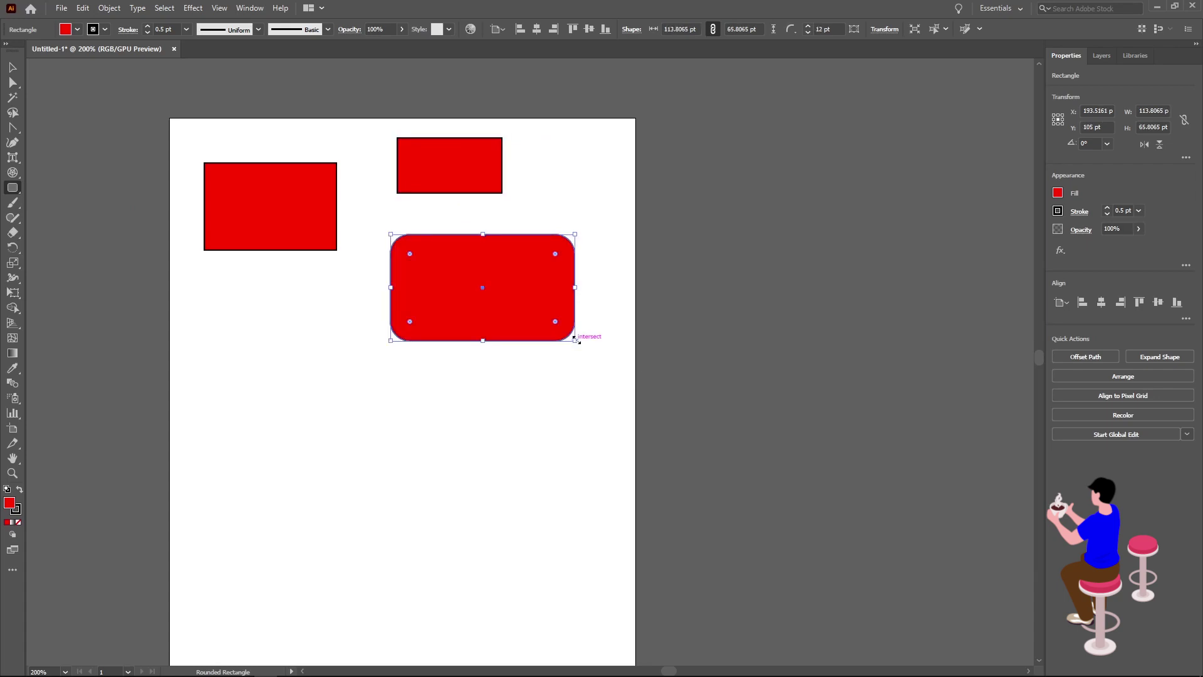
{"action": "mouse_move", "coordinate": [409, 254]}
{"action": "left_mouse_down"}
{"action": "mouse_move", "coordinate": [447, 300]}
{"action": "mouse_move", "coordinate": [404, 244]}
{"action": "left_mouse_up"}
Draw a red circle and a thin flat ellipse, moving the ellipse left above the circle
{"action": "right_click", "coordinate": [11, 190]}
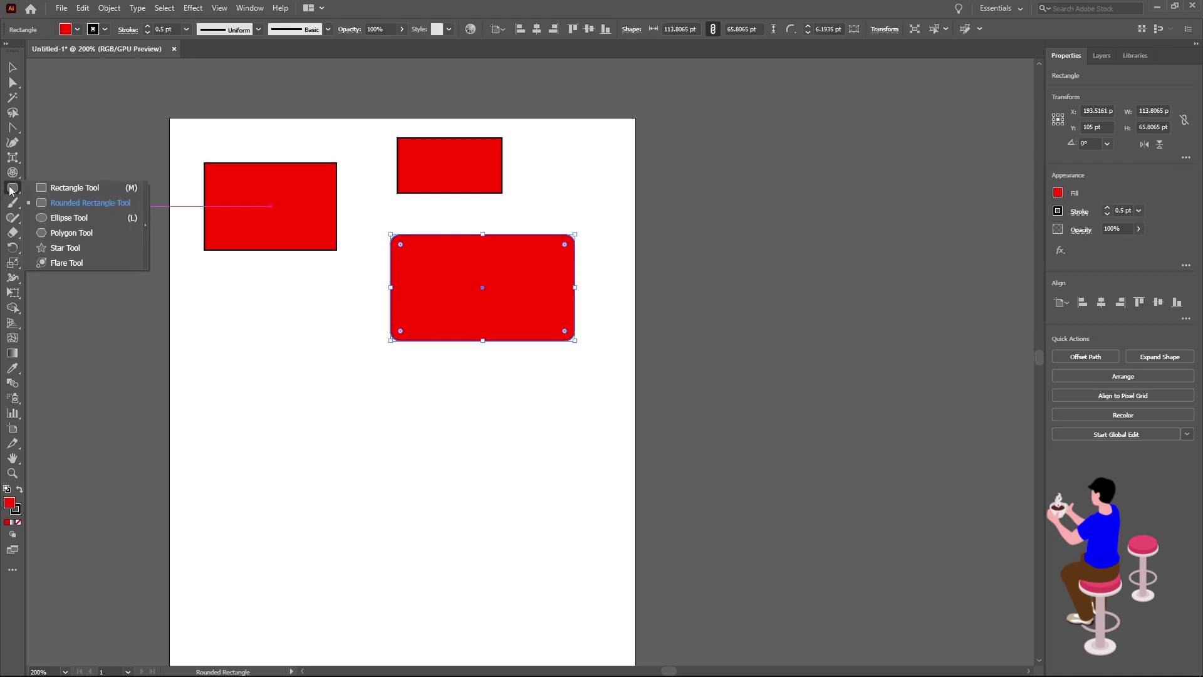
{"action": "left_click", "coordinate": [80, 219]}
{"action": "left_click_drag", "start_coordinate": [189, 288], "coordinate": [283, 383]}
{"action": "left_click_drag", "start_coordinate": [323, 276], "coordinate": [428, 300]}
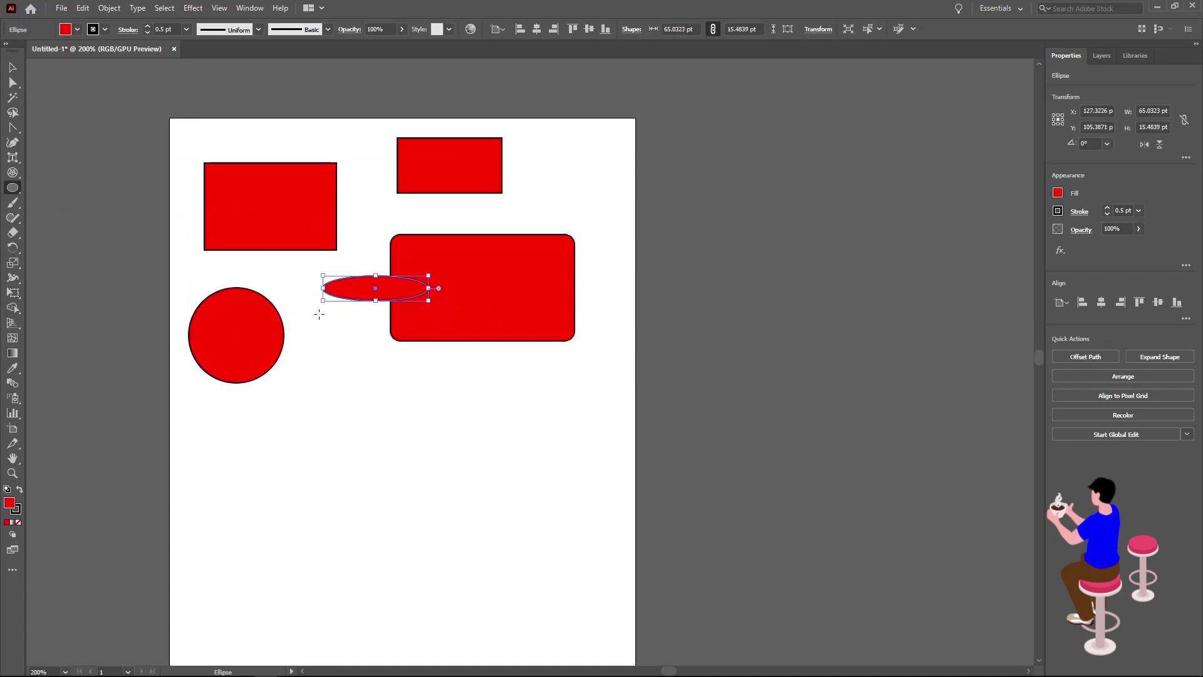
{"action": "key", "text": "v"}
{"action": "left_click_drag", "start_coordinate": [359, 292], "coordinate": [307, 287]}
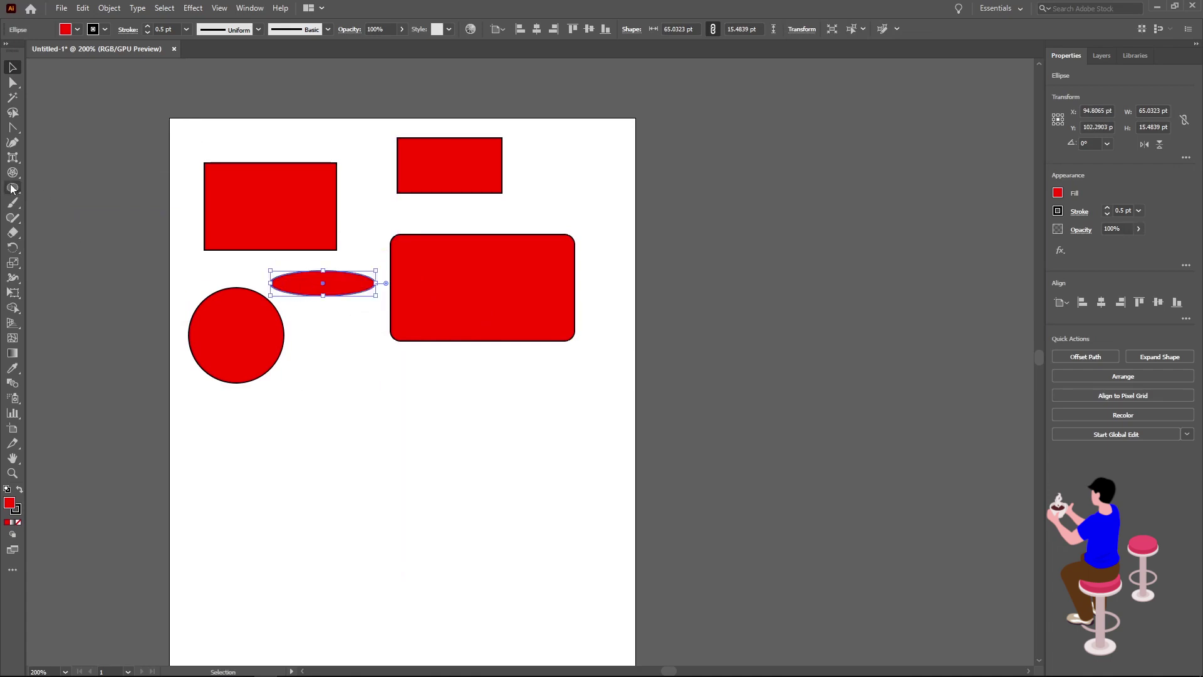
{"action": "left_click", "coordinate": [12, 188]}
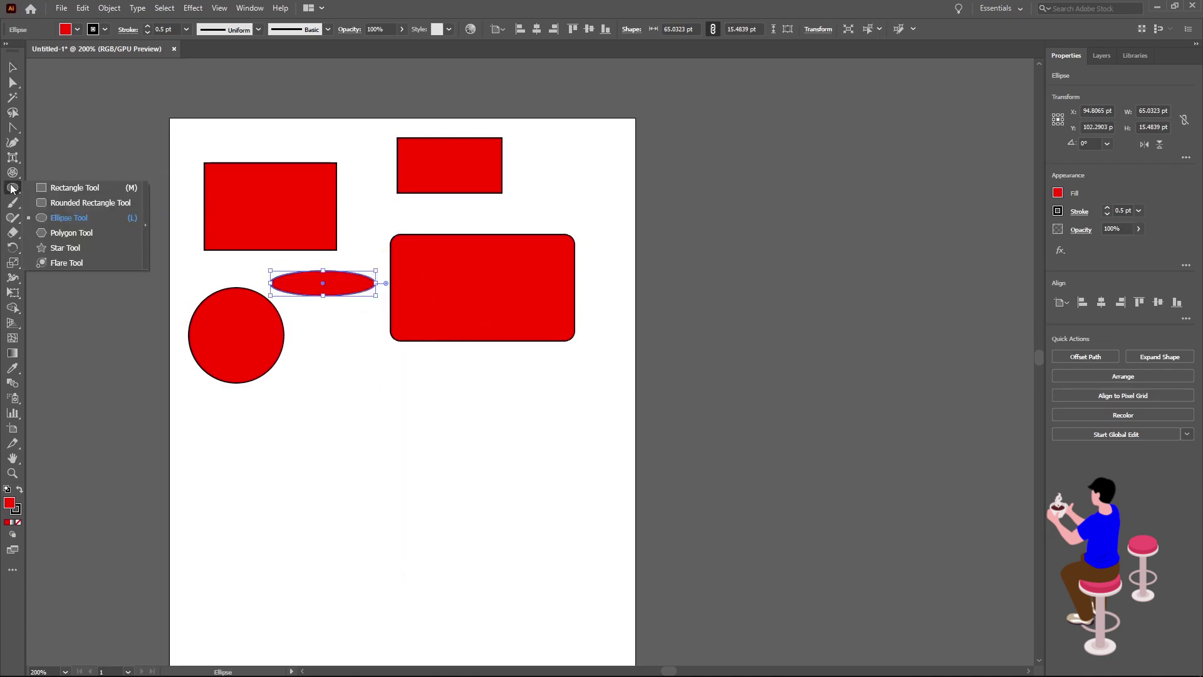
Draw a red hexagon below the rounded rectangle, keeping six sides and sharp corners
{"action": "left_click", "coordinate": [91, 236]}
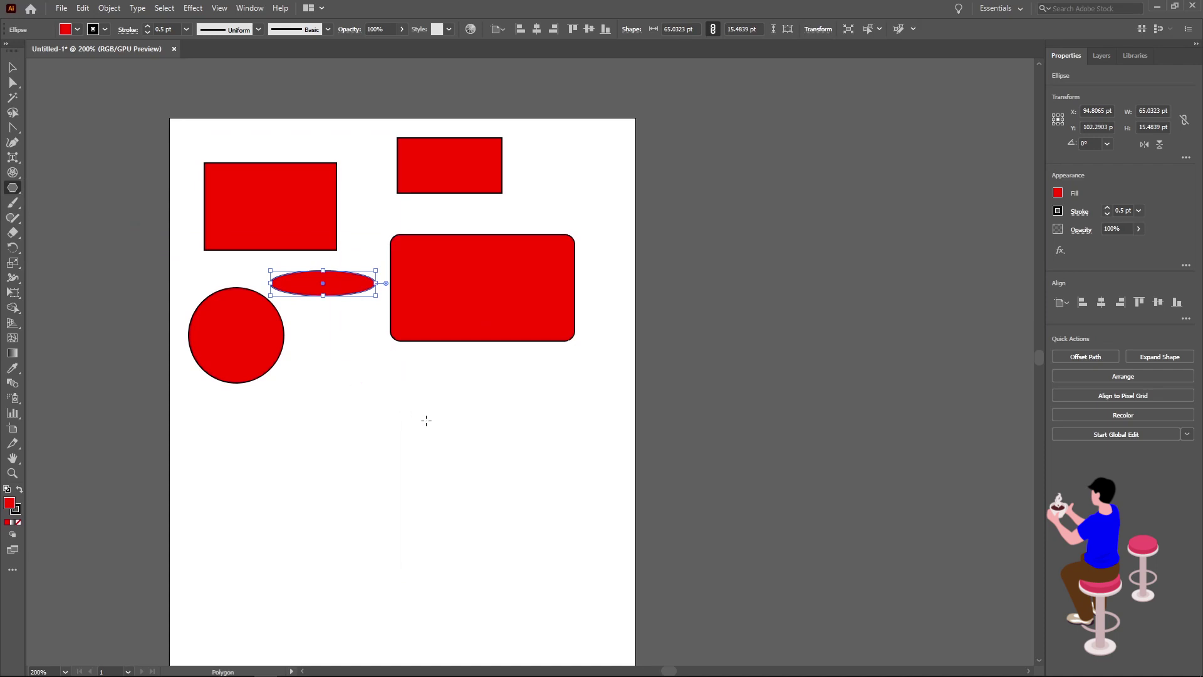
{"action": "left_click_drag", "start_coordinate": [410, 388], "coordinate": [393, 436]}
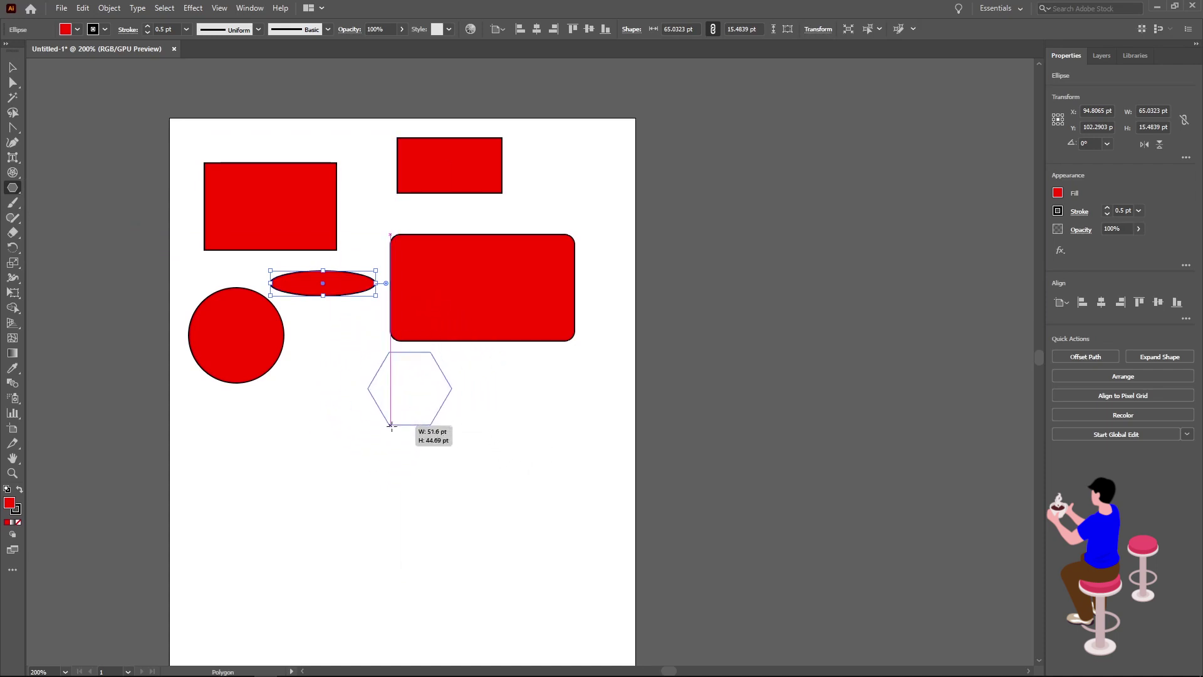
{"action": "left_click_drag", "start_coordinate": [393, 436], "coordinate": [428, 440]}
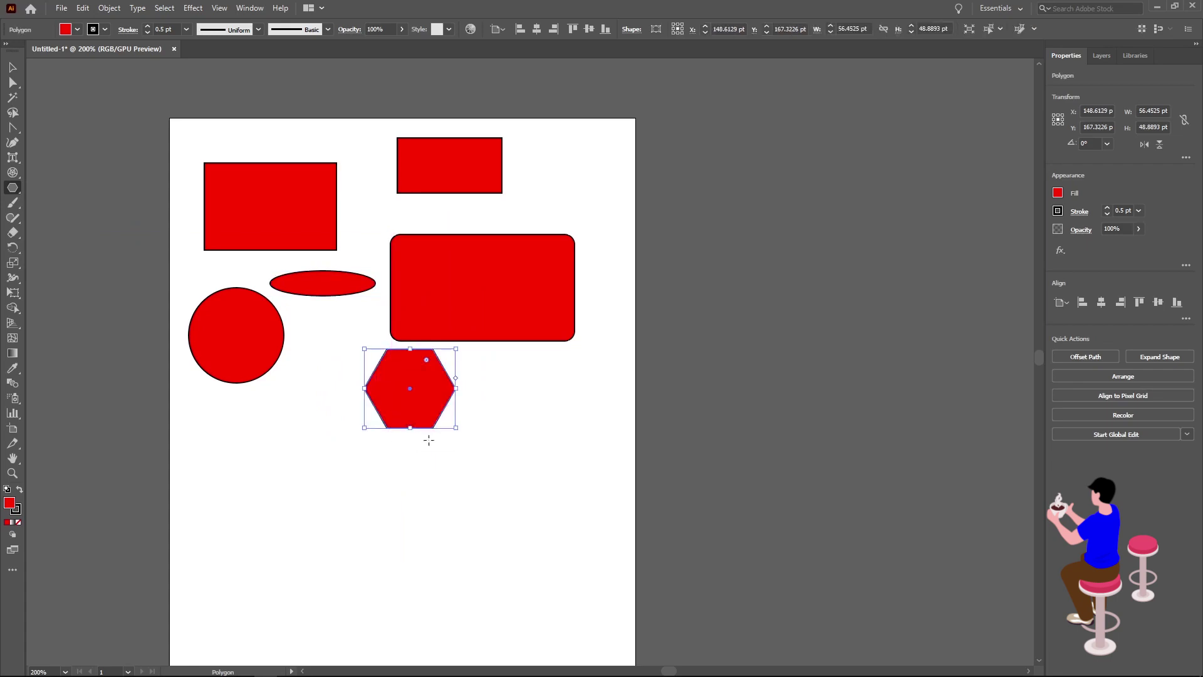
{"action": "scroll", "coordinate": [432, 389], "scroll_direction": "up", "scroll_amount": 2}
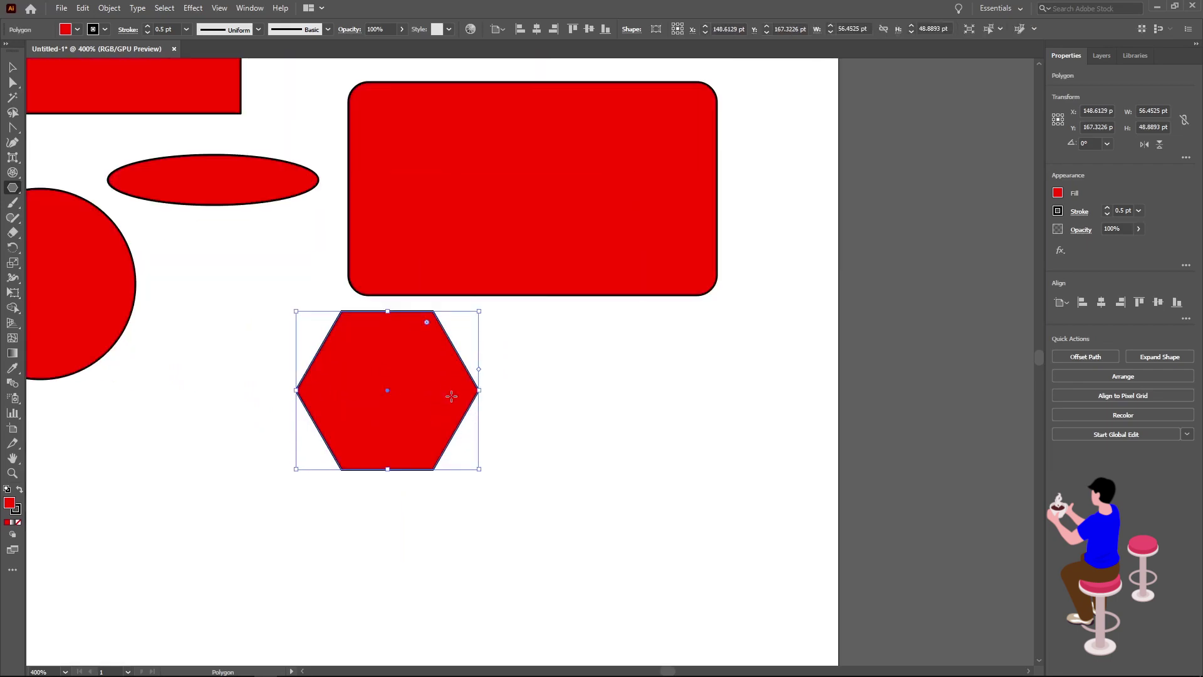
{"action": "mouse_move", "coordinate": [479, 374]}
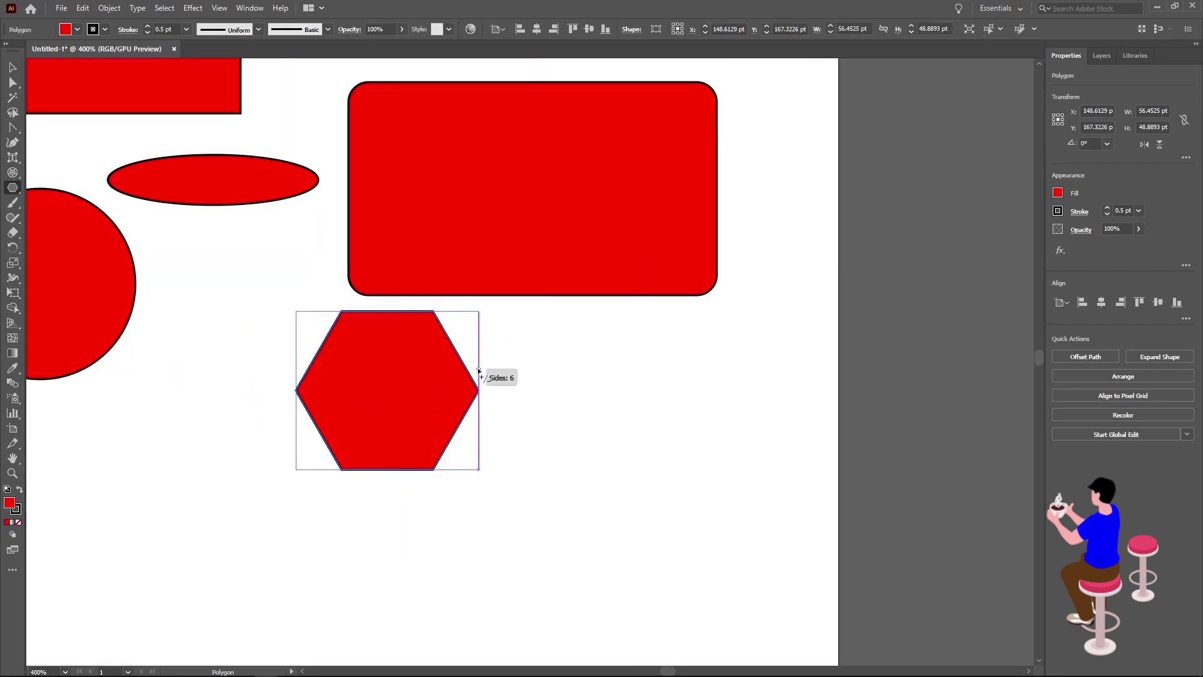
{"action": "left_click_drag", "start_coordinate": [480, 368], "coordinate": [475, 388]}
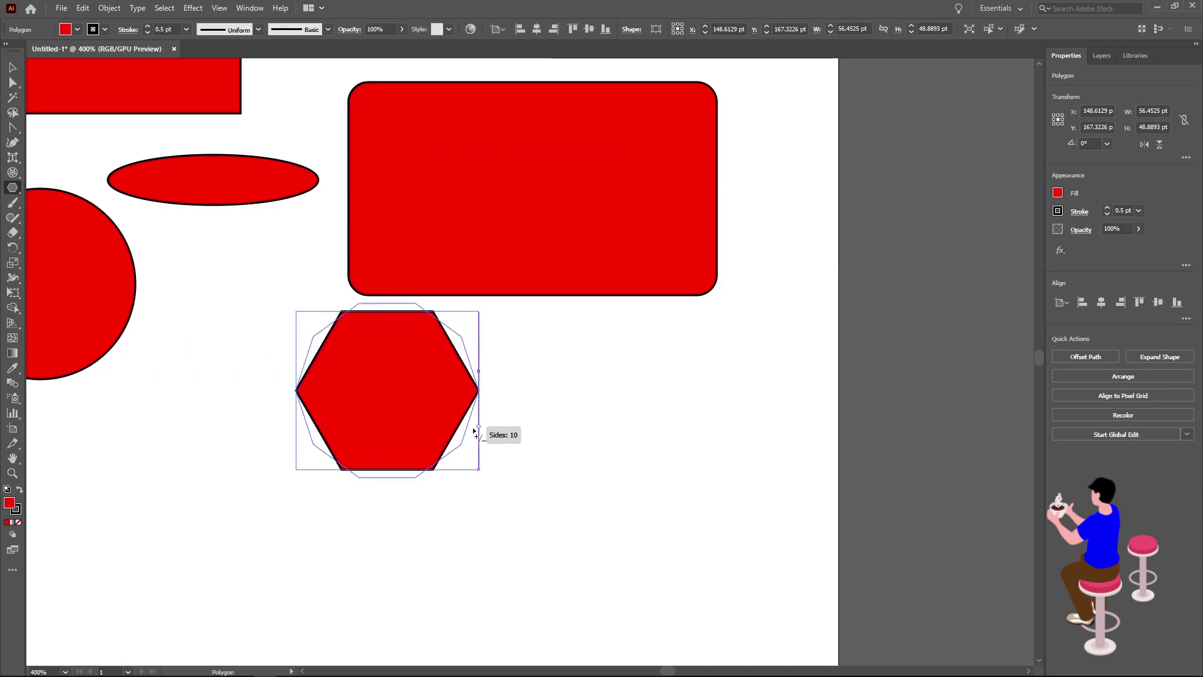
{"action": "mouse_move", "coordinate": [475, 388]}
{"action": "left_mouse_down"}
{"action": "mouse_move", "coordinate": [474, 339]}
{"action": "mouse_move", "coordinate": [475, 369]}
{"action": "left_mouse_up"}
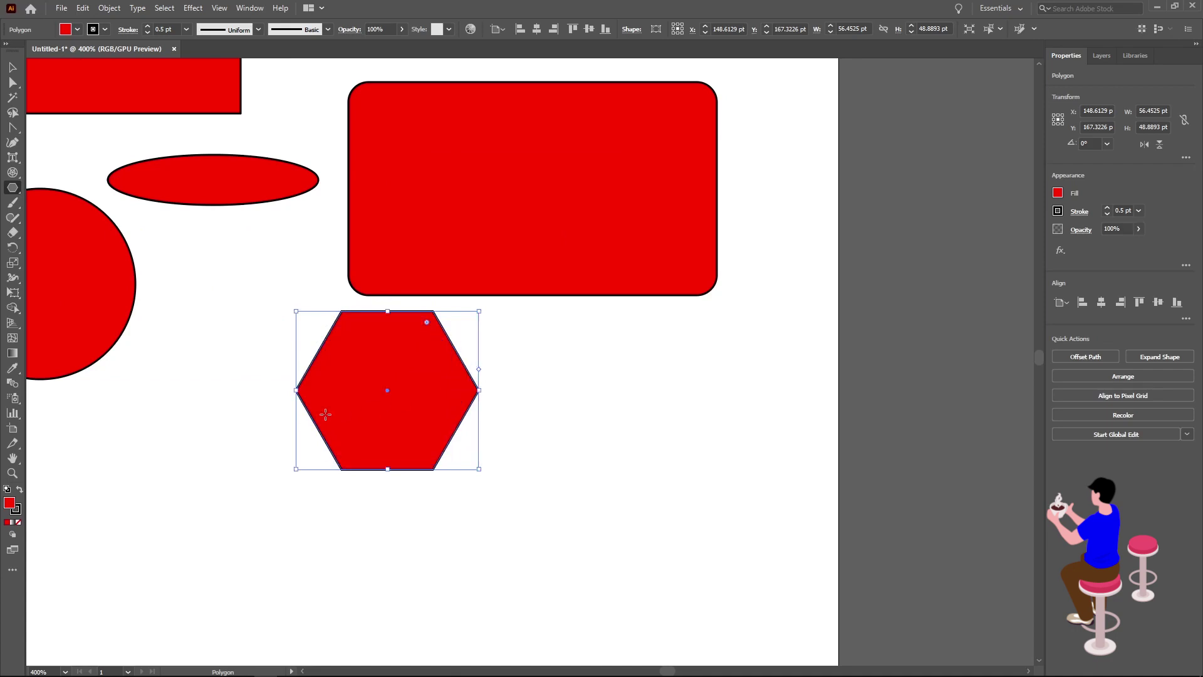
{"action": "scroll", "coordinate": [142, 331], "scroll_direction": "down", "scroll_amount": 2}
{"action": "scroll", "coordinate": [156, 333], "scroll_direction": "left", "scroll_amount": 1}
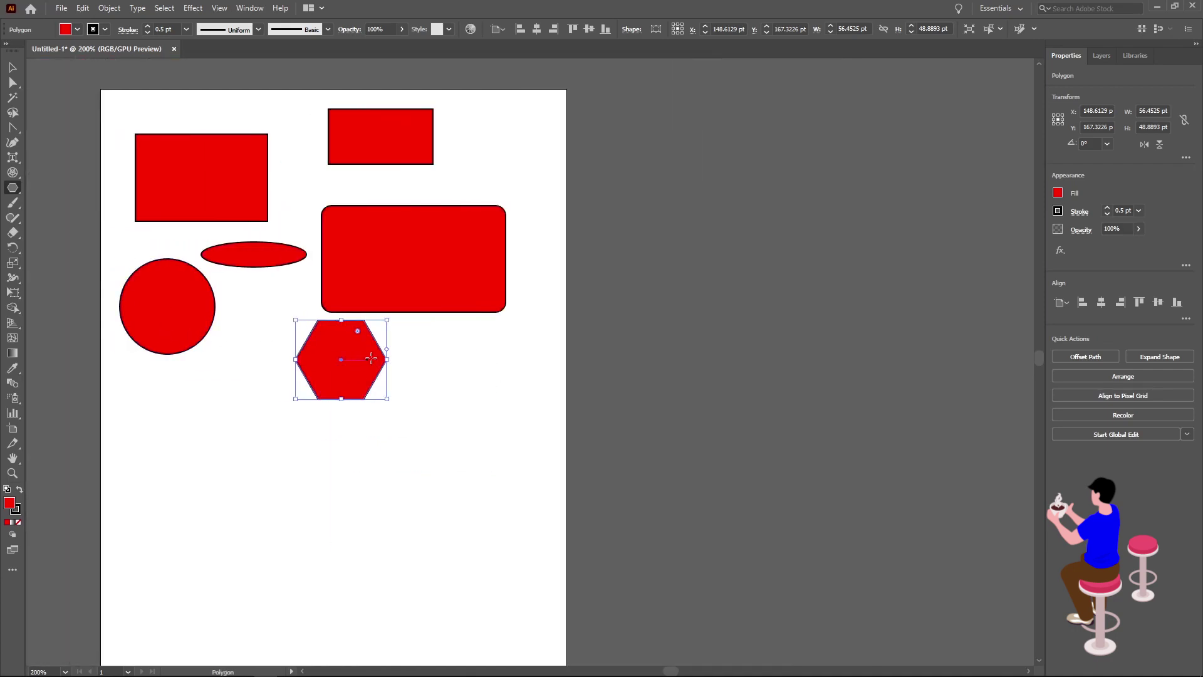
{"action": "left_click_drag", "start_coordinate": [358, 332], "coordinate": [339, 351]}
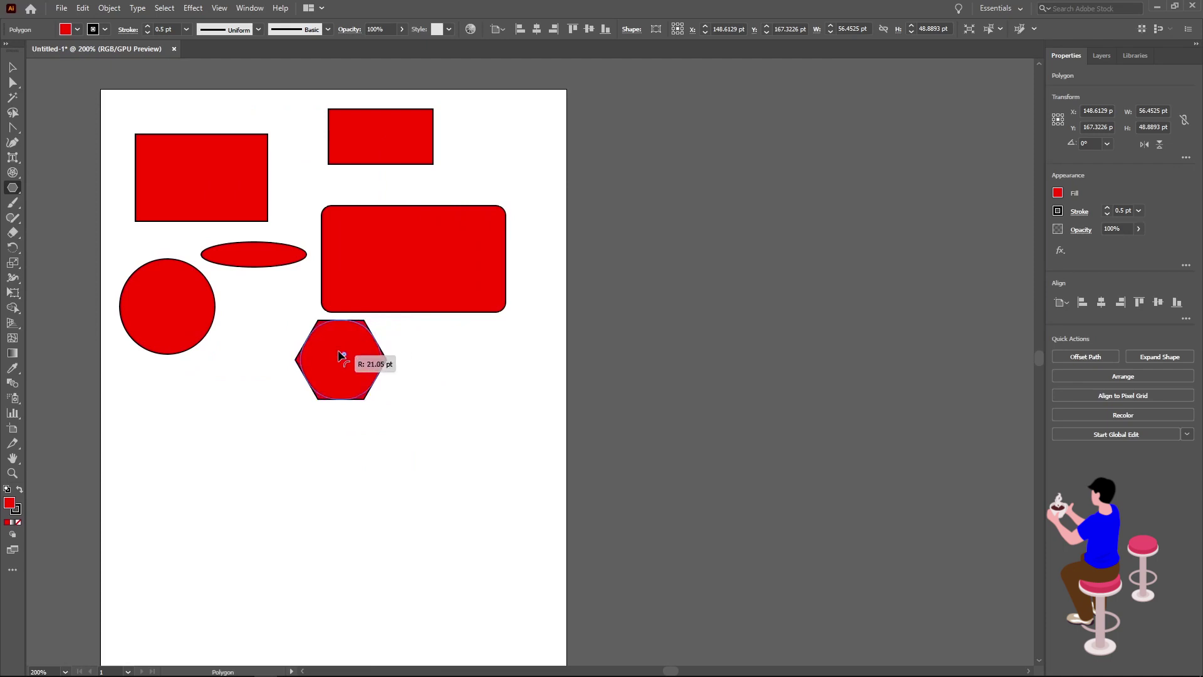
{"action": "left_click_drag", "start_coordinate": [344, 354], "coordinate": [396, 320]}
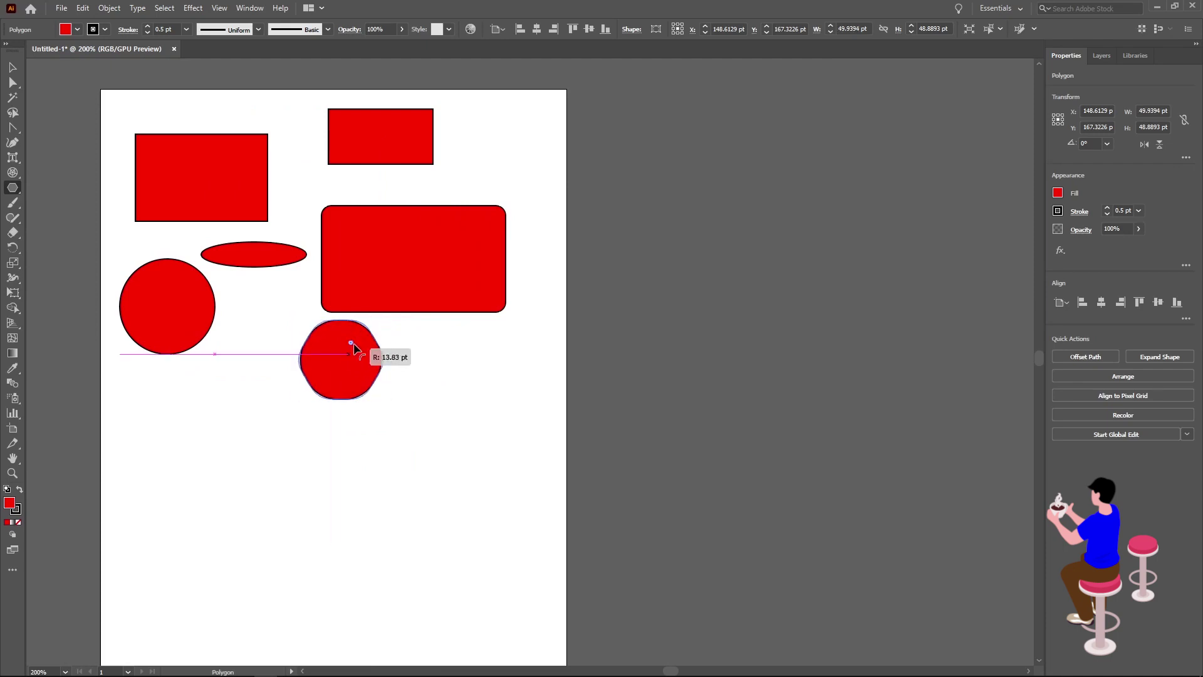
{"action": "left_click", "coordinate": [14, 190]}
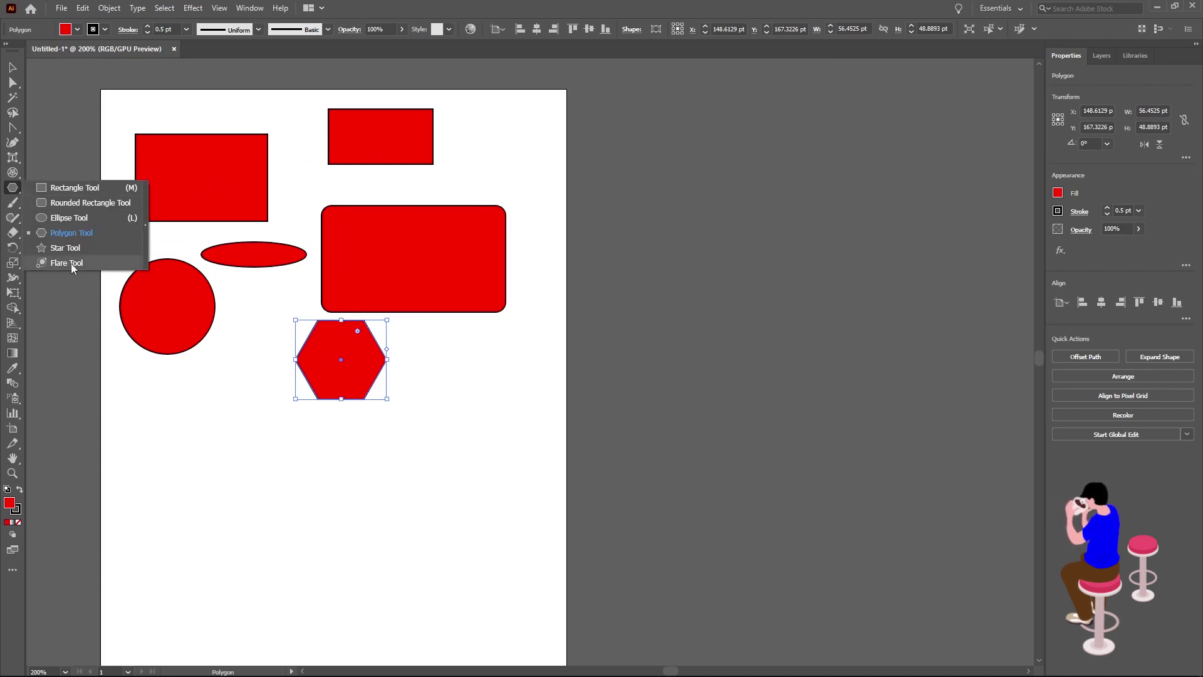
Draw a red five-point star between the circle and hexagon
{"action": "left_click", "coordinate": [69, 247]}
{"action": "mouse_move", "coordinate": [201, 353]}
{"action": "left_mouse_down"}
{"action": "mouse_move", "coordinate": [228, 379]}
{"action": "mouse_move", "coordinate": [239, 363]}
{"action": "left_mouse_up"}
{"action": "key", "text": "v"}
Start a lens flare centred above the rounded rectangle
{"action": "left_click", "coordinate": [13, 187]}
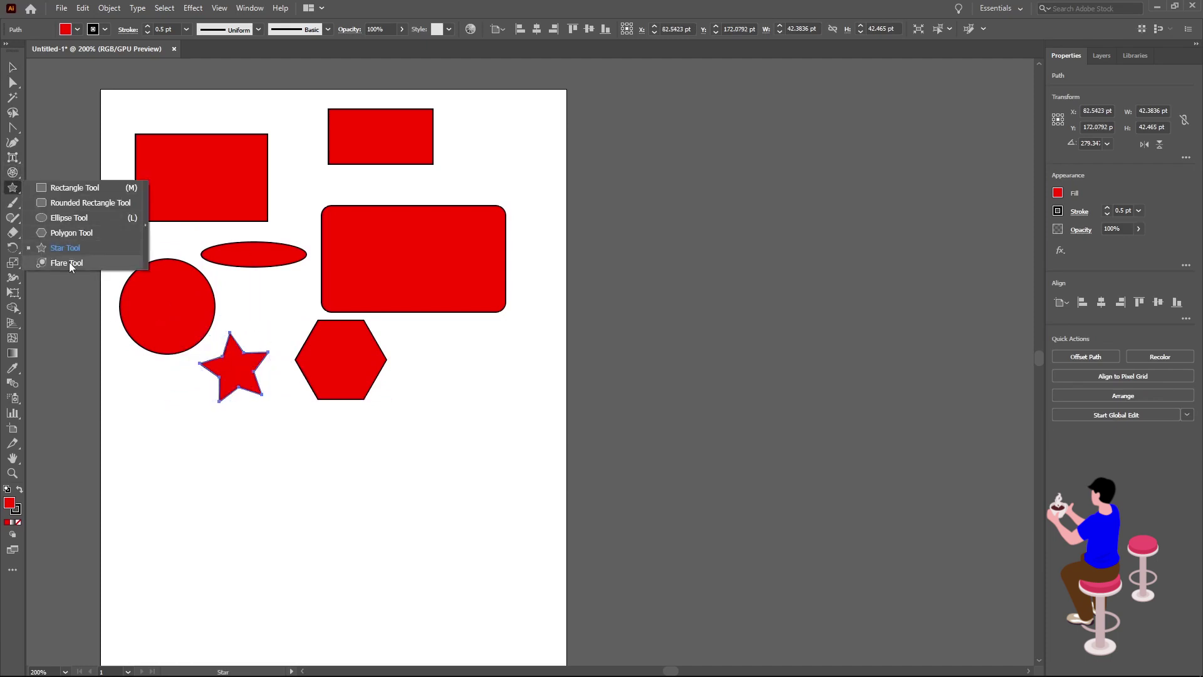
{"action": "left_click", "coordinate": [67, 263]}
{"action": "left_click_drag", "start_coordinate": [462, 168], "coordinate": [511, 215]}
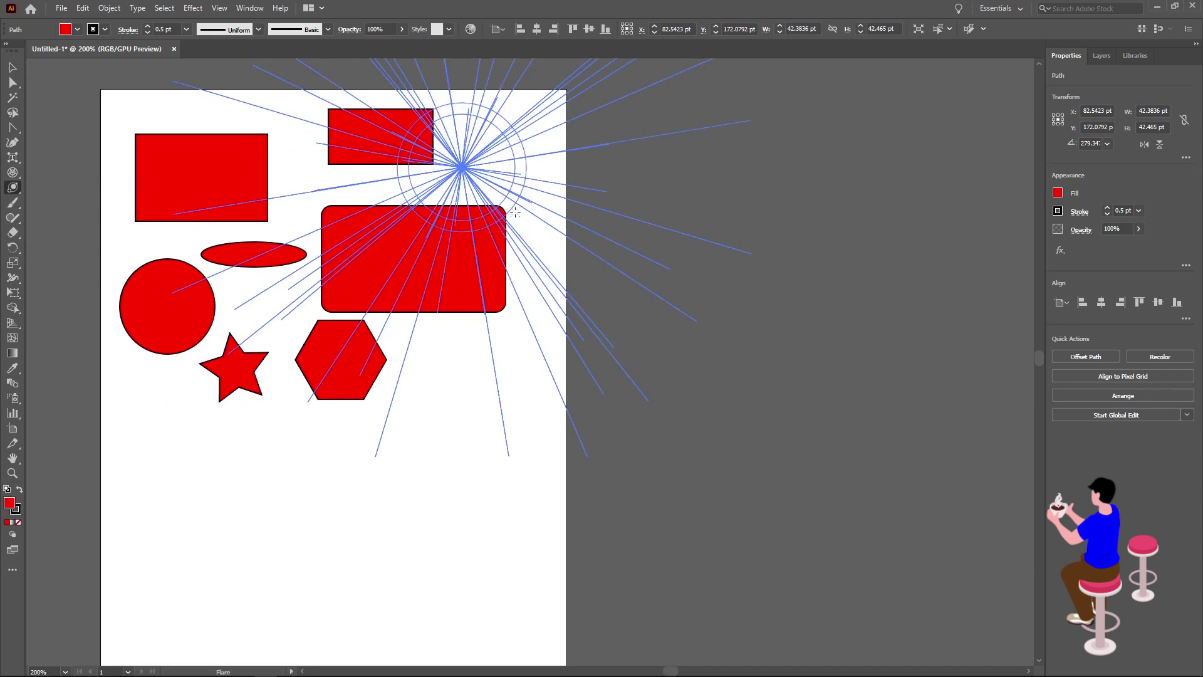
Finish the lens flare with rings stretched right and move it off the artboard's right edge
{"action": "left_click", "coordinate": [576, 170]}
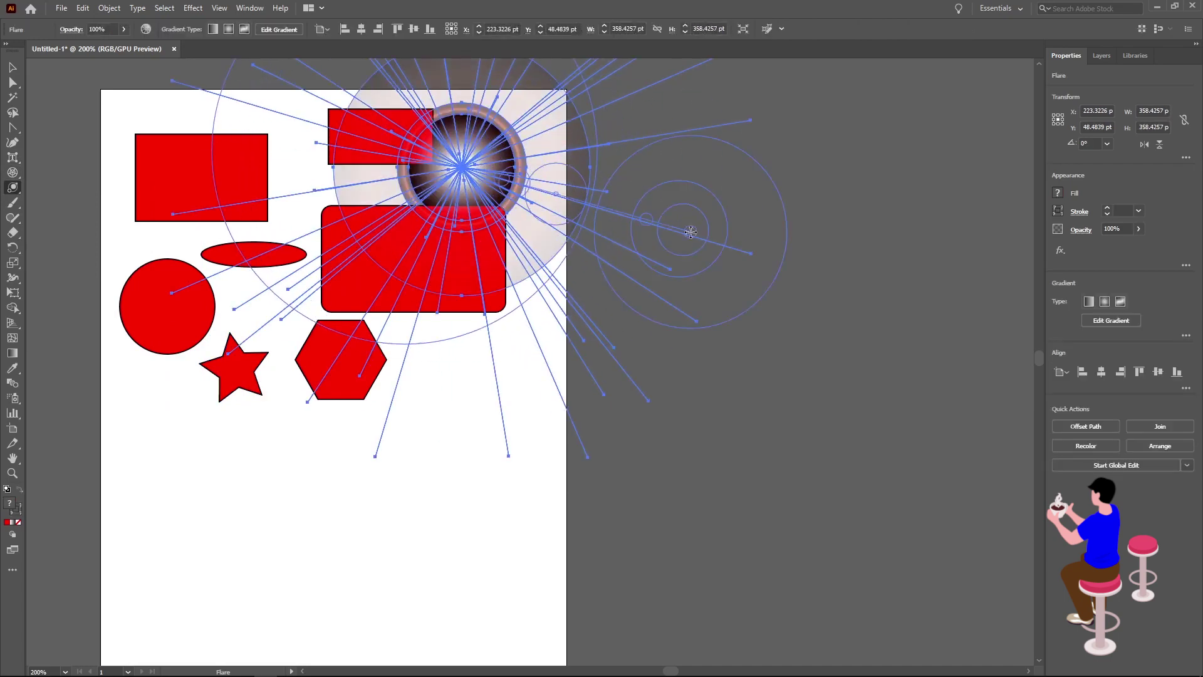
{"action": "left_click_drag", "start_coordinate": [576, 170], "coordinate": [689, 270]}
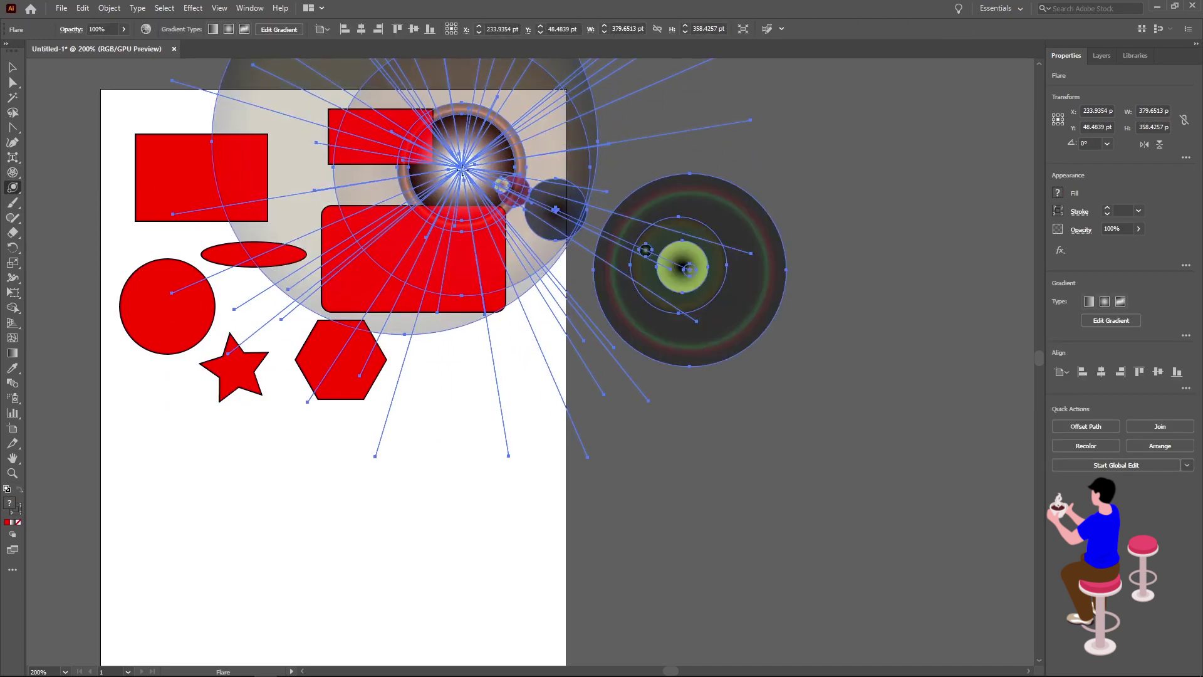
{"action": "left_click", "coordinate": [13, 67]}
{"action": "mouse_move", "coordinate": [486, 185]}
{"action": "left_mouse_down"}
{"action": "mouse_move", "coordinate": [823, 175]}
{"action": "mouse_move", "coordinate": [896, 119]}
{"action": "left_mouse_up"}
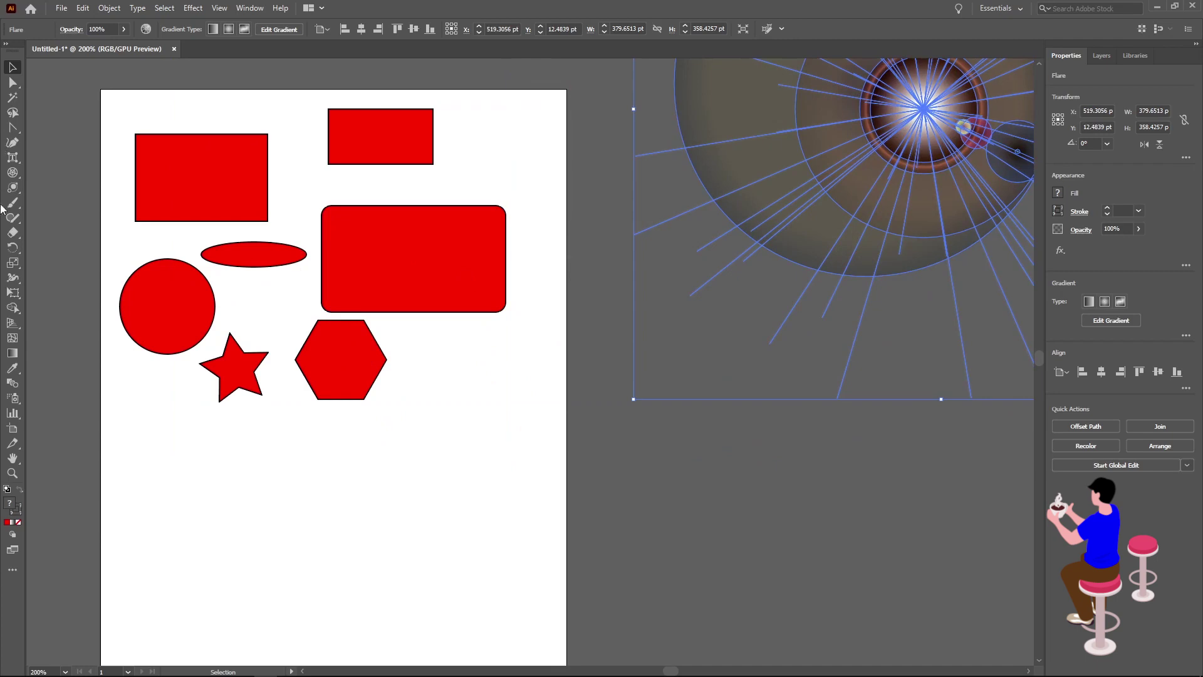
{"action": "left_click", "coordinate": [14, 188]}
{"action": "left_click", "coordinate": [15, 190]}
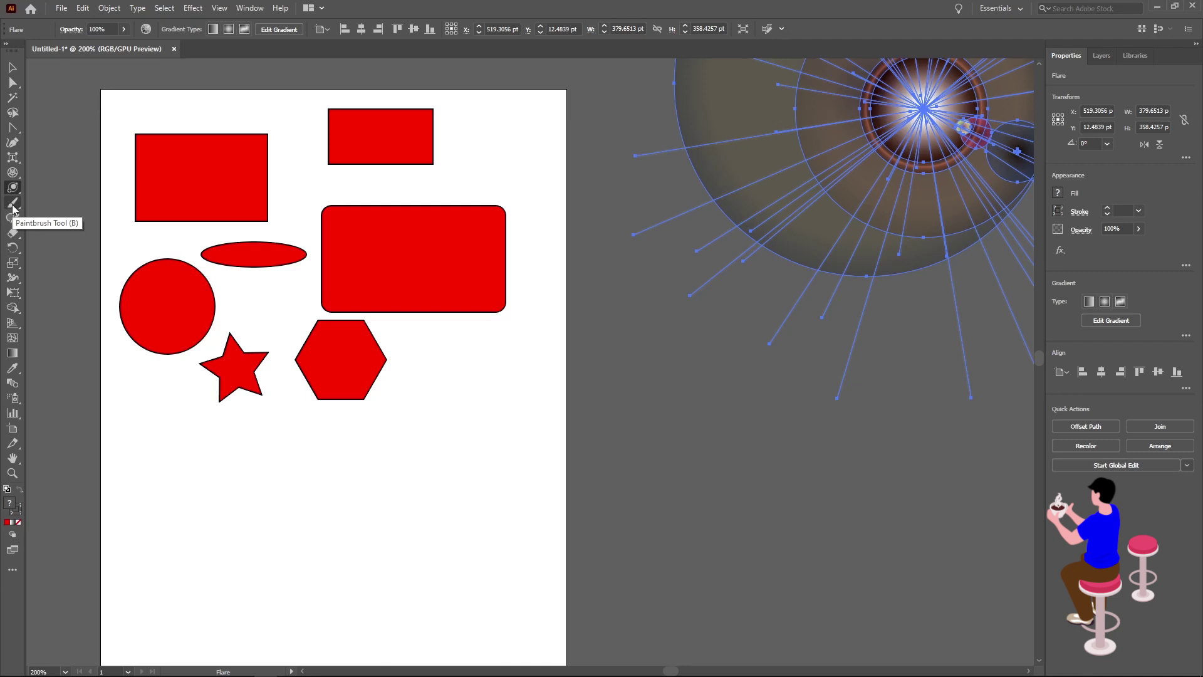
Paint black Paintbrush strokes forming '5/0' (an S, a slash, an oval) below the red star and hexagon
{"action": "left_click", "coordinate": [12, 207]}
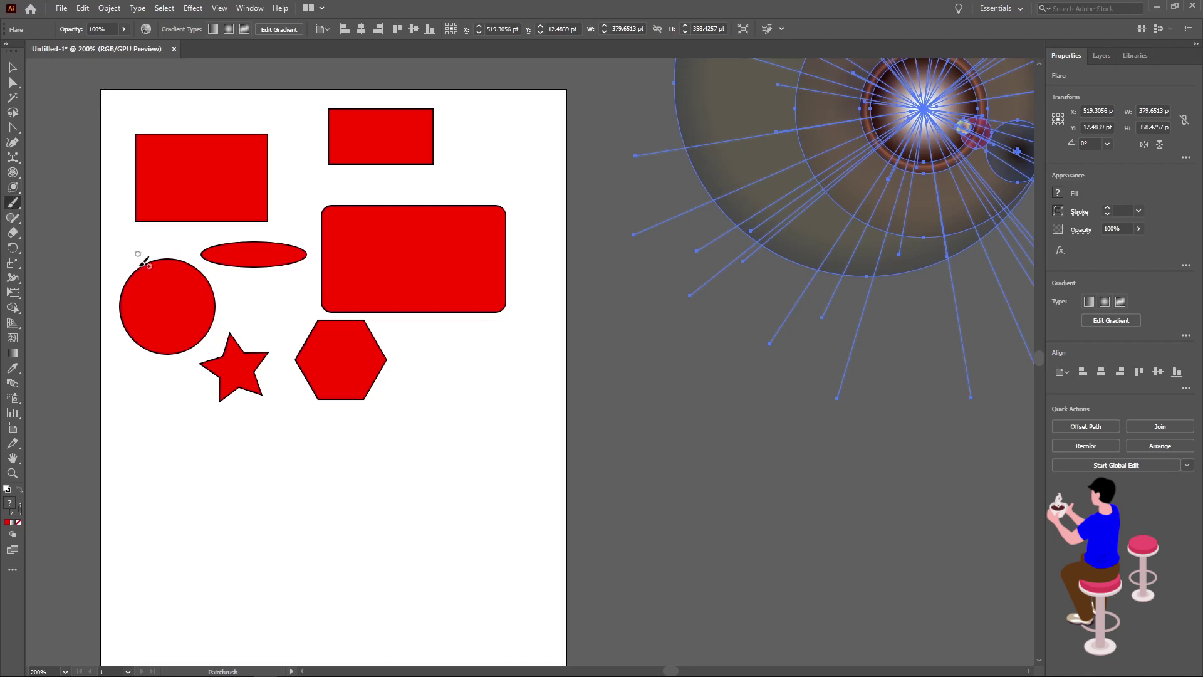
{"action": "scroll", "coordinate": [208, 436], "scroll_direction": "down", "scroll_amount": 3}
{"action": "scroll", "coordinate": [207, 433], "scroll_direction": "down", "scroll_amount": 3}
{"action": "scroll", "coordinate": [223, 312], "scroll_direction": "left", "scroll_amount": 1}
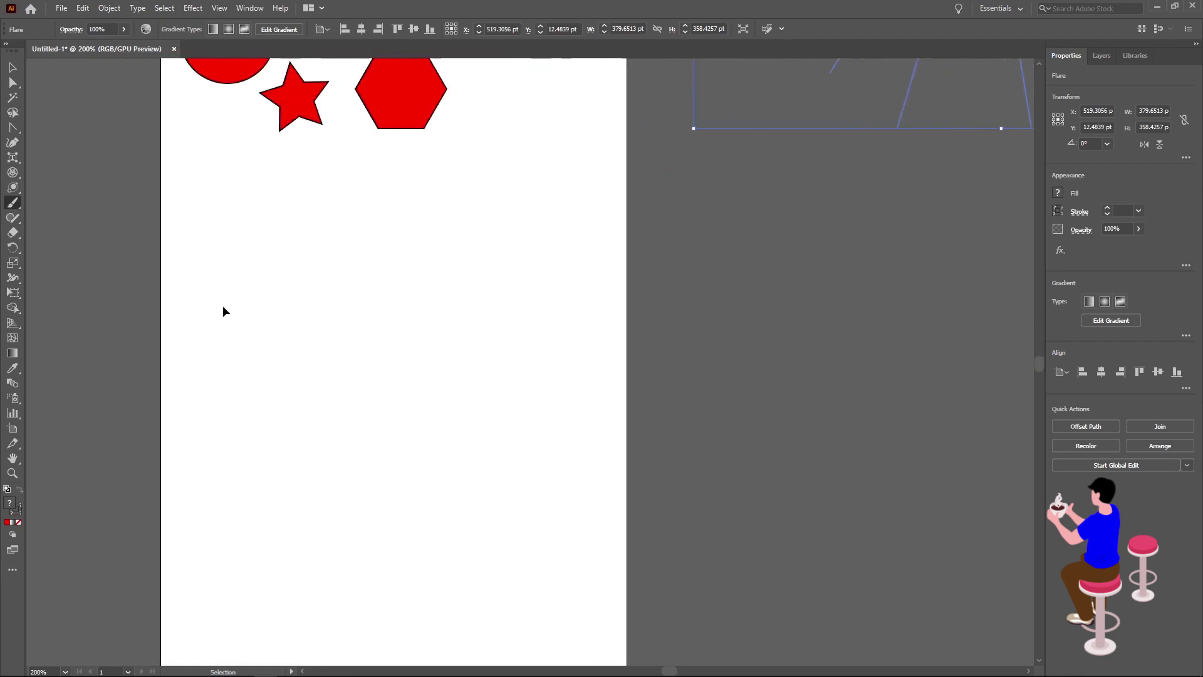
{"action": "scroll", "coordinate": [232, 301], "scroll_direction": "down", "scroll_amount": 1}
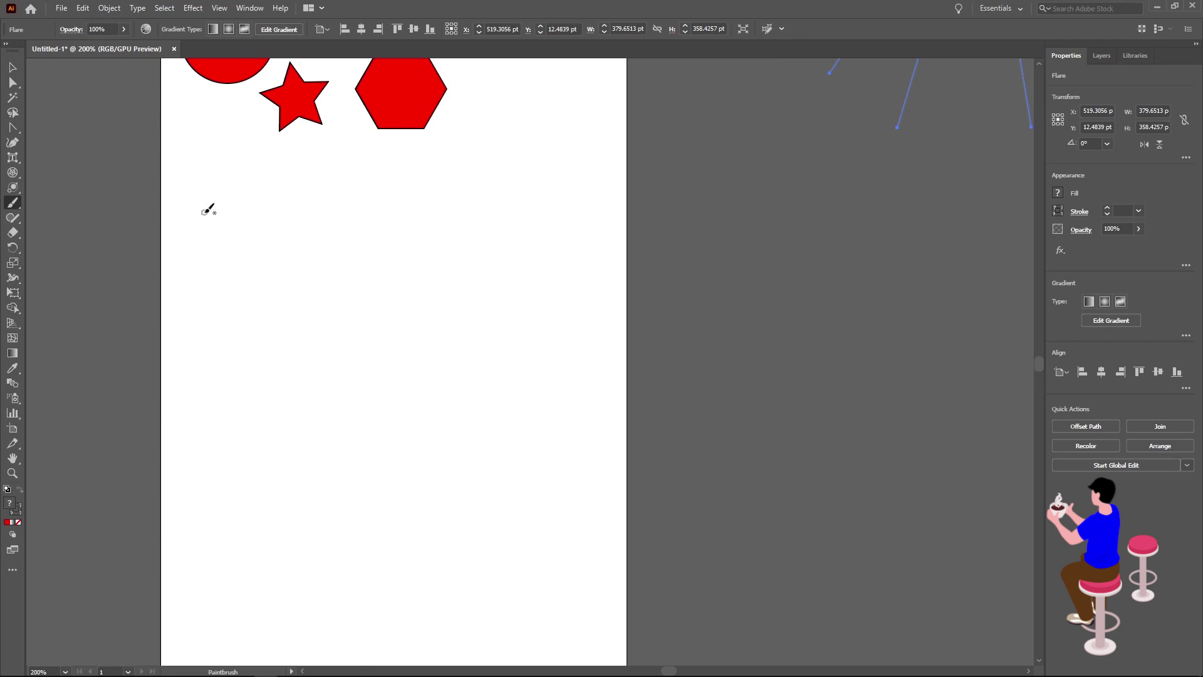
{"action": "left_click_drag", "start_coordinate": [223, 187], "coordinate": [204, 219]}
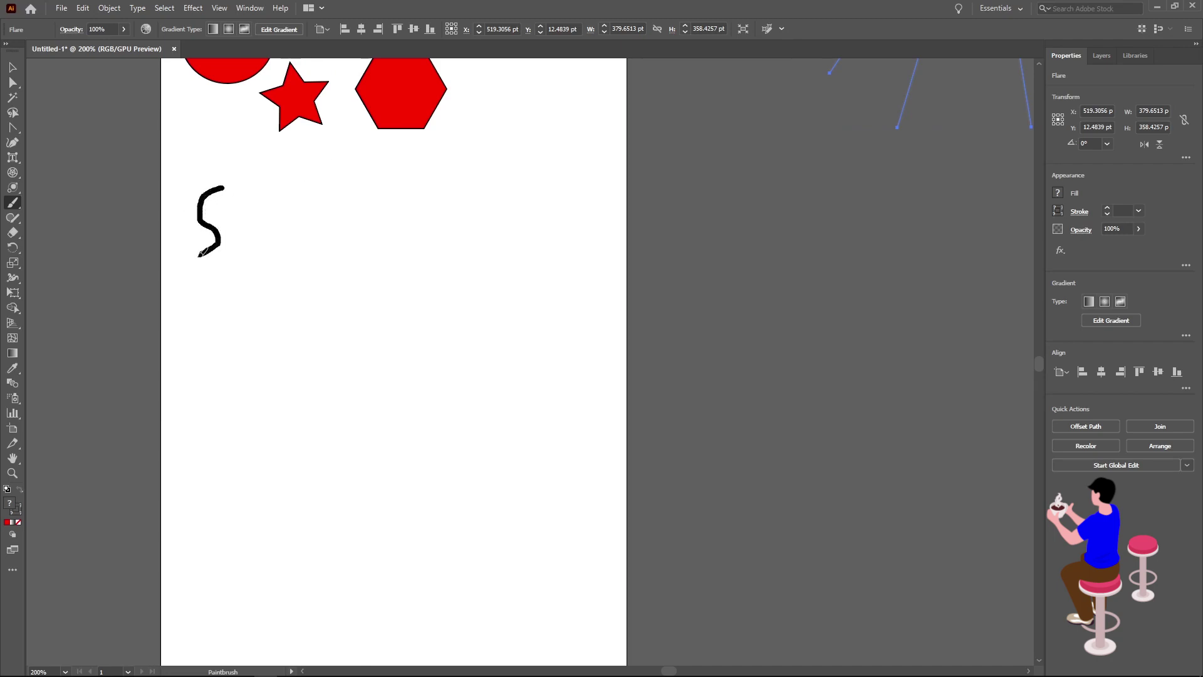
{"action": "left_click_drag", "start_coordinate": [205, 219], "coordinate": [196, 257]}
{"action": "mouse_move", "coordinate": [265, 209]}
{"action": "left_mouse_down"}
{"action": "mouse_move", "coordinate": [236, 253]}
{"action": "mouse_move", "coordinate": [304, 228]}
{"action": "left_mouse_up"}
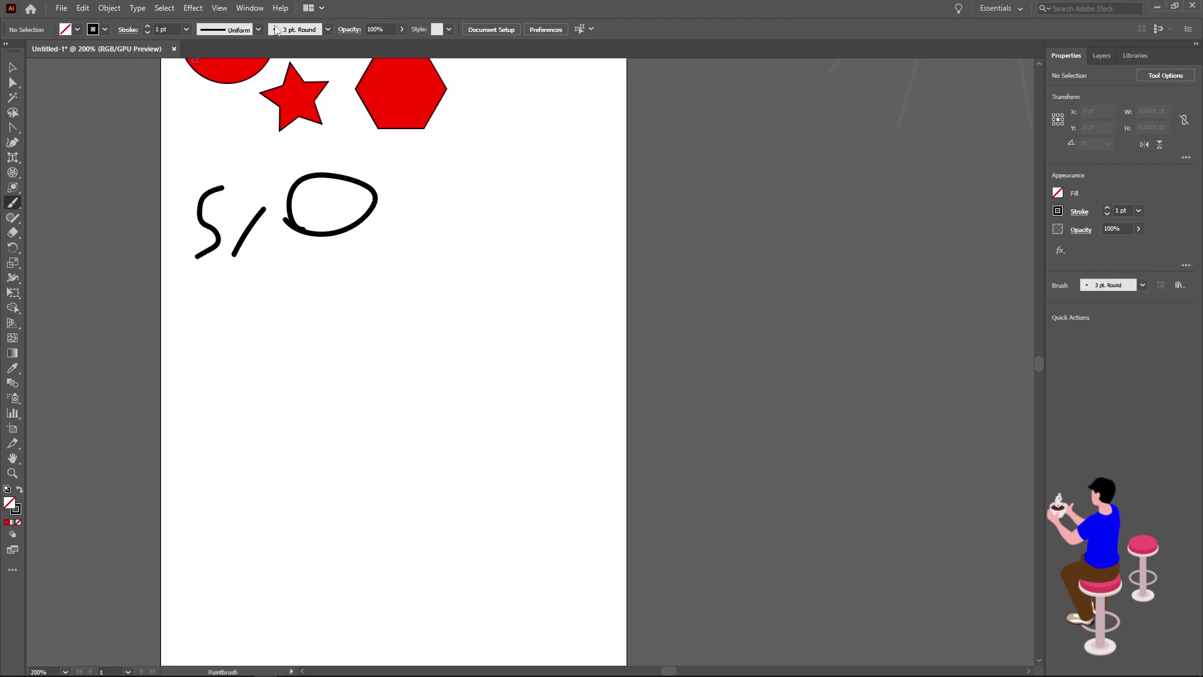
{"action": "left_click", "coordinate": [9, 202]}
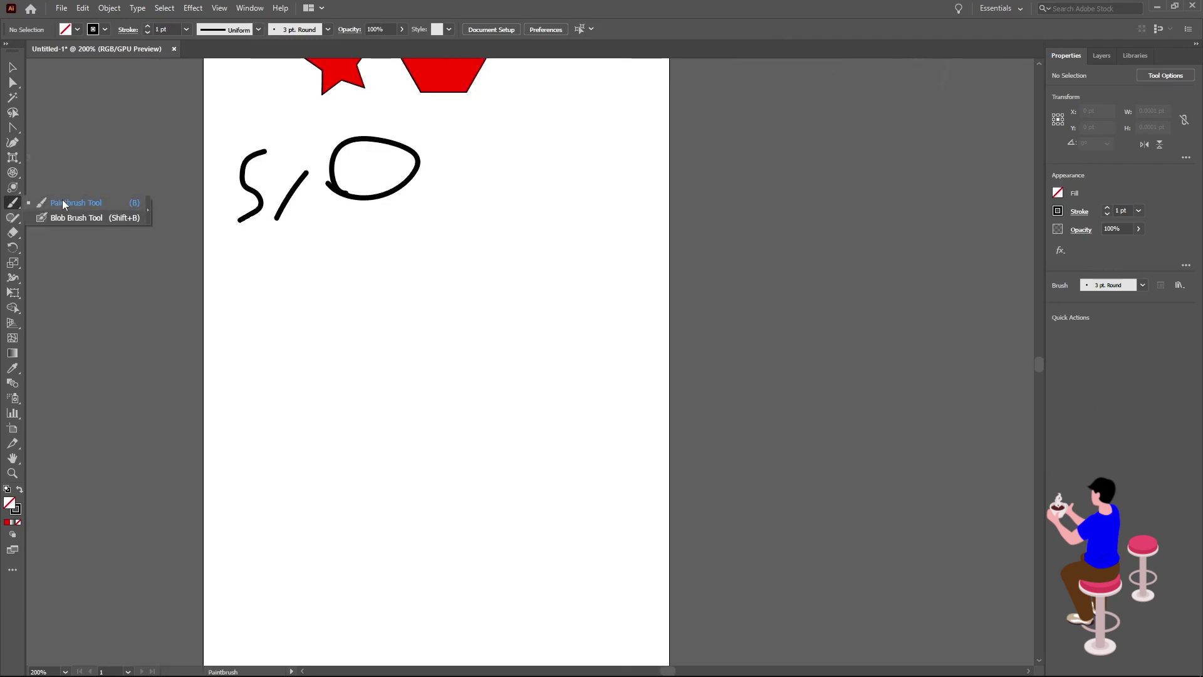
Draw a Blob Brush arc and a small loop beneath the '5/0' strokes, then return to Selection
{"action": "left_click", "coordinate": [76, 219]}
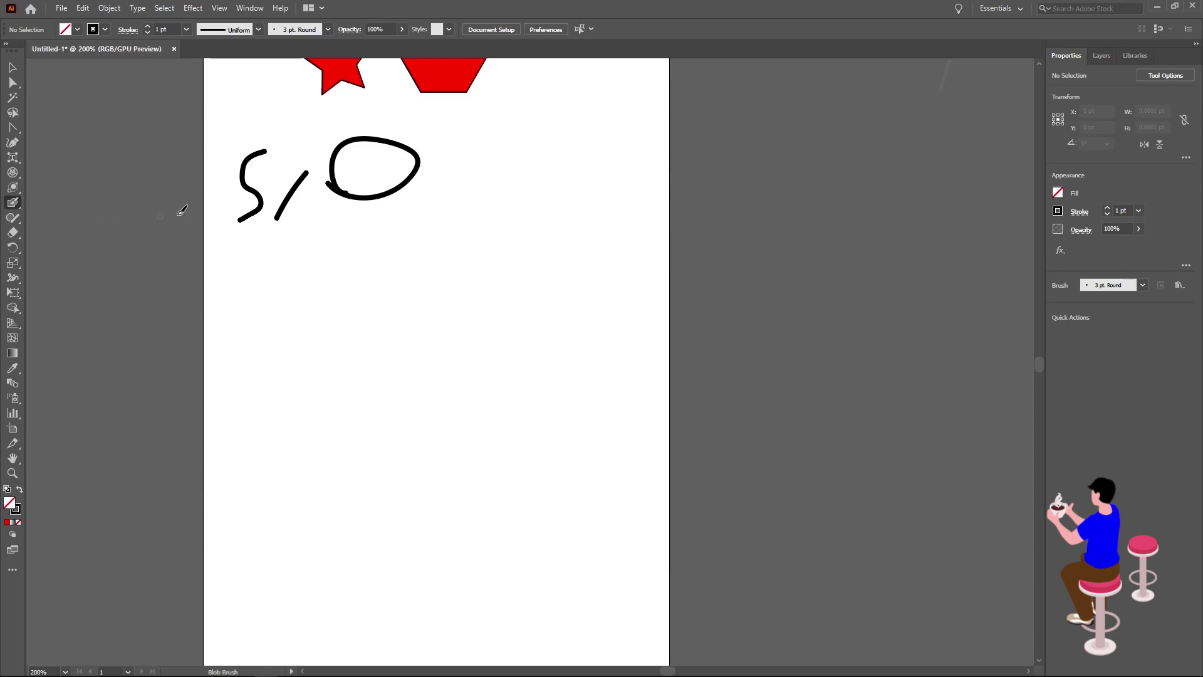
{"action": "left_click_drag", "start_coordinate": [238, 206], "coordinate": [208, 192]}
{"action": "scroll", "coordinate": [206, 220], "scroll_direction": "up", "scroll_amount": 1}
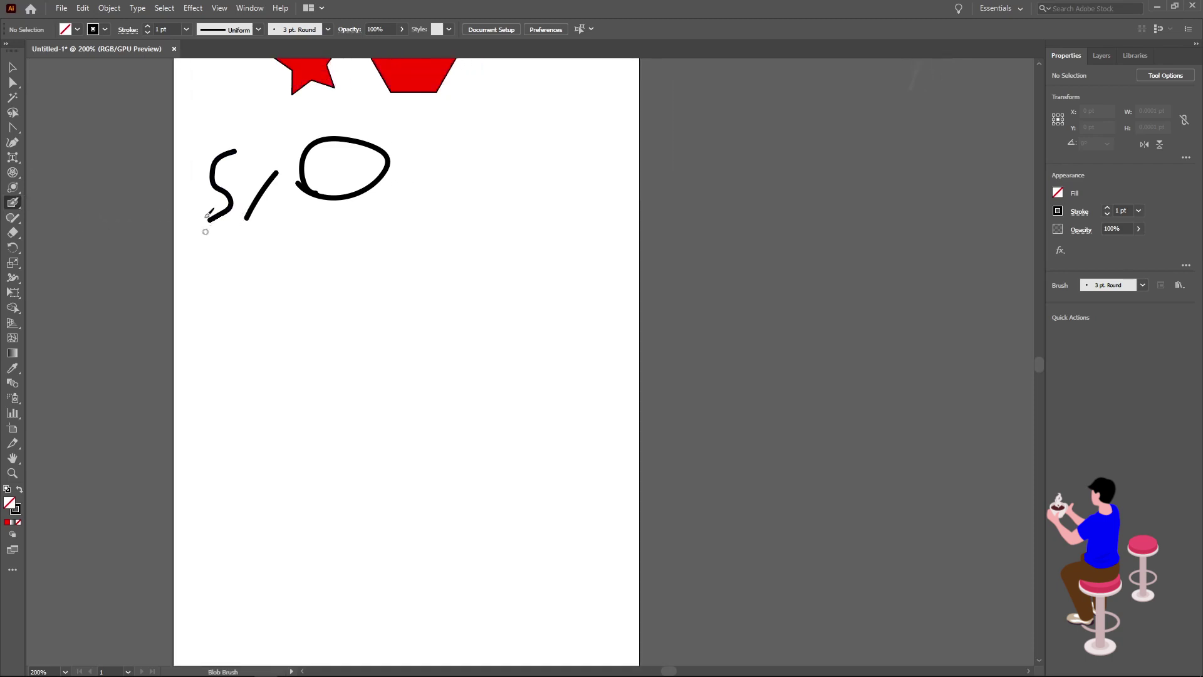
{"action": "scroll", "coordinate": [226, 238], "scroll_direction": "up", "scroll_amount": 1}
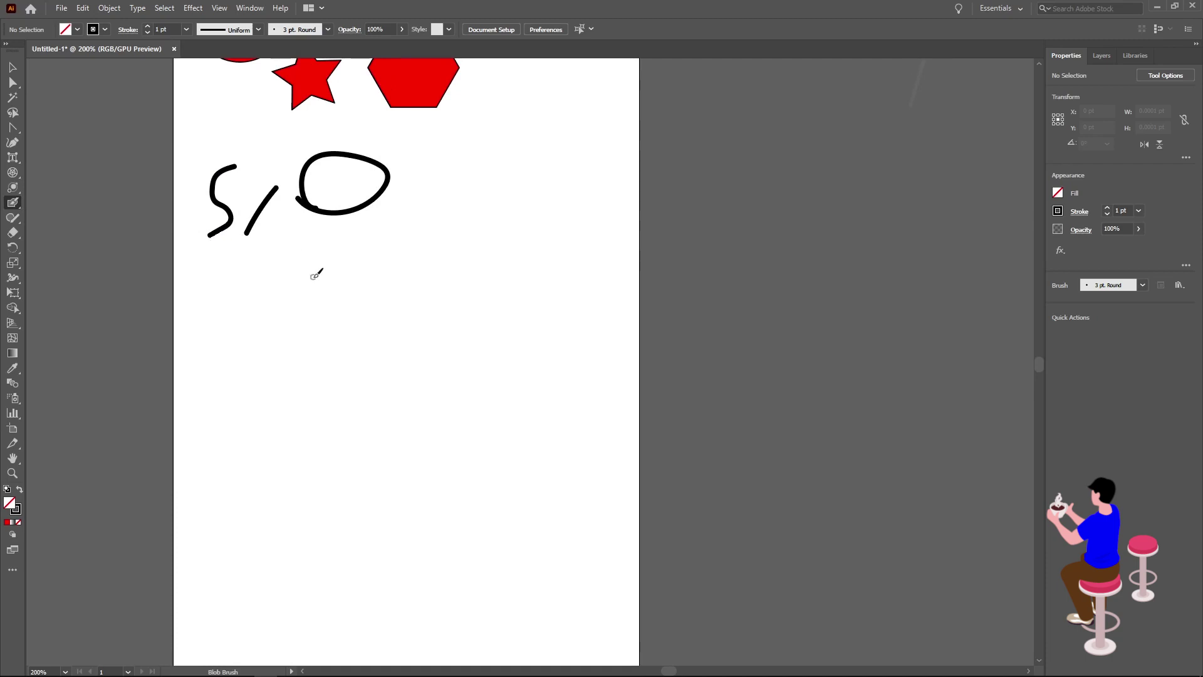
{"action": "left_click_drag", "start_coordinate": [381, 274], "coordinate": [318, 350]}
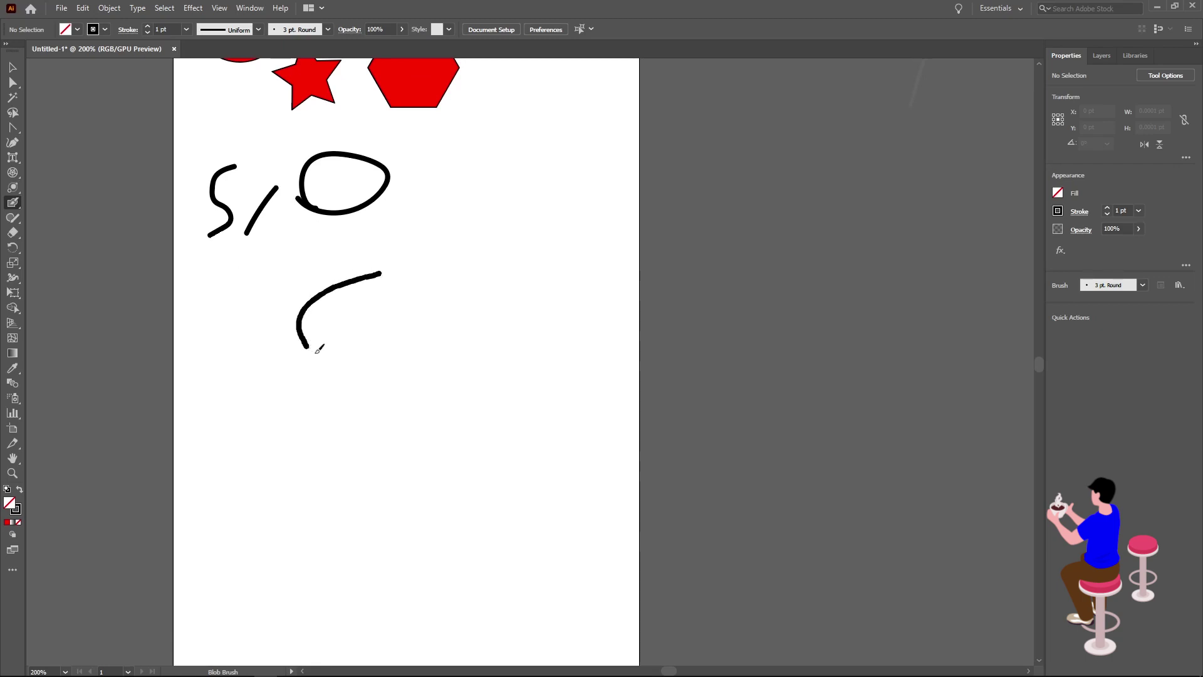
{"action": "left_click_drag", "start_coordinate": [400, 335], "coordinate": [394, 336]}
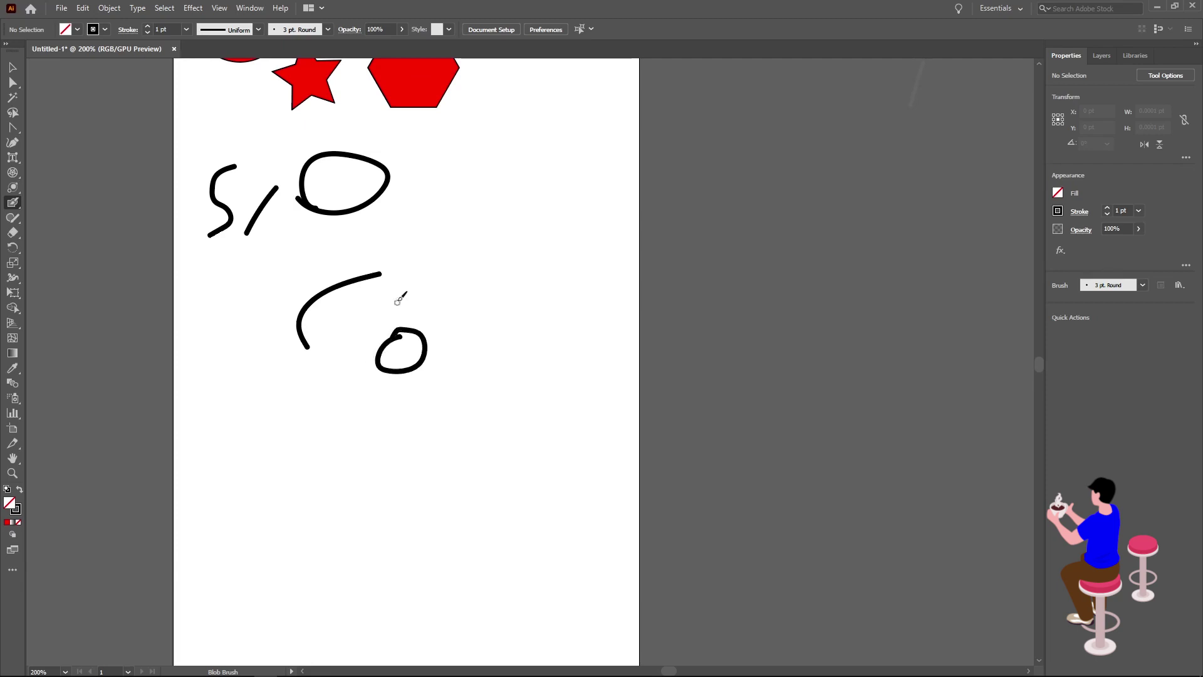
{"action": "key", "text": "v"}
{"action": "scroll", "coordinate": [329, 376], "scroll_direction": "up", "scroll_amount": 1}
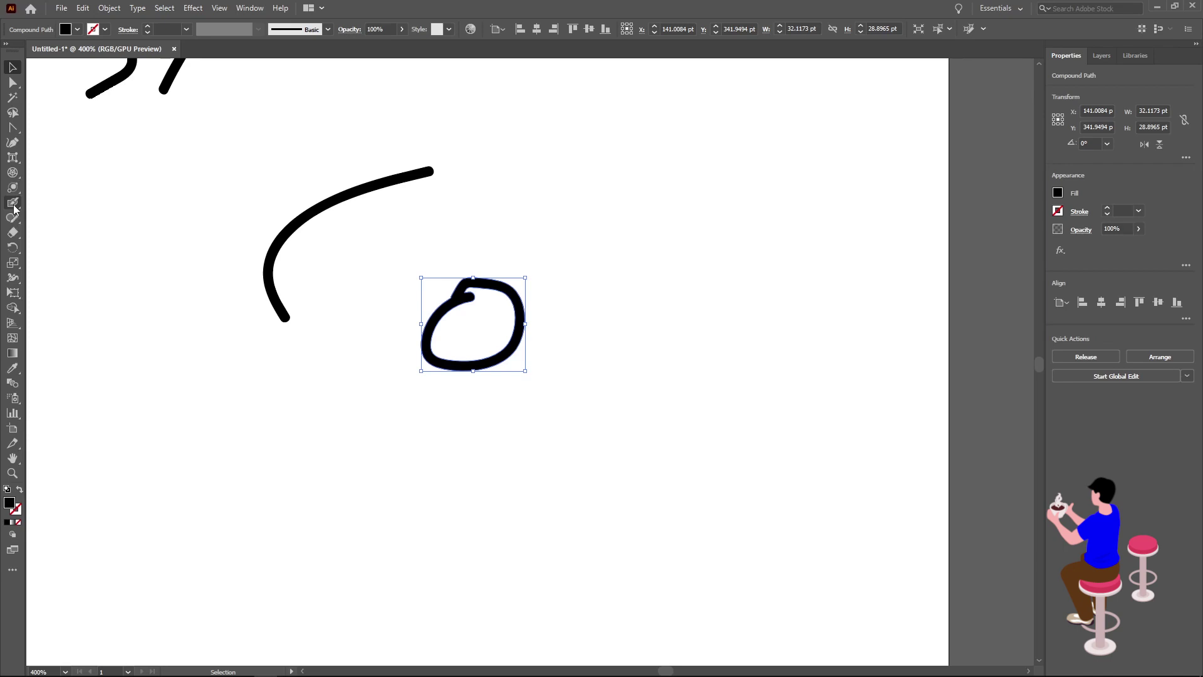
{"action": "scroll", "coordinate": [84, 181], "scroll_direction": "up", "scroll_amount": 3}
{"action": "scroll", "coordinate": [87, 184], "scroll_direction": "up", "scroll_amount": 3}
{"action": "scroll", "coordinate": [138, 213], "scroll_direction": "up", "scroll_amount": 3}
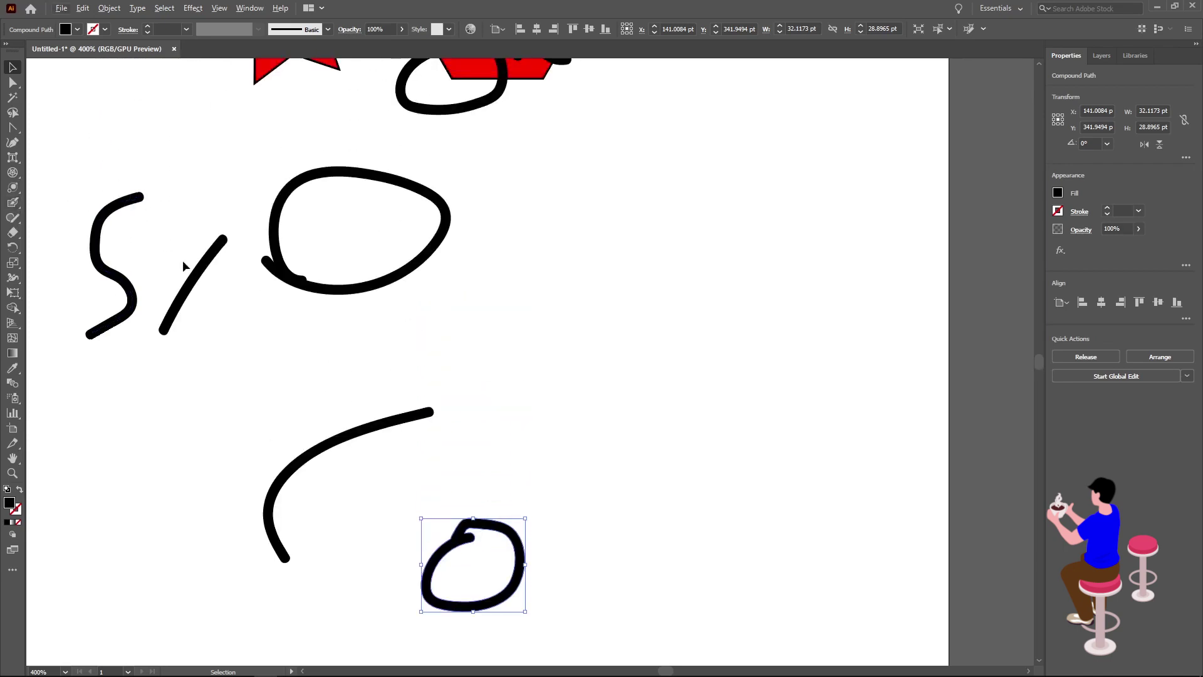
Select the diagonal slash stroke after briefly toggling between the brush tools
{"action": "left_click", "coordinate": [200, 275]}
{"action": "left_click", "coordinate": [15, 202]}
{"action": "left_click_drag", "start_coordinate": [17, 204], "coordinate": [50, 202]}
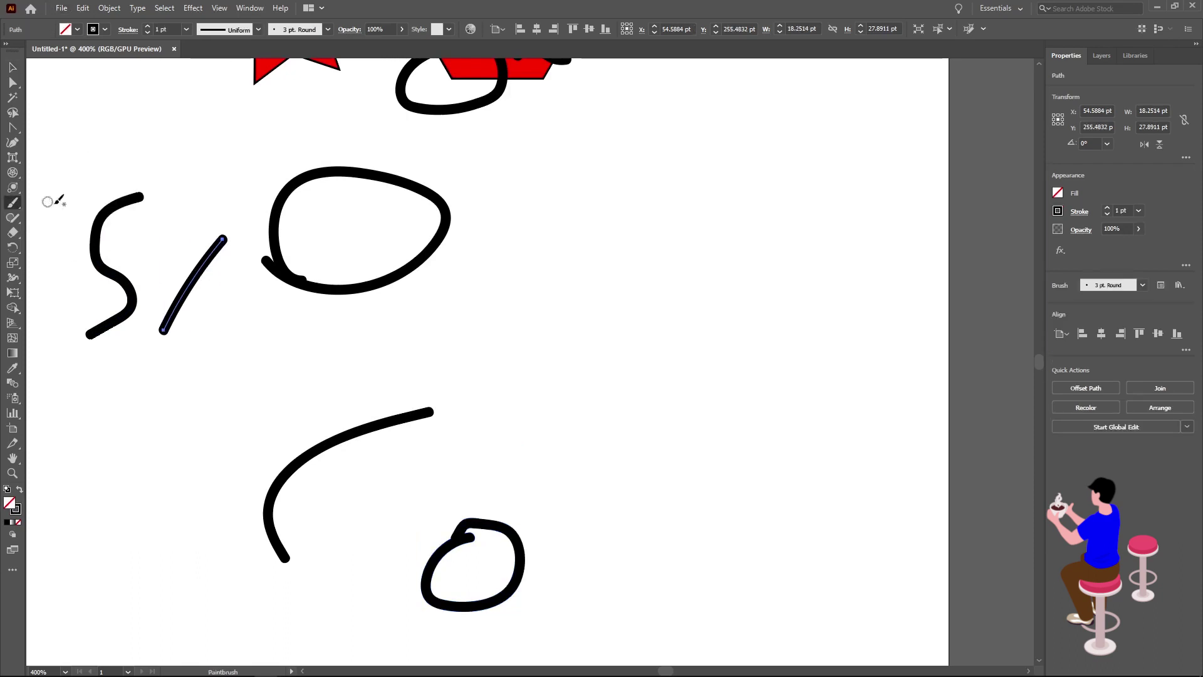
{"action": "right_click", "coordinate": [13, 203]}
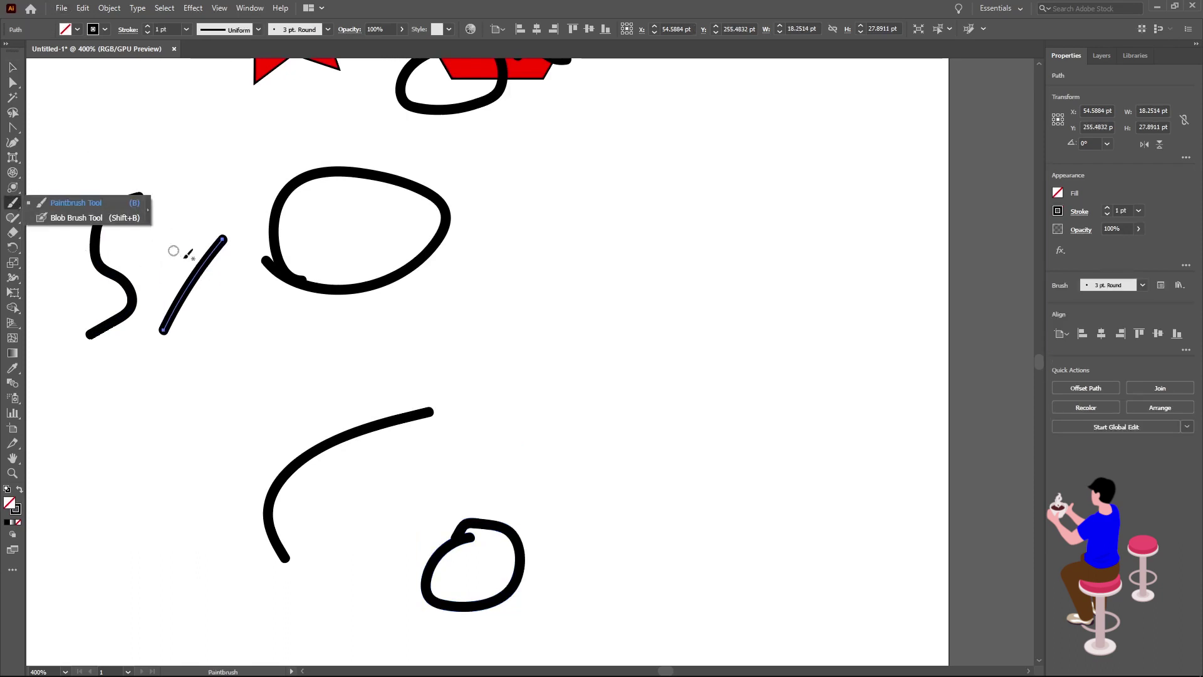
{"action": "key", "text": "v"}
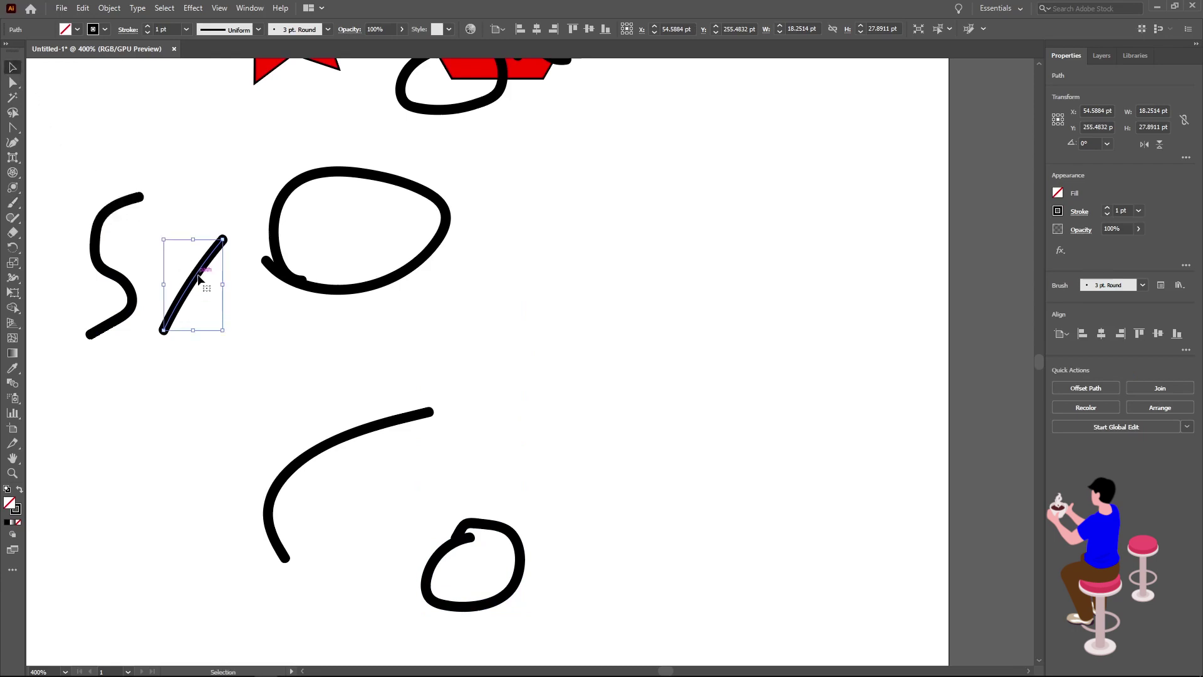
{"action": "scroll", "coordinate": [199, 279], "scroll_direction": "up", "scroll_amount": 1}
{"action": "scroll", "coordinate": [191, 297], "scroll_direction": "up", "scroll_amount": 2}
{"action": "scroll", "coordinate": [219, 297], "scroll_direction": "down", "scroll_amount": 2}
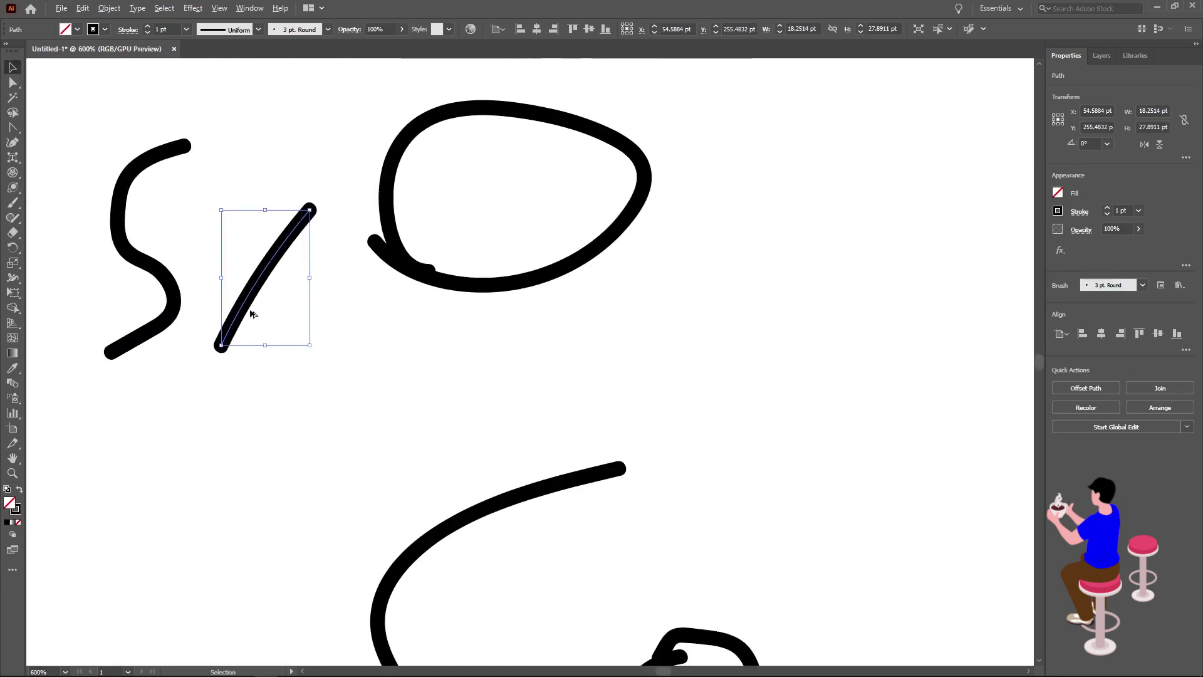
{"action": "scroll", "coordinate": [250, 313], "scroll_direction": "up", "scroll_amount": 2}
Nudge the slash slightly left, try a 0.5 pt stroke, then restore 1 pt
{"action": "left_click_drag", "start_coordinate": [252, 258], "coordinate": [220, 281]}
{"action": "left_click", "coordinate": [150, 32]}
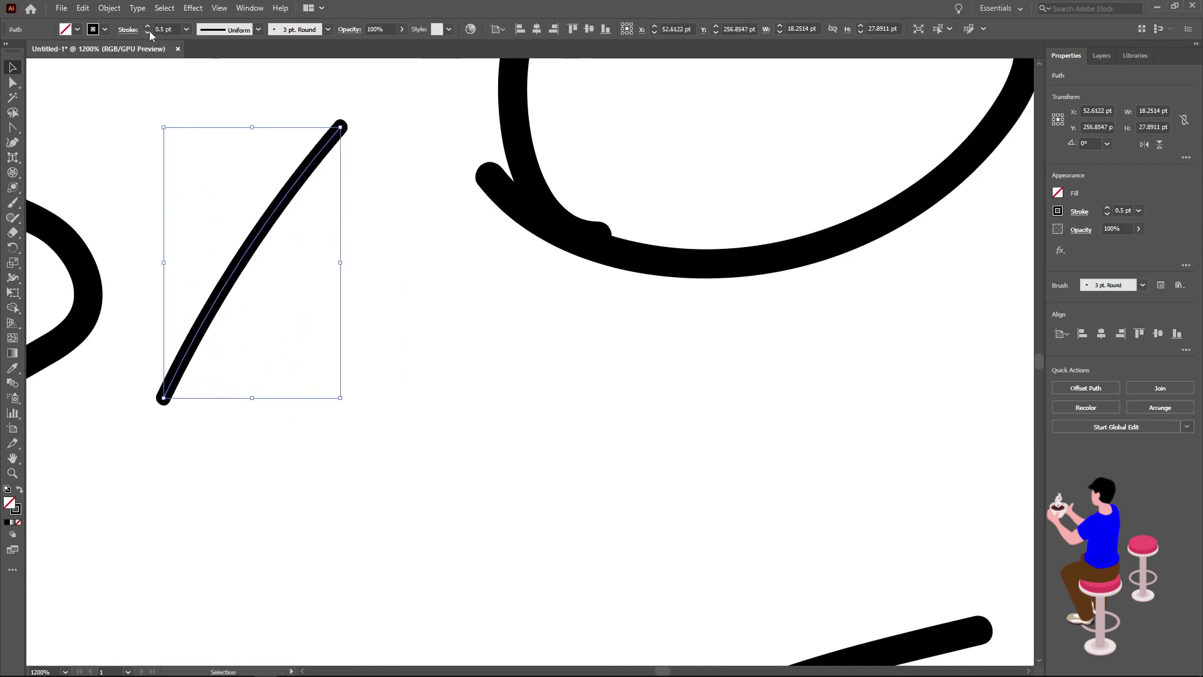
{"action": "left_click", "coordinate": [148, 25]}
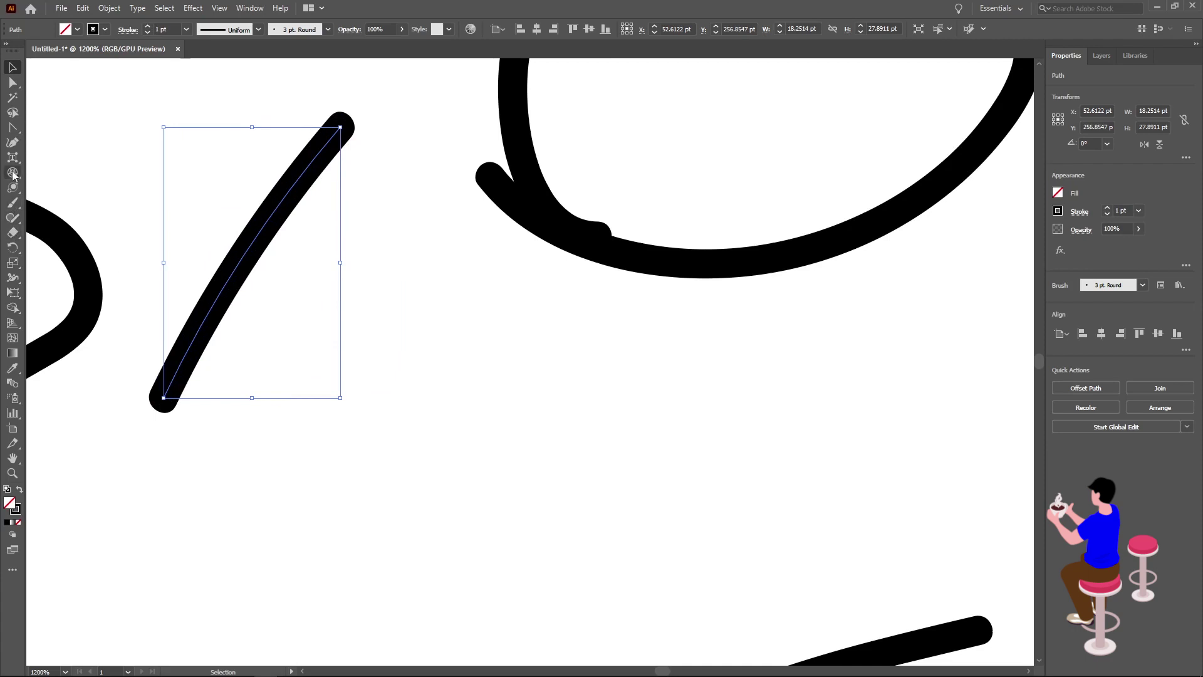
Switch among the Paintbrush flyout tools, ending on the Shaper Tool
{"action": "left_click", "coordinate": [15, 204]}
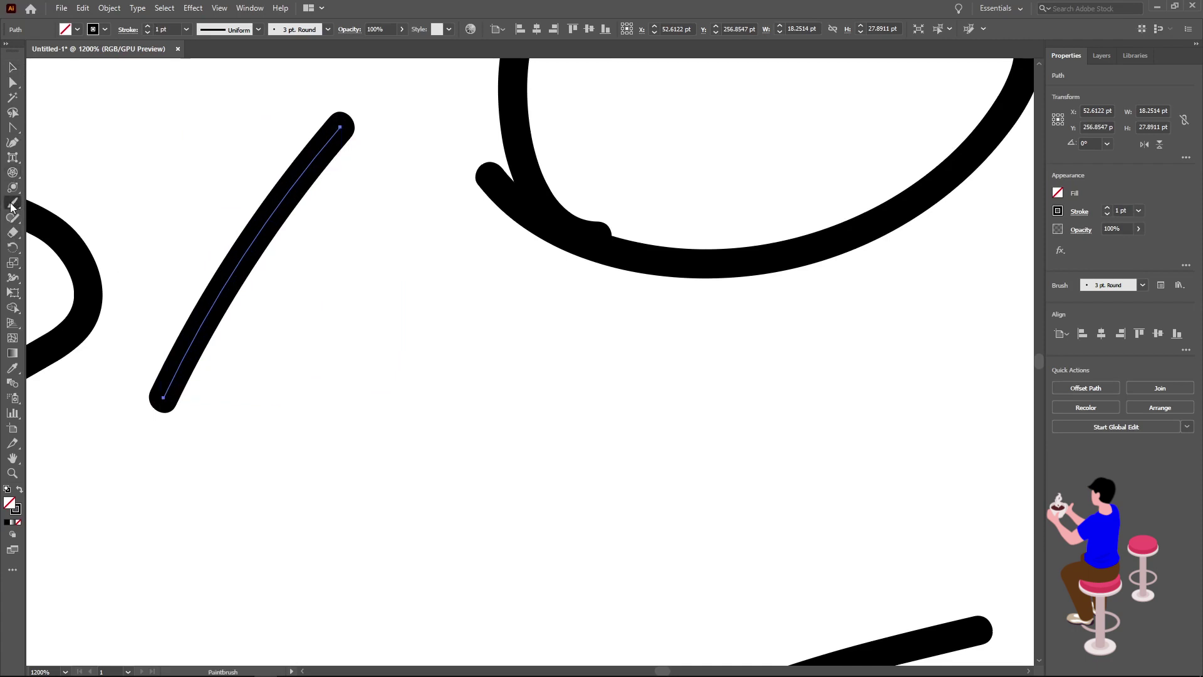
{"action": "left_click", "coordinate": [12, 207]}
{"action": "left_click", "coordinate": [11, 207]}
{"action": "left_click", "coordinate": [12, 218]}
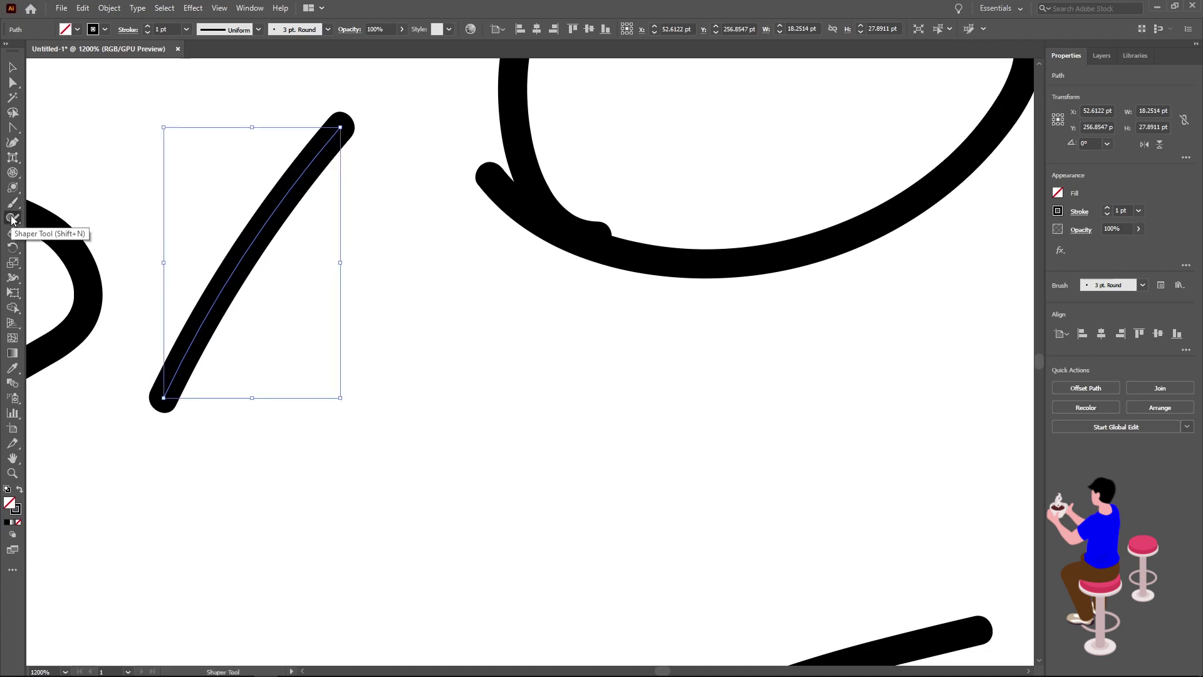
Select all the red shapes and black brush strokes and delete them
{"action": "scroll", "coordinate": [161, 212], "scroll_direction": "down", "scroll_amount": 5}
{"action": "key", "text": "ctrl+a"}
{"action": "key", "text": "Delete"}
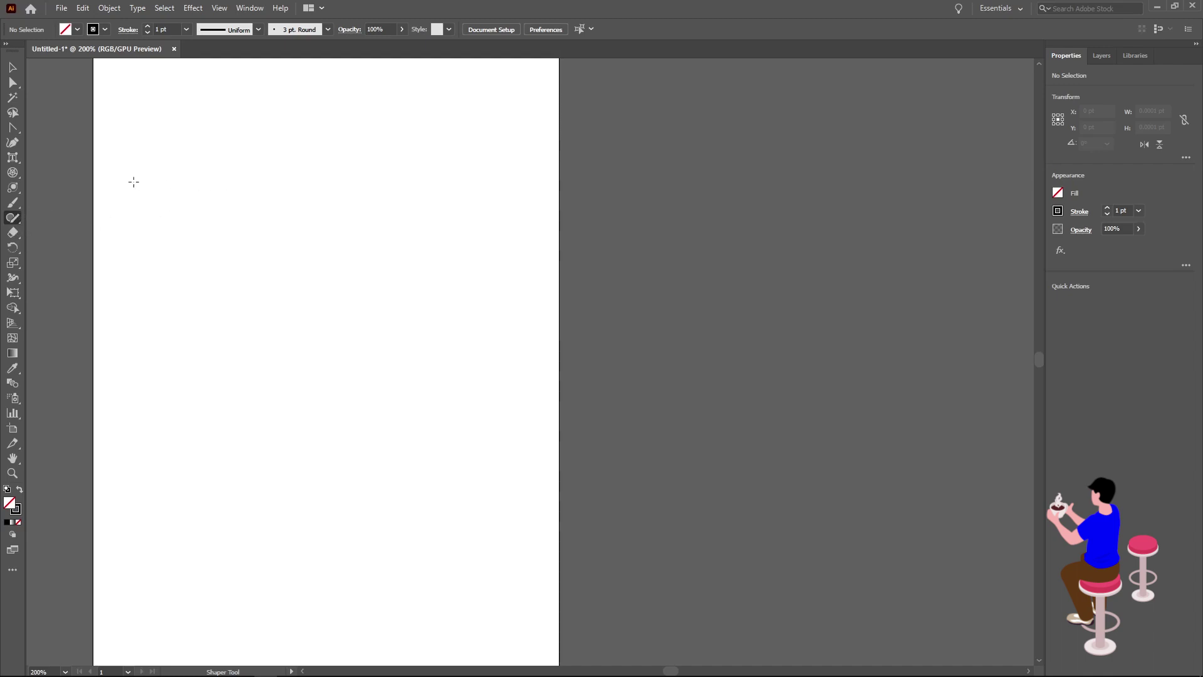
Sketch a rough circle near the page's top left with the Shaper tool
{"action": "scroll", "coordinate": [129, 193], "scroll_direction": "up", "scroll_amount": 1}
{"action": "scroll", "coordinate": [220, 209], "scroll_direction": "up", "scroll_amount": 2}
{"action": "scroll", "coordinate": [223, 209], "scroll_direction": "left", "scroll_amount": 4}
{"action": "scroll", "coordinate": [313, 201], "scroll_direction": "left", "scroll_amount": 2}
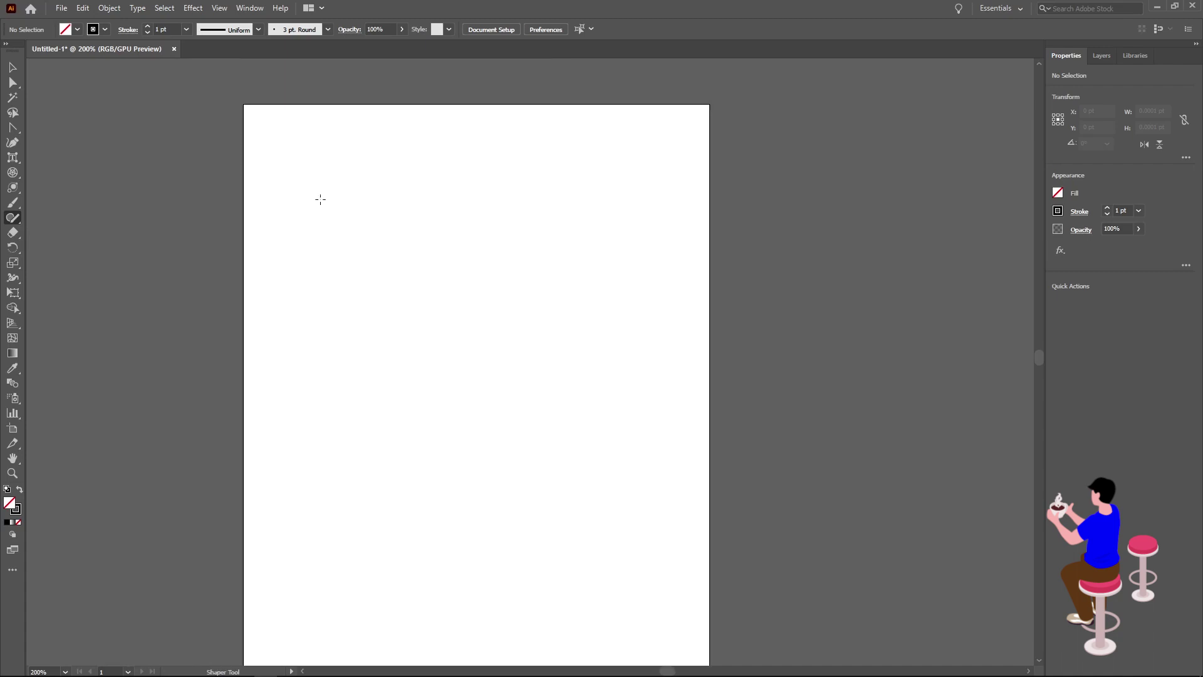
{"action": "scroll", "coordinate": [351, 186], "scroll_direction": "right", "scroll_amount": 2}
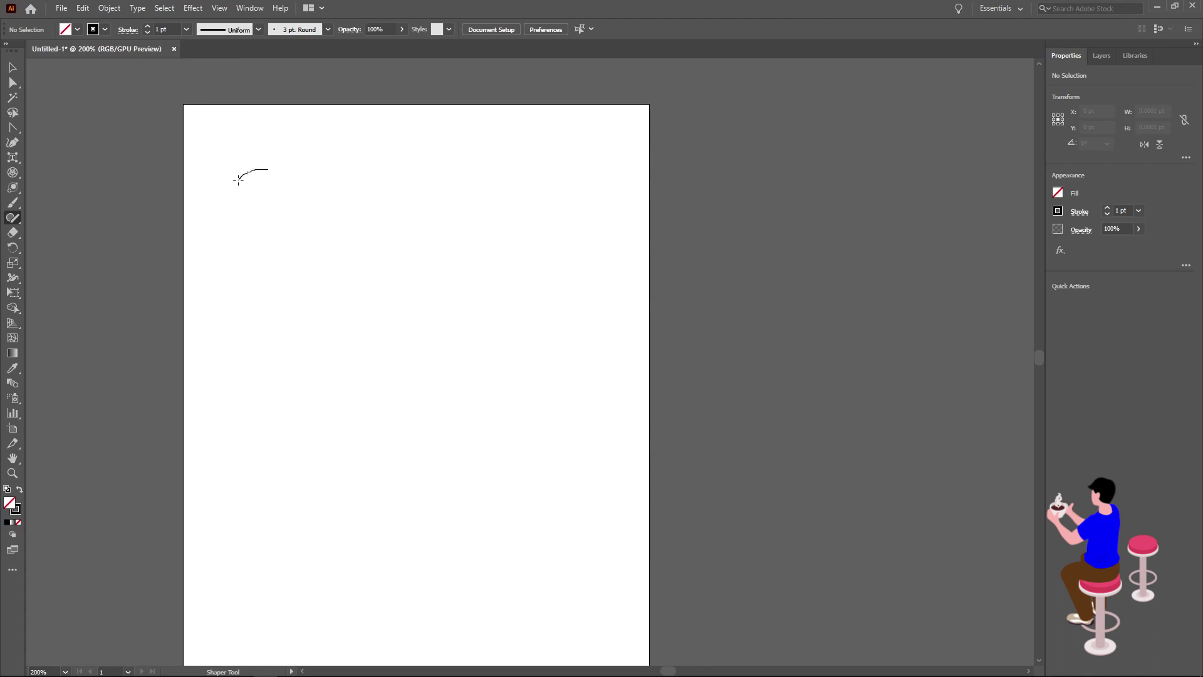
{"action": "left_click_drag", "start_coordinate": [242, 230], "coordinate": [264, 238]}
{"action": "left_click_drag", "start_coordinate": [245, 171], "coordinate": [247, 169]}
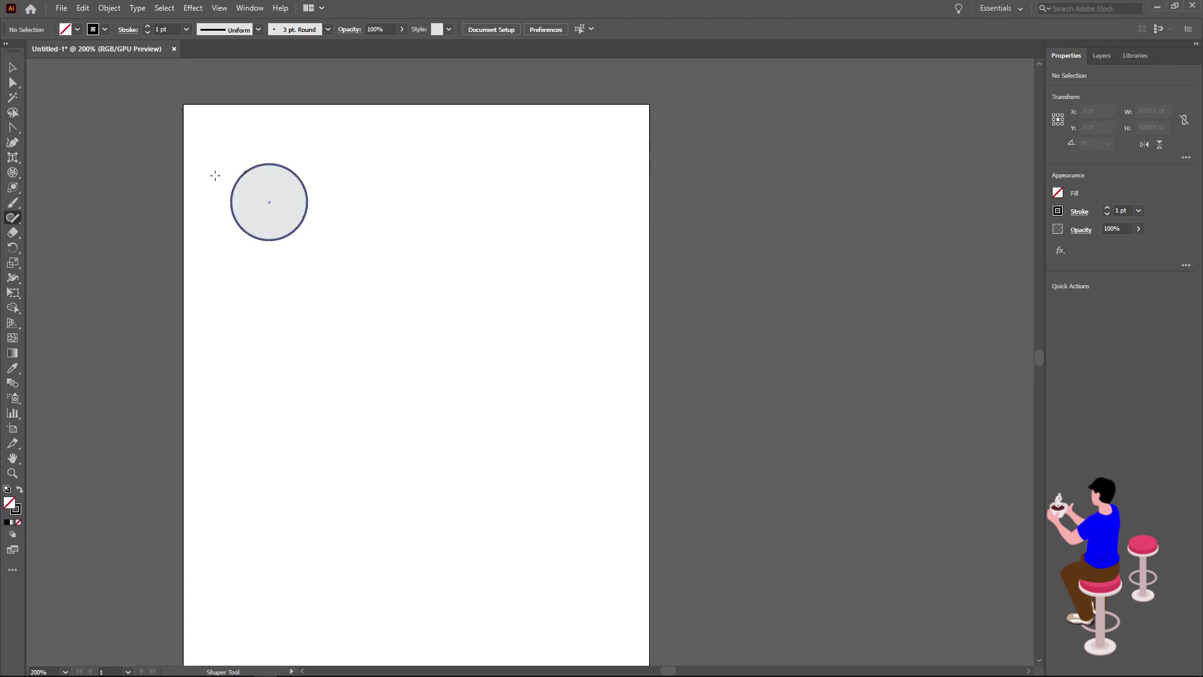
Sketch an ellipse to the right of the circle
{"action": "scroll", "coordinate": [196, 190], "scroll_direction": "up", "scroll_amount": 2}
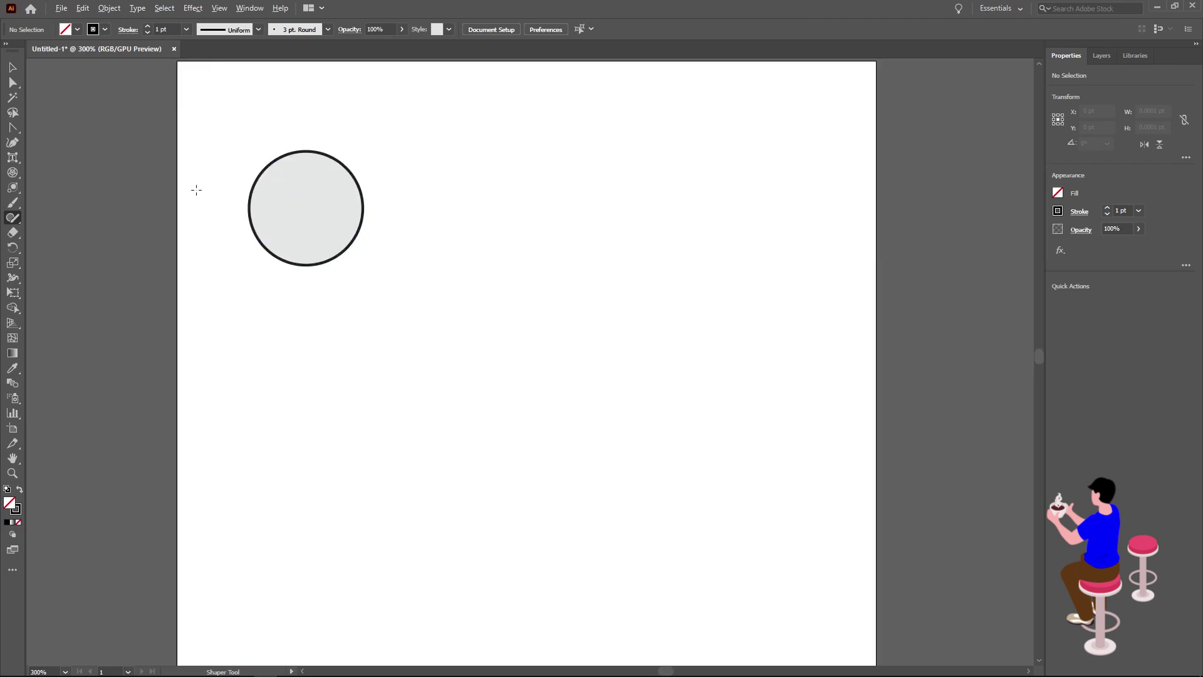
{"action": "scroll", "coordinate": [196, 190], "scroll_direction": "right", "scroll_amount": 1}
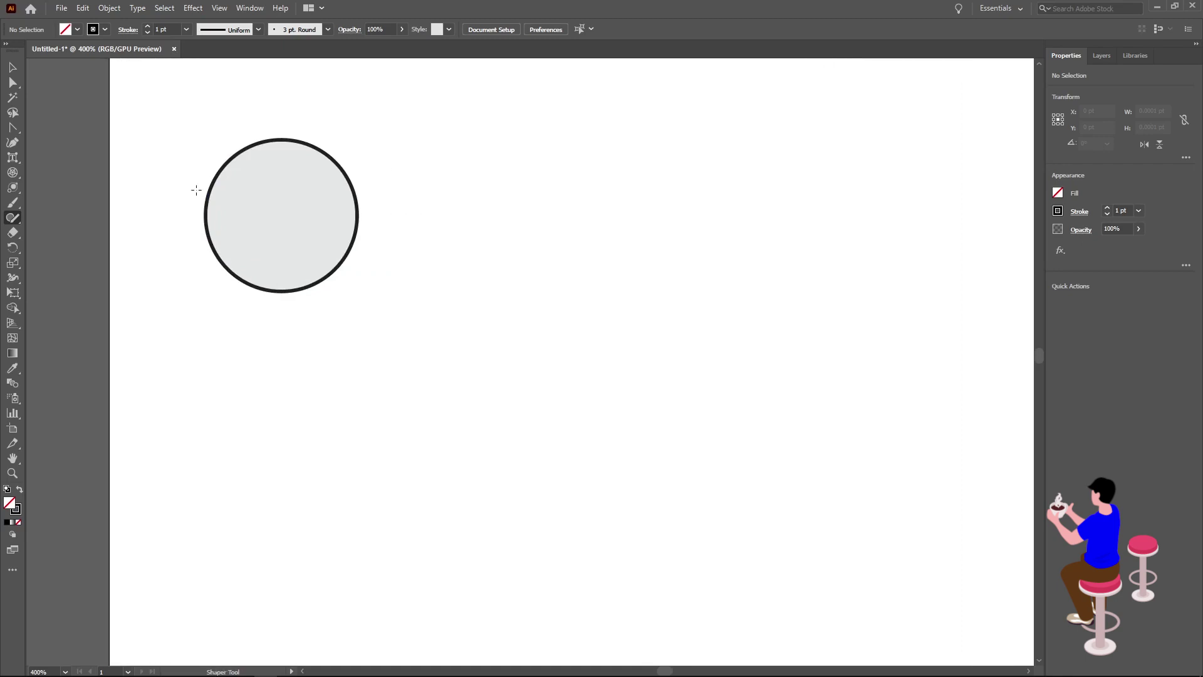
{"action": "scroll", "coordinate": [196, 190], "scroll_direction": "down", "scroll_amount": 1}
{"action": "scroll", "coordinate": [196, 190], "scroll_direction": "right", "scroll_amount": 1}
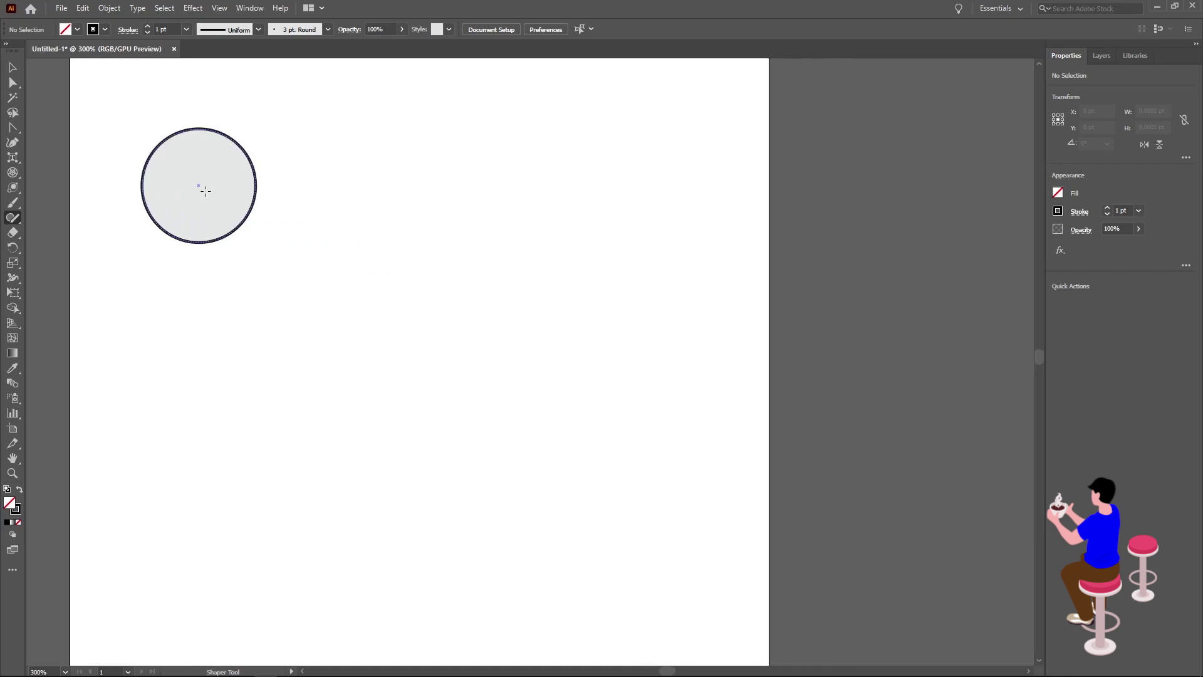
{"action": "left_click_drag", "start_coordinate": [349, 151], "coordinate": [334, 185]}
{"action": "left_click_drag", "start_coordinate": [350, 152], "coordinate": [350, 152]}
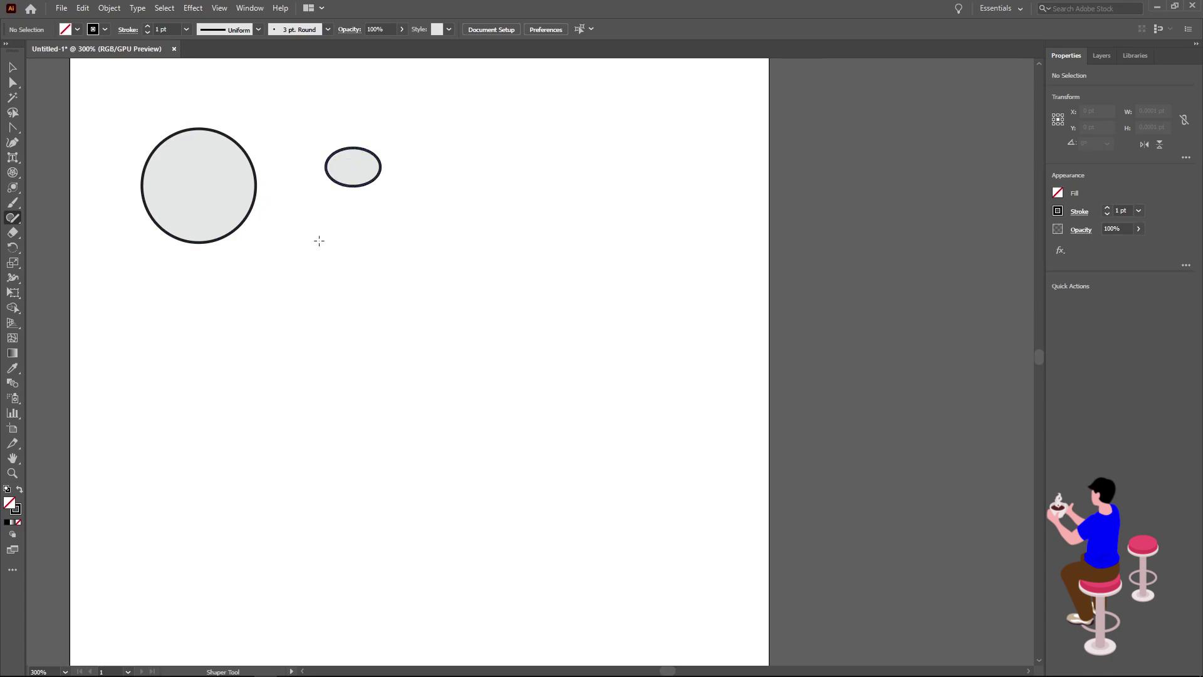
Sketch a rectangle below the ellipse and a hexagon to its right
{"action": "mouse_move", "coordinate": [359, 266]}
{"action": "left_mouse_down"}
{"action": "mouse_move", "coordinate": [422, 254]}
{"action": "mouse_move", "coordinate": [354, 242]}
{"action": "left_mouse_up"}
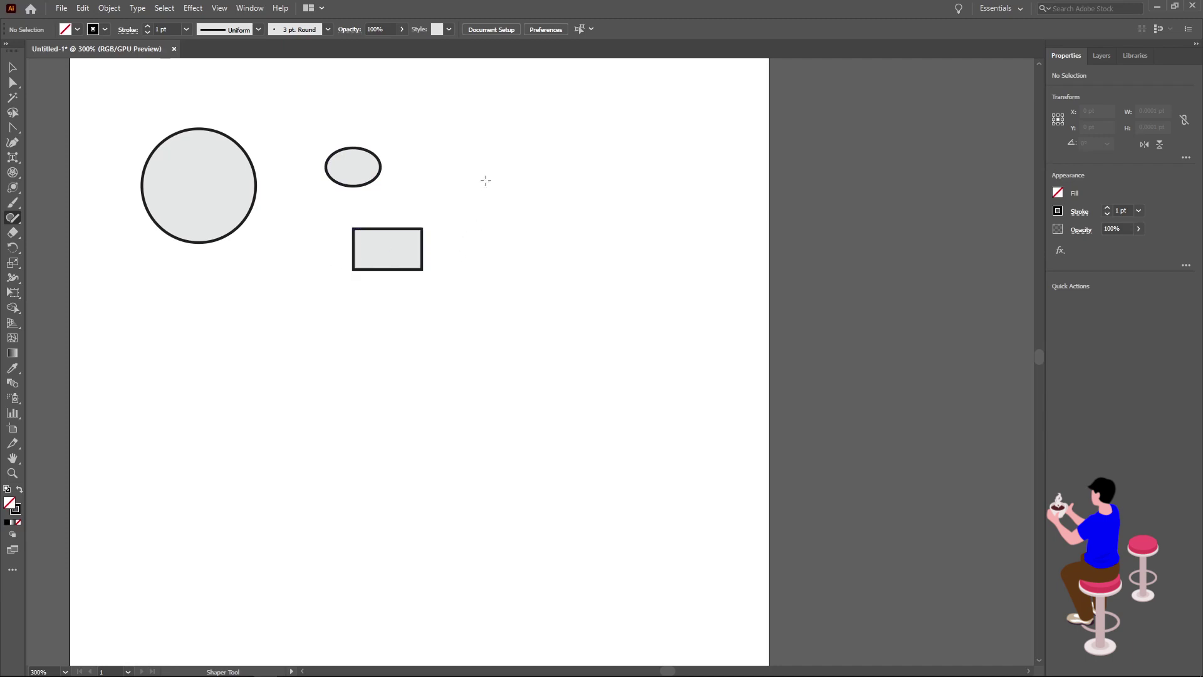
{"action": "mouse_move", "coordinate": [486, 181]}
{"action": "left_mouse_down"}
{"action": "mouse_move", "coordinate": [479, 214]}
{"action": "mouse_move", "coordinate": [525, 189]}
{"action": "mouse_move", "coordinate": [495, 179]}
{"action": "left_mouse_up"}
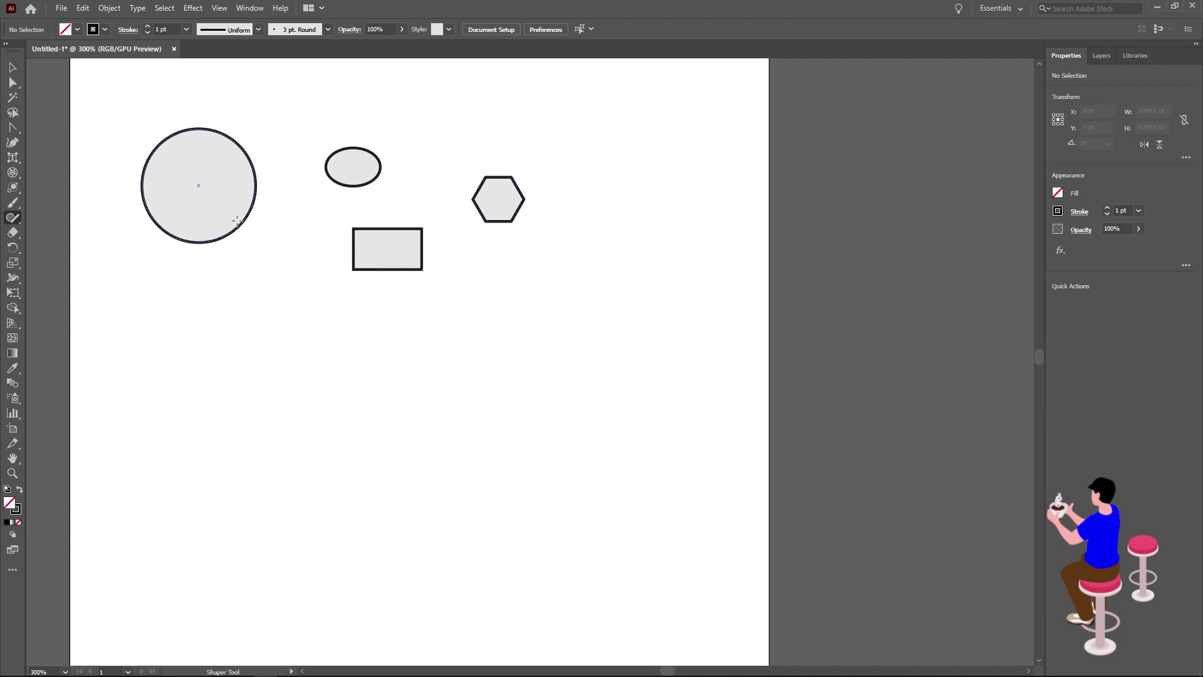
{"action": "scroll", "coordinate": [236, 221], "scroll_direction": "down", "scroll_amount": 1, "text": "alt"}
{"action": "scroll", "coordinate": [255, 271], "scroll_direction": "left", "scroll_amount": 3}
{"action": "scroll", "coordinate": [310, 285], "scroll_direction": "up", "scroll_amount": 2, "text": "alt"}
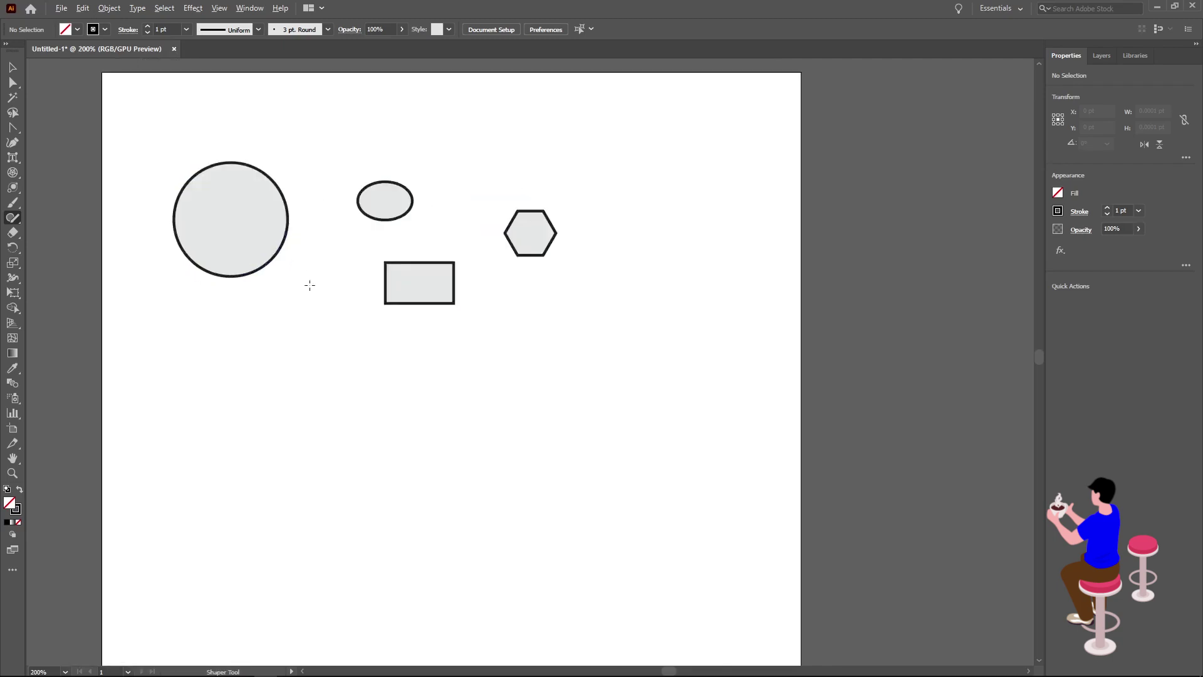
{"action": "scroll", "coordinate": [310, 285], "scroll_direction": "down", "scroll_amount": 1, "text": "alt"}
{"action": "scroll", "coordinate": [314, 287], "scroll_direction": "up", "scroll_amount": 1}
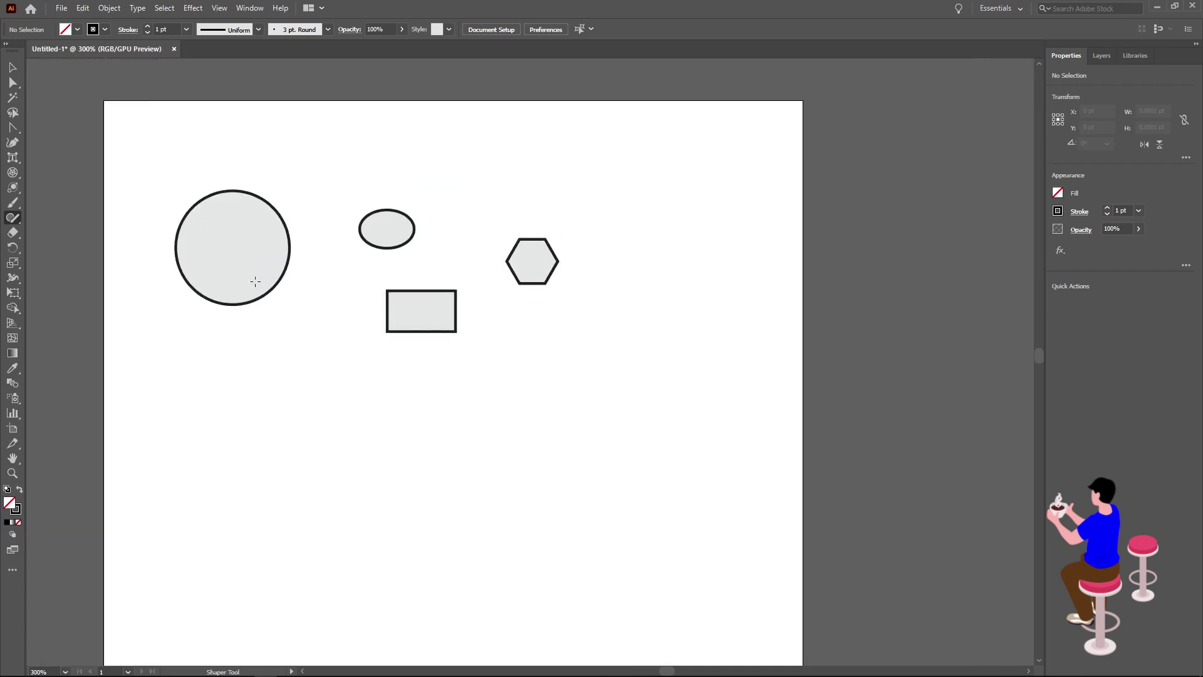
{"action": "right_click", "coordinate": [13, 219]}
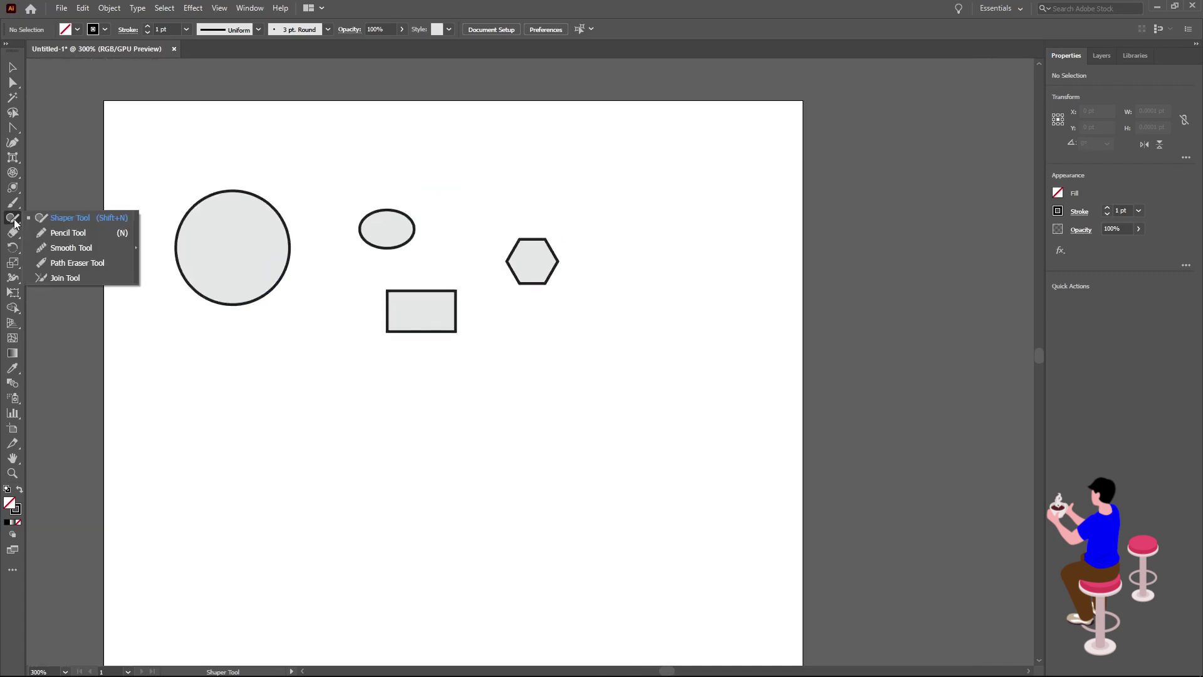
Draw an S-shaped curve and several more freehand pencil strokes across the page
{"action": "left_click", "coordinate": [63, 233]}
{"action": "scroll", "coordinate": [196, 347], "scroll_direction": "down", "scroll_amount": 5}
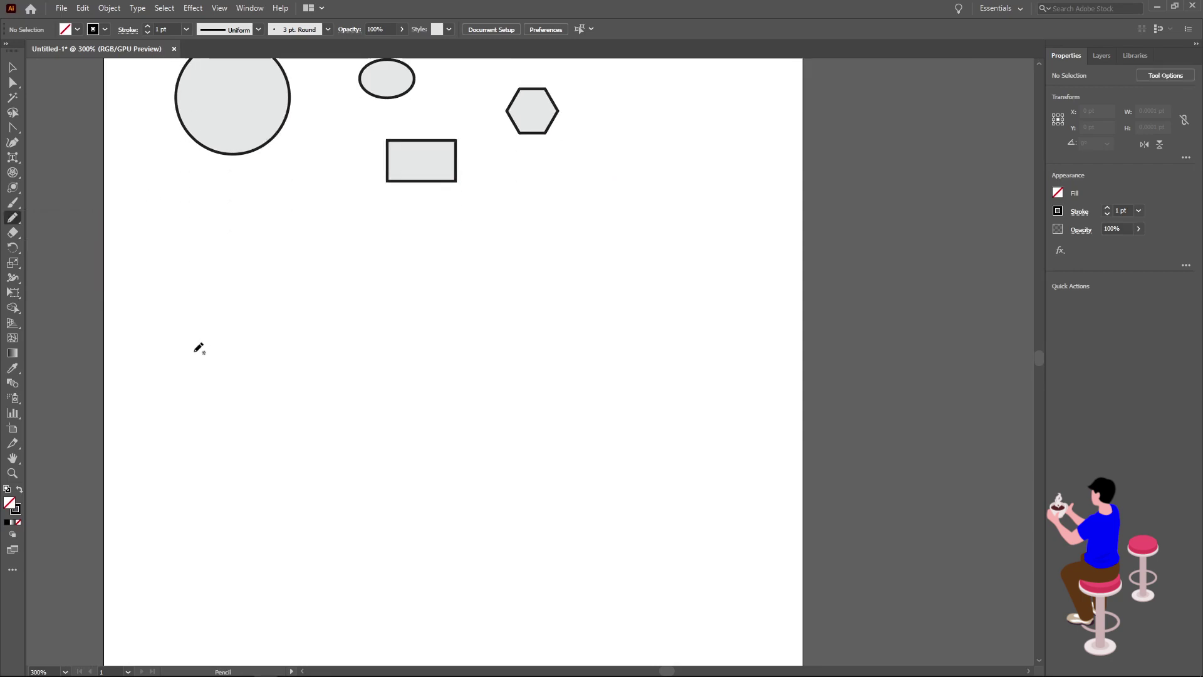
{"action": "mouse_move", "coordinate": [191, 194]}
{"action": "left_mouse_down"}
{"action": "mouse_move", "coordinate": [175, 256]}
{"action": "mouse_move", "coordinate": [210, 218]}
{"action": "mouse_move", "coordinate": [337, 248]}
{"action": "left_mouse_up"}
{"action": "mouse_move", "coordinate": [356, 198]}
{"action": "left_mouse_down"}
{"action": "mouse_move", "coordinate": [425, 246]}
{"action": "mouse_move", "coordinate": [441, 225]}
{"action": "mouse_move", "coordinate": [490, 243]}
{"action": "mouse_move", "coordinate": [529, 234]}
{"action": "left_mouse_up"}
{"action": "mouse_move", "coordinate": [567, 216]}
{"action": "left_mouse_down"}
{"action": "mouse_move", "coordinate": [560, 259]}
{"action": "mouse_move", "coordinate": [663, 268]}
{"action": "left_mouse_up"}
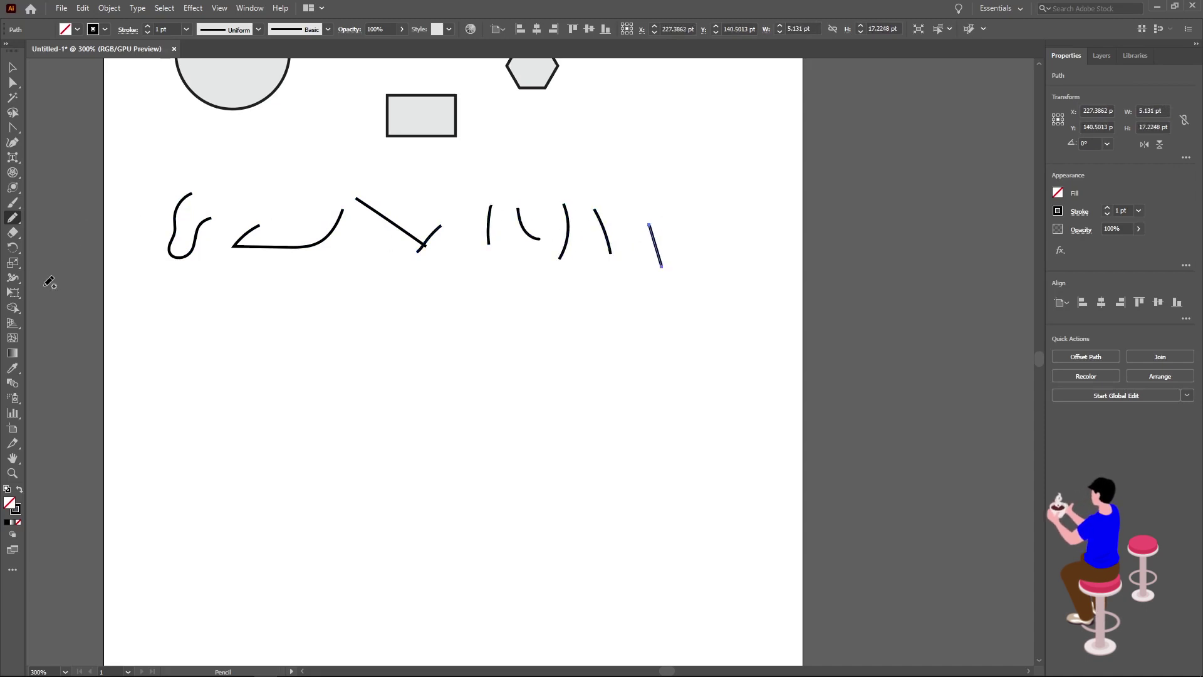
Smooth the S-shaped curve on the left with the Smooth tool
{"action": "left_click", "coordinate": [12, 219]}
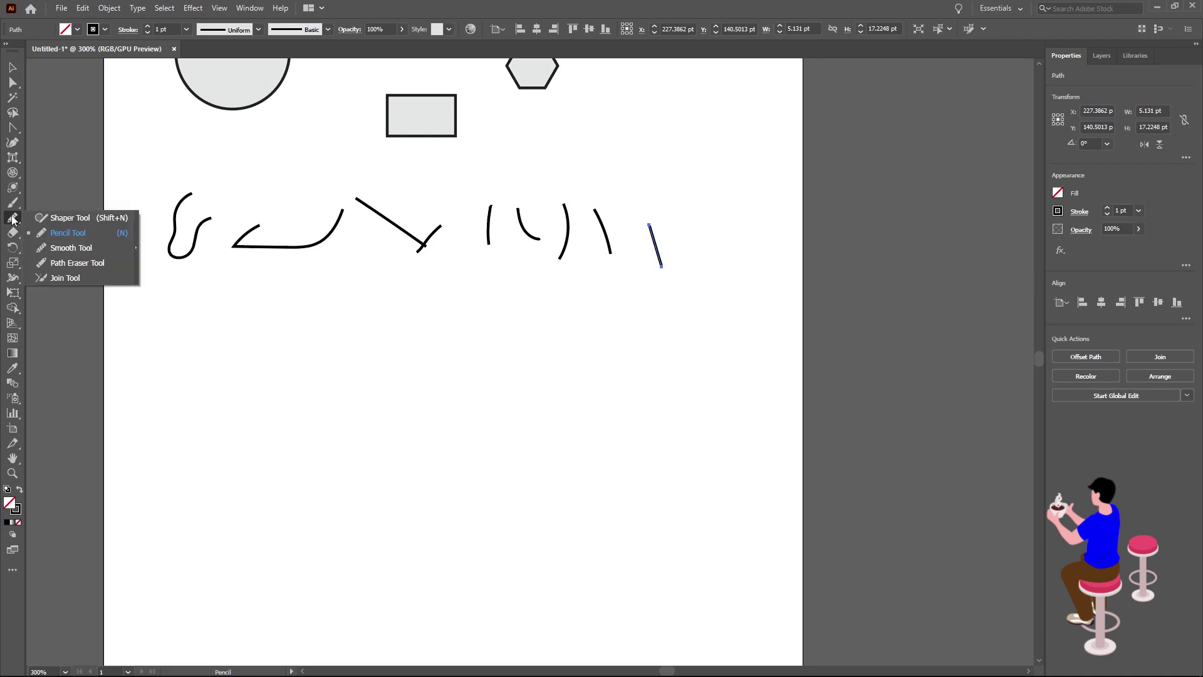
{"action": "left_click", "coordinate": [71, 248]}
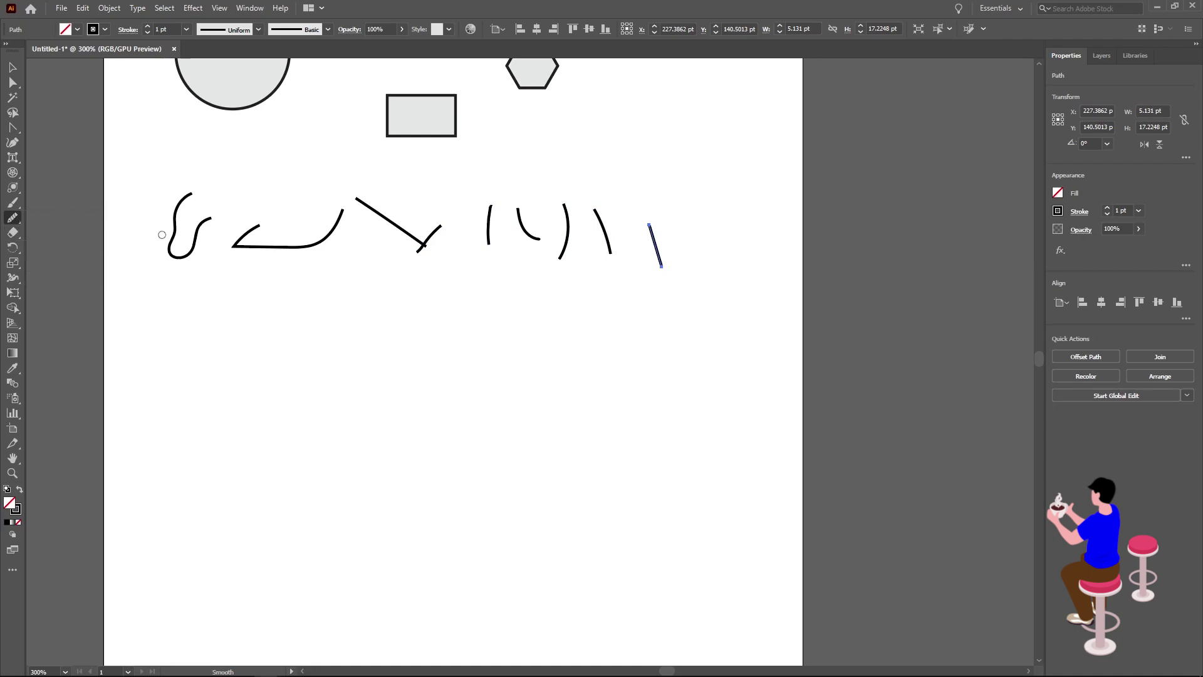
{"action": "mouse_move", "coordinate": [170, 244]}
{"action": "left_mouse_down"}
{"action": "mouse_move", "coordinate": [170, 257]}
{"action": "mouse_move", "coordinate": [197, 231]}
{"action": "left_mouse_up"}
{"action": "scroll", "coordinate": [229, 213], "scroll_direction": "up", "scroll_amount": 2, "text": "alt"}
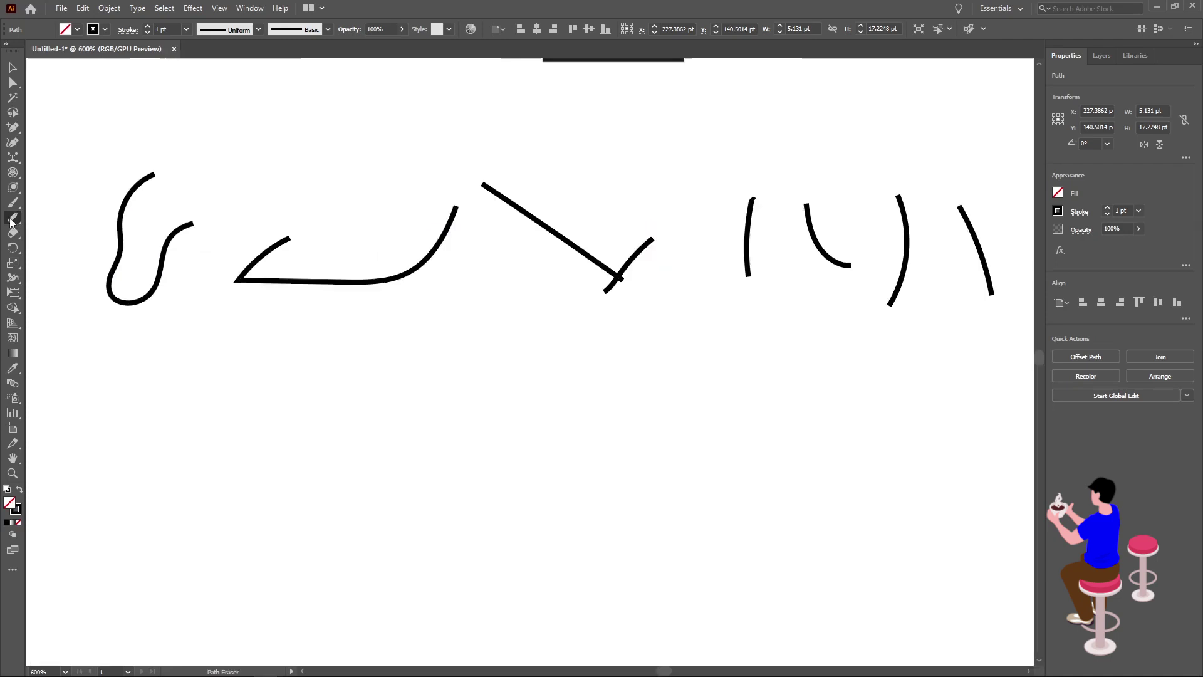
{"action": "left_click_drag", "start_coordinate": [12, 218], "coordinate": [73, 257]}
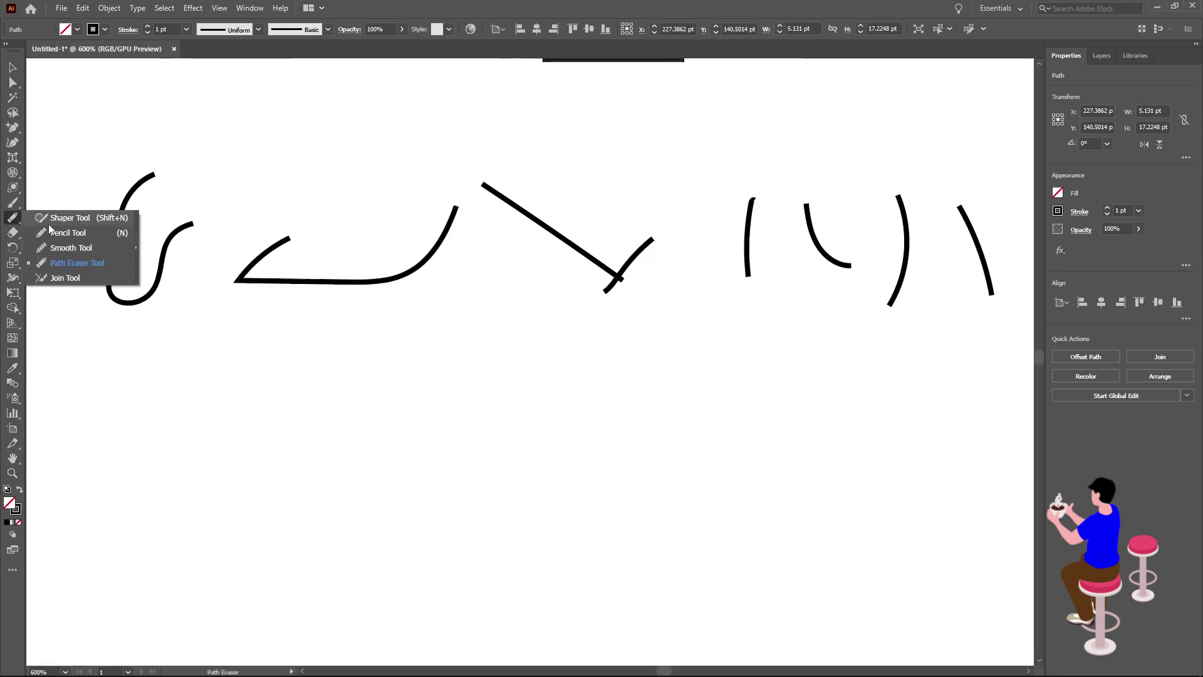
Select the L-shaped stroke and erase a gap in its bottom with the Path Eraser
{"action": "left_click", "coordinate": [69, 262]}
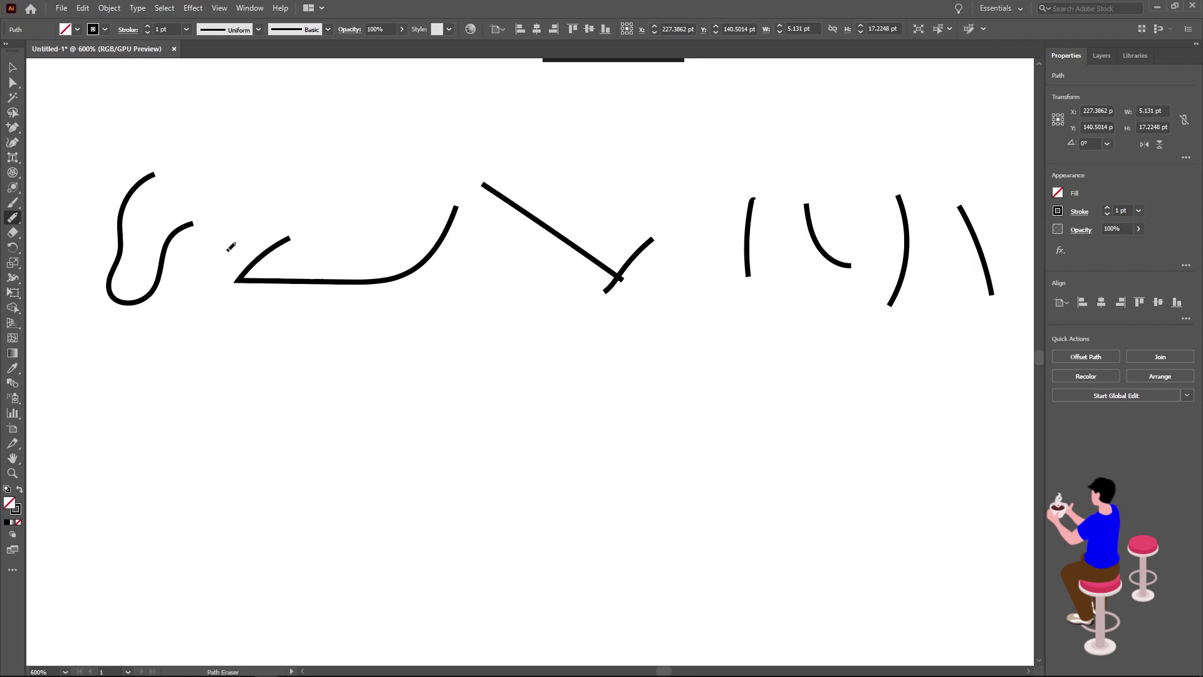
{"action": "key", "text": "v"}
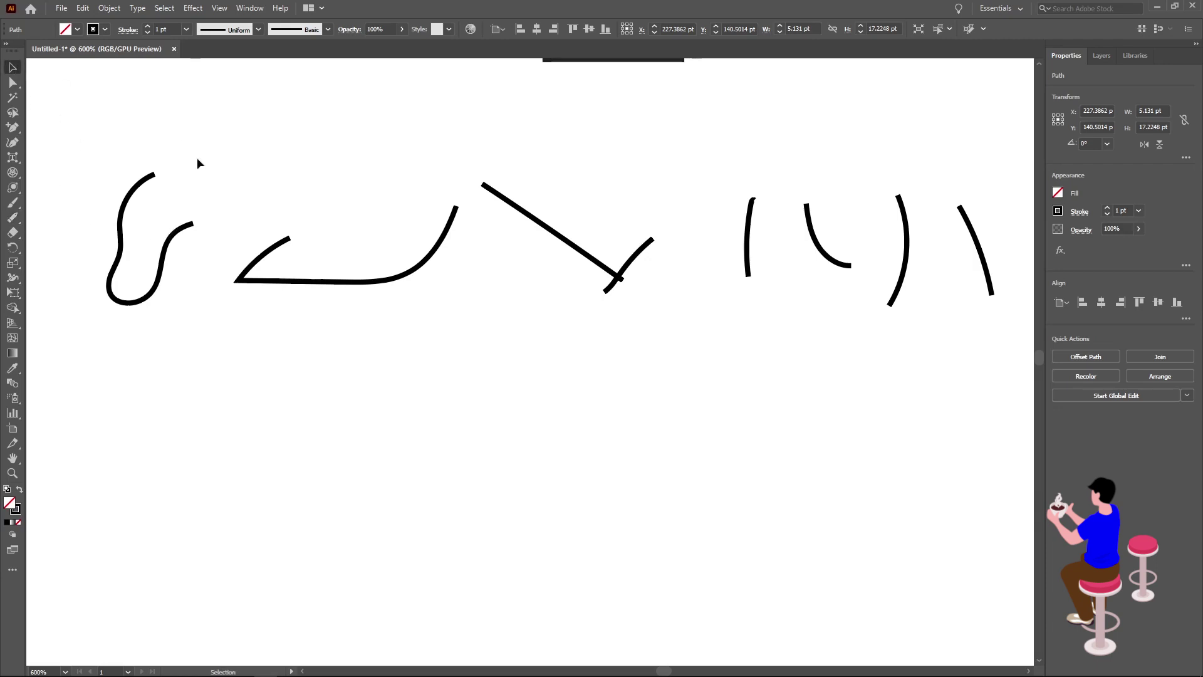
{"action": "left_click", "coordinate": [267, 288]}
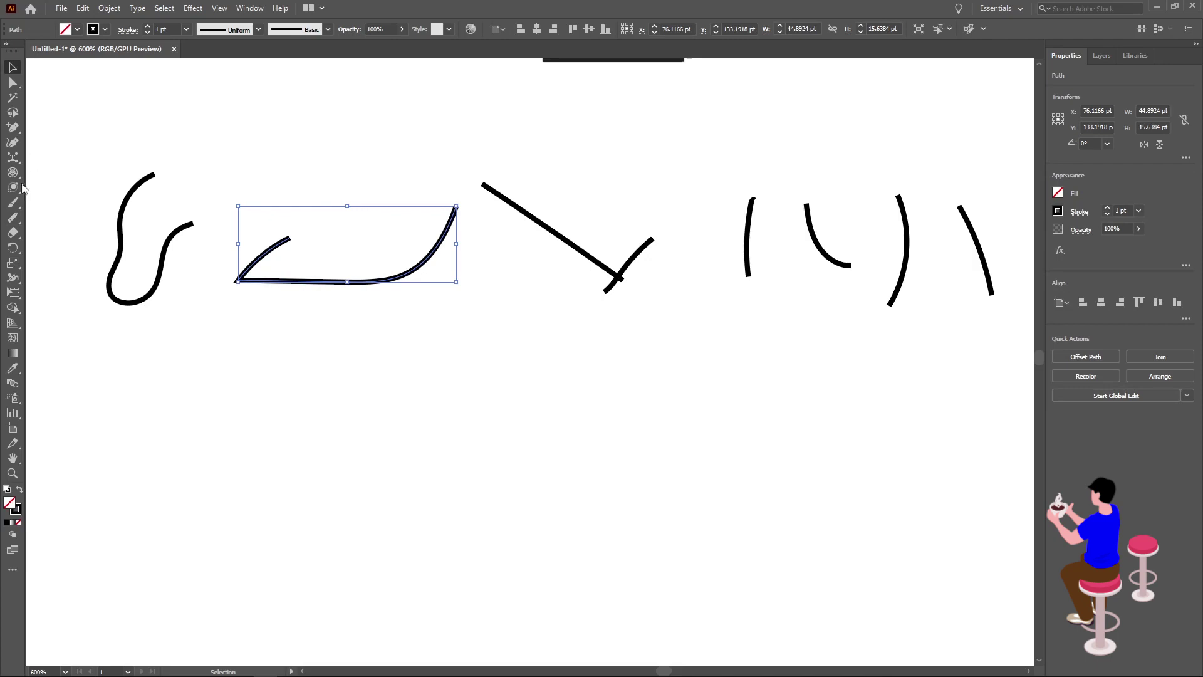
{"action": "left_click", "coordinate": [16, 219]}
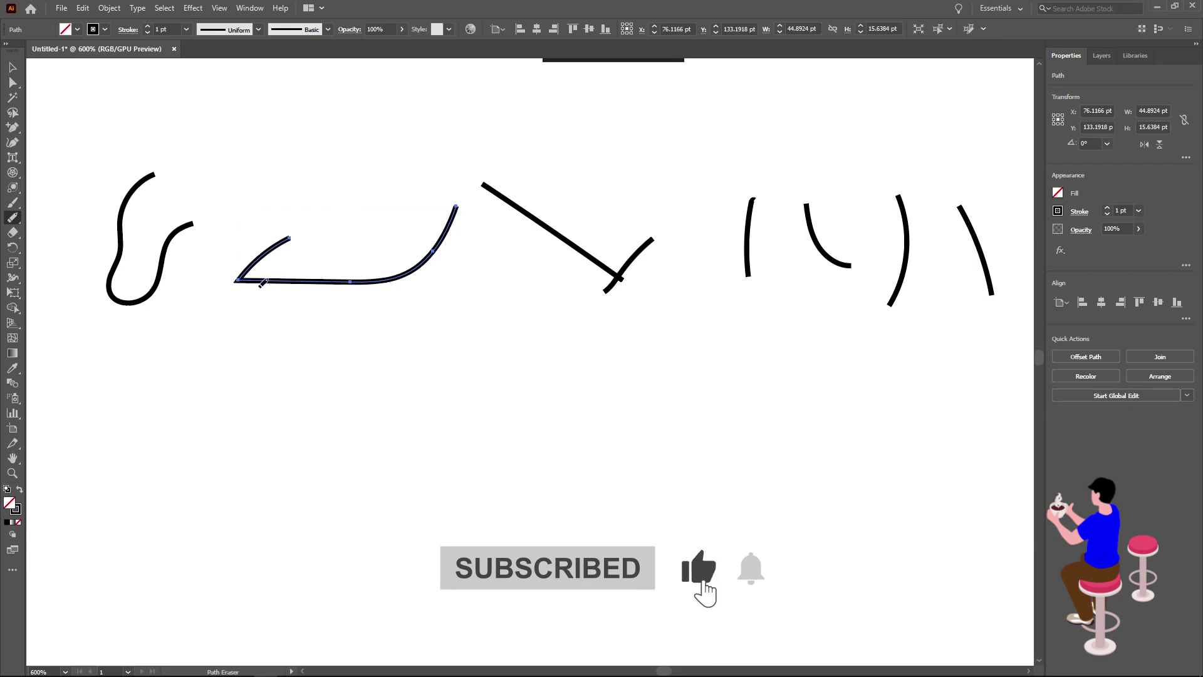
{"action": "mouse_move", "coordinate": [262, 280]}
{"action": "left_mouse_down"}
{"action": "mouse_move", "coordinate": [268, 269]}
{"action": "mouse_move", "coordinate": [285, 282]}
{"action": "left_mouse_up"}
Erase a second small gap further along the bottom stroke
{"action": "scroll", "coordinate": [286, 282], "scroll_direction": "up", "scroll_amount": 3}
{"action": "scroll", "coordinate": [280, 265], "scroll_direction": "up", "scroll_amount": 1}
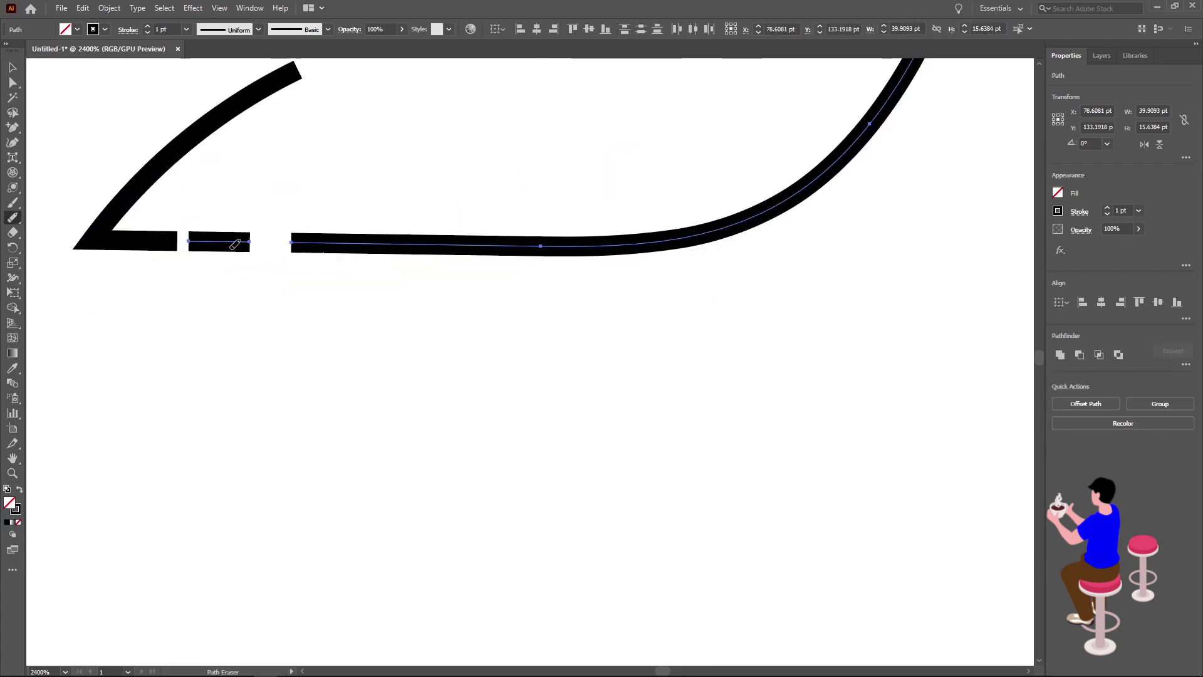
{"action": "scroll", "coordinate": [235, 245], "scroll_direction": "up", "scroll_amount": 1}
{"action": "scroll", "coordinate": [255, 268], "scroll_direction": "right", "scroll_amount": 1}
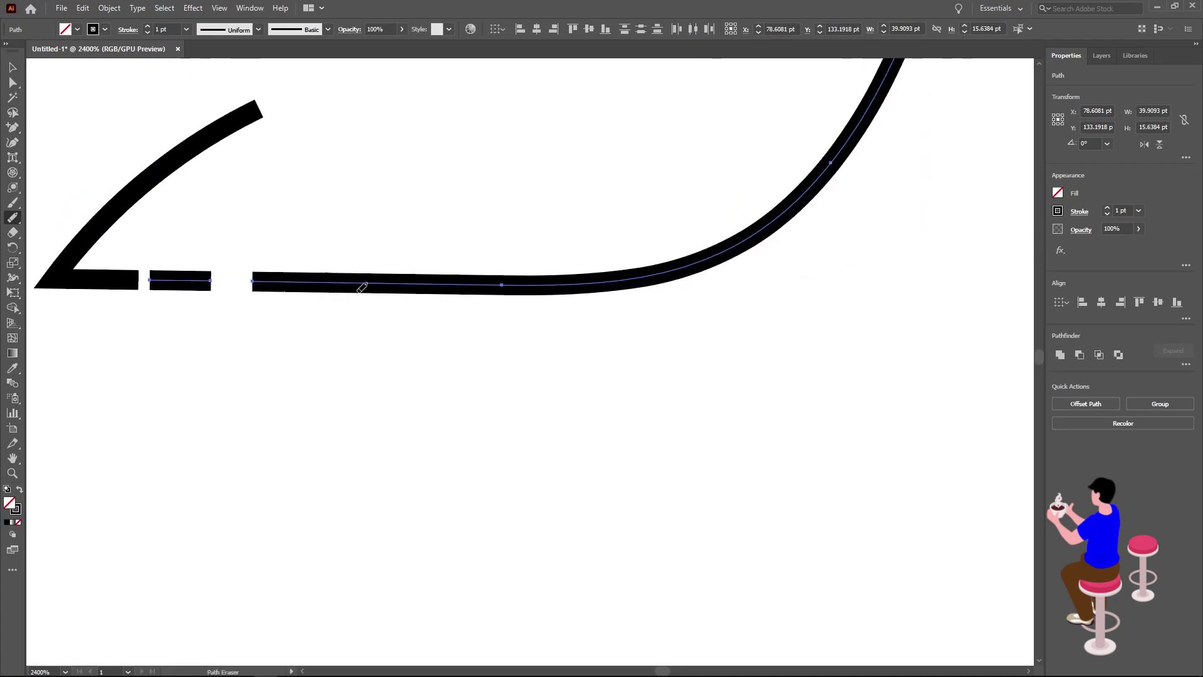
{"action": "left_click_drag", "start_coordinate": [329, 258], "coordinate": [329, 291]}
{"action": "scroll", "coordinate": [250, 257], "scroll_direction": "down", "scroll_amount": 3}
{"action": "left_click_drag", "start_coordinate": [13, 217], "coordinate": [53, 224]}
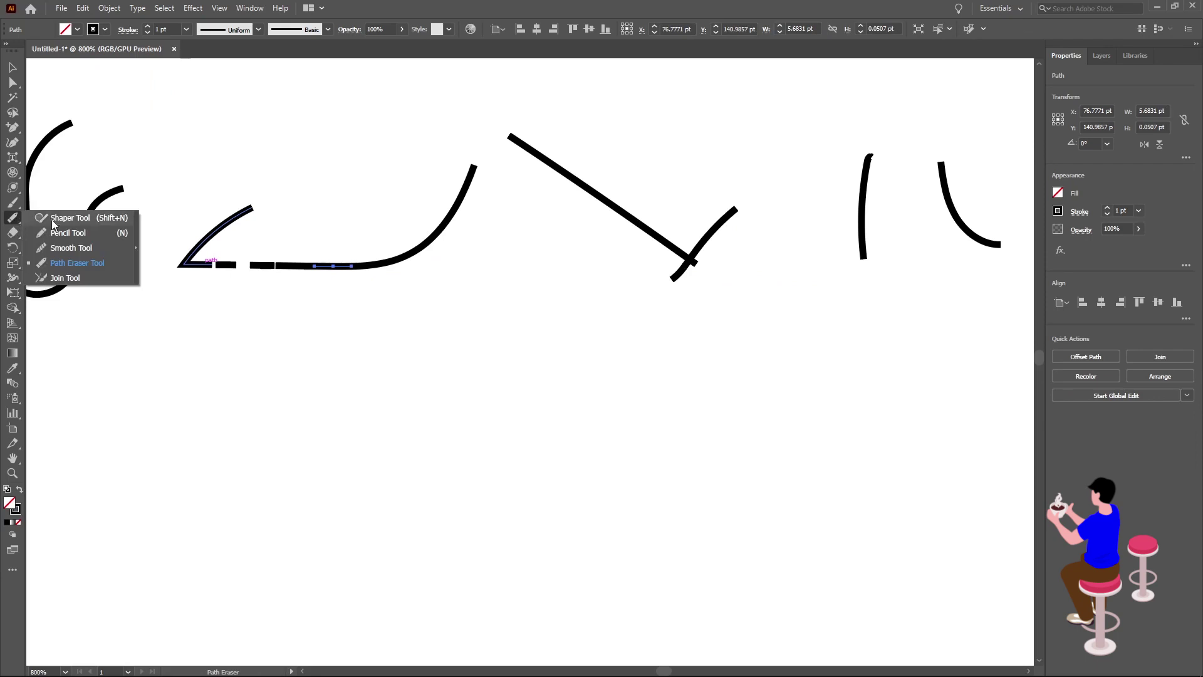
Rejoin the erased gaps of the hooked stroke into a sharp corner with the Join tool
{"action": "left_click", "coordinate": [65, 278]}
{"action": "scroll", "coordinate": [297, 239], "scroll_direction": "up", "scroll_amount": 1}
{"action": "scroll", "coordinate": [297, 239], "scroll_direction": "up", "scroll_amount": 1}
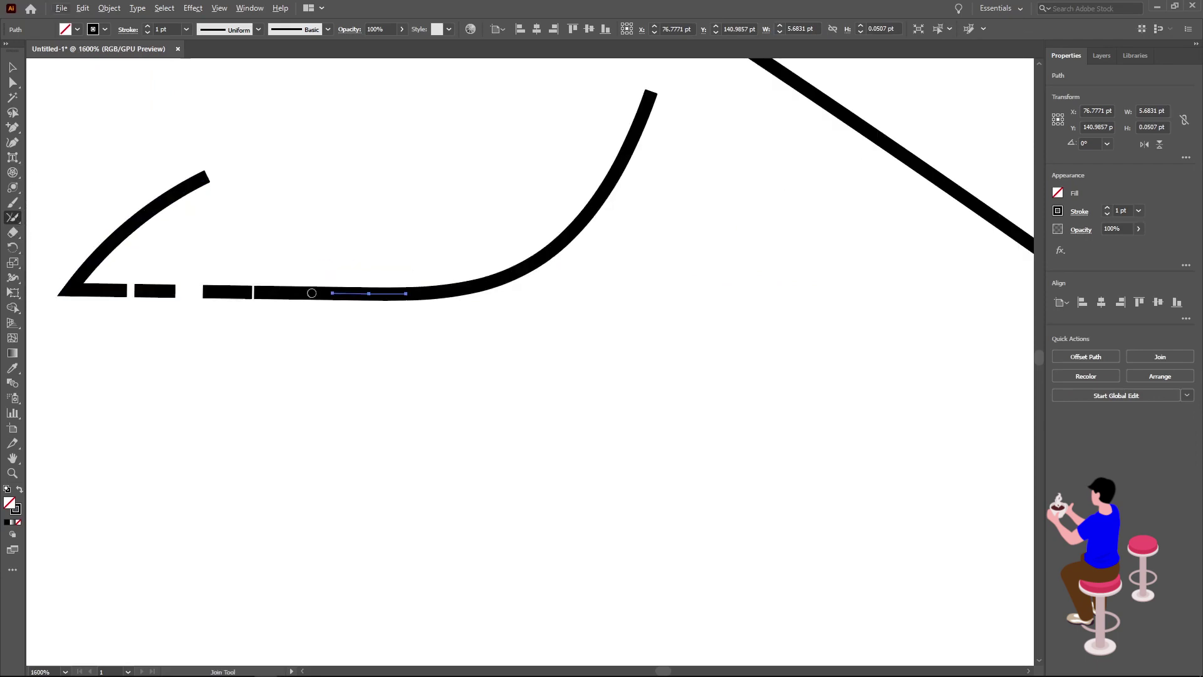
{"action": "left_click_drag", "start_coordinate": [242, 294], "coordinate": [280, 291]}
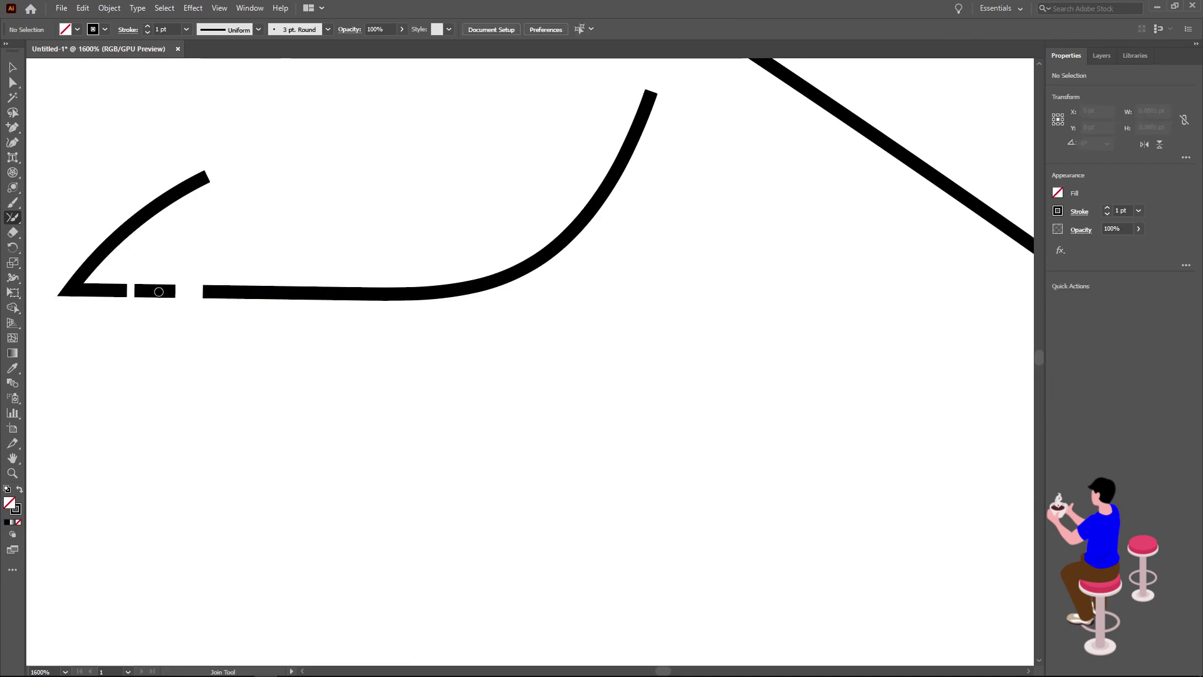
{"action": "mouse_move", "coordinate": [163, 292]}
{"action": "left_mouse_down"}
{"action": "mouse_move", "coordinate": [215, 291]}
{"action": "mouse_move", "coordinate": [167, 291]}
{"action": "left_mouse_up"}
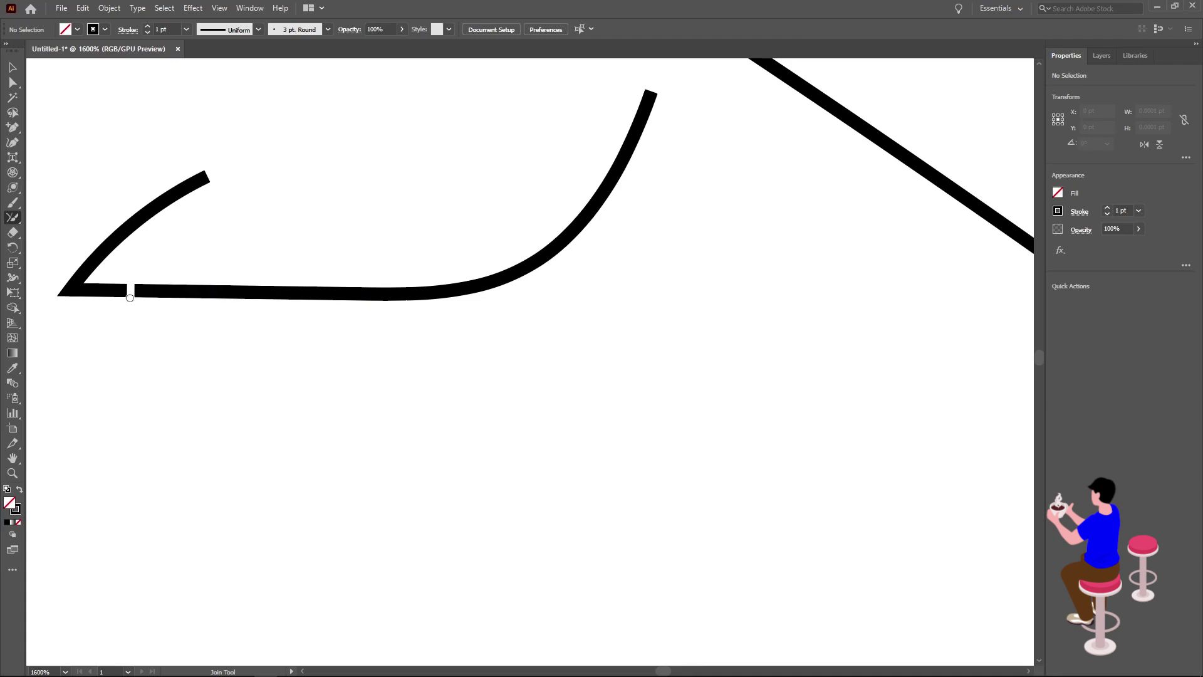
{"action": "scroll", "coordinate": [130, 298], "scroll_direction": "up", "scroll_amount": 1}
{"action": "scroll", "coordinate": [153, 295], "scroll_direction": "up", "scroll_amount": 1}
{"action": "scroll", "coordinate": [163, 332], "scroll_direction": "up", "scroll_amount": 1}
{"action": "scroll", "coordinate": [174, 367], "scroll_direction": "up", "scroll_amount": 1}
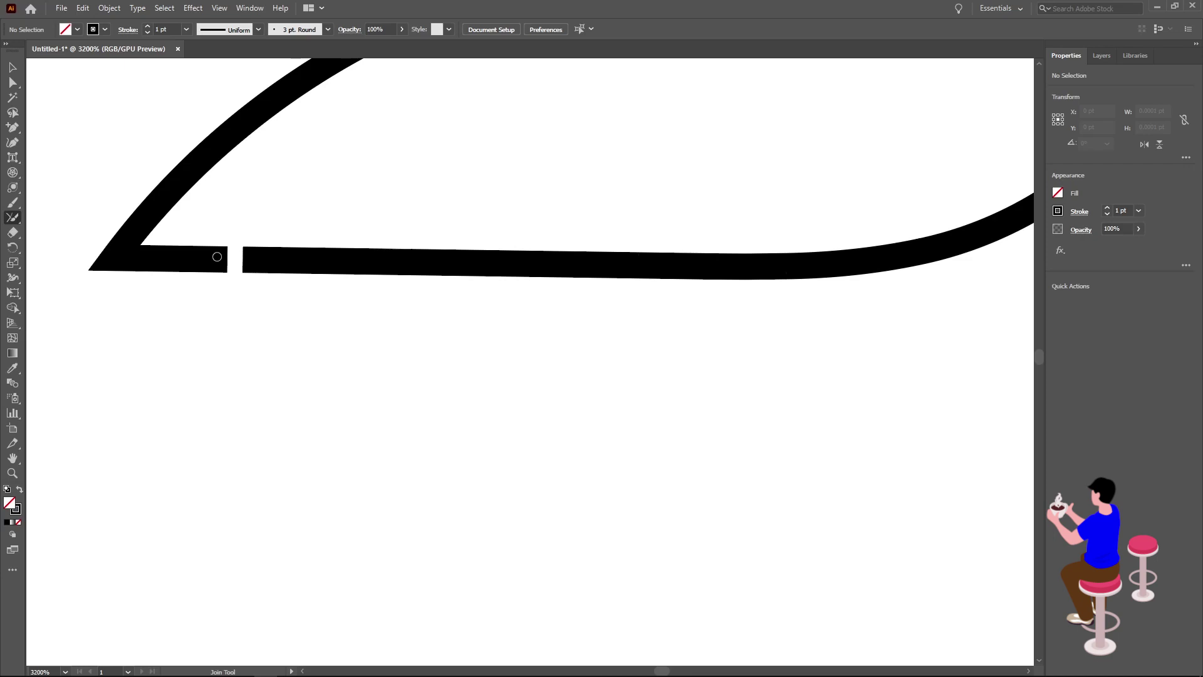
{"action": "left_click_drag", "start_coordinate": [217, 256], "coordinate": [177, 258]}
Zoom out to bring the angled stroke into view and select the Eraser tool
{"action": "scroll", "coordinate": [147, 258], "scroll_direction": "down", "scroll_amount": 1}
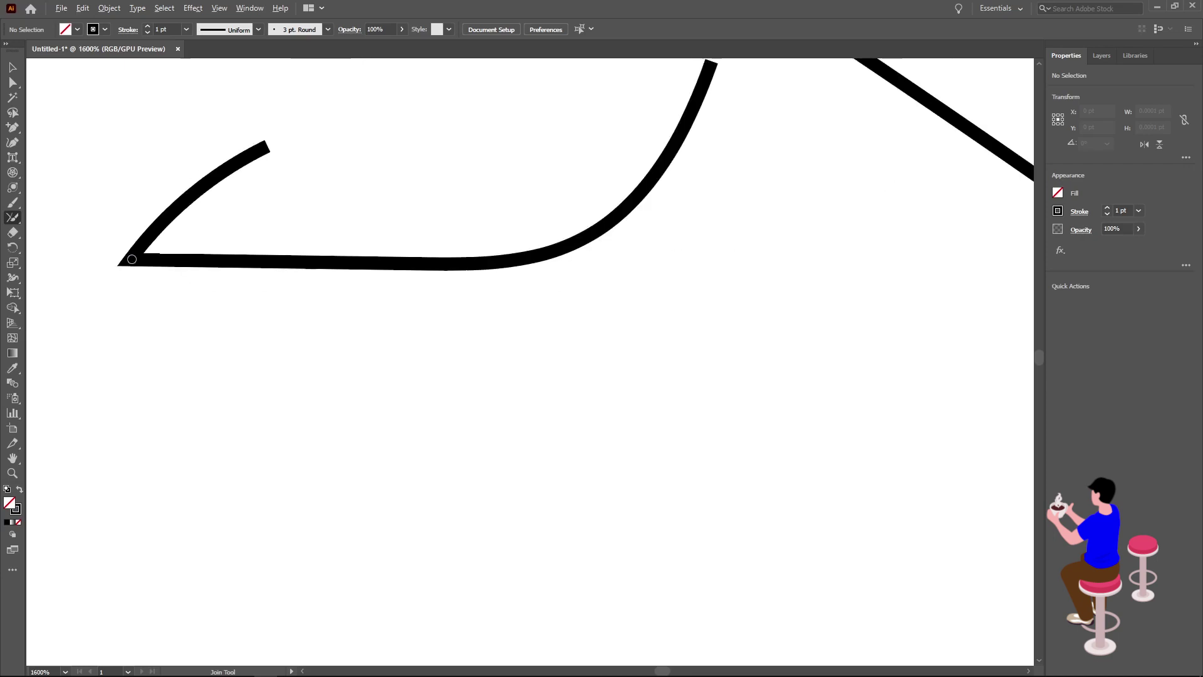
{"action": "scroll", "coordinate": [131, 261], "scroll_direction": "down", "scroll_amount": 1}
{"action": "scroll", "coordinate": [134, 264], "scroll_direction": "left", "scroll_amount": 2}
{"action": "scroll", "coordinate": [141, 264], "scroll_direction": "left", "scroll_amount": 2}
{"action": "scroll", "coordinate": [145, 263], "scroll_direction": "down", "scroll_amount": 1}
{"action": "scroll", "coordinate": [150, 262], "scroll_direction": "up", "scroll_amount": 1}
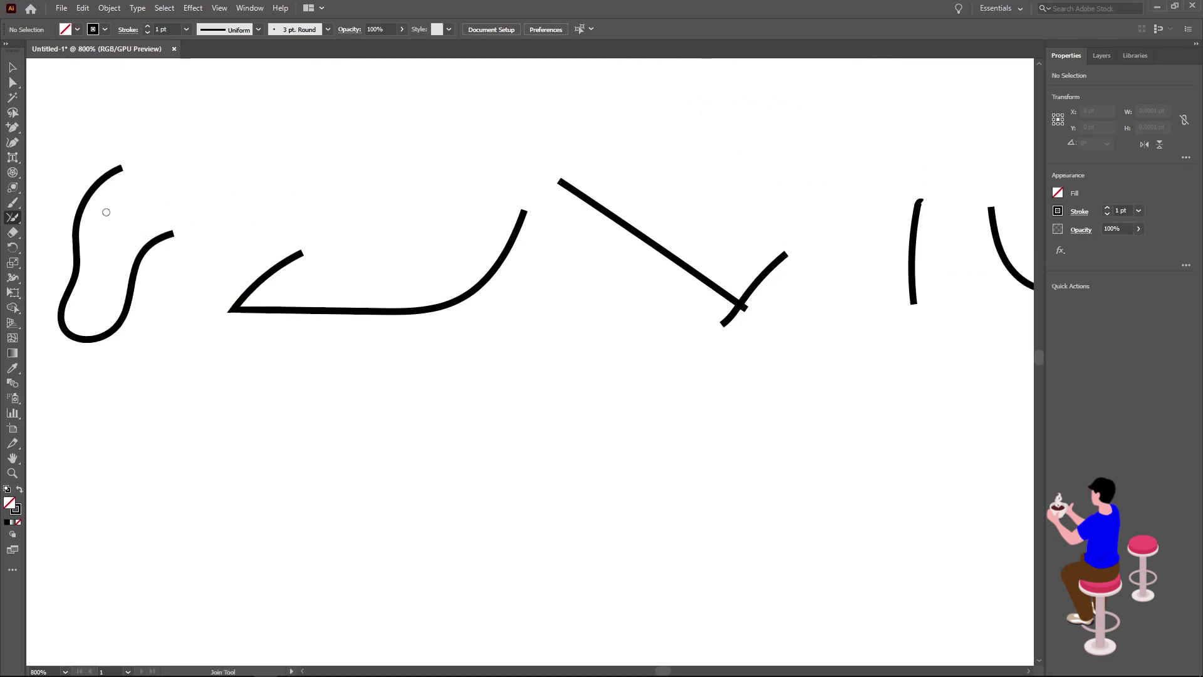
{"action": "scroll", "coordinate": [200, 266], "scroll_direction": "up", "scroll_amount": 1}
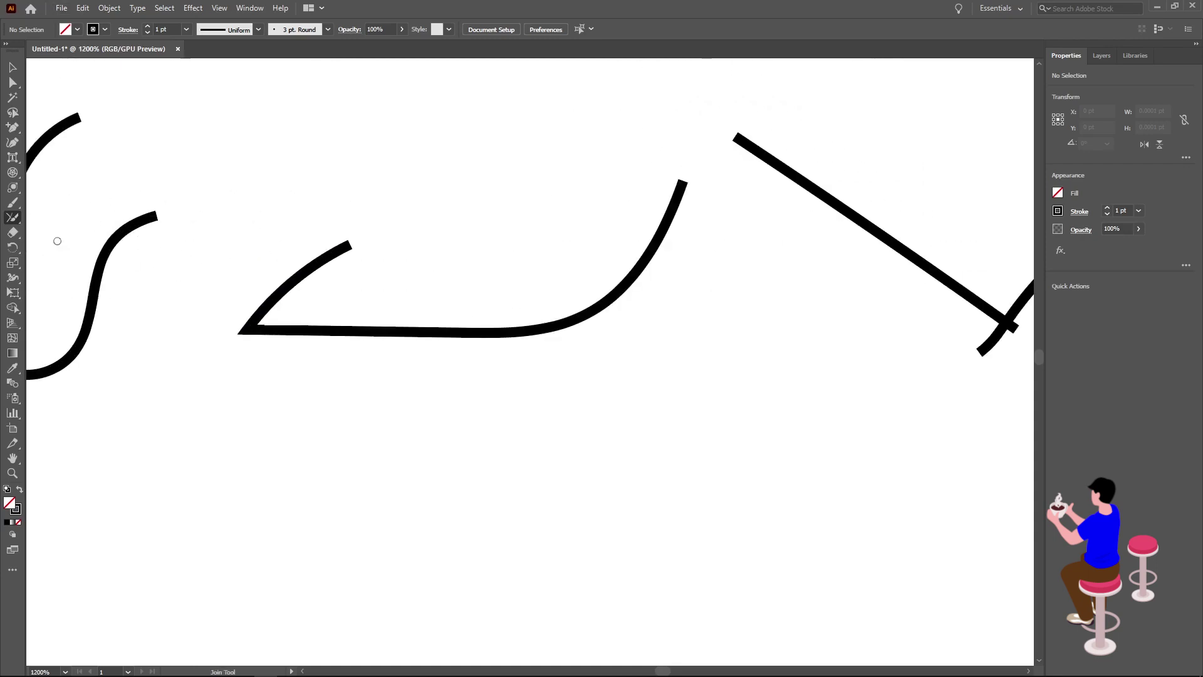
{"action": "left_click", "coordinate": [13, 232]}
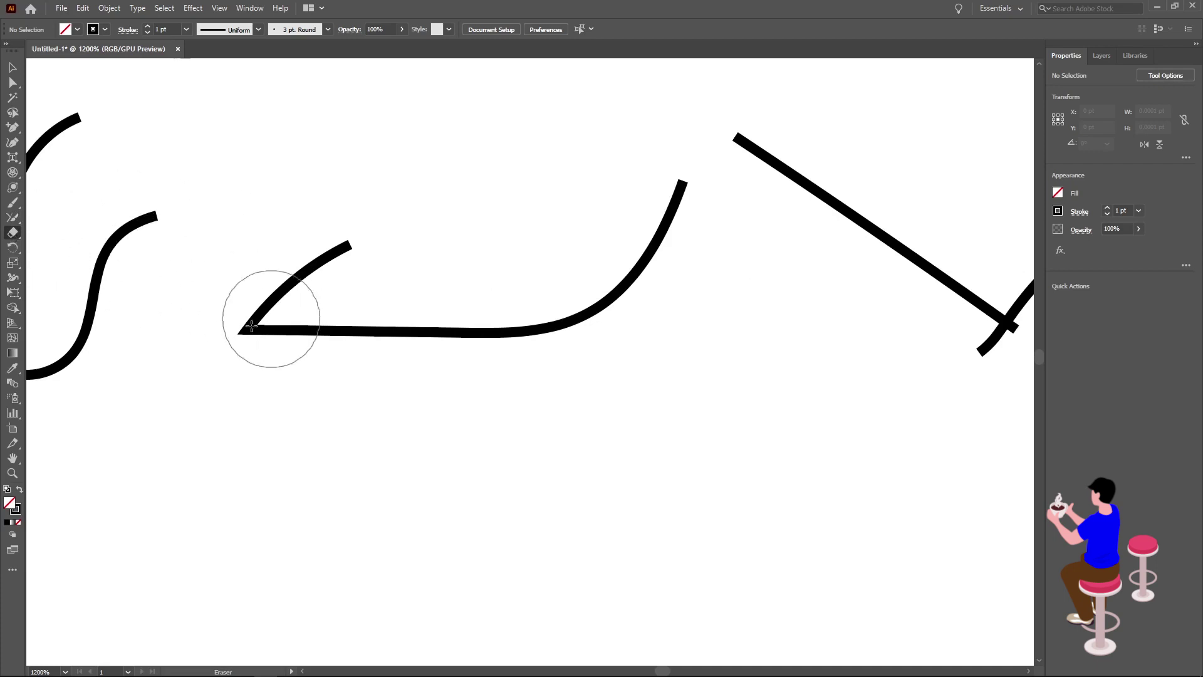
Erase the angled '<' stroke and its leftover tail completely
{"action": "scroll", "coordinate": [188, 317], "scroll_direction": "down", "scroll_amount": 1}
{"action": "scroll", "coordinate": [138, 310], "scroll_direction": "down", "scroll_amount": 1}
{"action": "mouse_move", "coordinate": [409, 266]}
{"action": "left_mouse_down"}
{"action": "mouse_move", "coordinate": [279, 260]}
{"action": "mouse_move", "coordinate": [220, 288]}
{"action": "mouse_move", "coordinate": [318, 314]}
{"action": "mouse_move", "coordinate": [552, 344]}
{"action": "mouse_move", "coordinate": [487, 312]}
{"action": "mouse_move", "coordinate": [491, 301]}
{"action": "mouse_move", "coordinate": [349, 295]}
{"action": "left_mouse_up"}
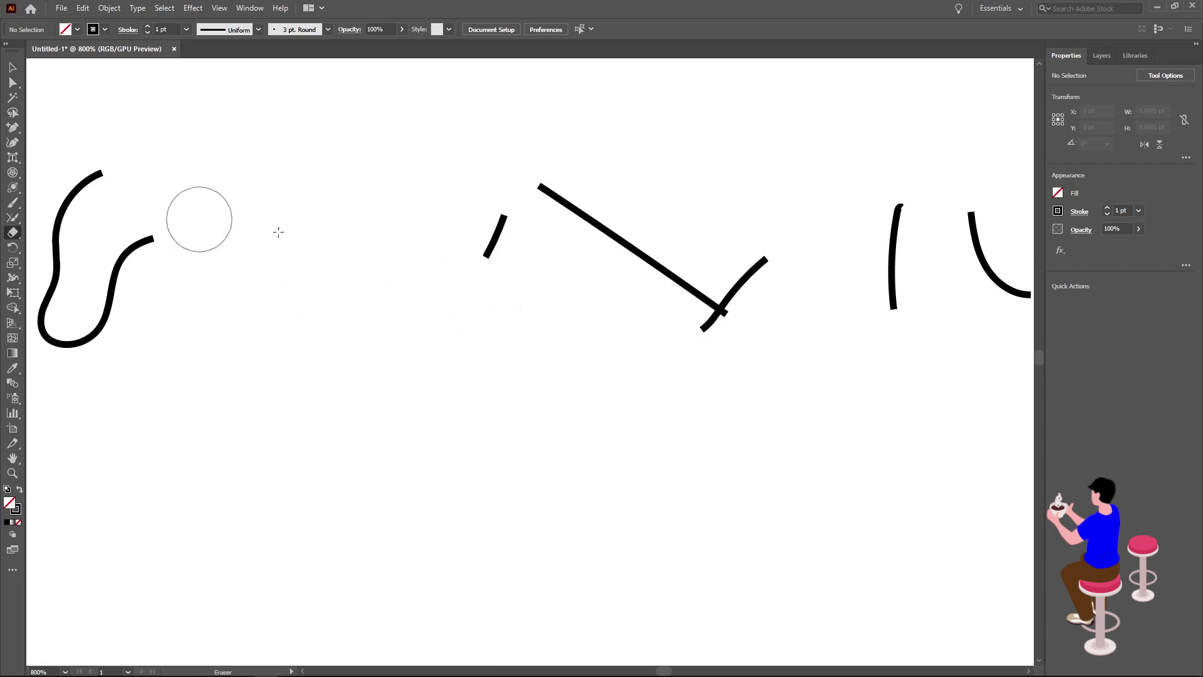
{"action": "left_click_drag", "start_coordinate": [518, 245], "coordinate": [472, 242]}
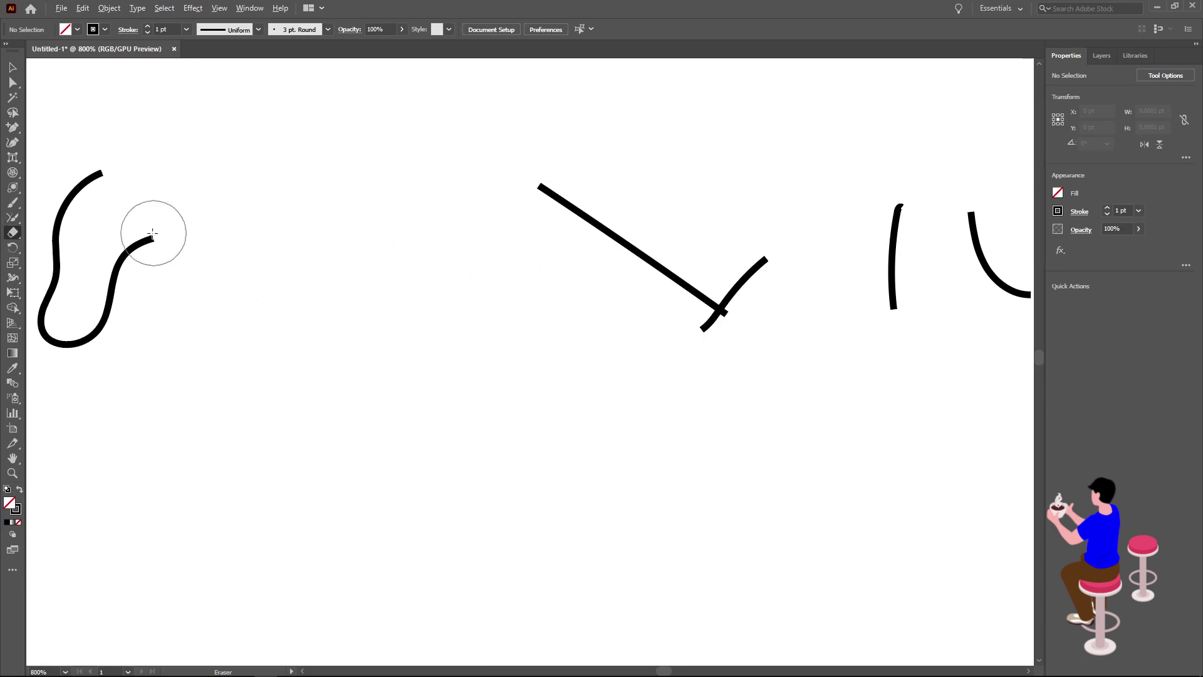
{"action": "left_click", "coordinate": [12, 233]}
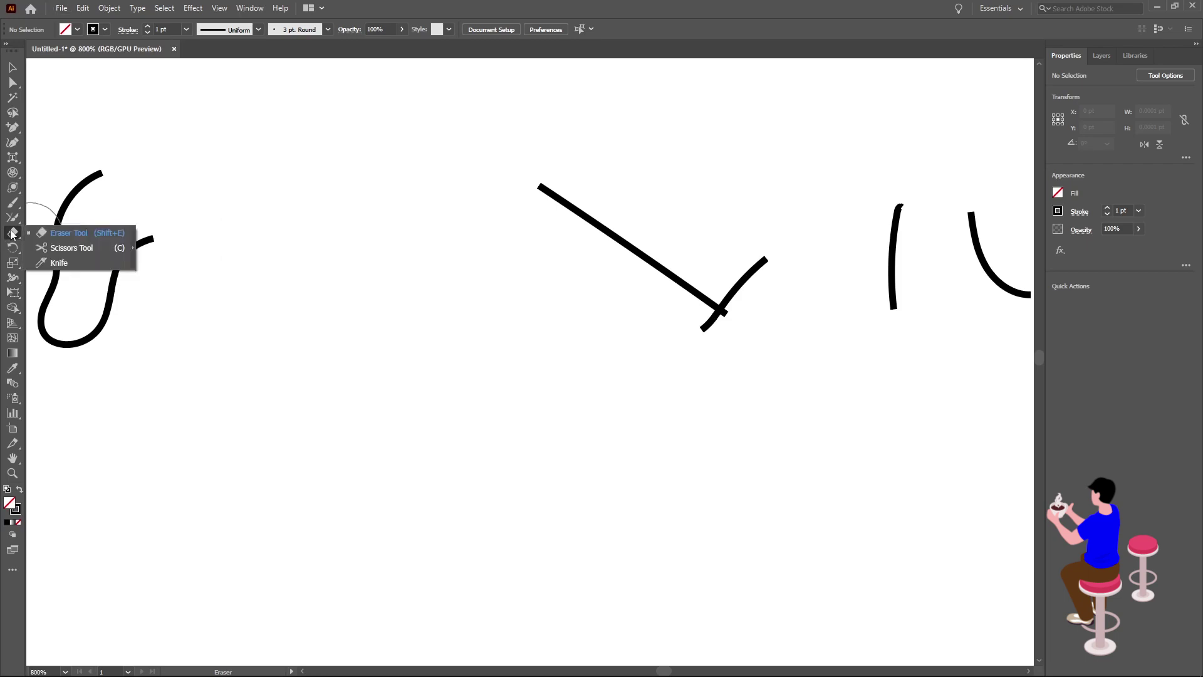
Choose the Scissors tool and dismiss the warning after a click off the path
{"action": "left_click", "coordinate": [70, 248]}
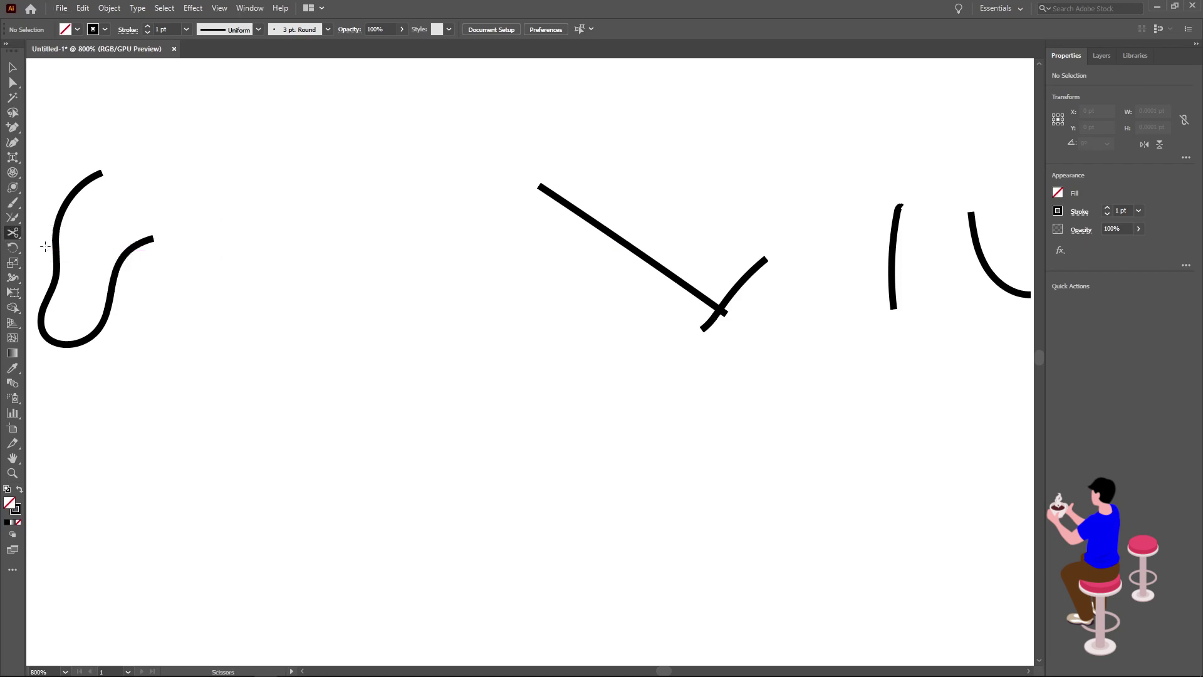
{"action": "scroll", "coordinate": [206, 260], "scroll_direction": "left", "scroll_amount": 2}
{"action": "scroll", "coordinate": [264, 266], "scroll_direction": "left", "scroll_amount": 2}
{"action": "scroll", "coordinate": [318, 267], "scroll_direction": "left", "scroll_amount": 3}
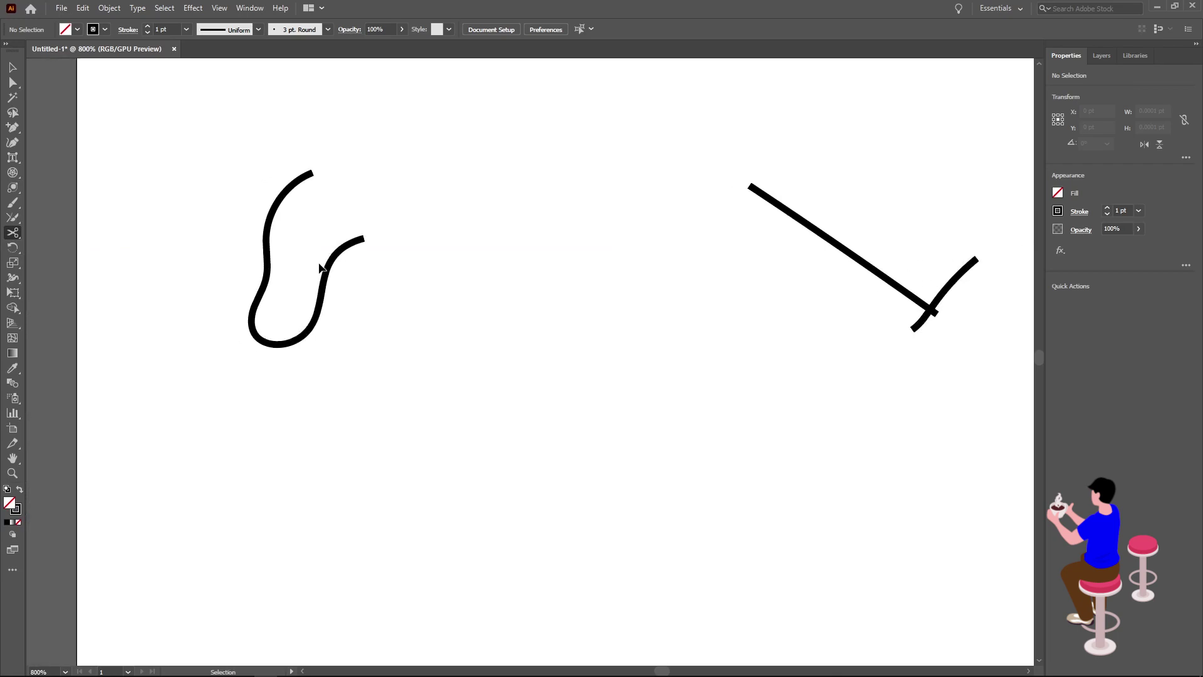
{"action": "left_click", "coordinate": [241, 215]}
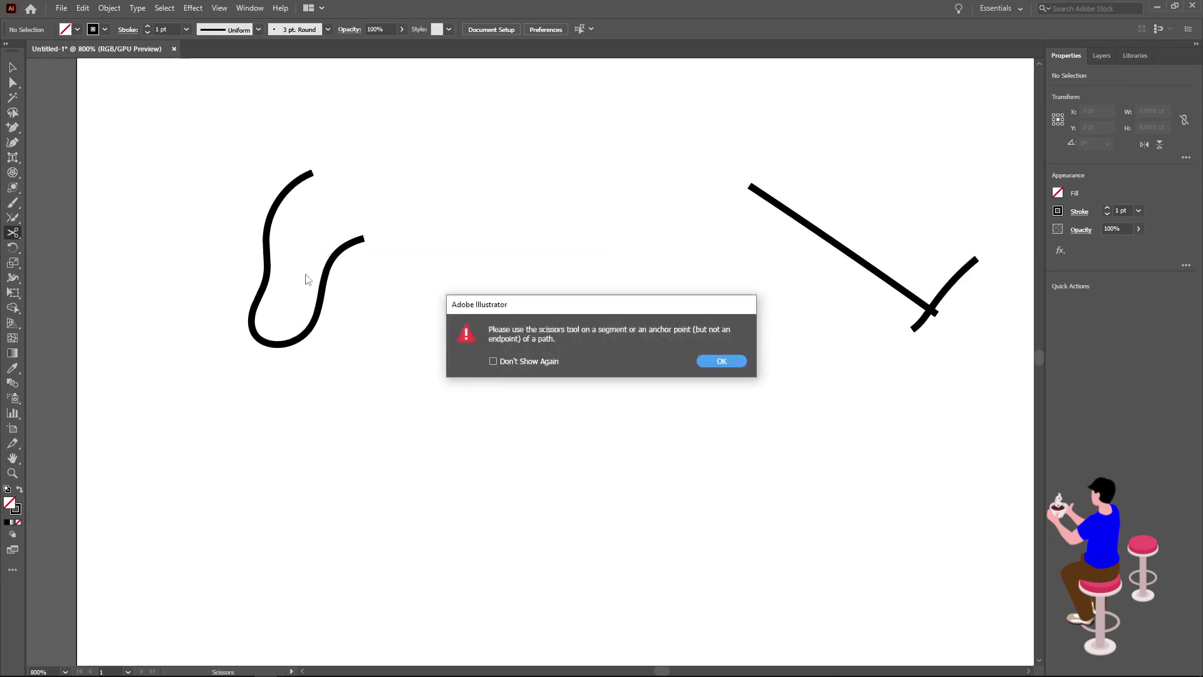
{"action": "left_click", "coordinate": [718, 361]}
{"action": "scroll", "coordinate": [408, 287], "scroll_direction": "down", "scroll_amount": 2}
{"action": "scroll", "coordinate": [407, 287], "scroll_direction": "up", "scroll_amount": 2}
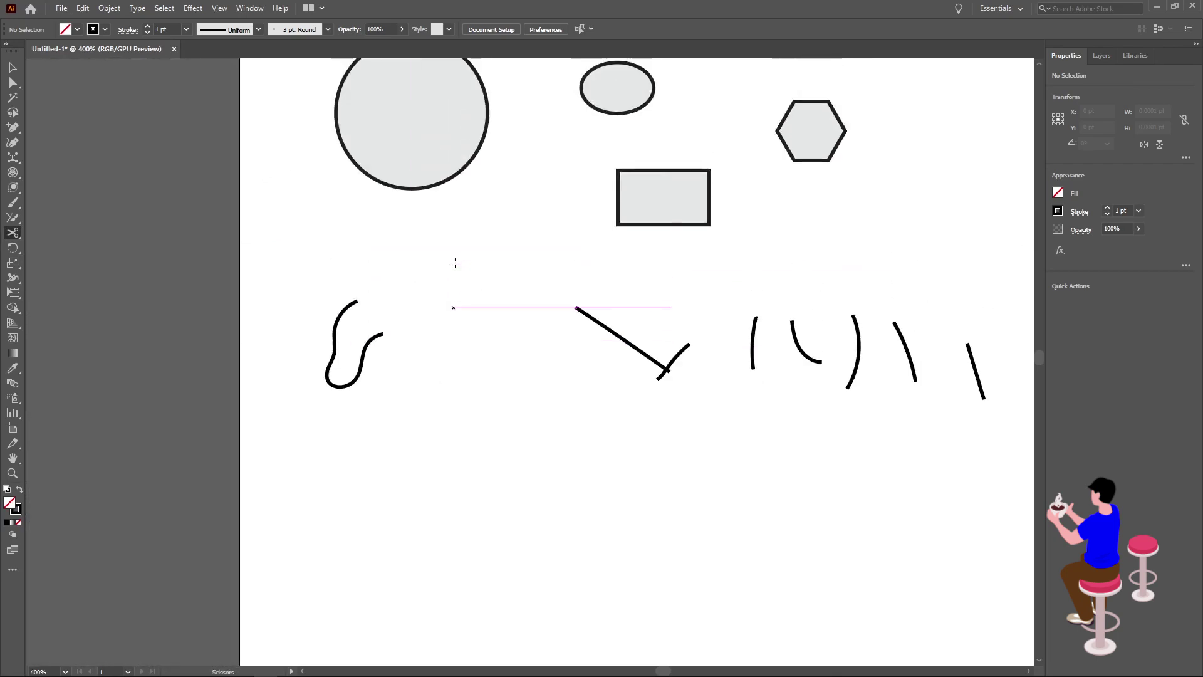
{"action": "scroll", "coordinate": [457, 264], "scroll_direction": "up", "scroll_amount": 4}
{"action": "scroll", "coordinate": [410, 274], "scroll_direction": "up", "scroll_amount": 3}
{"action": "scroll", "coordinate": [373, 285], "scroll_direction": "right", "scroll_amount": 3}
{"action": "scroll", "coordinate": [374, 285], "scroll_direction": "up", "scroll_amount": 1}
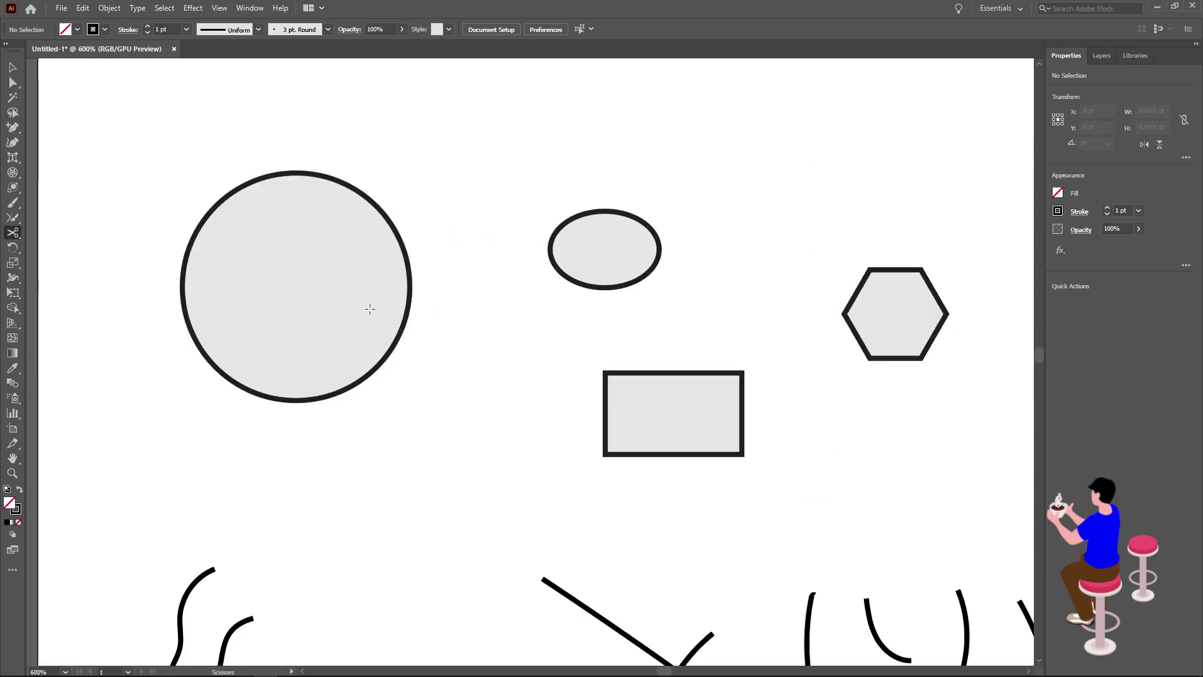
Cut the circle at its top and bottom anchors and pull the right half's top end open
{"action": "left_click", "coordinate": [237, 173]}
{"action": "left_click", "coordinate": [719, 361]}
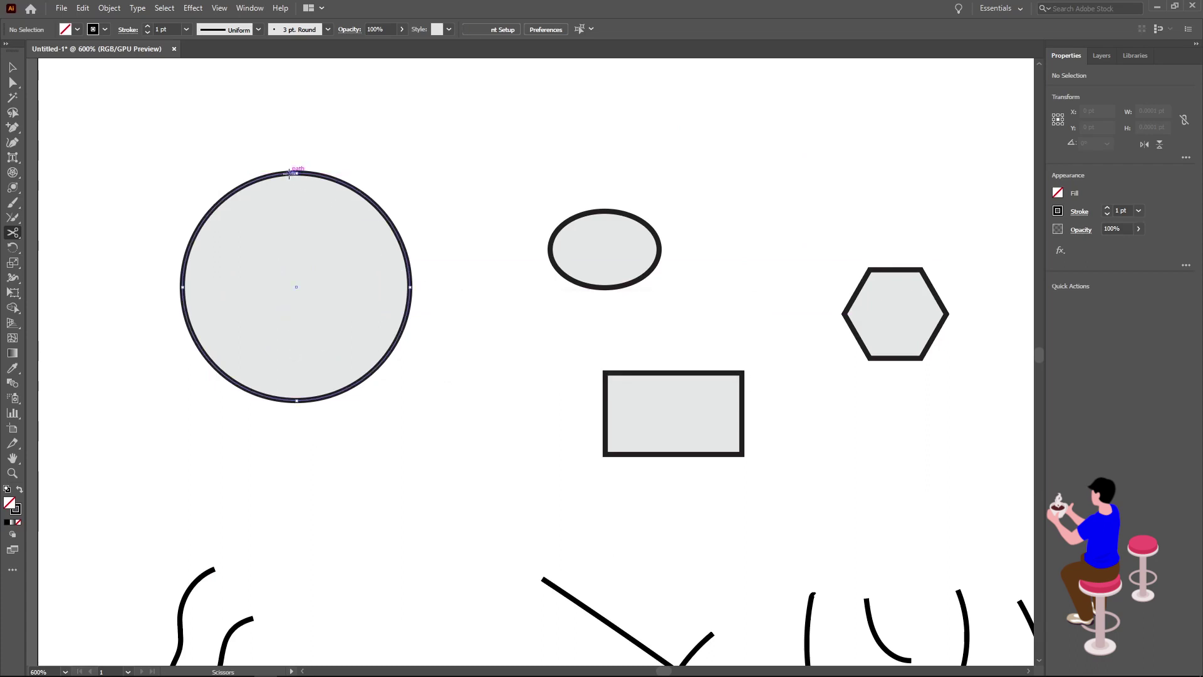
{"action": "left_click", "coordinate": [290, 173]}
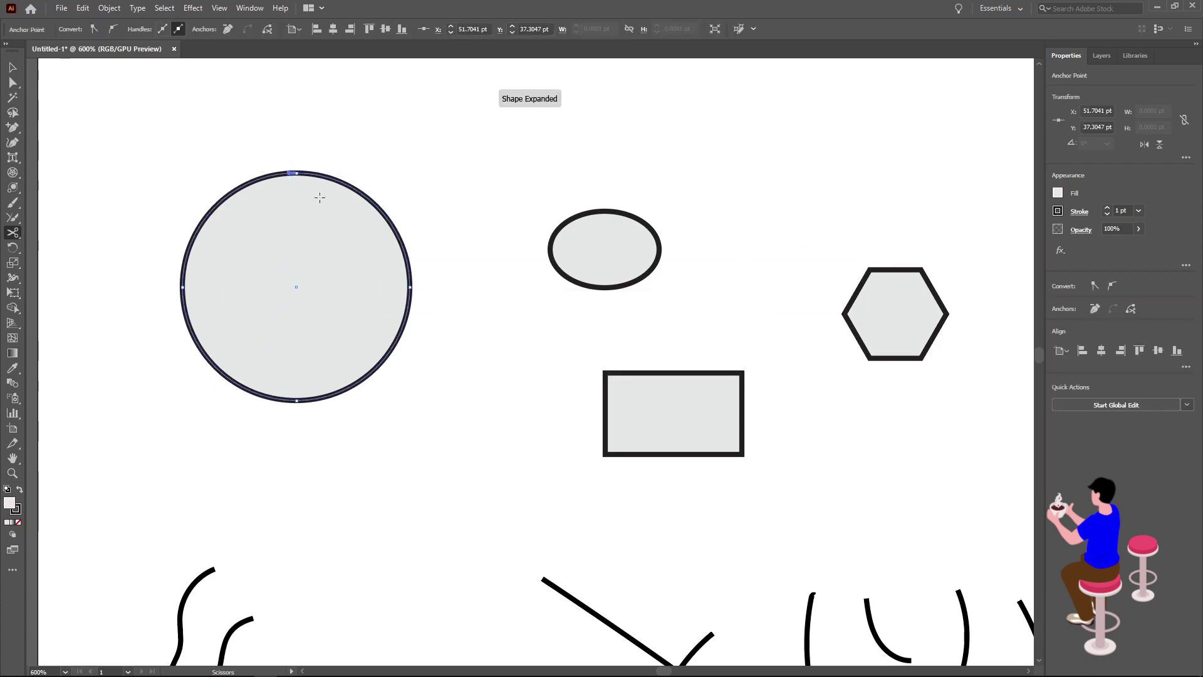
{"action": "left_click", "coordinate": [297, 400]}
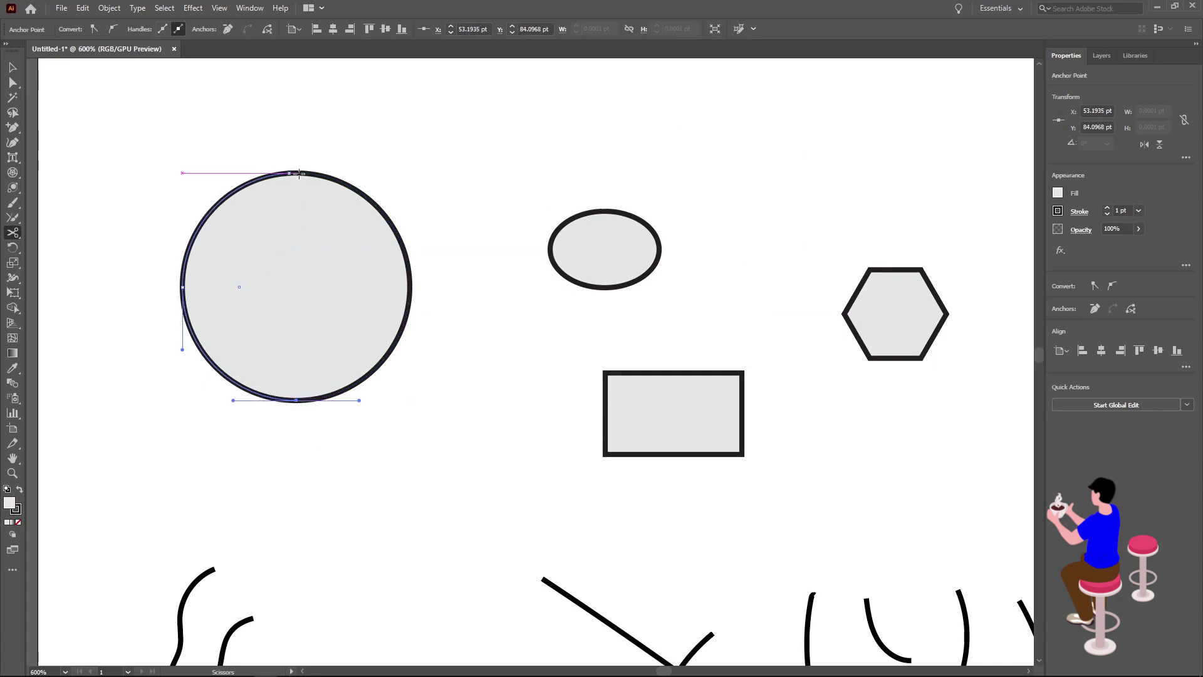
{"action": "left_click_drag", "start_coordinate": [299, 173], "coordinate": [346, 190]}
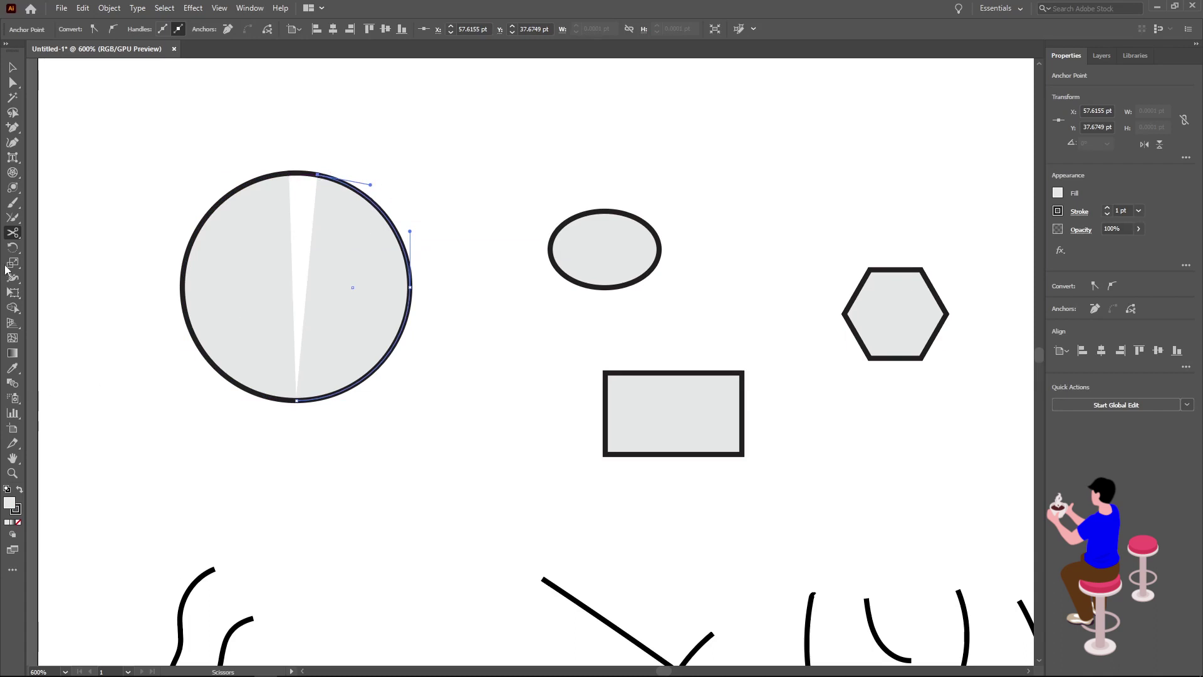
Slice the large circle with two freehand Knife cuts, one straight and one curved
{"action": "left_click", "coordinate": [14, 234]}
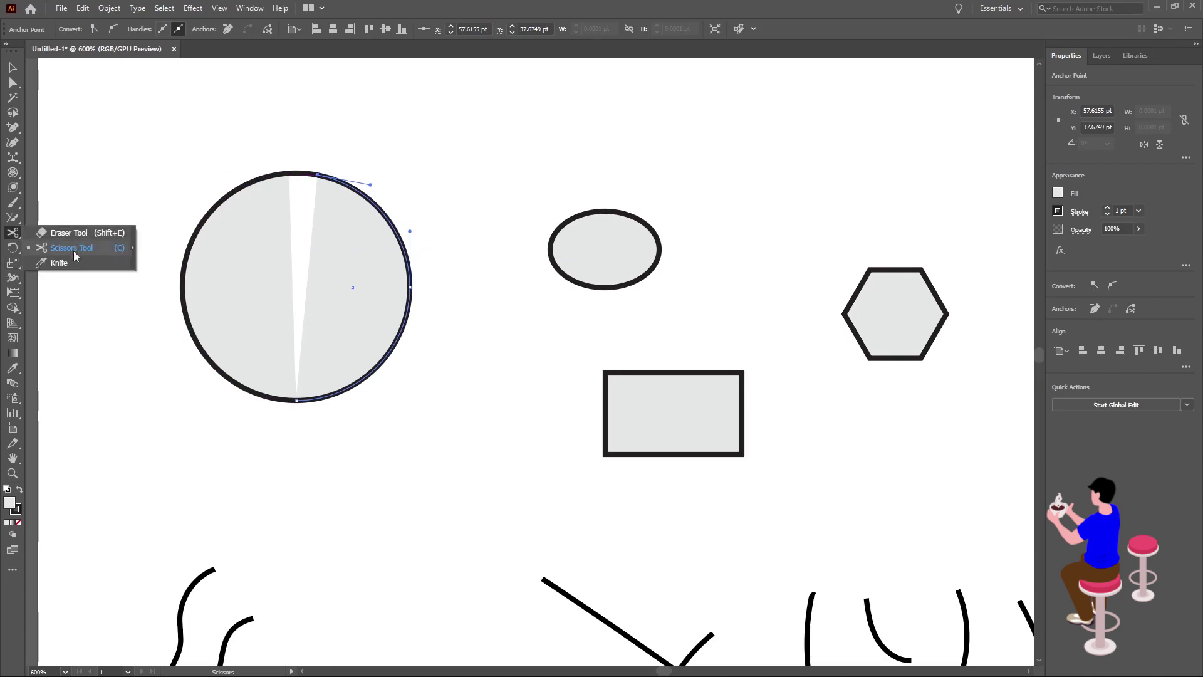
{"action": "left_click", "coordinate": [59, 263]}
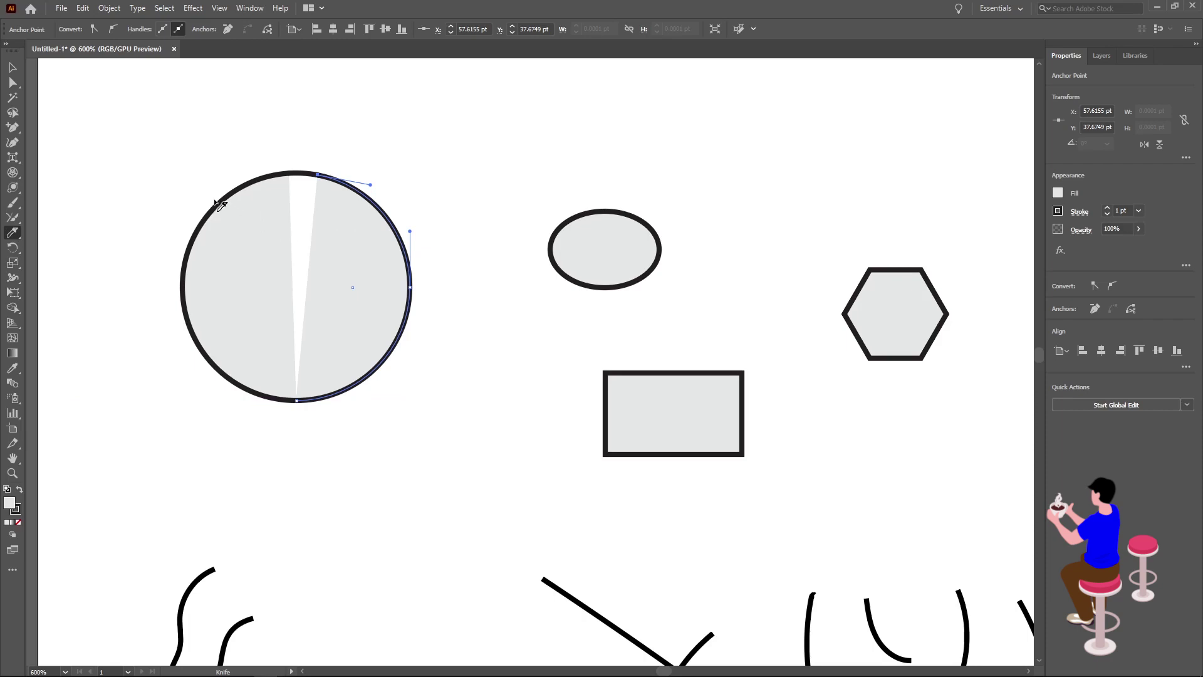
{"action": "left_click_drag", "start_coordinate": [214, 202], "coordinate": [281, 361]}
{"action": "left_click_drag", "start_coordinate": [281, 361], "coordinate": [250, 408]}
{"action": "mouse_move", "coordinate": [346, 394]}
{"action": "left_mouse_down"}
{"action": "mouse_move", "coordinate": [376, 202]}
{"action": "mouse_move", "coordinate": [402, 196]}
{"action": "left_mouse_up"}
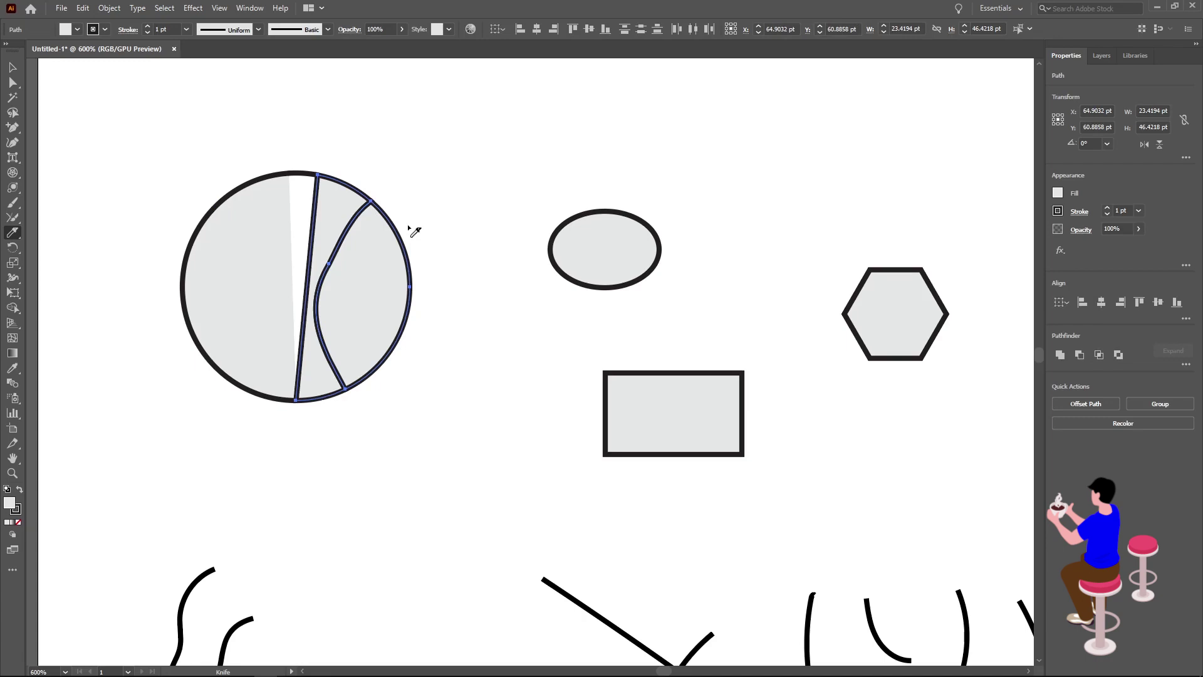
Slice the ellipse with one curved cut near its left side, undoing the extra cut
{"action": "scroll", "coordinate": [446, 274], "scroll_direction": "right", "scroll_amount": 2}
{"action": "scroll", "coordinate": [446, 268], "scroll_direction": "right", "scroll_amount": 2}
{"action": "left_click_drag", "start_coordinate": [422, 202], "coordinate": [443, 310]}
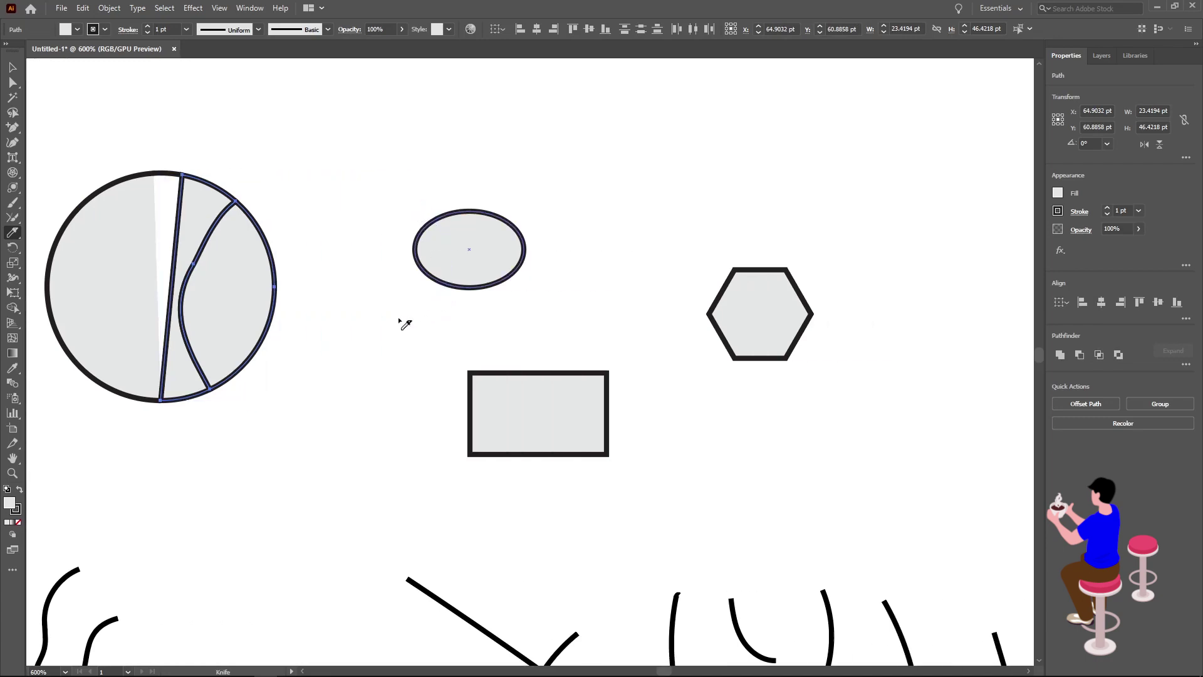
{"action": "key", "text": "v"}
{"action": "left_click", "coordinate": [431, 275]}
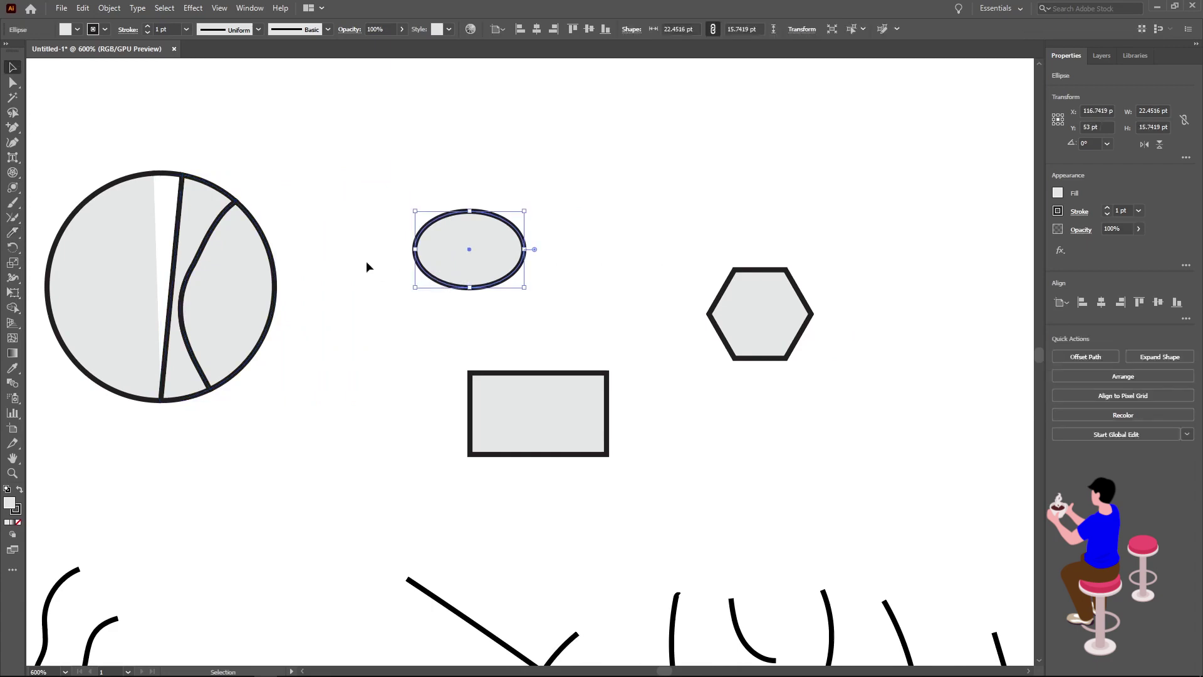
{"action": "left_click", "coordinate": [12, 232]}
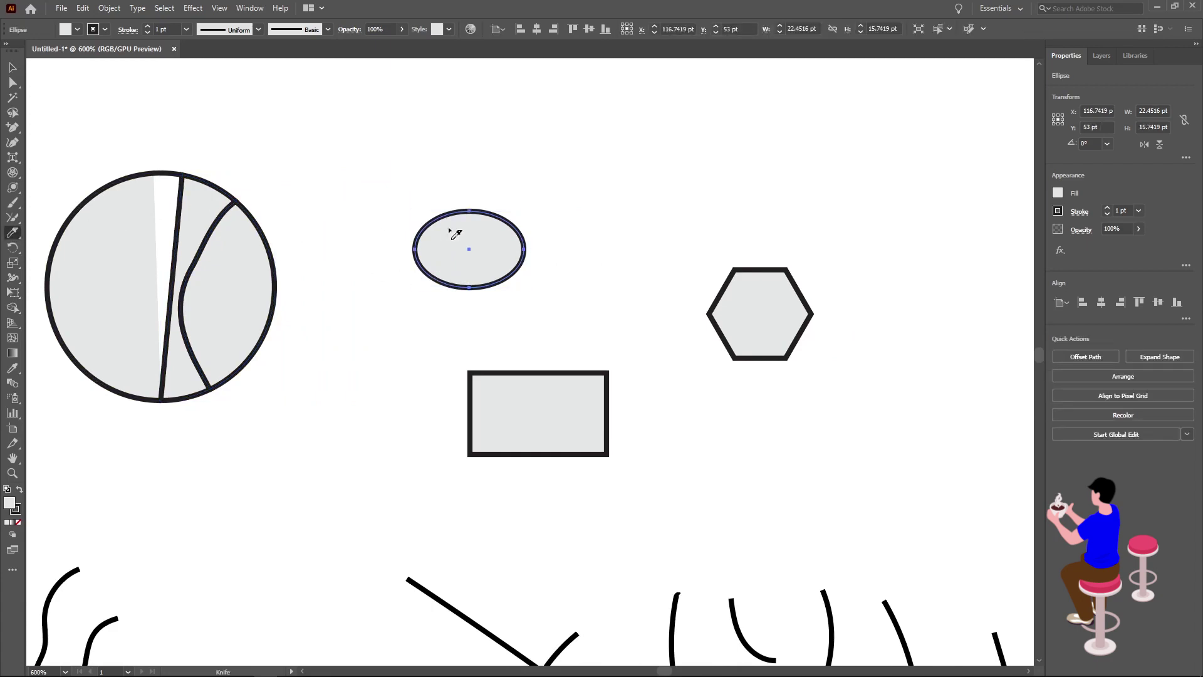
{"action": "mouse_move", "coordinate": [437, 212]}
{"action": "left_mouse_down"}
{"action": "mouse_move", "coordinate": [432, 299]}
{"action": "mouse_move", "coordinate": [492, 198]}
{"action": "left_mouse_up"}
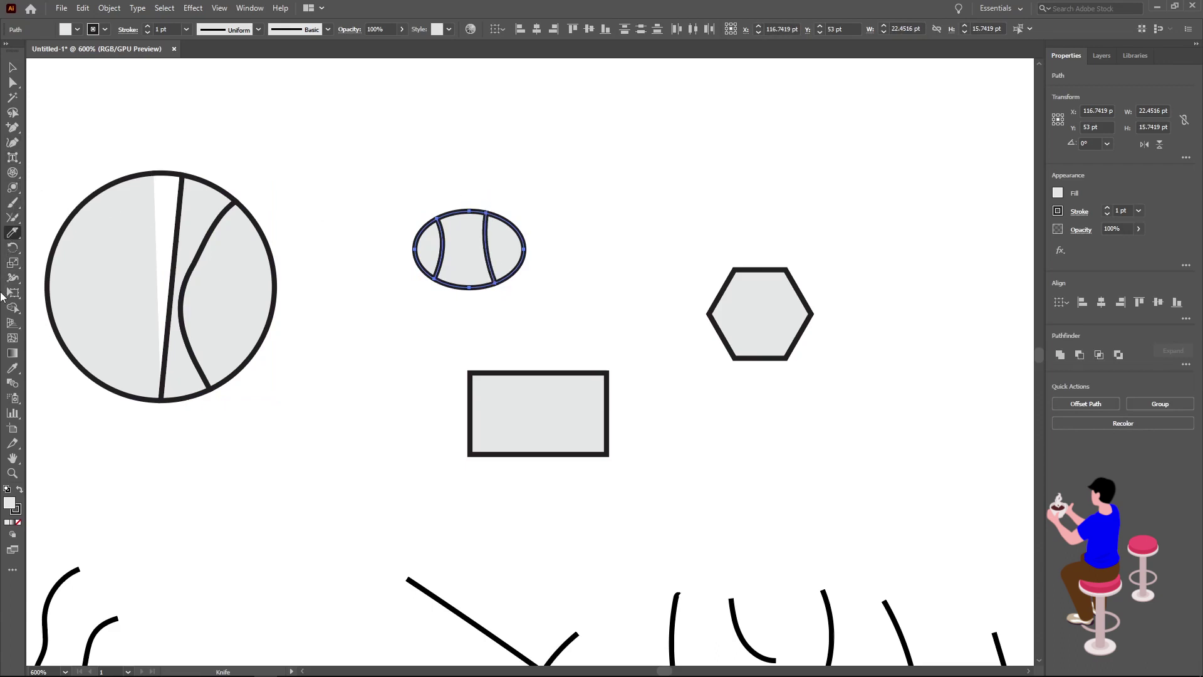
{"action": "left_click", "coordinate": [13, 235]}
{"action": "key", "text": "ctrl+z"}
{"action": "left_click", "coordinate": [13, 248]}
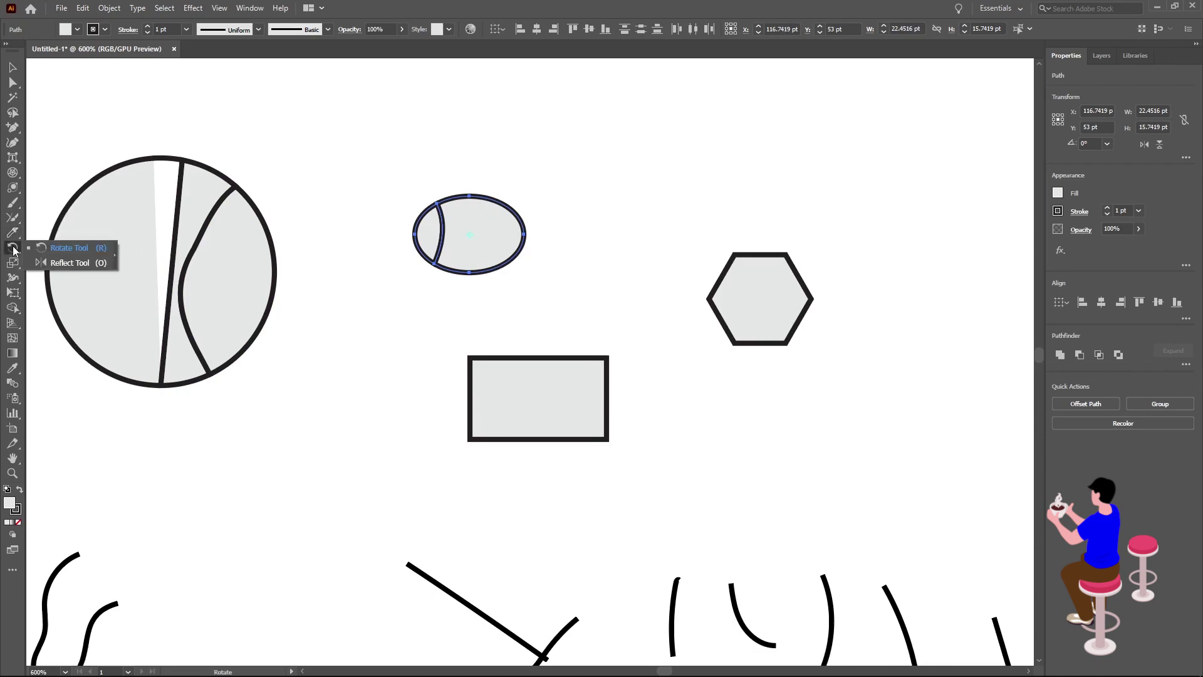
Rotate the selected rectangle to a diagonal tilt around a pivot beside its lower corner
{"action": "left_click", "coordinate": [14, 249]}
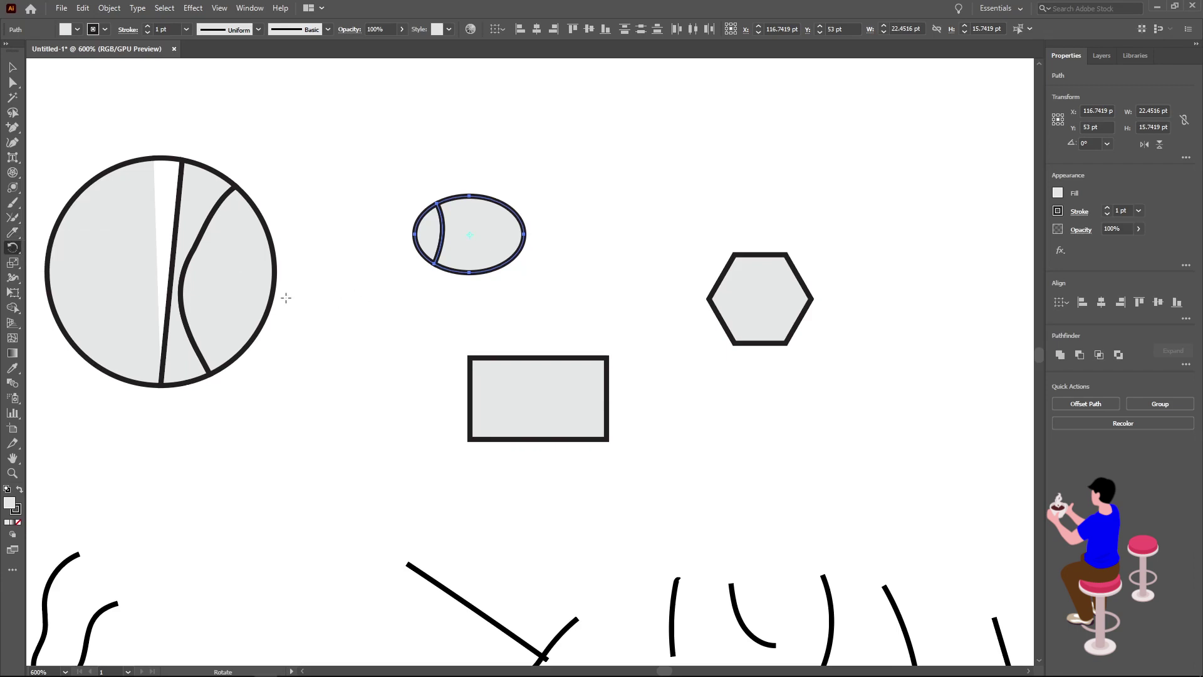
{"action": "key", "text": "v"}
{"action": "left_click", "coordinate": [543, 401]}
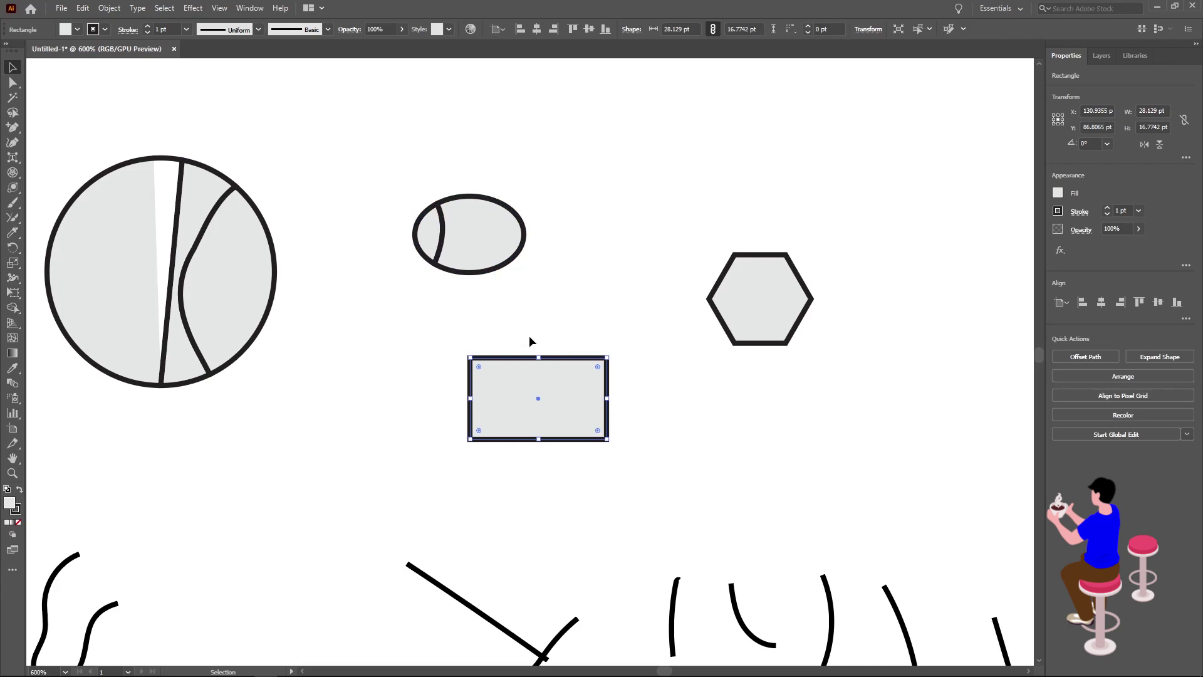
{"action": "scroll", "coordinate": [529, 333], "scroll_direction": "down", "scroll_amount": 1}
{"action": "left_click", "coordinate": [15, 248]}
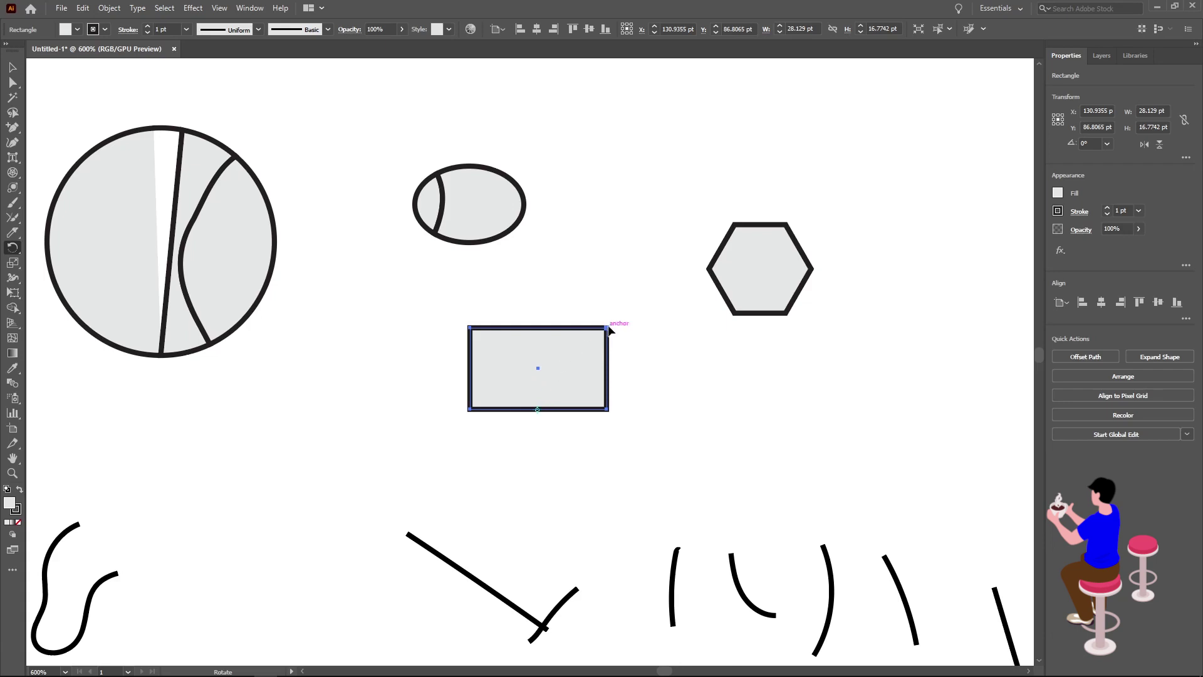
{"action": "mouse_move", "coordinate": [608, 330]}
{"action": "left_mouse_down"}
{"action": "mouse_move", "coordinate": [496, 499]}
{"action": "mouse_move", "coordinate": [451, 341]}
{"action": "mouse_move", "coordinate": [687, 433]}
{"action": "mouse_move", "coordinate": [416, 451]}
{"action": "mouse_move", "coordinate": [570, 322]}
{"action": "mouse_move", "coordinate": [618, 323]}
{"action": "left_mouse_up"}
{"action": "mouse_move", "coordinate": [471, 331]}
{"action": "left_mouse_down"}
{"action": "mouse_move", "coordinate": [515, 289]}
{"action": "mouse_move", "coordinate": [690, 336]}
{"action": "mouse_move", "coordinate": [627, 277]}
{"action": "mouse_move", "coordinate": [656, 300]}
{"action": "mouse_move", "coordinate": [683, 365]}
{"action": "left_mouse_up"}
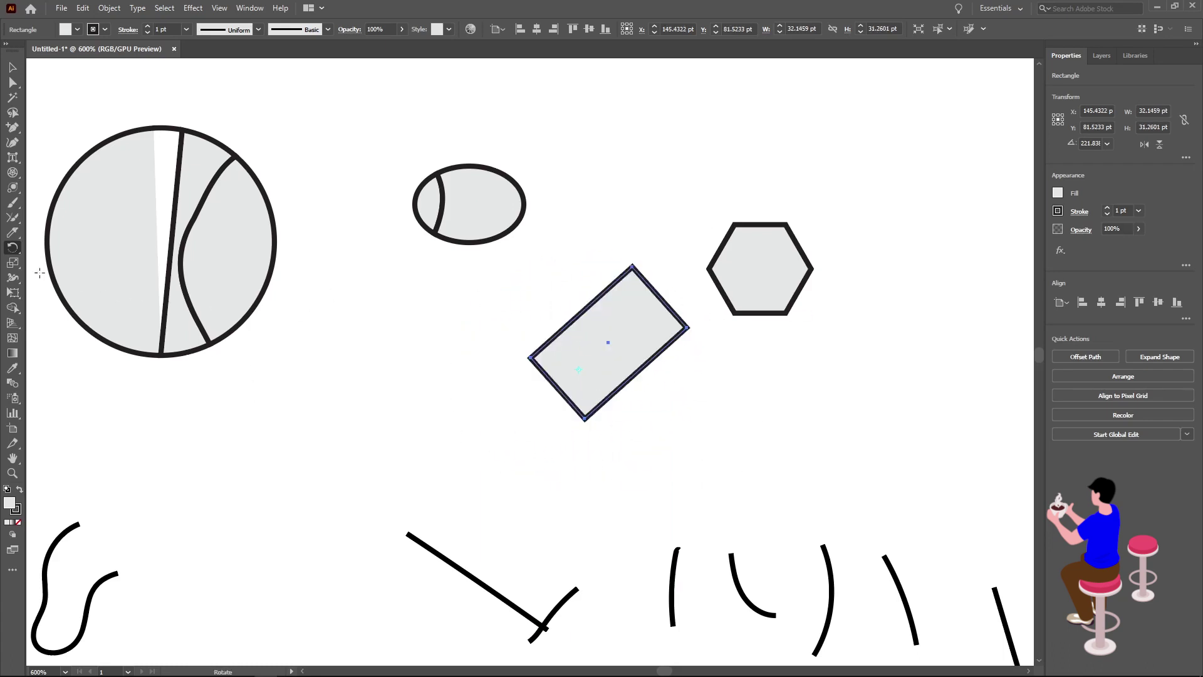
{"action": "left_click_drag", "start_coordinate": [12, 248], "coordinate": [51, 263]}
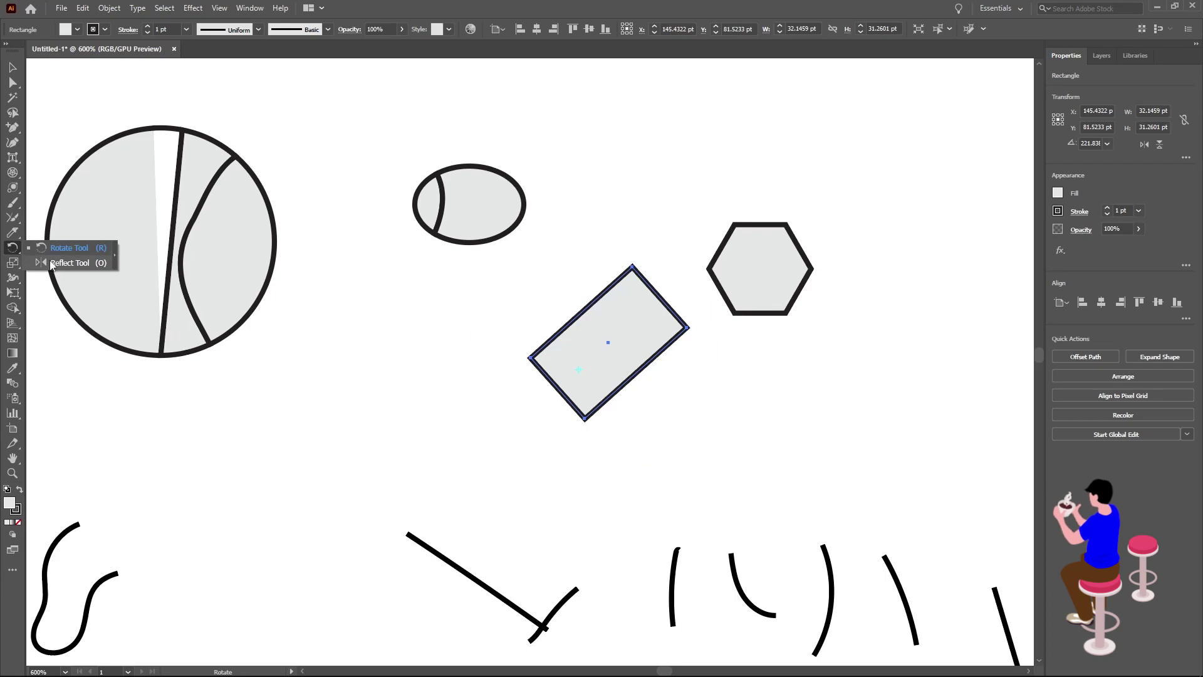
{"action": "left_click", "coordinate": [51, 263]}
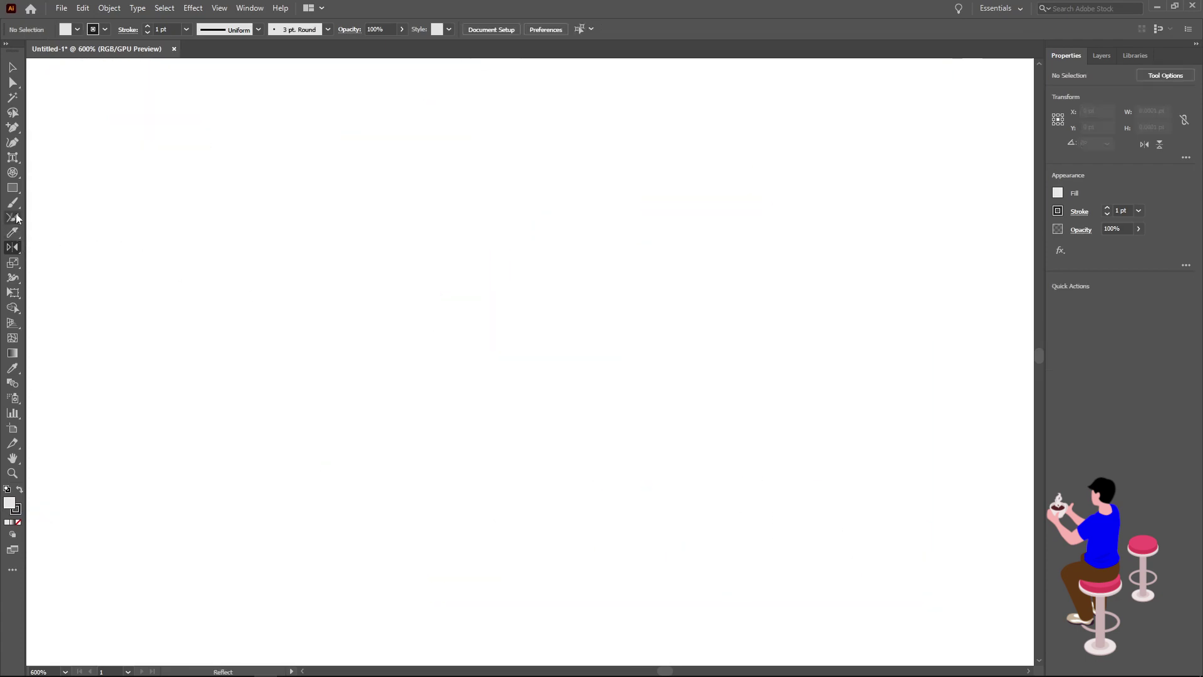
Draw a rectangle and create a Vertical-axis reflected copy beside it via the Reflect dialog
{"action": "left_click", "coordinate": [13, 188]}
{"action": "left_click_drag", "start_coordinate": [196, 198], "coordinate": [355, 300]}
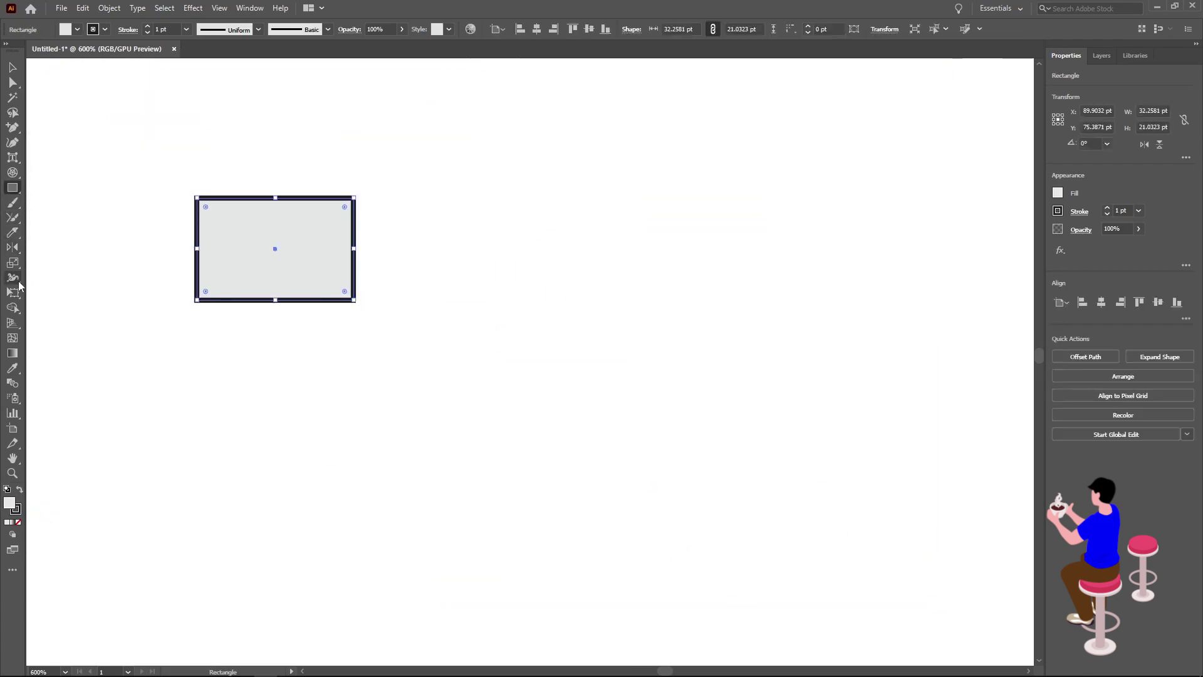
{"action": "left_click", "coordinate": [12, 246]}
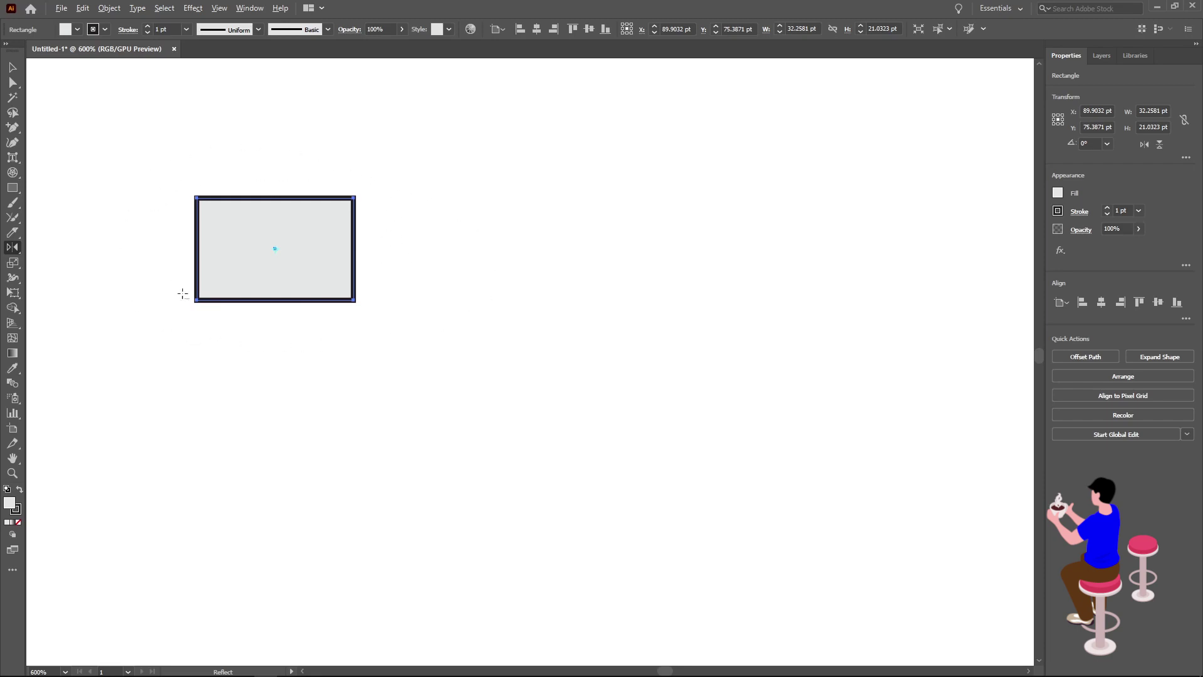
{"action": "left_click", "coordinate": [387, 249], "text": "alt"}
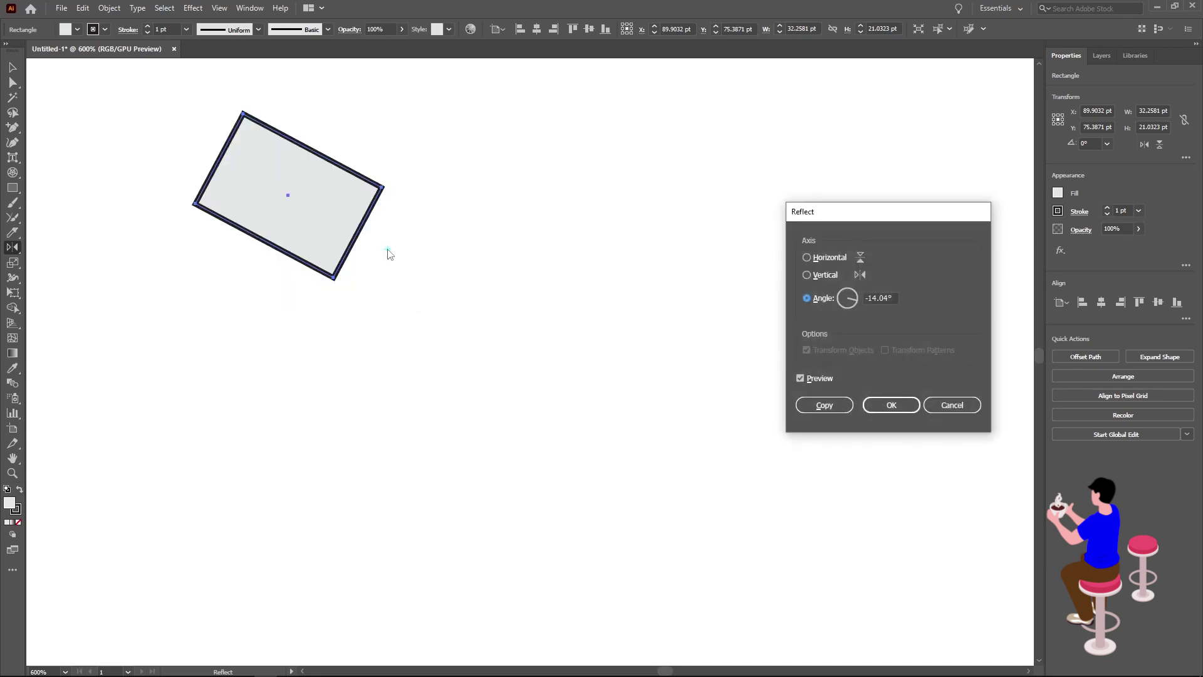
{"action": "left_click", "coordinate": [806, 275]}
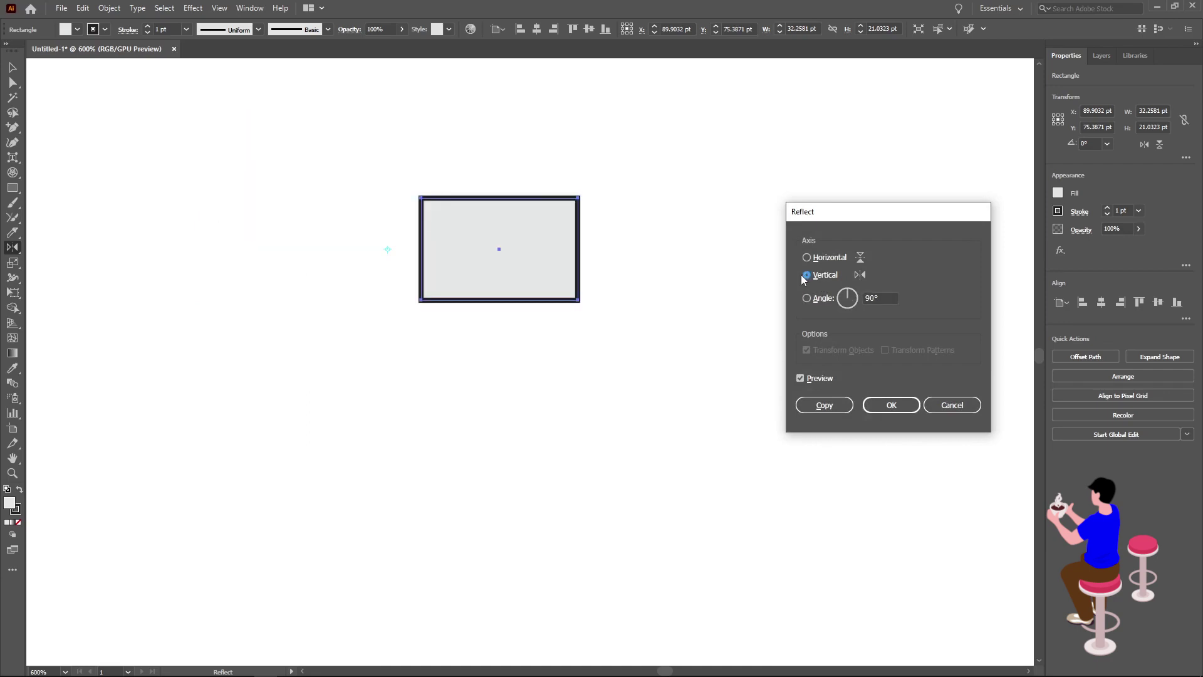
{"action": "left_click", "coordinate": [807, 257]}
{"action": "left_click", "coordinate": [806, 275]}
{"action": "left_click", "coordinate": [801, 379]}
{"action": "left_click", "coordinate": [801, 379]}
{"action": "left_click", "coordinate": [823, 405]}
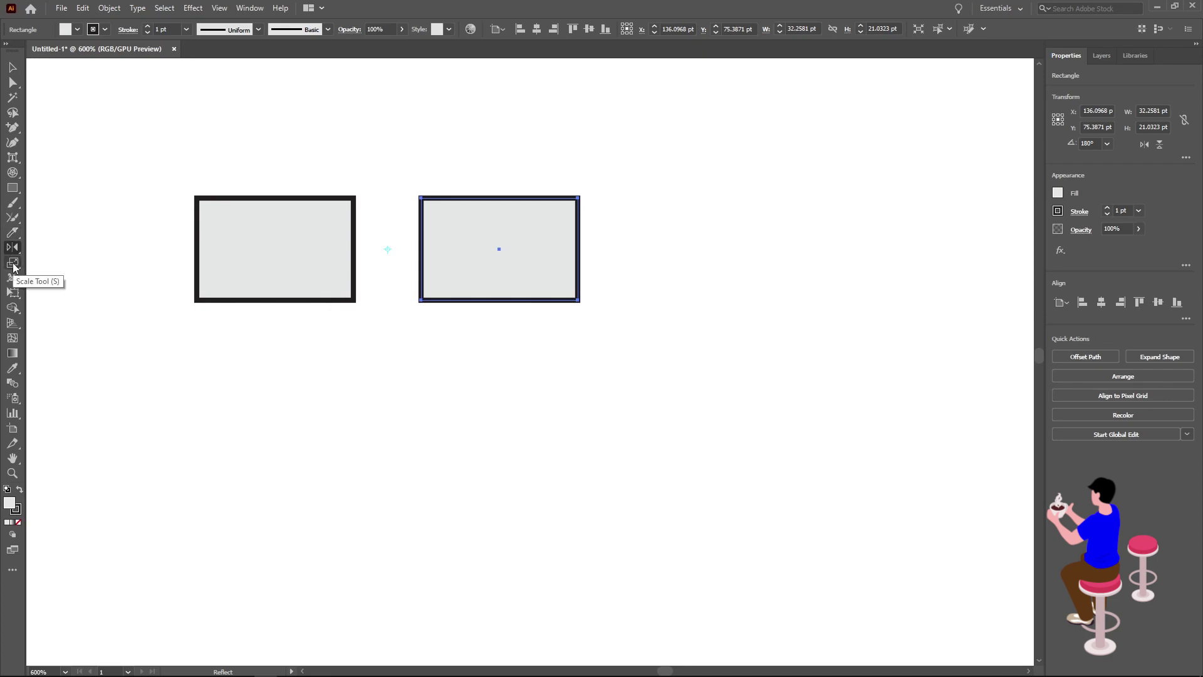
{"action": "left_click", "coordinate": [13, 264]}
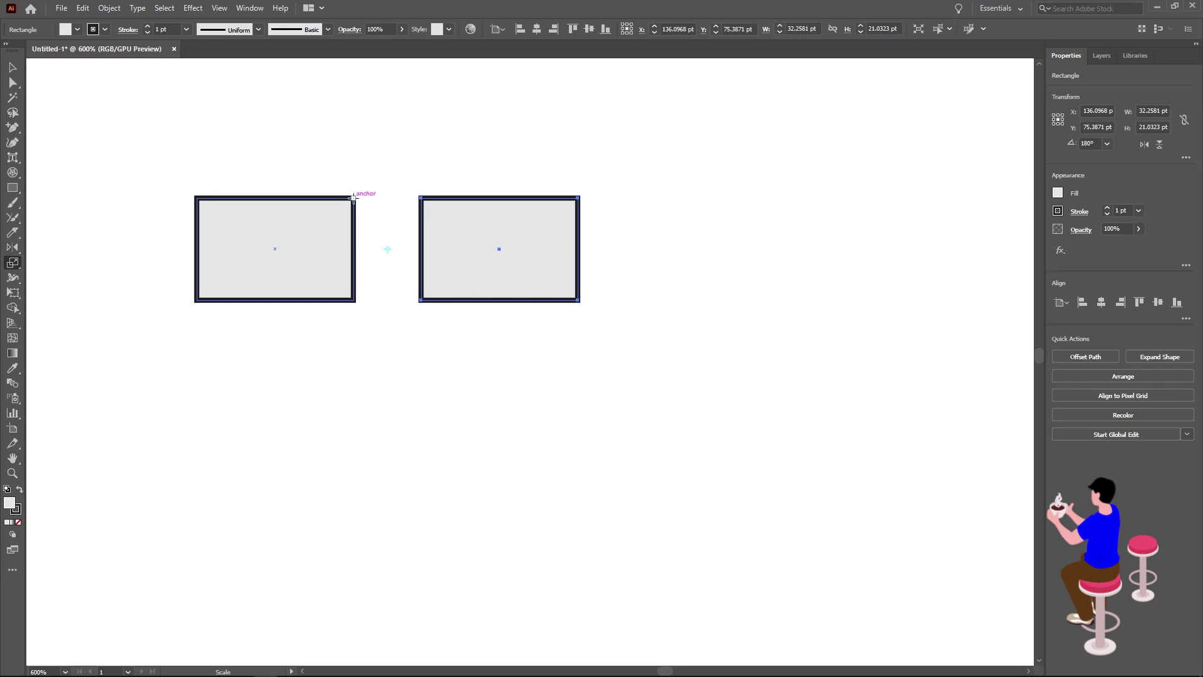
Scale the right rectangle much wider and flatter with the Scale tool
{"action": "mouse_move", "coordinate": [353, 198]}
{"action": "left_mouse_down"}
{"action": "mouse_move", "coordinate": [336, 186]}
{"action": "mouse_move", "coordinate": [344, 143]}
{"action": "mouse_move", "coordinate": [373, 111]}
{"action": "mouse_move", "coordinate": [327, 89]}
{"action": "mouse_move", "coordinate": [245, 83]}
{"action": "mouse_move", "coordinate": [411, 153]}
{"action": "mouse_move", "coordinate": [284, 153]}
{"action": "mouse_move", "coordinate": [364, 161]}
{"action": "mouse_move", "coordinate": [356, 152]}
{"action": "left_mouse_up"}
{"action": "left_click_drag", "start_coordinate": [586, 247], "coordinate": [920, 245]}
{"action": "left_click_drag", "start_coordinate": [710, 345], "coordinate": [718, 281]}
{"action": "left_click_drag", "start_coordinate": [711, 210], "coordinate": [706, 234]}
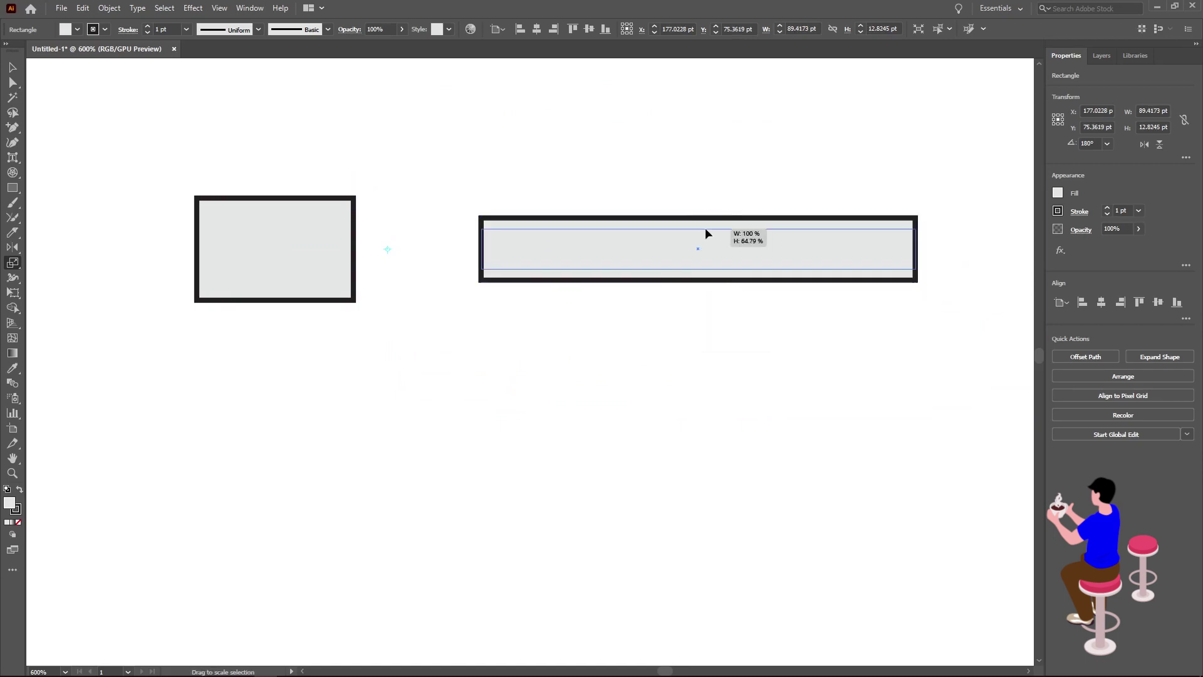
{"action": "left_click", "coordinate": [6, 262]}
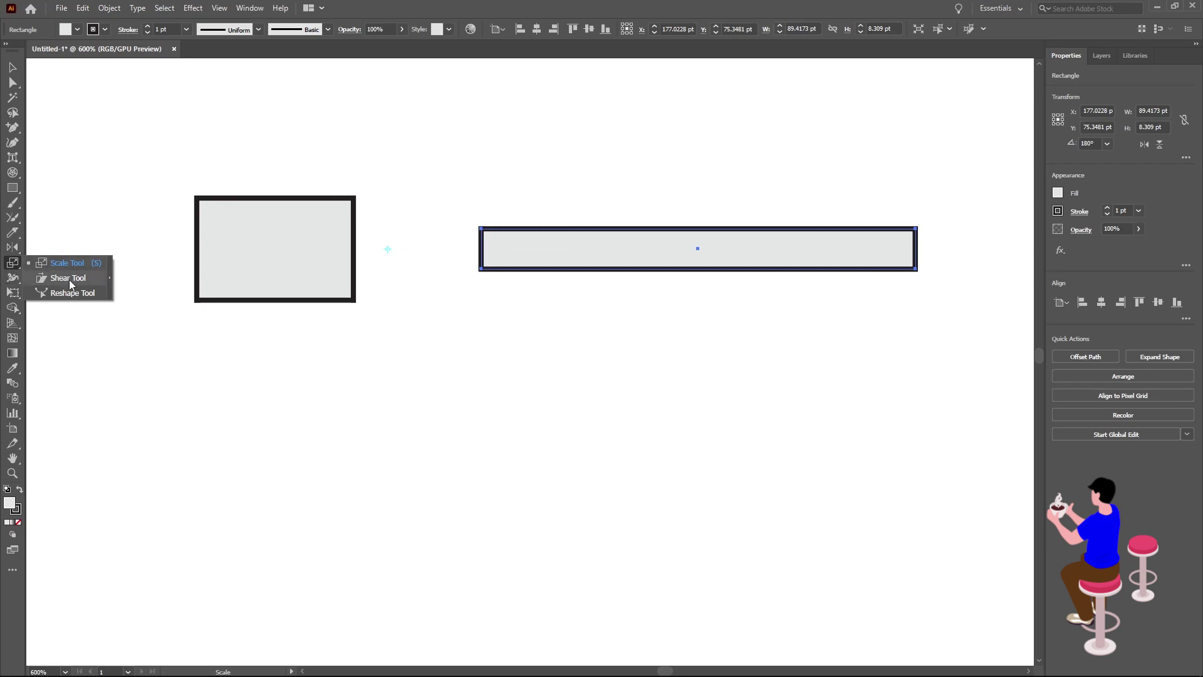
{"action": "left_click", "coordinate": [69, 278]}
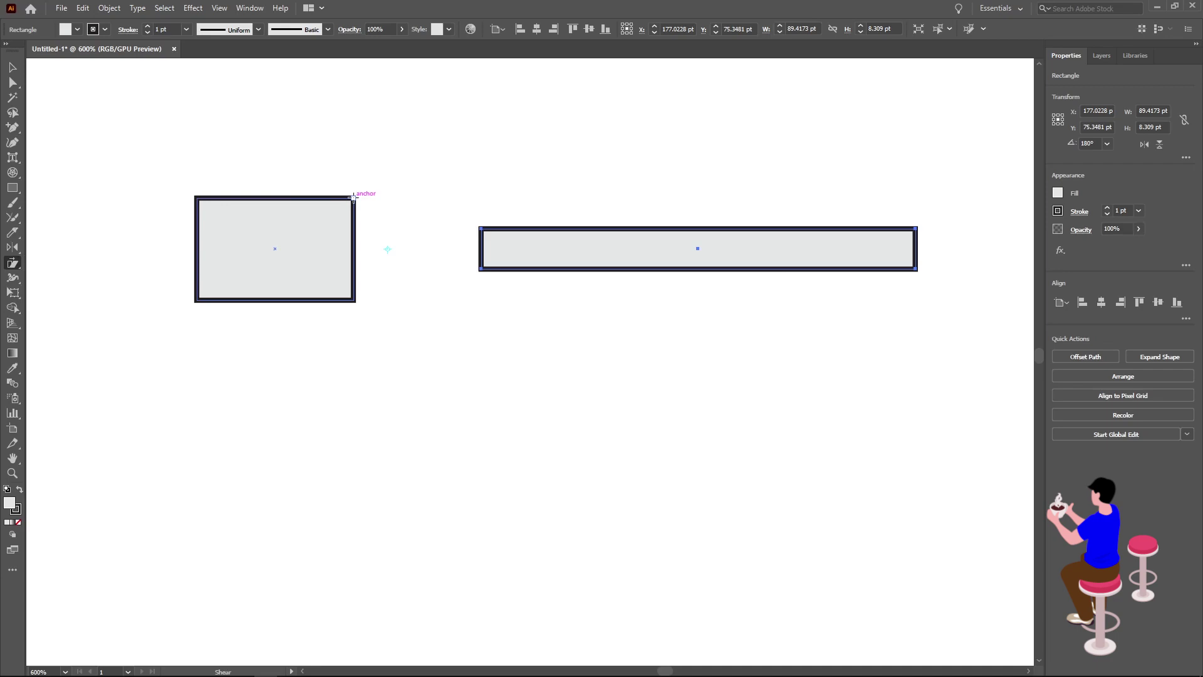
Shear the long bar into a slanted parallelogram, then select the left rectangle
{"action": "mouse_move", "coordinate": [352, 197]}
{"action": "left_mouse_down"}
{"action": "mouse_move", "coordinate": [425, 196]}
{"action": "mouse_move", "coordinate": [332, 201]}
{"action": "left_mouse_up"}
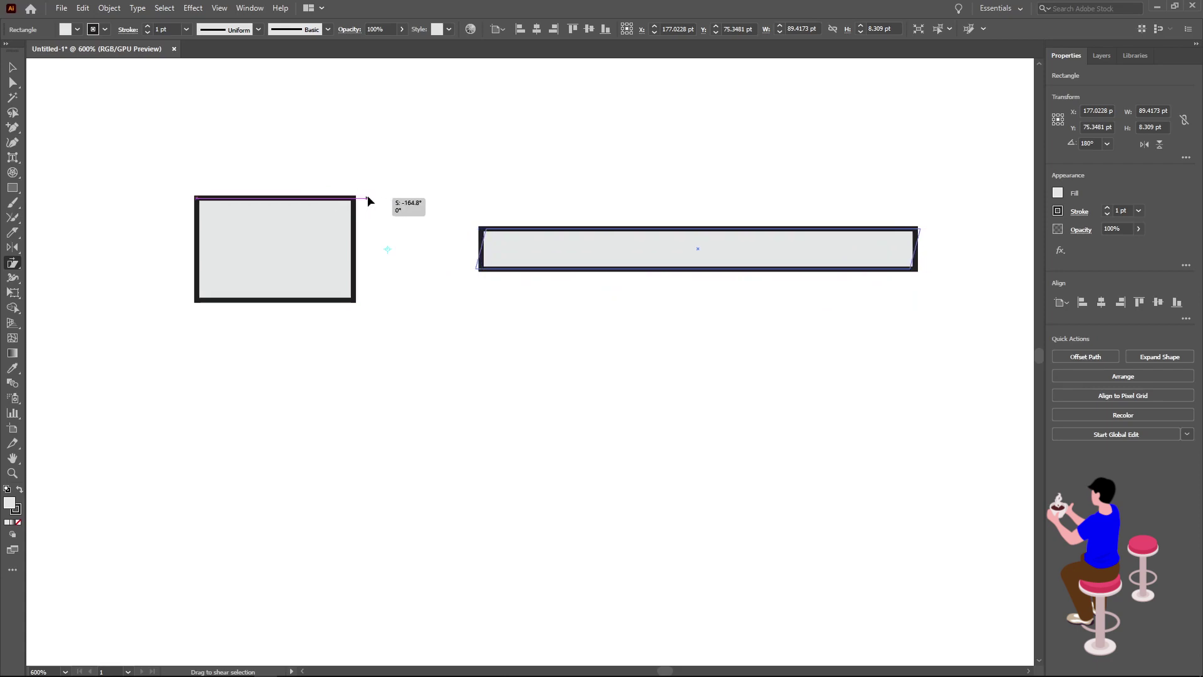
{"action": "left_click_drag", "start_coordinate": [331, 200], "coordinate": [367, 194]}
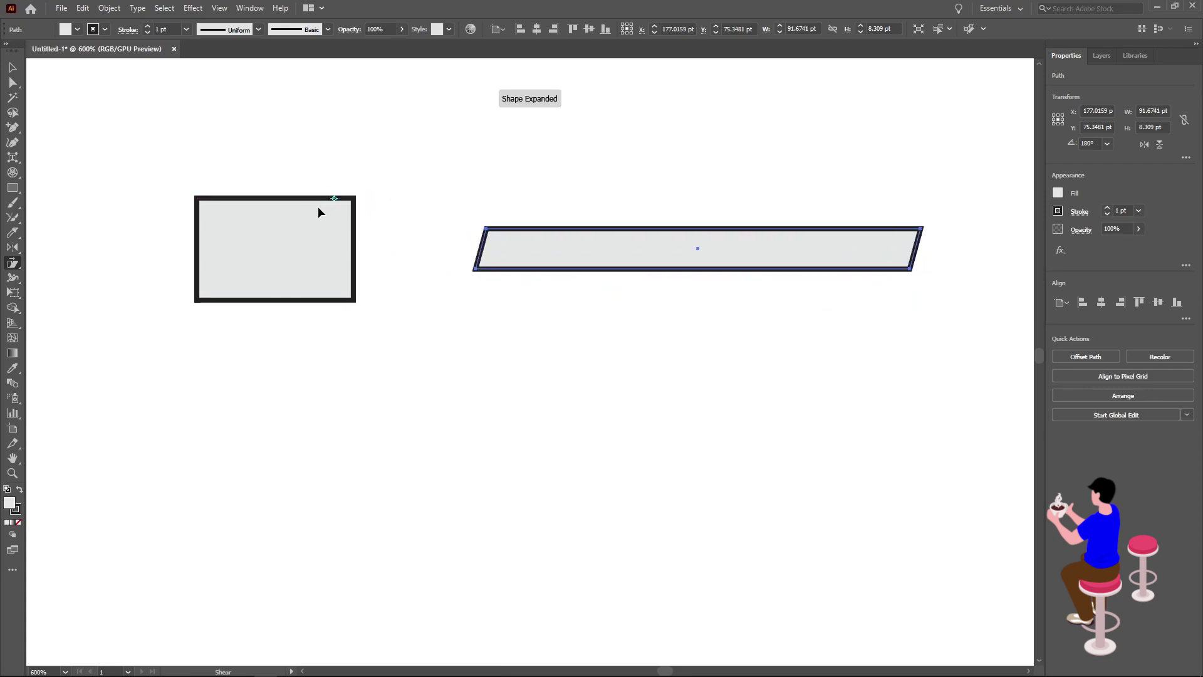
{"action": "key", "text": "v"}
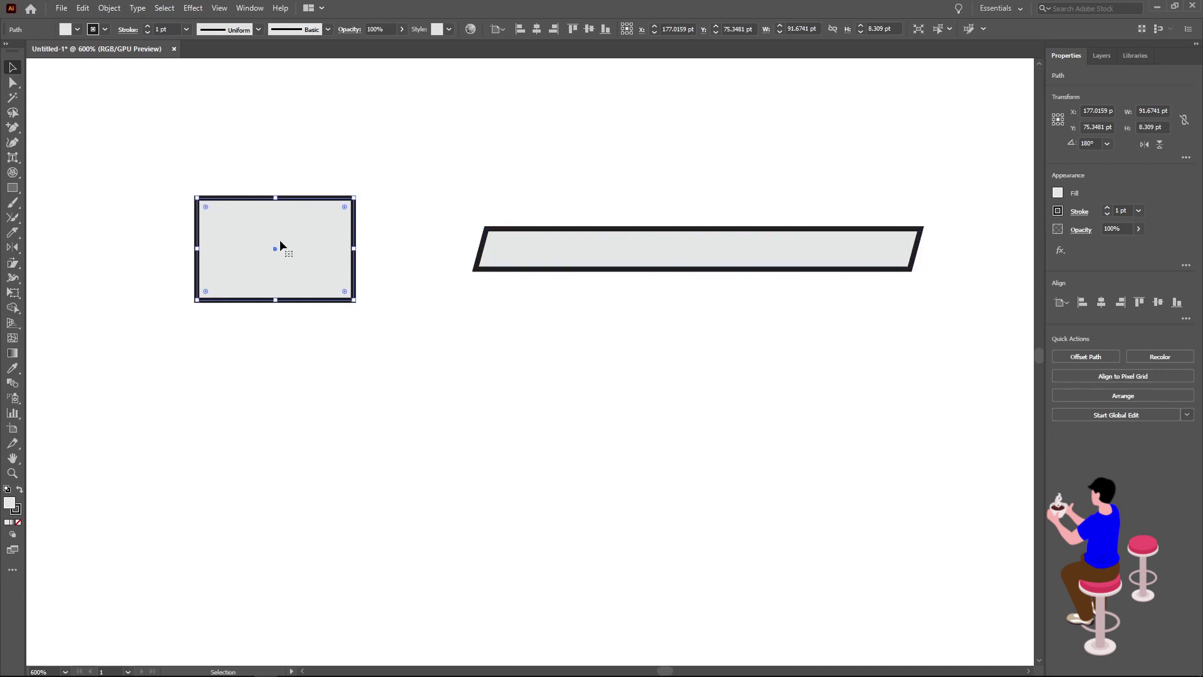
{"action": "left_click", "coordinate": [282, 239]}
Shear the left rectangle into a parallelogram, then adjust its slant back the other way
{"action": "left_click", "coordinate": [13, 263]}
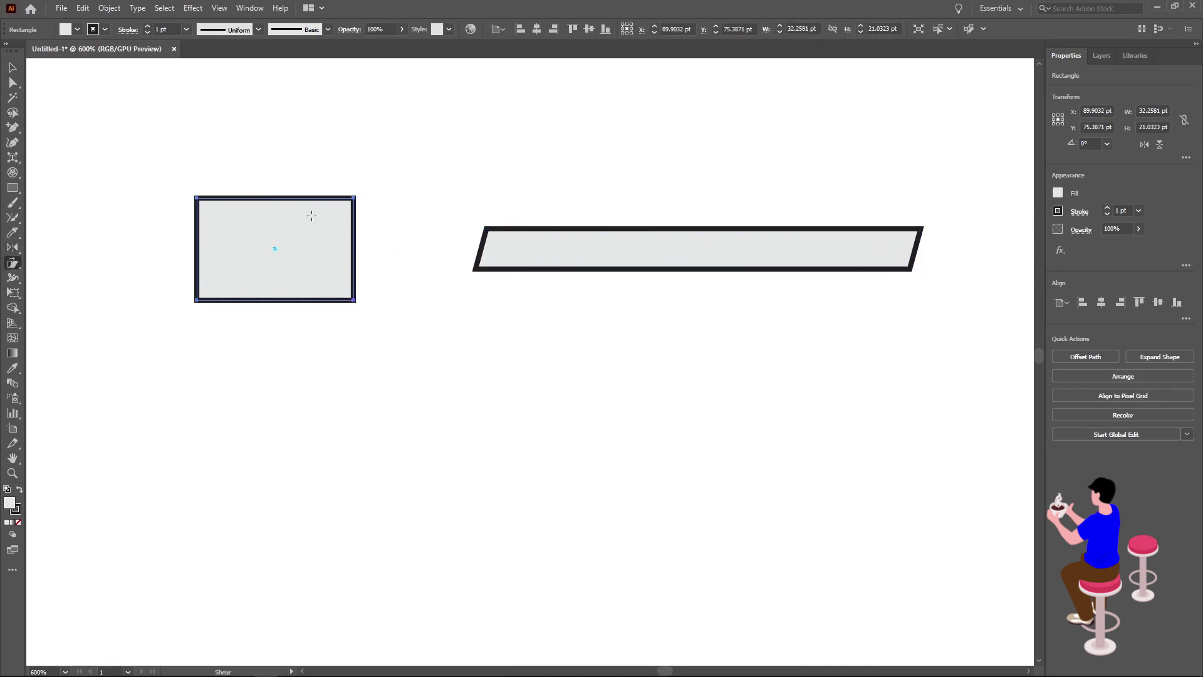
{"action": "mouse_move", "coordinate": [353, 198]}
{"action": "left_mouse_down"}
{"action": "mouse_move", "coordinate": [487, 197]}
{"action": "mouse_move", "coordinate": [320, 203]}
{"action": "left_mouse_up"}
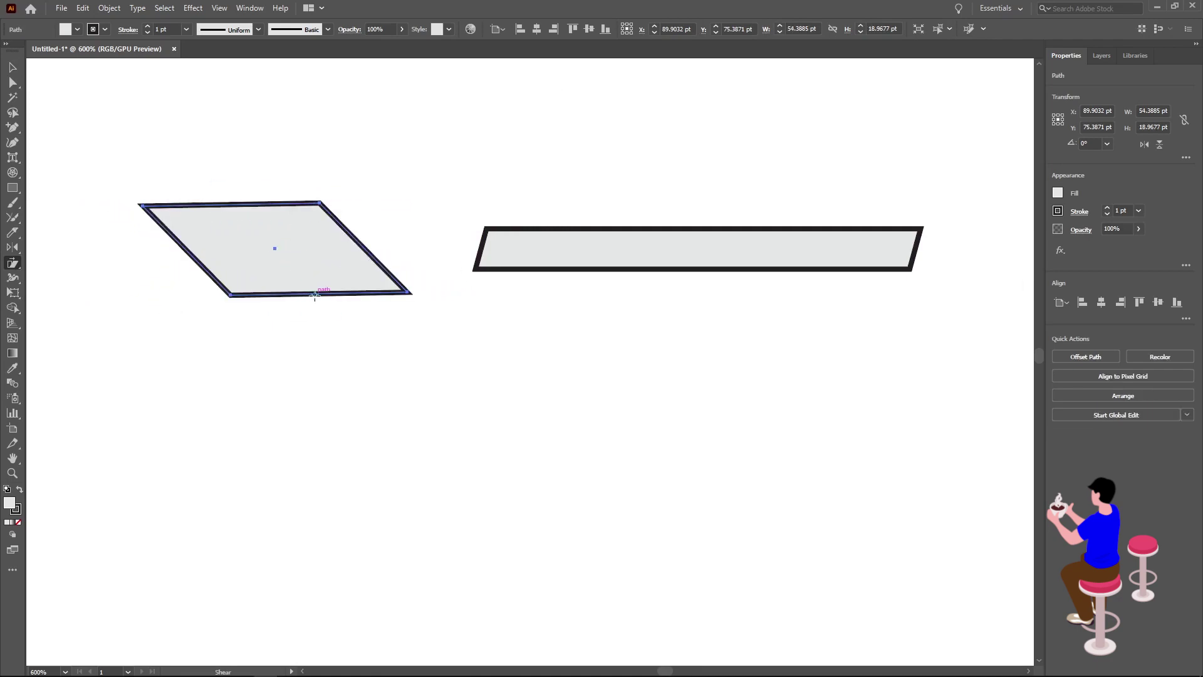
{"action": "mouse_move", "coordinate": [153, 208]}
{"action": "left_mouse_down"}
{"action": "mouse_move", "coordinate": [292, 203]}
{"action": "mouse_move", "coordinate": [263, 213]}
{"action": "left_mouse_up"}
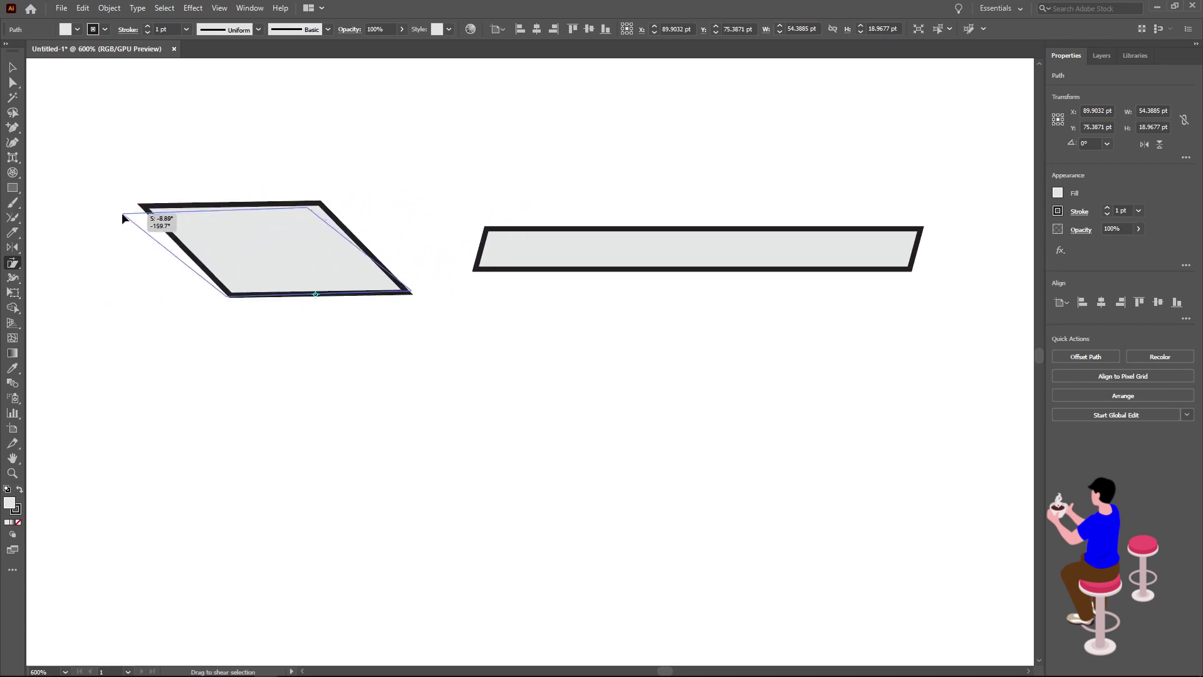
{"action": "left_click_drag", "start_coordinate": [264, 213], "coordinate": [200, 210]}
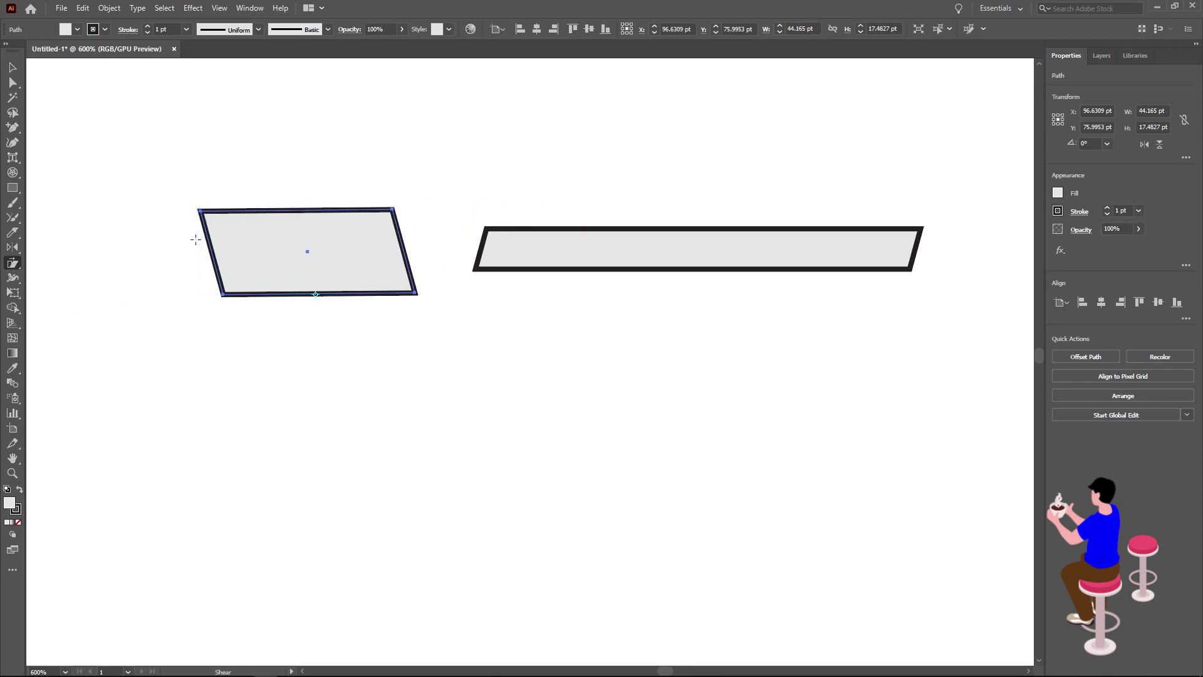
{"action": "left_click_drag", "start_coordinate": [12, 263], "coordinate": [80, 268]}
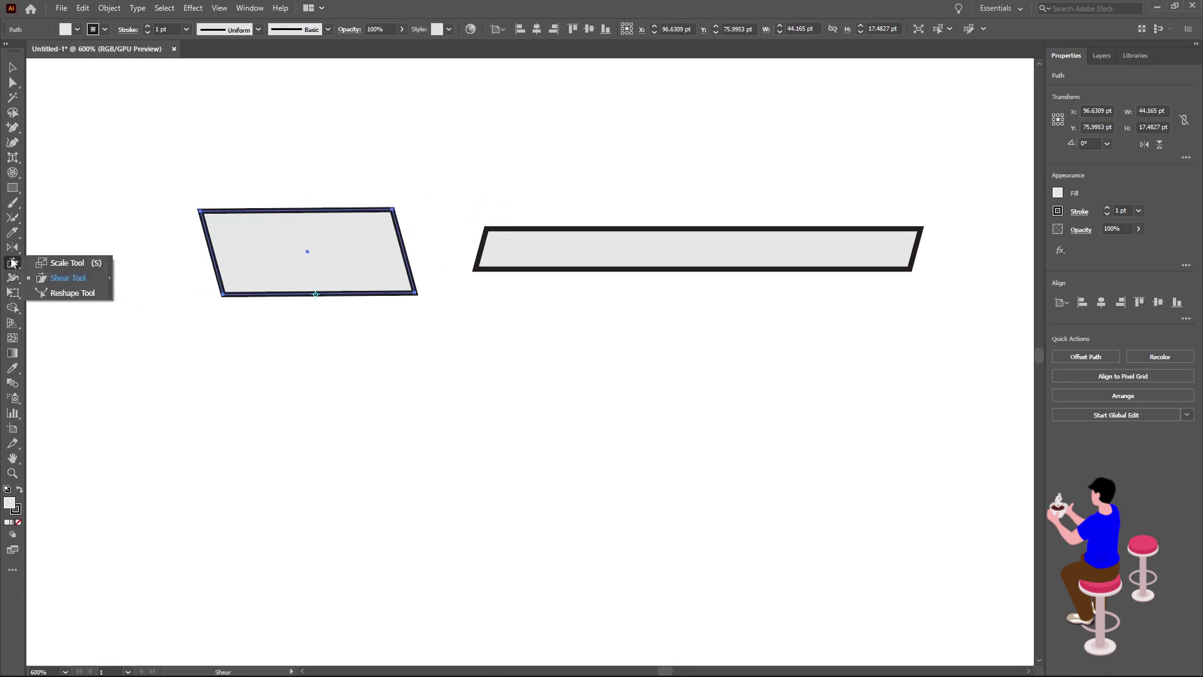
{"action": "left_click", "coordinate": [68, 293]}
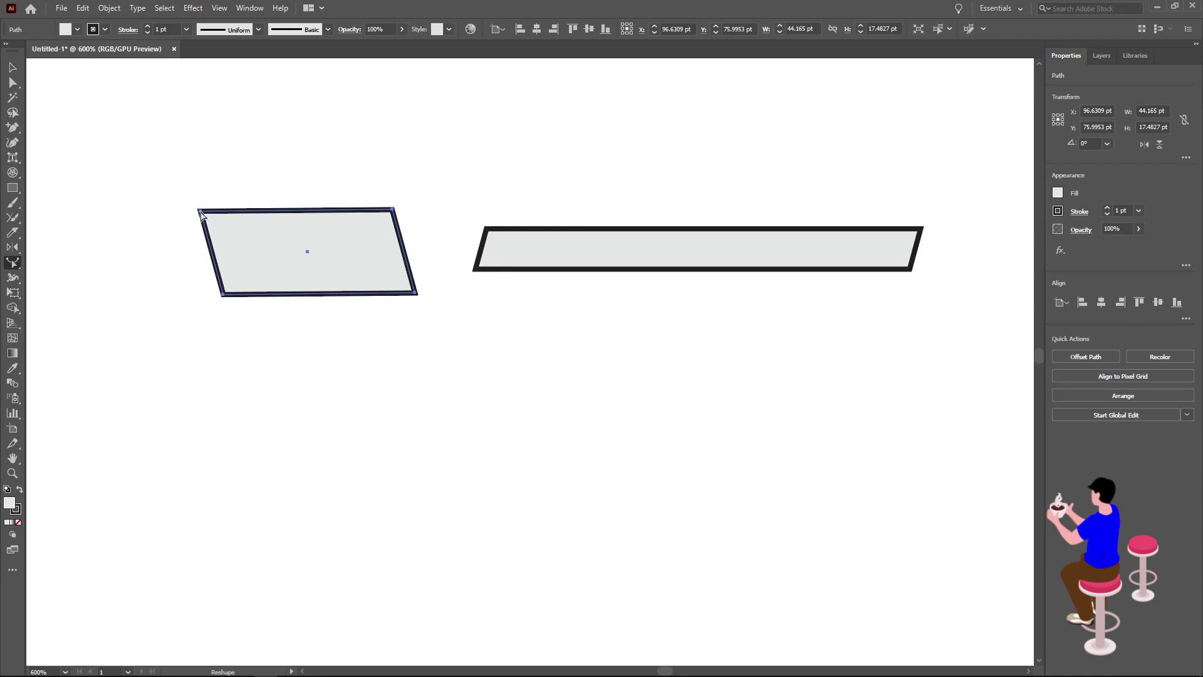
Reposition the left parallelogram and add three points along its top edge
{"action": "left_click_drag", "start_coordinate": [200, 215], "coordinate": [182, 296]}
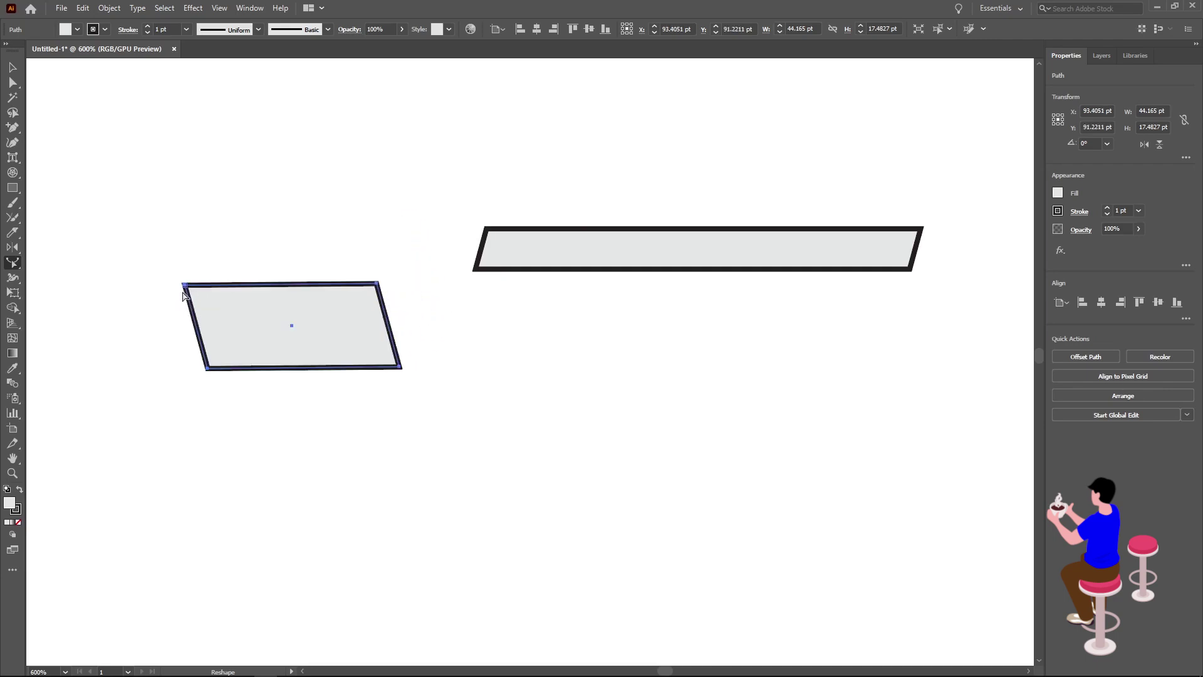
{"action": "left_click_drag", "start_coordinate": [186, 289], "coordinate": [209, 274]}
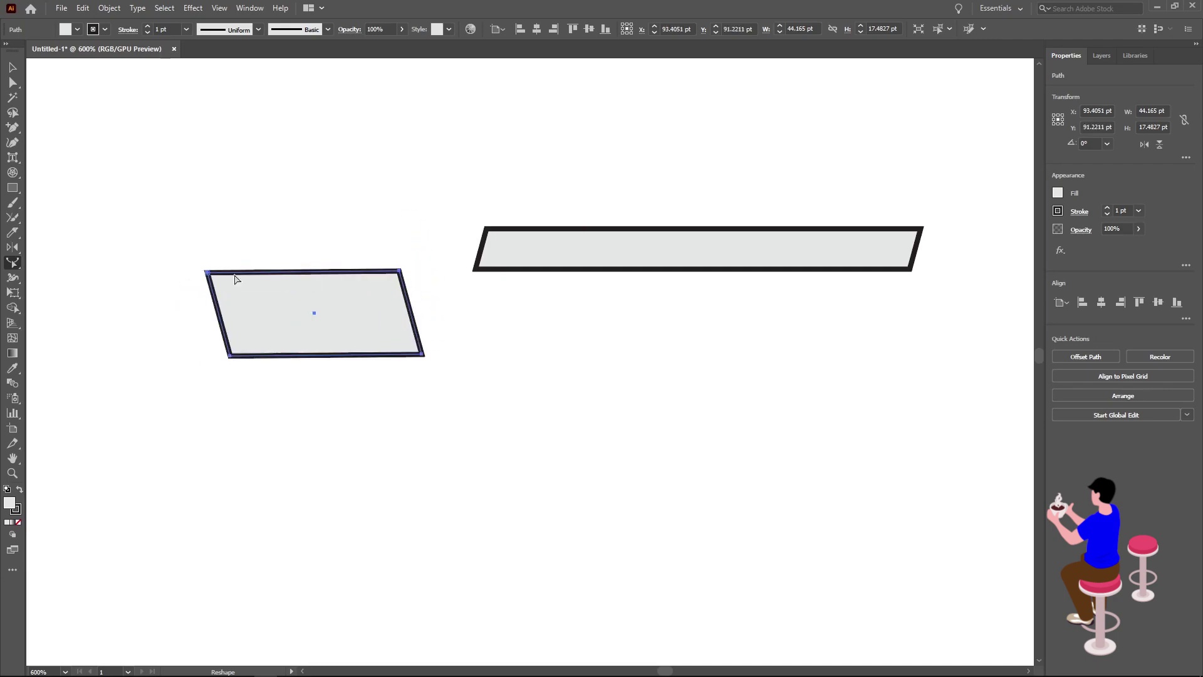
{"action": "scroll", "coordinate": [245, 290], "scroll_direction": "up", "scroll_amount": 2}
{"action": "scroll", "coordinate": [202, 290], "scroll_direction": "up", "scroll_amount": 1}
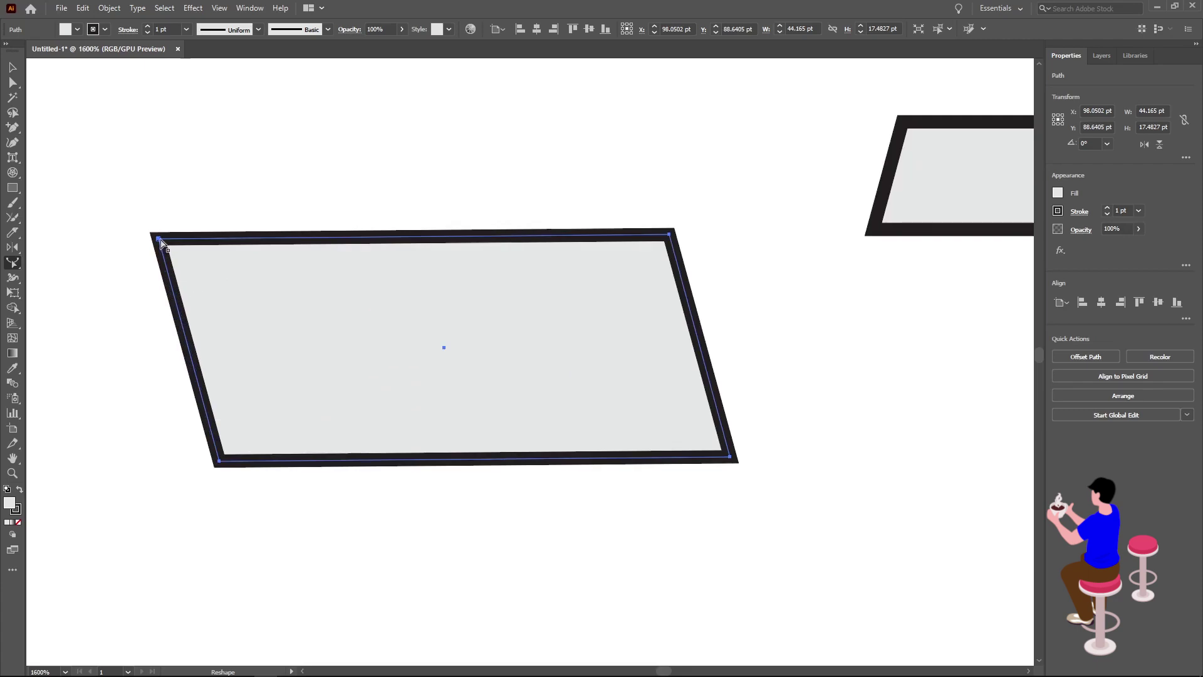
{"action": "left_click_drag", "start_coordinate": [173, 250], "coordinate": [188, 245]}
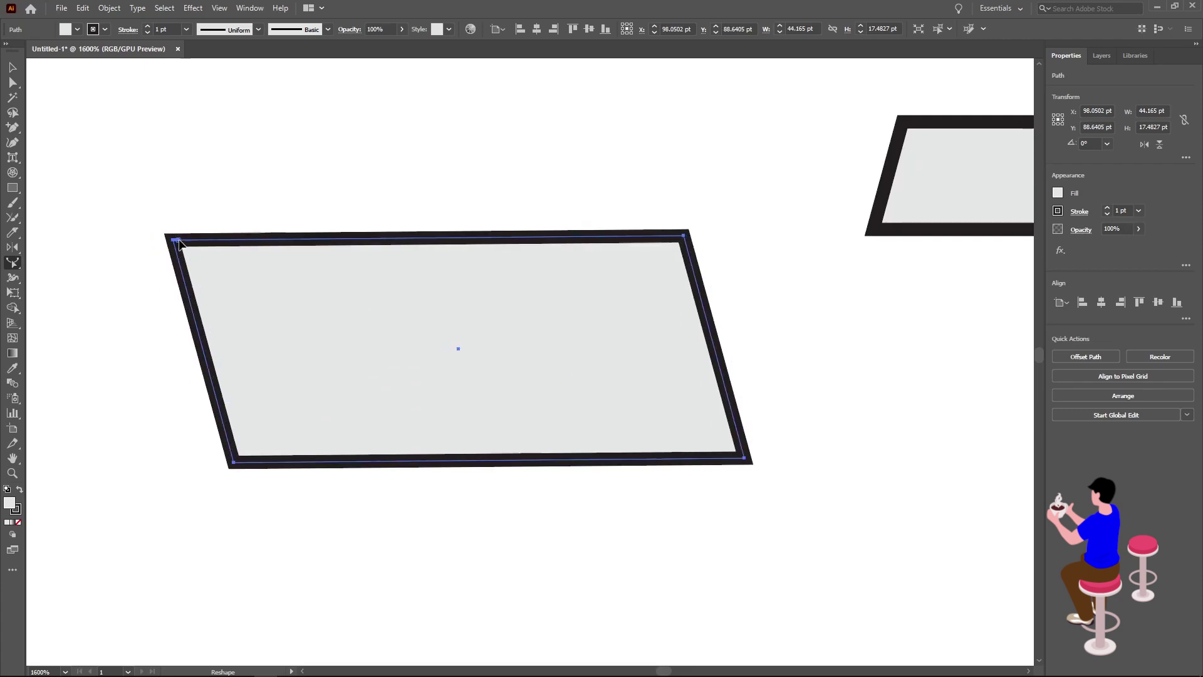
{"action": "left_click", "coordinate": [191, 240]}
{"action": "left_click", "coordinate": [202, 240]}
{"action": "left_click", "coordinate": [216, 240]}
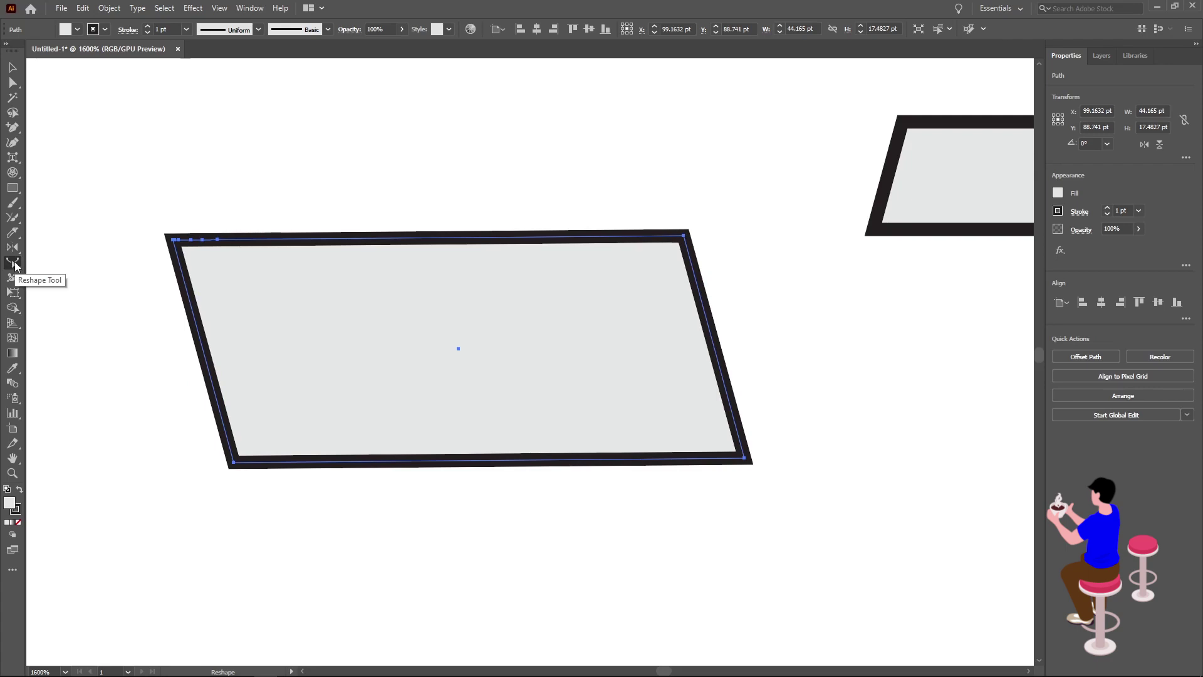
Undo the last path shift, then select all and delete both parallelograms
{"action": "key", "text": "ctrl+z"}
{"action": "scroll", "coordinate": [97, 260], "scroll_direction": "down", "scroll_amount": 3}
{"action": "scroll", "coordinate": [97, 261], "scroll_direction": "down", "scroll_amount": 1}
{"action": "scroll", "coordinate": [97, 260], "scroll_direction": "up", "scroll_amount": 2}
{"action": "scroll", "coordinate": [97, 260], "scroll_direction": "down", "scroll_amount": 3}
{"action": "key", "text": "ctrl+a"}
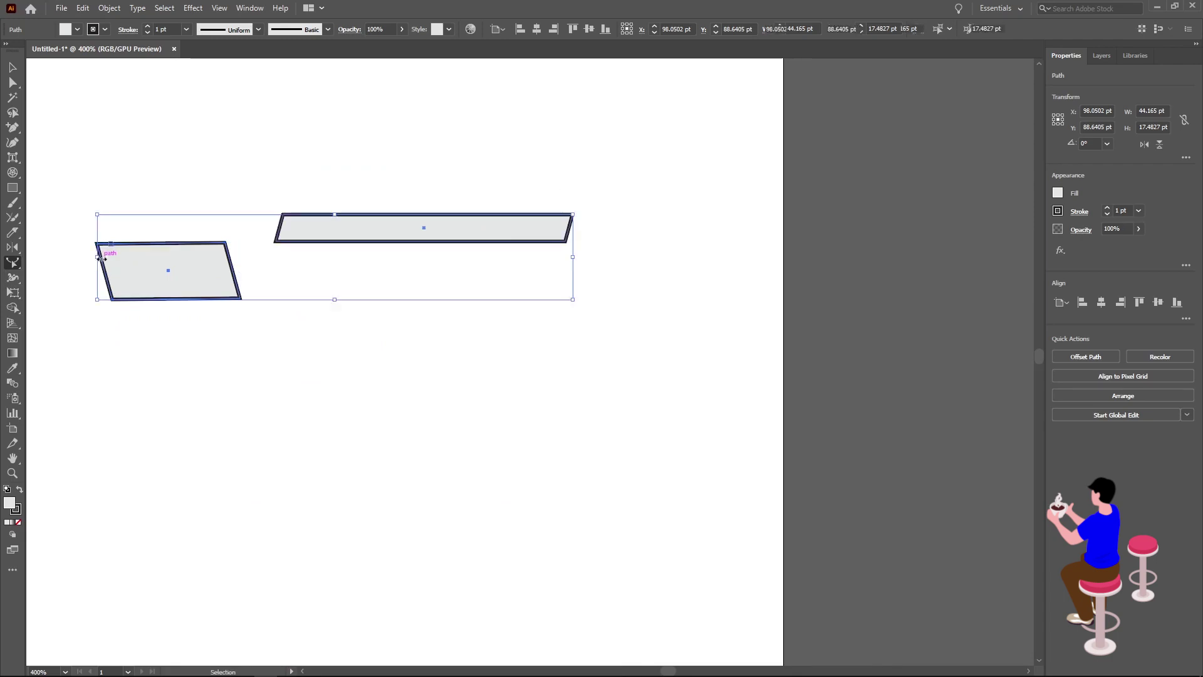
{"action": "key", "text": "Delete"}
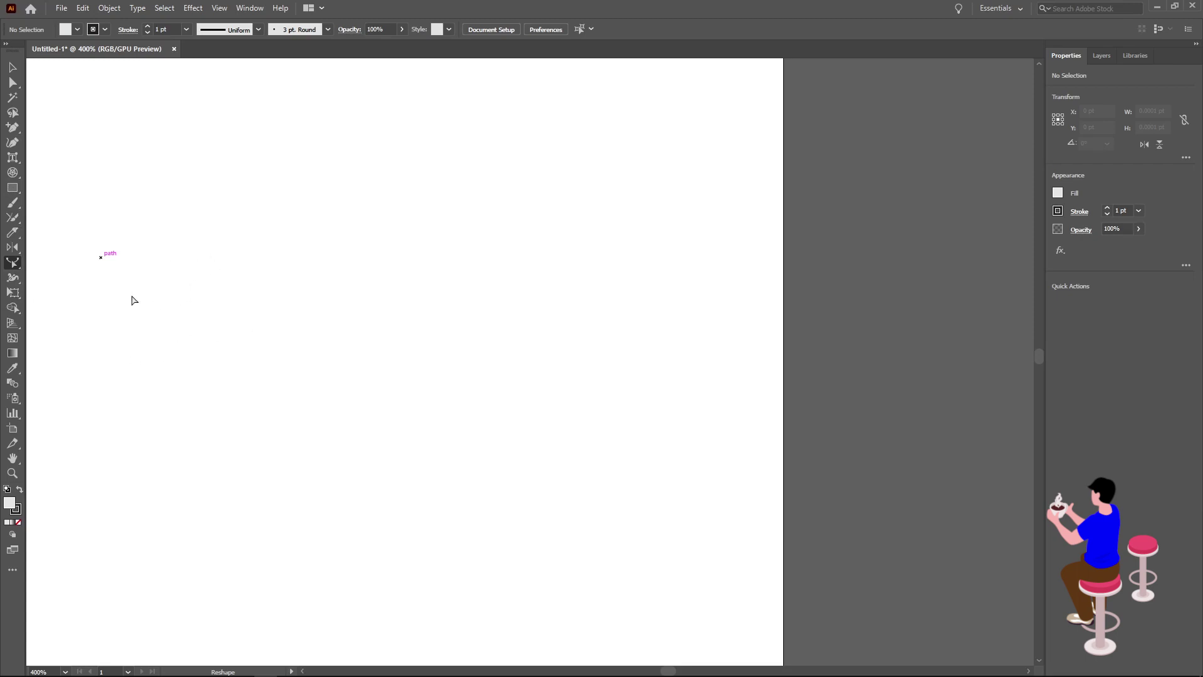
{"action": "right_click", "coordinate": [15, 195]}
Draw two straight lines: a short slanted one upper left and another to its right
{"action": "right_click", "coordinate": [12, 173]}
{"action": "left_click", "coordinate": [34, 173]}
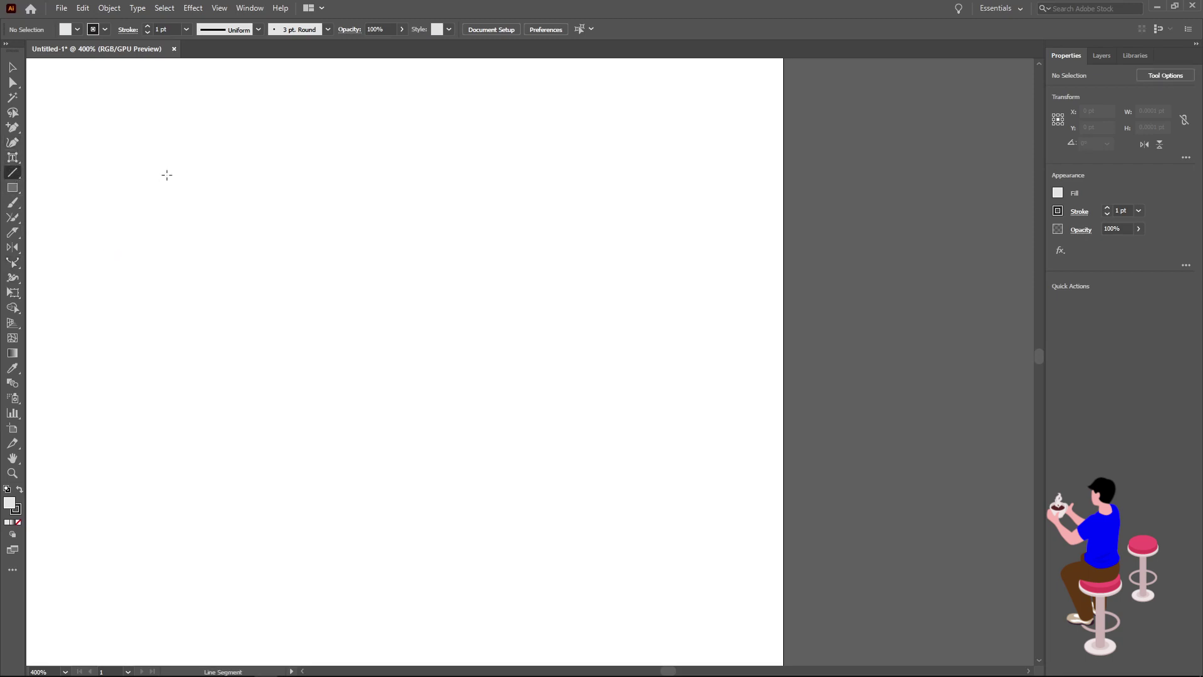
{"action": "left_click_drag", "start_coordinate": [167, 175], "coordinate": [251, 200]}
{"action": "left_click_drag", "start_coordinate": [347, 191], "coordinate": [448, 201]}
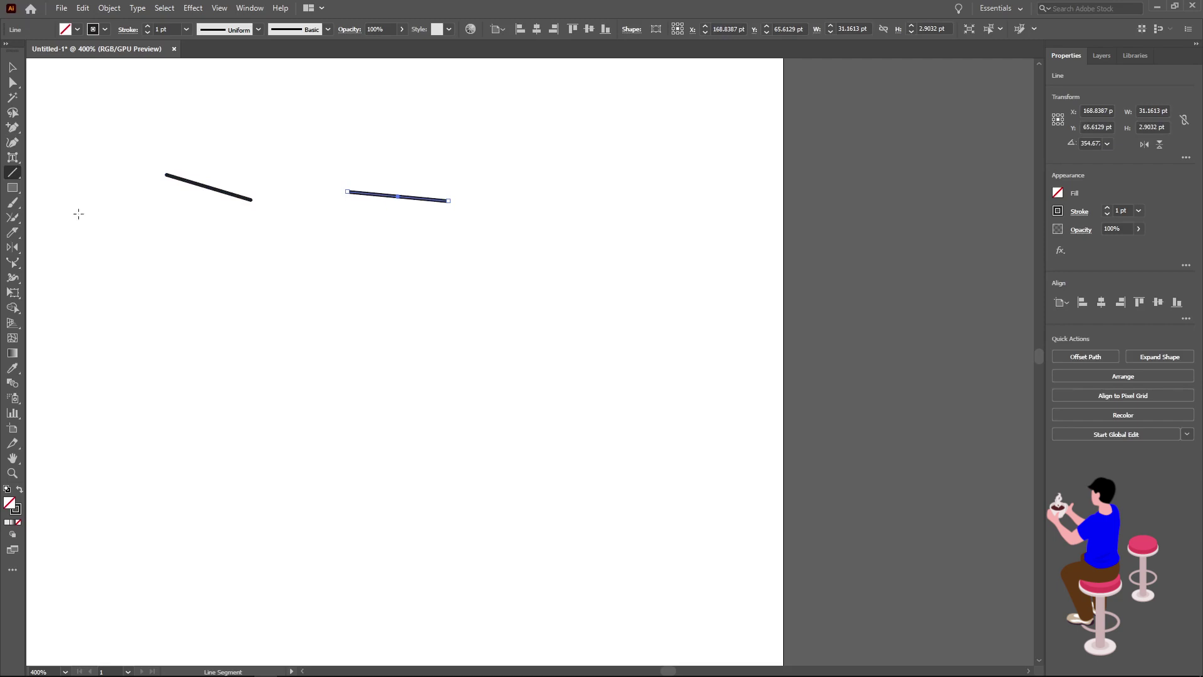
With the Width Tool, taper the first line's left end to zero, then widen it
{"action": "left_click", "coordinate": [15, 282]}
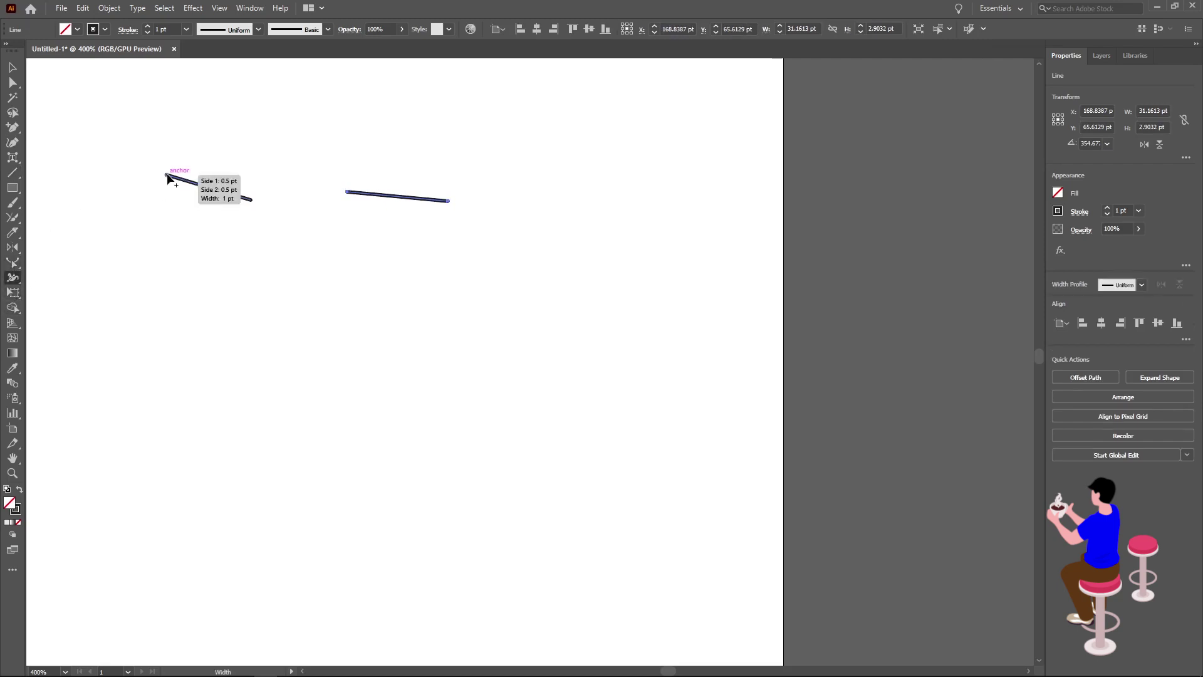
{"action": "scroll", "coordinate": [171, 182], "scroll_direction": "up", "scroll_amount": 2}
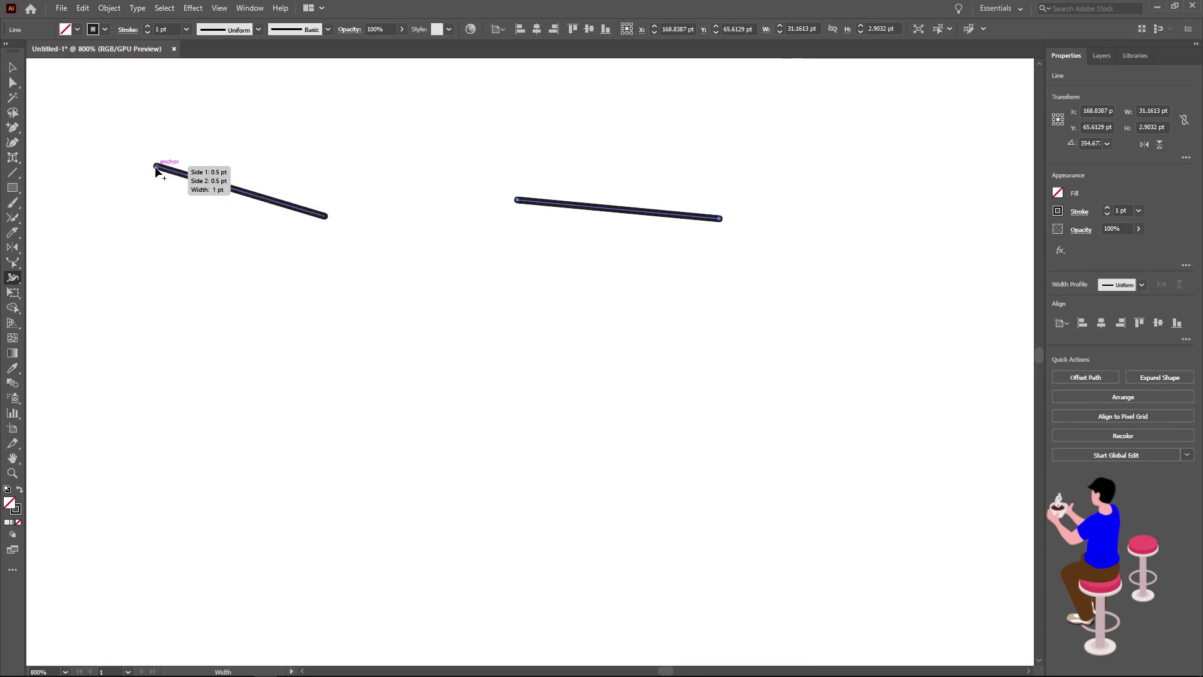
{"action": "left_click_drag", "start_coordinate": [156, 167], "coordinate": [157, 168]}
{"action": "scroll", "coordinate": [151, 170], "scroll_direction": "up", "scroll_amount": 2}
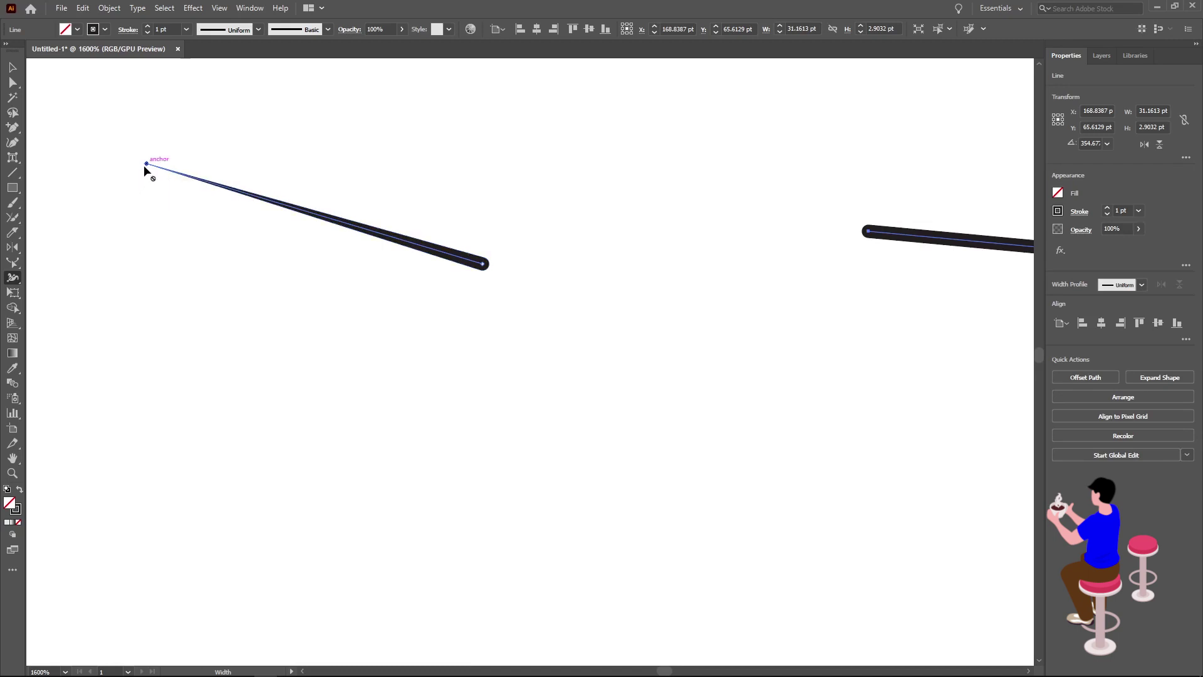
{"action": "mouse_move", "coordinate": [146, 164]}
{"action": "left_mouse_down"}
{"action": "mouse_move", "coordinate": [209, 89]}
{"action": "mouse_move", "coordinate": [157, 148]}
{"action": "mouse_move", "coordinate": [246, 81]}
{"action": "mouse_move", "coordinate": [175, 148]}
{"action": "left_mouse_up"}
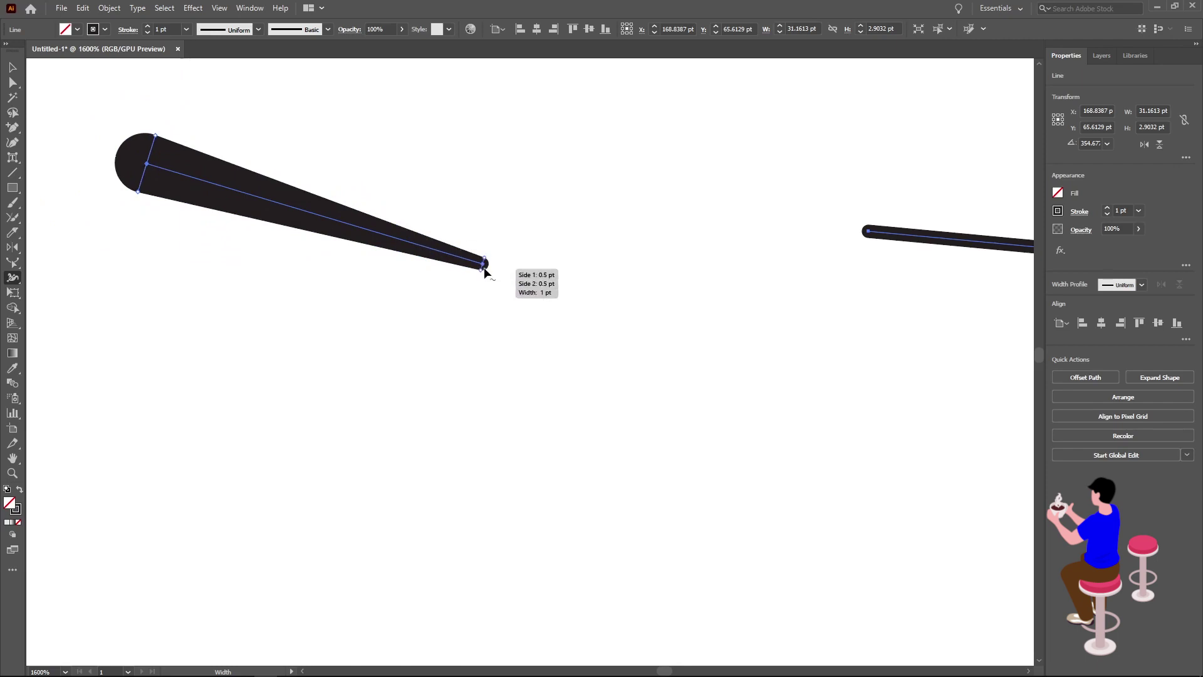
Widen the path's right end into a round bulge, then narrow that swollen end
{"action": "left_click_drag", "start_coordinate": [483, 264], "coordinate": [382, 352]}
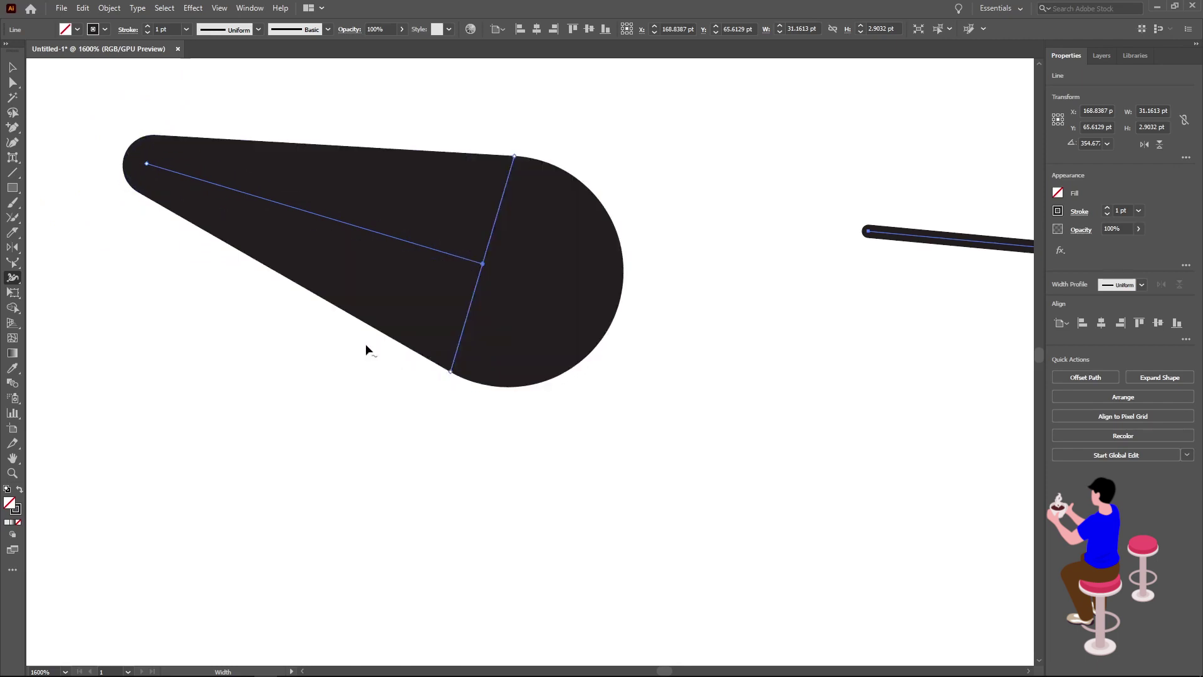
{"action": "scroll", "coordinate": [278, 279], "scroll_direction": "down", "scroll_amount": 2, "text": "alt"}
{"action": "scroll", "coordinate": [301, 277], "scroll_direction": "up", "scroll_amount": 1, "text": "alt"}
{"action": "scroll", "coordinate": [314, 277], "scroll_direction": "up", "scroll_amount": 1, "text": "alt"}
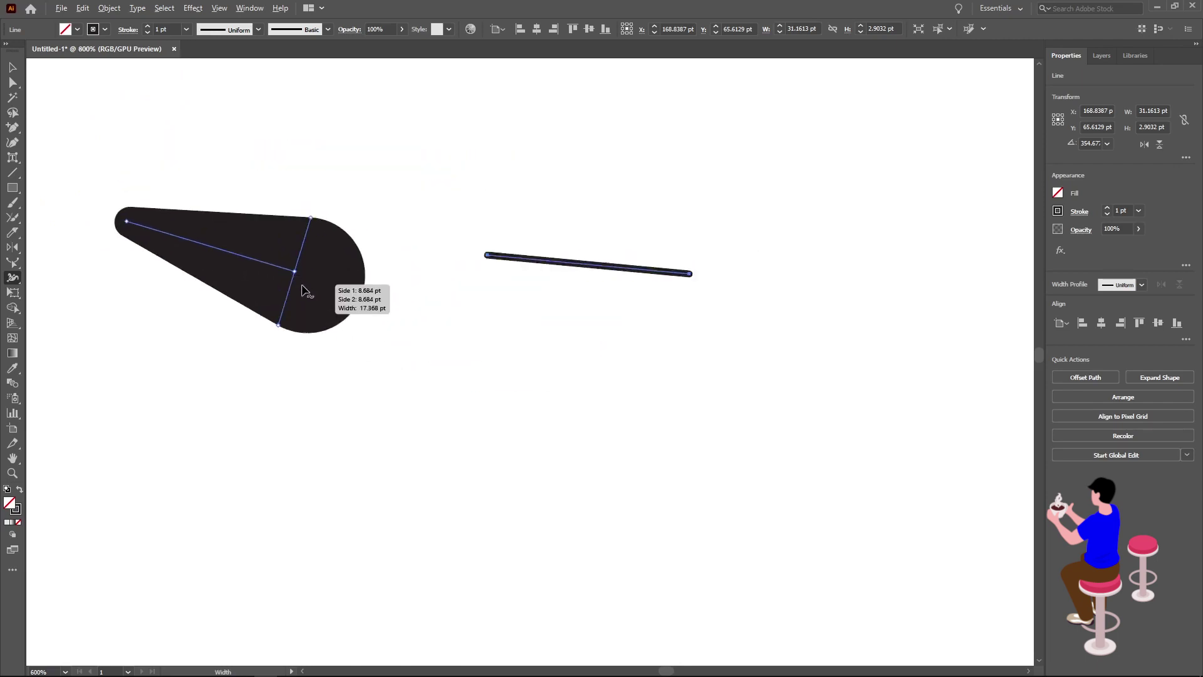
{"action": "scroll", "coordinate": [326, 275], "scroll_direction": "up", "scroll_amount": 1, "text": "alt"}
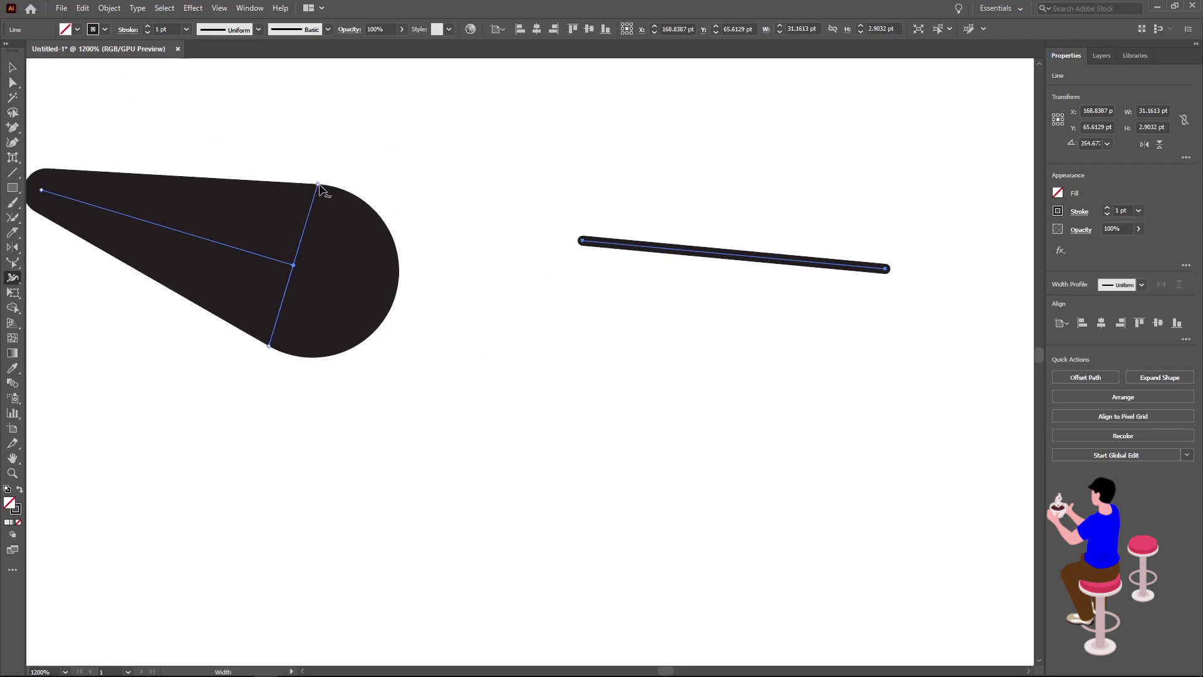
{"action": "left_click_drag", "start_coordinate": [318, 186], "coordinate": [301, 232]}
{"action": "scroll", "coordinate": [156, 283], "scroll_direction": "down", "scroll_amount": 1, "text": "alt"}
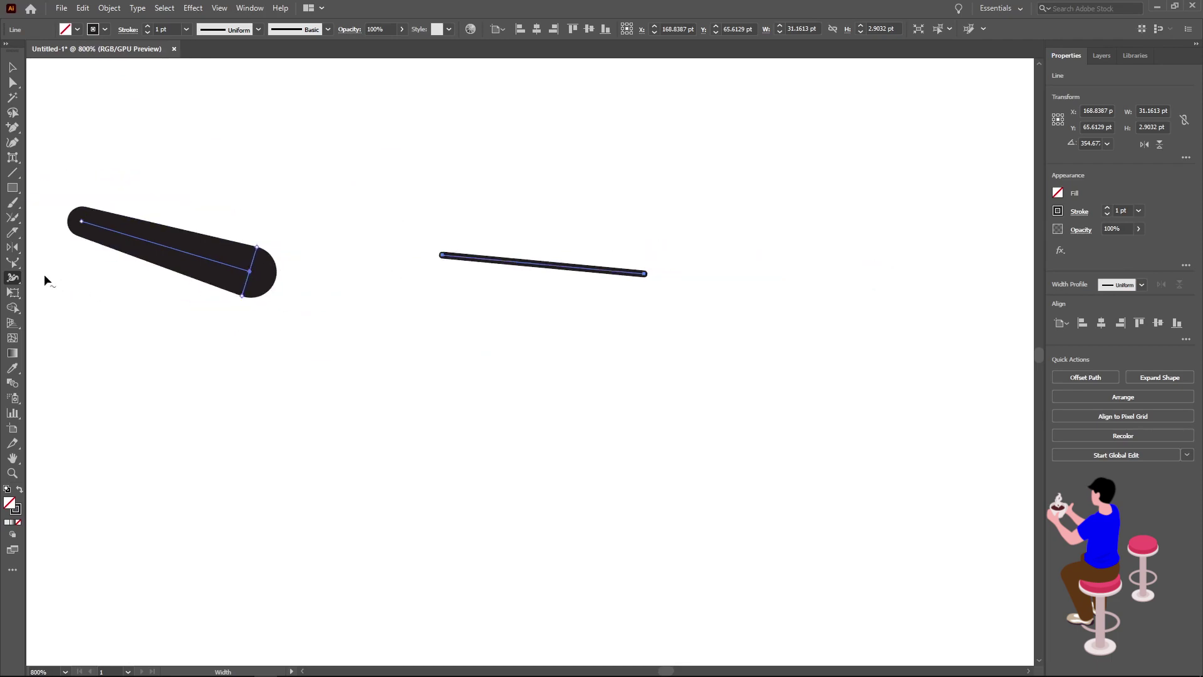
{"action": "left_click", "coordinate": [14, 280]}
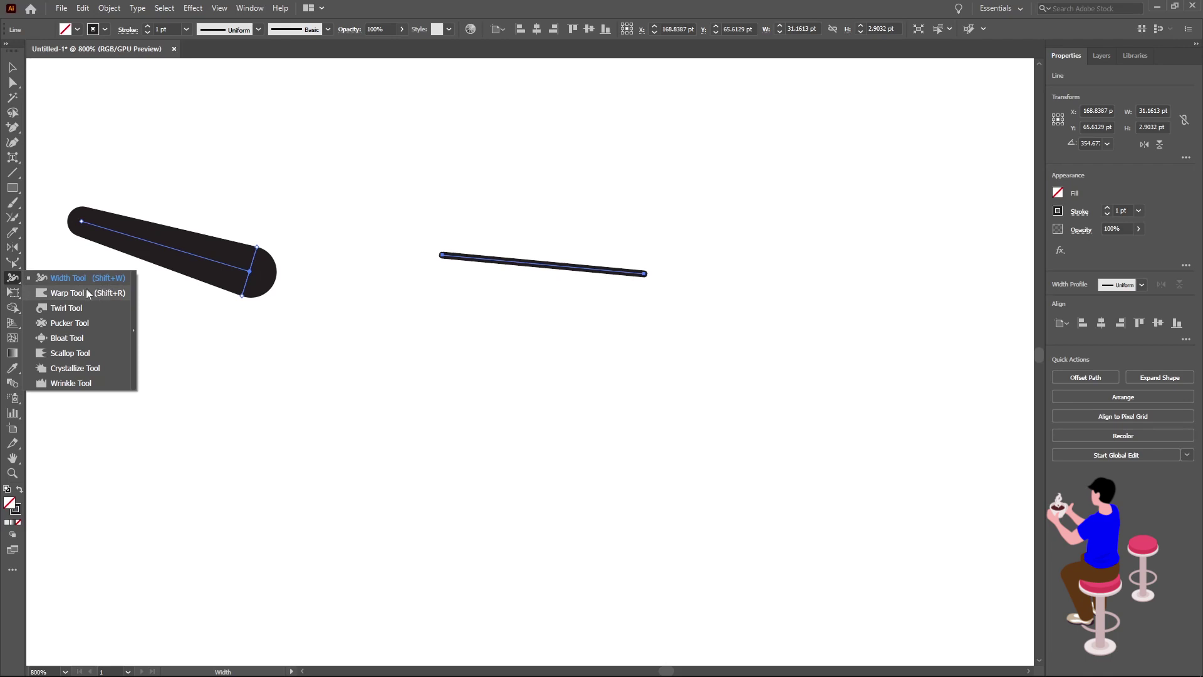
Draw two outlined squares below the lines, side by side
{"action": "scroll", "coordinate": [182, 293], "scroll_direction": "down", "scroll_amount": 1}
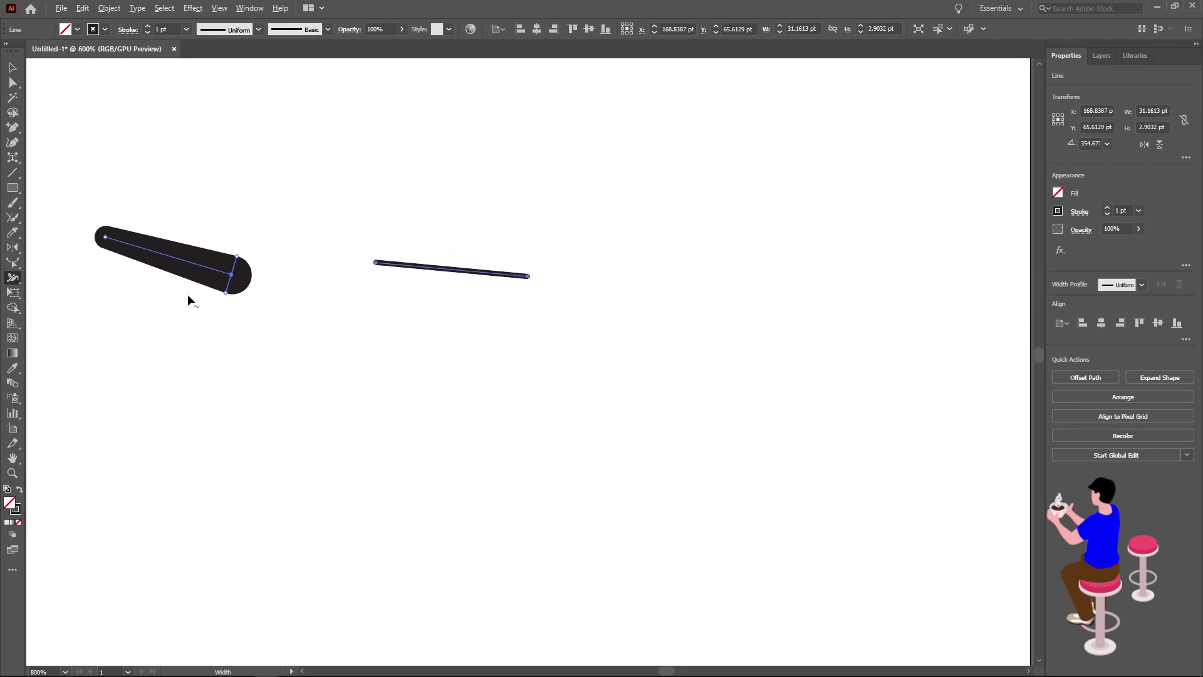
{"action": "left_click", "coordinate": [12, 188]}
{"action": "scroll", "coordinate": [177, 320], "scroll_direction": "down", "scroll_amount": 2}
{"action": "scroll", "coordinate": [175, 326], "scroll_direction": "down", "scroll_amount": 1}
{"action": "left_click_drag", "start_coordinate": [146, 327], "coordinate": [205, 392]}
{"action": "left_click_drag", "start_coordinate": [295, 344], "coordinate": [378, 428]}
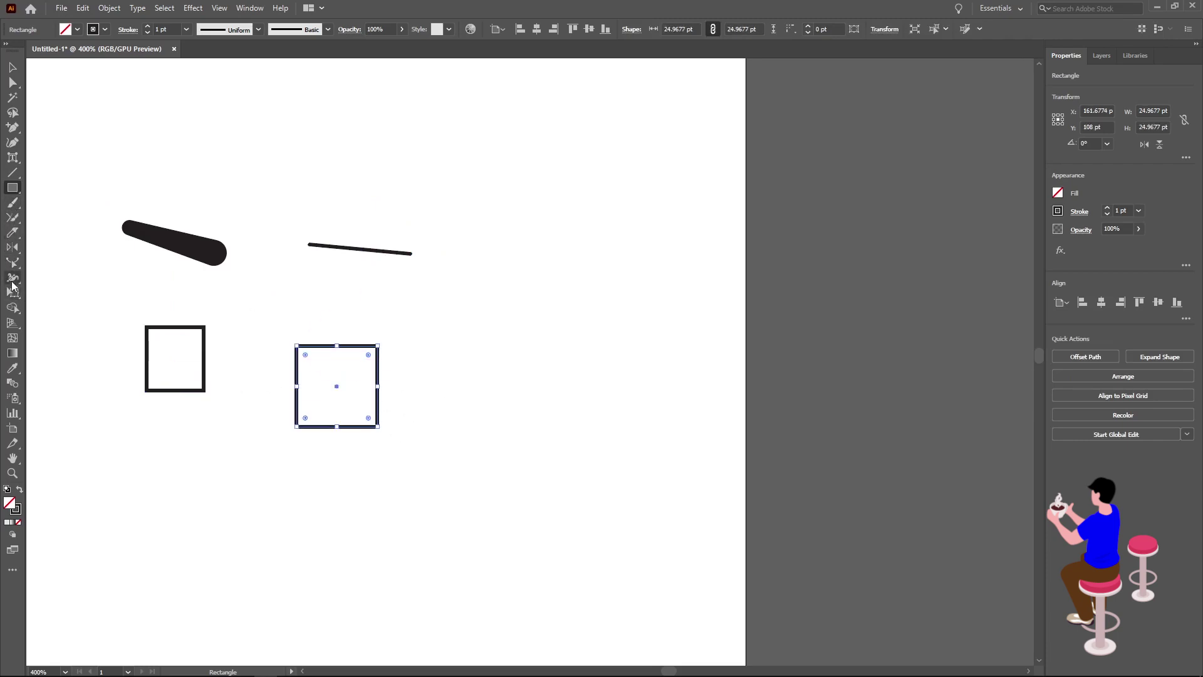
Warp the right square into an irregular blob, then use a smaller brush to dent its right side
{"action": "left_click_drag", "start_coordinate": [13, 277], "coordinate": [67, 291]}
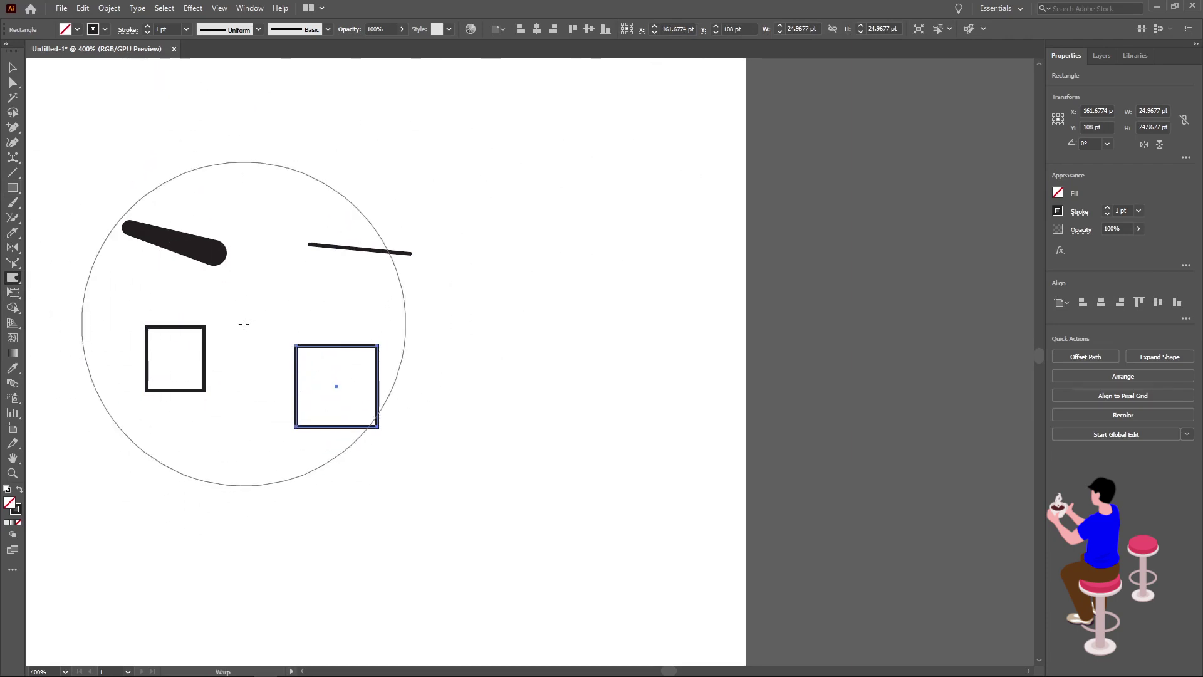
{"action": "left_click_drag", "start_coordinate": [381, 379], "coordinate": [395, 431]}
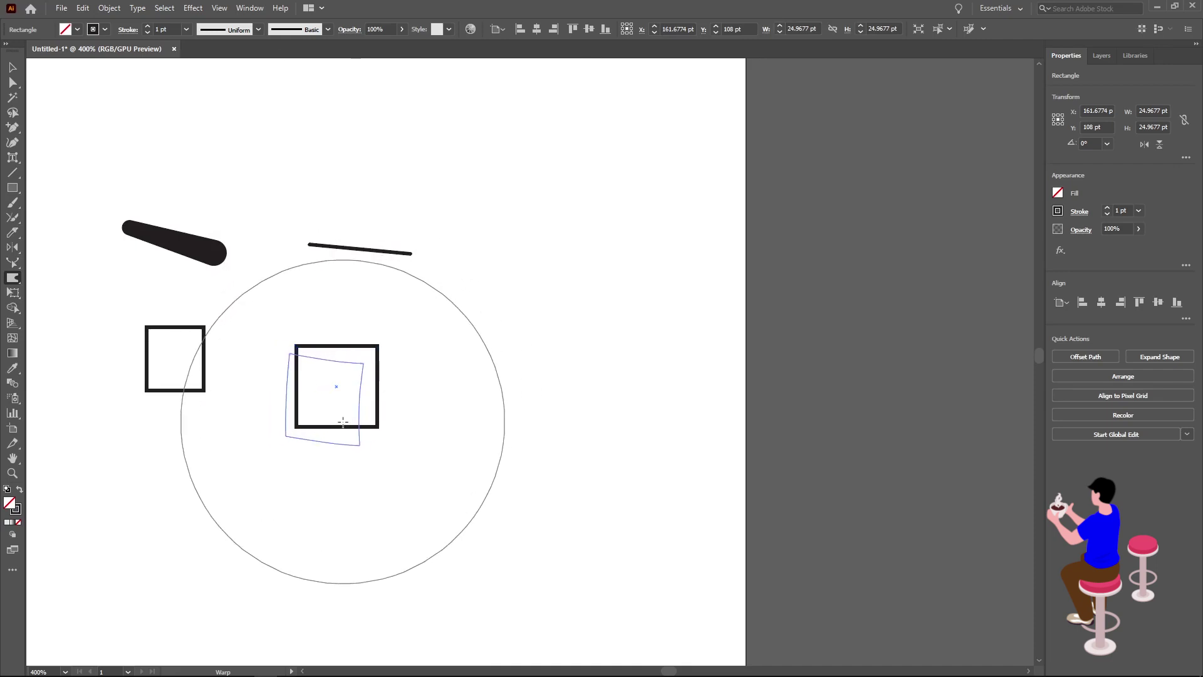
{"action": "mouse_move", "coordinate": [393, 495]}
{"action": "left_mouse_down"}
{"action": "mouse_move", "coordinate": [357, 430]}
{"action": "mouse_move", "coordinate": [324, 404]}
{"action": "mouse_move", "coordinate": [341, 392]}
{"action": "left_mouse_up"}
{"action": "mouse_move", "coordinate": [290, 248]}
{"action": "left_mouse_down"}
{"action": "mouse_move", "coordinate": [329, 357]}
{"action": "mouse_move", "coordinate": [353, 369]}
{"action": "left_mouse_up"}
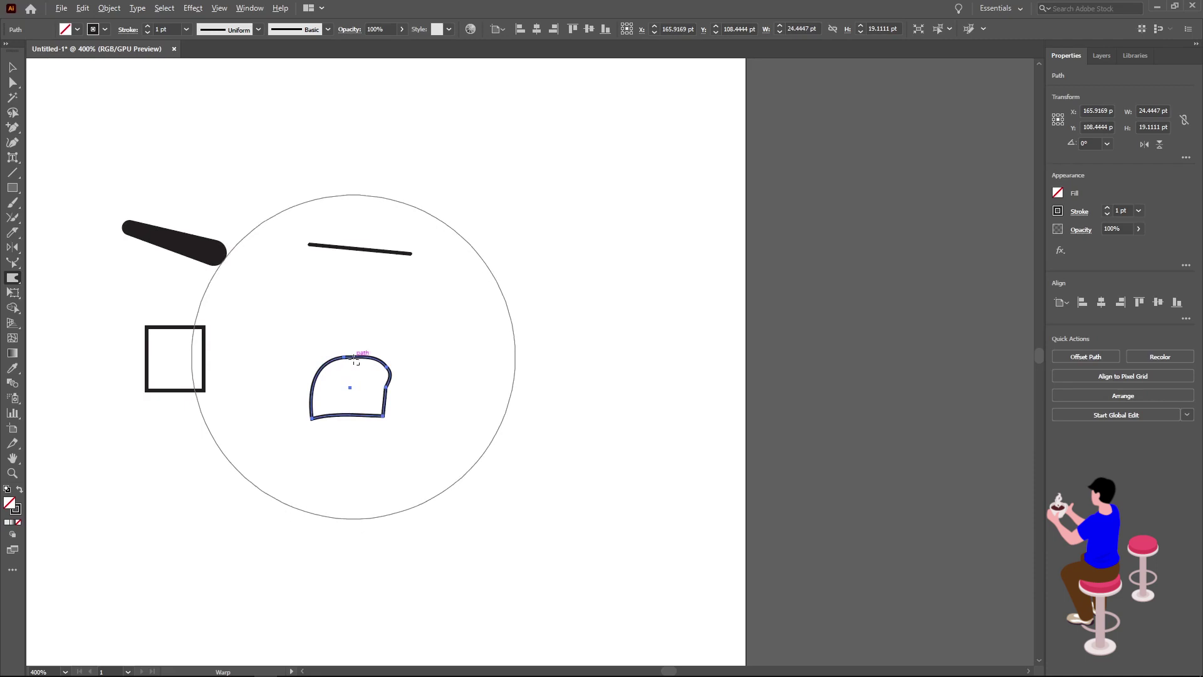
{"action": "scroll", "coordinate": [354, 370], "scroll_direction": "down", "scroll_amount": 2}
{"action": "scroll", "coordinate": [354, 367], "scroll_direction": "up", "scroll_amount": 3}
{"action": "left_click_drag", "start_coordinate": [355, 359], "coordinate": [148, 566]}
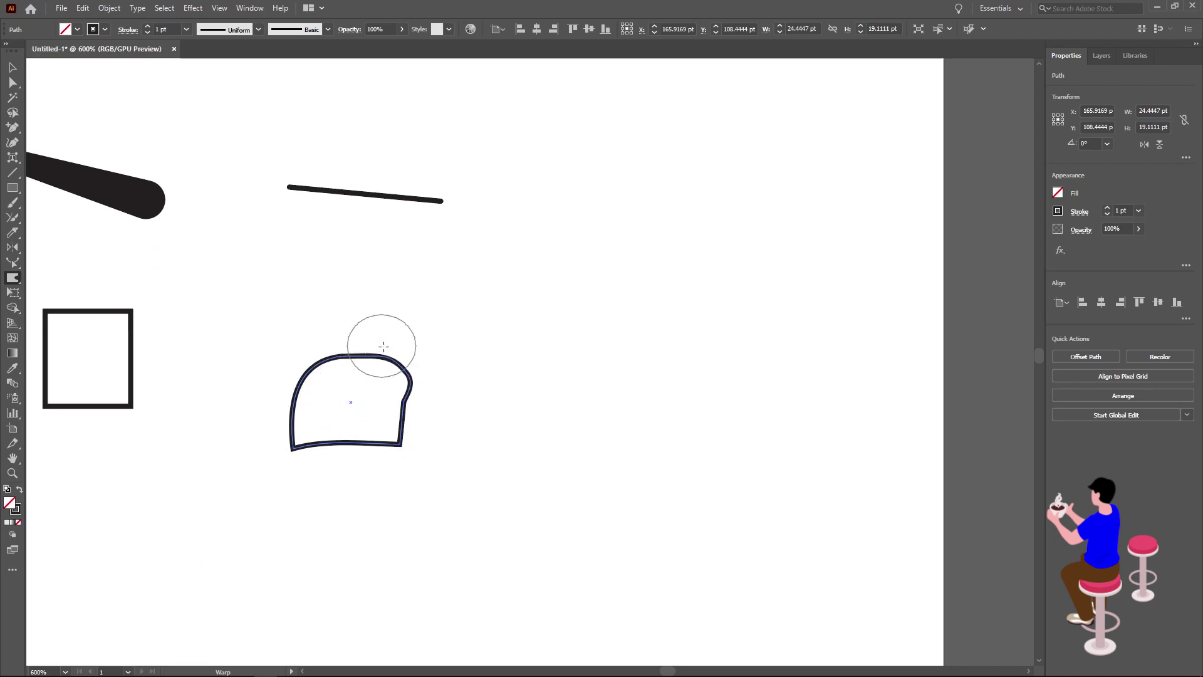
{"action": "mouse_move", "coordinate": [416, 389]}
{"action": "left_mouse_down"}
{"action": "mouse_move", "coordinate": [322, 437]}
{"action": "mouse_move", "coordinate": [268, 430]}
{"action": "mouse_move", "coordinate": [287, 358]}
{"action": "mouse_move", "coordinate": [333, 343]}
{"action": "mouse_move", "coordinate": [377, 381]}
{"action": "left_mouse_up"}
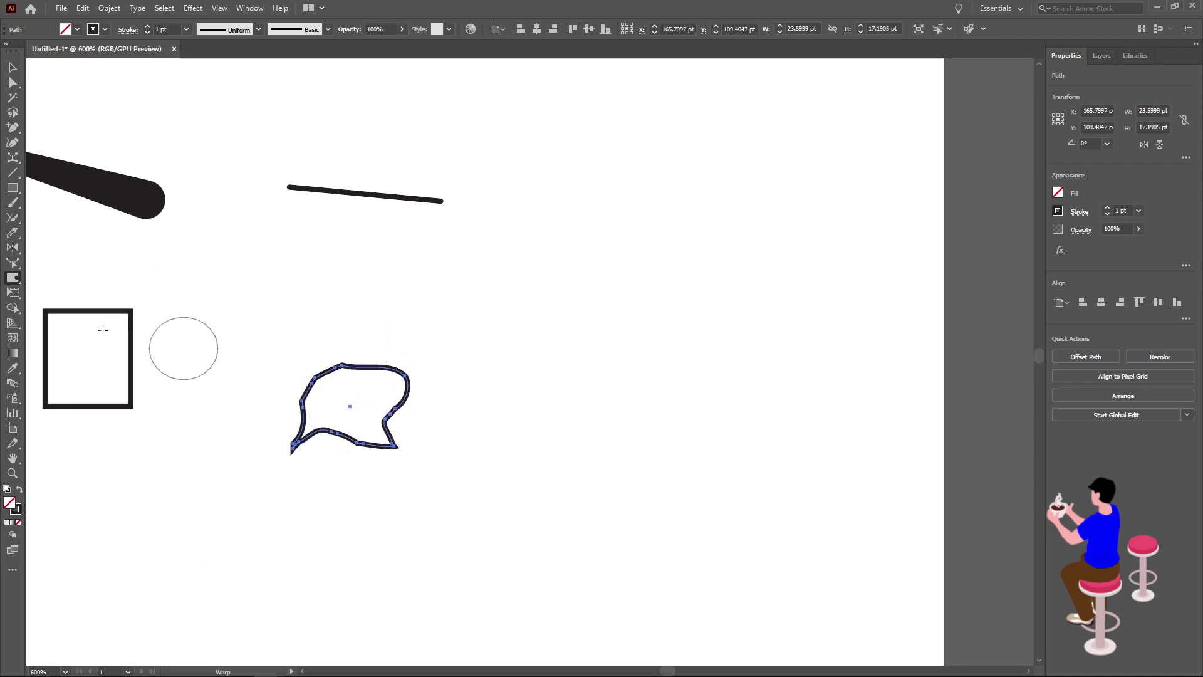
Drag the Wrinkle Tool along the blob's edge to turn it into jagged spikes
{"action": "left_click", "coordinate": [11, 280]}
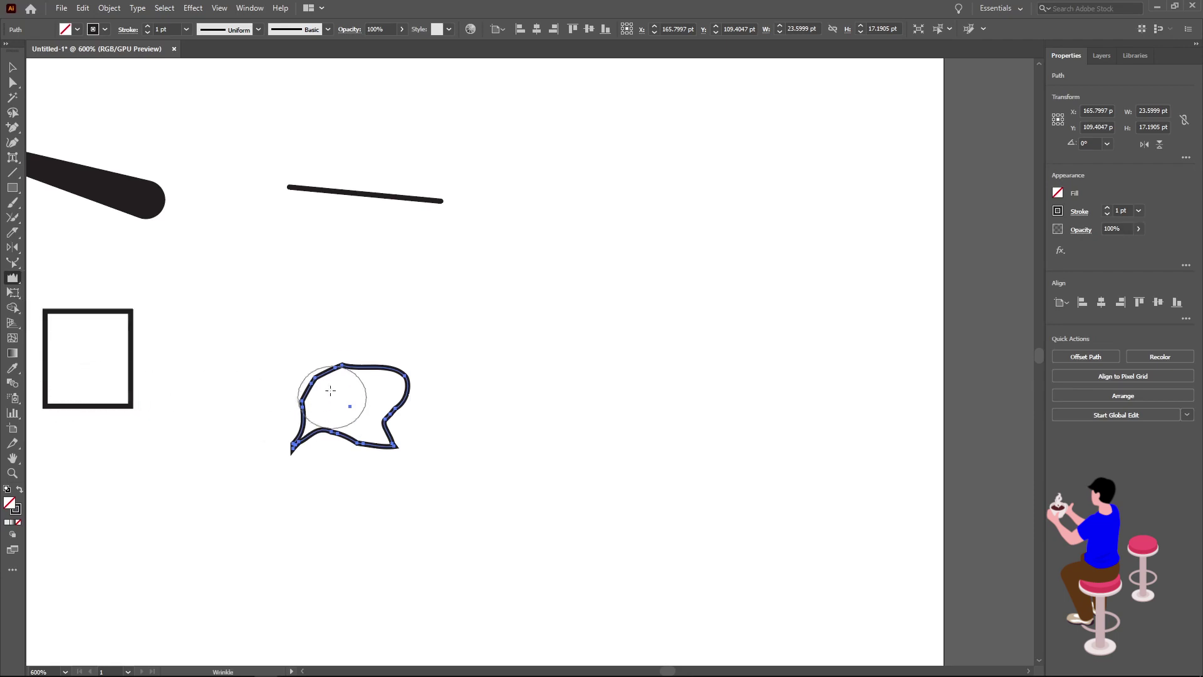
{"action": "mouse_move", "coordinate": [355, 362]}
{"action": "left_mouse_down"}
{"action": "mouse_move", "coordinate": [385, 368]}
{"action": "mouse_move", "coordinate": [401, 414]}
{"action": "mouse_move", "coordinate": [389, 430]}
{"action": "mouse_move", "coordinate": [315, 443]}
{"action": "mouse_move", "coordinate": [284, 428]}
{"action": "mouse_move", "coordinate": [295, 382]}
{"action": "mouse_move", "coordinate": [349, 349]}
{"action": "left_mouse_up"}
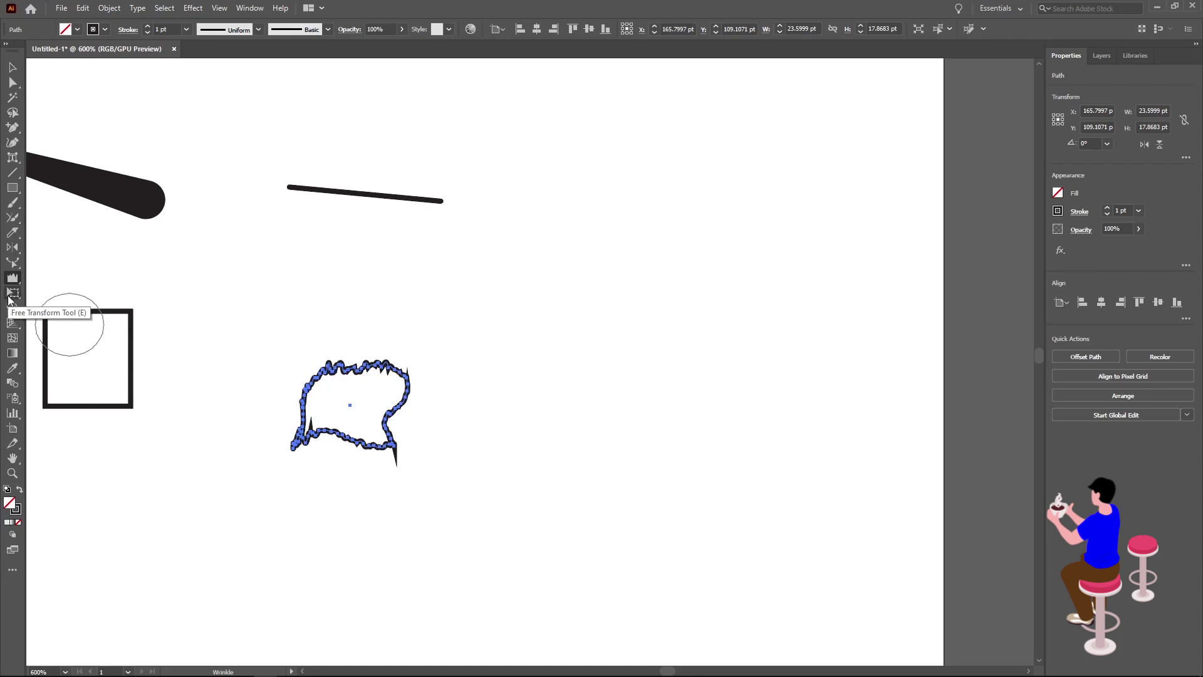
Zoom out, select the left square, and toggle the Free Transform proportional constraint
{"action": "left_click", "coordinate": [14, 296]}
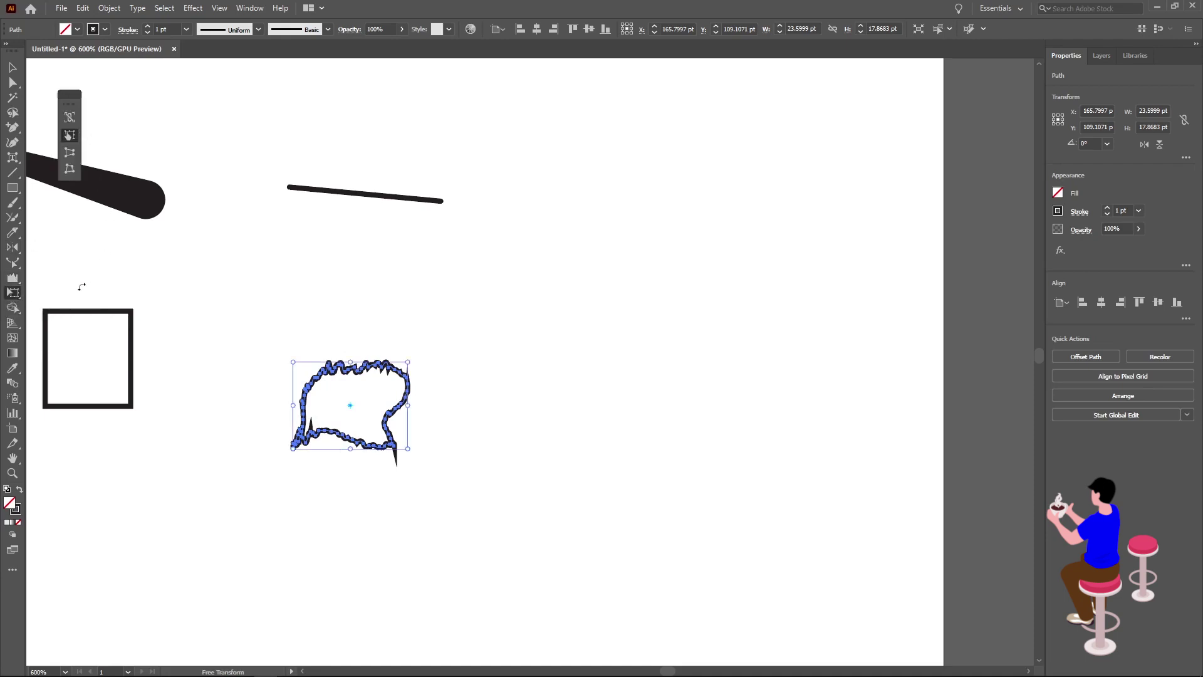
{"action": "key", "text": "ctrl+minus"}
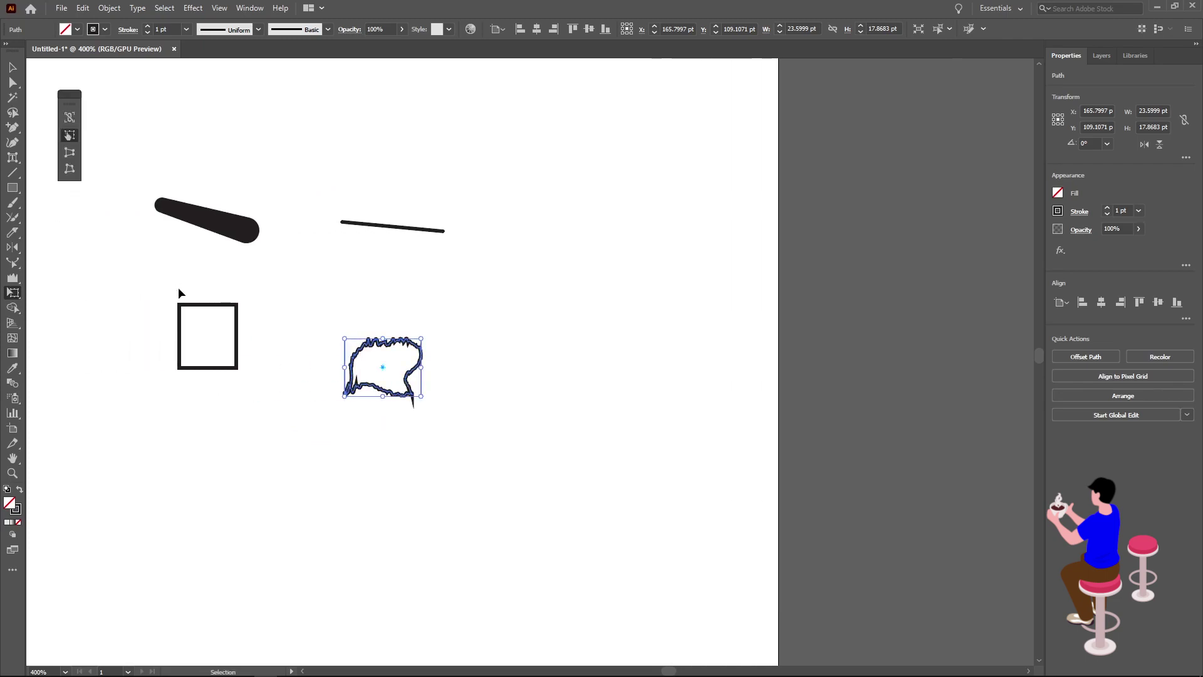
{"action": "left_click", "coordinate": [70, 121]}
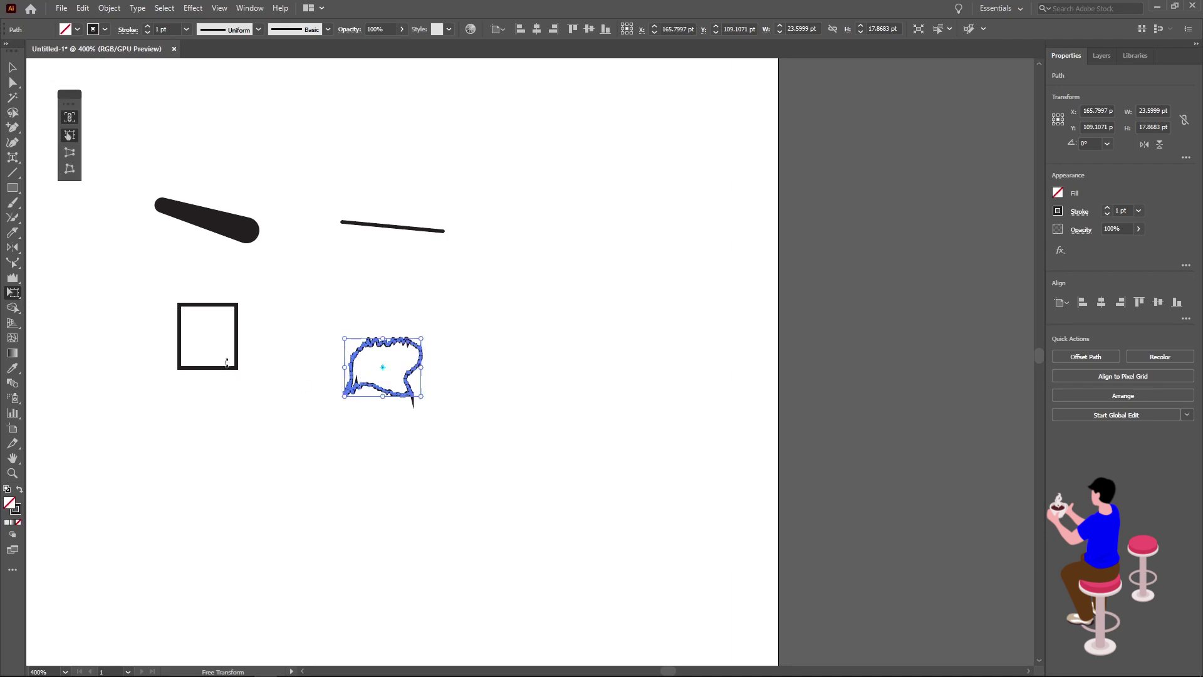
{"action": "key", "text": "v"}
{"action": "left_click", "coordinate": [208, 343]}
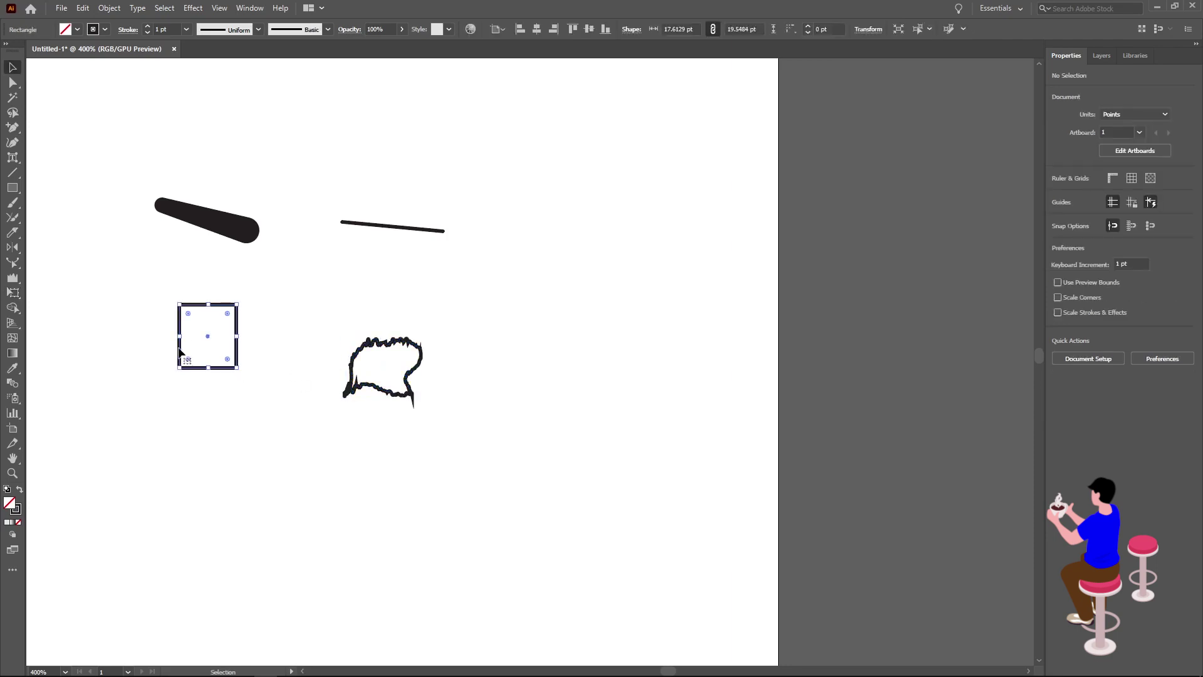
{"action": "left_click", "coordinate": [13, 292]}
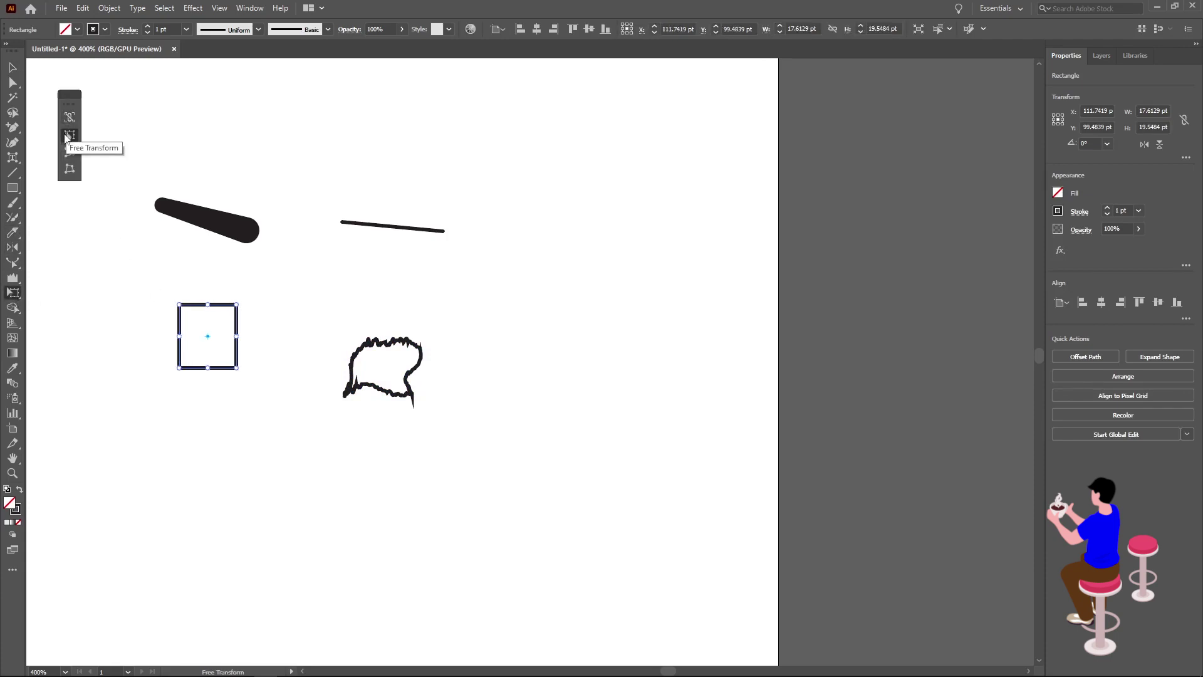
{"action": "left_click", "coordinate": [68, 121]}
Enlarge the square by its corners, rotate it to about 336°, then scale it down slightly
{"action": "mouse_move", "coordinate": [180, 304]}
{"action": "left_mouse_down"}
{"action": "mouse_move", "coordinate": [76, 269]}
{"action": "mouse_move", "coordinate": [87, 257]}
{"action": "left_mouse_up"}
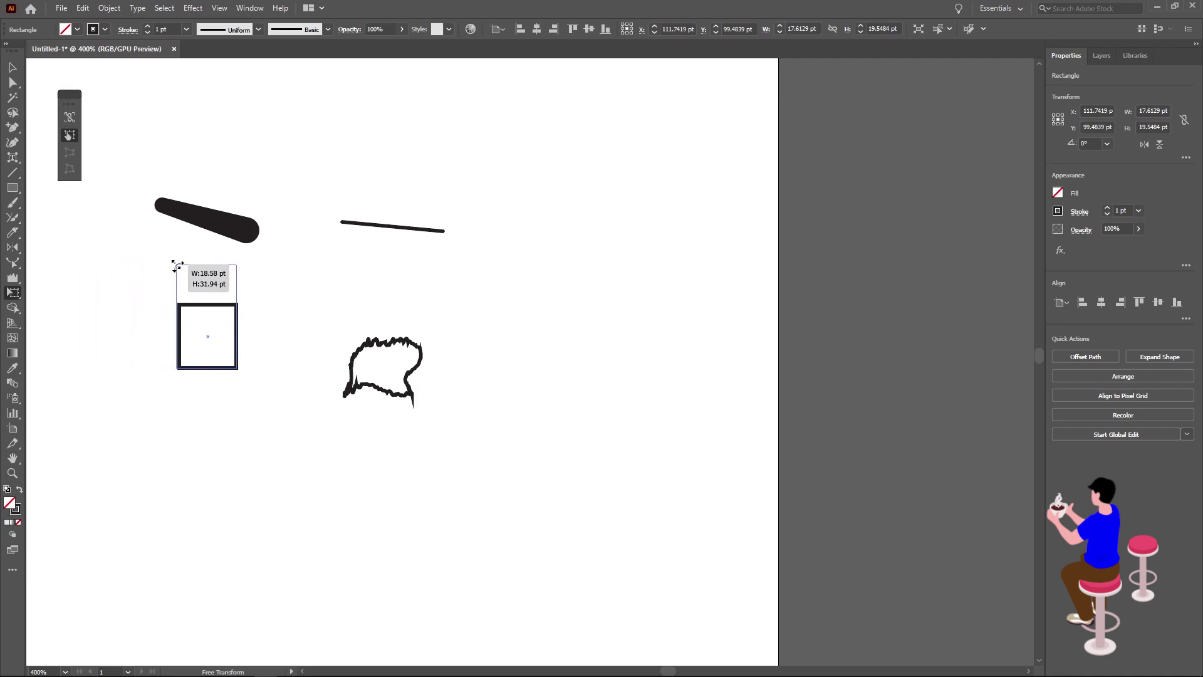
{"action": "left_click_drag", "start_coordinate": [87, 257], "coordinate": [130, 278]}
{"action": "left_click_drag", "start_coordinate": [237, 279], "coordinate": [277, 258]}
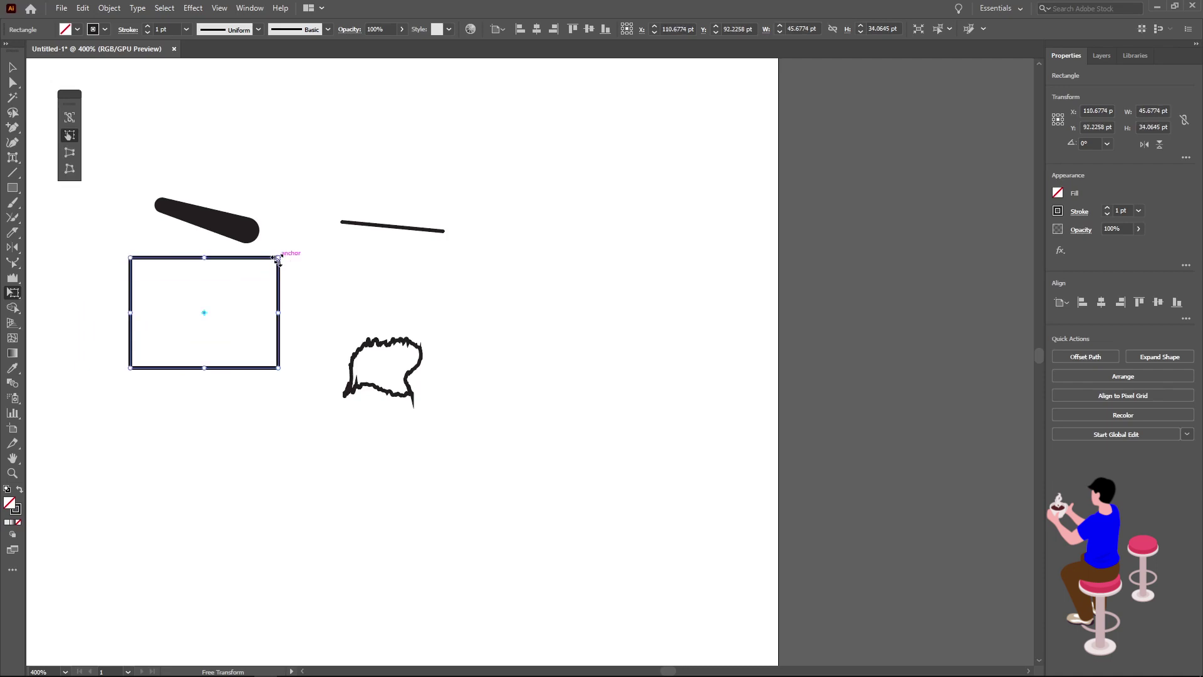
{"action": "left_click_drag", "start_coordinate": [278, 258], "coordinate": [291, 291]}
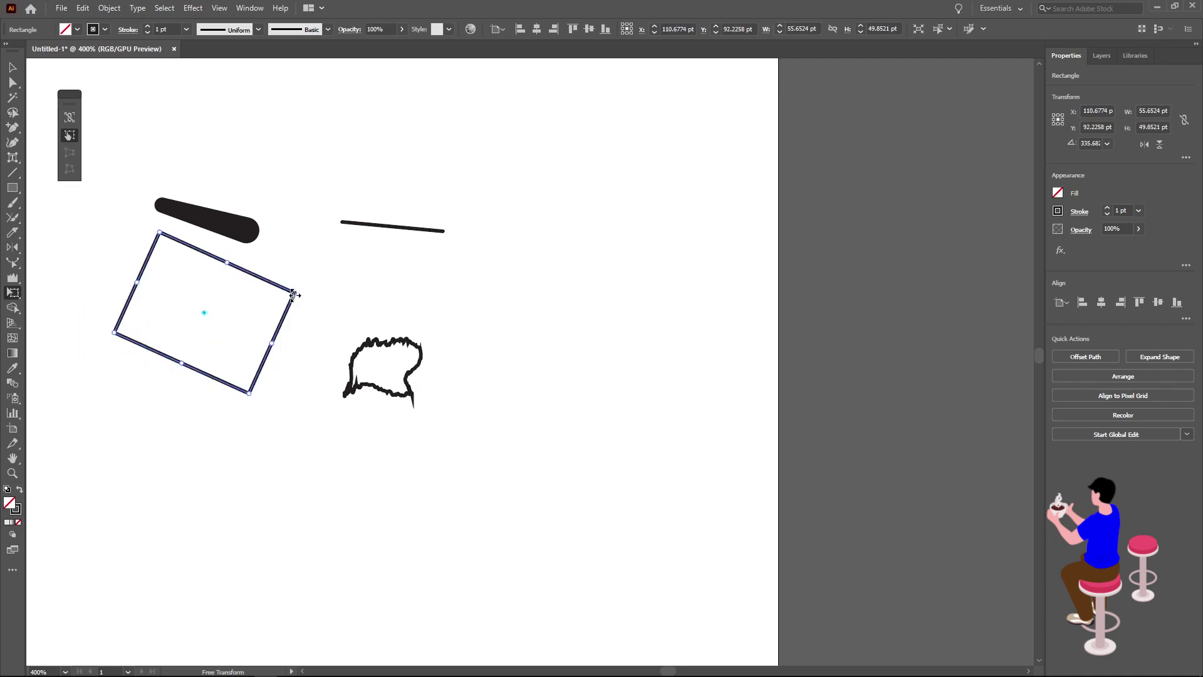
{"action": "left_click_drag", "start_coordinate": [293, 293], "coordinate": [304, 288]}
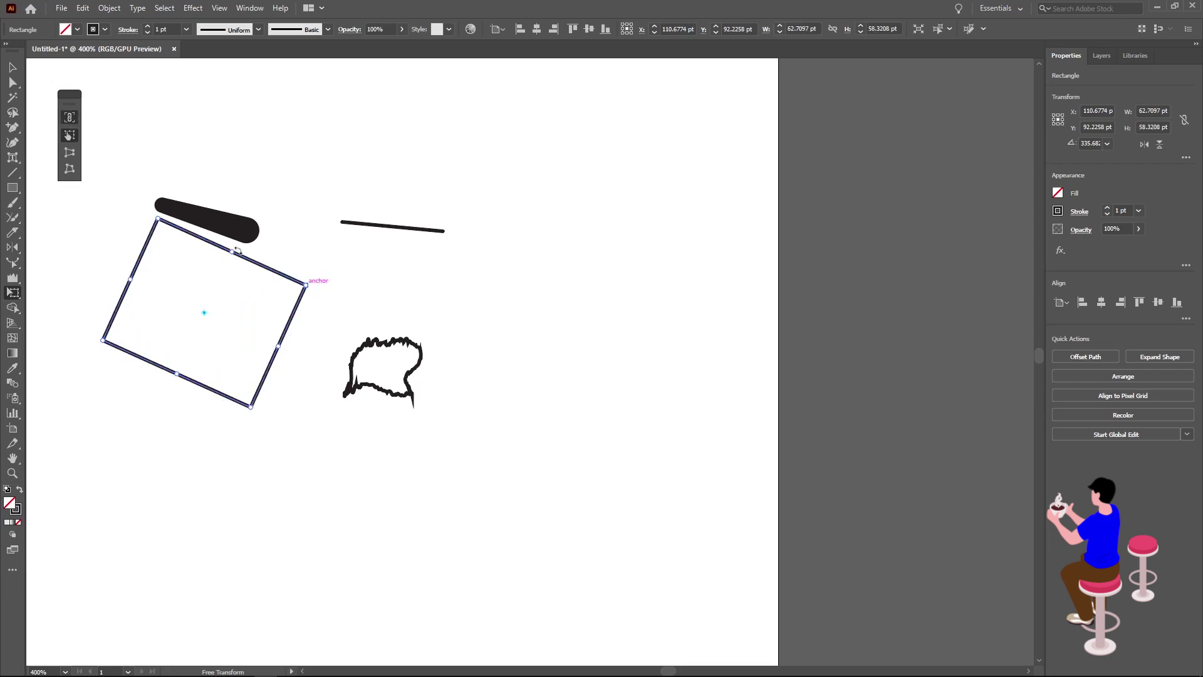
{"action": "left_click_drag", "start_coordinate": [303, 283], "coordinate": [209, 312]}
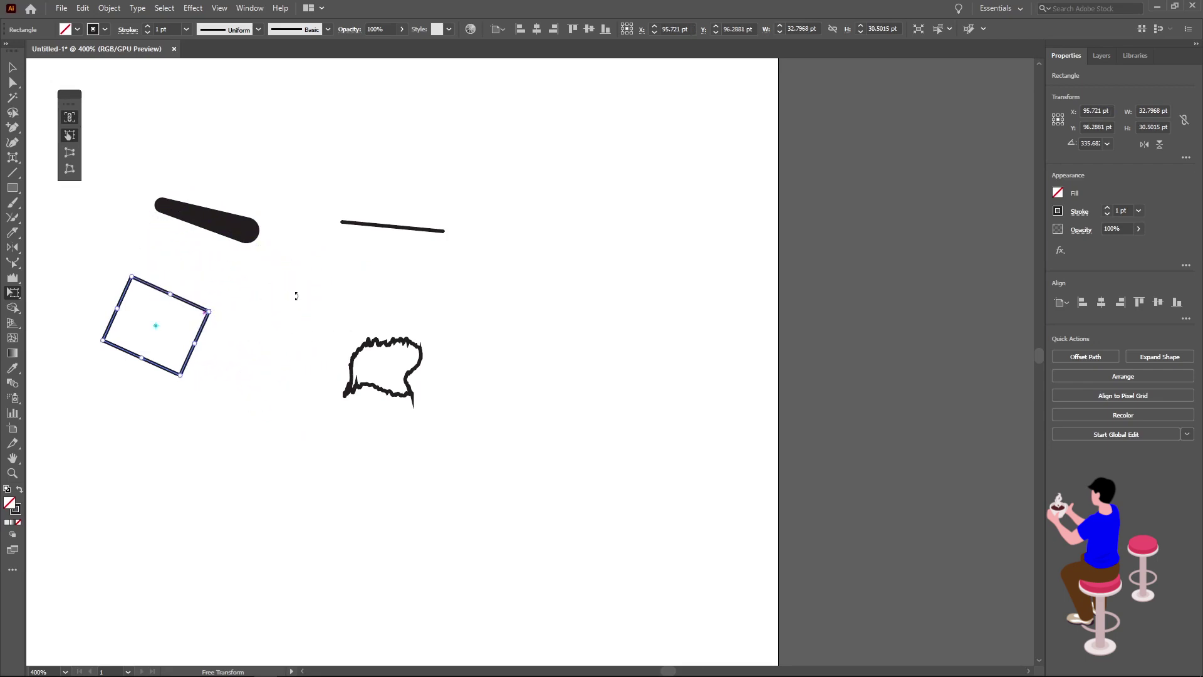
Perspective-distort the rectangle into a trapezoid and spread its bottom corners outward
{"action": "left_click", "coordinate": [71, 155]}
{"action": "mouse_move", "coordinate": [210, 312]}
{"action": "left_mouse_down"}
{"action": "mouse_move", "coordinate": [146, 293]}
{"action": "mouse_move", "coordinate": [247, 329]}
{"action": "left_mouse_up"}
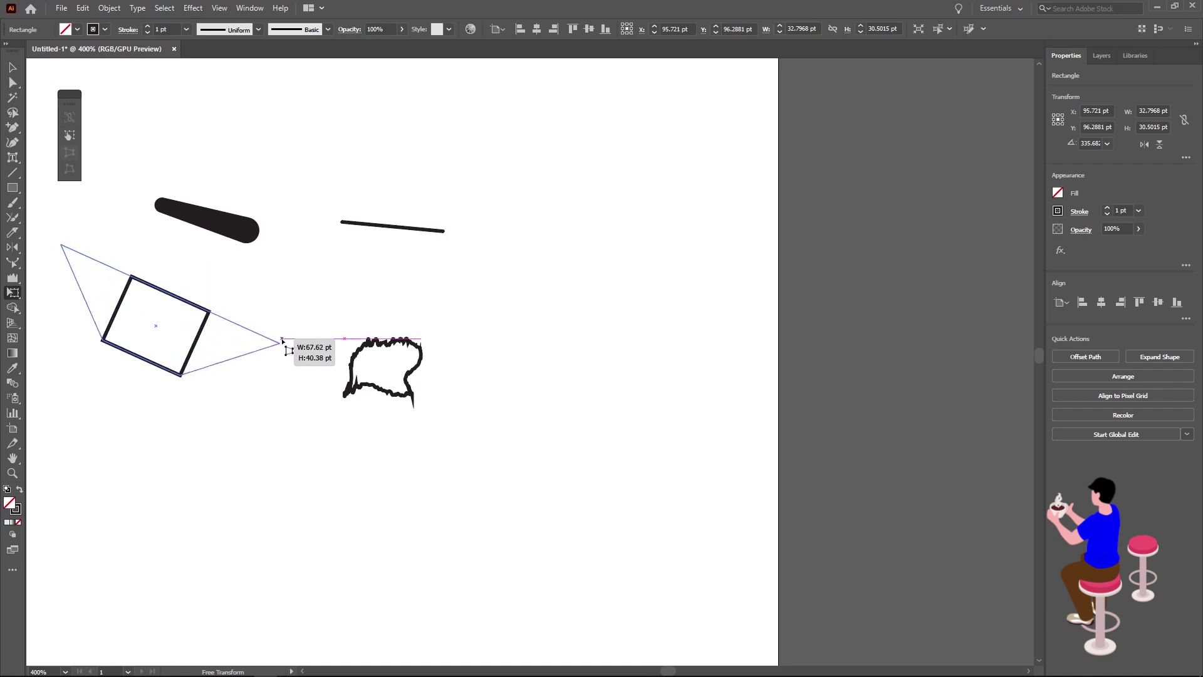
{"action": "left_click_drag", "start_coordinate": [246, 329], "coordinate": [280, 343]}
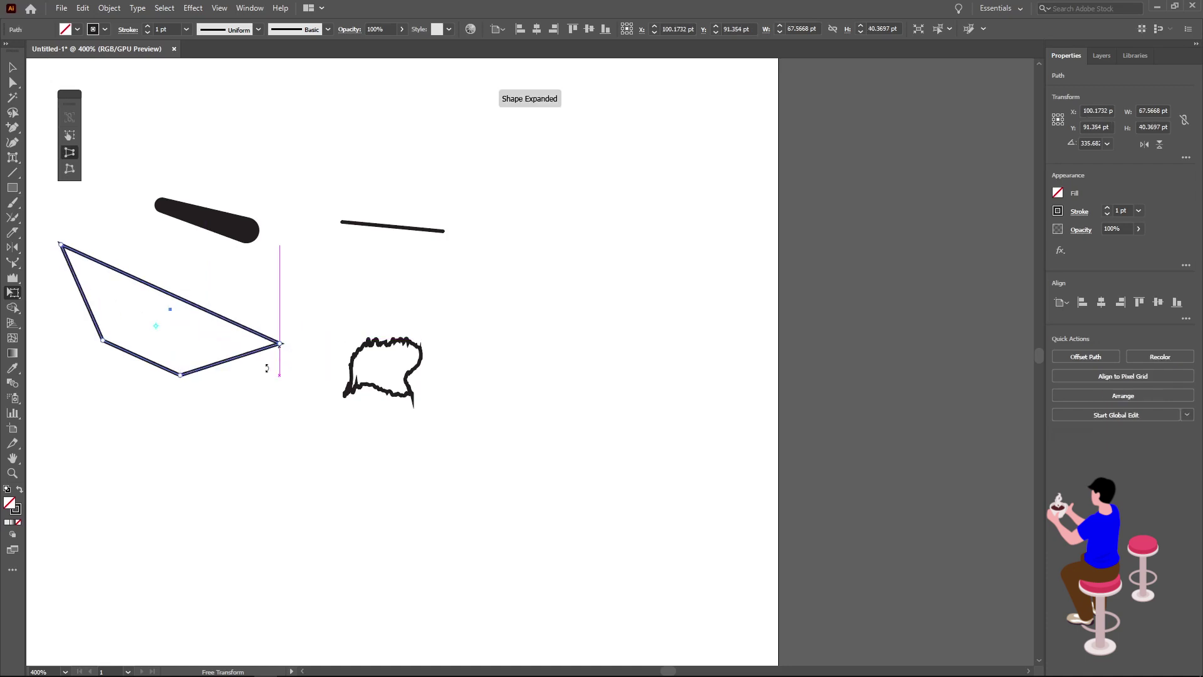
{"action": "left_click_drag", "start_coordinate": [183, 381], "coordinate": [174, 369]}
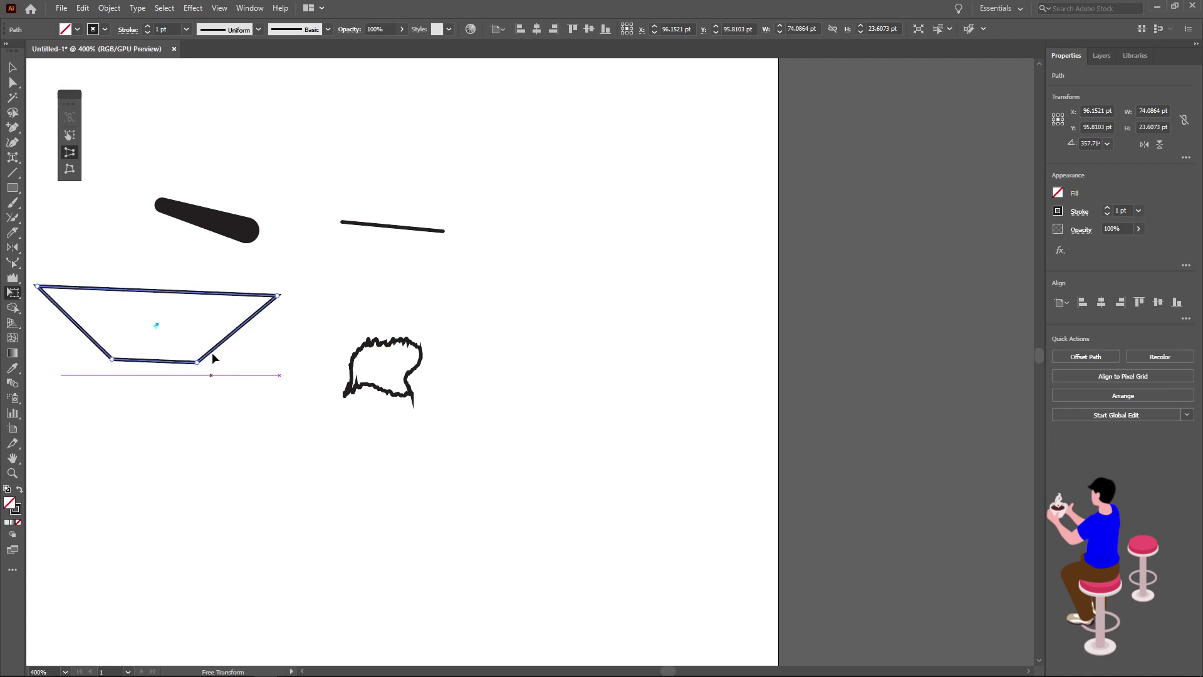
{"action": "scroll", "coordinate": [213, 354], "scroll_direction": "left", "scroll_amount": 3}
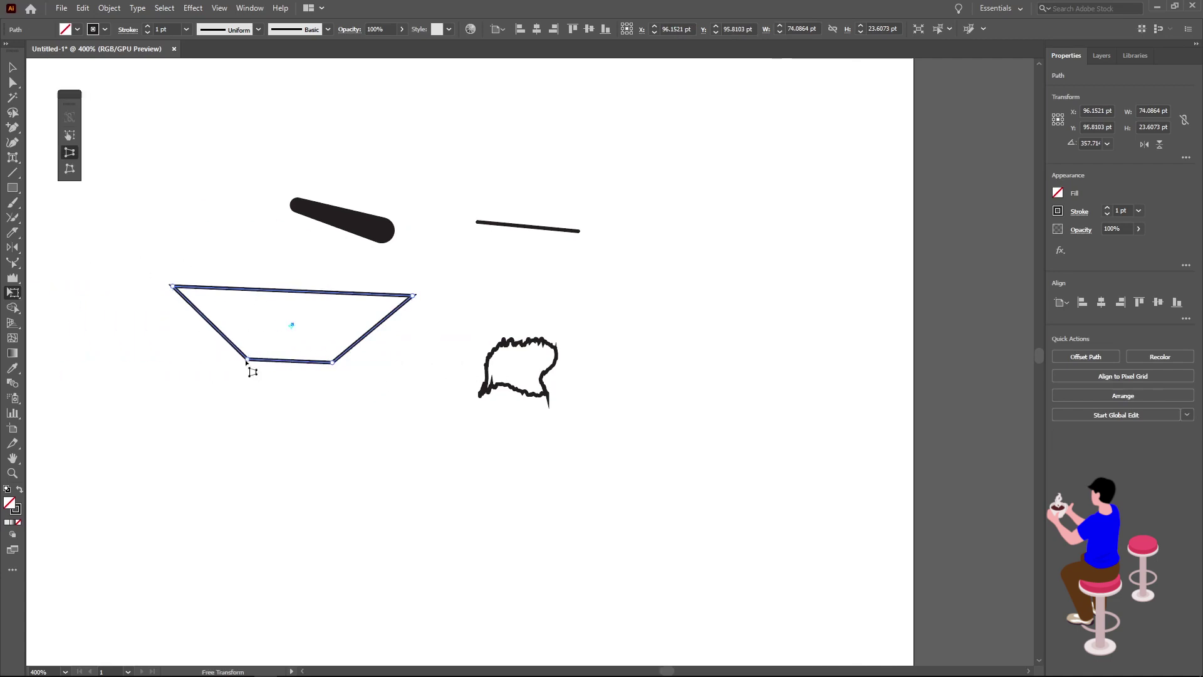
{"action": "left_click_drag", "start_coordinate": [246, 360], "coordinate": [176, 362]}
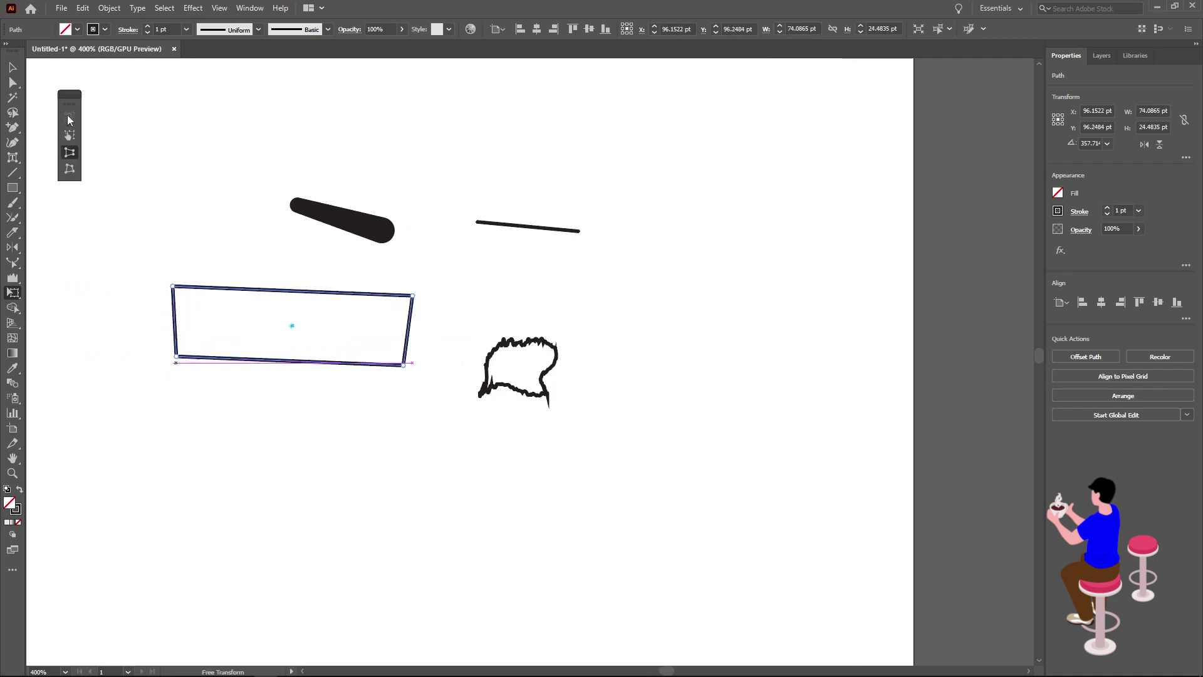
Free-distort the shape: pull the top-left corner up-left, and move the bottom-left corner out and back
{"action": "left_click", "coordinate": [69, 170]}
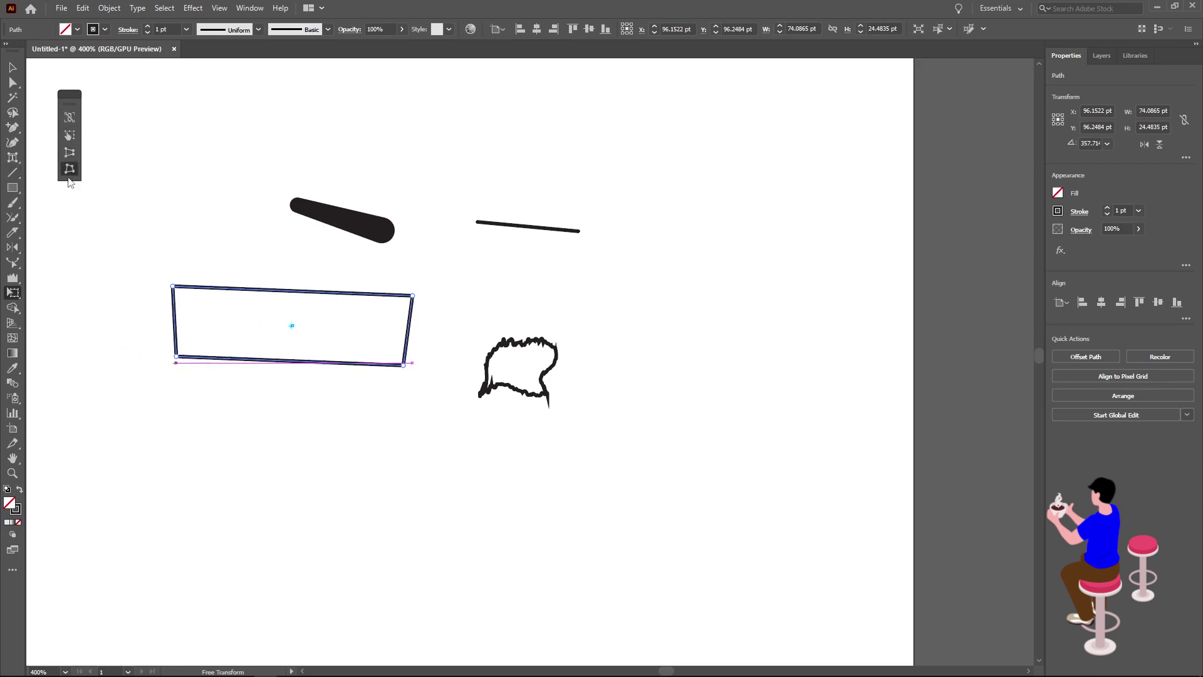
{"action": "left_click_drag", "start_coordinate": [173, 287], "coordinate": [100, 227]}
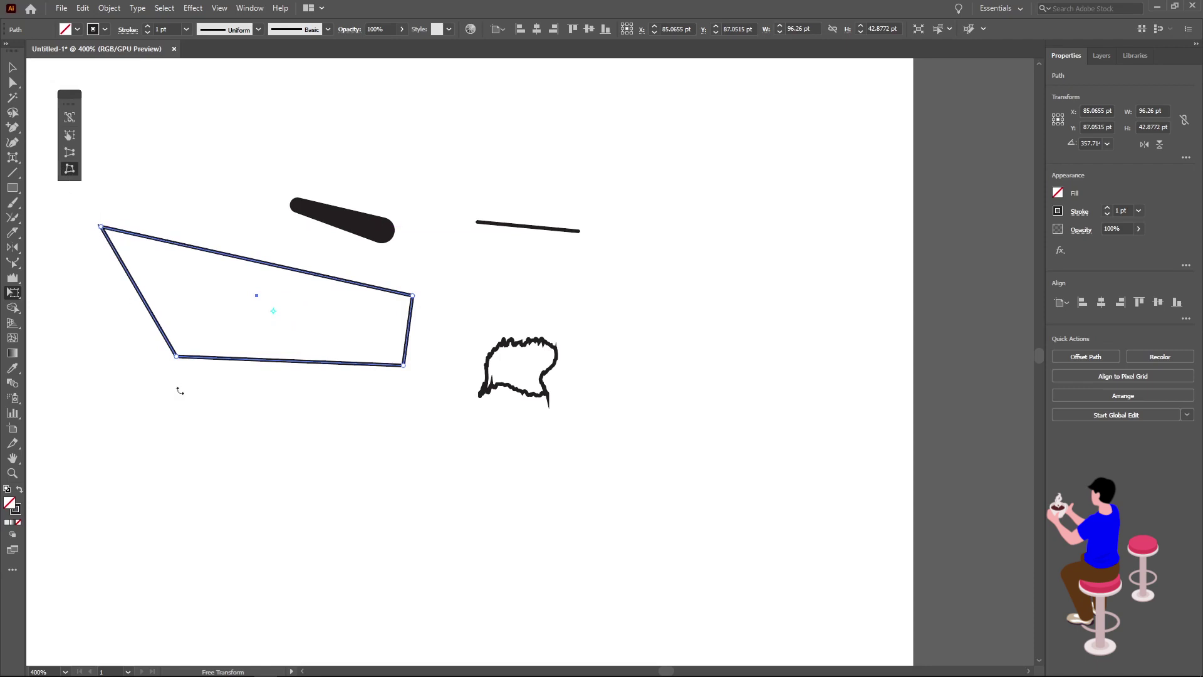
{"action": "left_click_drag", "start_coordinate": [176, 357], "coordinate": [113, 374]}
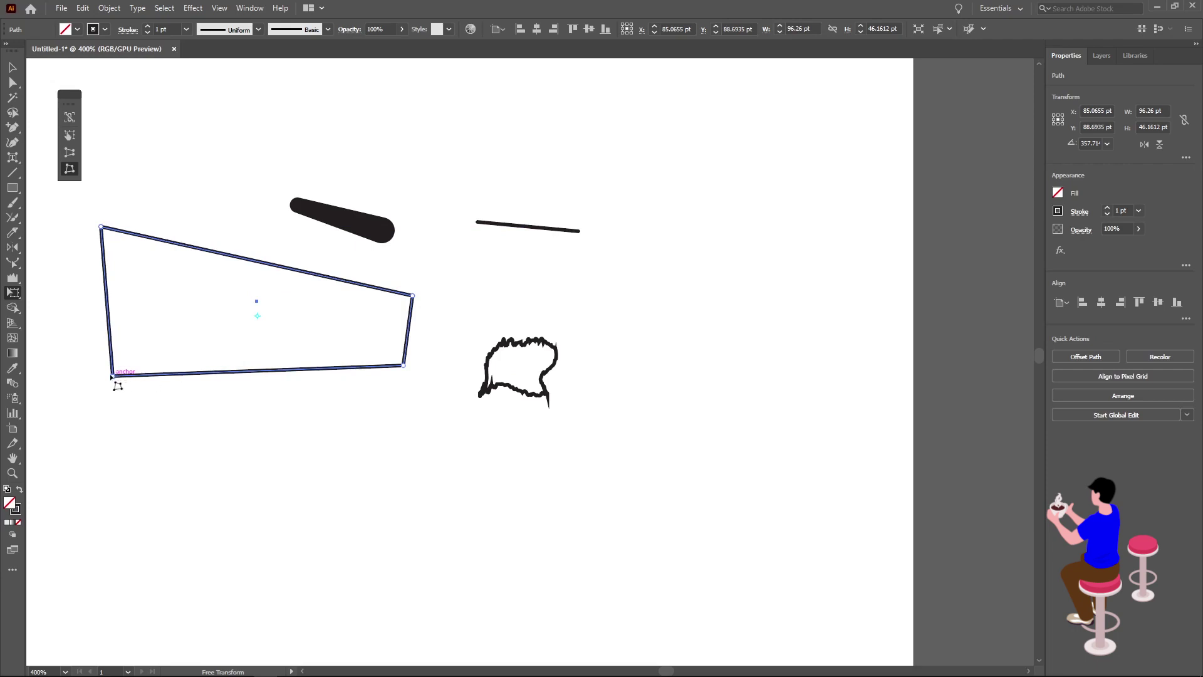
{"action": "left_click_drag", "start_coordinate": [112, 376], "coordinate": [175, 338]}
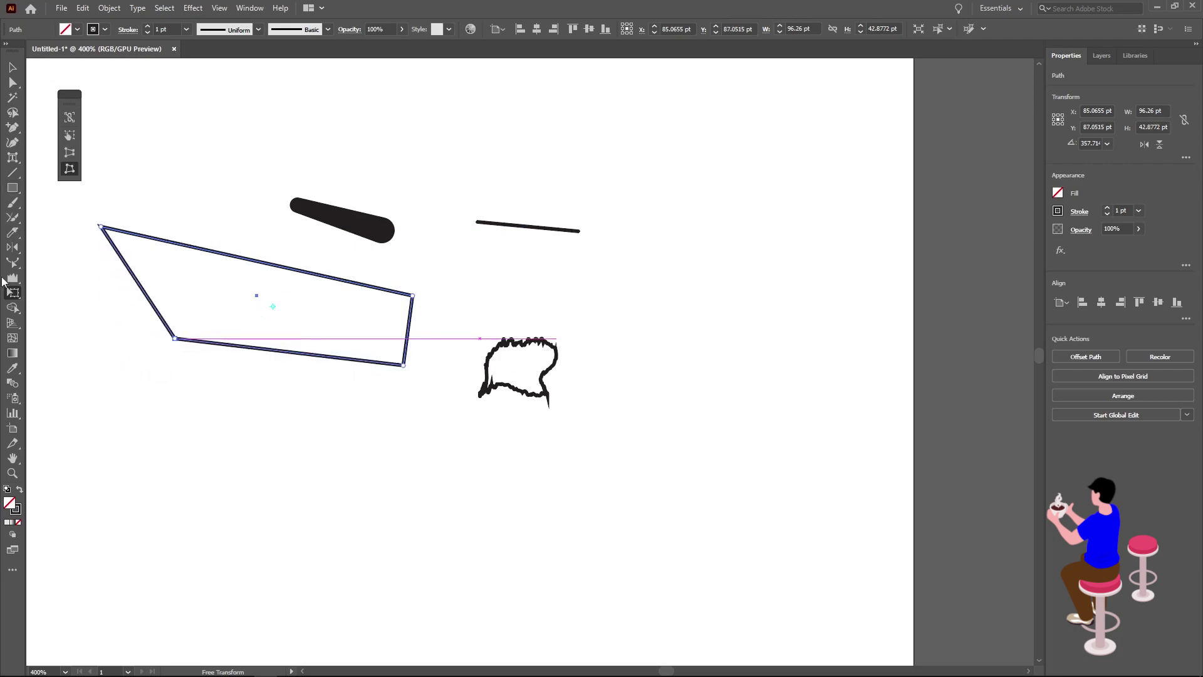
{"action": "right_click", "coordinate": [13, 297]}
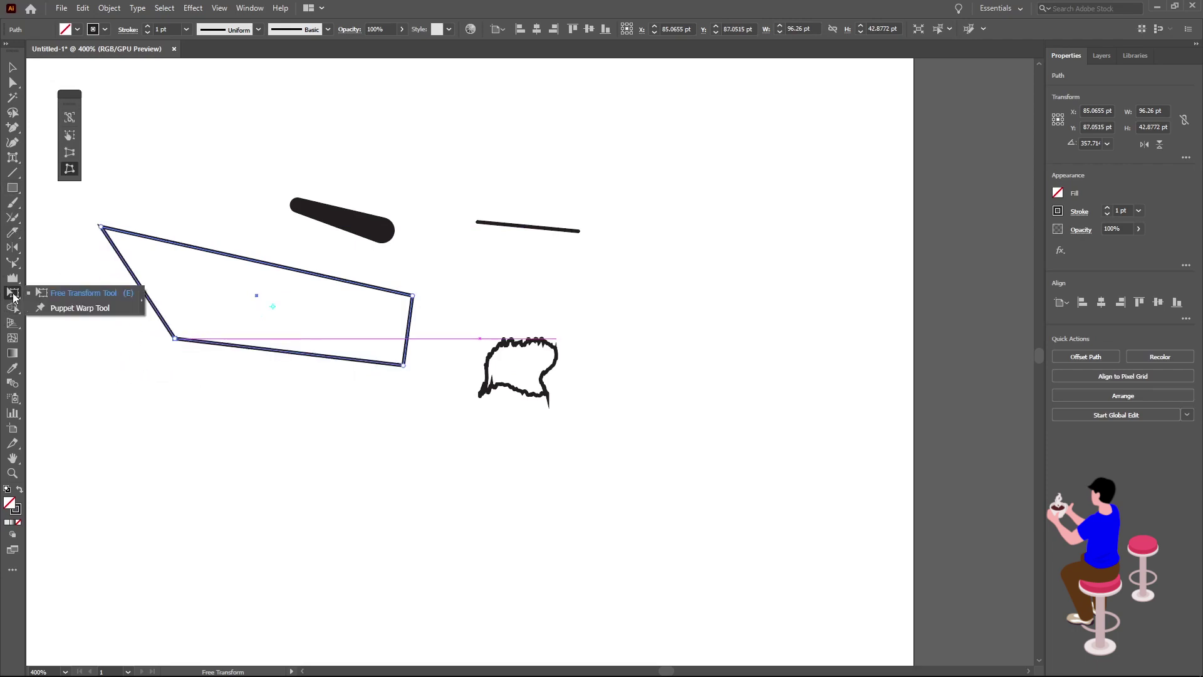
Puppet-warp the shape, raising a peak at the upper left and stretching its right and bottom
{"action": "left_click", "coordinate": [79, 309]}
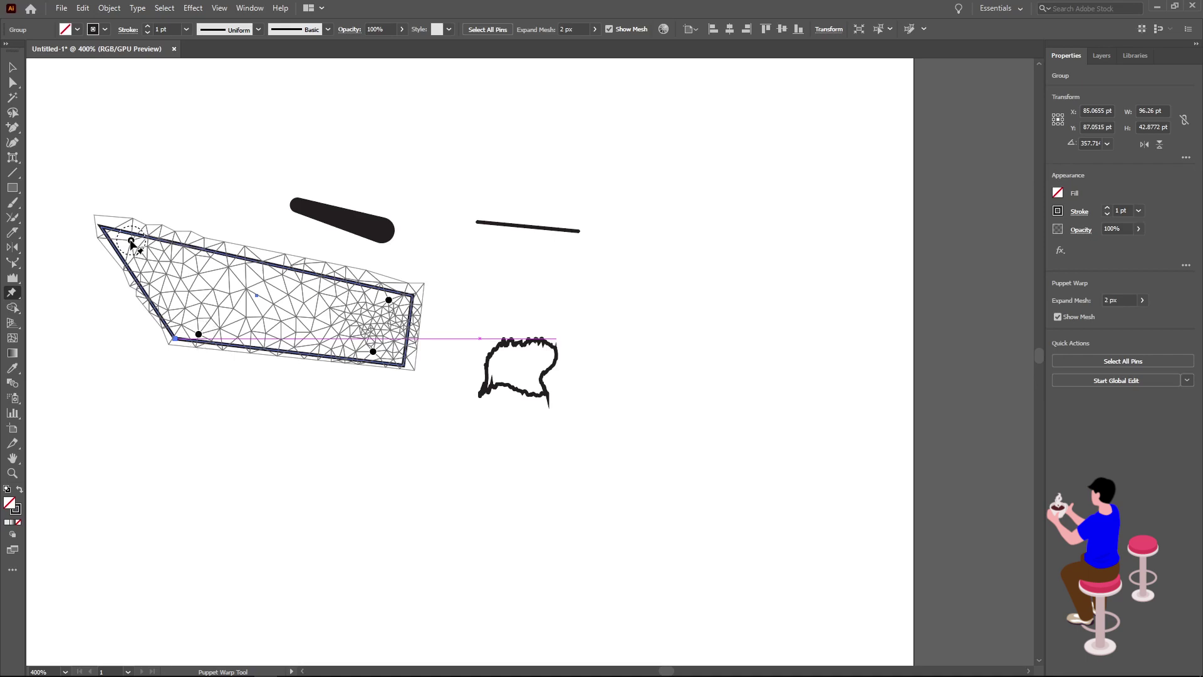
{"action": "left_click_drag", "start_coordinate": [131, 241], "coordinate": [163, 255]}
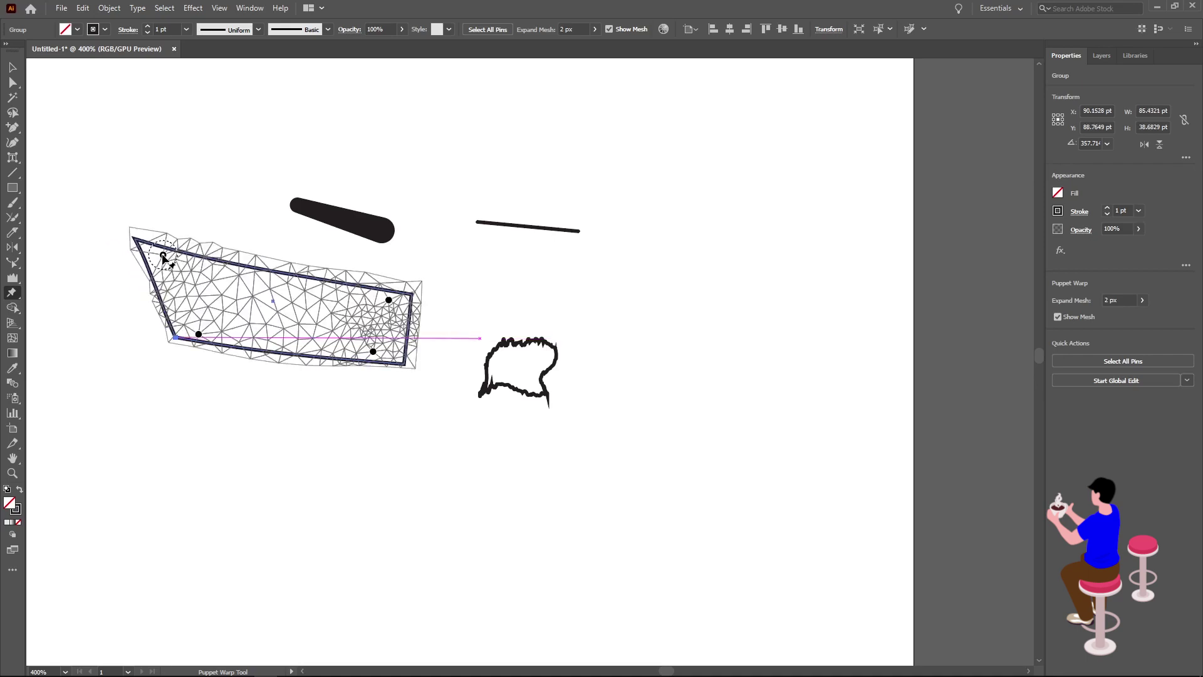
{"action": "left_click_drag", "start_coordinate": [163, 256], "coordinate": [217, 234]}
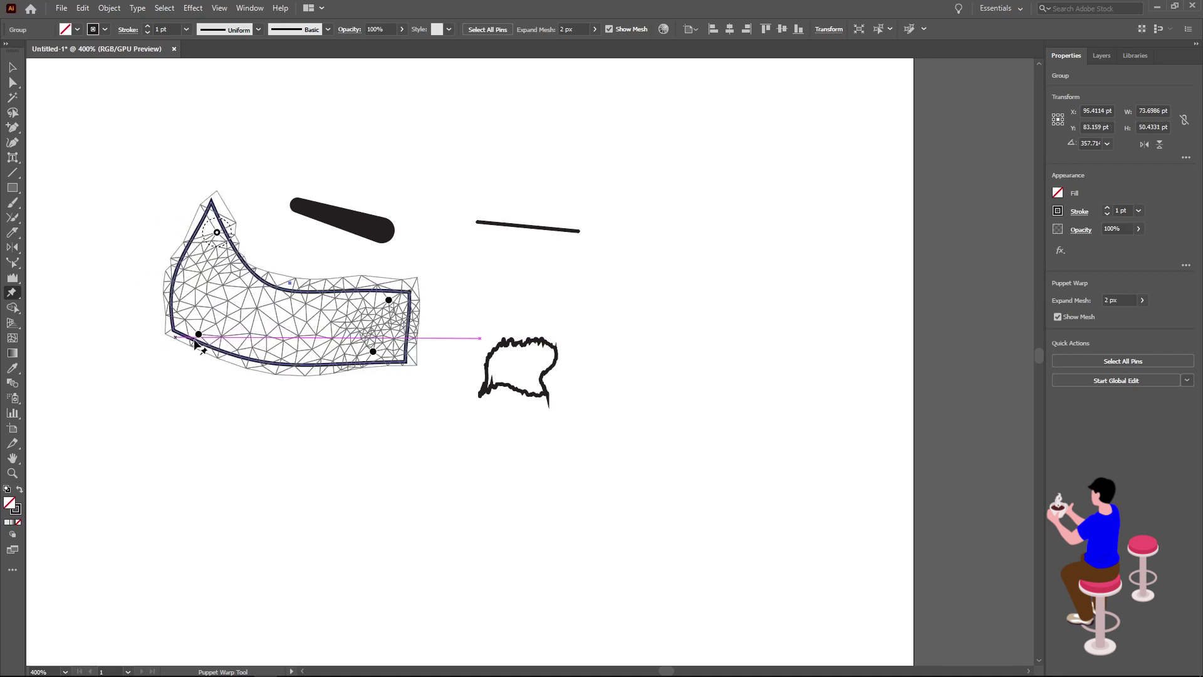
{"action": "mouse_move", "coordinate": [198, 337]}
{"action": "left_mouse_down"}
{"action": "mouse_move", "coordinate": [192, 354]}
{"action": "mouse_move", "coordinate": [152, 337]}
{"action": "left_mouse_up"}
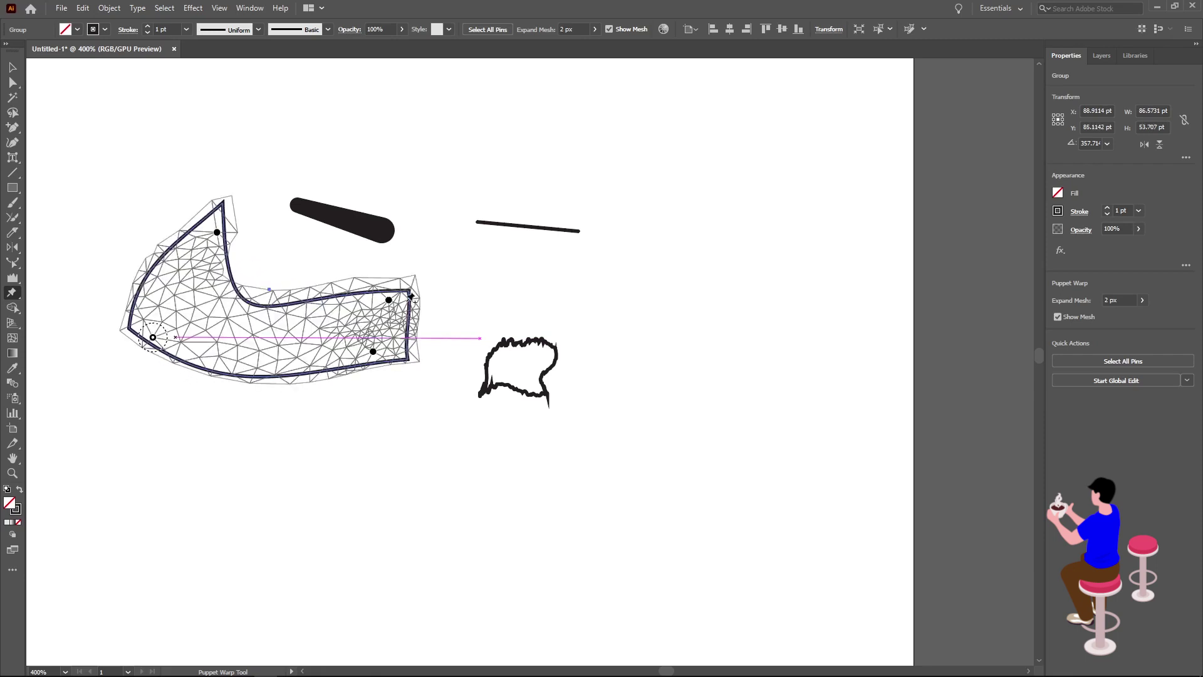
{"action": "left_click_drag", "start_coordinate": [389, 301], "coordinate": [453, 309]}
{"action": "left_click_drag", "start_coordinate": [373, 352], "coordinate": [364, 408]}
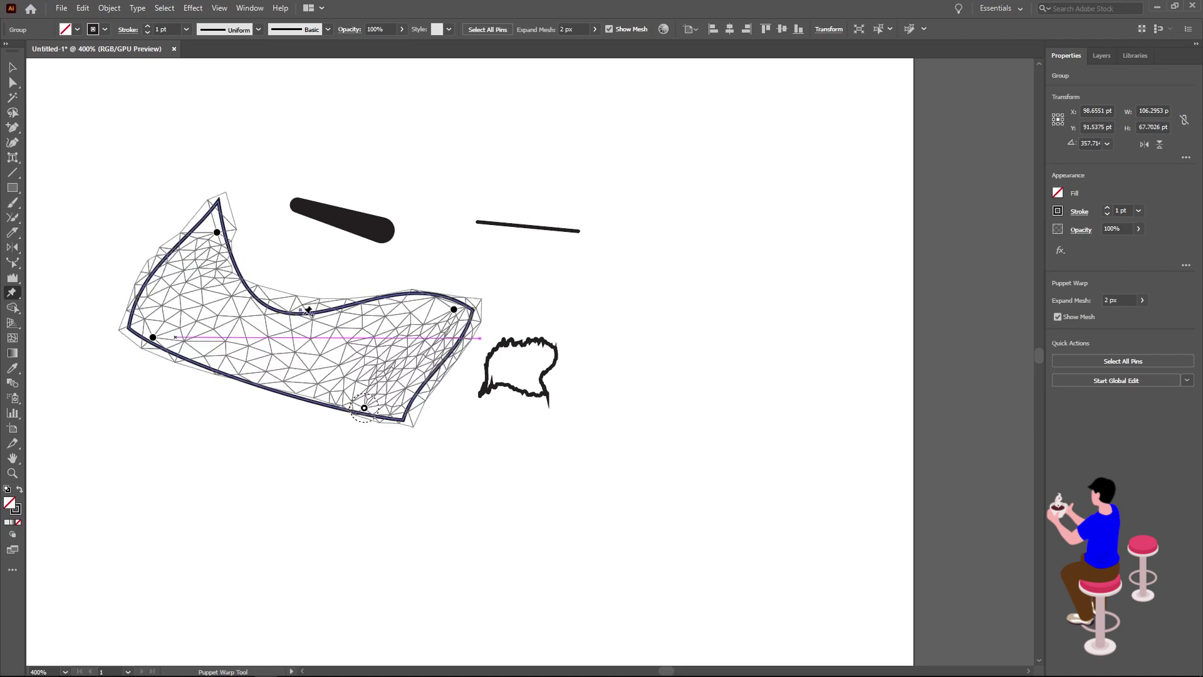
Add a pin on the top edge, lift it to bend the edge, then delete and deselect
{"action": "left_click", "coordinate": [284, 320]}
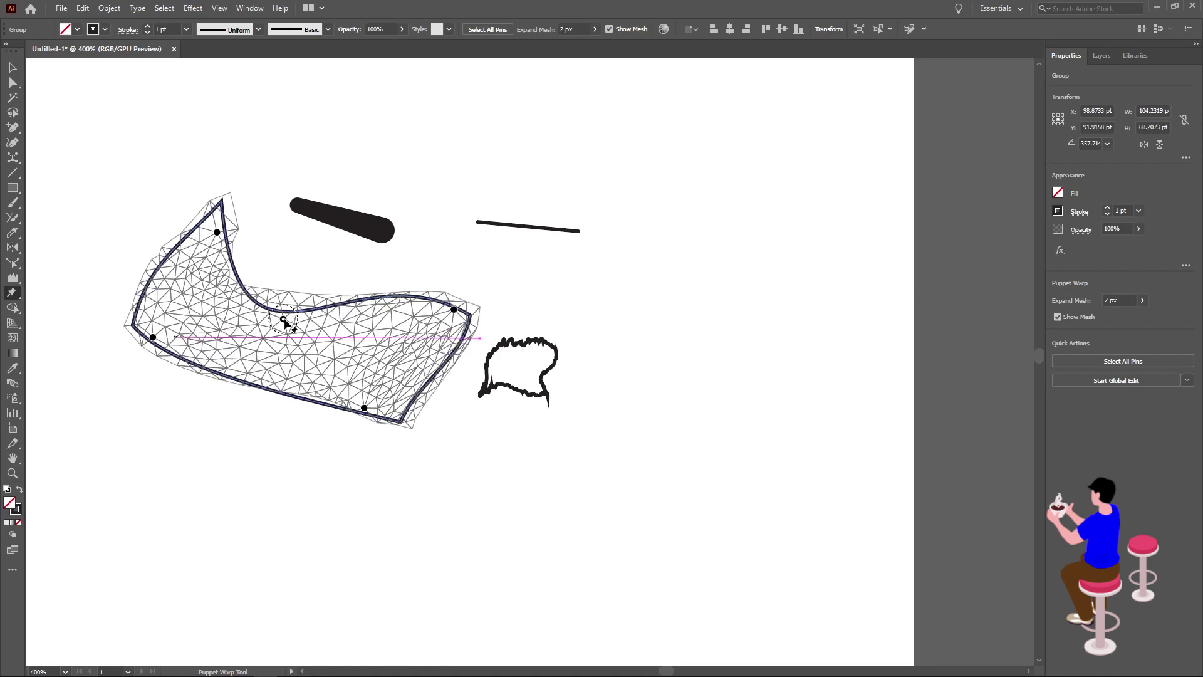
{"action": "left_click_drag", "start_coordinate": [283, 320], "coordinate": [326, 262]}
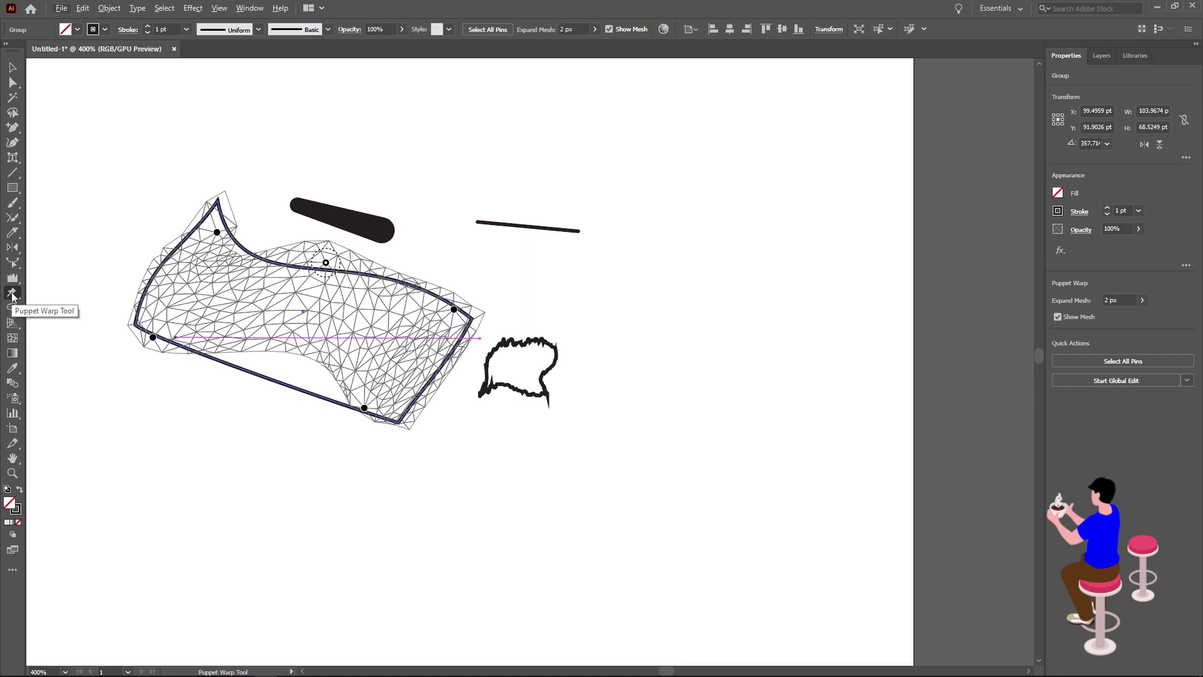
{"action": "key", "text": "Delete"}
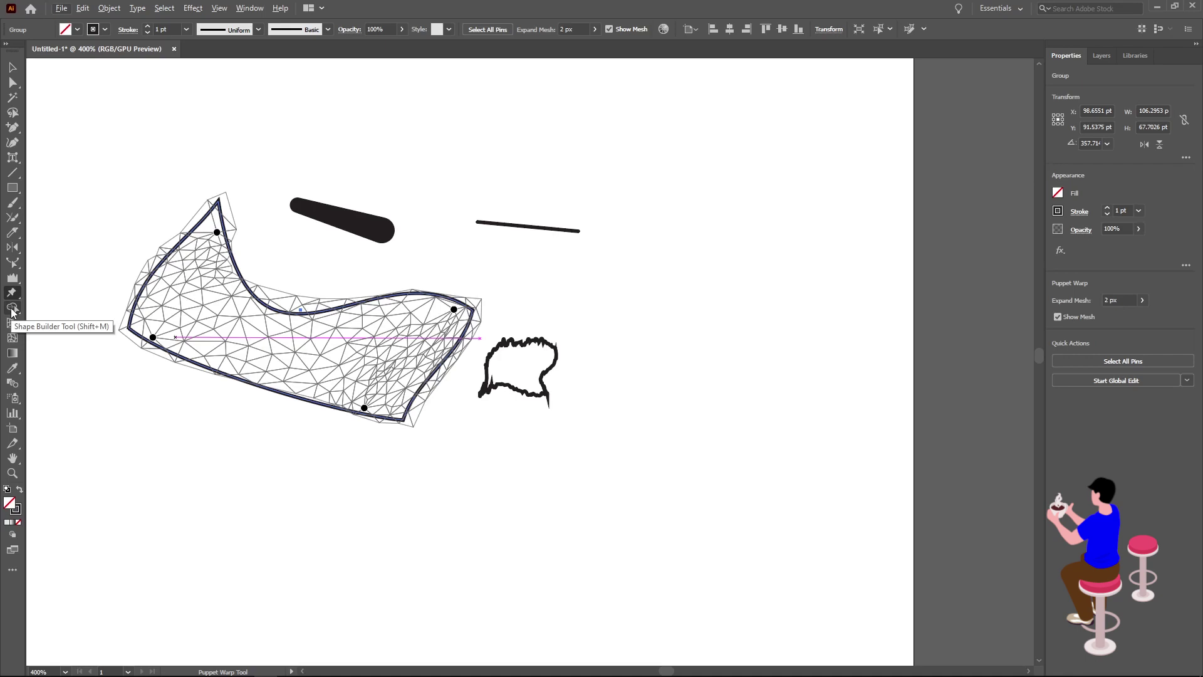
{"action": "key", "text": "ctrl+shift+a"}
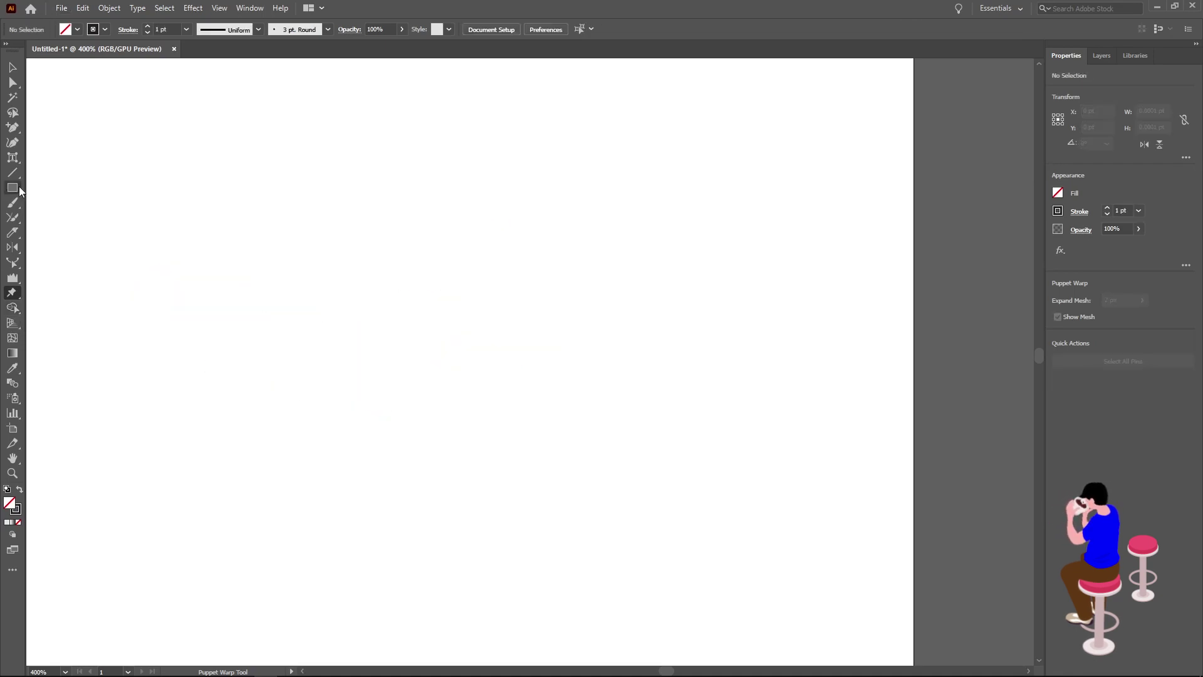
Draw a small square, an overlapping wider rectangle, and a third rectangle rounded into a circle
{"action": "left_click", "coordinate": [14, 188]}
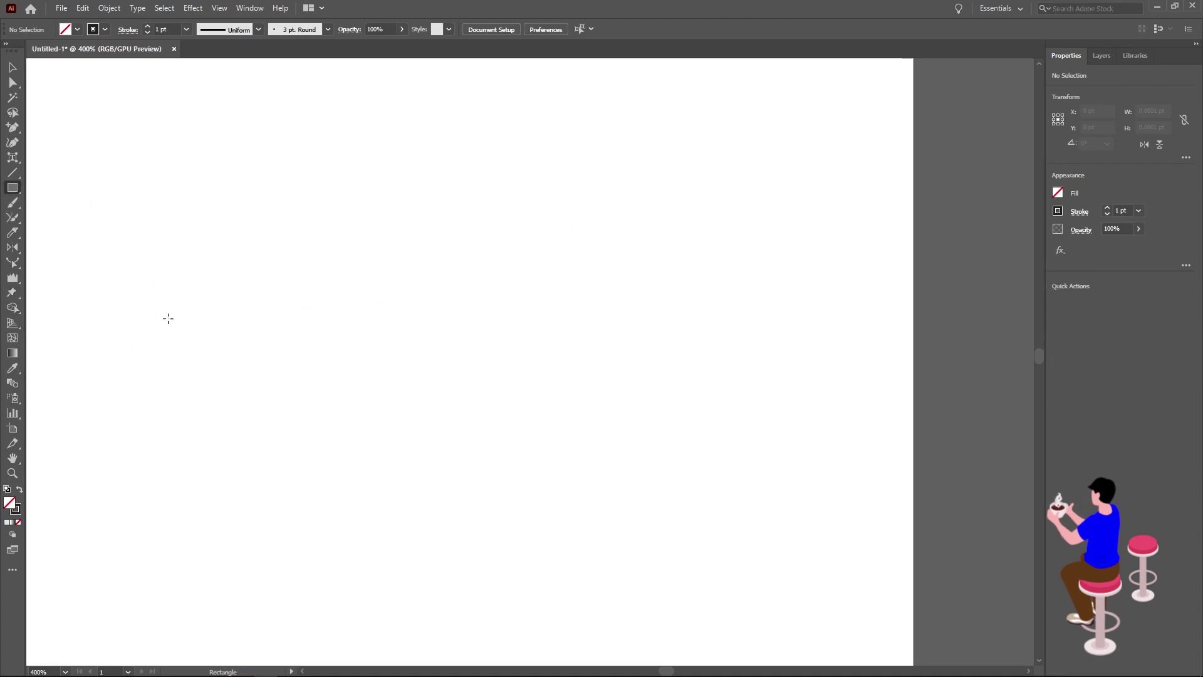
{"action": "left_click_drag", "start_coordinate": [157, 268], "coordinate": [228, 341]}
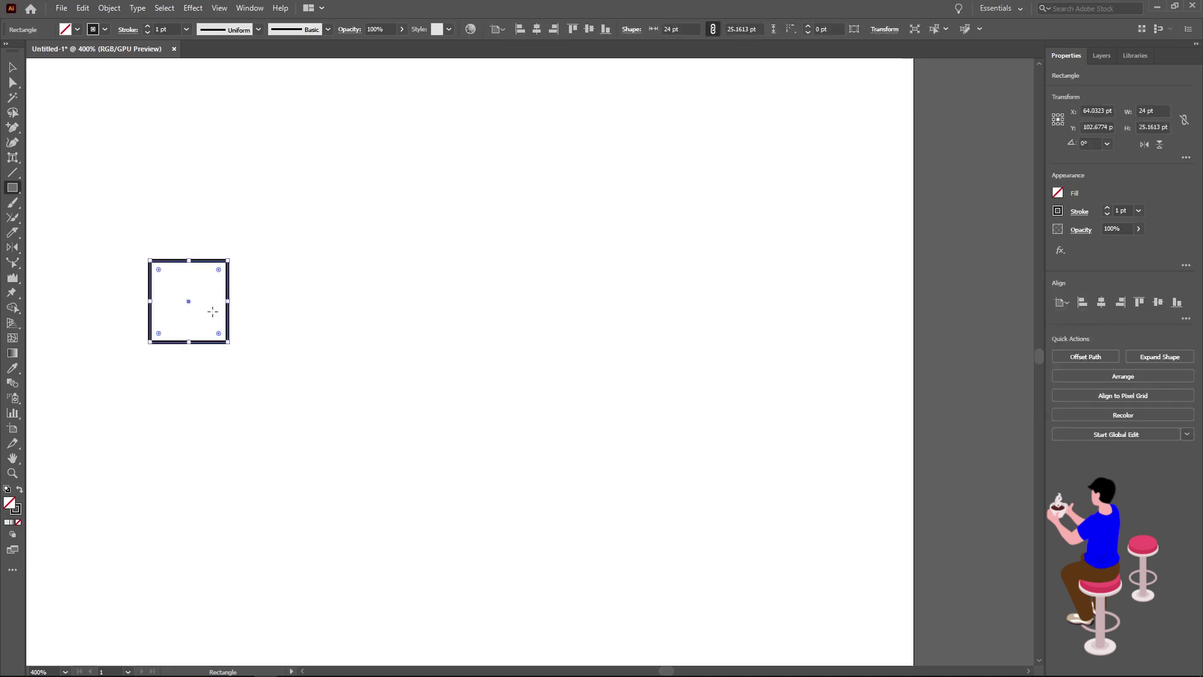
{"action": "left_click_drag", "start_coordinate": [202, 306], "coordinate": [347, 400]}
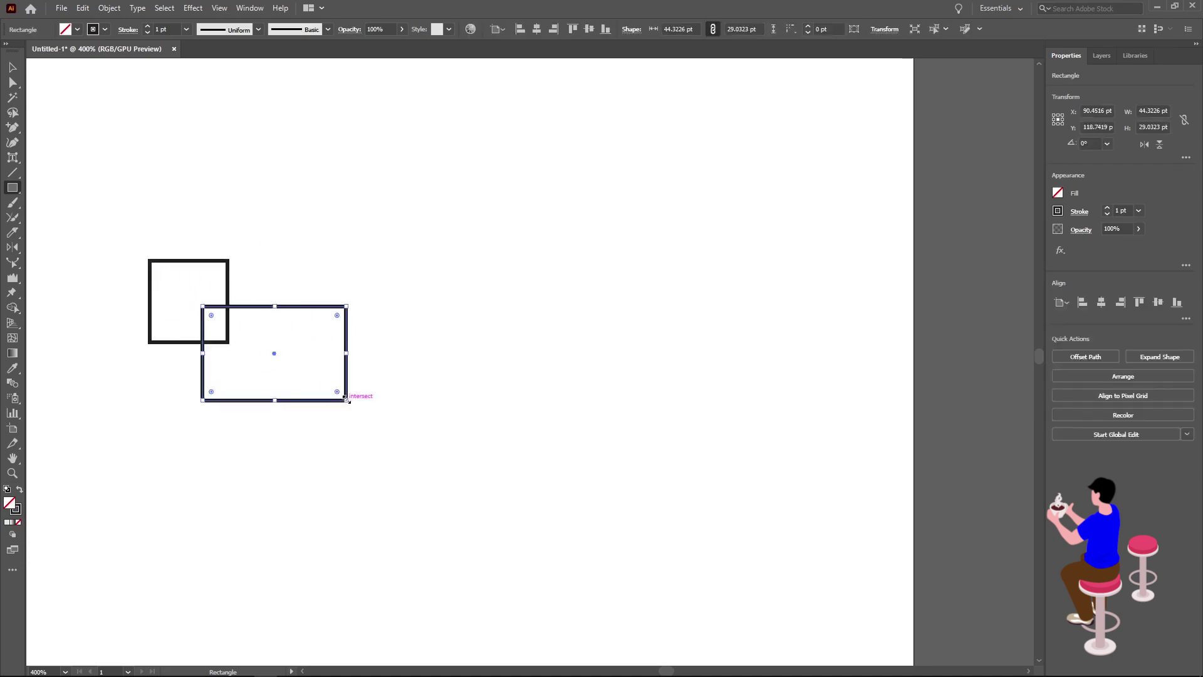
{"action": "mouse_move", "coordinate": [206, 233]}
{"action": "left_mouse_down"}
{"action": "mouse_move", "coordinate": [295, 335]}
{"action": "mouse_move", "coordinate": [329, 342]}
{"action": "left_mouse_up"}
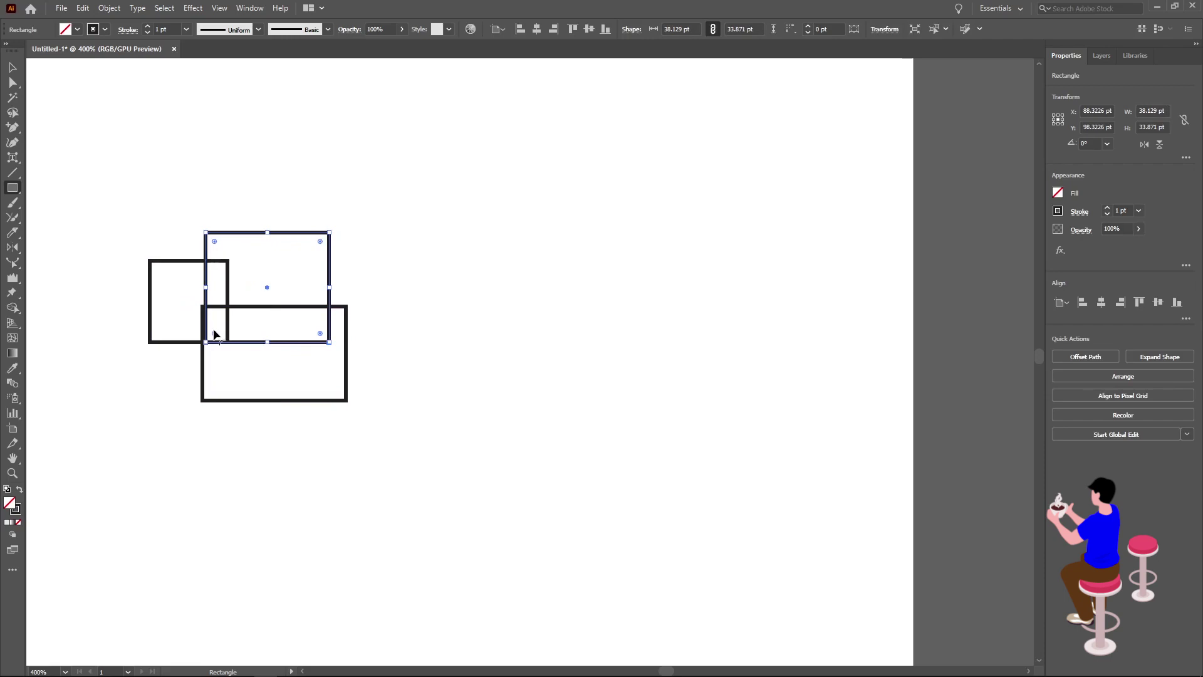
{"action": "left_click_drag", "start_coordinate": [214, 336], "coordinate": [284, 285]}
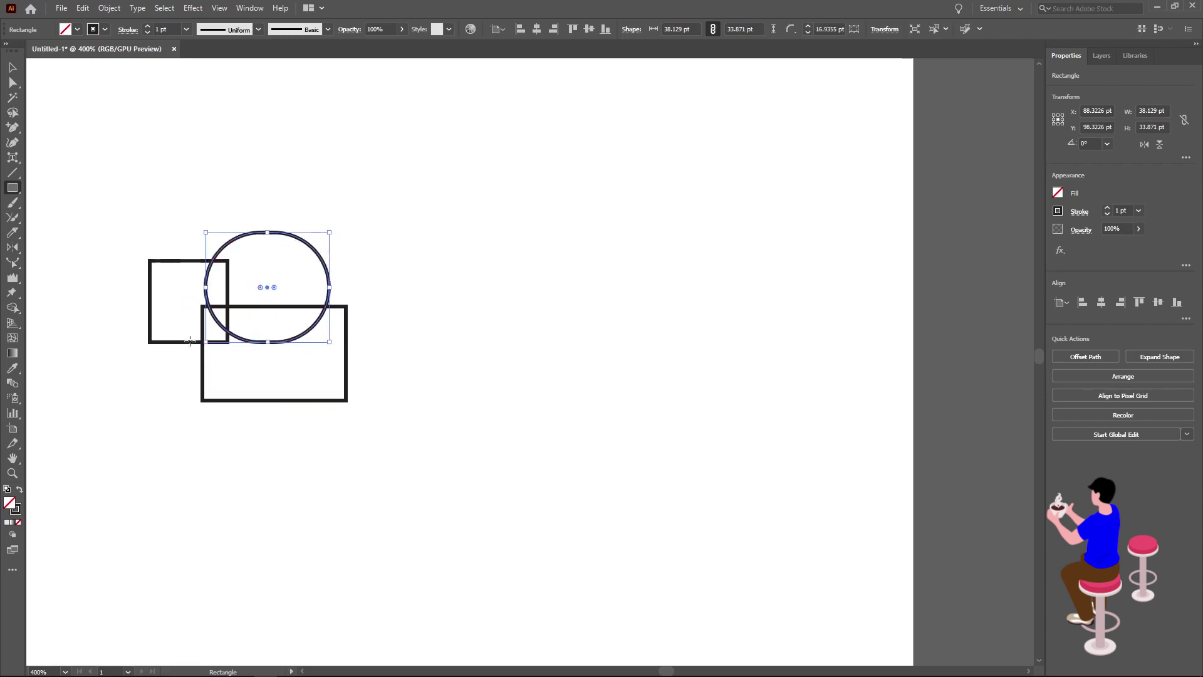
Marquee-select the square, rectangle and circle together
{"action": "left_click", "coordinate": [12, 307]}
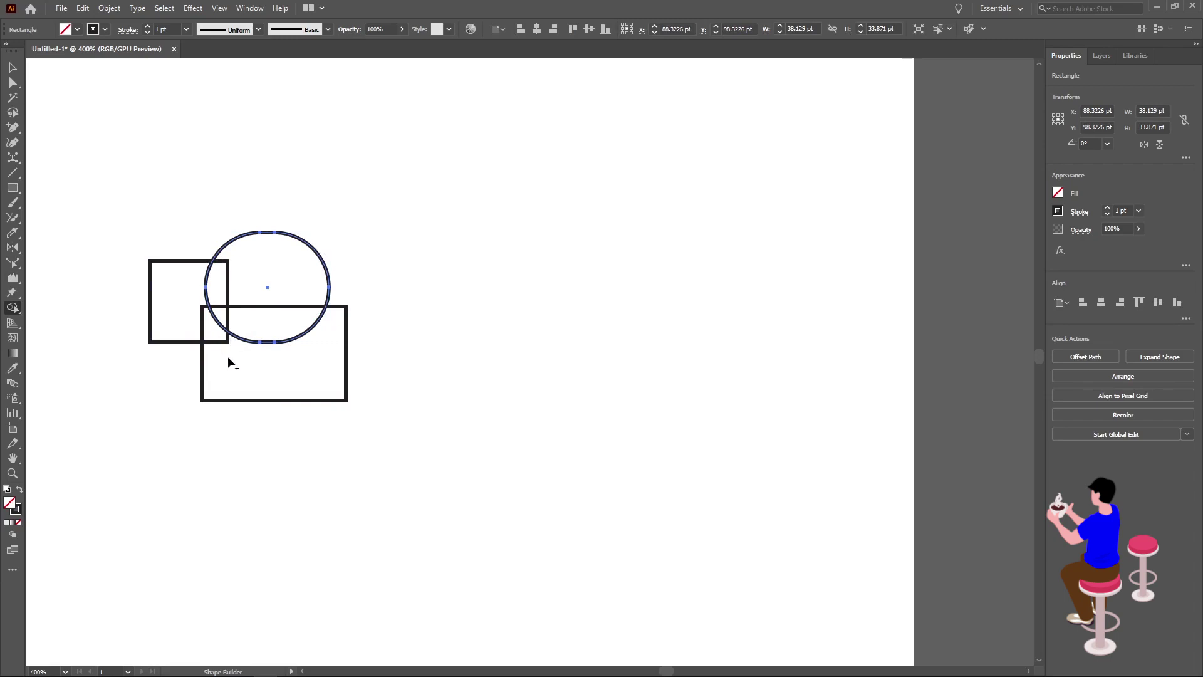
{"action": "left_click", "coordinate": [12, 67]}
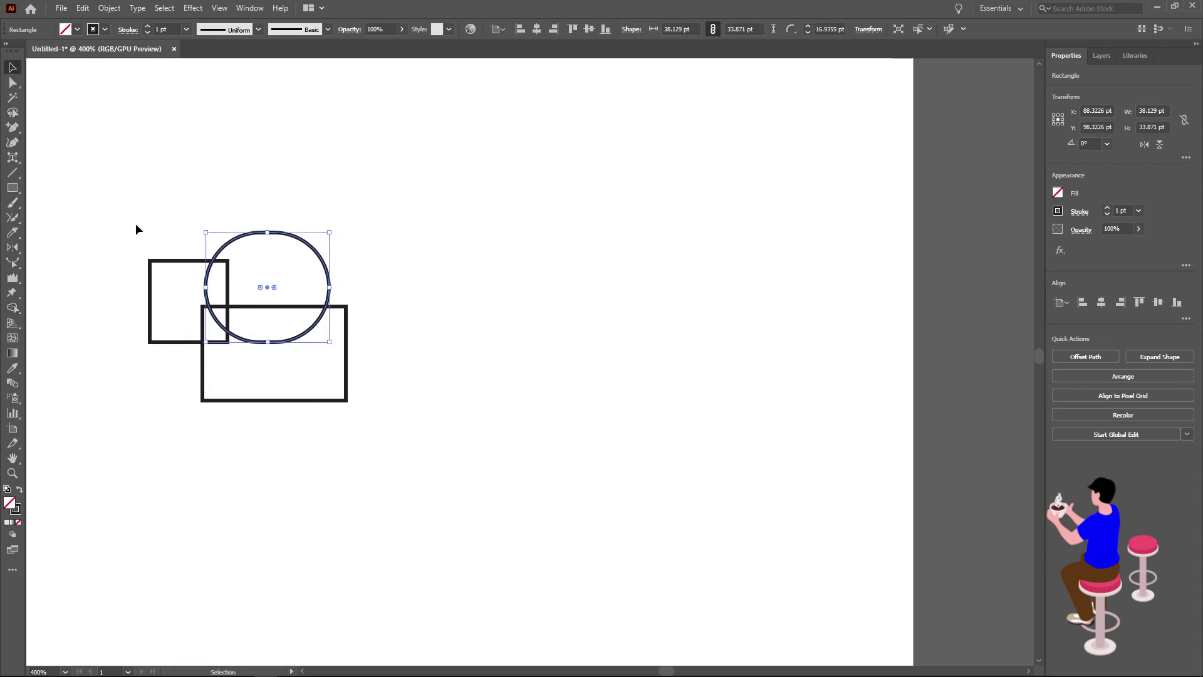
{"action": "left_click", "coordinate": [149, 240]}
{"action": "left_click_drag", "start_coordinate": [103, 200], "coordinate": [383, 454]}
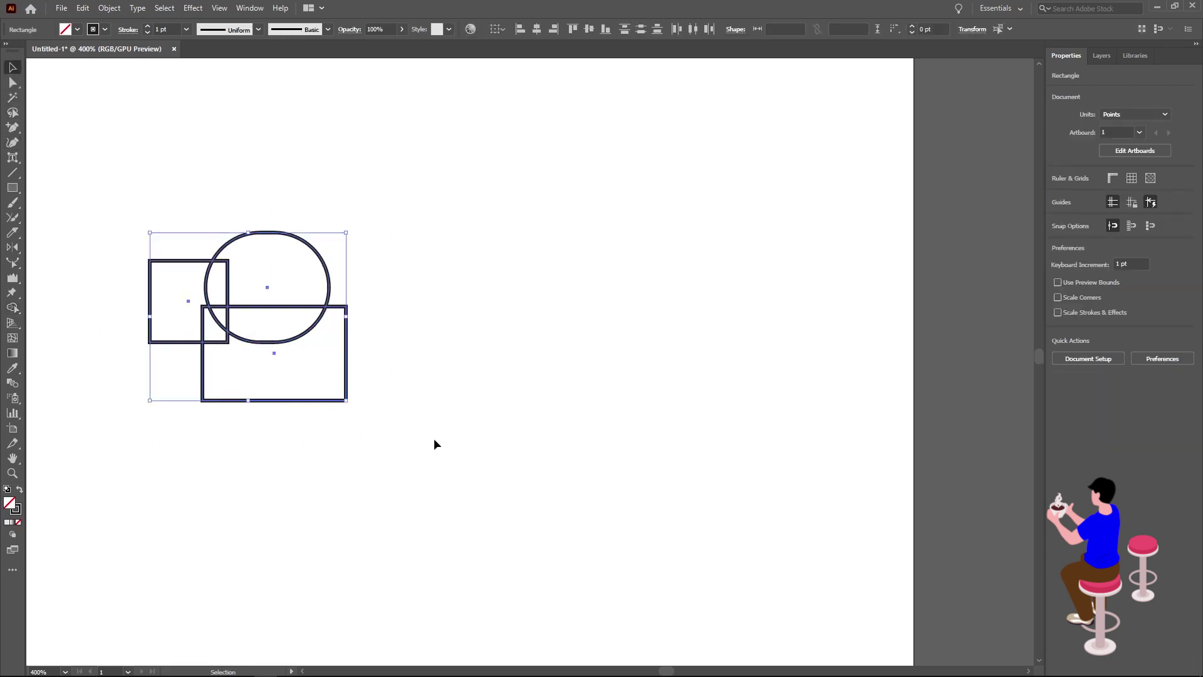
{"action": "left_click", "coordinate": [12, 308]}
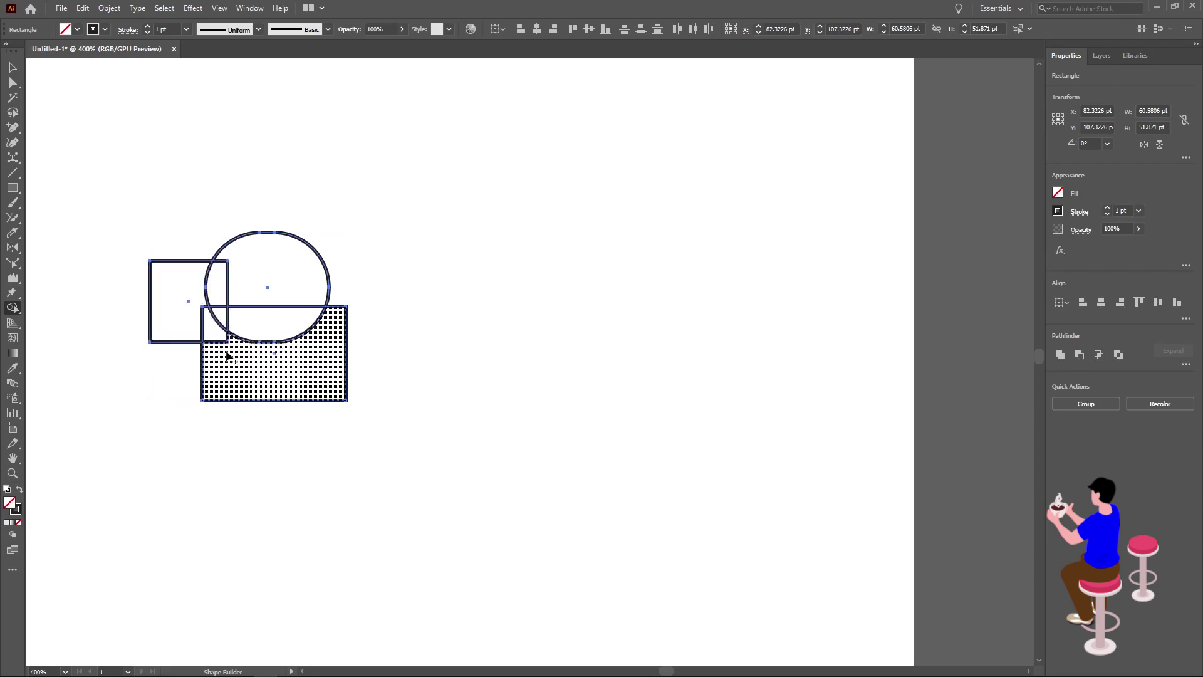
Shape-build across the rectangle, overlap and square regions, then click the circle's upper region
{"action": "left_click_drag", "start_coordinate": [229, 355], "coordinate": [224, 343]}
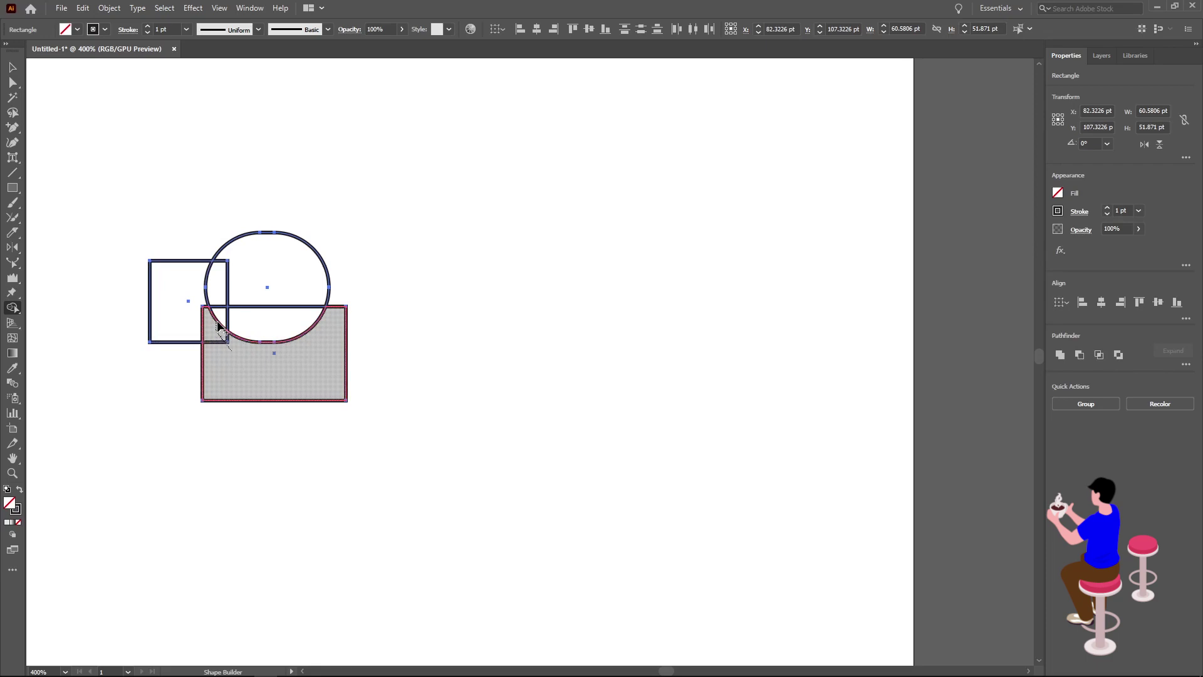
{"action": "mouse_move", "coordinate": [218, 325]}
{"action": "left_mouse_down"}
{"action": "mouse_move", "coordinate": [217, 292]}
{"action": "mouse_move", "coordinate": [169, 299]}
{"action": "left_mouse_up"}
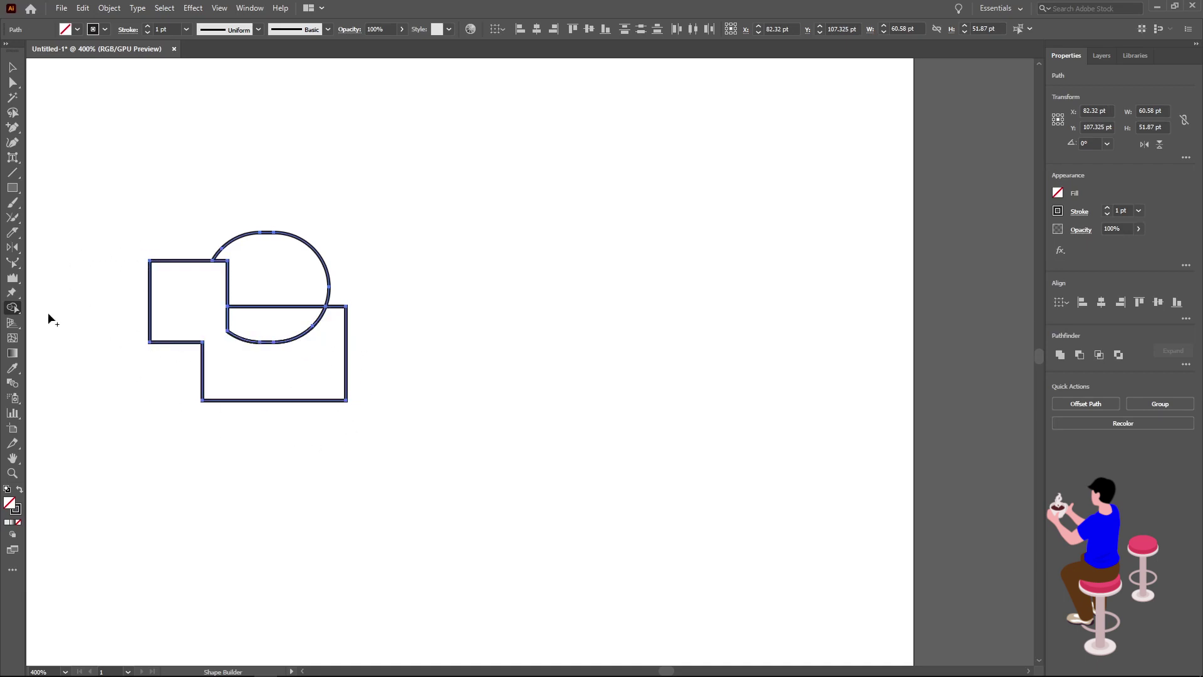
{"action": "left_click", "coordinate": [13, 310]}
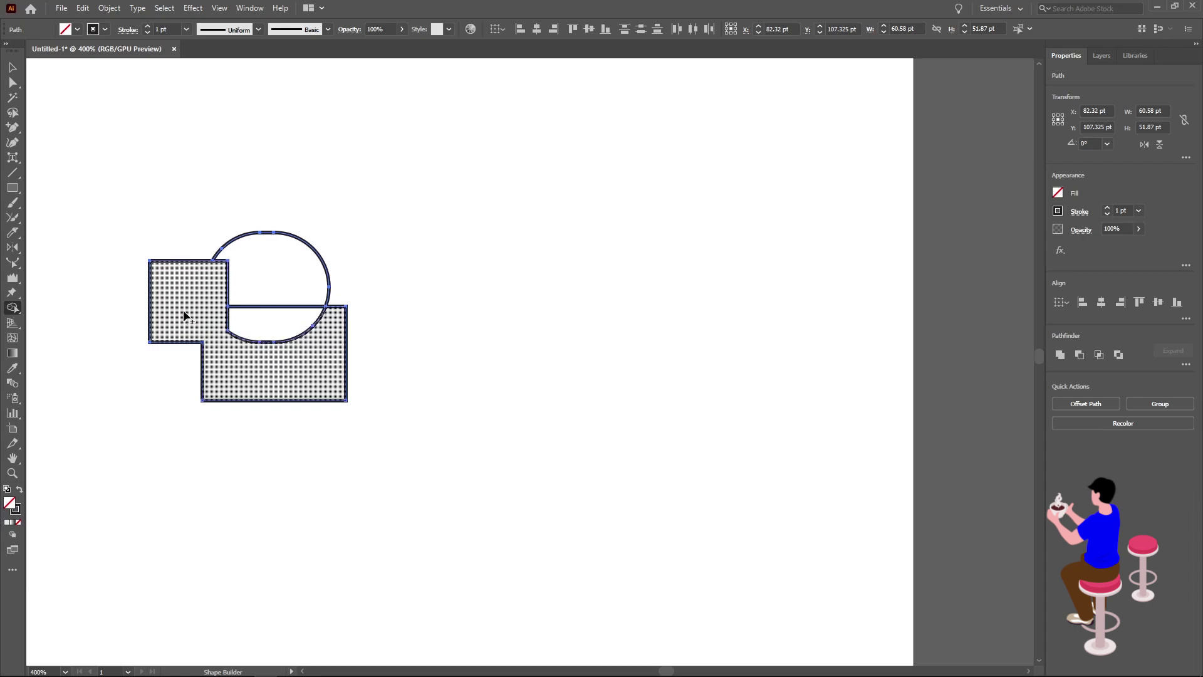
{"action": "left_click", "coordinate": [270, 279]}
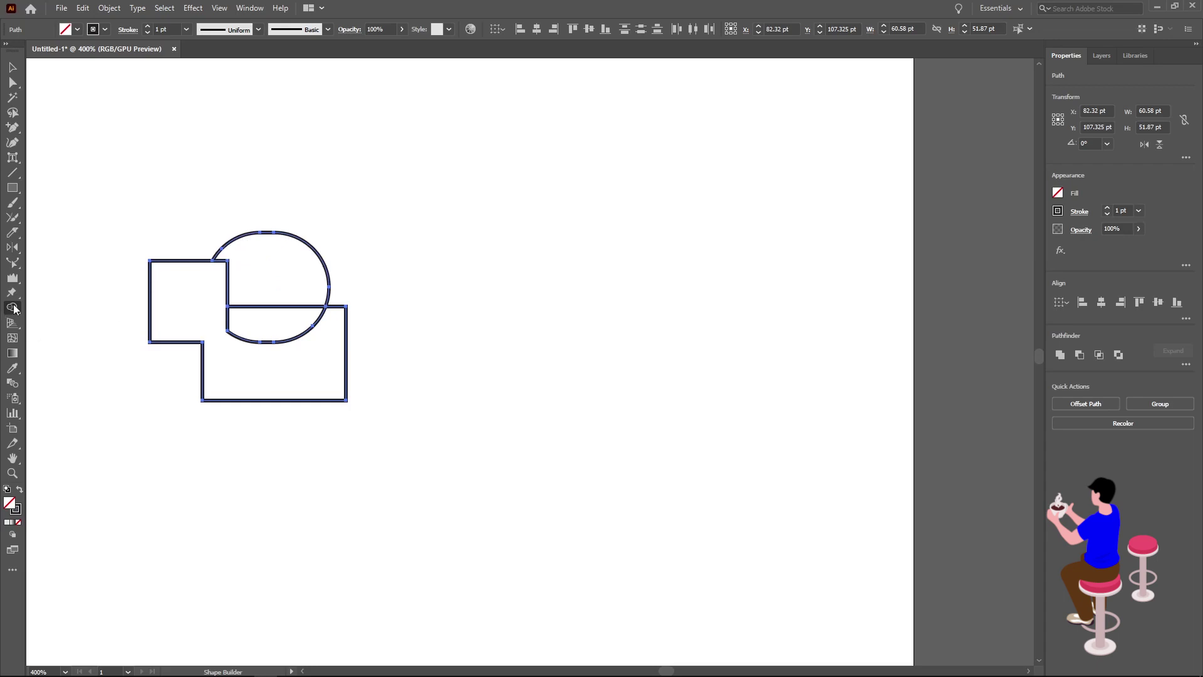
{"action": "left_click", "coordinate": [14, 309]}
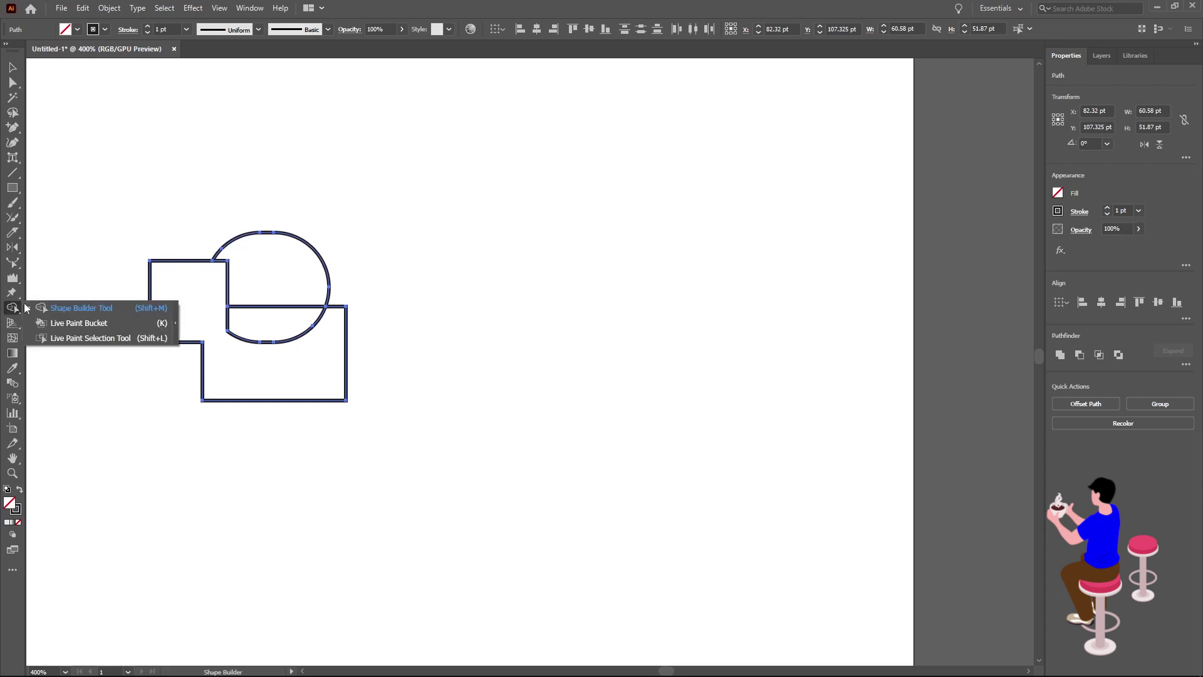
Turn the overlapping shapes into a live paint group and set the fill colour to dark red
{"action": "left_click", "coordinate": [97, 325]}
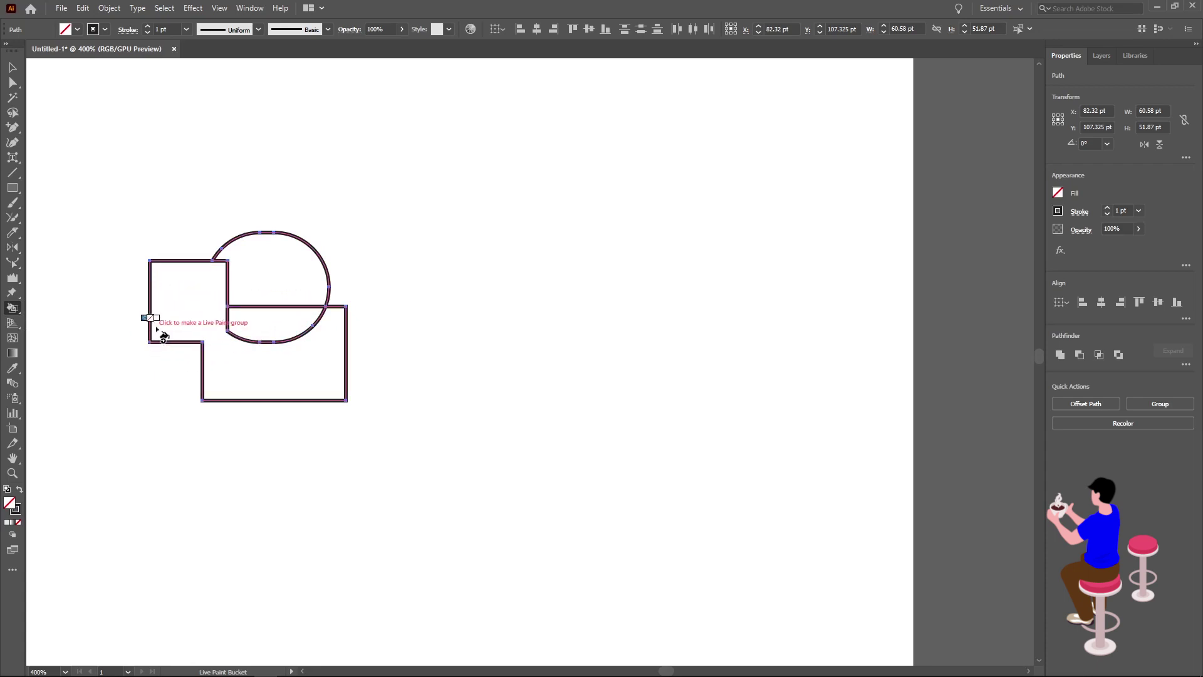
{"action": "left_click", "coordinate": [177, 301]}
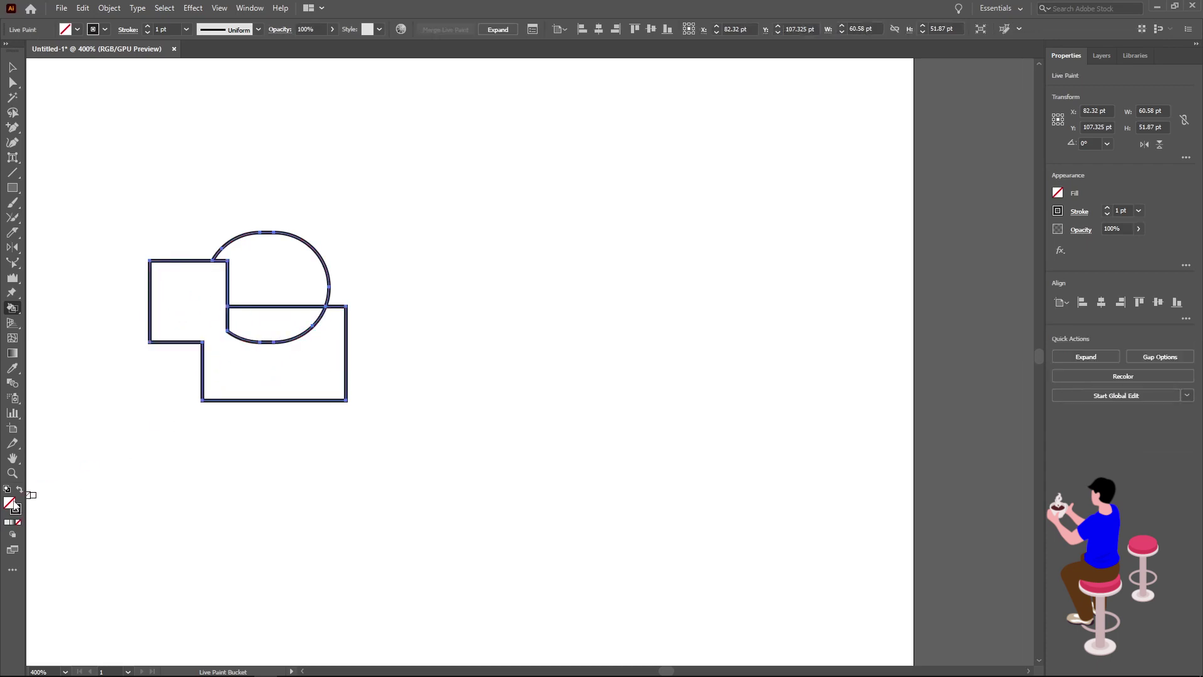
{"action": "double_click", "coordinate": [10, 504]}
{"action": "left_click", "coordinate": [498, 329]}
{"action": "left_click", "coordinate": [537, 318]}
{"action": "left_click", "coordinate": [733, 266]}
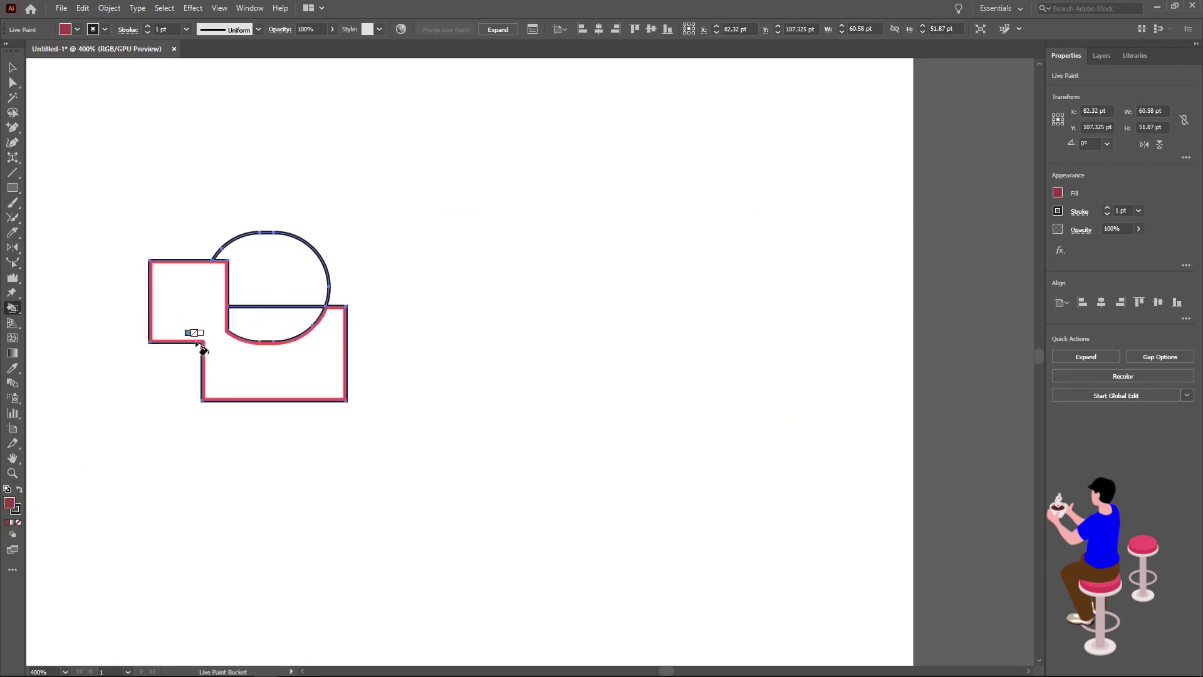
Paint the L-shaped region, the circle–rectangle overlap and the upper circle dark red
{"action": "left_click", "coordinate": [190, 319]}
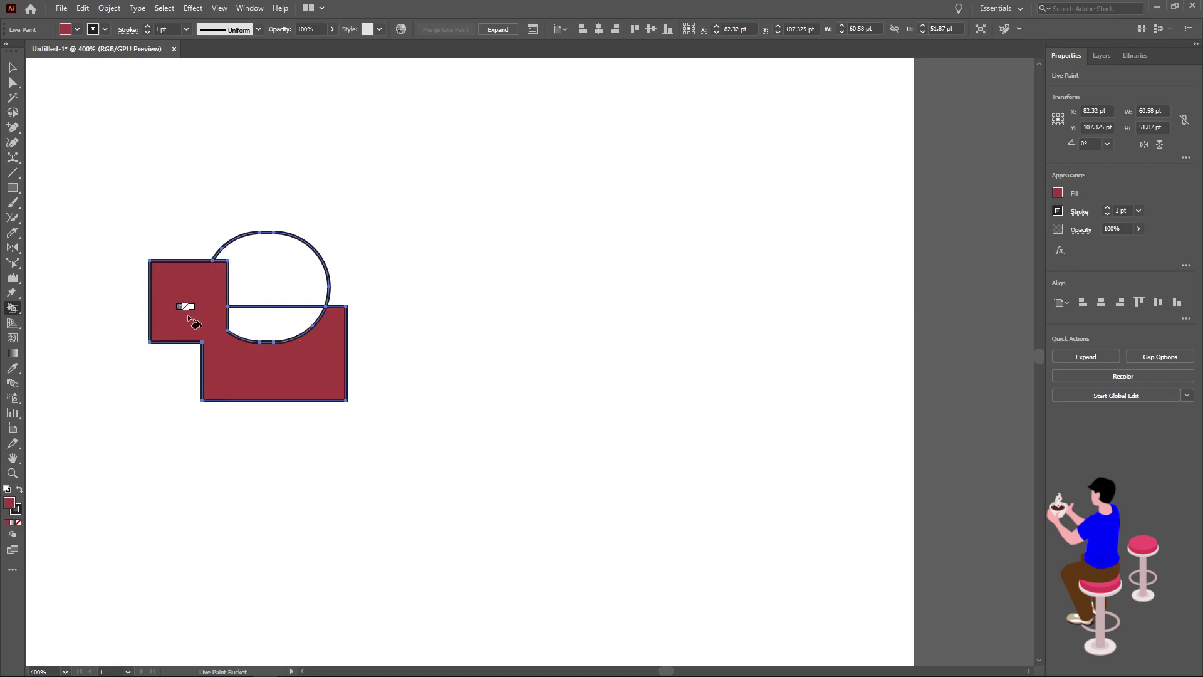
{"action": "left_click", "coordinate": [275, 322]}
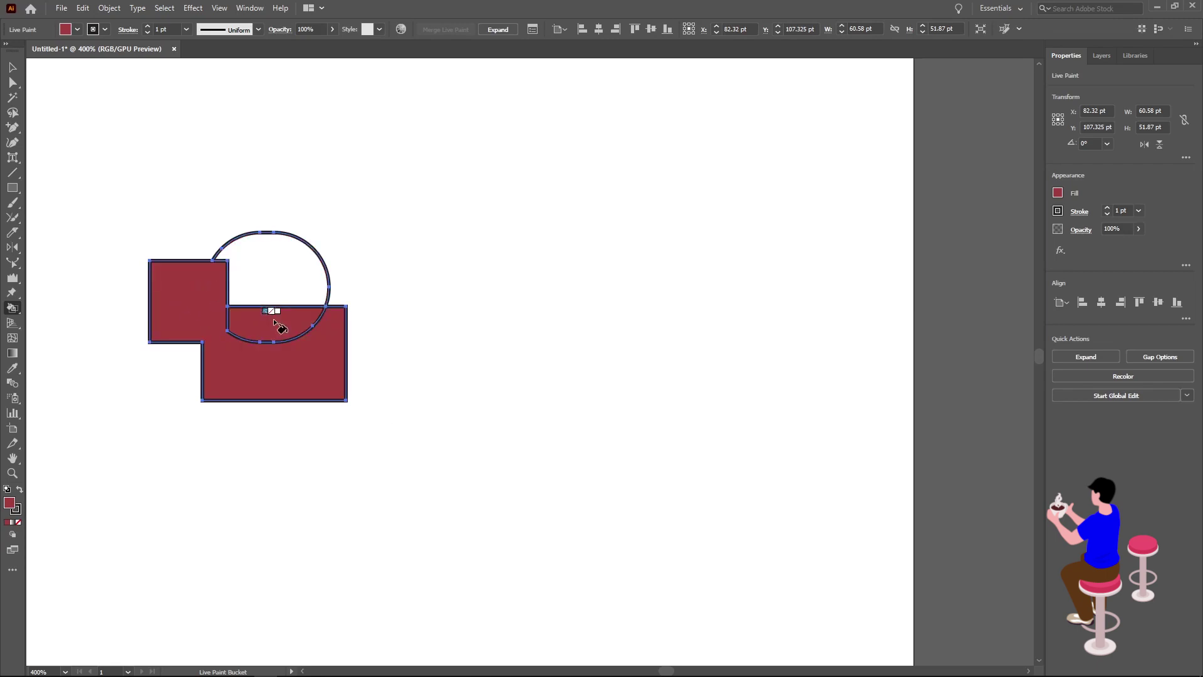
{"action": "left_click", "coordinate": [283, 287]}
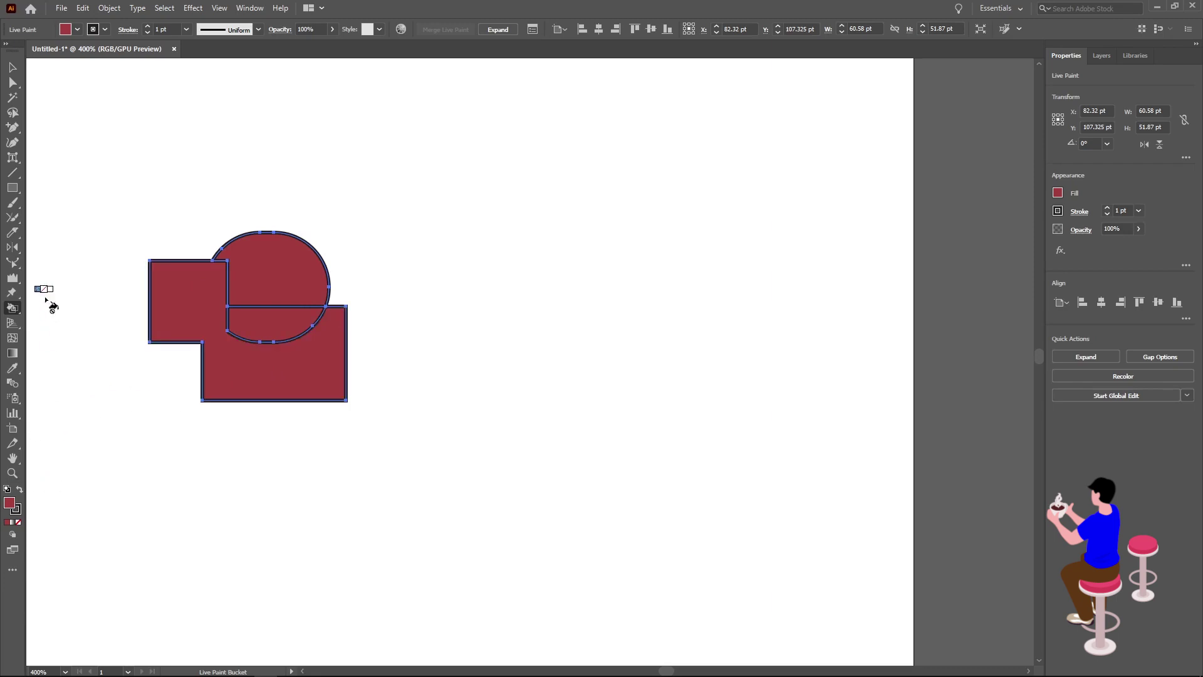
{"action": "right_click", "coordinate": [13, 308]}
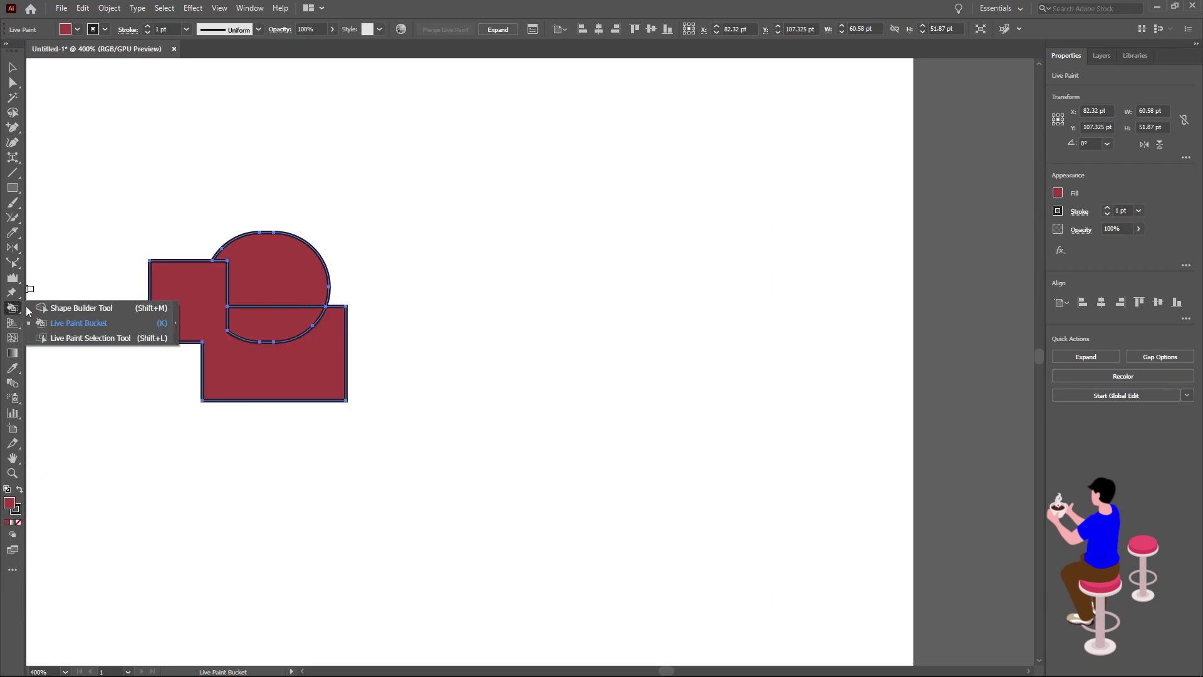
Remove the upper circle region's fill with Live Paint Selection, then select all and delete the artwork
{"action": "left_click", "coordinate": [85, 339]}
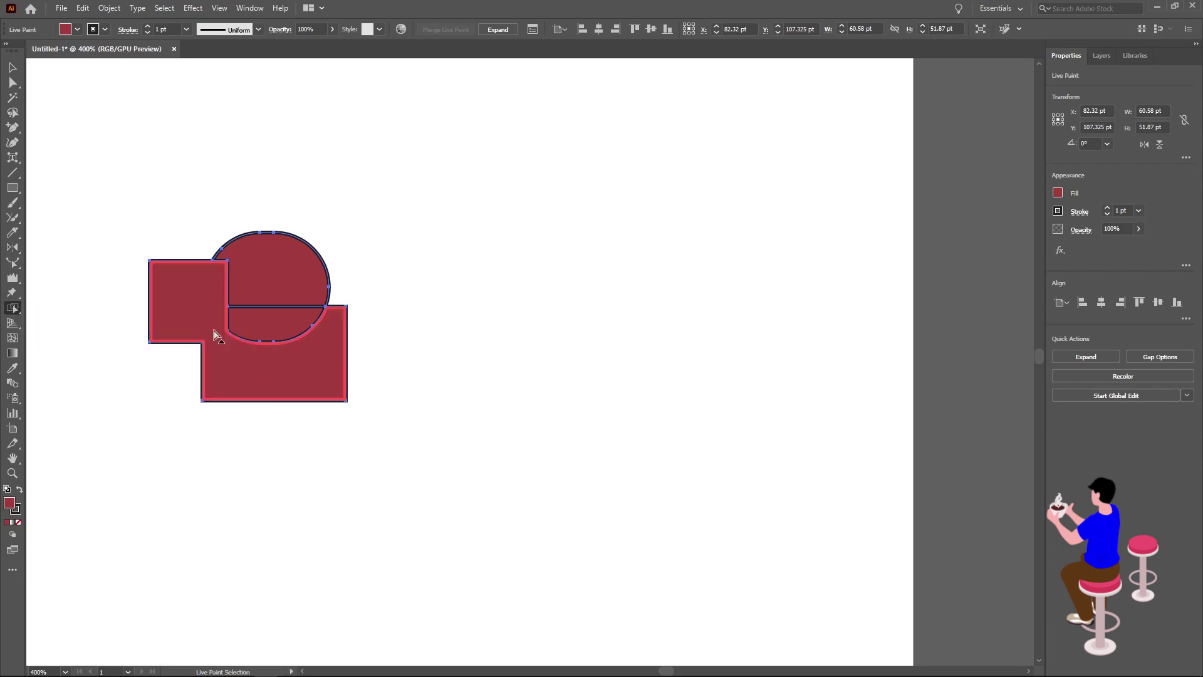
{"action": "left_click", "coordinate": [266, 326]}
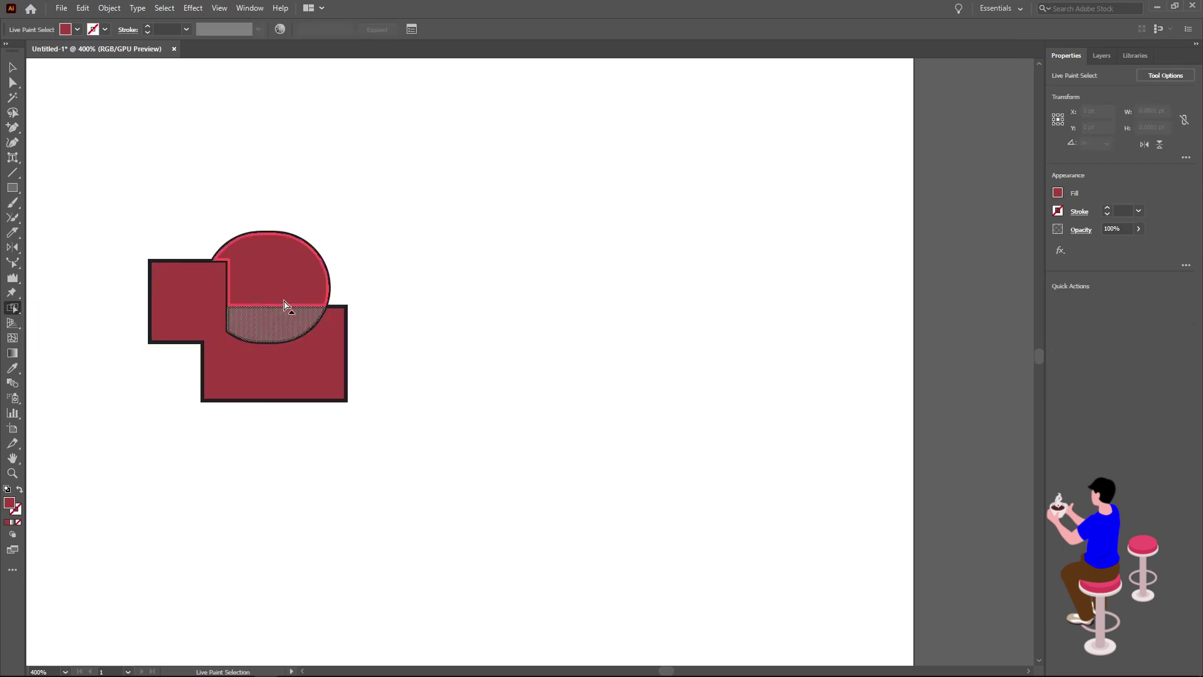
{"action": "left_click", "coordinate": [284, 305]}
{"action": "key", "text": "Delete"}
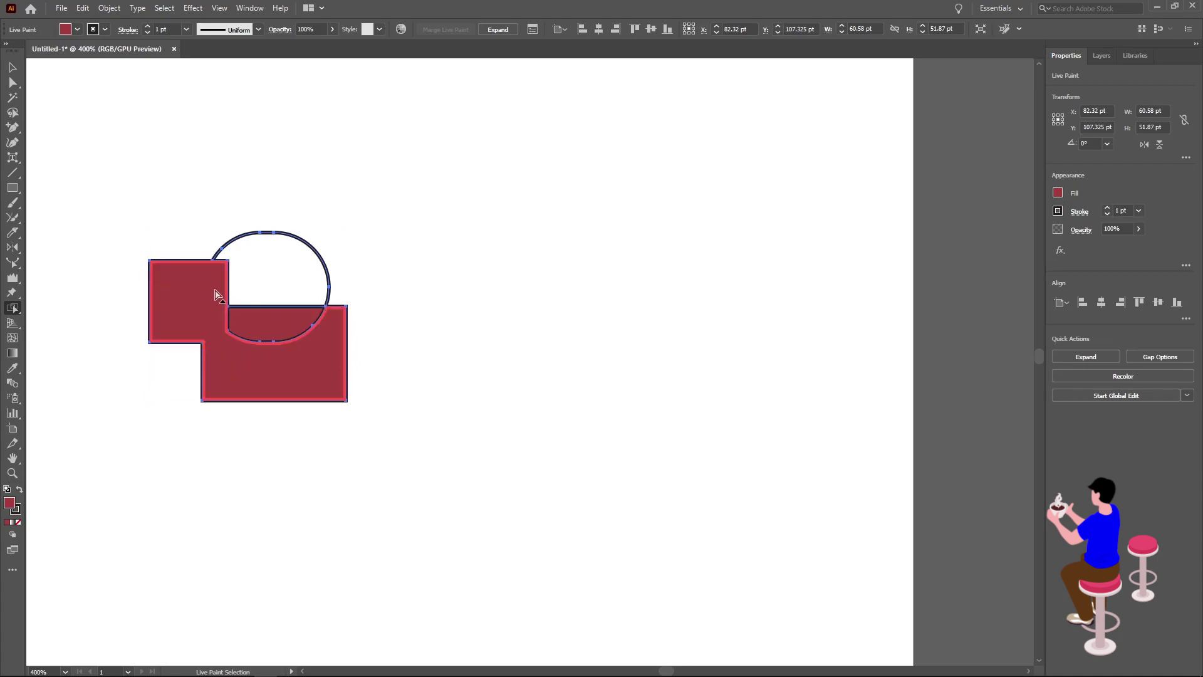
{"action": "key", "text": "ctrl+a"}
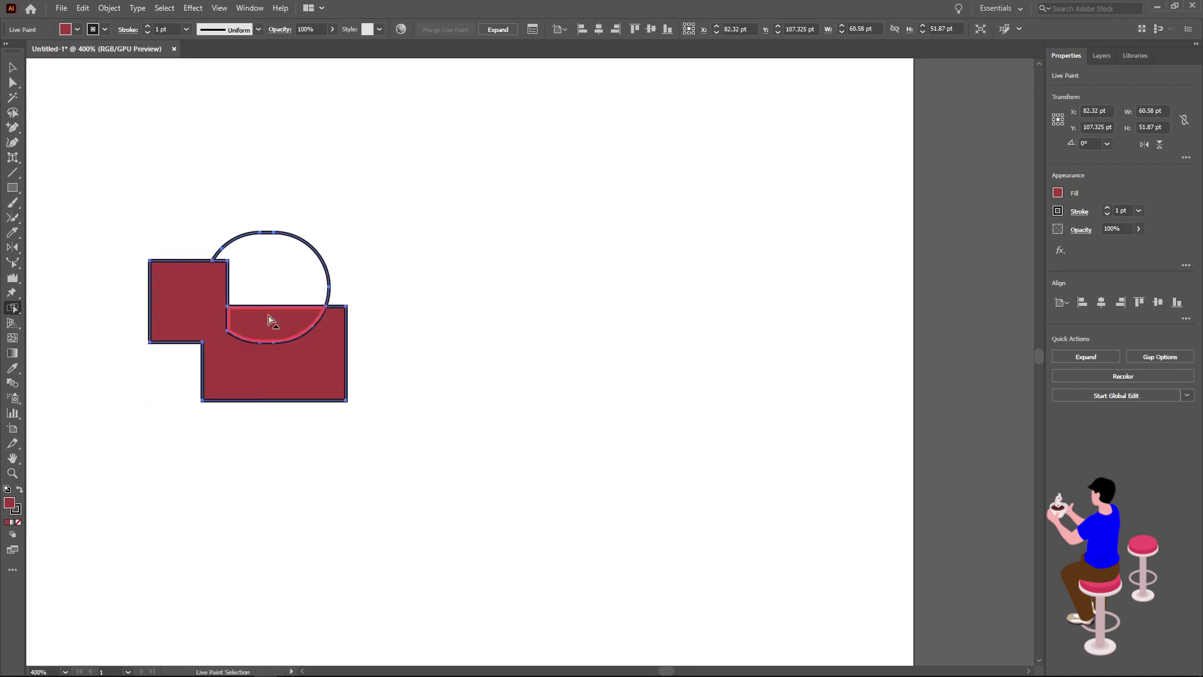
{"action": "key", "text": "Delete"}
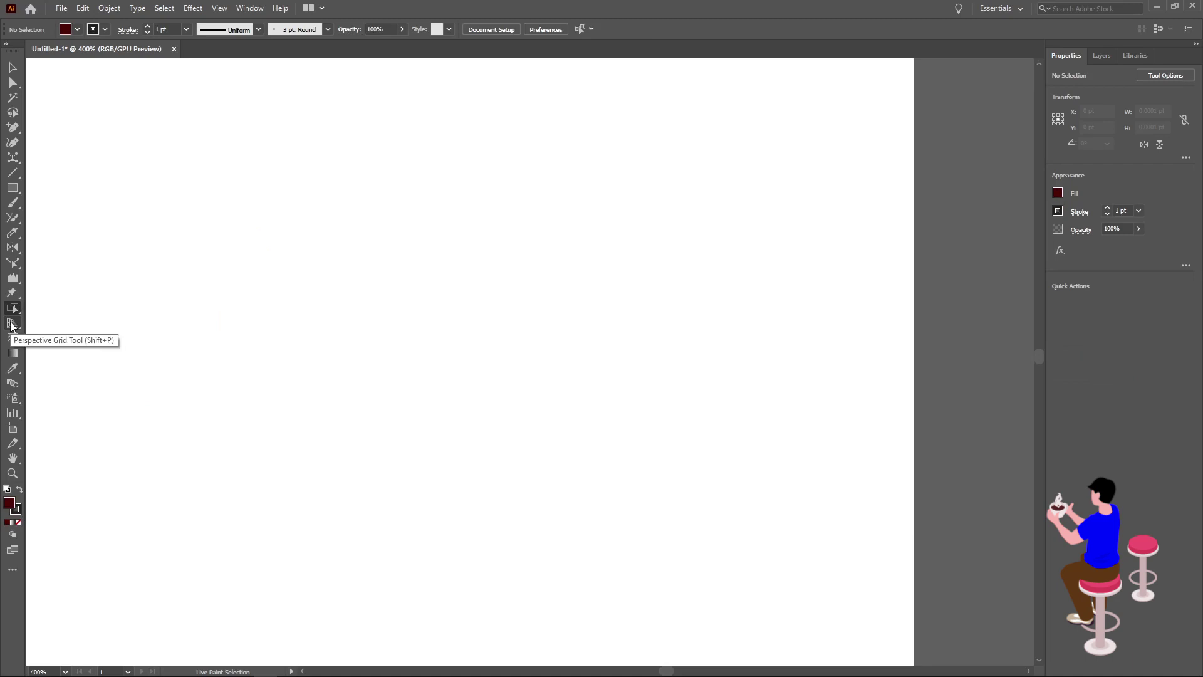
{"action": "left_click", "coordinate": [11, 326]}
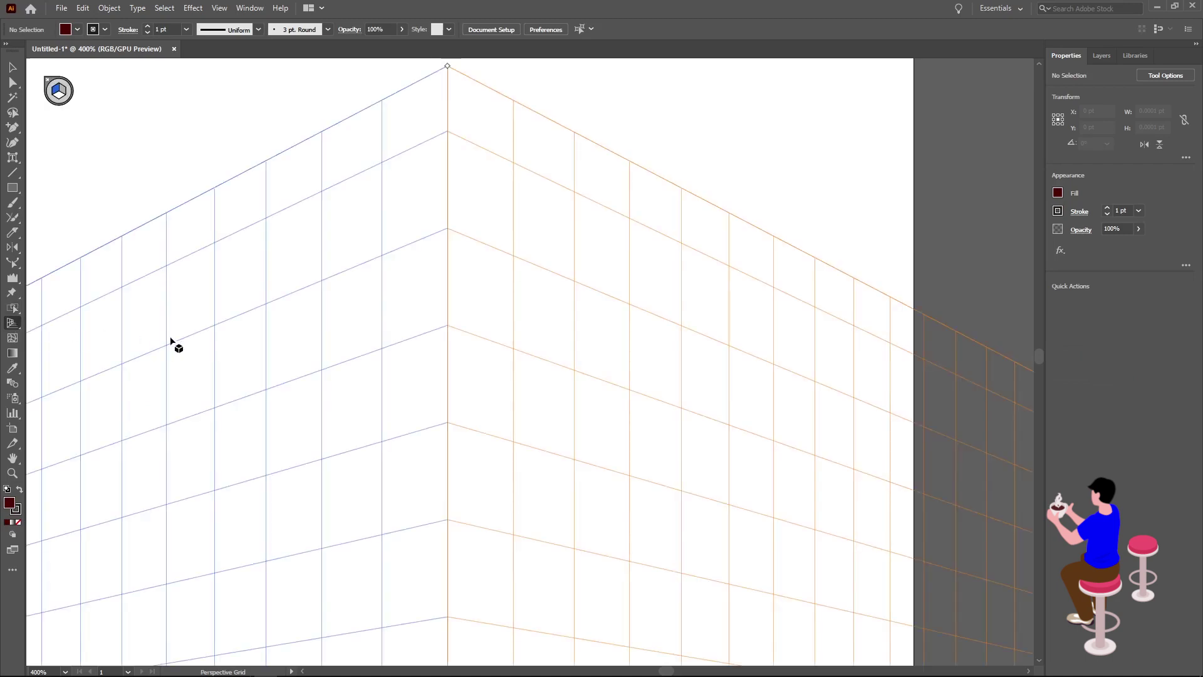
{"action": "scroll", "coordinate": [177, 344], "scroll_direction": "down", "scroll_amount": 2}
{"action": "scroll", "coordinate": [178, 343], "scroll_direction": "down", "scroll_amount": 2}
{"action": "scroll", "coordinate": [177, 343], "scroll_direction": "down", "scroll_amount": 2}
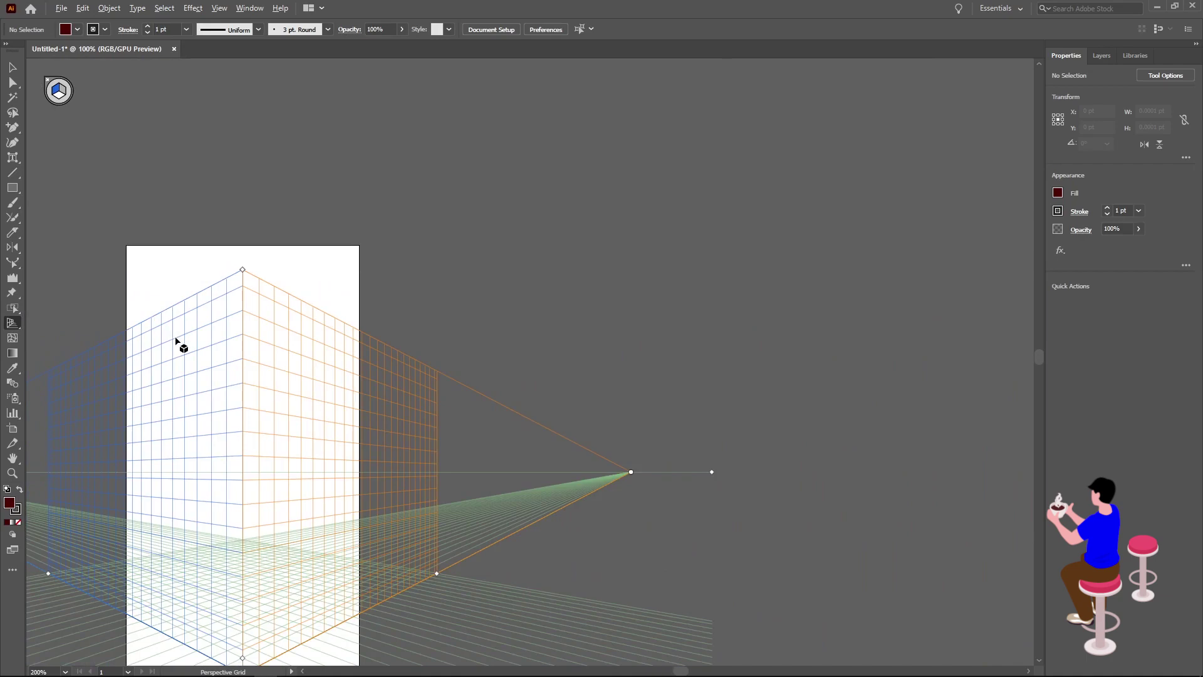
{"action": "scroll", "coordinate": [177, 343], "scroll_direction": "down", "scroll_amount": 3}
{"action": "scroll", "coordinate": [168, 348], "scroll_direction": "up", "scroll_amount": 2}
{"action": "scroll", "coordinate": [168, 348], "scroll_direction": "up", "scroll_amount": 2}
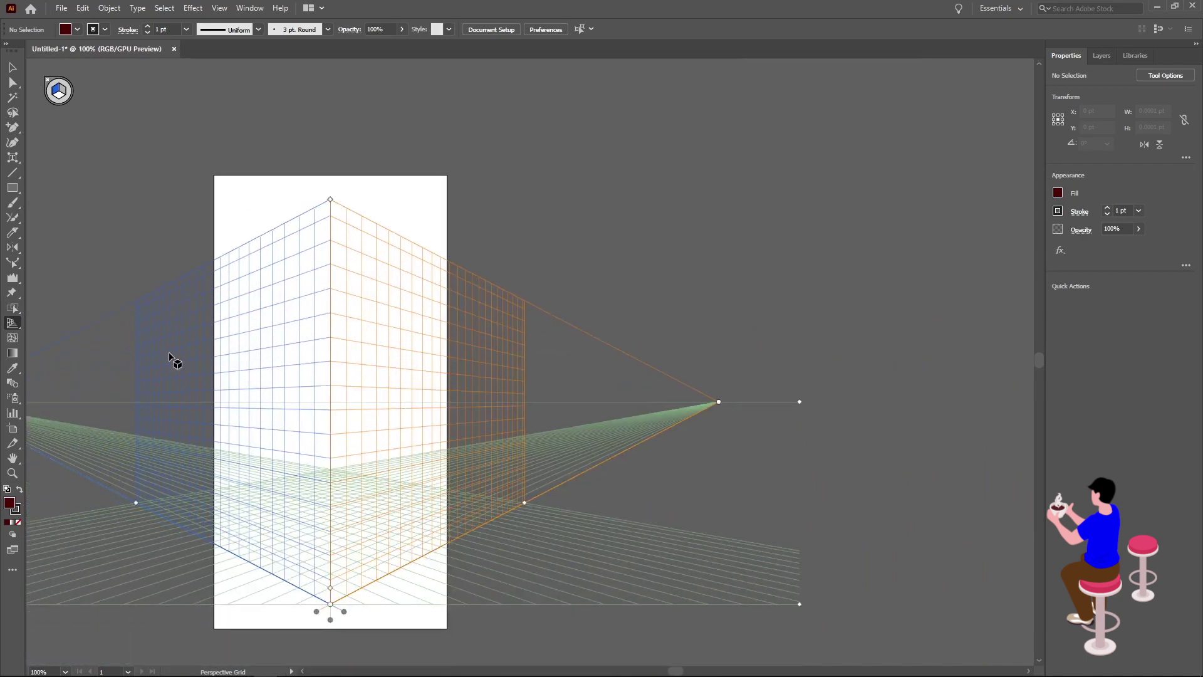
{"action": "scroll", "coordinate": [169, 357], "scroll_direction": "down", "scroll_amount": 2}
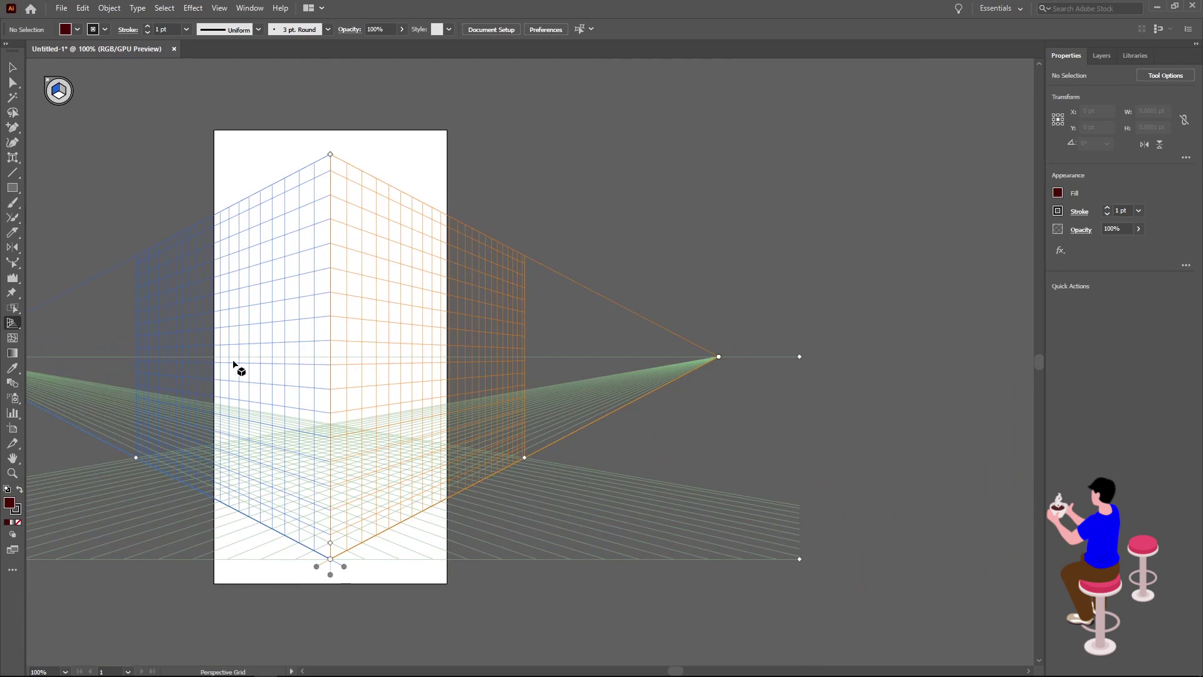
{"action": "scroll", "coordinate": [188, 370], "scroll_direction": "down", "scroll_amount": 1}
{"action": "scroll", "coordinate": [196, 349], "scroll_direction": "left", "scroll_amount": 3}
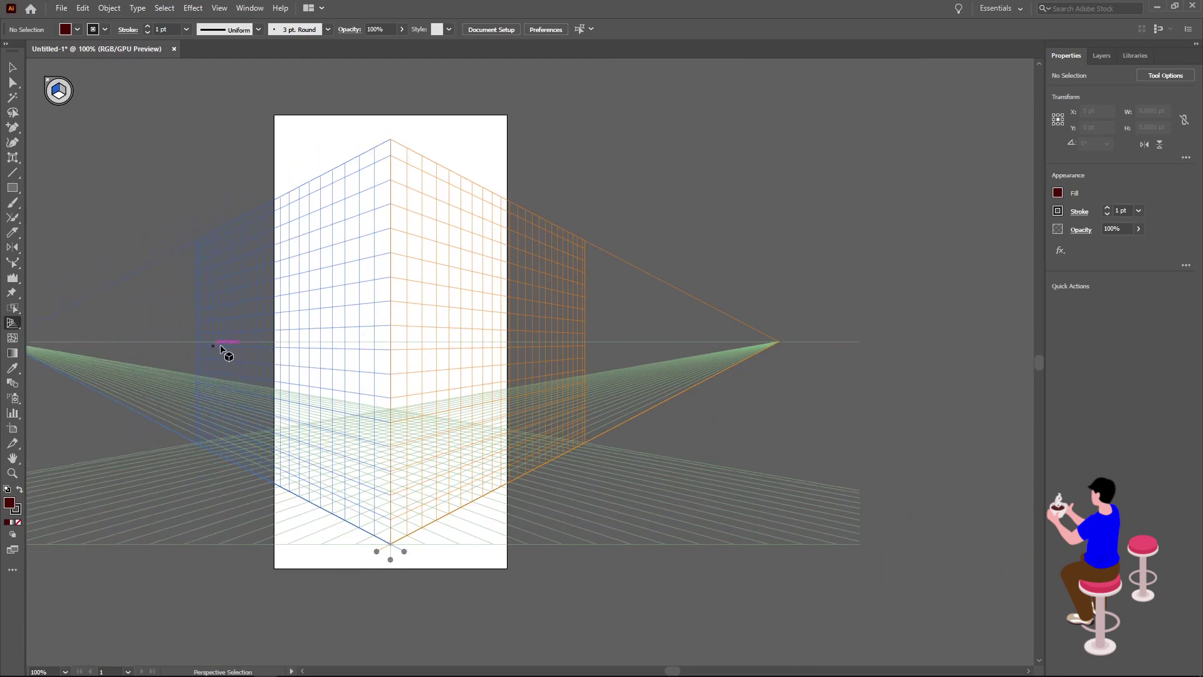
{"action": "scroll", "coordinate": [218, 345], "scroll_direction": "down", "scroll_amount": 1}
{"action": "scroll", "coordinate": [219, 344], "scroll_direction": "left", "scroll_amount": 3}
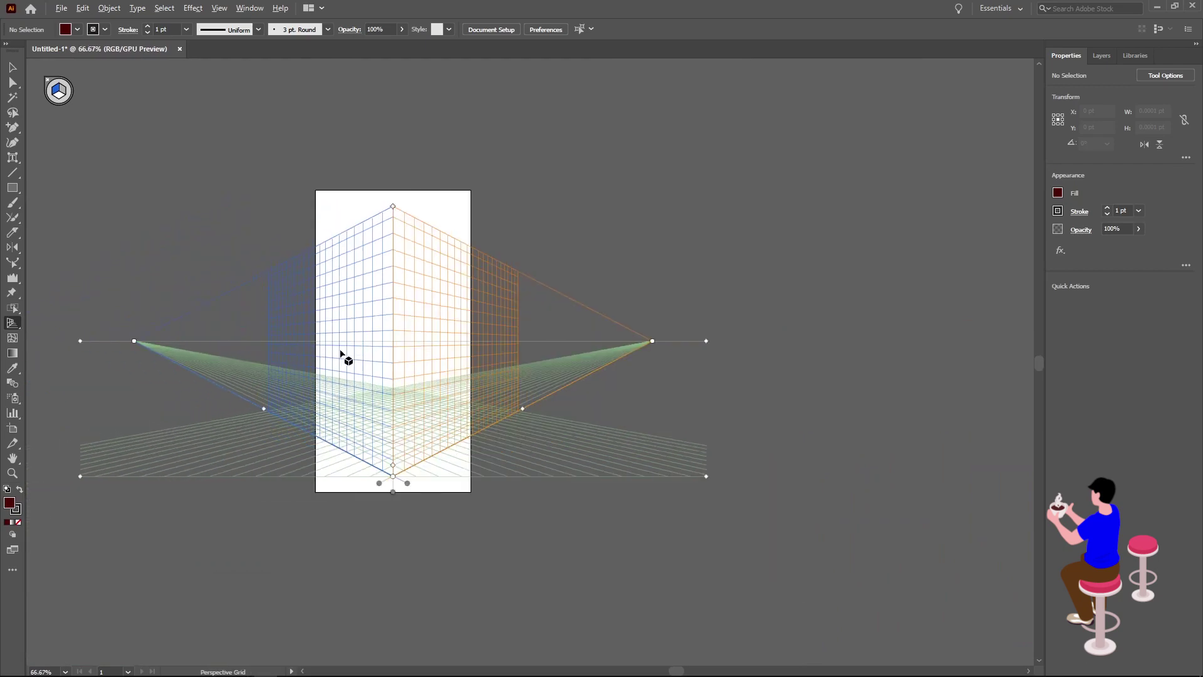
{"action": "scroll", "coordinate": [344, 355], "scroll_direction": "up", "scroll_amount": 2}
{"action": "scroll", "coordinate": [344, 355], "scroll_direction": "down", "scroll_amount": 1}
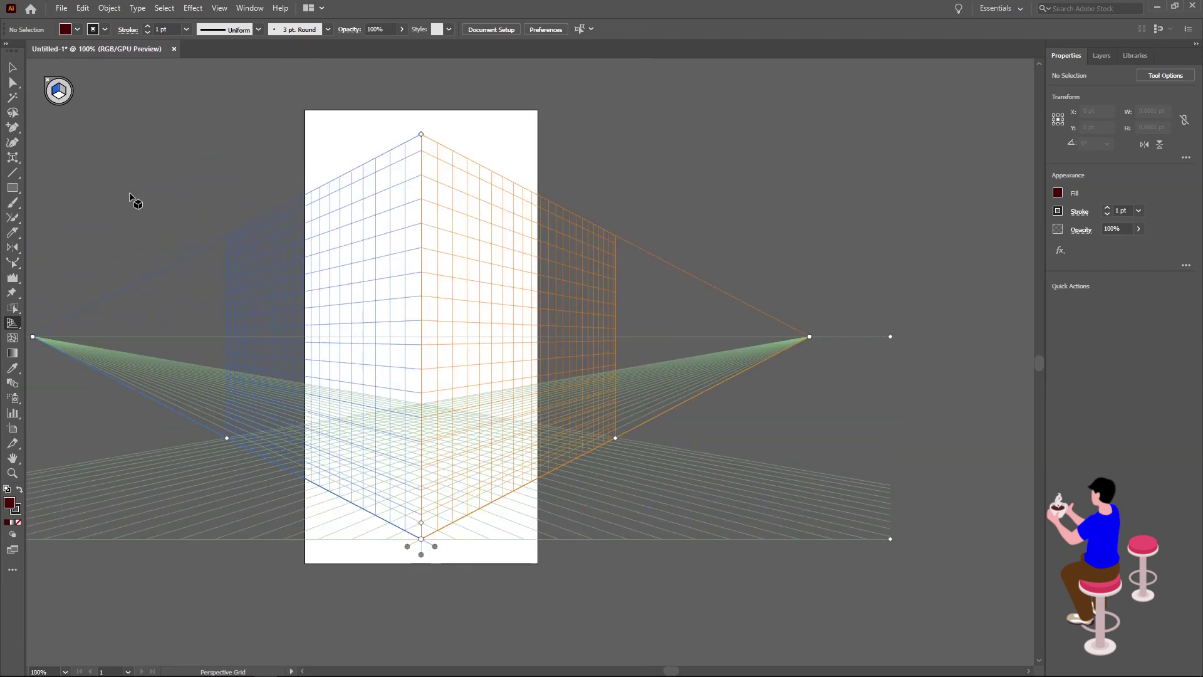
{"action": "left_click", "coordinate": [48, 83]}
{"action": "left_click_drag", "start_coordinate": [12, 322], "coordinate": [81, 321]}
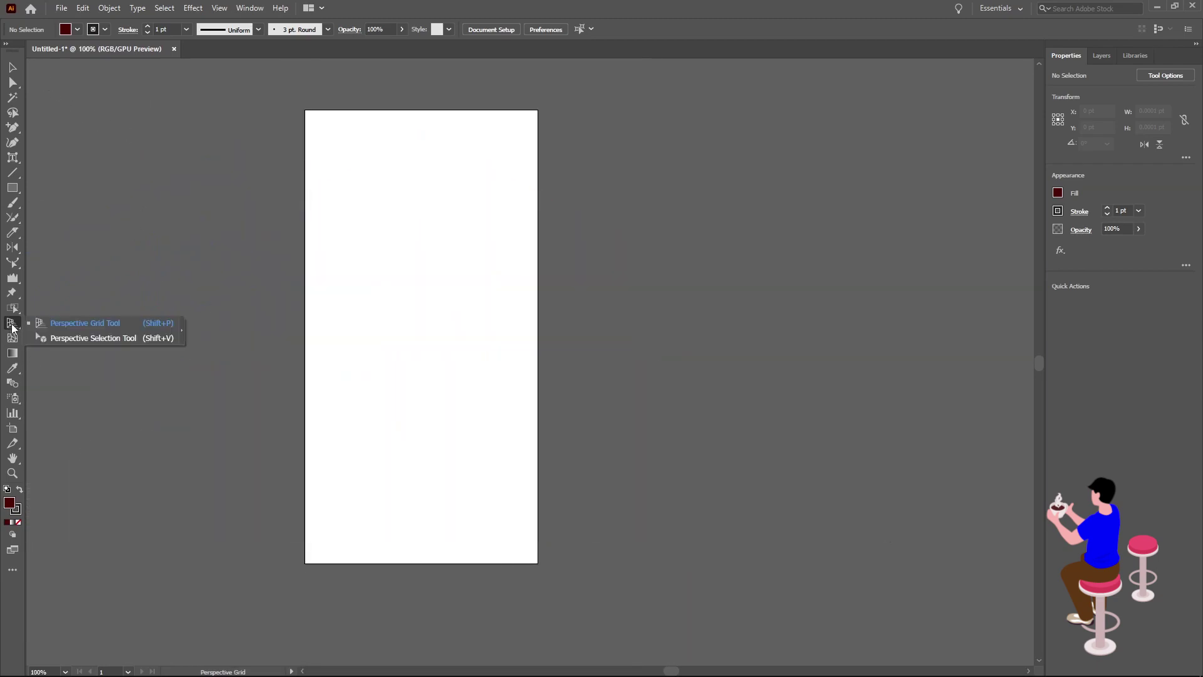
Show the perspective grid again using the Perspective Selection Tool
{"action": "left_click", "coordinate": [95, 339]}
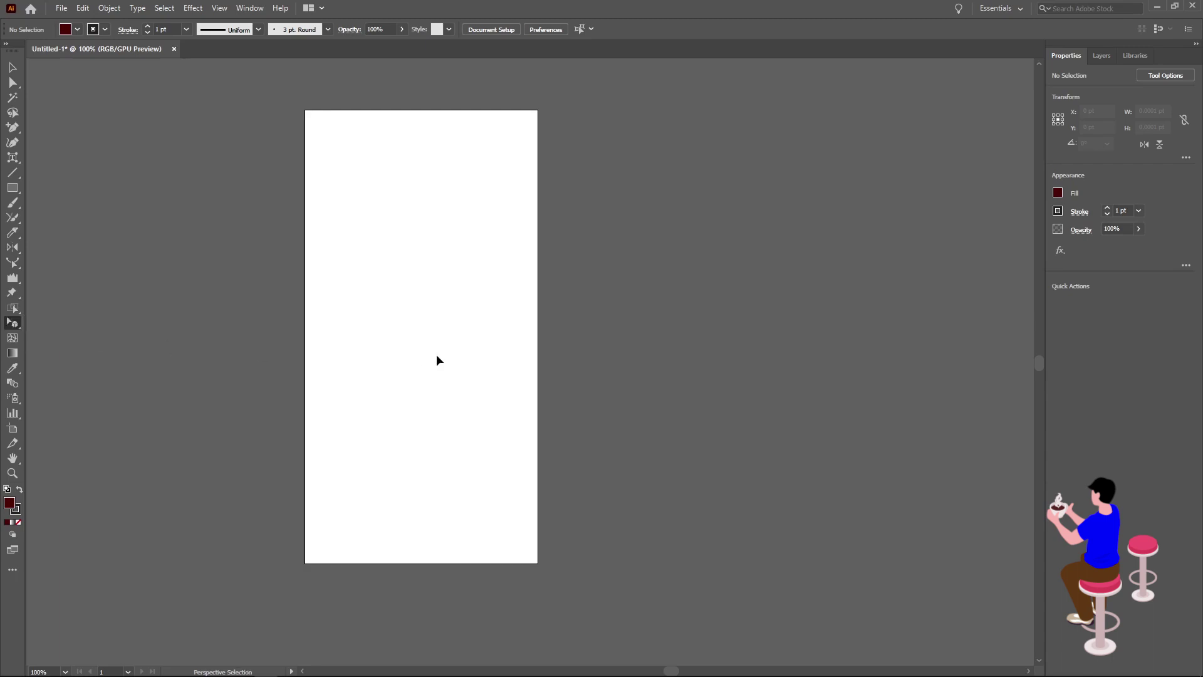
{"action": "scroll", "coordinate": [436, 354], "scroll_direction": "up", "scroll_amount": 2}
{"action": "scroll", "coordinate": [418, 351], "scroll_direction": "down", "scroll_amount": 1}
{"action": "scroll", "coordinate": [415, 351], "scroll_direction": "right", "scroll_amount": 2}
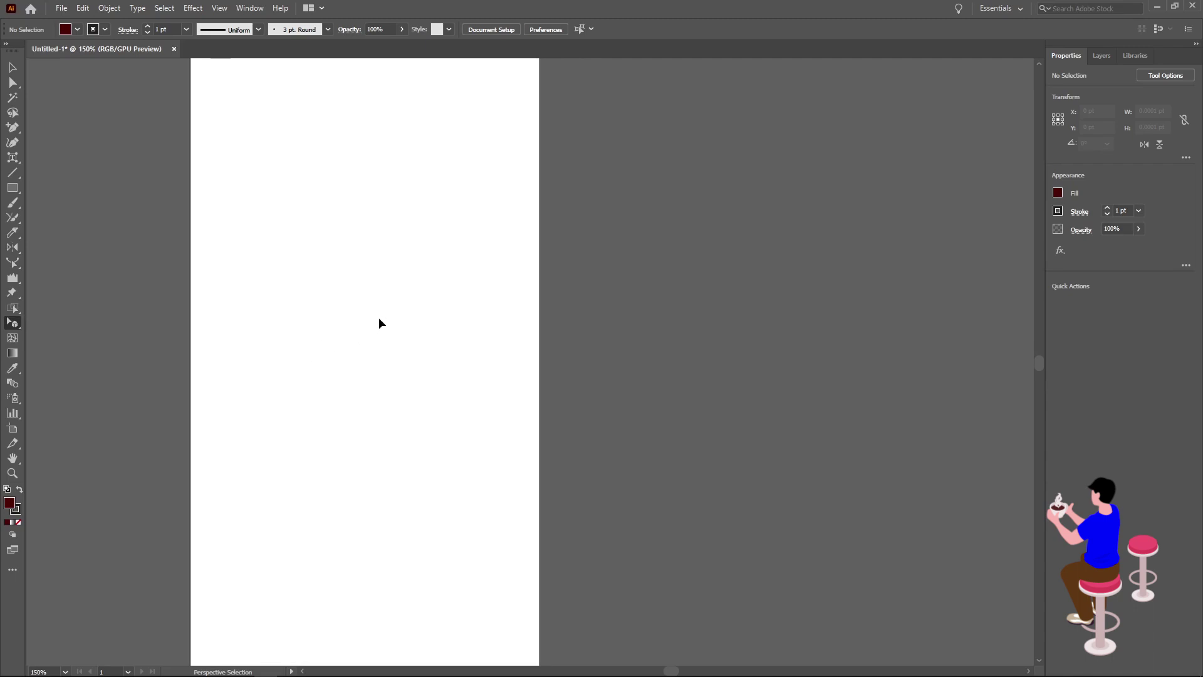
{"action": "left_click", "coordinate": [16, 329]}
{"action": "left_click", "coordinate": [39, 324]}
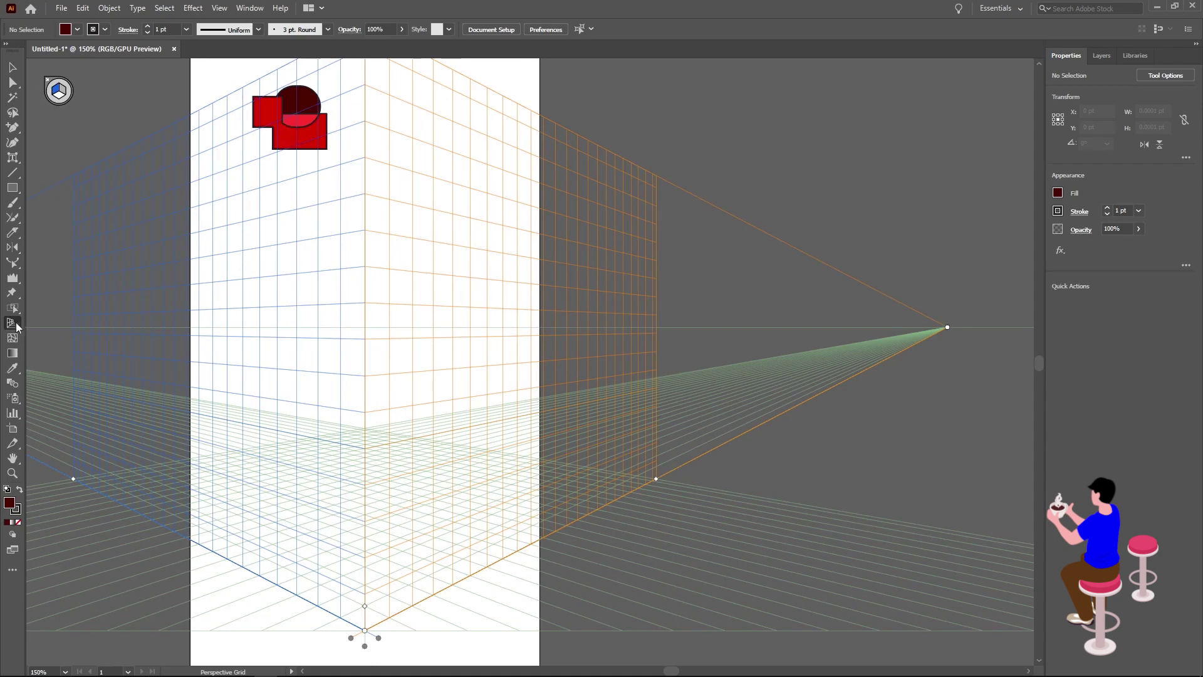
Place the red shapes on the right perspective plane near the middle, then hide the grid
{"action": "left_click_drag", "start_coordinate": [17, 326], "coordinate": [69, 339]}
{"action": "mouse_move", "coordinate": [300, 143]}
{"action": "left_mouse_down"}
{"action": "mouse_move", "coordinate": [243, 415]}
{"action": "mouse_move", "coordinate": [243, 357]}
{"action": "mouse_move", "coordinate": [208, 365]}
{"action": "mouse_move", "coordinate": [298, 376]}
{"action": "mouse_move", "coordinate": [251, 355]}
{"action": "left_mouse_up"}
{"action": "mouse_move", "coordinate": [245, 397]}
{"action": "left_mouse_down"}
{"action": "mouse_move", "coordinate": [484, 348]}
{"action": "mouse_move", "coordinate": [282, 313]}
{"action": "mouse_move", "coordinate": [255, 292]}
{"action": "mouse_move", "coordinate": [290, 292]}
{"action": "left_mouse_up"}
{"action": "key", "text": "Delete"}
{"action": "key", "text": "ctrl"}
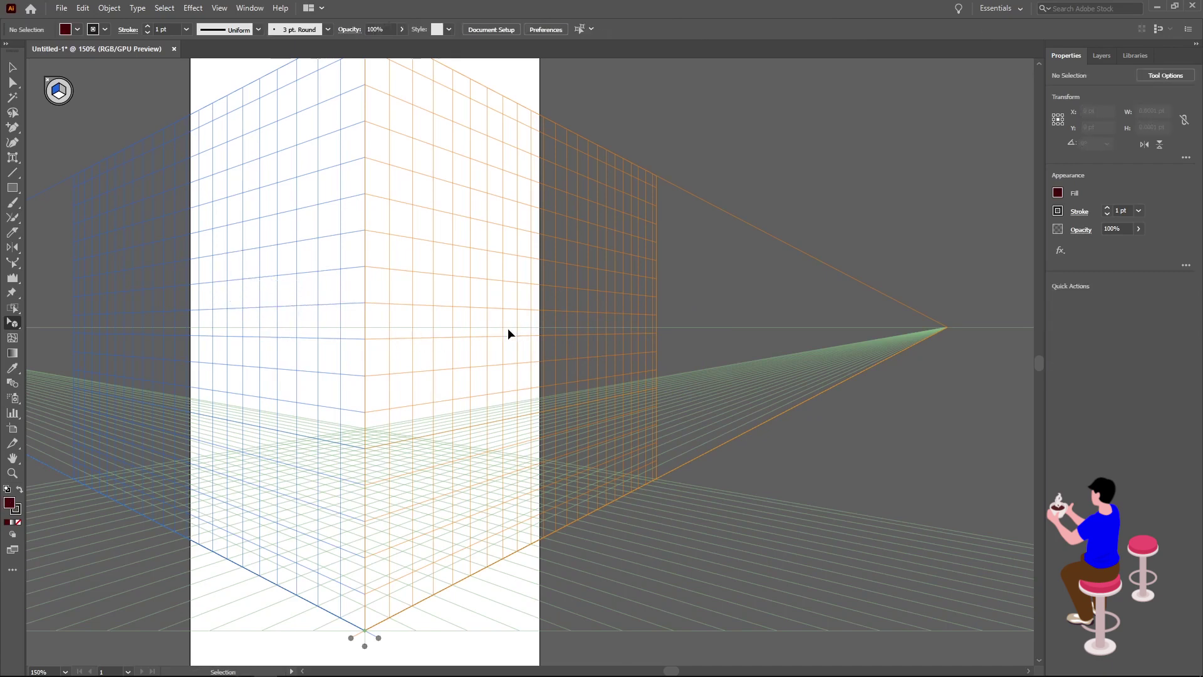
{"action": "key", "text": "ctrl+z"}
{"action": "key", "text": "ctrl+z"}
{"action": "key", "text": "ctrl+z"}
{"action": "key", "text": "ctrl+z"}
{"action": "key", "text": "ctrl+z"}
{"action": "mouse_move", "coordinate": [526, 348]}
{"action": "left_mouse_down"}
{"action": "mouse_move", "coordinate": [453, 317]}
{"action": "mouse_move", "coordinate": [566, 352]}
{"action": "mouse_move", "coordinate": [426, 348]}
{"action": "mouse_move", "coordinate": [627, 353]}
{"action": "mouse_move", "coordinate": [666, 374]}
{"action": "left_mouse_up"}
{"action": "left_click_drag", "start_coordinate": [594, 355], "coordinate": [475, 330]}
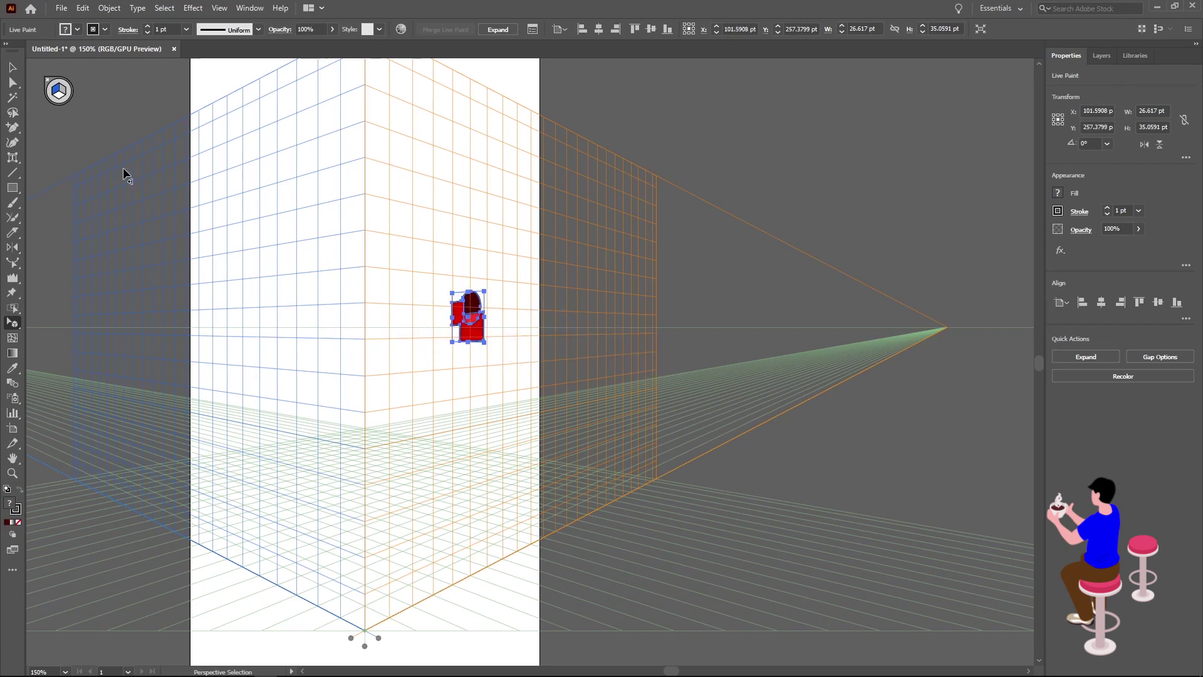
{"action": "left_click", "coordinate": [50, 79]}
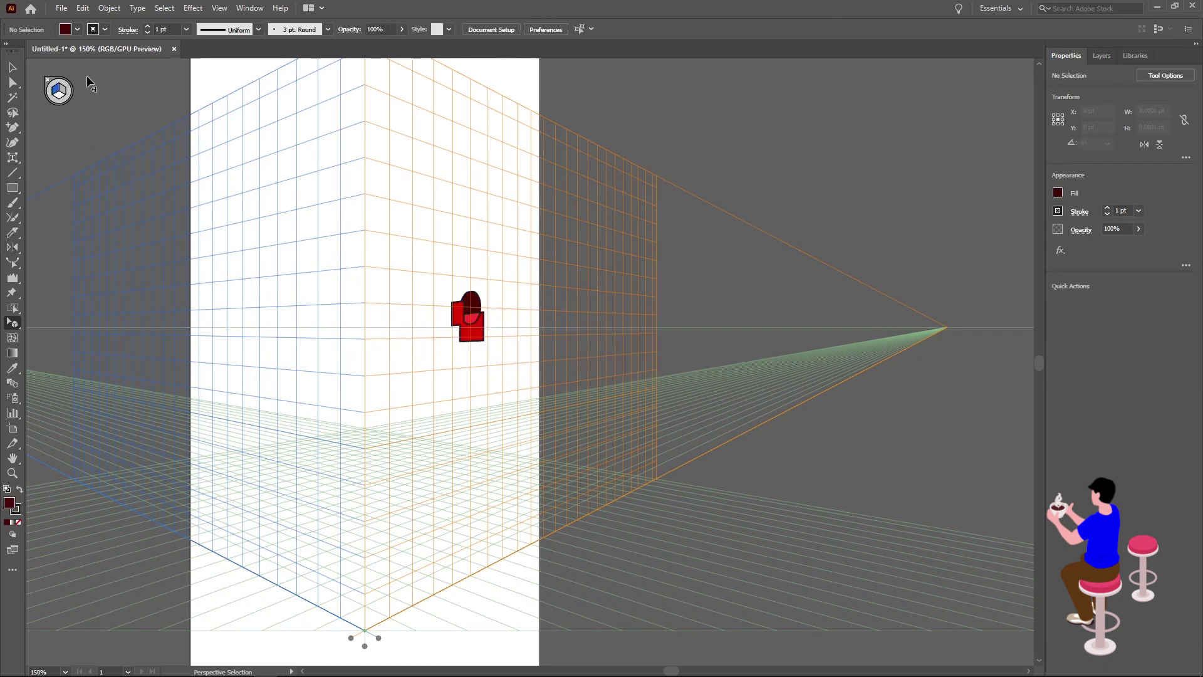
{"action": "left_click", "coordinate": [47, 79]}
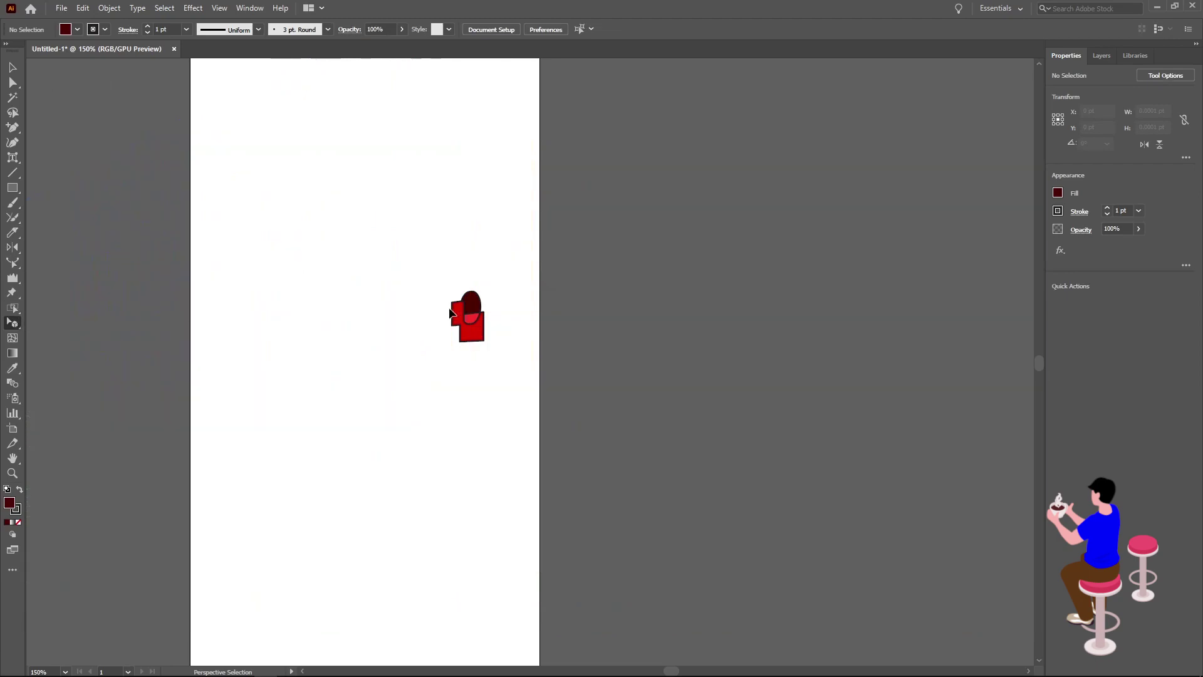
Delete the red perspective shapes and draw a new dark red circle
{"action": "left_click", "coordinate": [476, 323]}
{"action": "key", "text": "Delete"}
{"action": "left_click", "coordinate": [12, 339]}
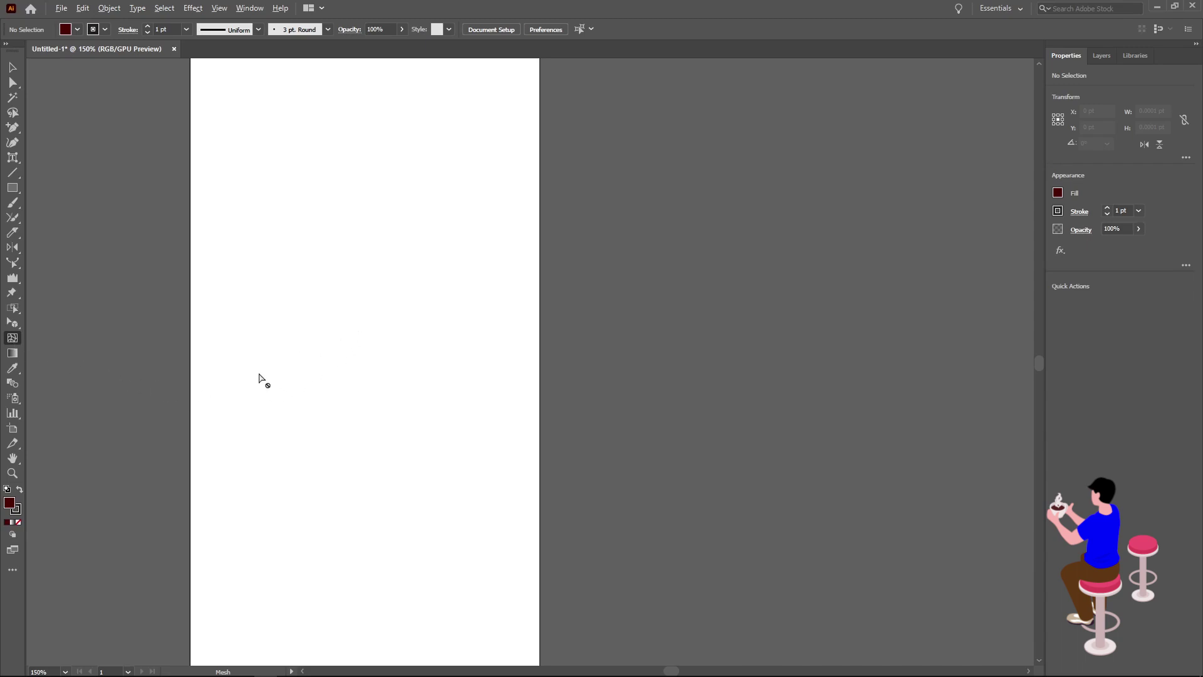
{"action": "scroll", "coordinate": [260, 377], "scroll_direction": "up", "scroll_amount": 1}
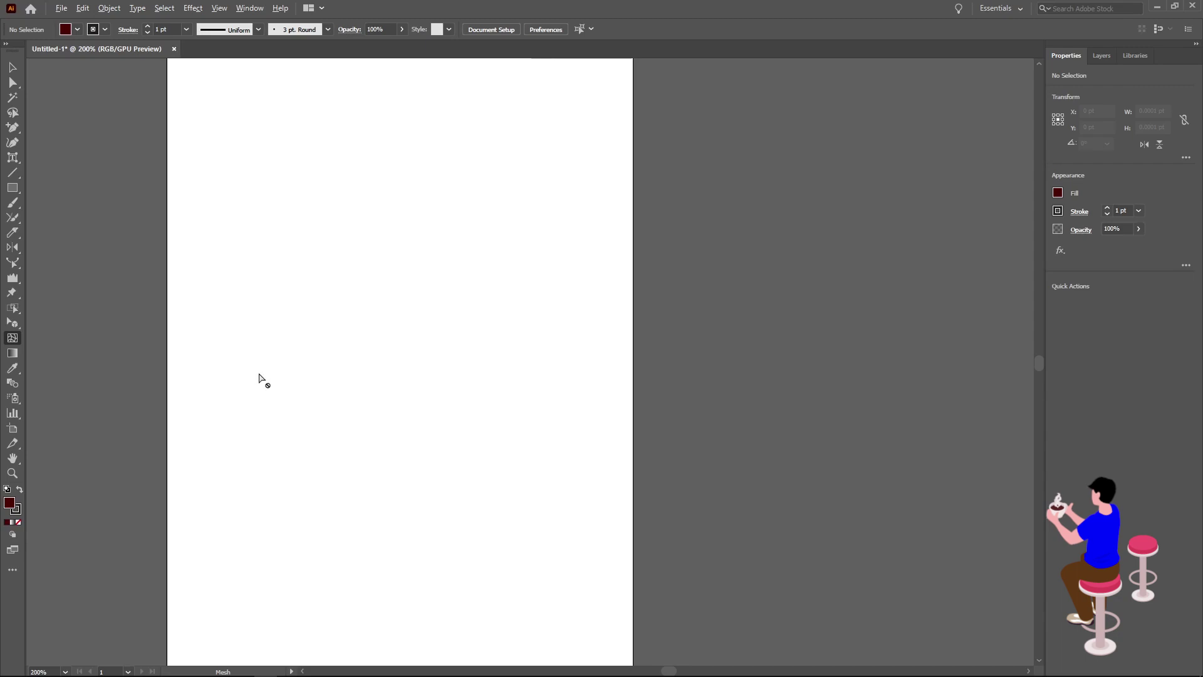
{"action": "scroll", "coordinate": [261, 377], "scroll_direction": "up", "scroll_amount": 1}
{"action": "scroll", "coordinate": [260, 377], "scroll_direction": "down", "scroll_amount": 1}
{"action": "scroll", "coordinate": [260, 377], "scroll_direction": "up", "scroll_amount": 1}
{"action": "scroll", "coordinate": [260, 377], "scroll_direction": "down", "scroll_amount": 1}
{"action": "scroll", "coordinate": [260, 376], "scroll_direction": "up", "scroll_amount": 1}
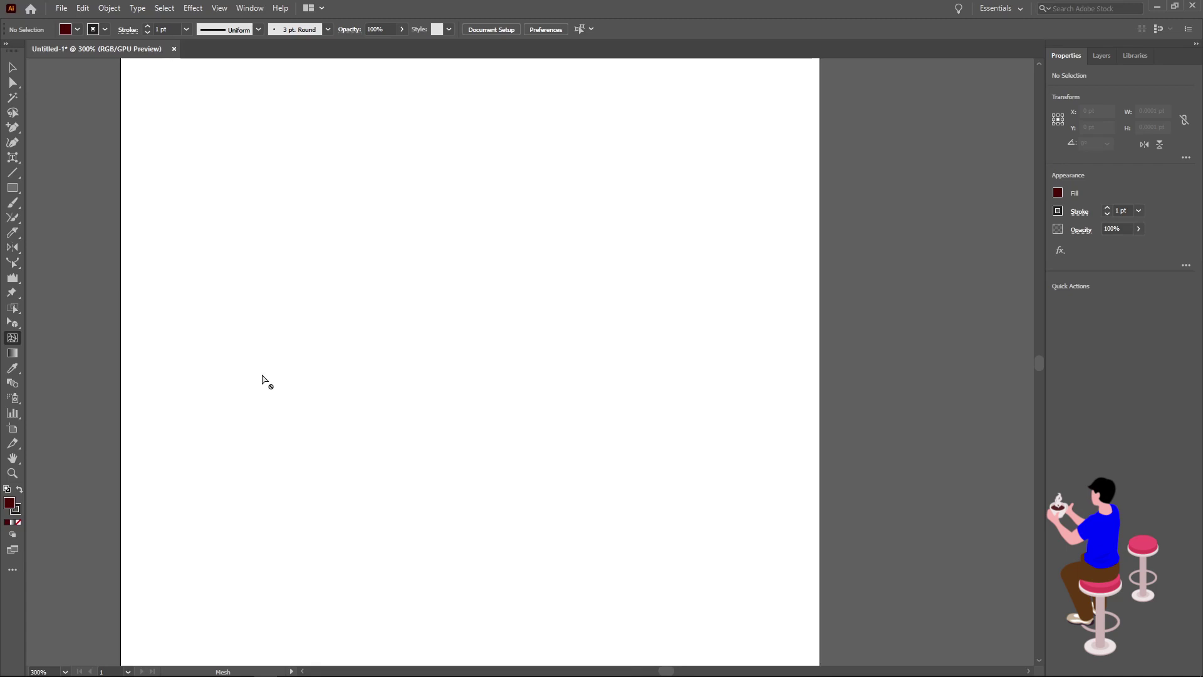
{"action": "left_click_drag", "start_coordinate": [12, 187], "coordinate": [50, 218]}
{"action": "left_click_drag", "start_coordinate": [314, 348], "coordinate": [481, 515]}
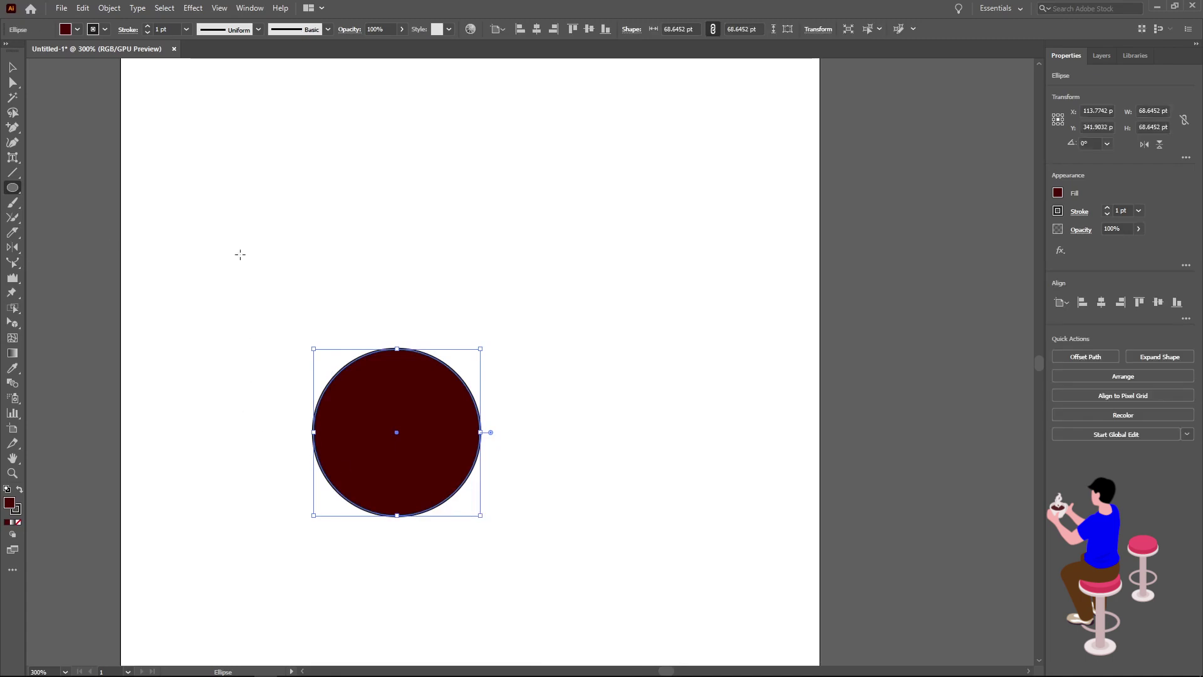
Add two mesh points to the circle and make the upper-left point white
{"action": "left_click", "coordinate": [13, 338]}
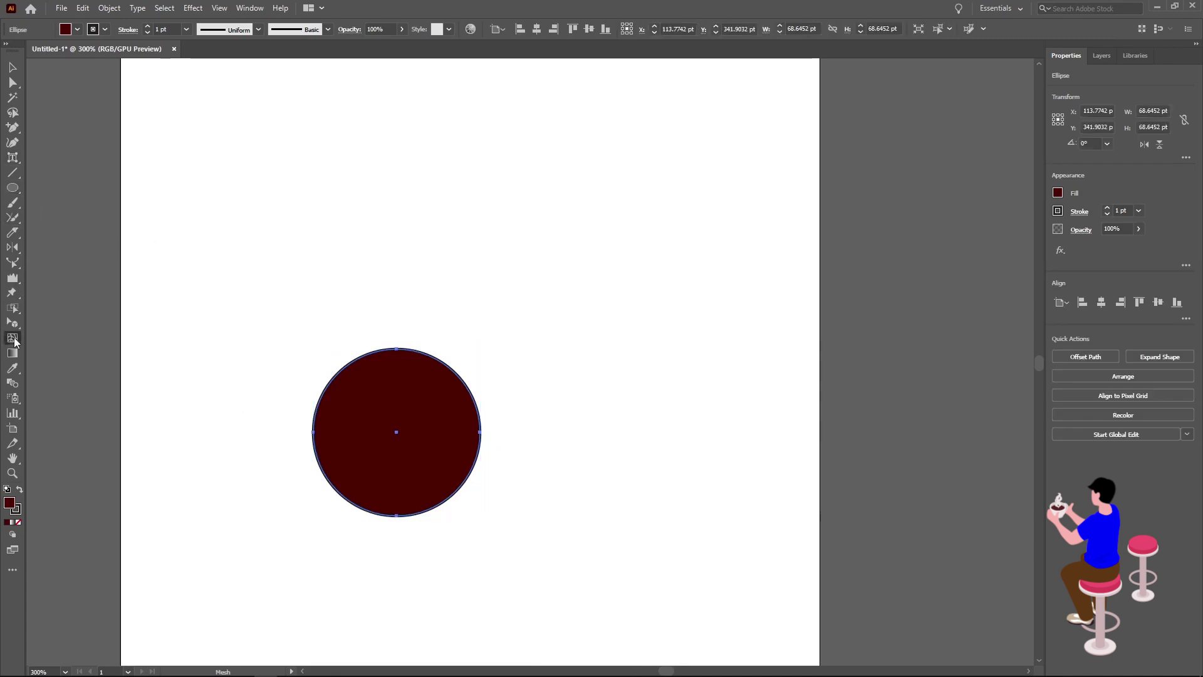
{"action": "left_click", "coordinate": [343, 398]}
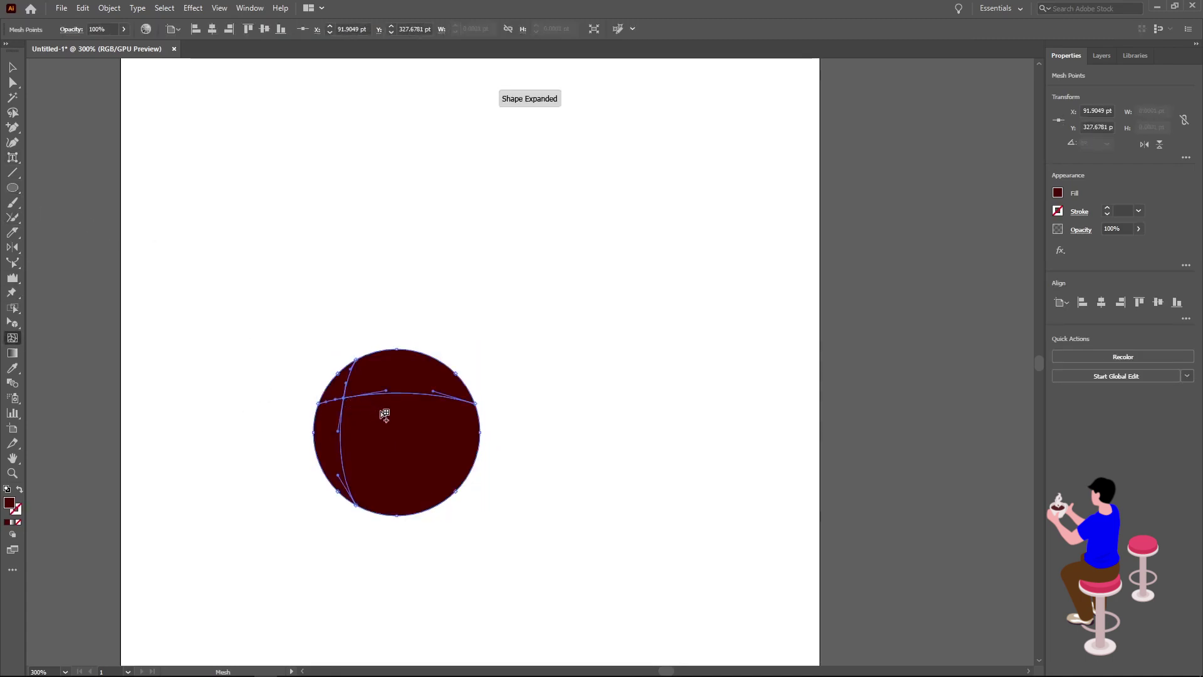
{"action": "left_click", "coordinate": [432, 469]}
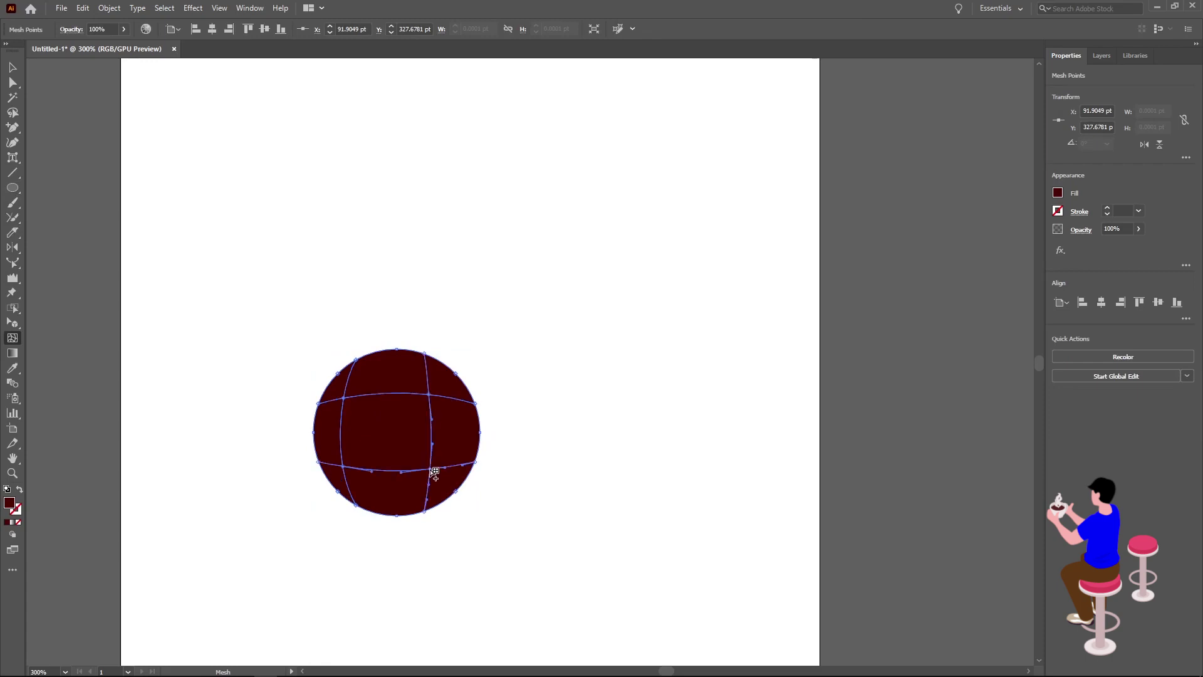
{"action": "left_click", "coordinate": [344, 403], "text": "ctrl"}
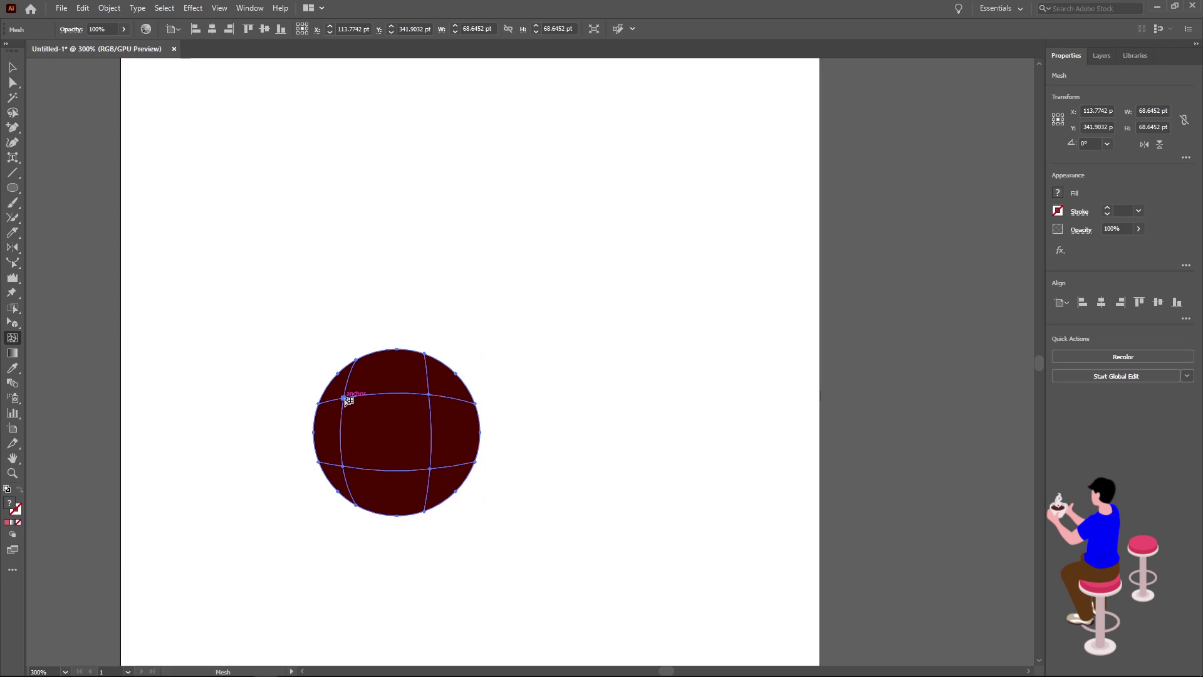
{"action": "left_click", "coordinate": [345, 398]}
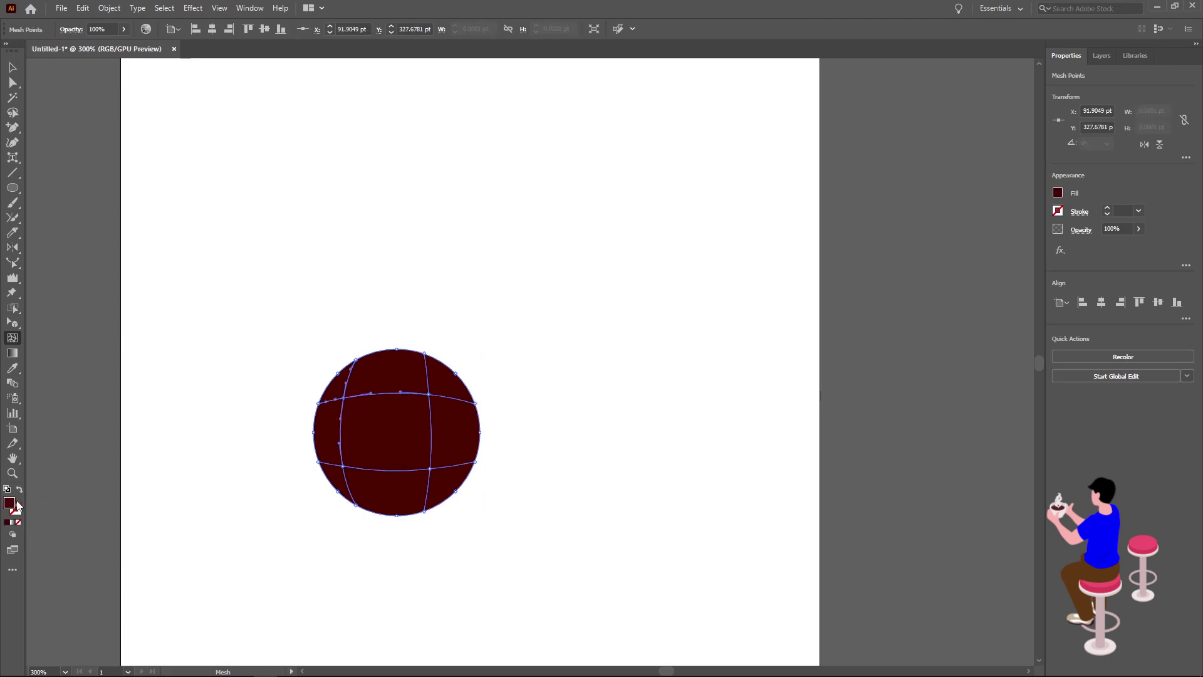
{"action": "double_click", "coordinate": [10, 504]}
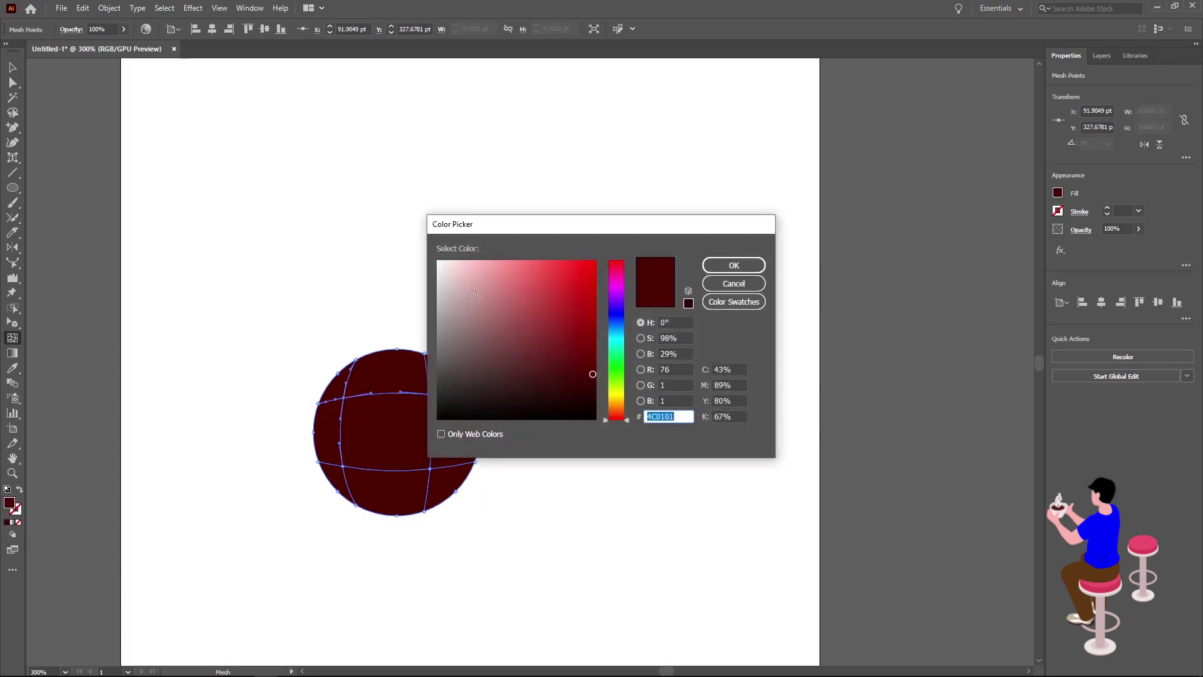
{"action": "left_click_drag", "start_coordinate": [472, 294], "coordinate": [448, 264]}
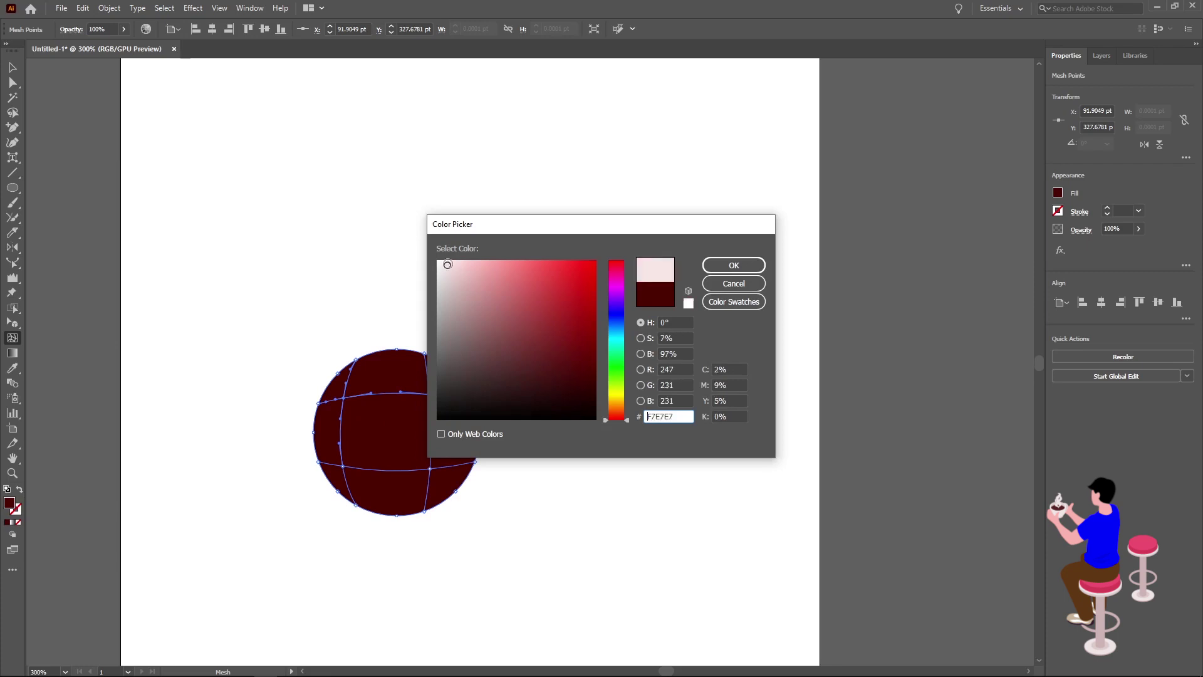
{"action": "left_click_drag", "start_coordinate": [447, 264], "coordinate": [437, 260]}
{"action": "left_click", "coordinate": [734, 265]}
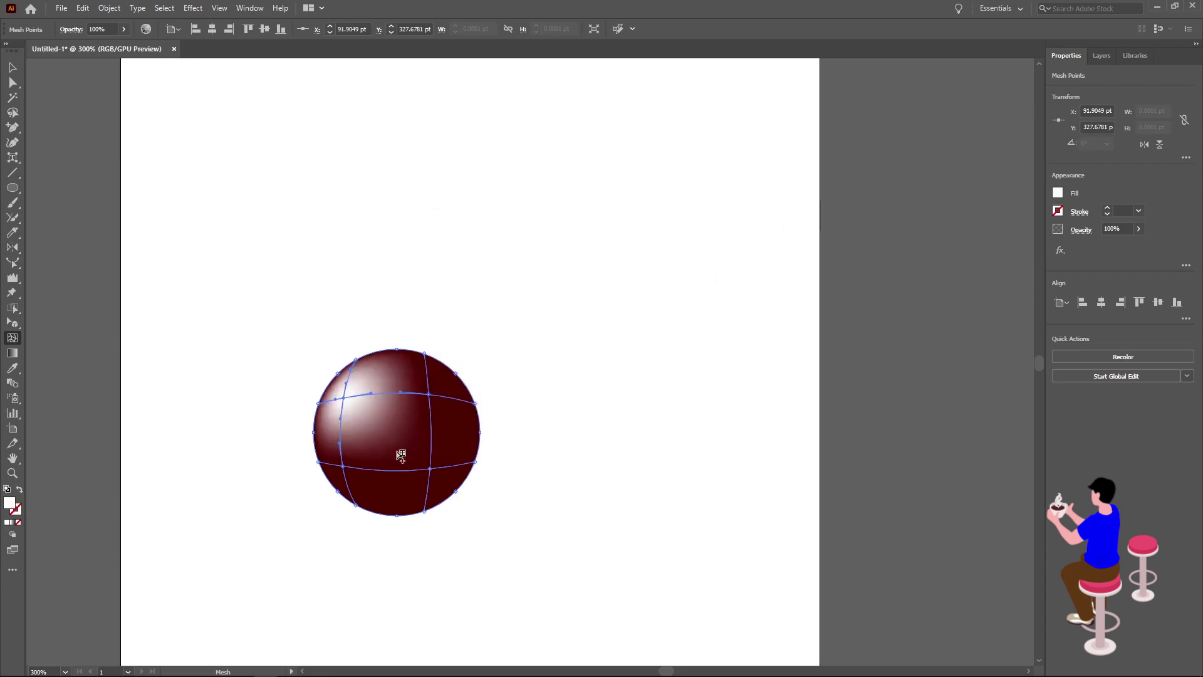
Give the lower mesh point a very dark red shadow colour
{"action": "left_click", "coordinate": [431, 469]}
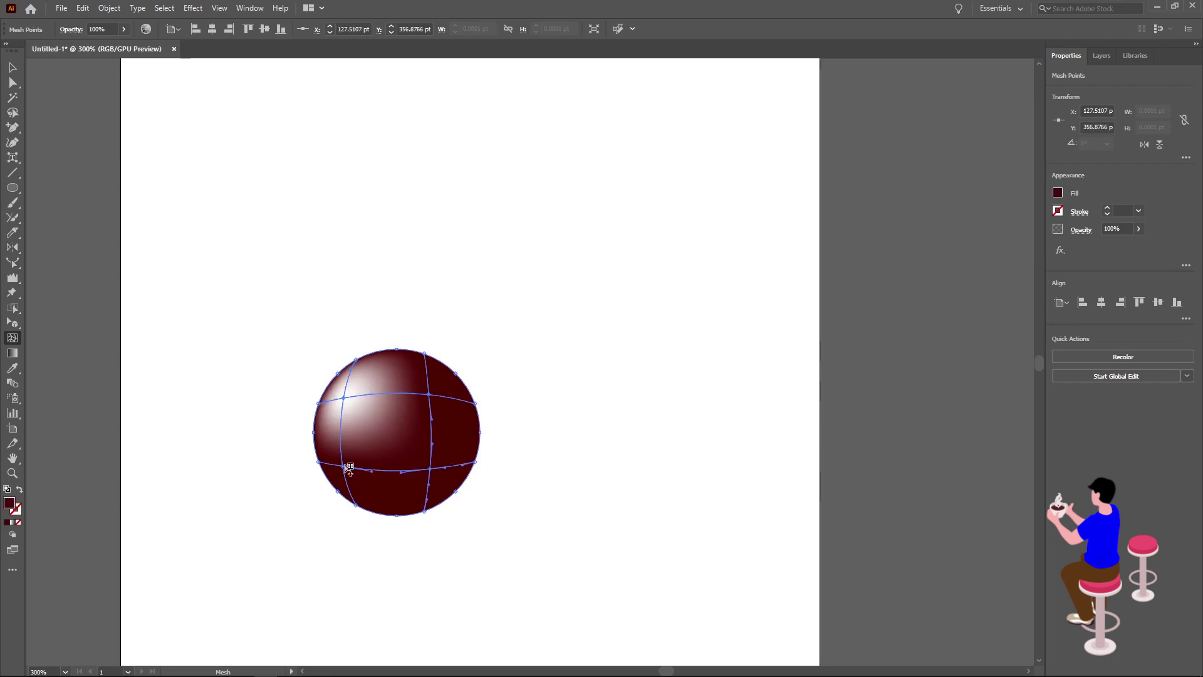
{"action": "double_click", "coordinate": [11, 504]}
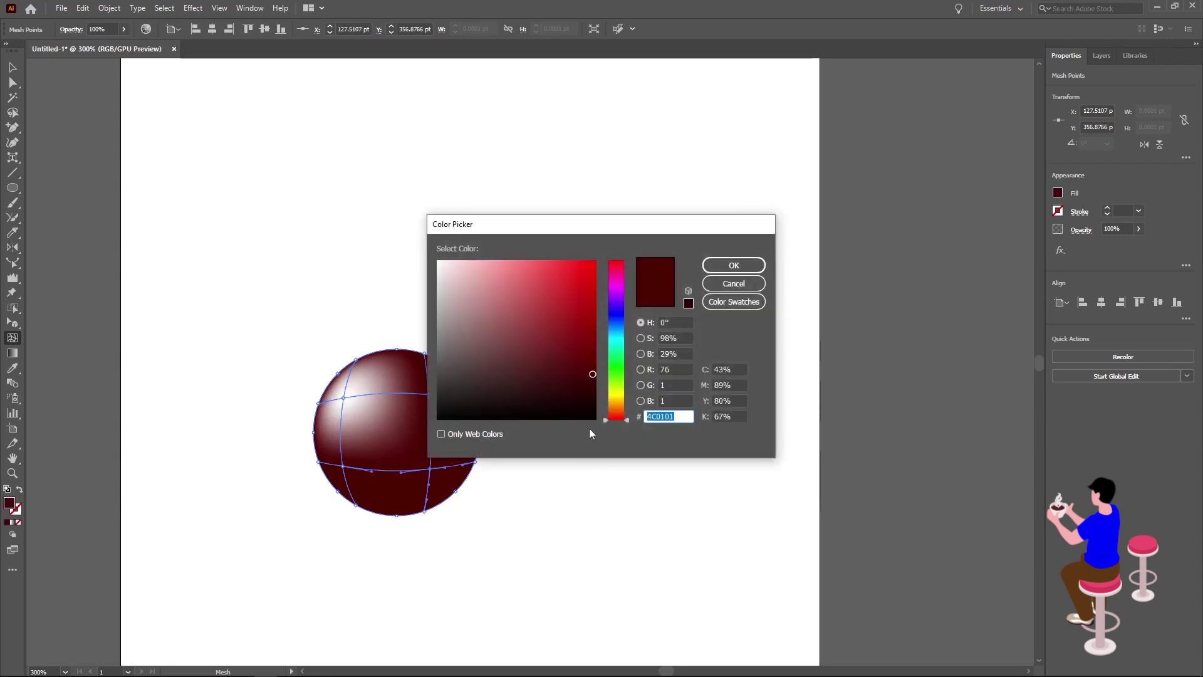
{"action": "left_click", "coordinate": [733, 266]}
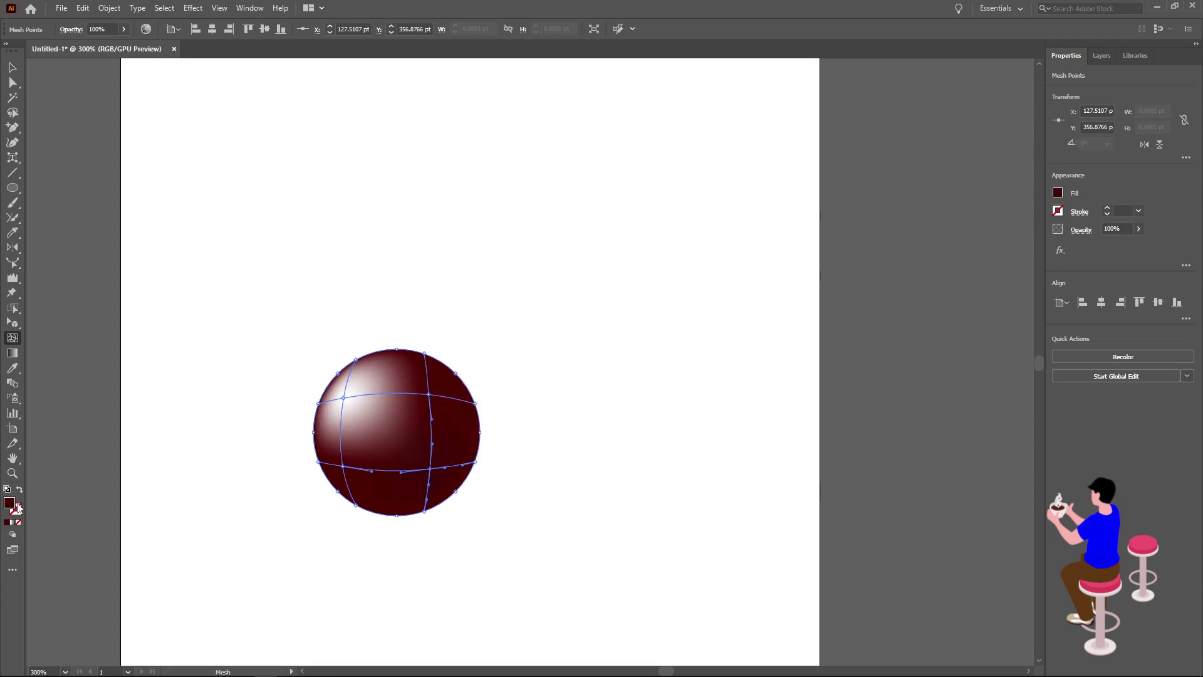
{"action": "double_click", "coordinate": [9, 504]}
{"action": "left_click", "coordinate": [582, 394]}
{"action": "left_click", "coordinate": [734, 266]}
Move the glossy mesh sphere up on the artboard, then delete it
{"action": "left_click", "coordinate": [13, 69]}
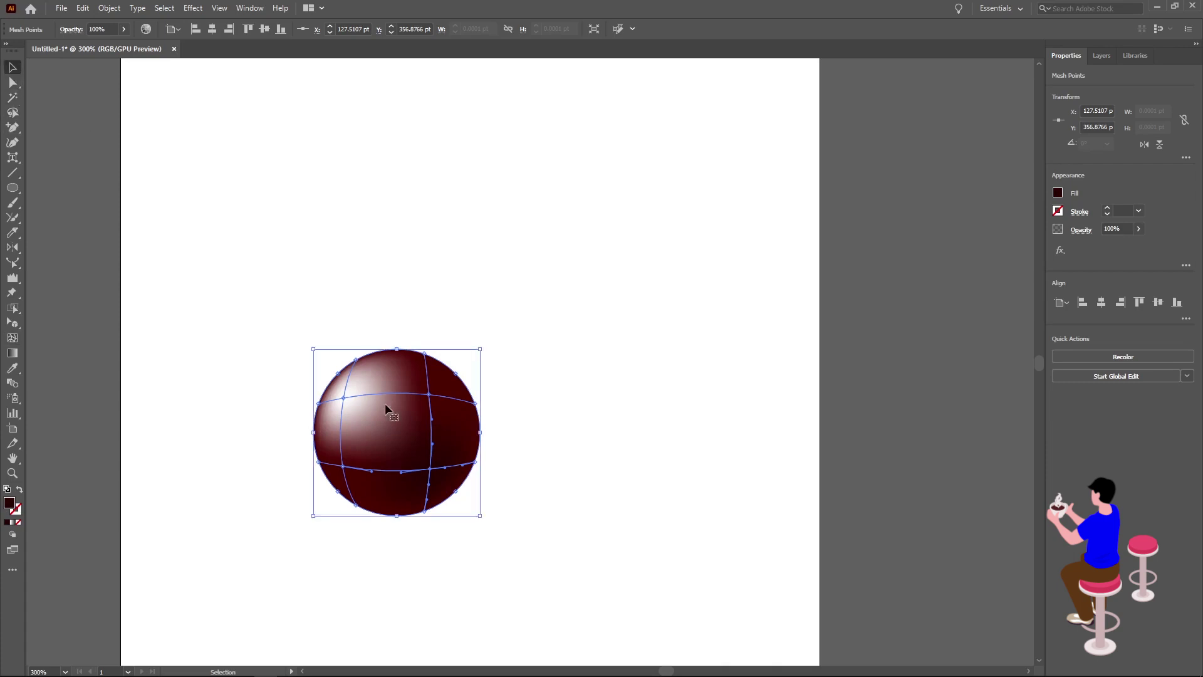
{"action": "left_click", "coordinate": [520, 428]}
{"action": "scroll", "coordinate": [611, 471], "scroll_direction": "up", "scroll_amount": 3}
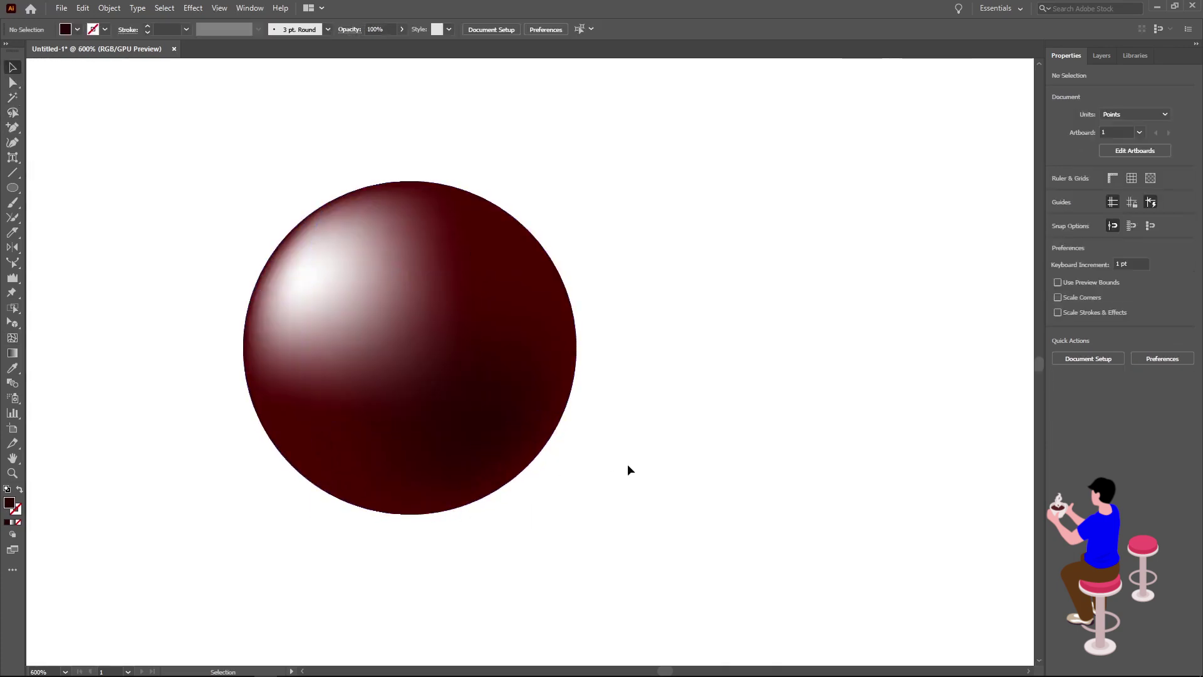
{"action": "scroll", "coordinate": [634, 468], "scroll_direction": "down", "scroll_amount": 5}
{"action": "scroll", "coordinate": [647, 442], "scroll_direction": "right", "scroll_amount": 5}
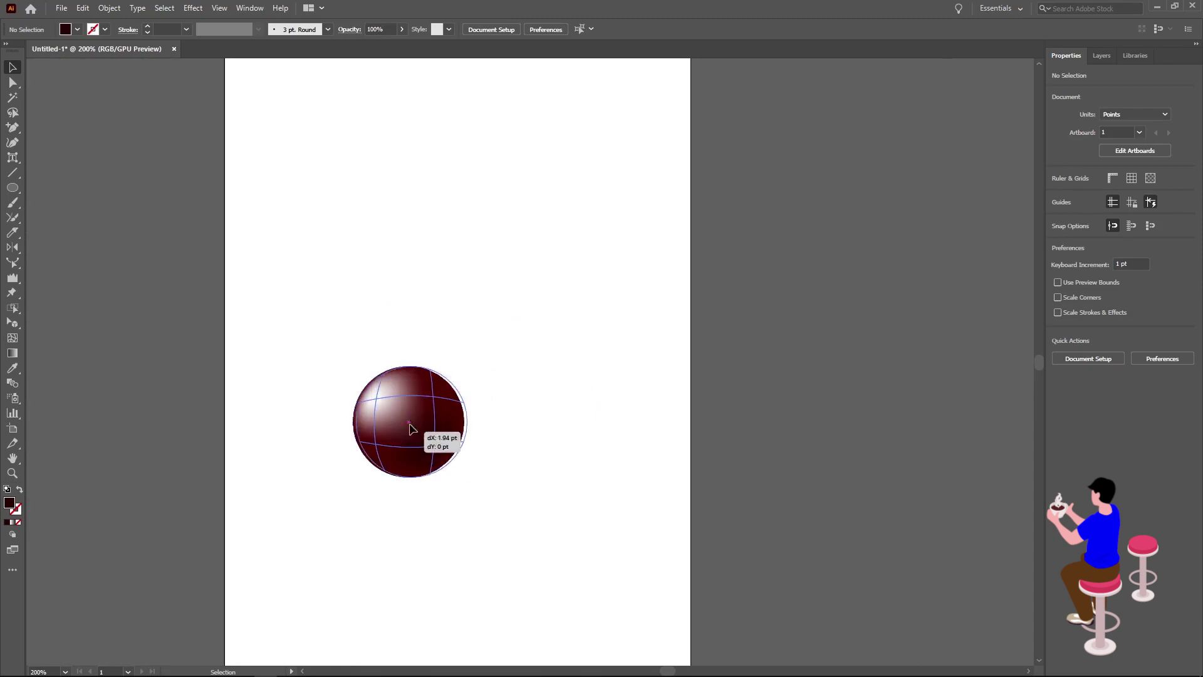
{"action": "left_click_drag", "start_coordinate": [397, 429], "coordinate": [423, 306]}
{"action": "left_click", "coordinate": [573, 329]}
{"action": "scroll", "coordinate": [549, 326], "scroll_direction": "up", "scroll_amount": 1}
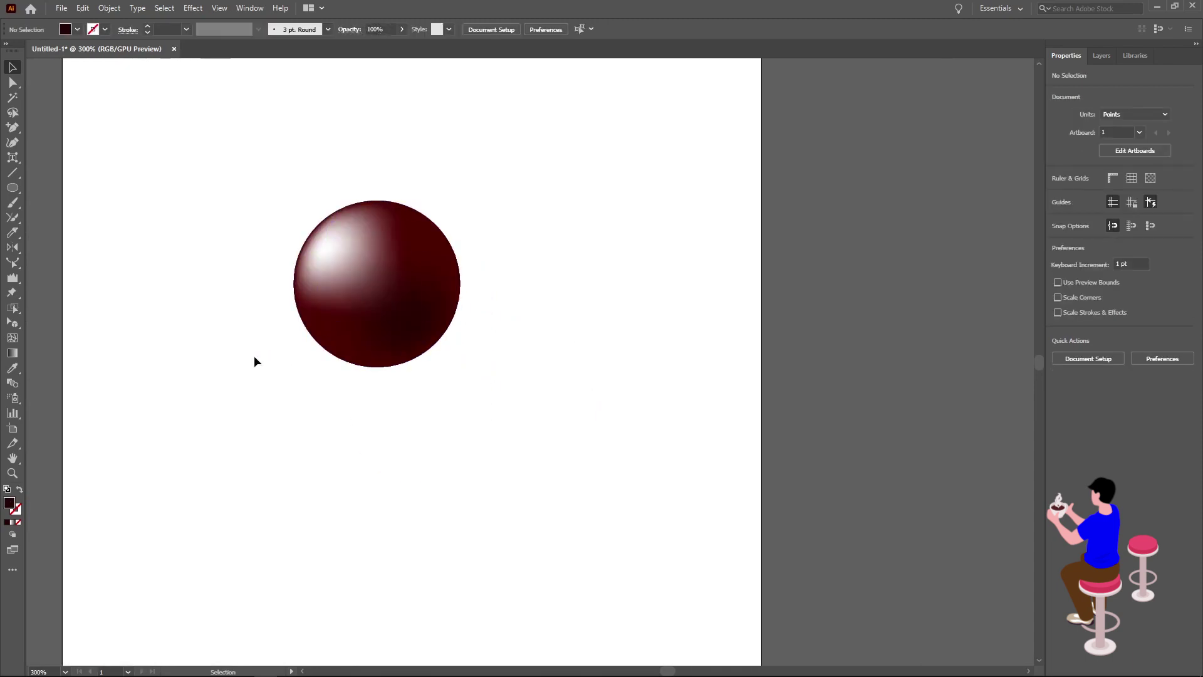
{"action": "left_click", "coordinate": [370, 300]}
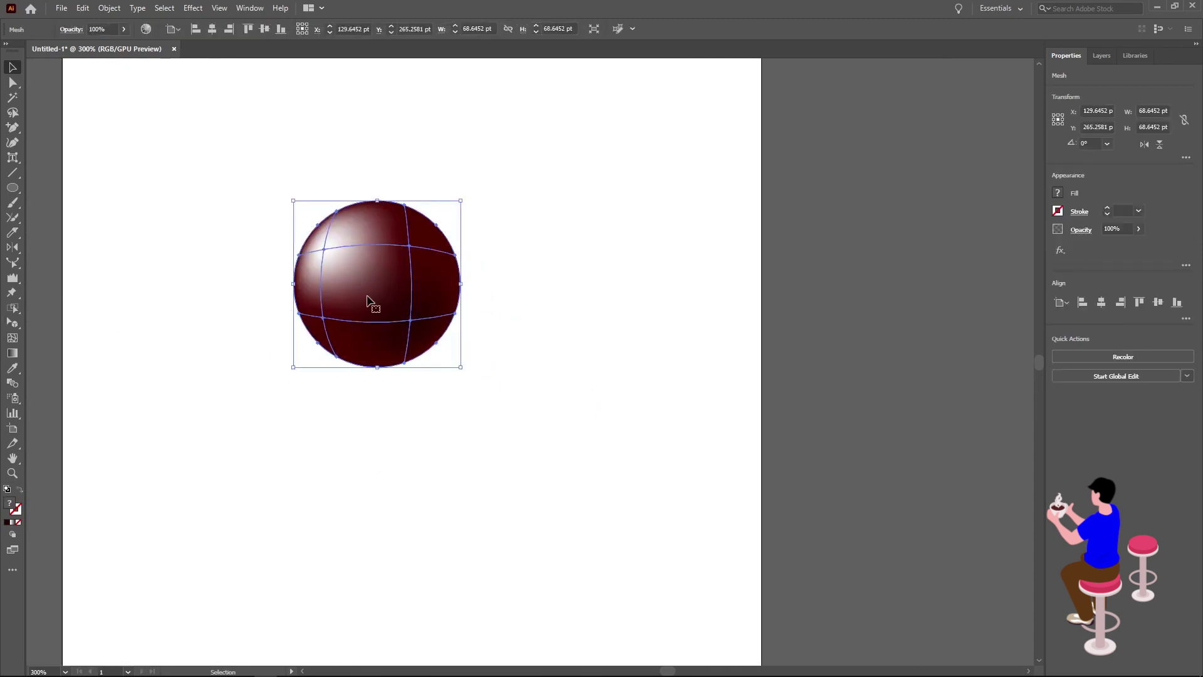
{"action": "key", "text": "Delete"}
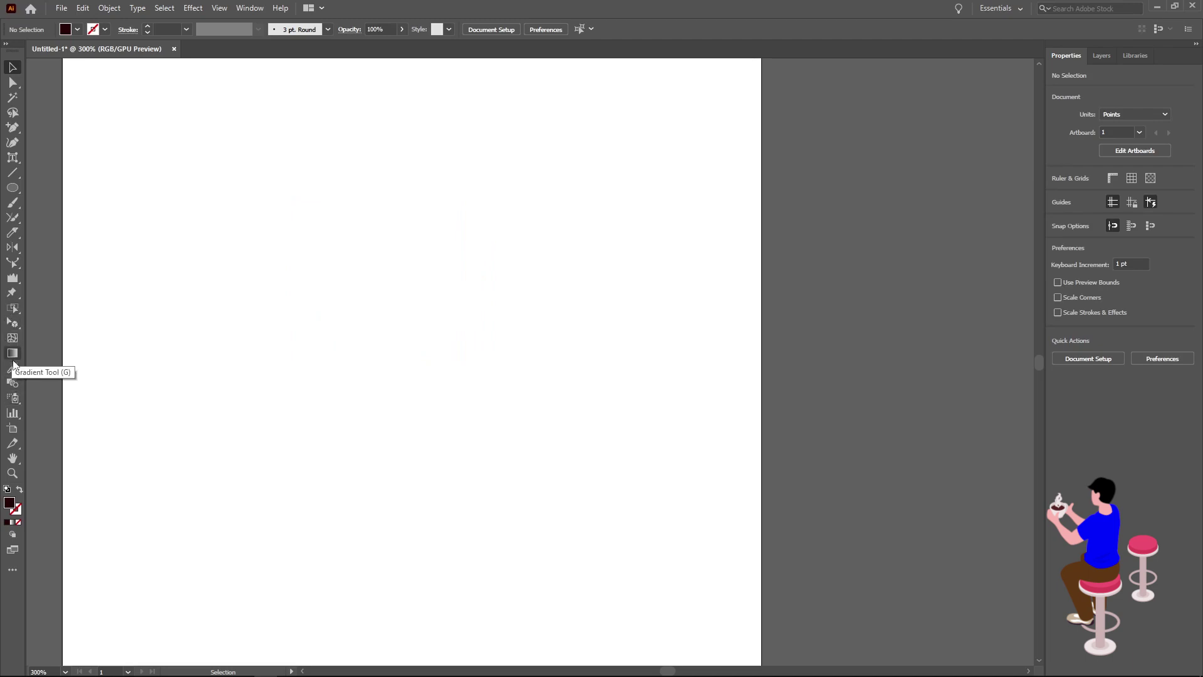
Draw a new circle on the artboard with the Ellipse Tool
{"action": "left_click", "coordinate": [13, 188]}
{"action": "left_click_drag", "start_coordinate": [337, 253], "coordinate": [527, 443]}
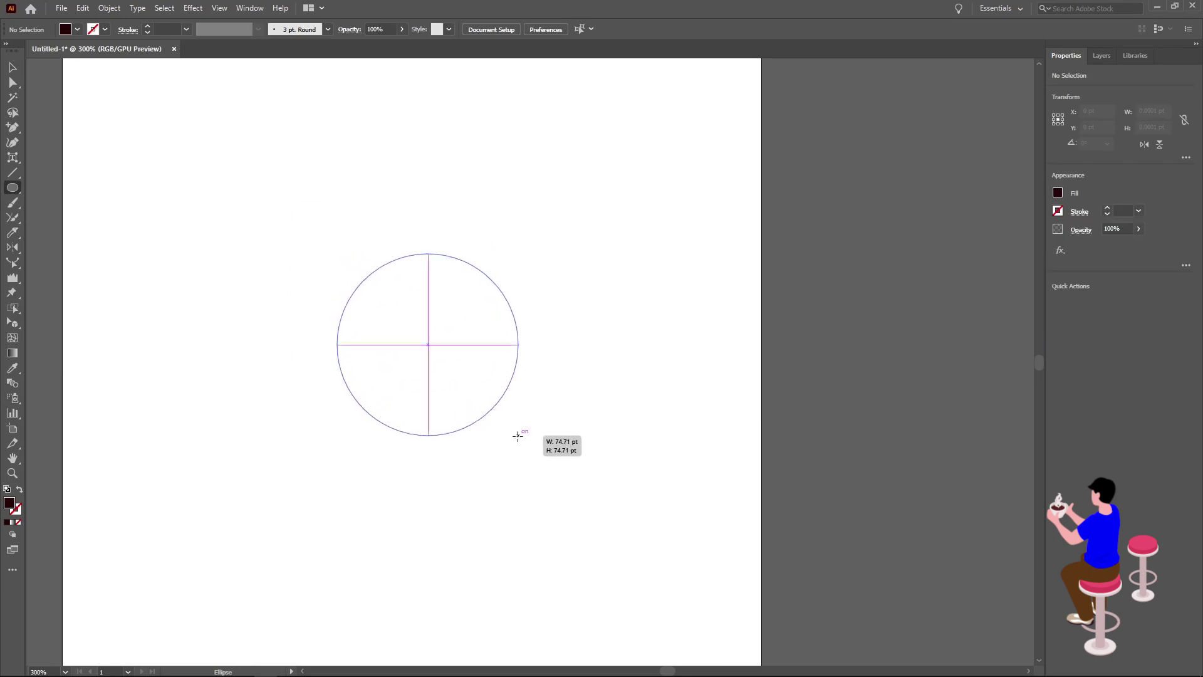
{"action": "scroll", "coordinate": [370, 355], "scroll_direction": "up", "scroll_amount": 1}
{"action": "scroll", "coordinate": [281, 340], "scroll_direction": "down", "scroll_amount": 1}
{"action": "scroll", "coordinate": [281, 340], "scroll_direction": "down", "scroll_amount": 1}
{"action": "scroll", "coordinate": [251, 351], "scroll_direction": "up", "scroll_amount": 1}
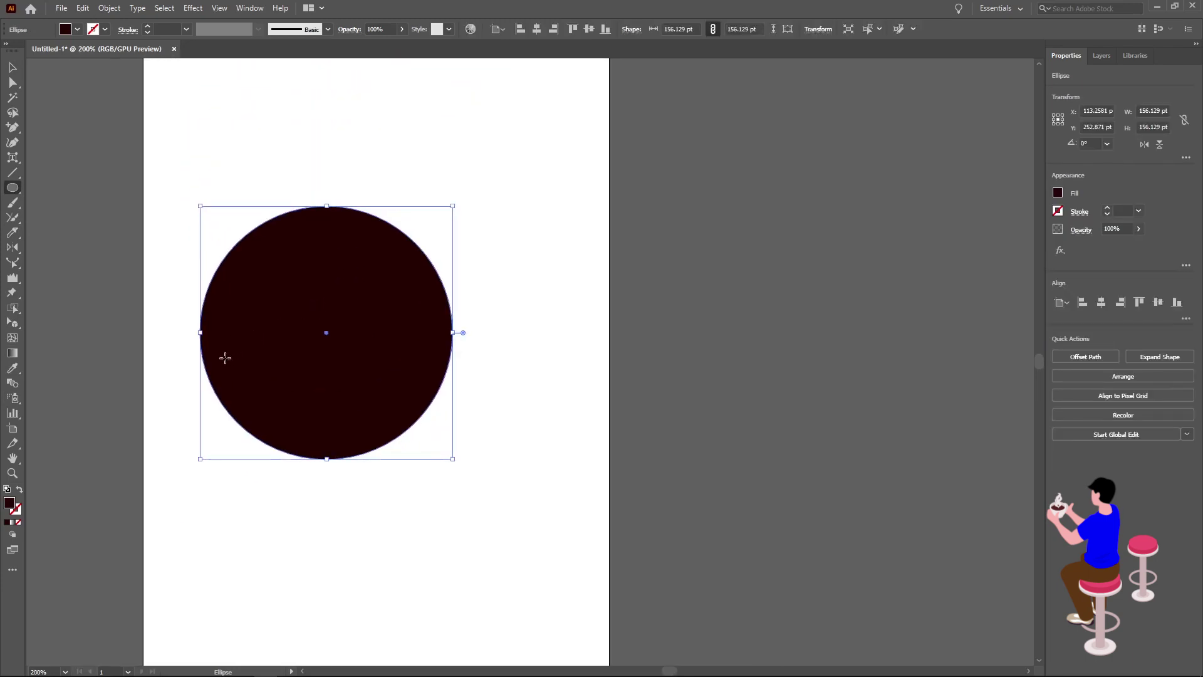
Apply a linear gradient to the circle and stretch it across the circle's width
{"action": "left_click", "coordinate": [12, 353]}
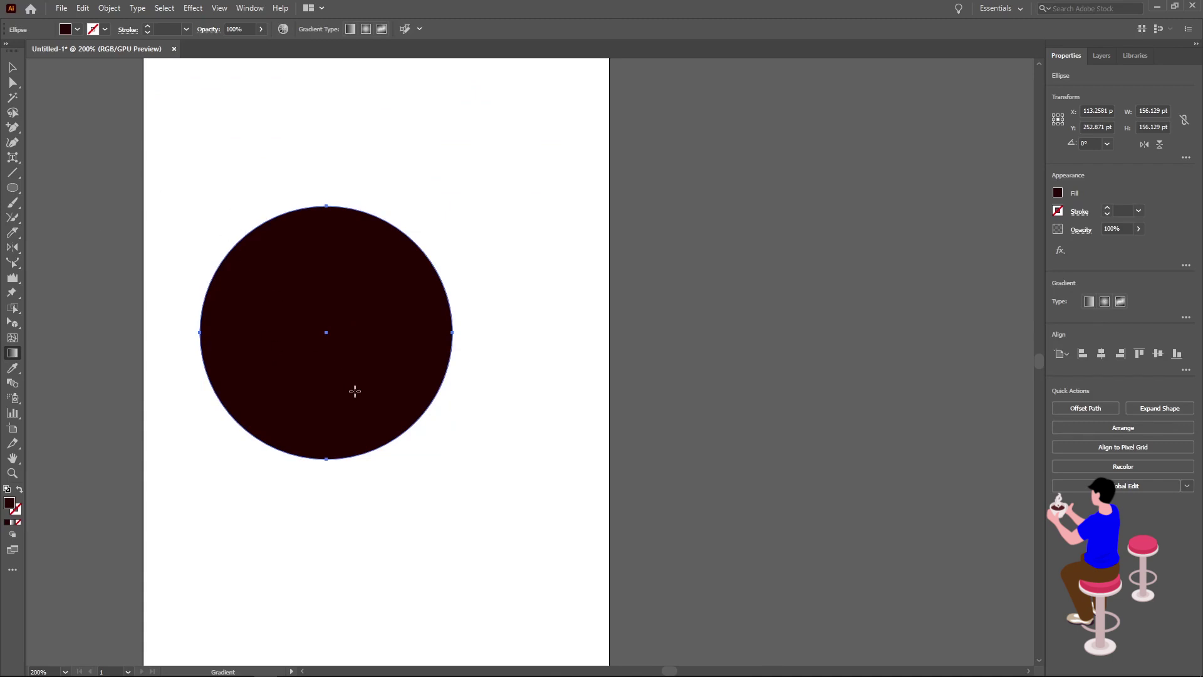
{"action": "left_click", "coordinate": [310, 348]}
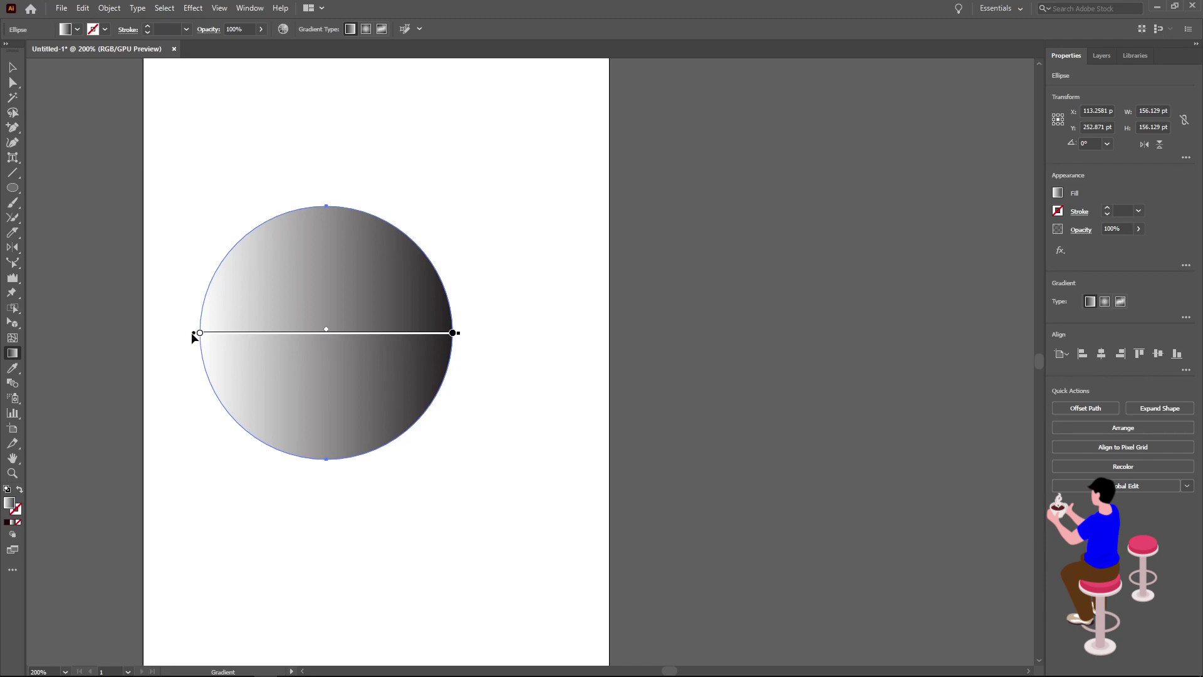
{"action": "left_click_drag", "start_coordinate": [192, 334], "coordinate": [107, 334]}
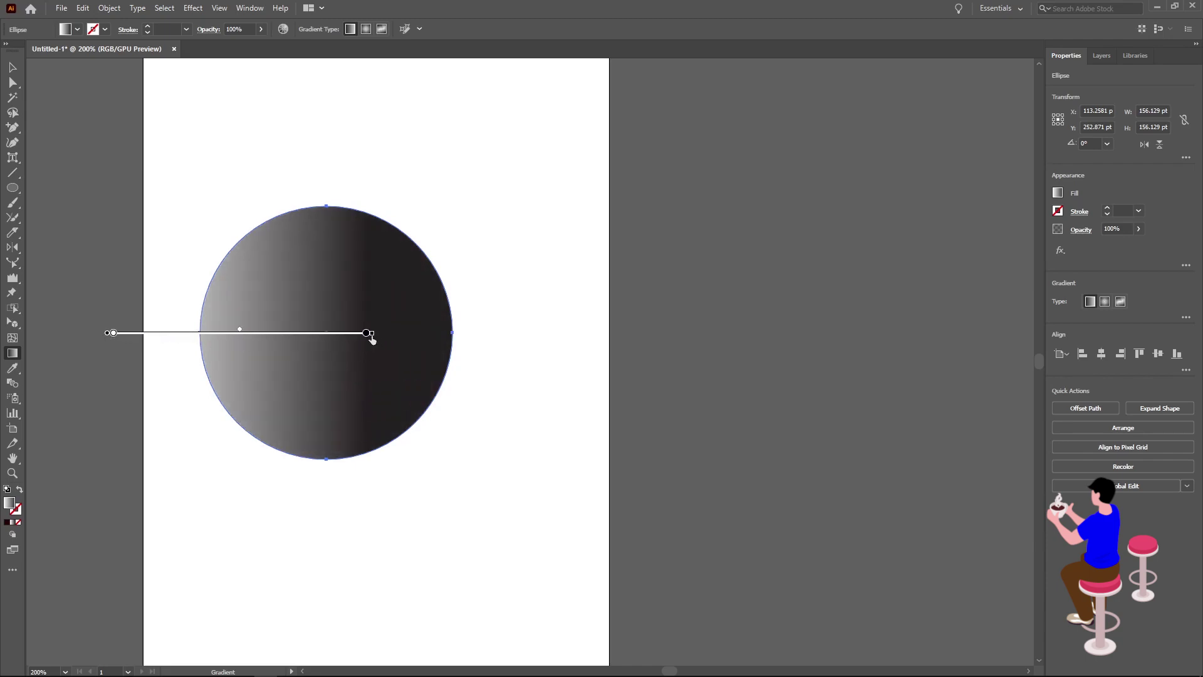
{"action": "left_click_drag", "start_coordinate": [368, 334], "coordinate": [460, 334]}
Set the gradient stops to dark green left and bright green right, midpoint shifted right
{"action": "double_click", "coordinate": [457, 333]}
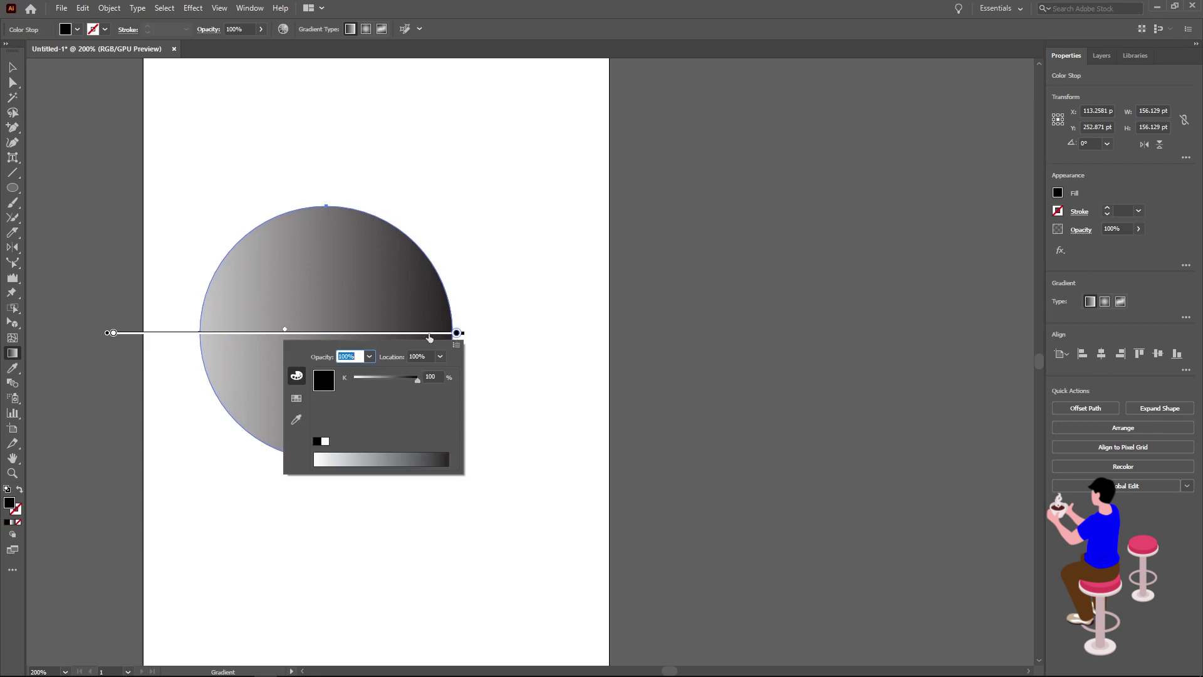
{"action": "left_click", "coordinate": [296, 398]}
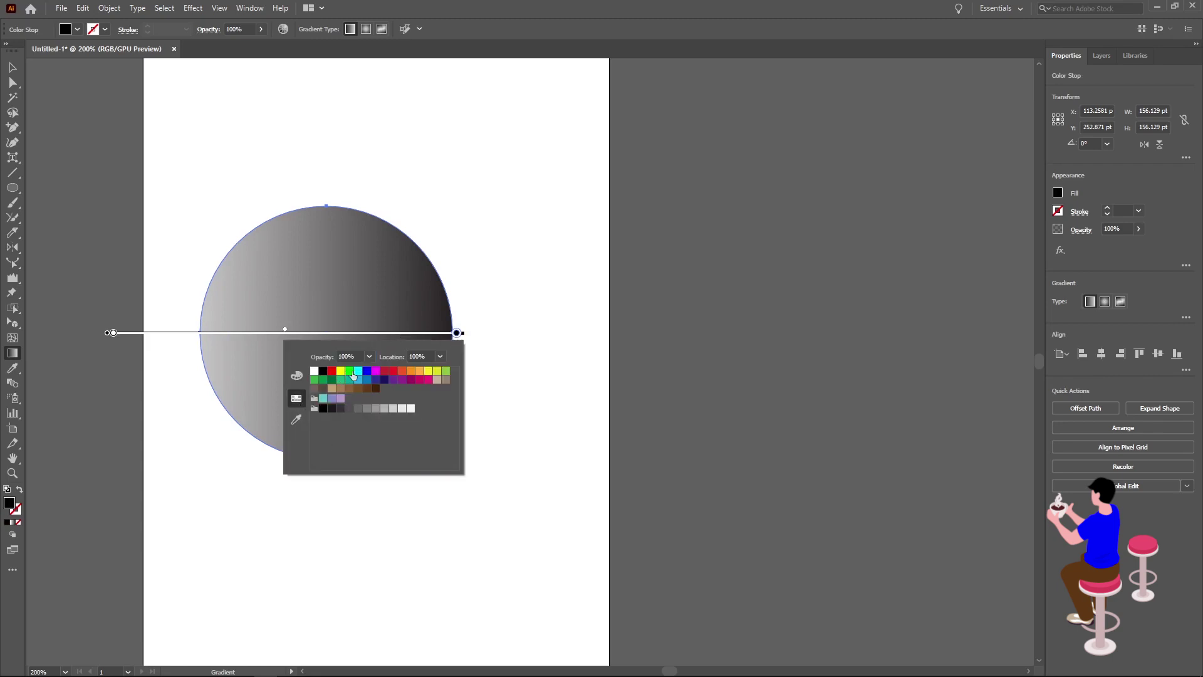
{"action": "left_click", "coordinate": [348, 372]}
{"action": "double_click", "coordinate": [113, 333]}
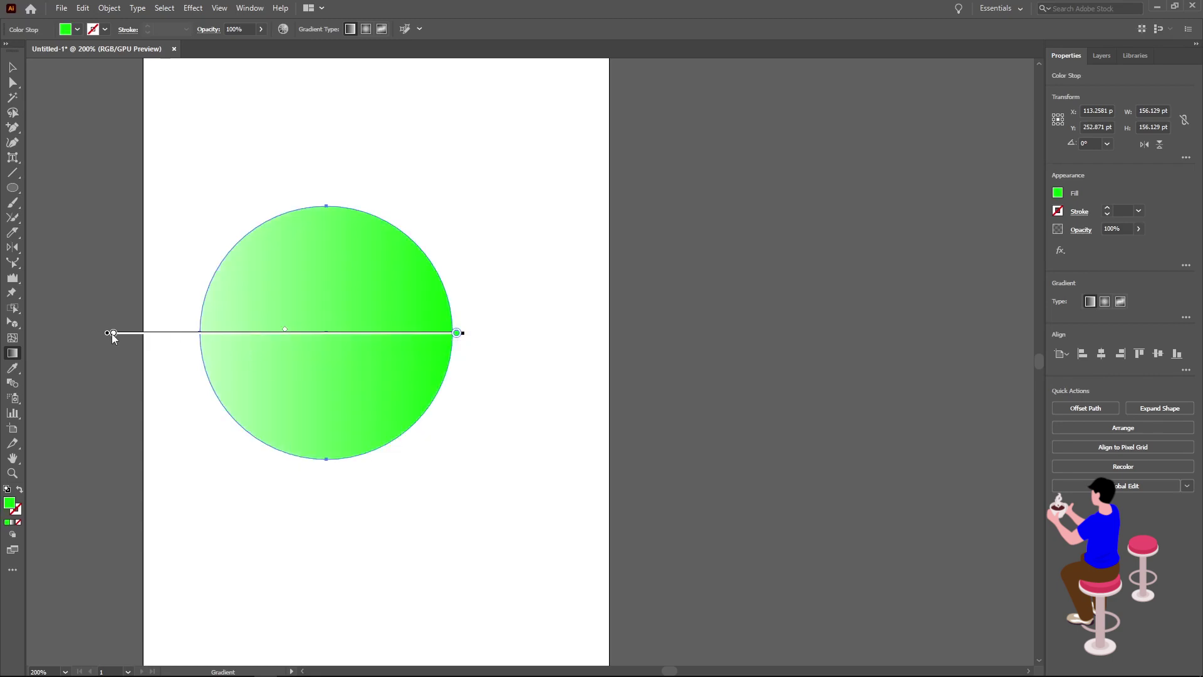
{"action": "double_click", "coordinate": [113, 334]}
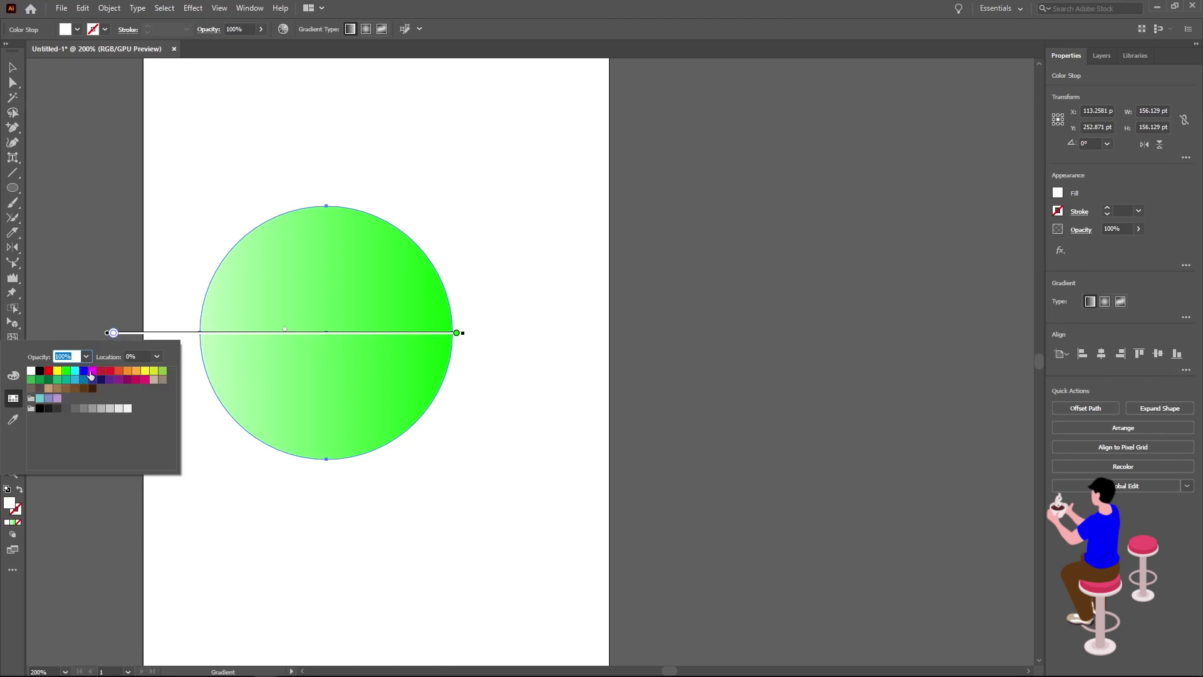
{"action": "left_click", "coordinate": [48, 379]}
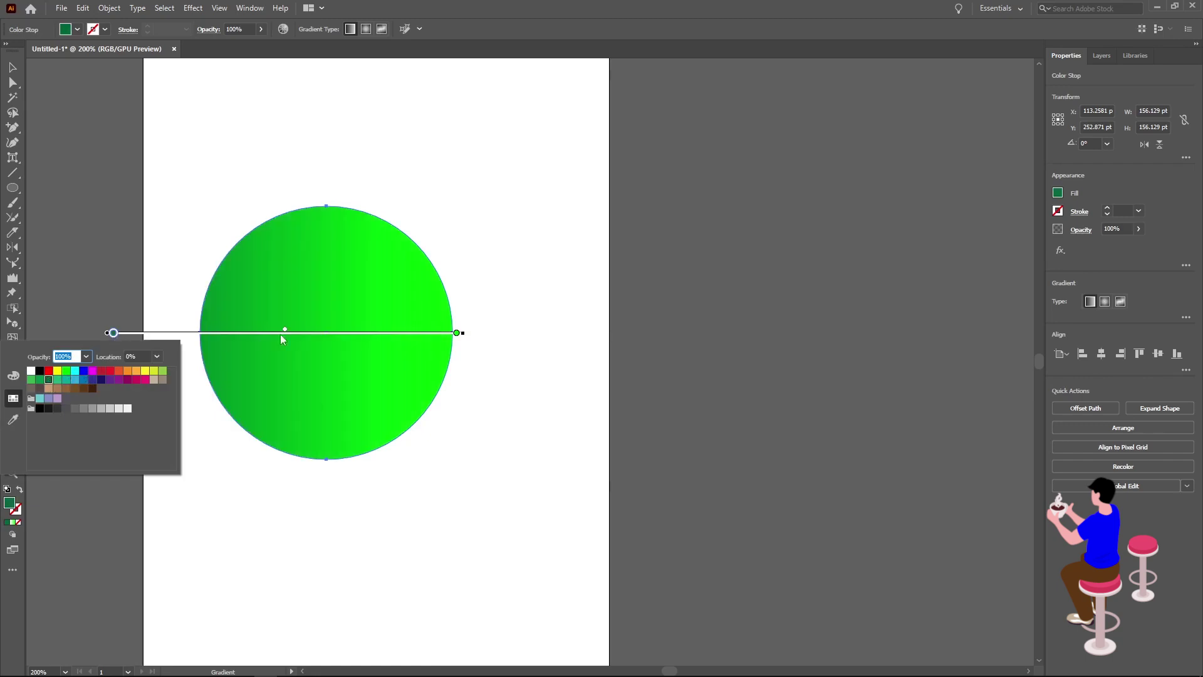
{"action": "key", "text": "Escape"}
{"action": "mouse_move", "coordinate": [286, 329]}
{"action": "left_mouse_down"}
{"action": "mouse_move", "coordinate": [405, 331]}
{"action": "mouse_move", "coordinate": [228, 333]}
{"action": "mouse_move", "coordinate": [380, 333]}
{"action": "left_mouse_up"}
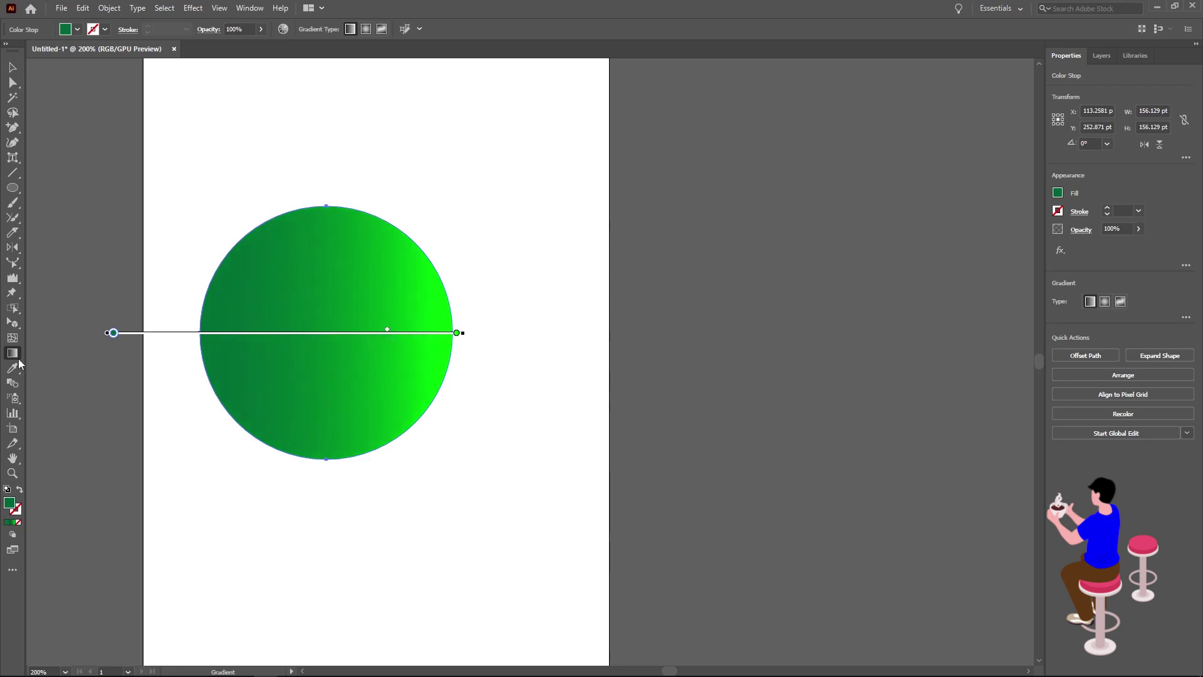
Move the green gradient circle to the top of the artboard
{"action": "left_click", "coordinate": [12, 67]}
{"action": "left_click", "coordinate": [161, 338]}
{"action": "left_click_drag", "start_coordinate": [362, 338], "coordinate": [367, 184]}
{"action": "left_click", "coordinate": [220, 332]}
{"action": "left_click", "coordinate": [314, 225]}
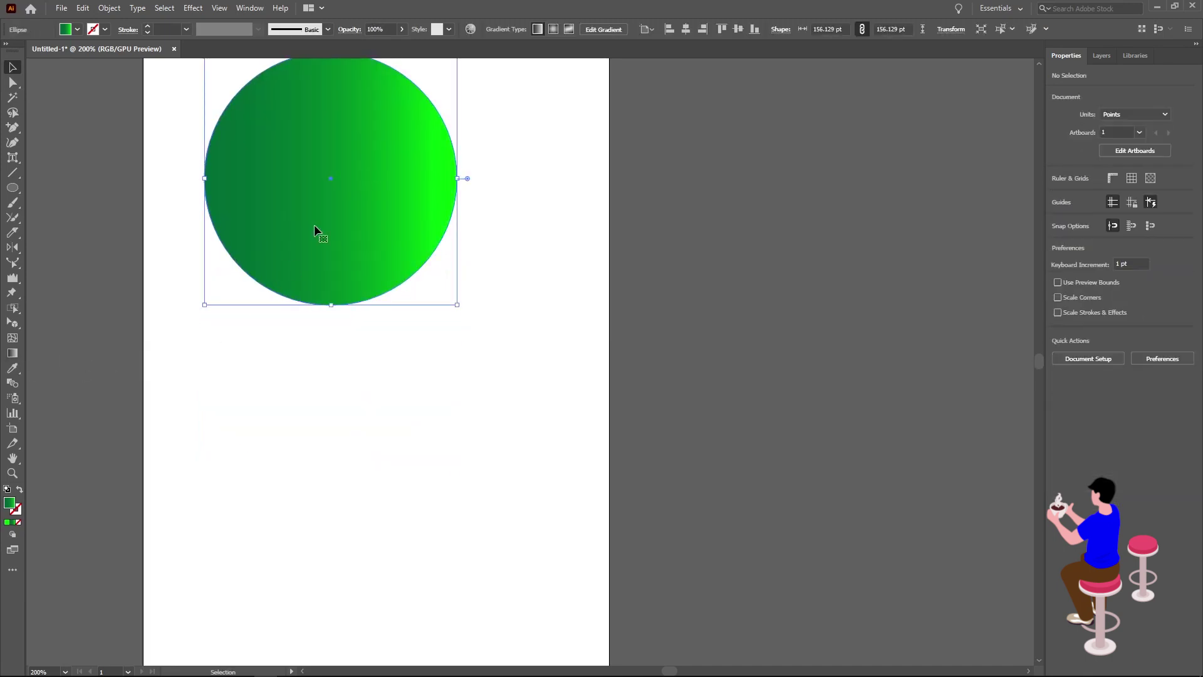
Delete the green circle and draw new gradient-filled rectangles
{"action": "key", "text": "Delete"}
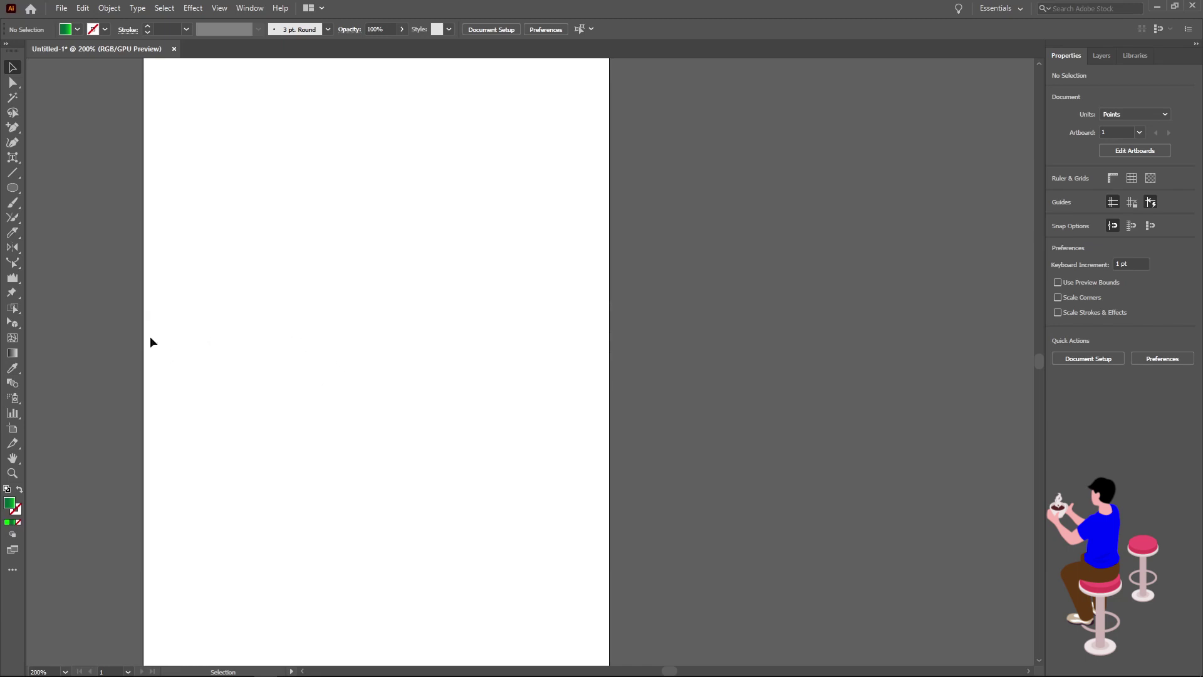
{"action": "right_click", "coordinate": [15, 191]}
{"action": "left_click", "coordinate": [69, 185]}
{"action": "left_click_drag", "start_coordinate": [175, 183], "coordinate": [264, 364]}
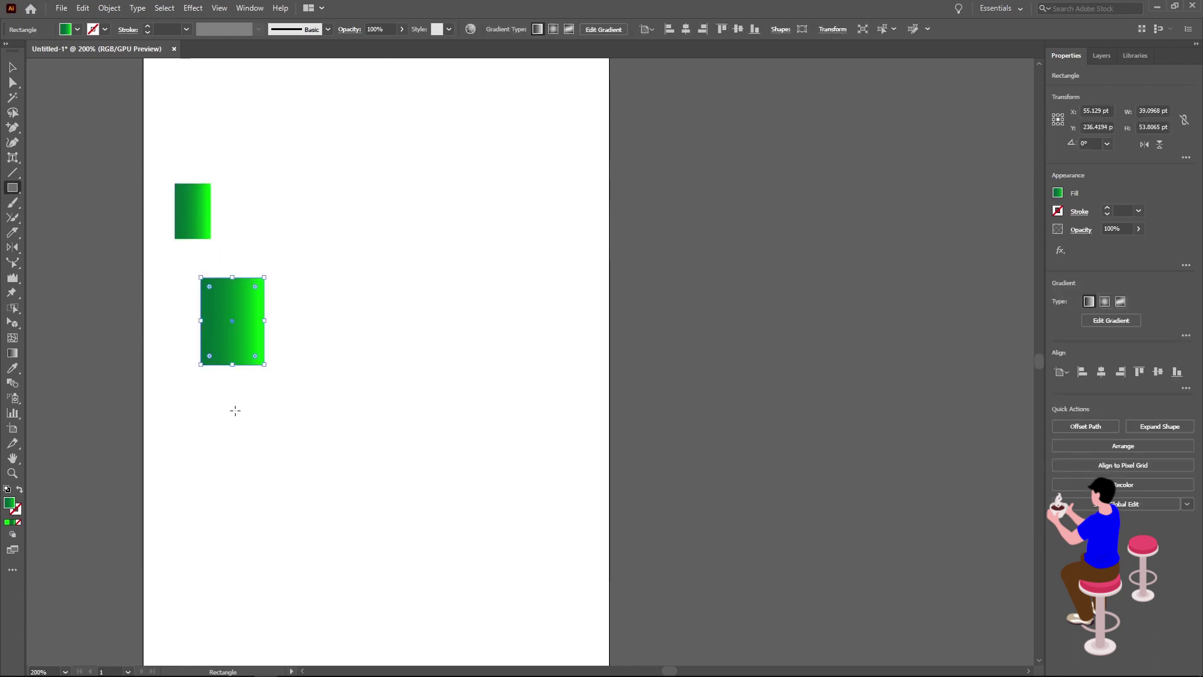
{"action": "left_click_drag", "start_coordinate": [235, 411], "coordinate": [272, 471]}
Change the bottom rectangle's fill to solid red
{"action": "left_click", "coordinate": [77, 29]}
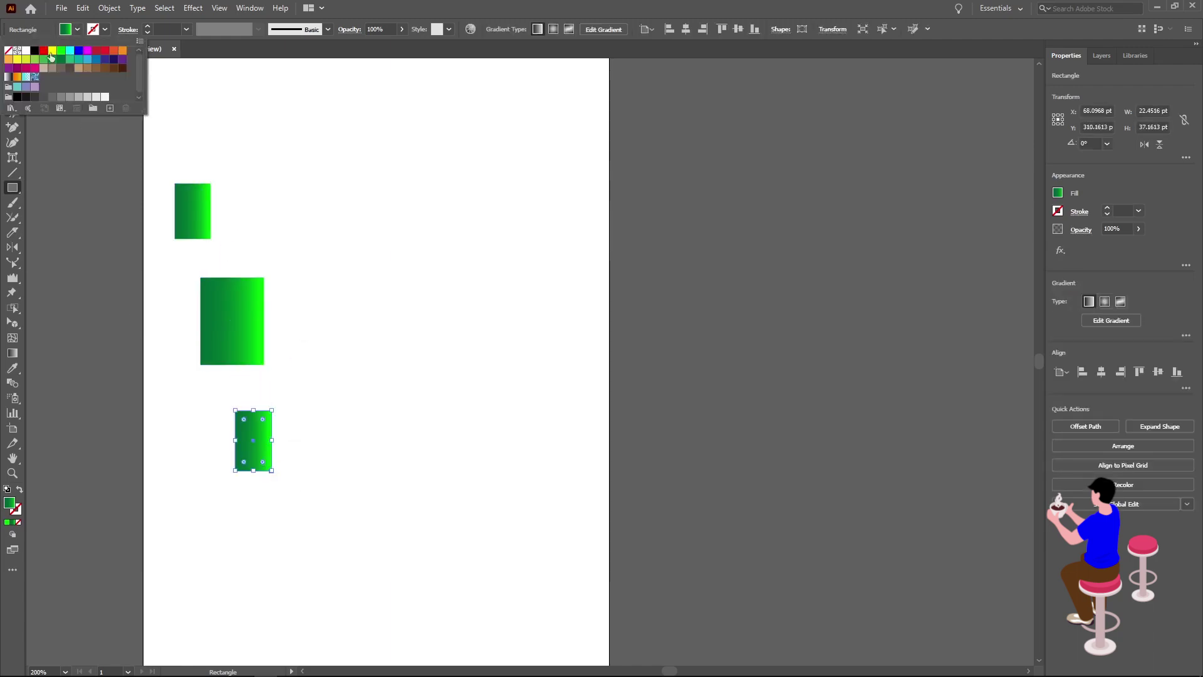
{"action": "left_click", "coordinate": [44, 50]}
{"action": "left_click", "coordinate": [232, 294]}
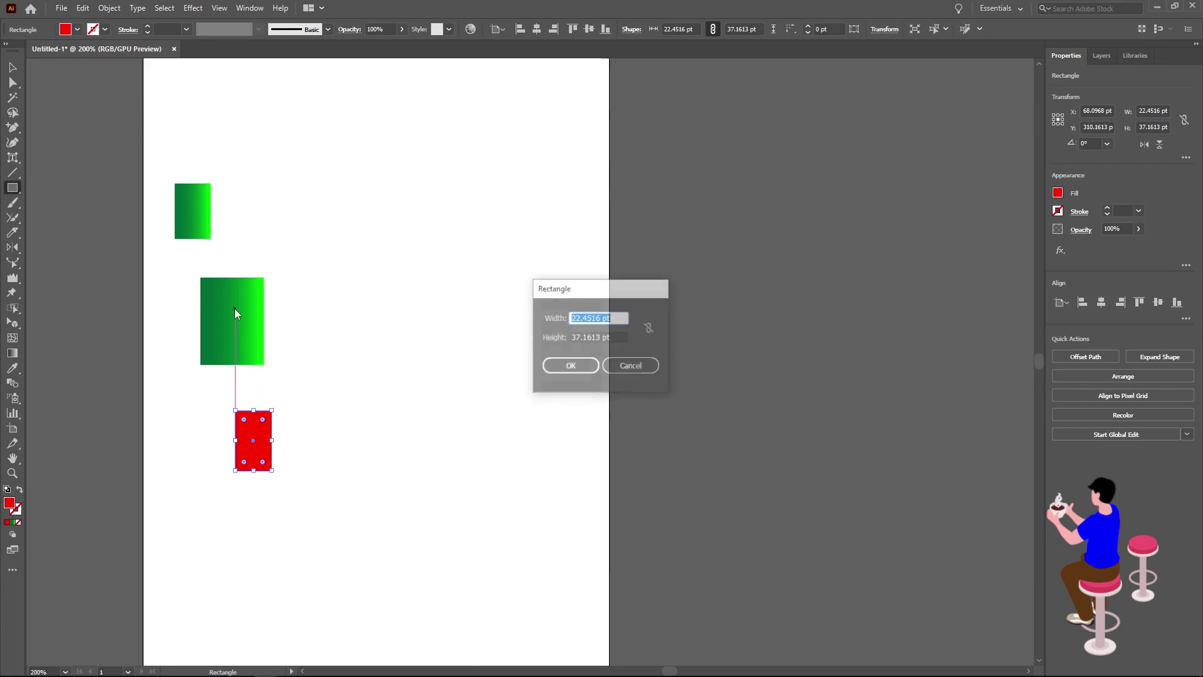
{"action": "left_click", "coordinate": [607, 366]}
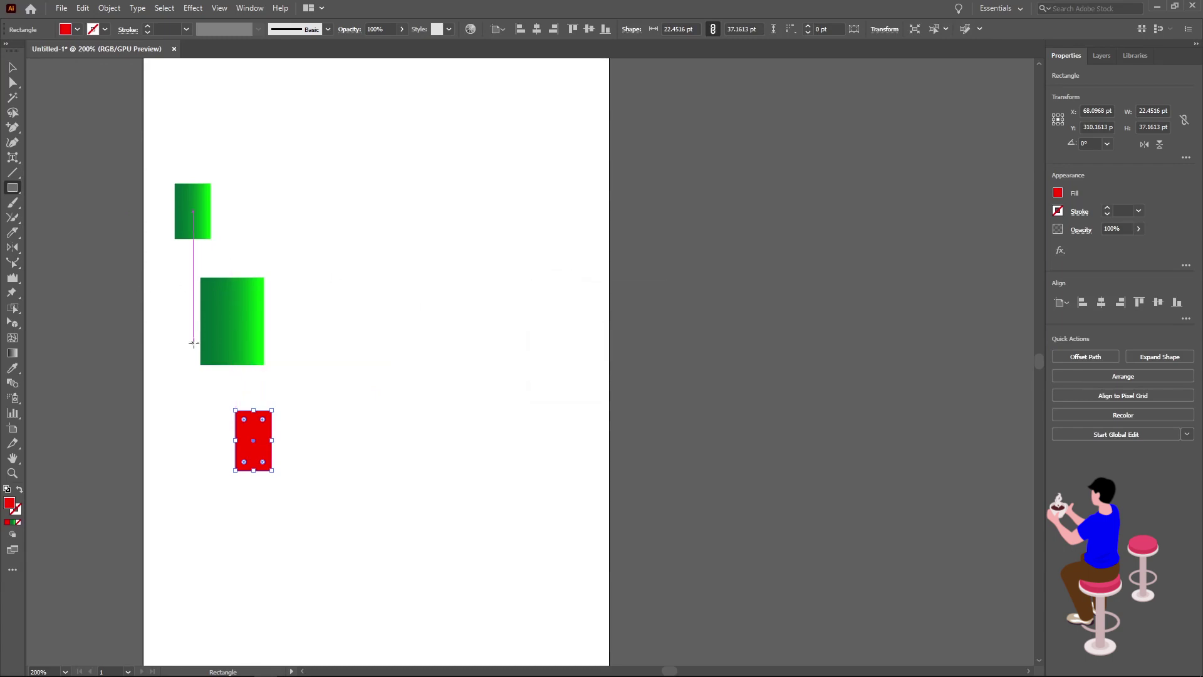
{"action": "left_click", "coordinate": [13, 69]}
{"action": "left_click", "coordinate": [125, 378]}
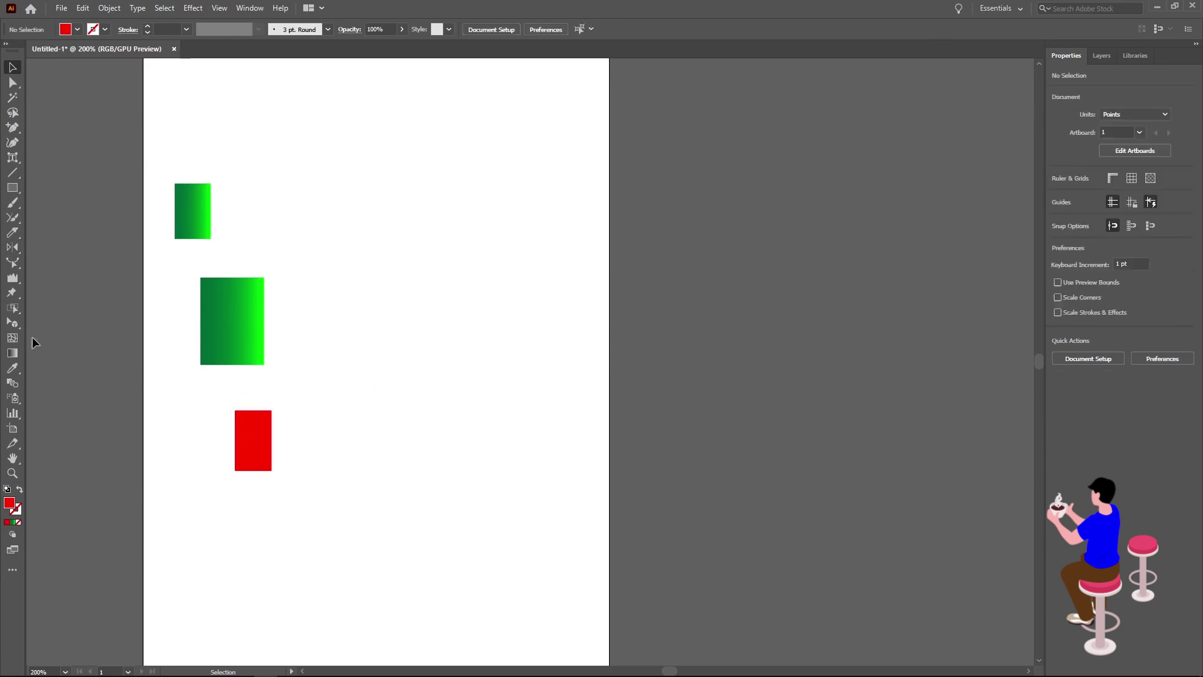
Eyedropper red onto the top rectangle, then the middle rectangle's green gradient
{"action": "left_click", "coordinate": [185, 205]}
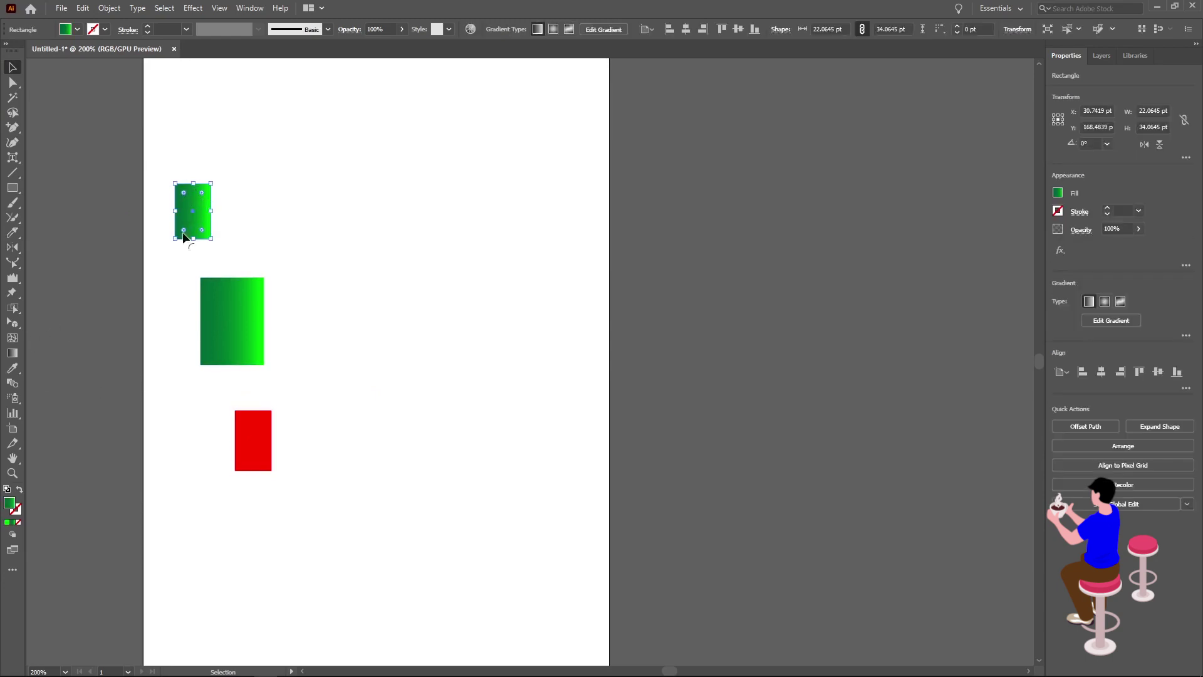
{"action": "scroll", "coordinate": [148, 211], "scroll_direction": "up", "scroll_amount": 1}
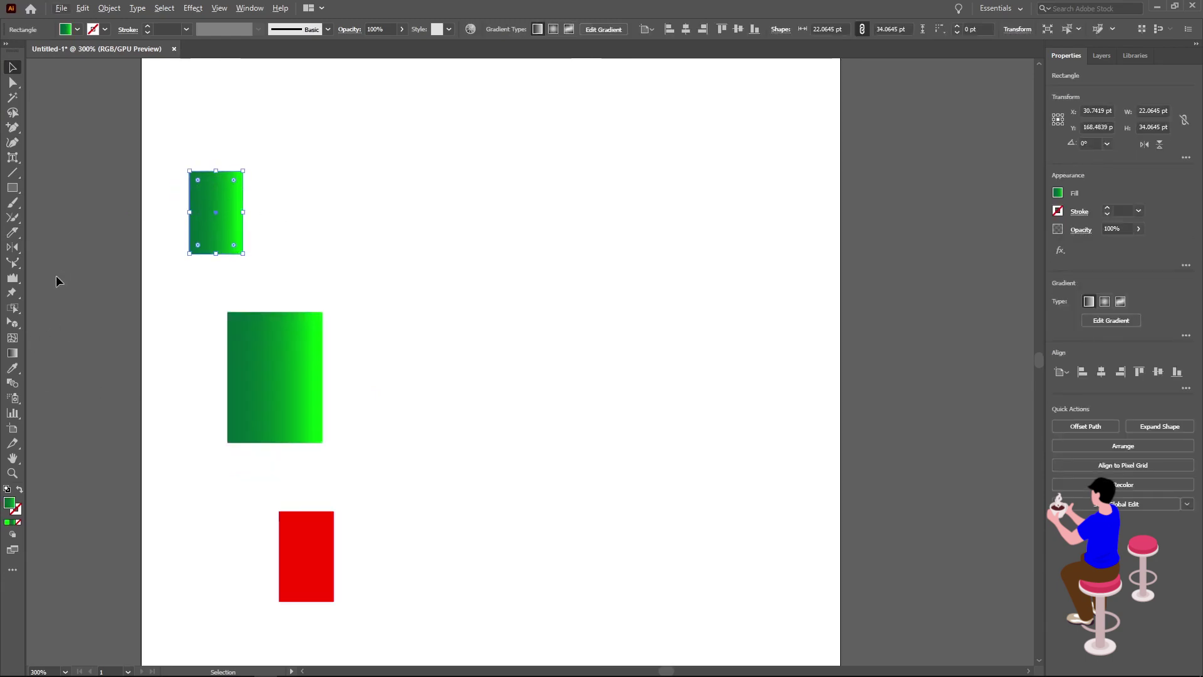
{"action": "key", "text": "i"}
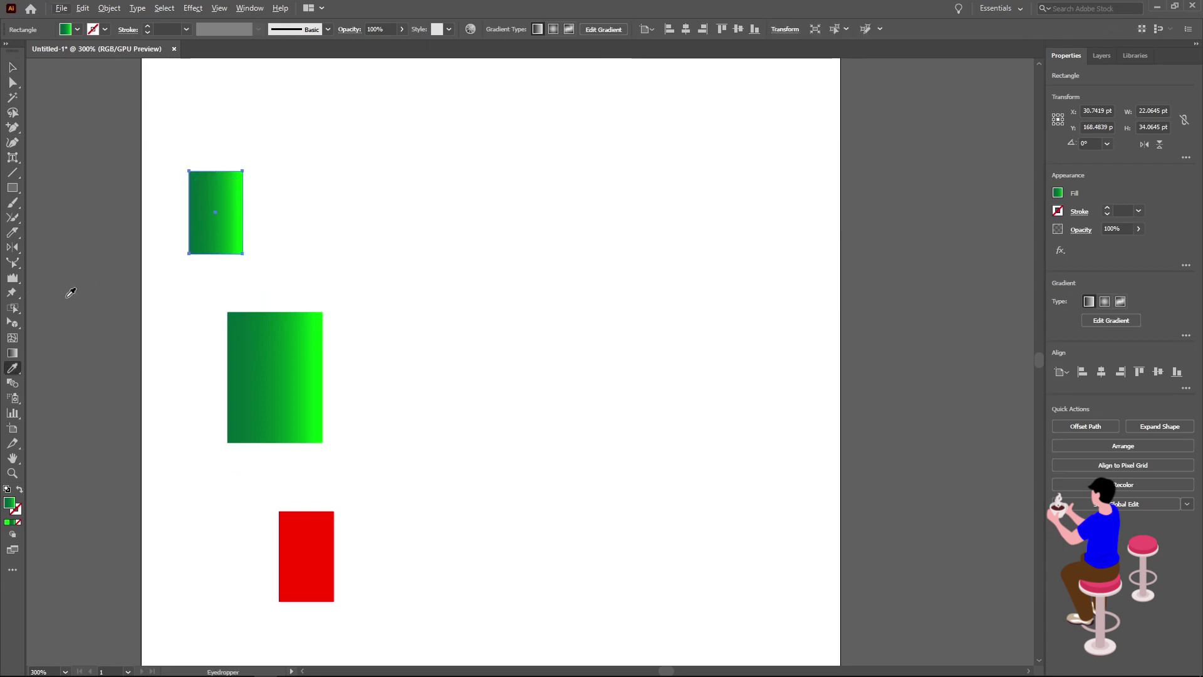
{"action": "left_click", "coordinate": [307, 536]}
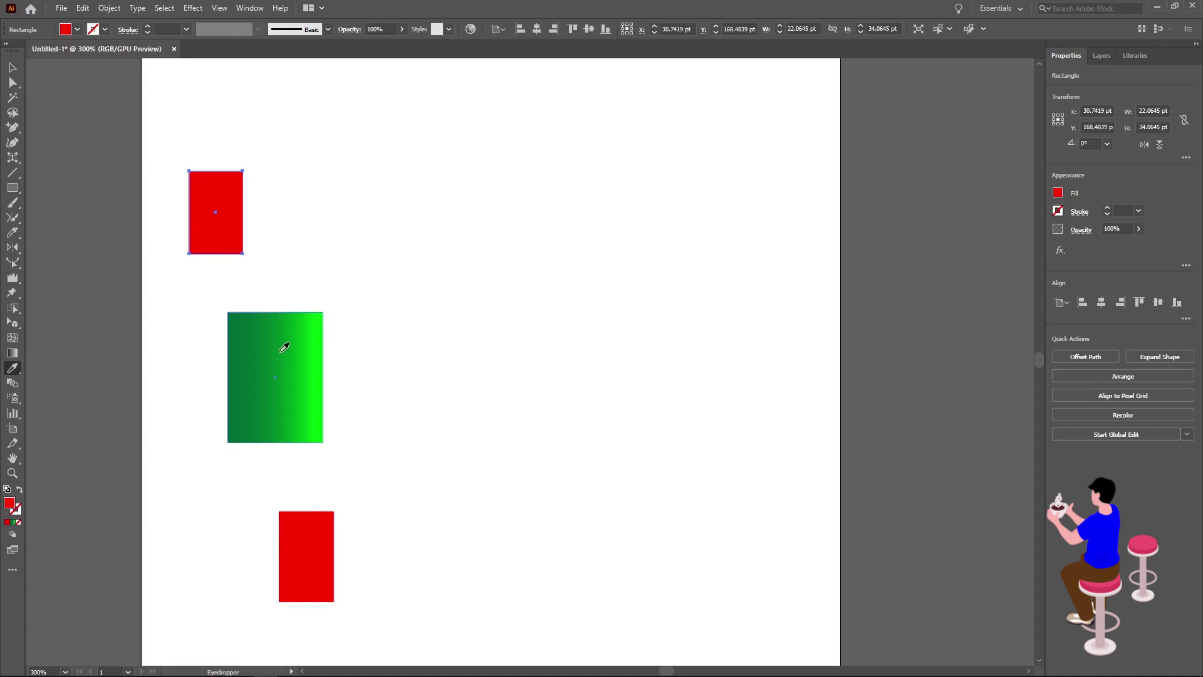
{"action": "left_click", "coordinate": [323, 366]}
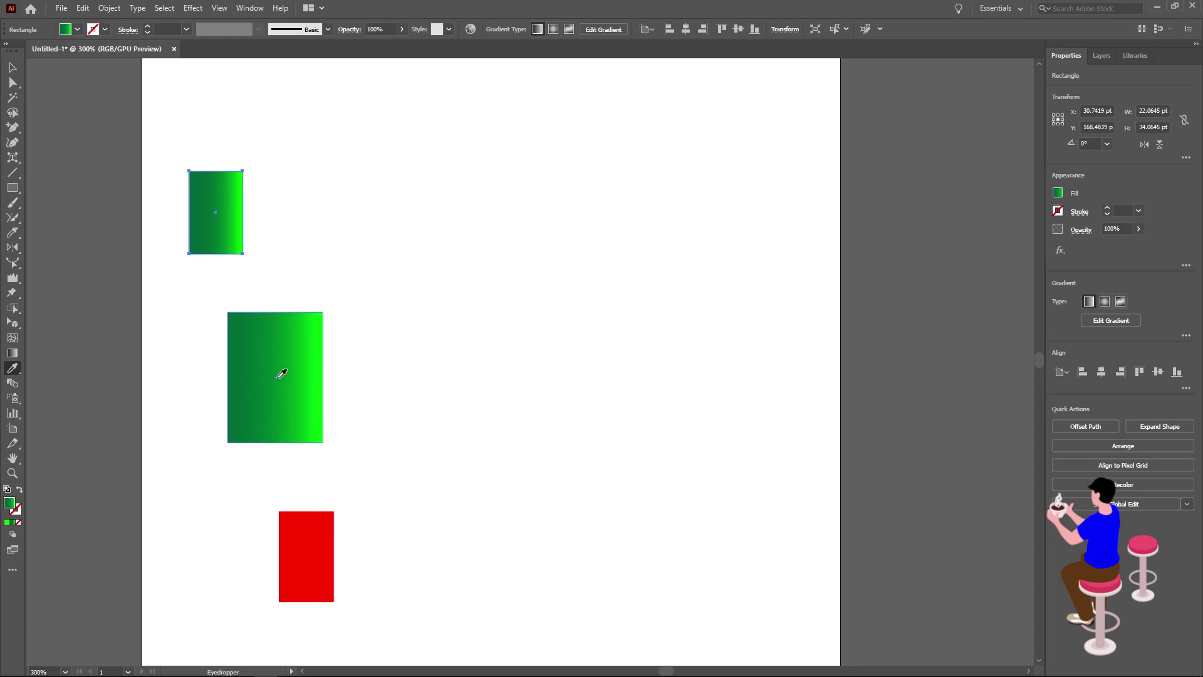
{"action": "left_click", "coordinate": [315, 544]}
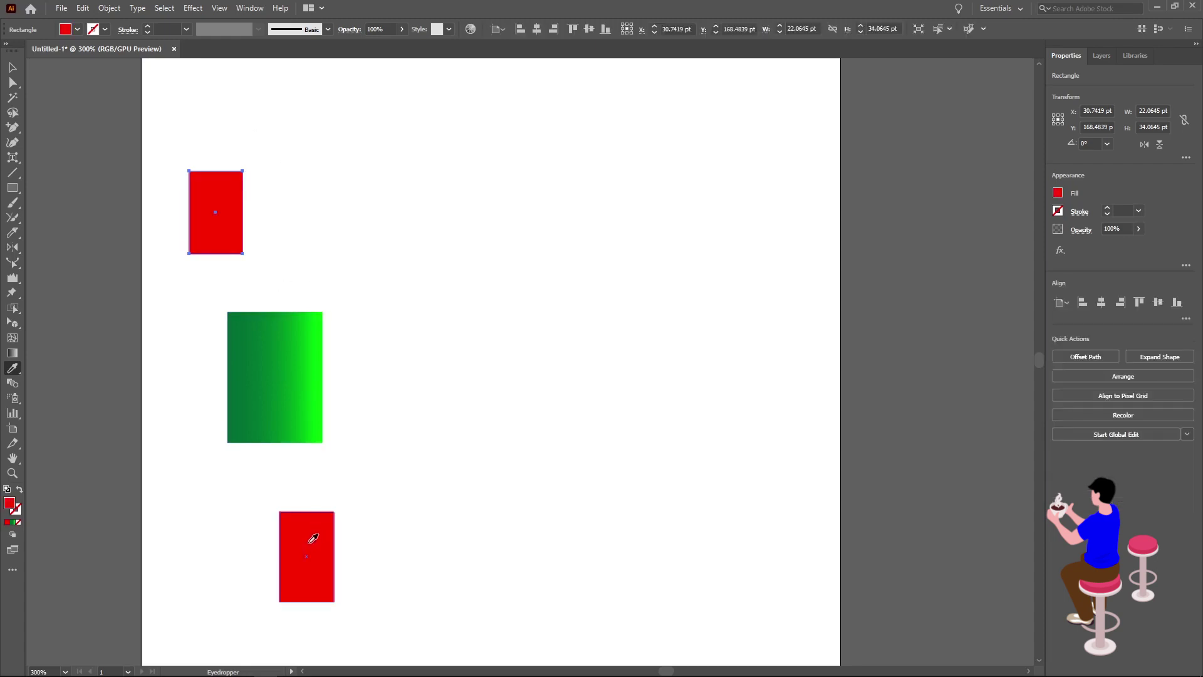
{"action": "left_click", "coordinate": [290, 378]}
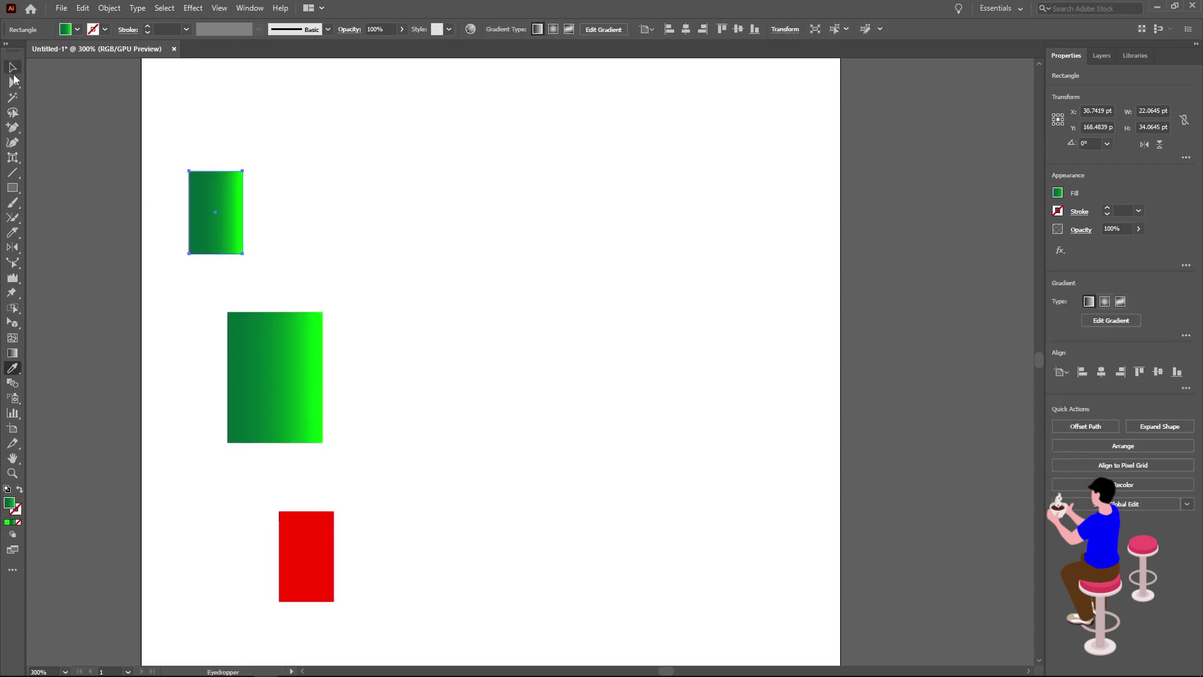
{"action": "left_click", "coordinate": [13, 74]}
{"action": "left_click_drag", "start_coordinate": [99, 159], "coordinate": [415, 640]}
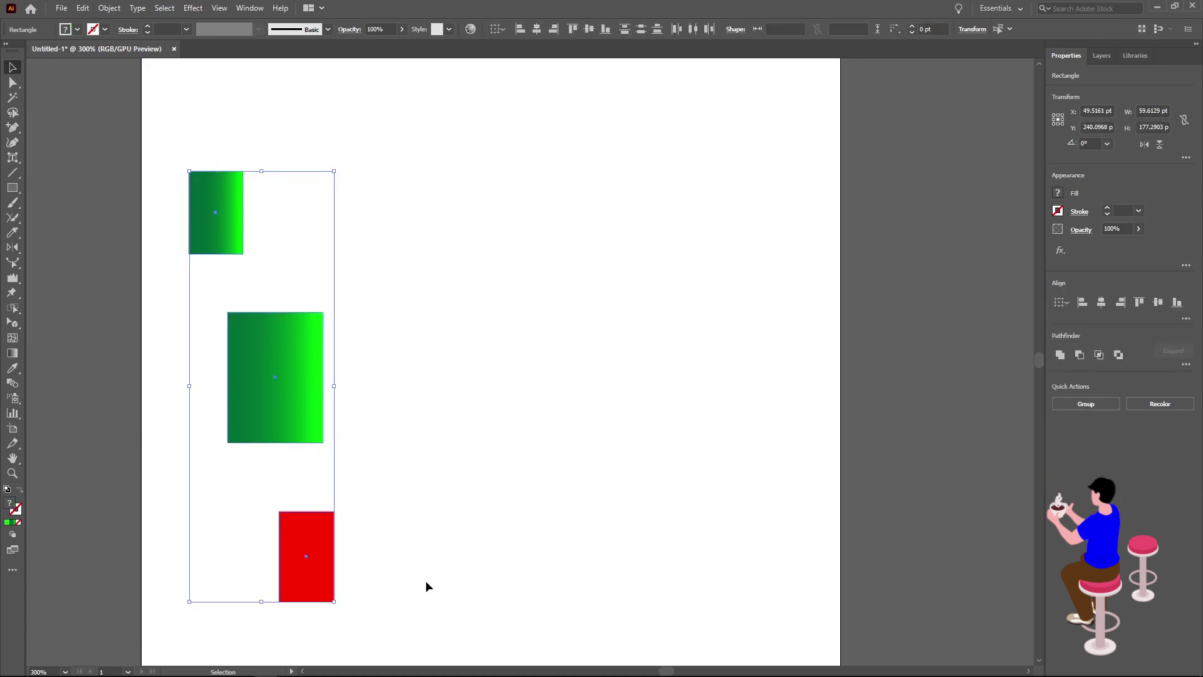
Delete the three rectangles and take a trial measurement across the artboard with the Measure Tool
{"action": "key", "text": "Delete"}
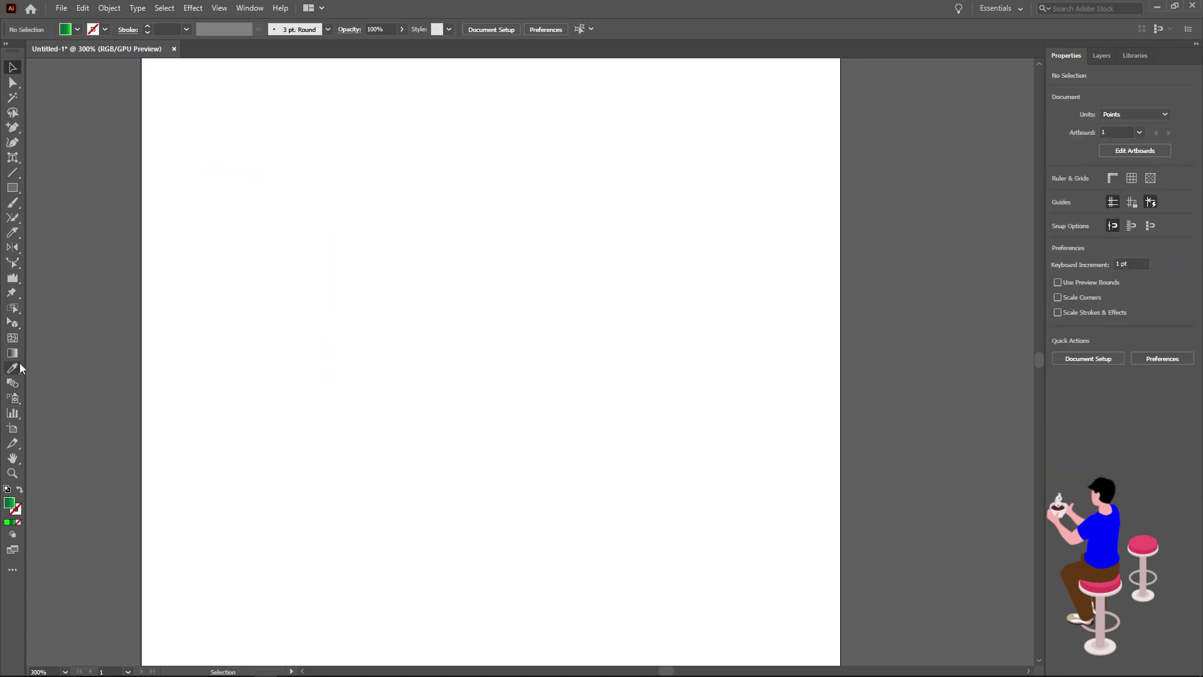
{"action": "right_click", "coordinate": [18, 367]}
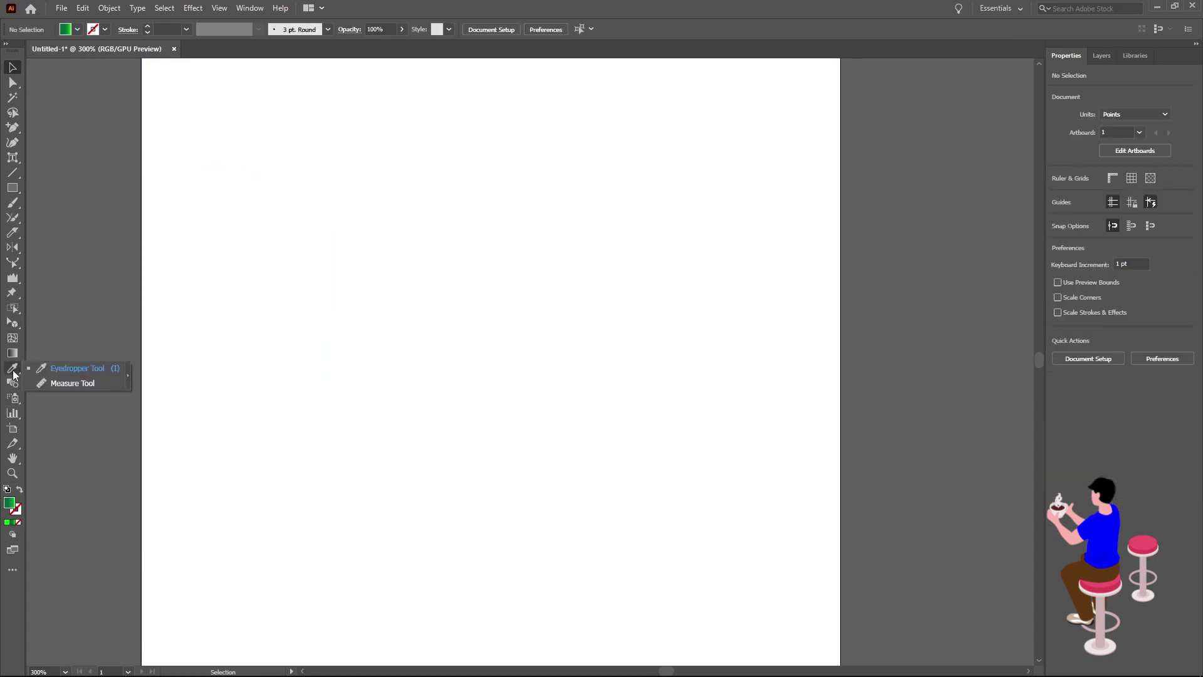
{"action": "left_click", "coordinate": [64, 385]}
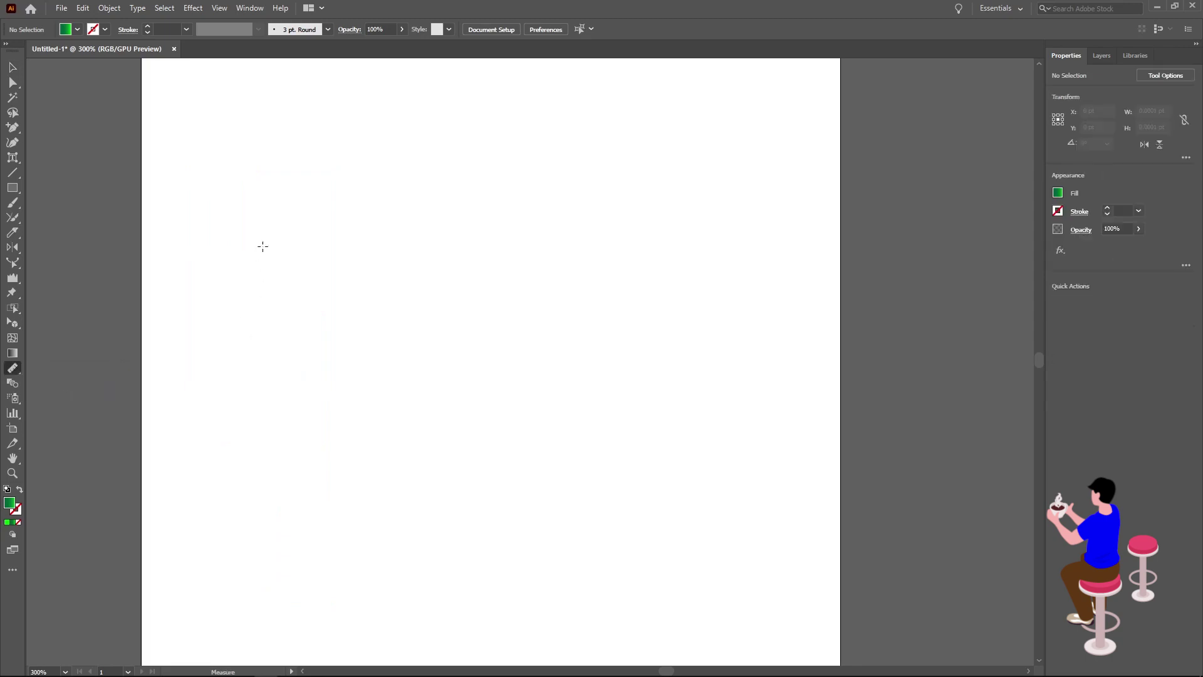
{"action": "left_click_drag", "start_coordinate": [263, 246], "coordinate": [476, 242]}
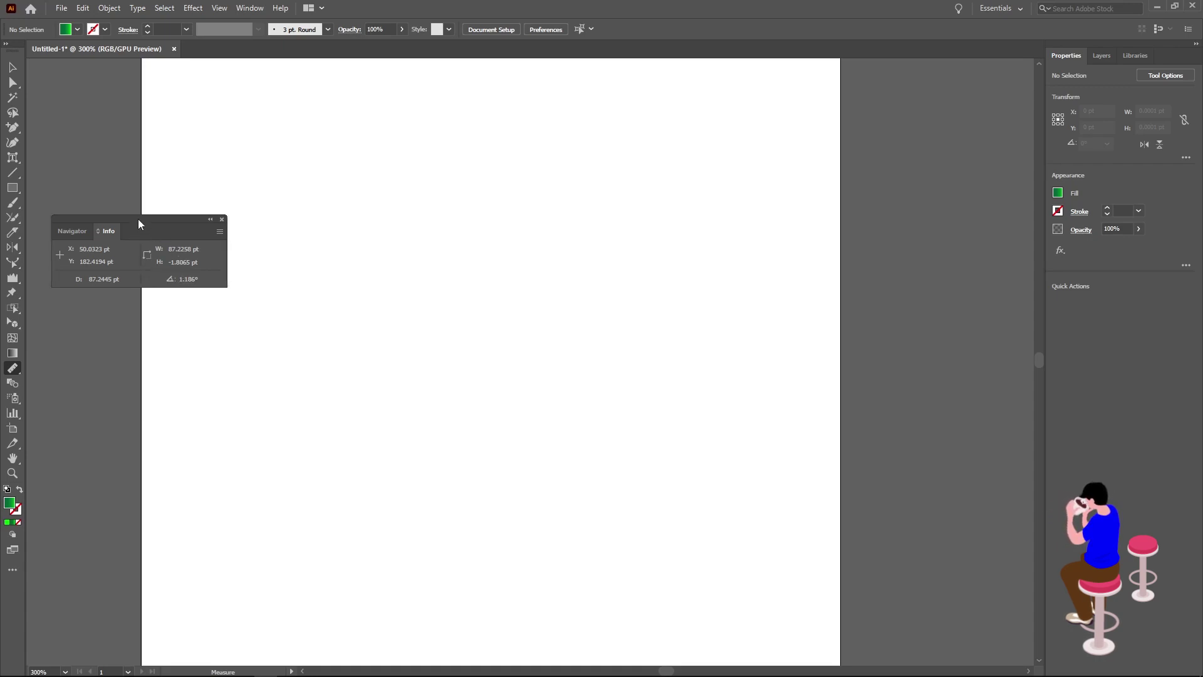
{"action": "left_click_drag", "start_coordinate": [137, 219], "coordinate": [131, 142]}
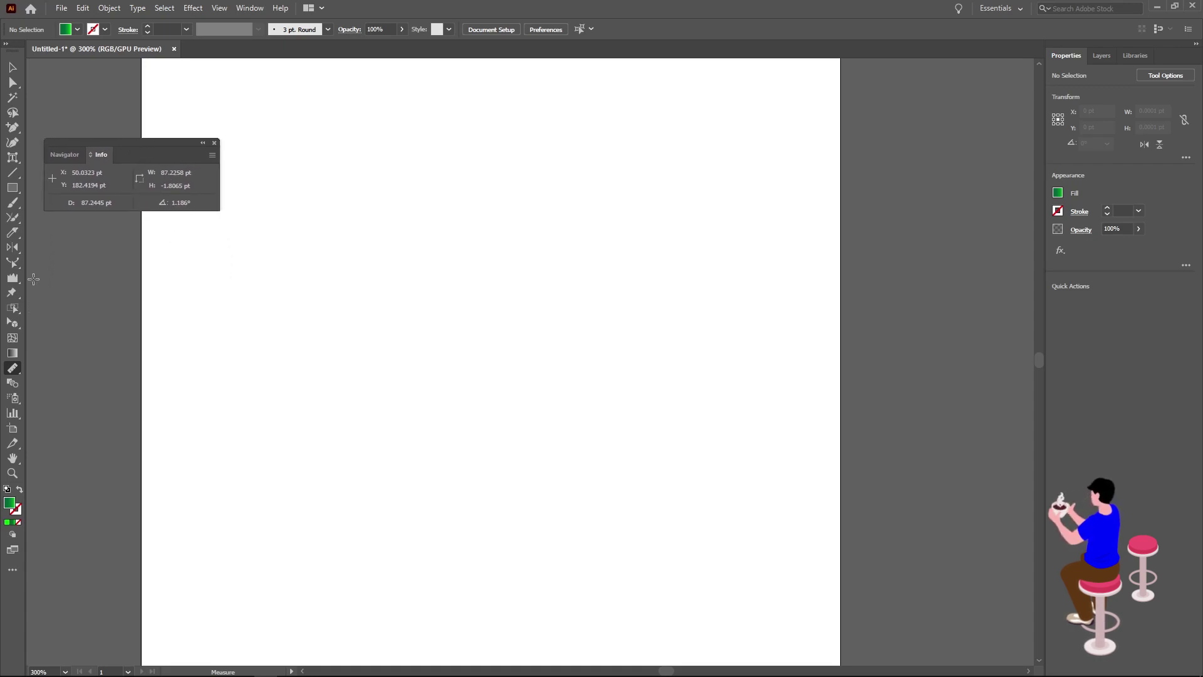
Measure a new rectangle's 68.129 pt edges, then delete it and close the Info panel
{"action": "left_click", "coordinate": [13, 187]}
{"action": "left_click_drag", "start_coordinate": [293, 281], "coordinate": [459, 387]}
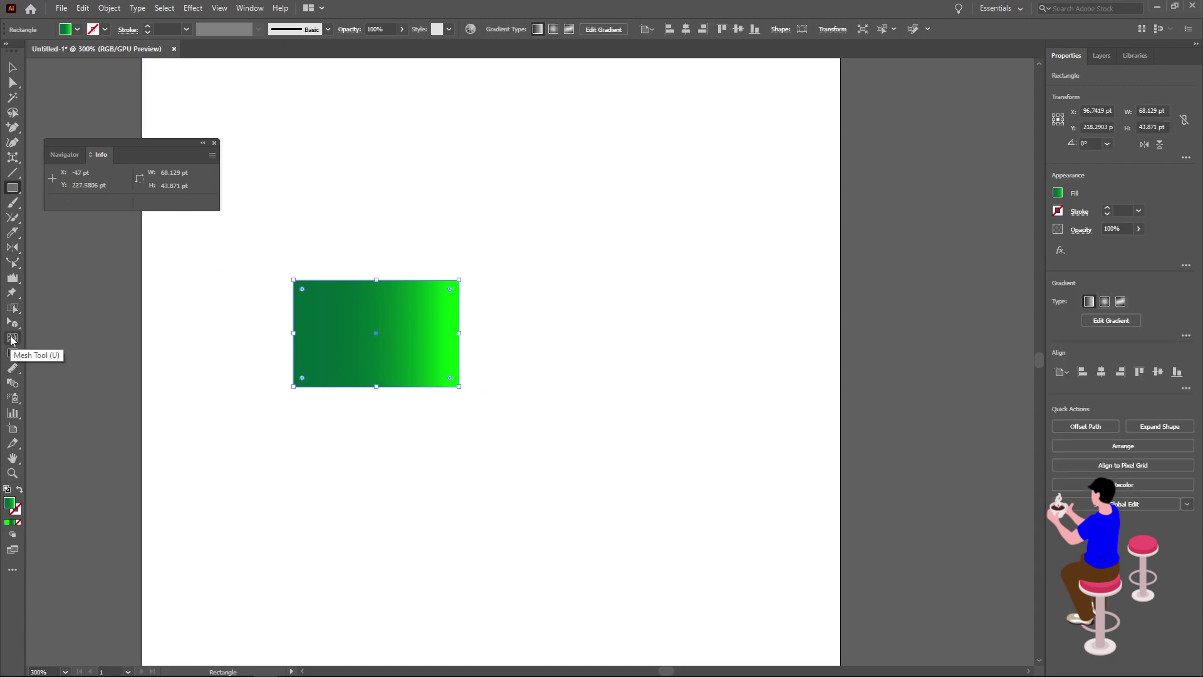
{"action": "left_click", "coordinate": [13, 370]}
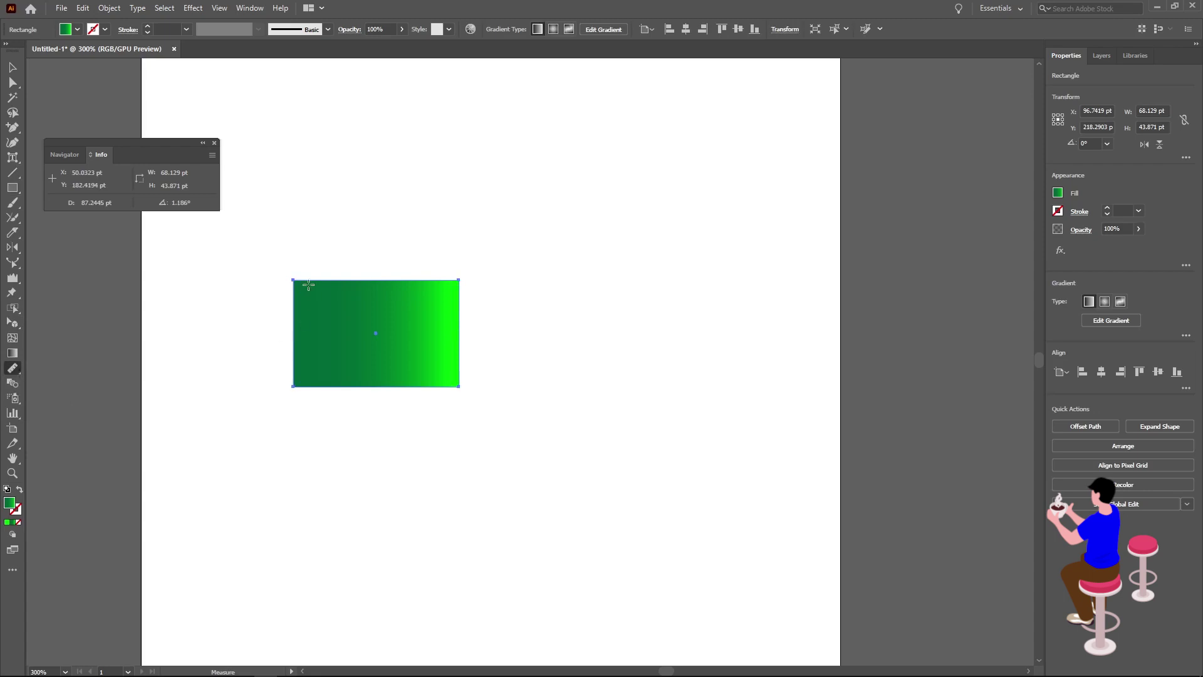
{"action": "left_click_drag", "start_coordinate": [292, 280], "coordinate": [460, 280]}
{"action": "left_click_drag", "start_coordinate": [293, 279], "coordinate": [293, 384]}
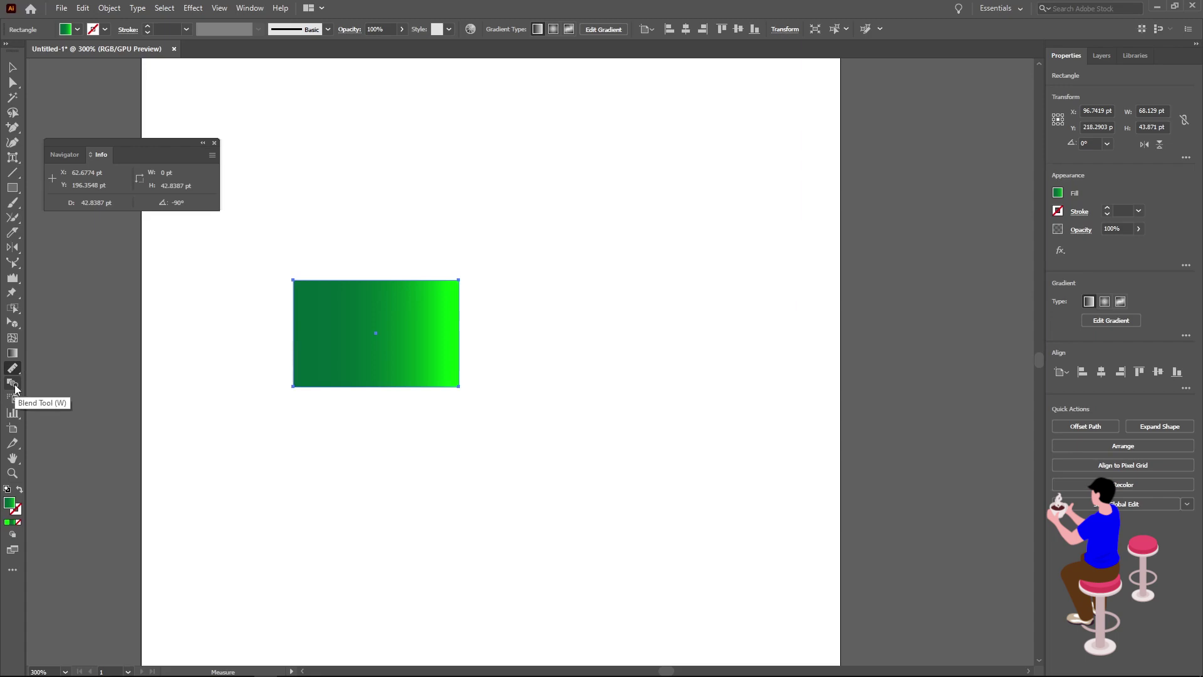
{"action": "left_click", "coordinate": [385, 372]}
{"action": "key", "text": "v"}
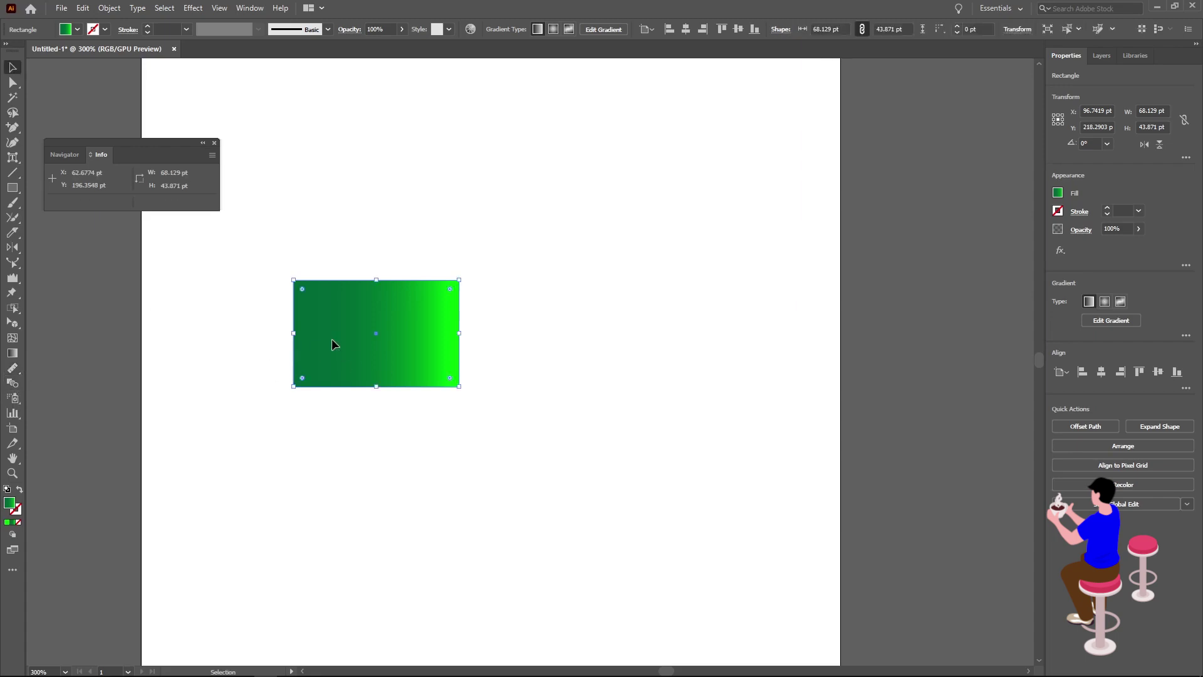
{"action": "key", "text": "Delete"}
{"action": "left_click", "coordinate": [214, 143]}
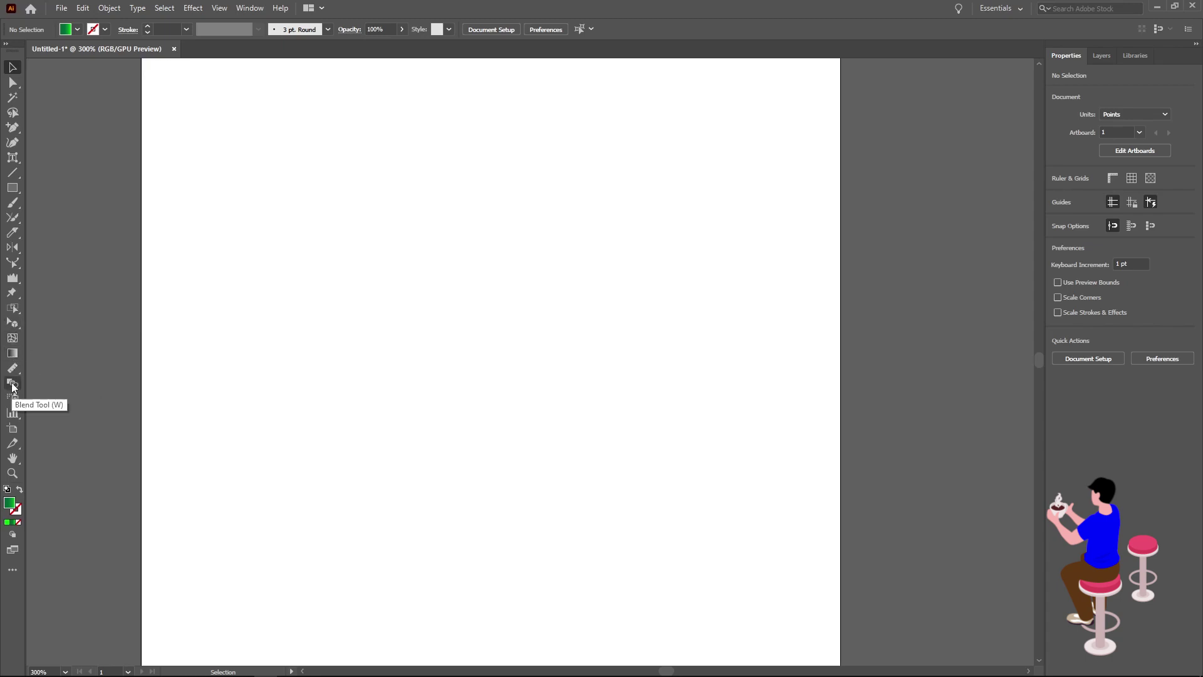
Draw a rectangle at upper left and fill it bright green
{"action": "left_click", "coordinate": [12, 188]}
{"action": "mouse_move", "coordinate": [197, 217]}
{"action": "left_mouse_down"}
{"action": "mouse_move", "coordinate": [274, 264]}
{"action": "mouse_move", "coordinate": [286, 291]}
{"action": "left_mouse_up"}
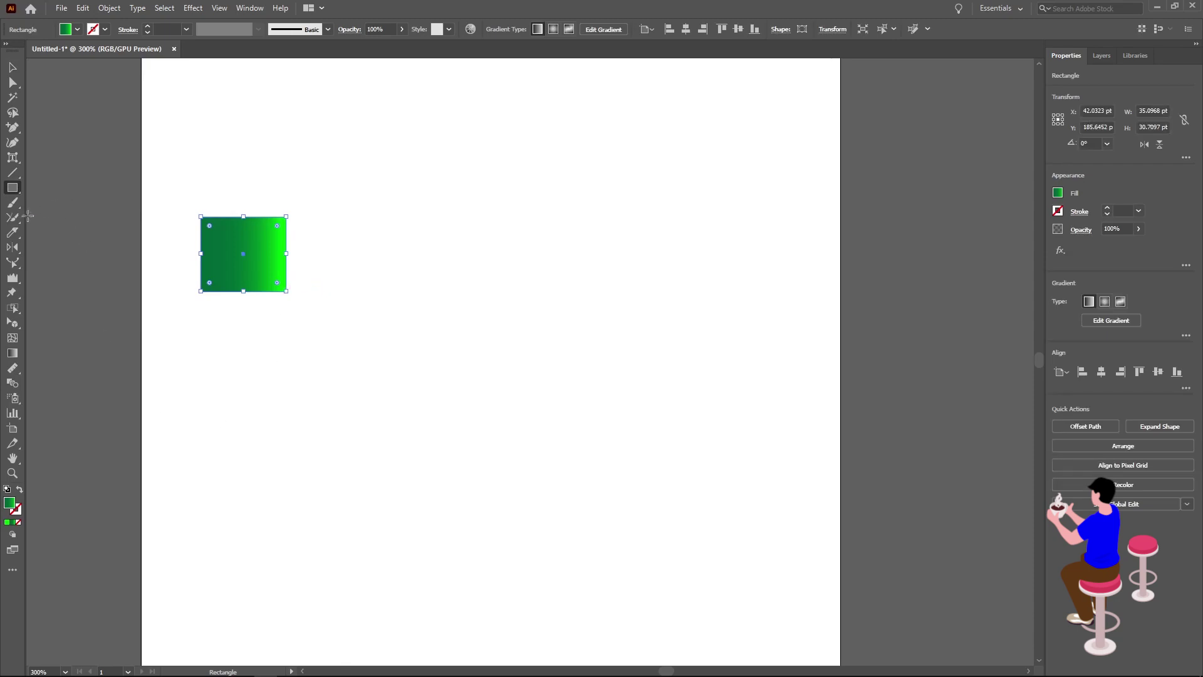
{"action": "left_click", "coordinate": [77, 29]}
{"action": "left_click", "coordinate": [53, 50]}
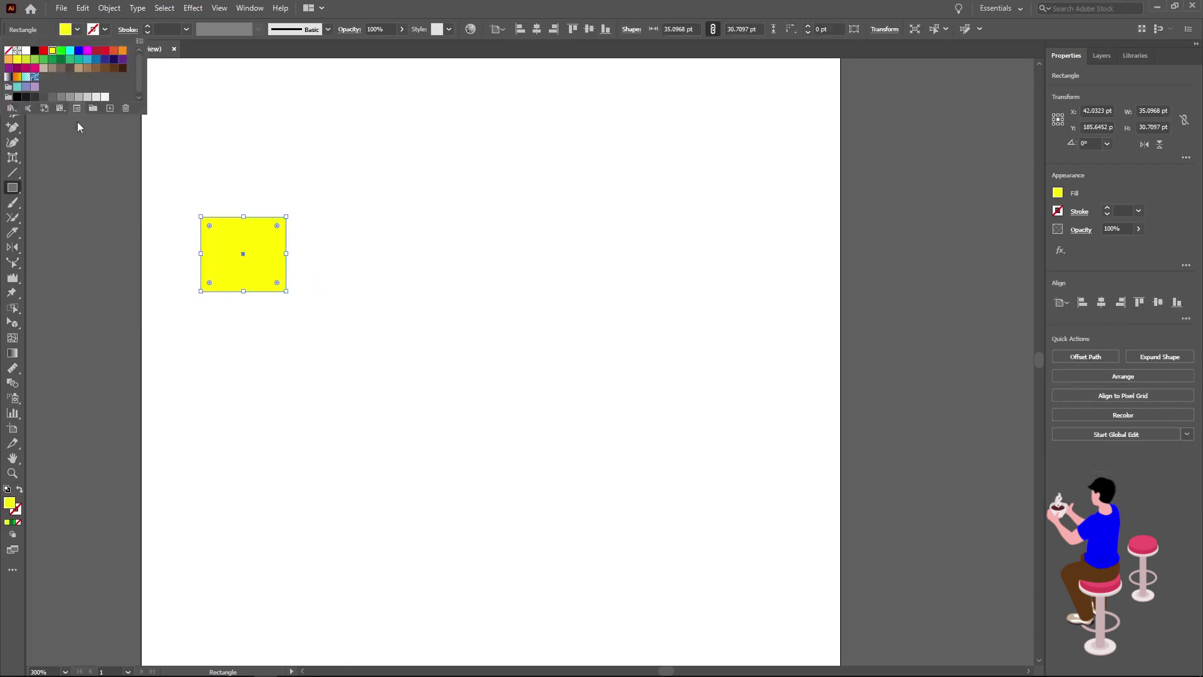
{"action": "left_click", "coordinate": [60, 51]}
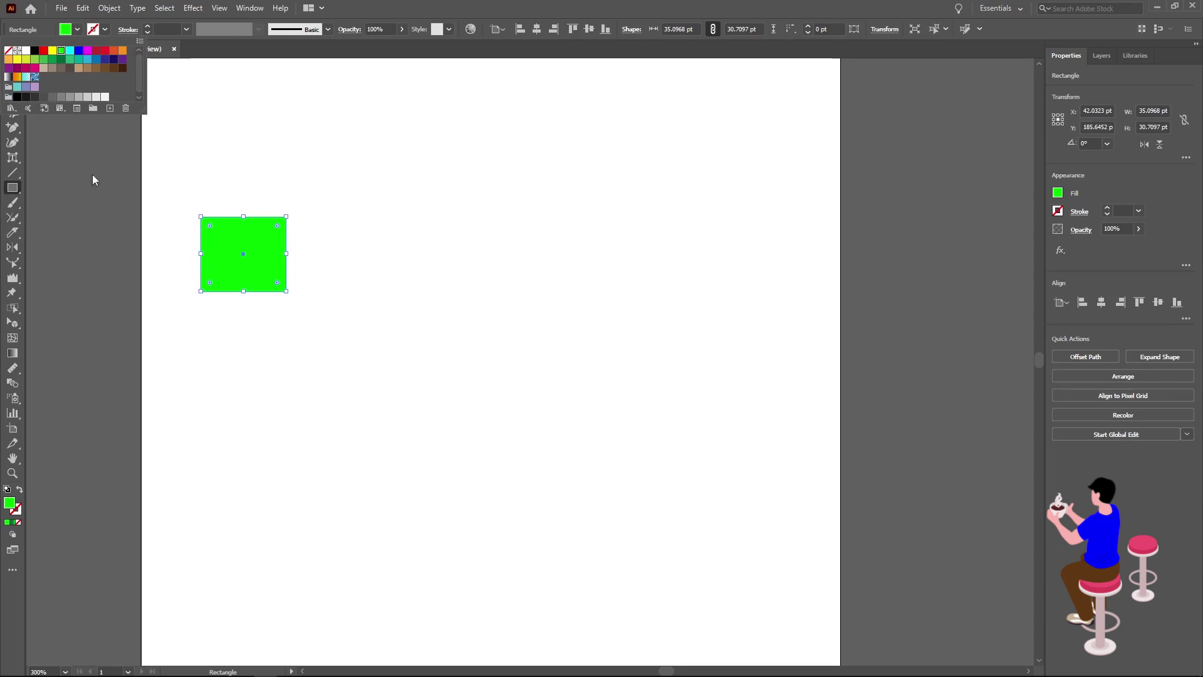
{"action": "key", "text": "Escape"}
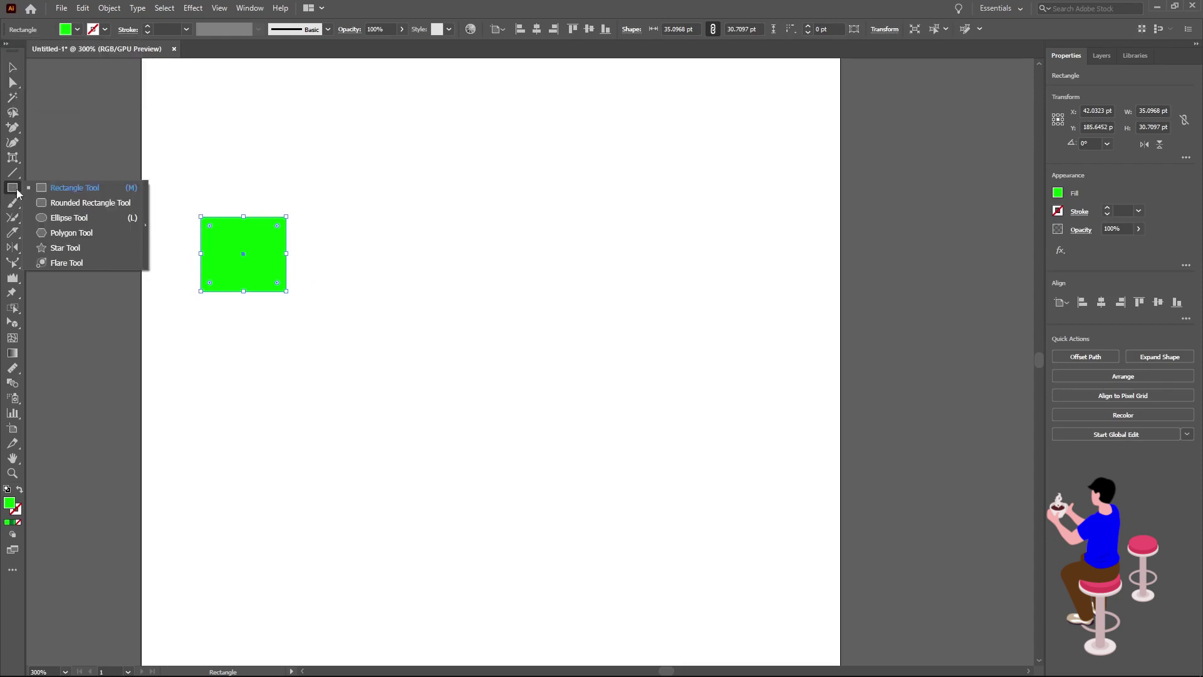
Draw a matching green circle to the right of the rectangle and deselect it
{"action": "left_click_drag", "start_coordinate": [22, 198], "coordinate": [59, 218]}
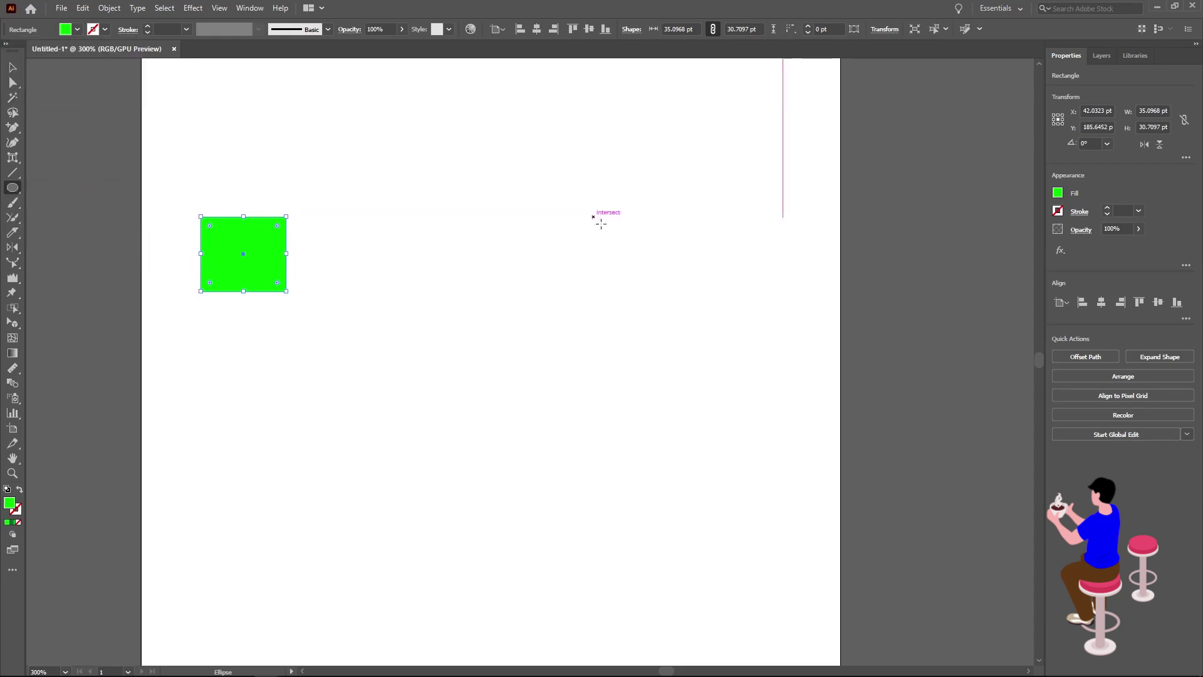
{"action": "left_click_drag", "start_coordinate": [593, 217], "coordinate": [686, 252]}
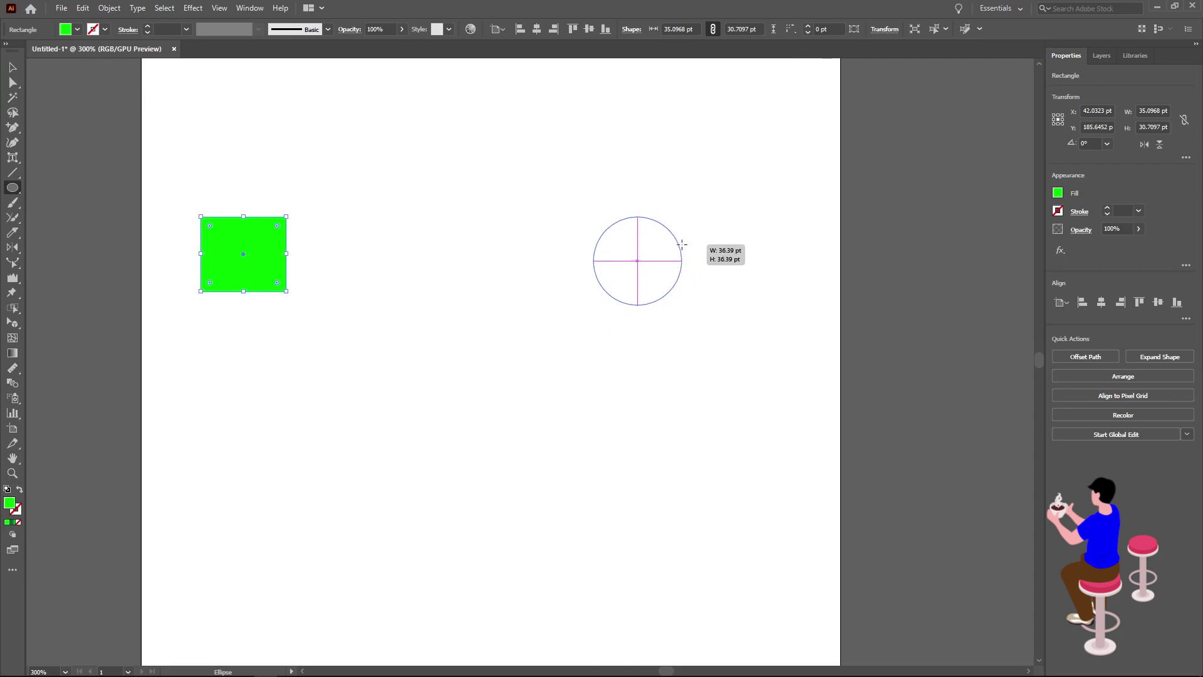
{"action": "left_click_drag", "start_coordinate": [686, 252], "coordinate": [672, 240]}
{"action": "left_click", "coordinate": [11, 67]}
{"action": "left_click", "coordinate": [224, 326]}
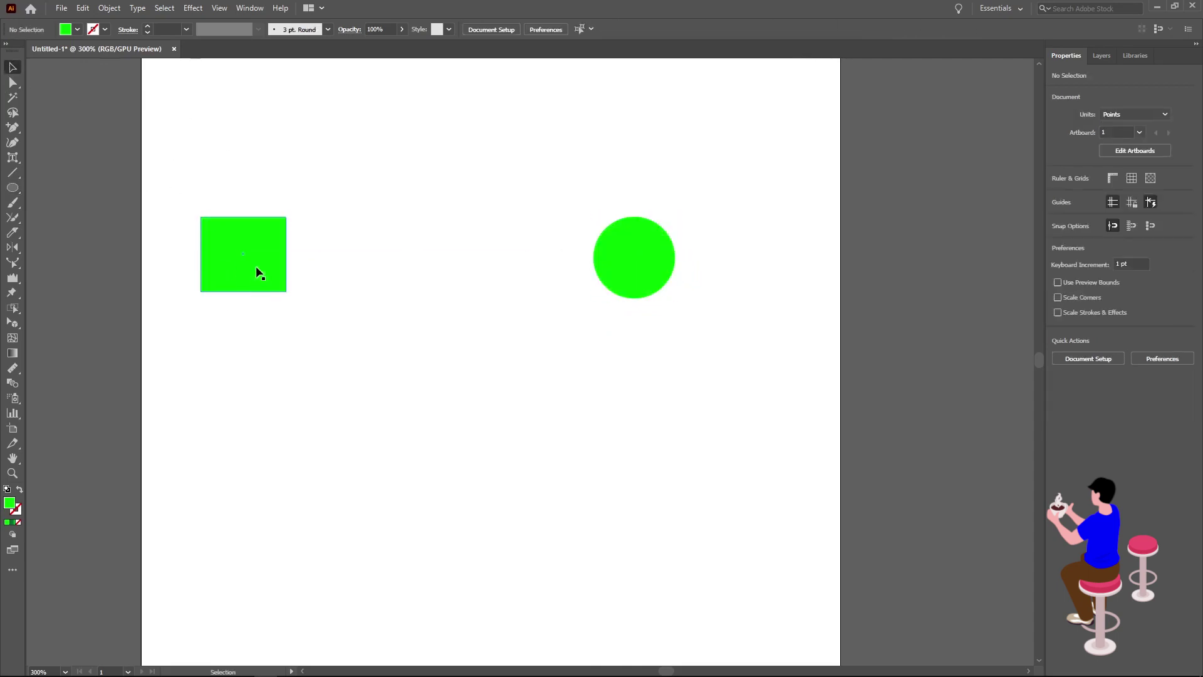
{"action": "left_click", "coordinate": [13, 384]}
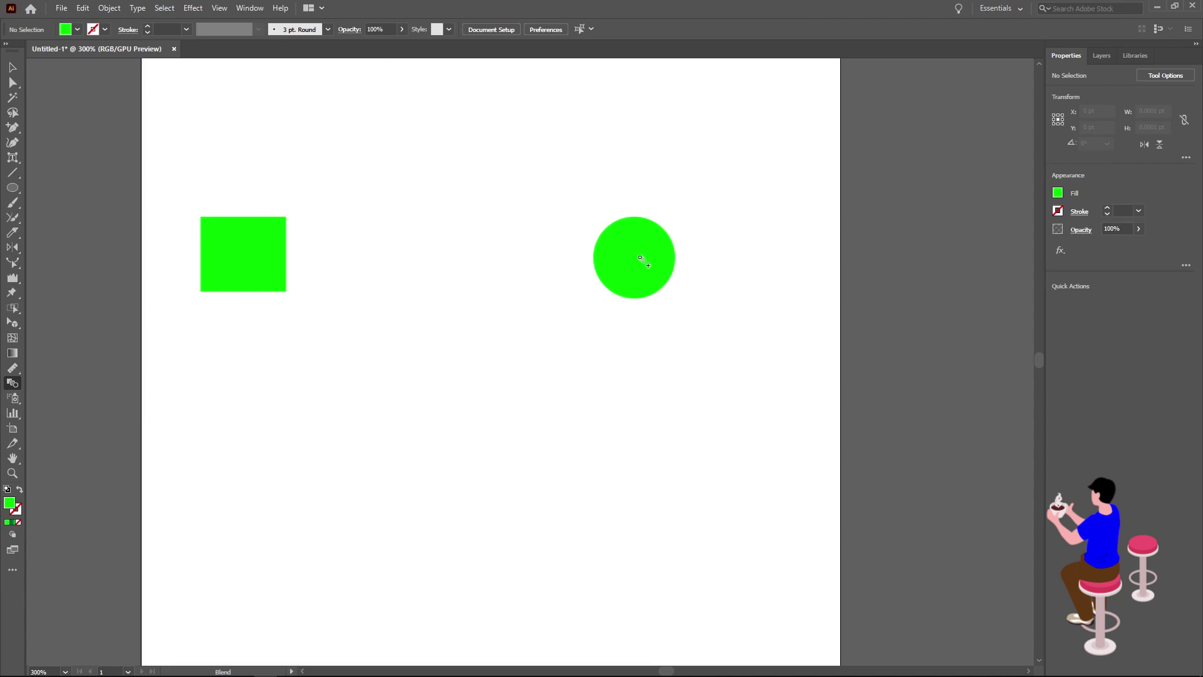
Give the green square-to-circle blend 9 specified steps aligned to path, then delete it
{"action": "left_click", "coordinate": [641, 259]}
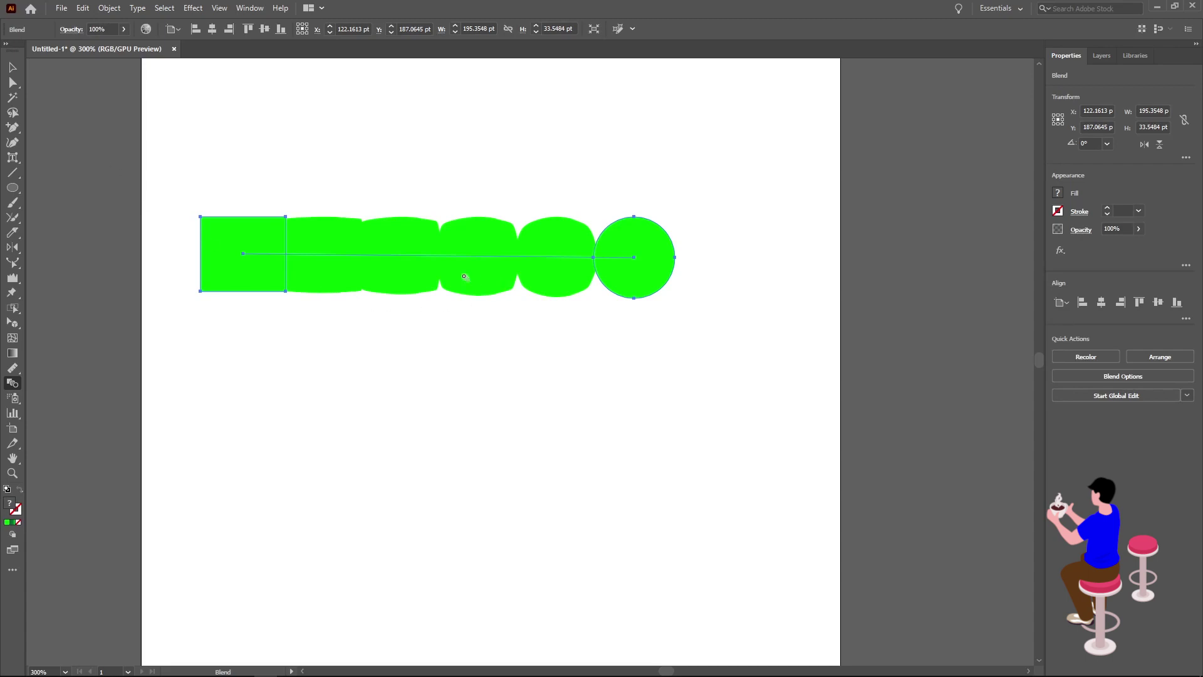
{"action": "key", "text": "Return"}
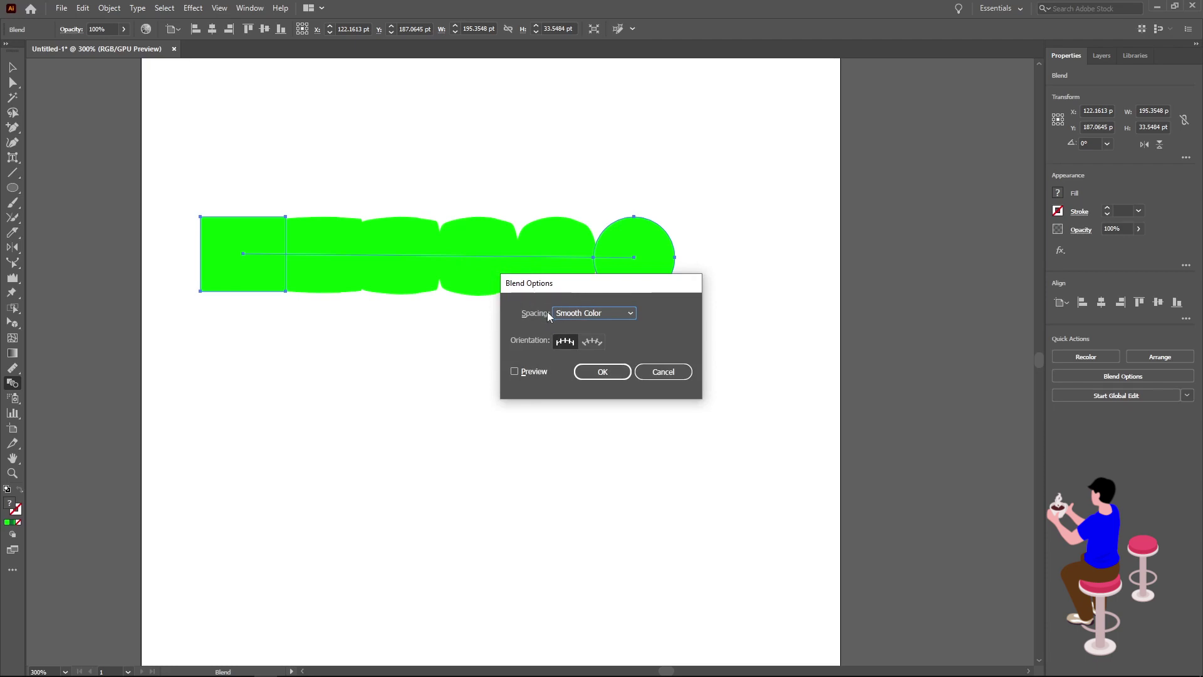
{"action": "left_click", "coordinate": [600, 343]}
{"action": "left_click", "coordinate": [613, 315]}
{"action": "left_click", "coordinate": [609, 339]}
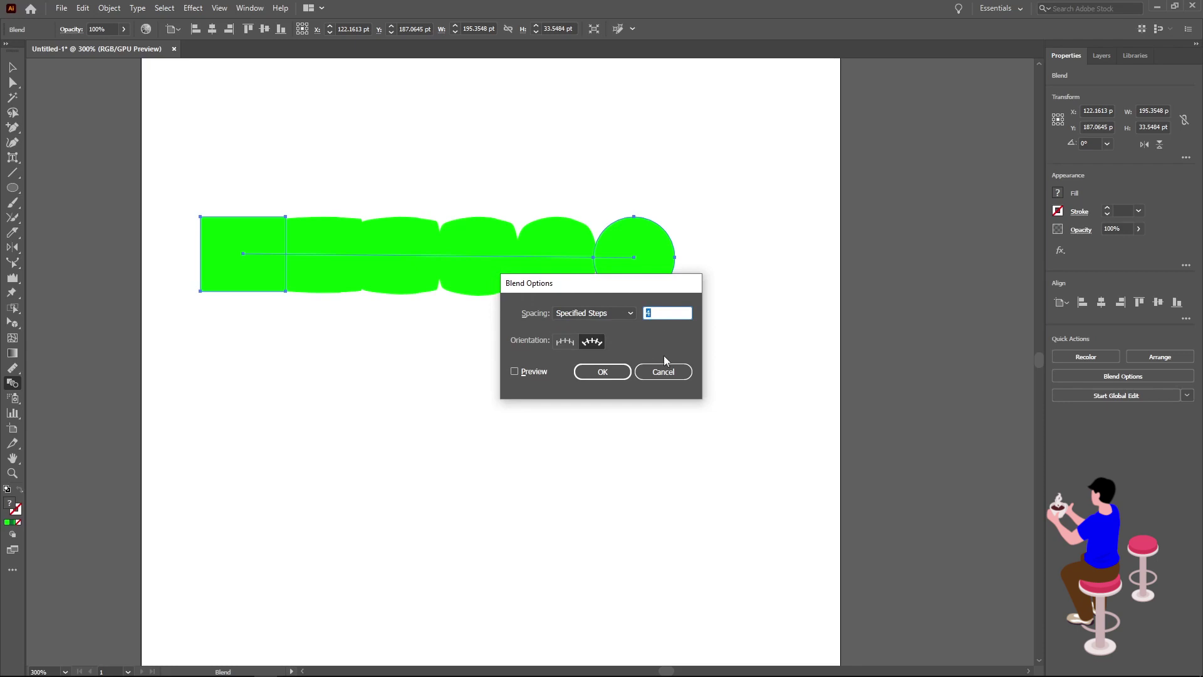
{"action": "type", "text": "9"}
{"action": "left_click", "coordinate": [623, 378]}
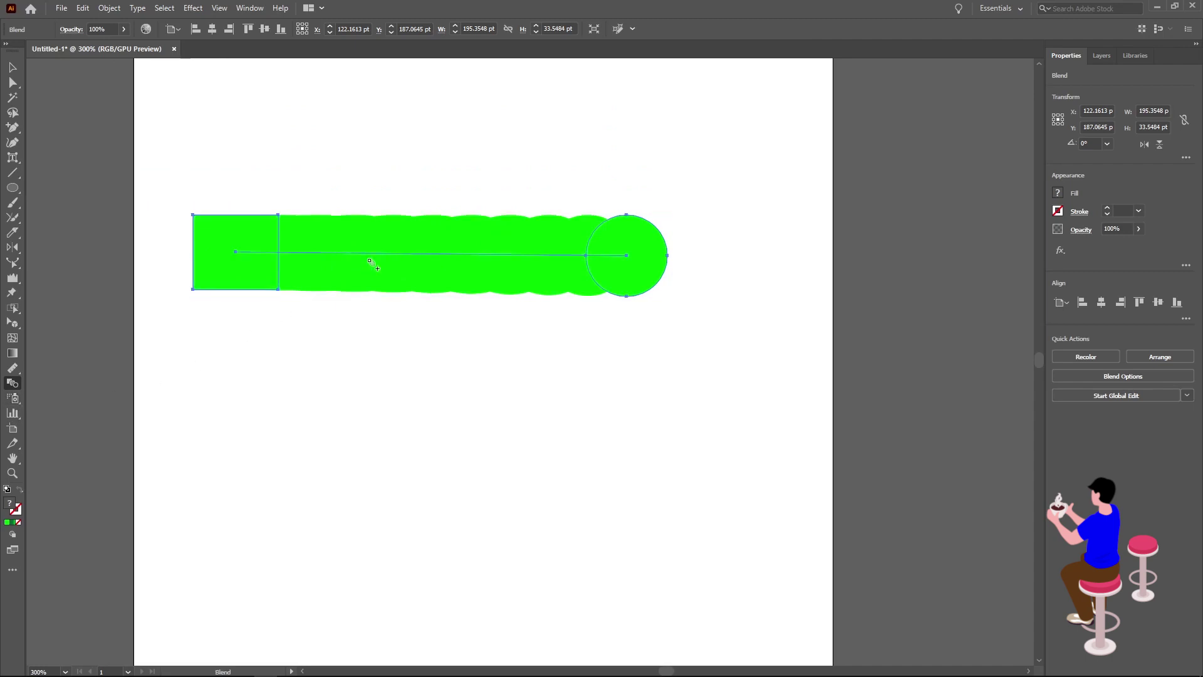
{"action": "key", "text": "Delete"}
Draw a large green rectangle mid-artboard and dismiss the Symbol Sprayer's missing-symbol warning
{"action": "left_click", "coordinate": [12, 188]}
{"action": "left_click", "coordinate": [62, 188]}
{"action": "left_click_drag", "start_coordinate": [332, 169], "coordinate": [664, 542]}
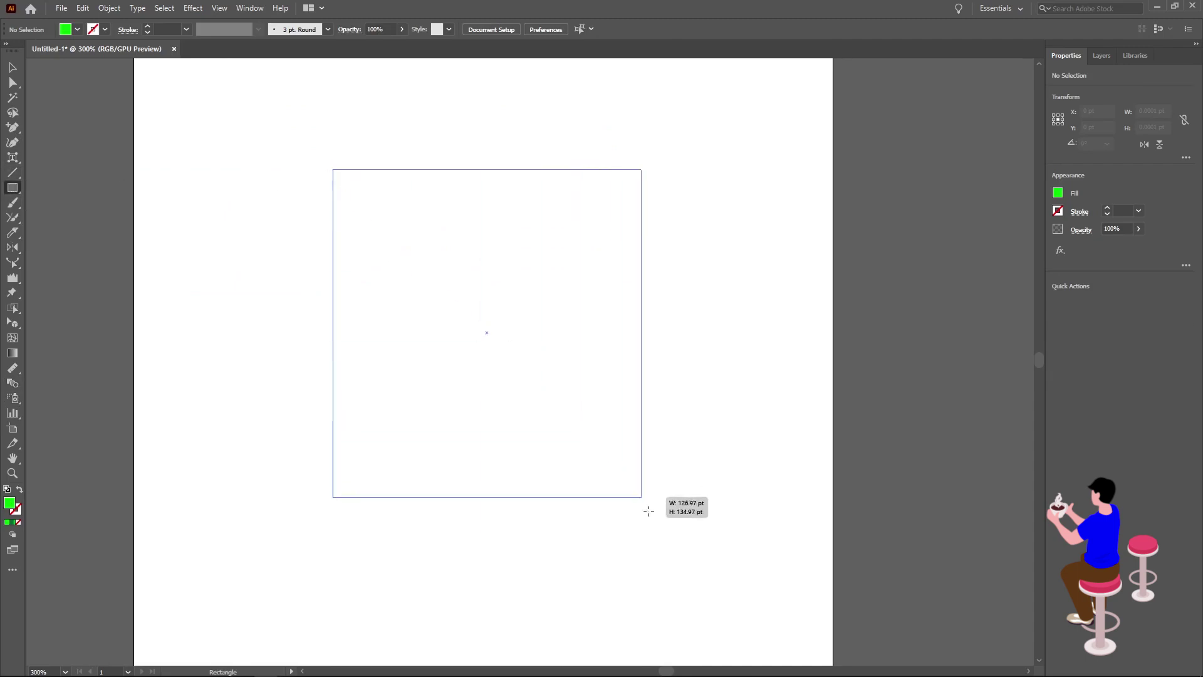
{"action": "left_click", "coordinate": [9, 401]}
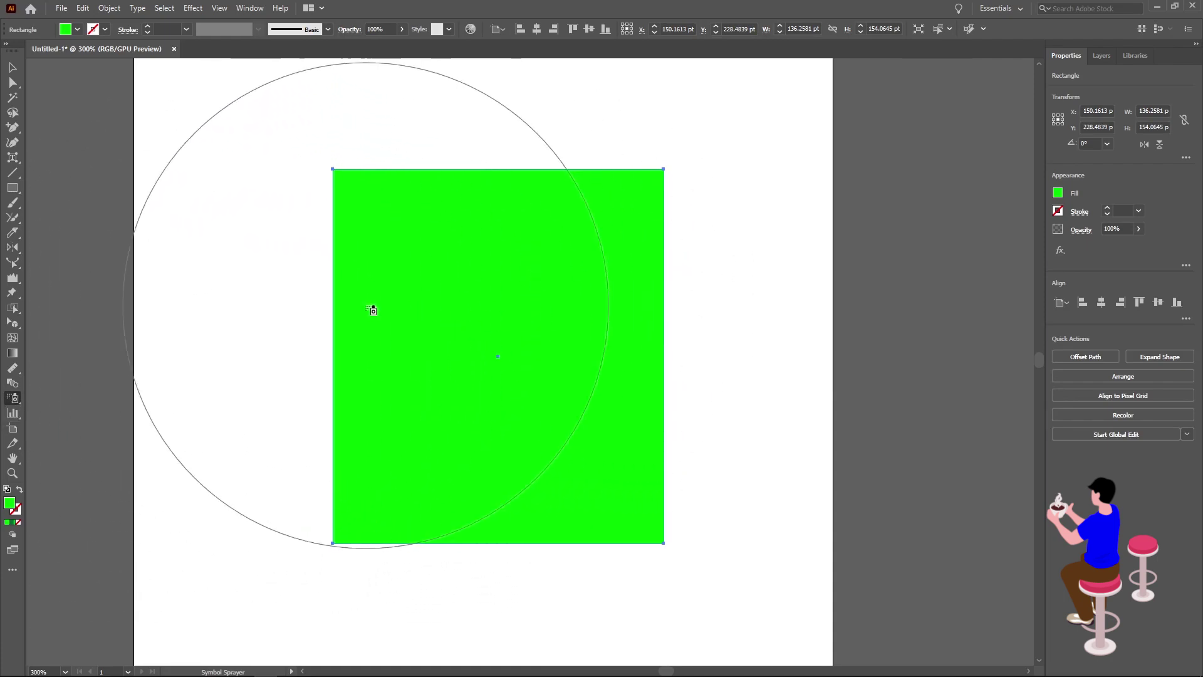
{"action": "left_click", "coordinate": [376, 281]}
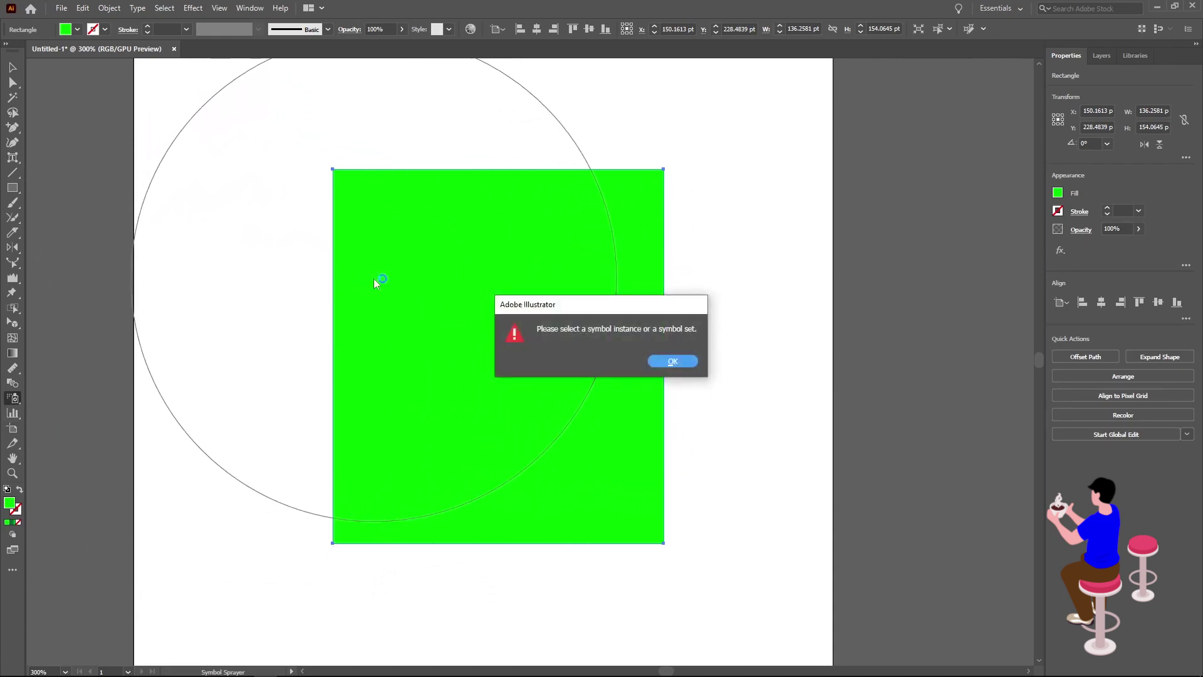
{"action": "left_click", "coordinate": [673, 362]}
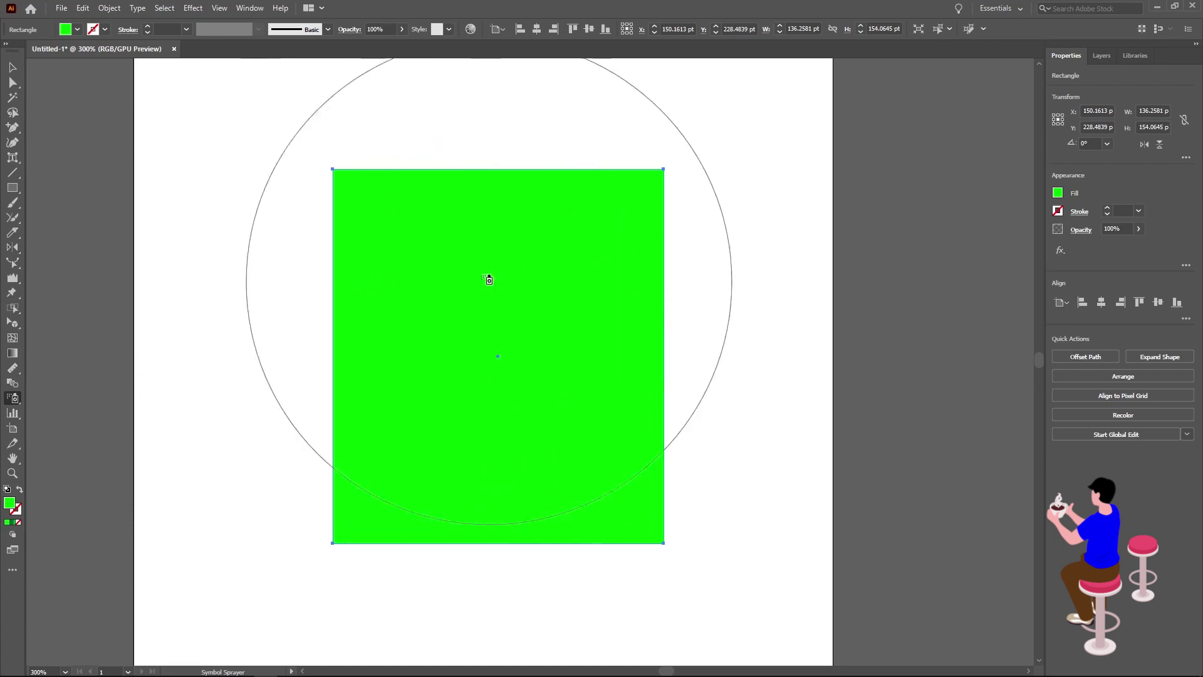
Show the Symbols panel from the Window menu and load the Flowers symbol library
{"action": "left_click", "coordinate": [246, 9]}
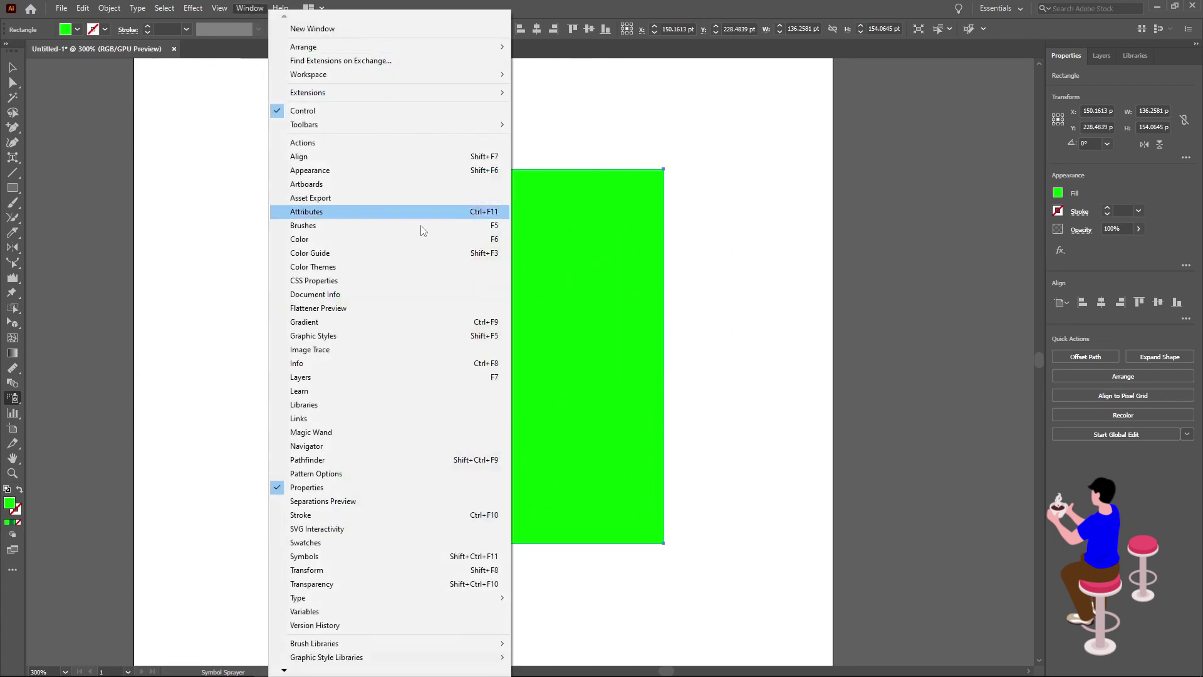
{"action": "left_click", "coordinate": [315, 558]}
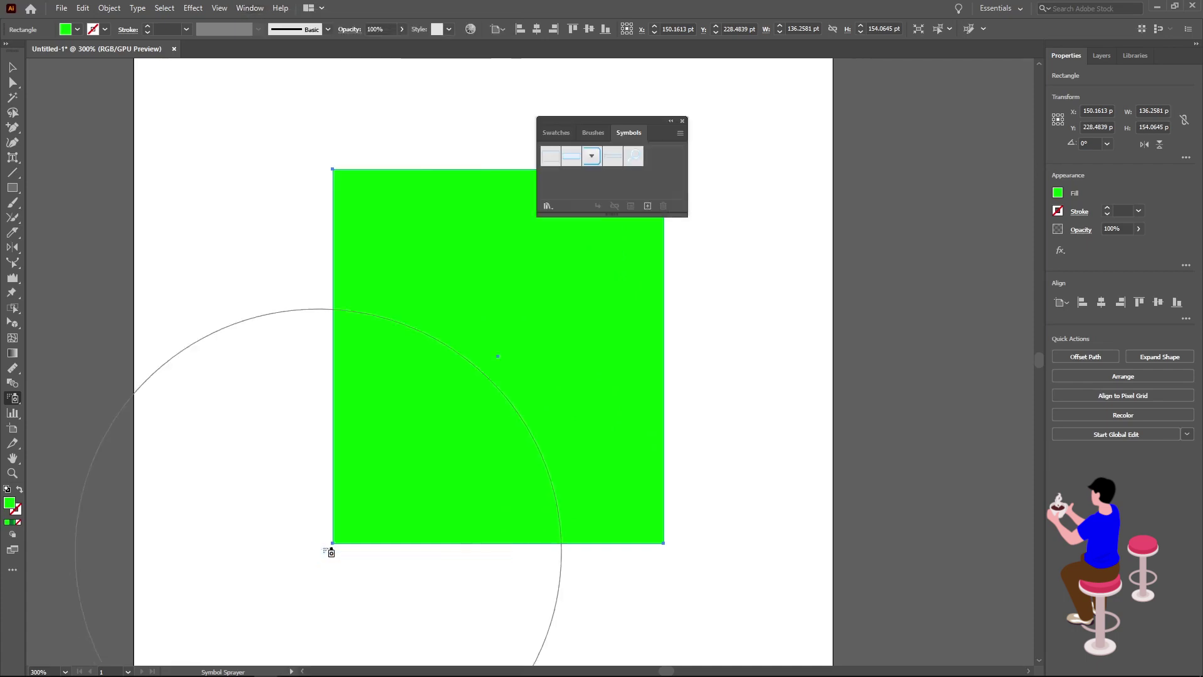
{"action": "left_click", "coordinate": [556, 132]}
{"action": "left_click", "coordinate": [592, 132]}
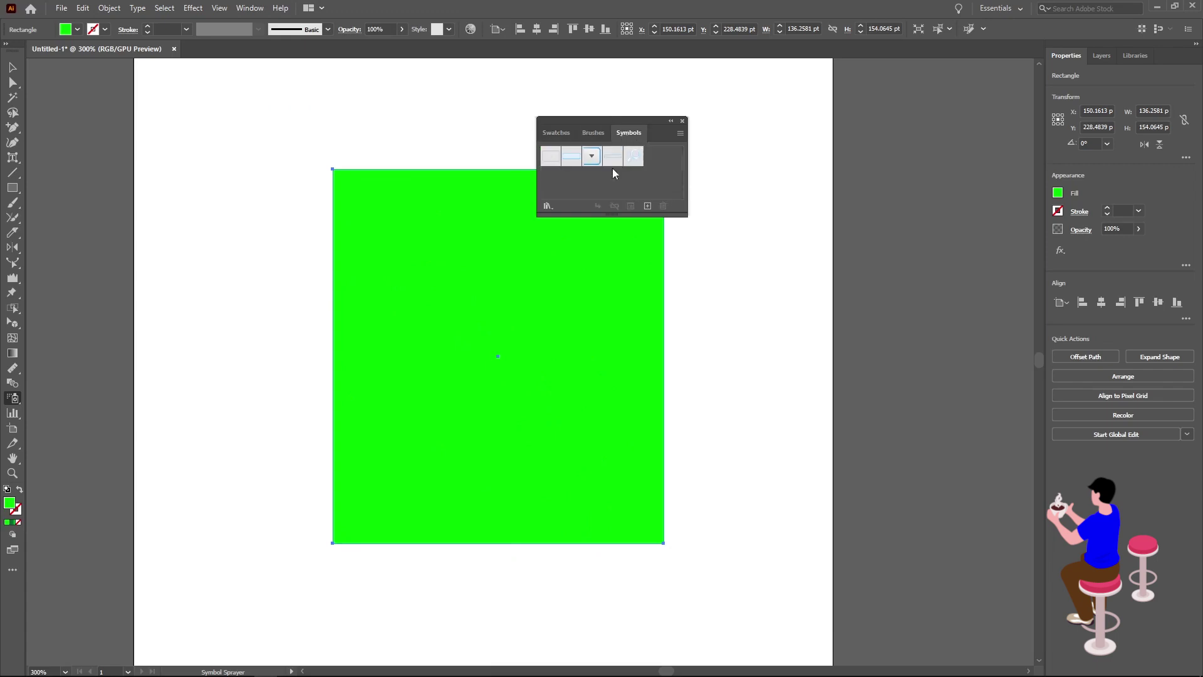
{"action": "left_click", "coordinate": [548, 206]}
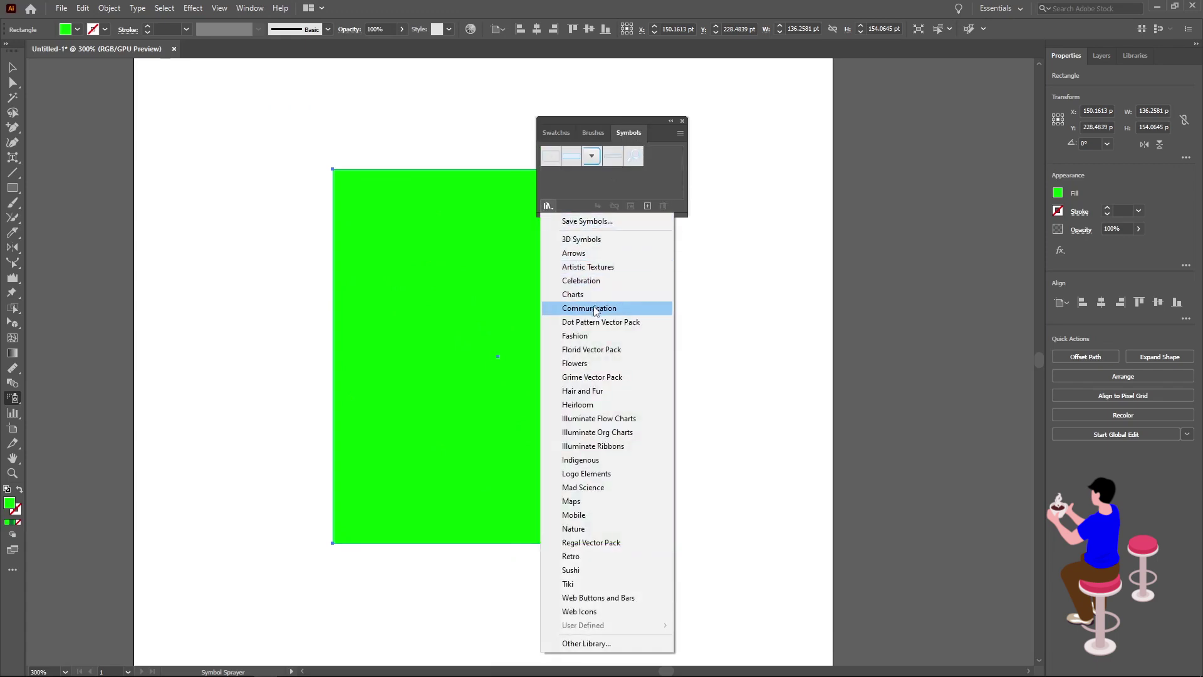
{"action": "left_click", "coordinate": [575, 363]}
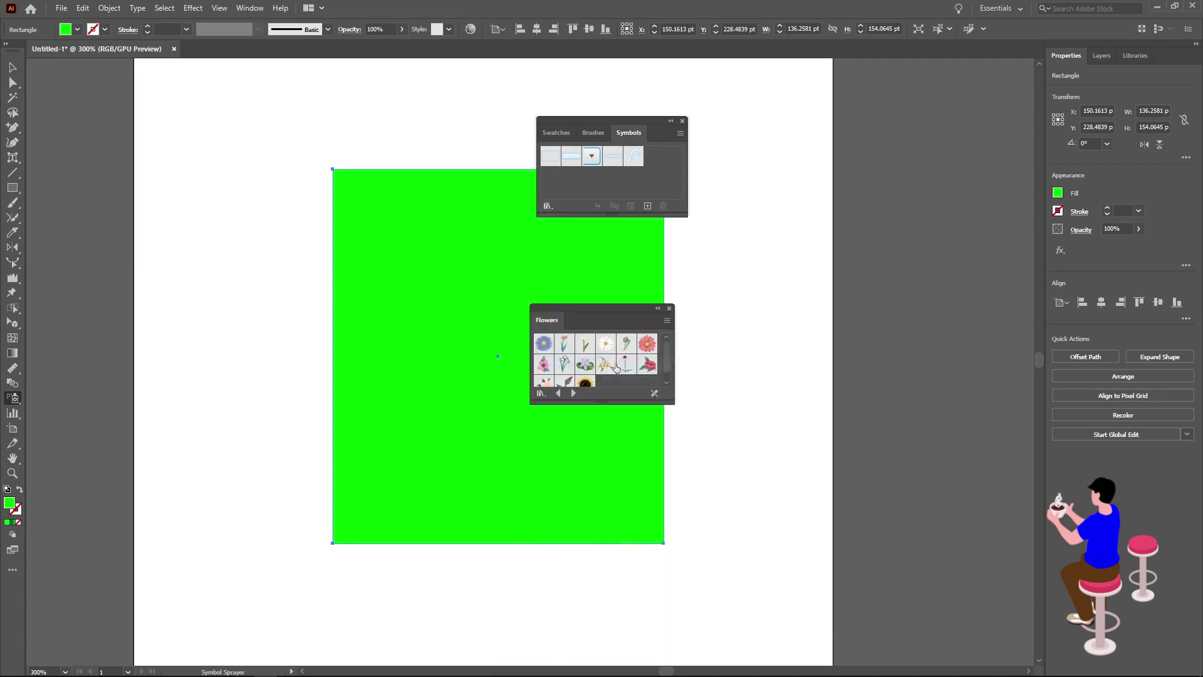
Move the Flowers library aside, close the Symbols panel, and select the blue flower
{"action": "mouse_move", "coordinate": [601, 312]}
{"action": "left_mouse_down"}
{"action": "mouse_move", "coordinate": [752, 225]}
{"action": "mouse_move", "coordinate": [800, 220]}
{"action": "left_mouse_up"}
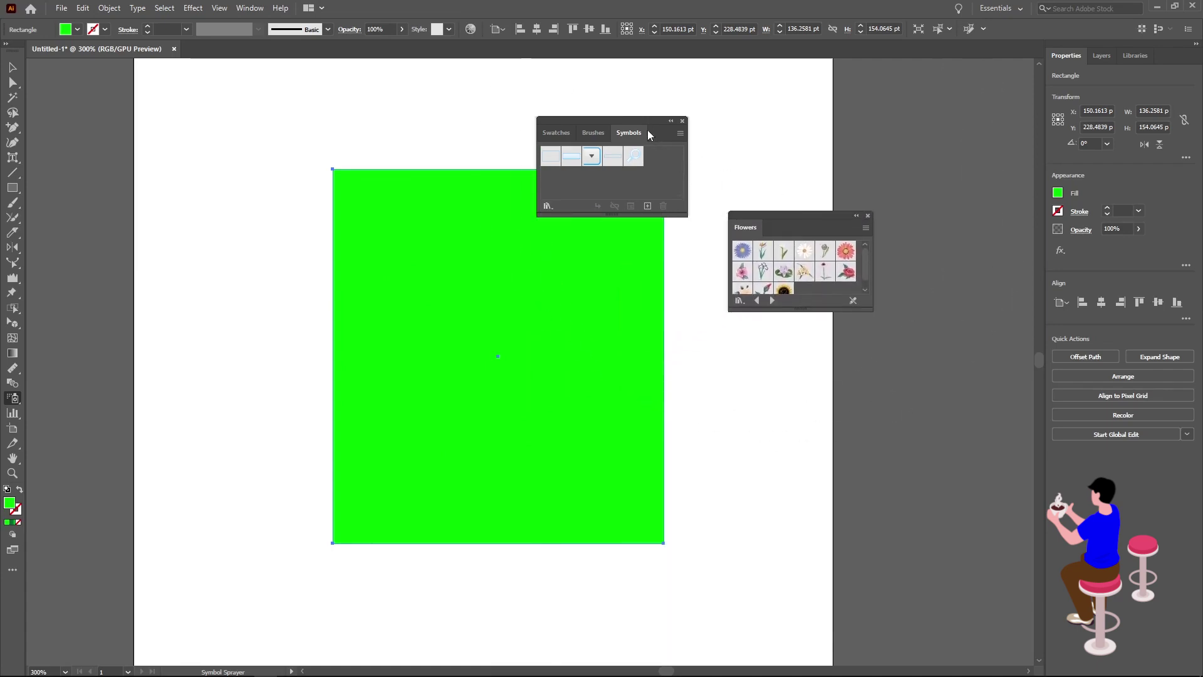
{"action": "left_click", "coordinate": [682, 121]}
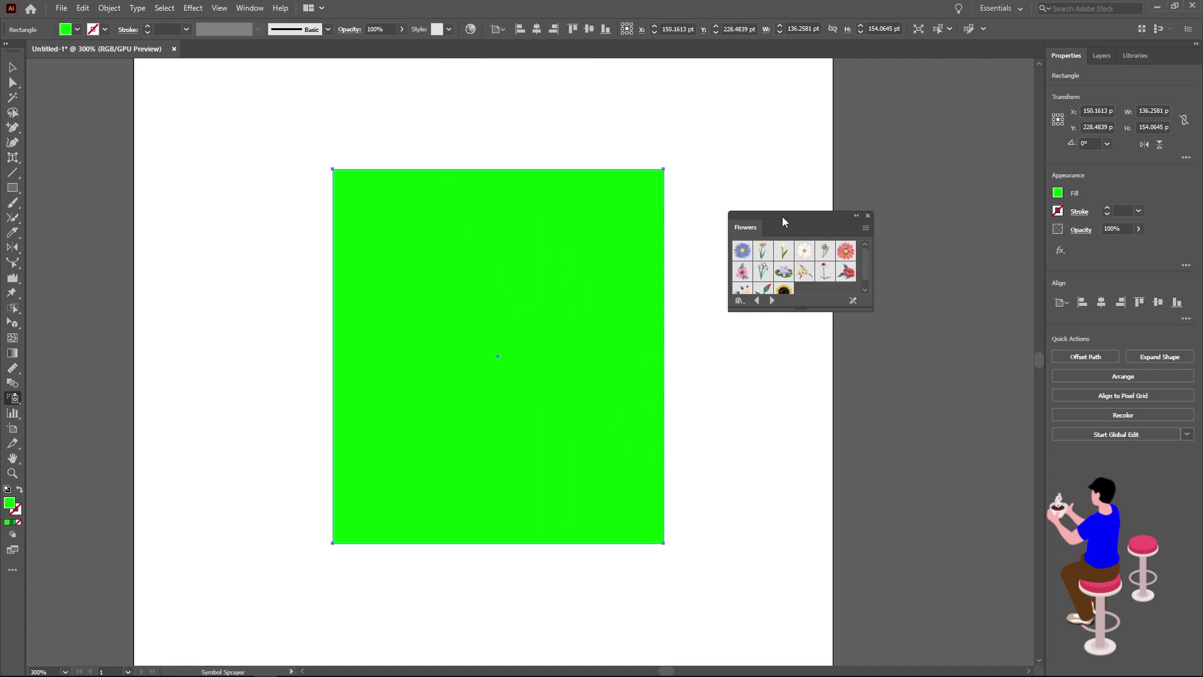
{"action": "left_click_drag", "start_coordinate": [783, 218], "coordinate": [842, 178]}
{"action": "left_click", "coordinate": [825, 215]}
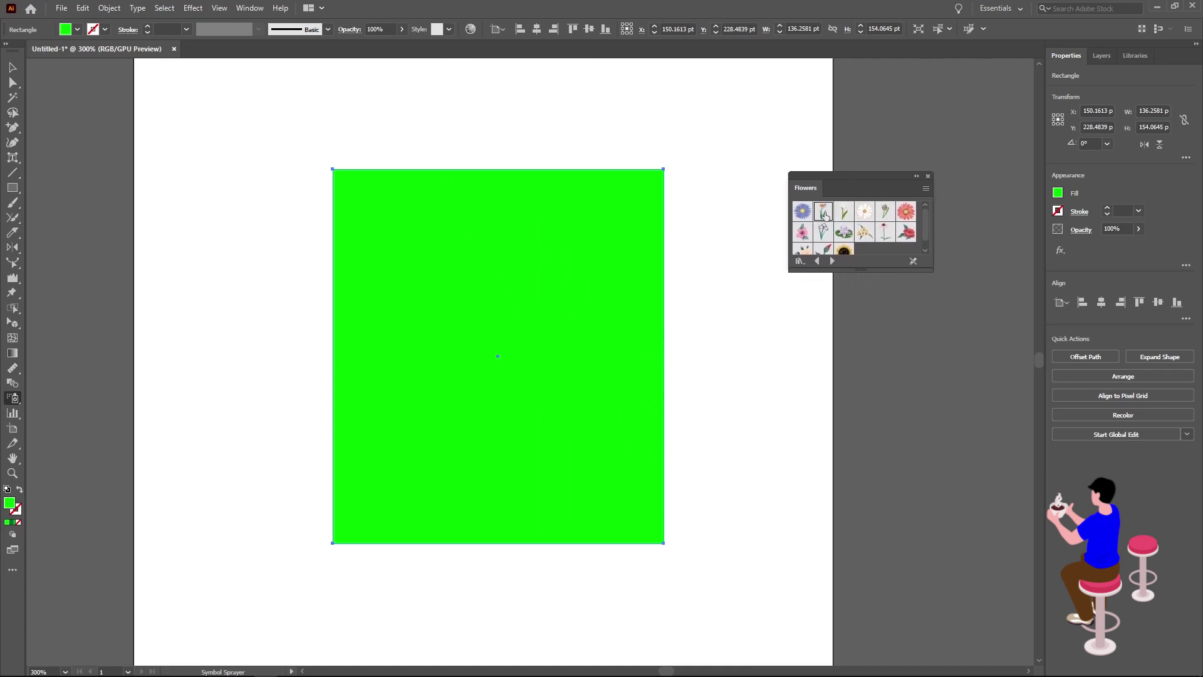
{"action": "left_click", "coordinate": [802, 211]}
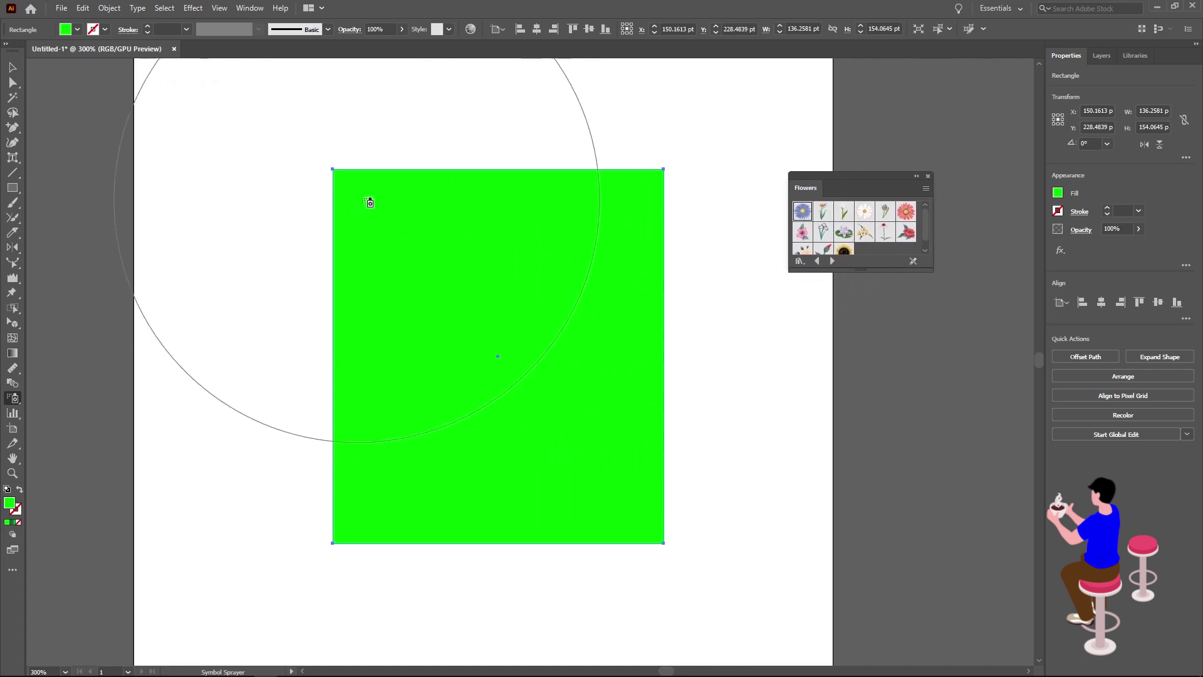
Spray blue flowers over the green rectangle's upper-left area
{"action": "left_click_drag", "start_coordinate": [368, 202], "coordinate": [374, 301]}
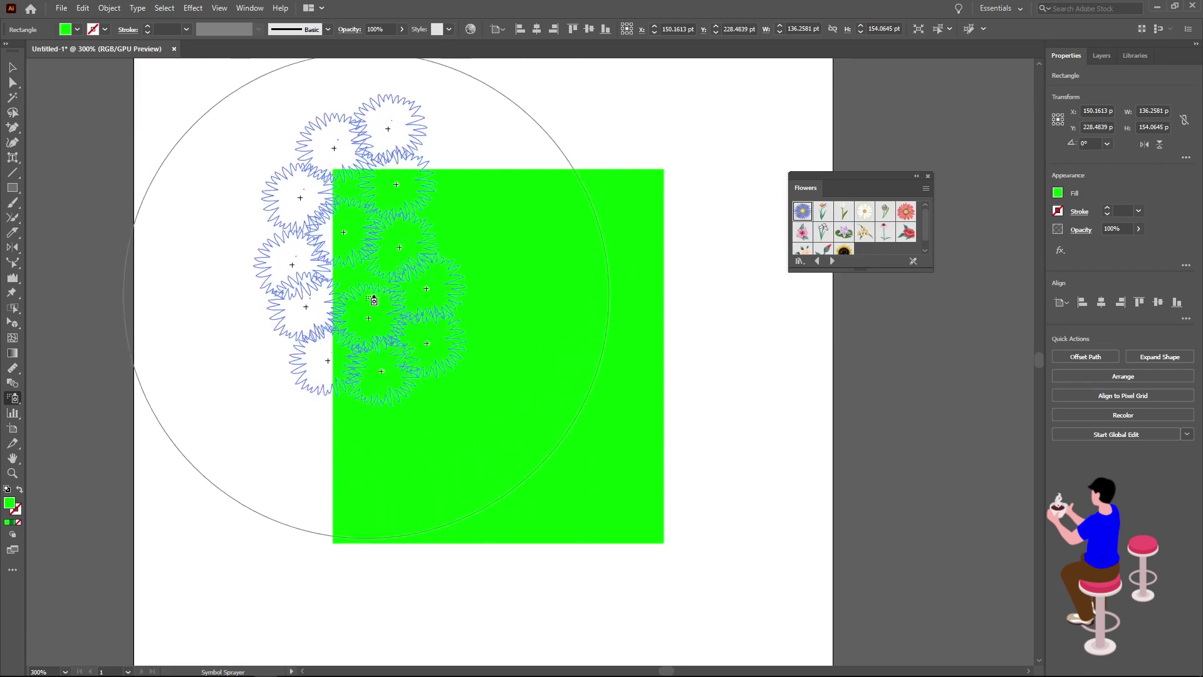
{"action": "left_click_drag", "start_coordinate": [374, 300], "coordinate": [387, 368]}
{"action": "key", "text": "ctrl+minus"}
{"action": "key", "text": "ctrl+minus"}
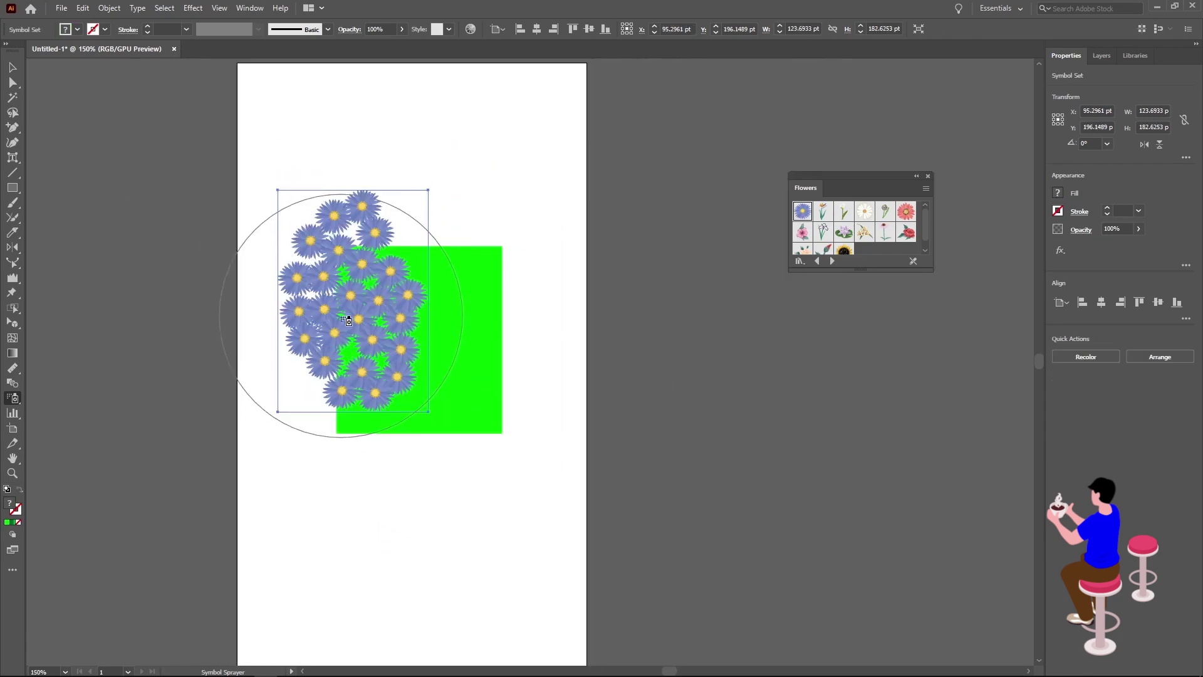
{"action": "scroll", "coordinate": [349, 321], "scroll_direction": "down", "scroll_amount": 3}
{"action": "scroll", "coordinate": [350, 376], "scroll_direction": "down", "scroll_amount": 3}
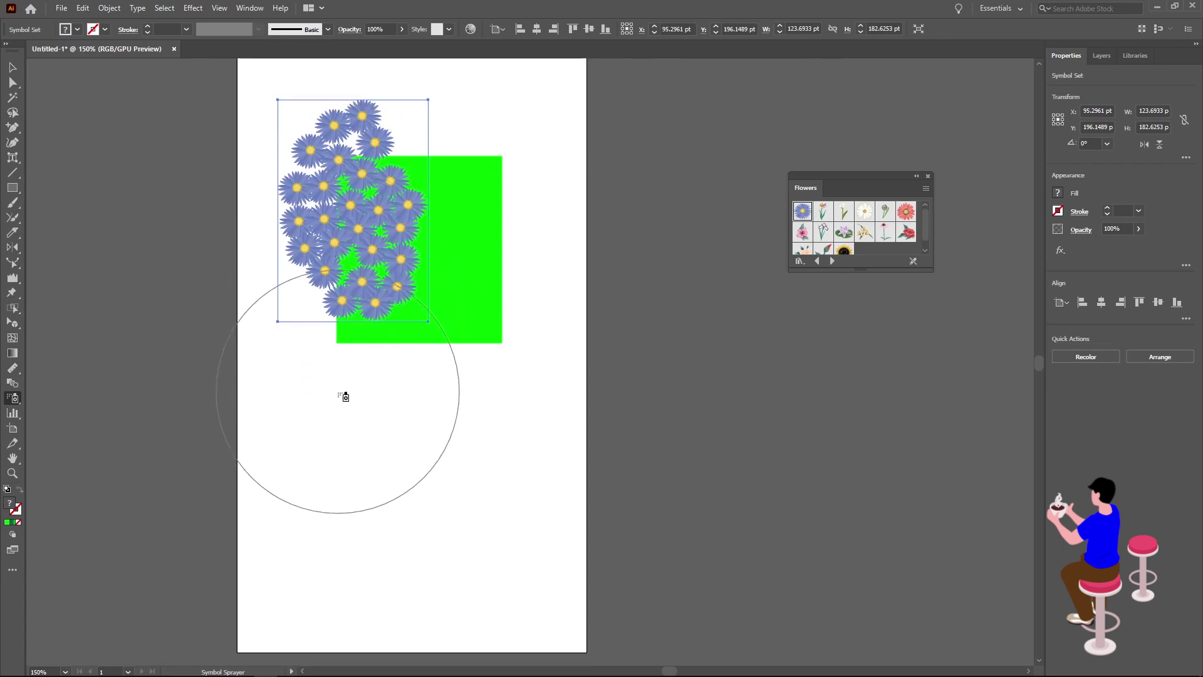
Add scattered blue flowers below the rectangle and along the left and bottom
{"action": "left_click", "coordinate": [344, 396]}
{"action": "left_click", "coordinate": [446, 475]}
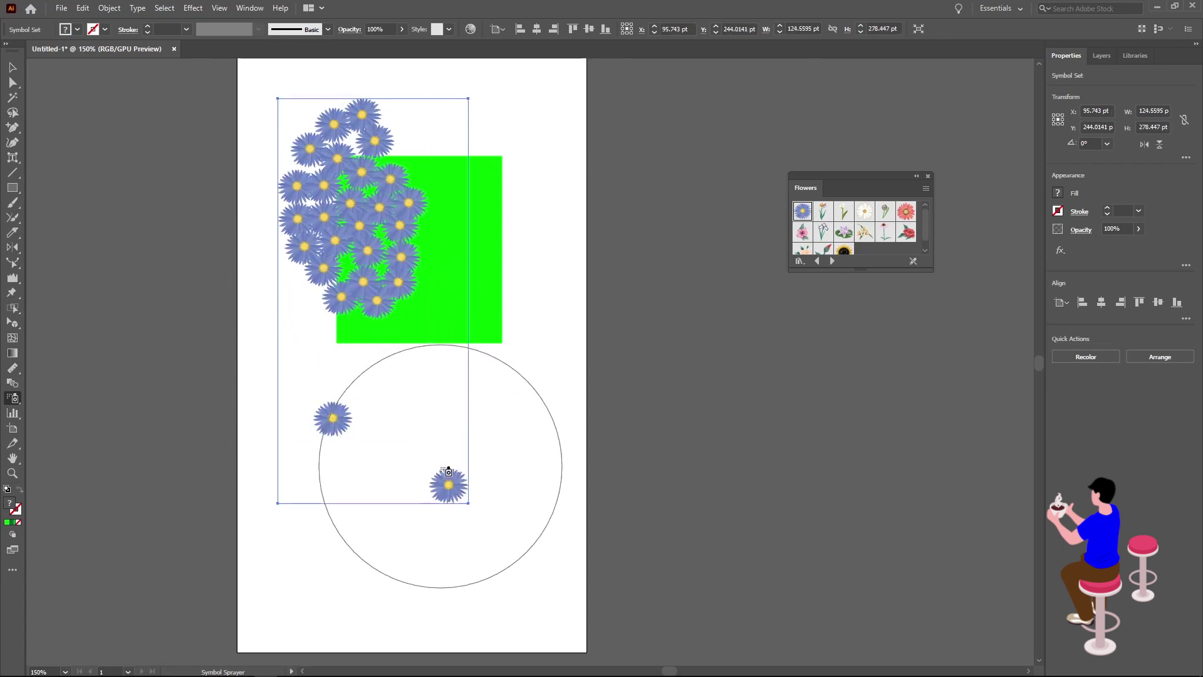
{"action": "left_click", "coordinate": [502, 419]}
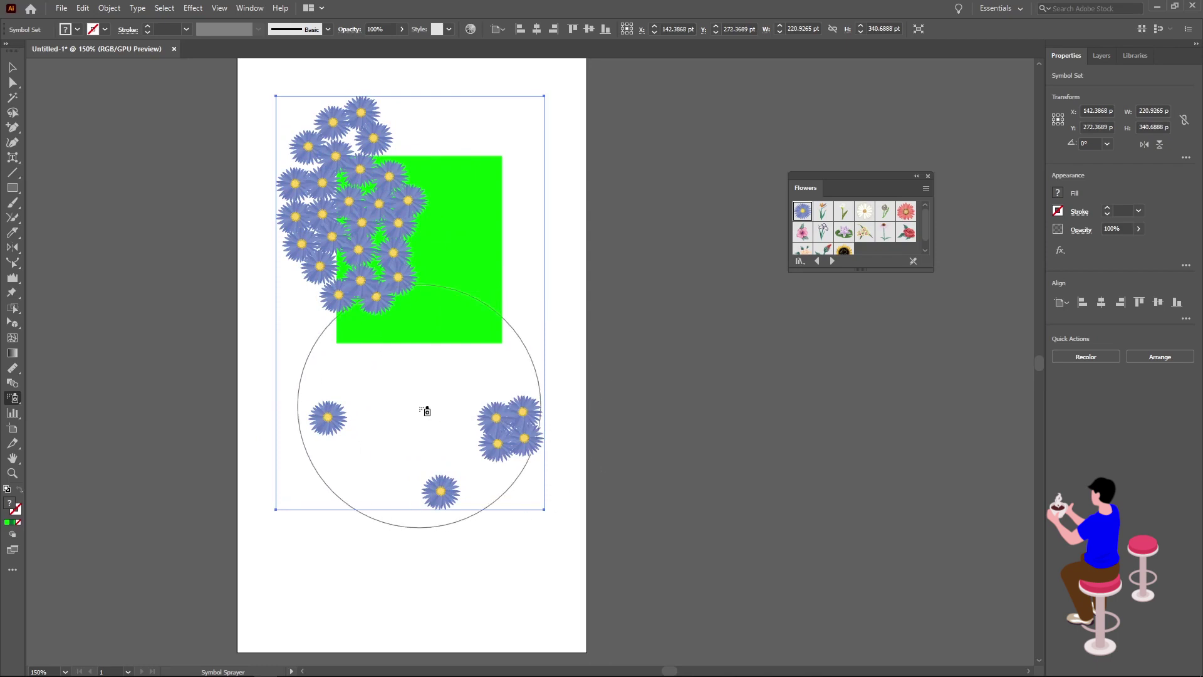
{"action": "left_click_drag", "start_coordinate": [395, 389], "coordinate": [402, 362]}
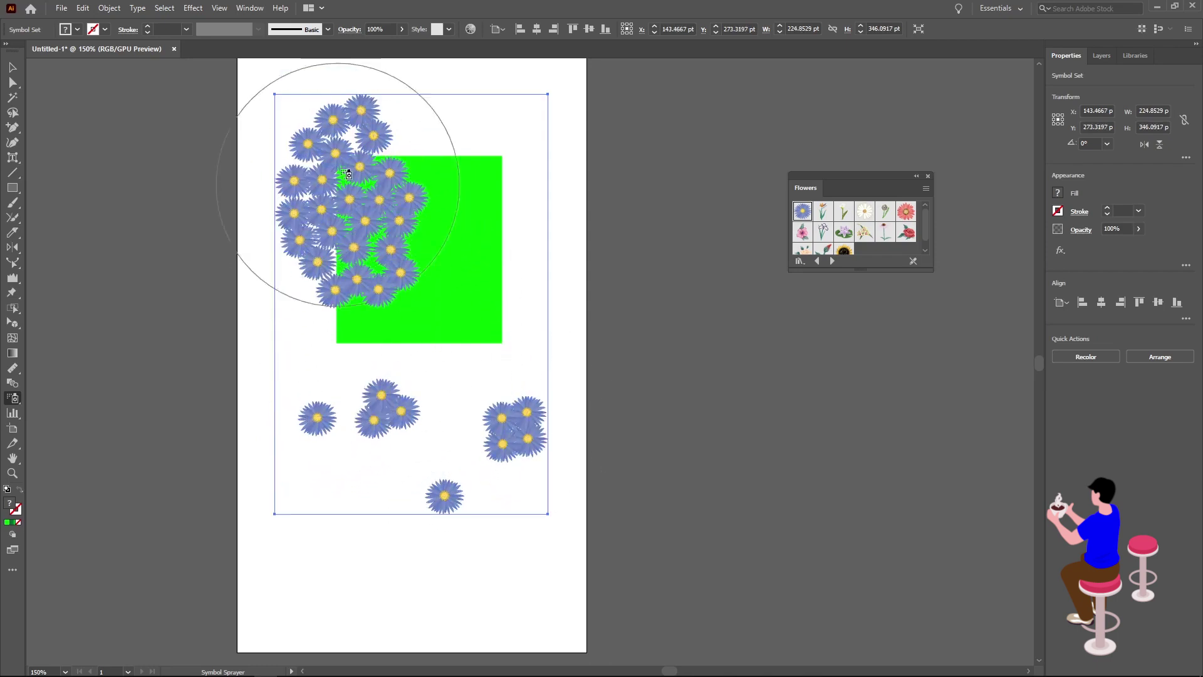
{"action": "scroll", "coordinate": [351, 135], "scroll_direction": "up", "scroll_amount": 2}
{"action": "scroll", "coordinate": [357, 283], "scroll_direction": "up", "scroll_amount": 1}
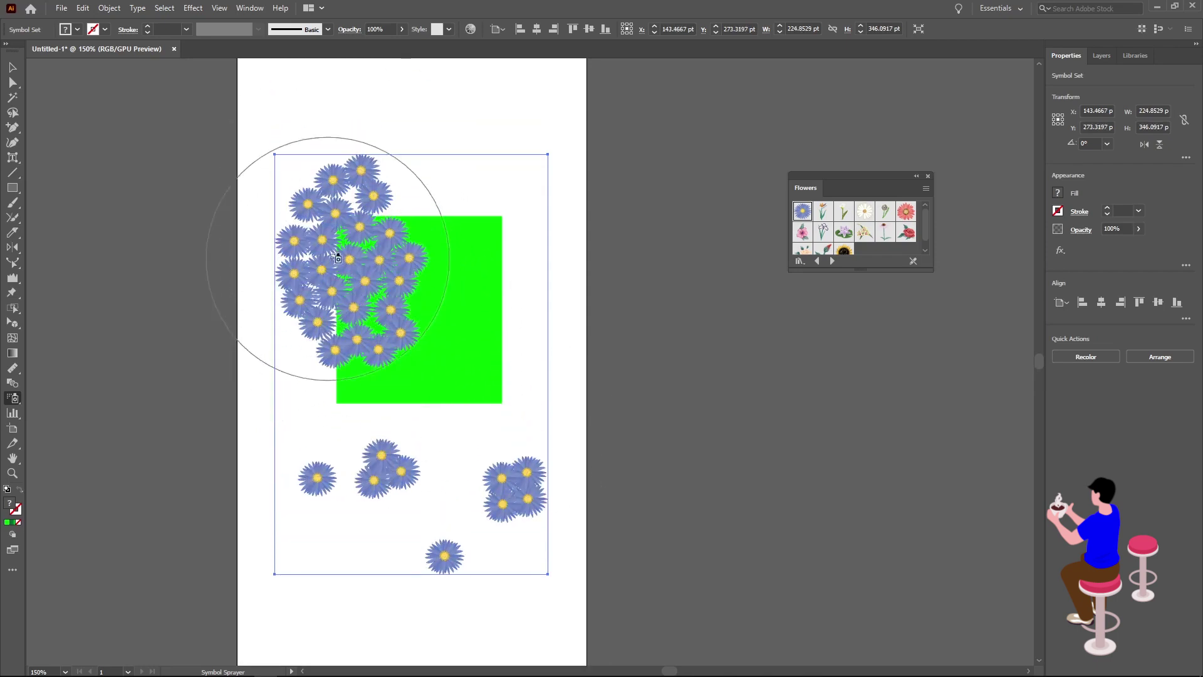
{"action": "mouse_move", "coordinate": [338, 424]}
{"action": "left_mouse_down"}
{"action": "mouse_move", "coordinate": [334, 281]}
{"action": "mouse_move", "coordinate": [281, 168]}
{"action": "mouse_move", "coordinate": [229, 174]}
{"action": "left_mouse_up"}
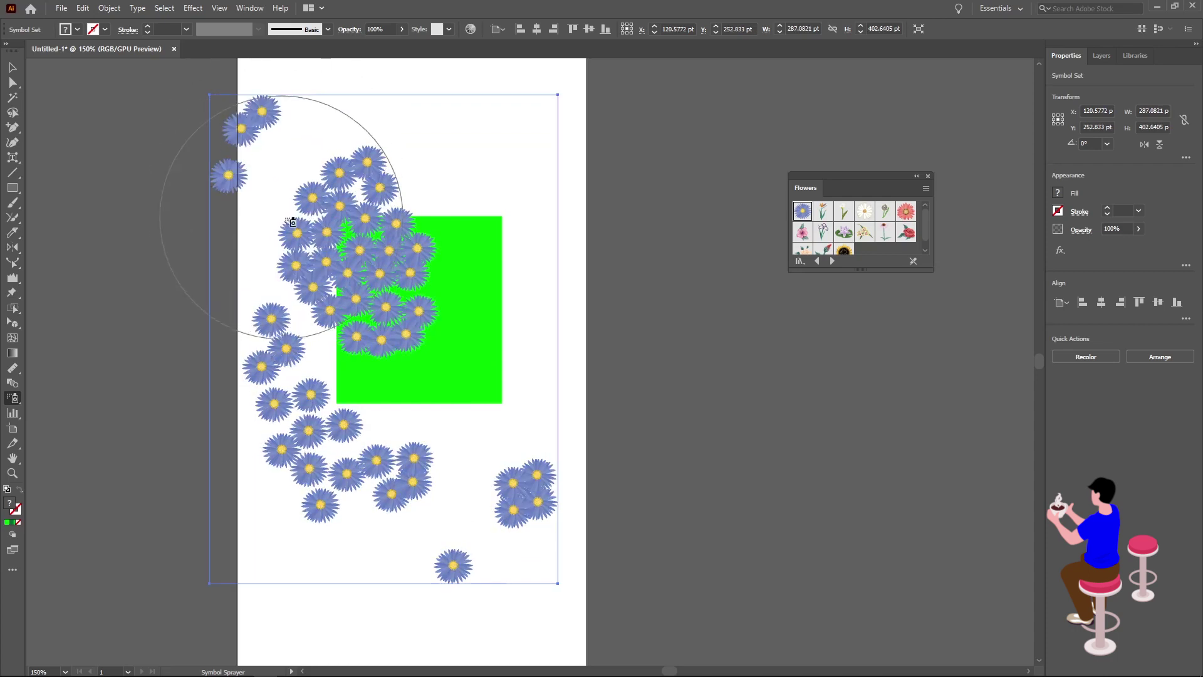
{"action": "left_click", "coordinate": [15, 401]}
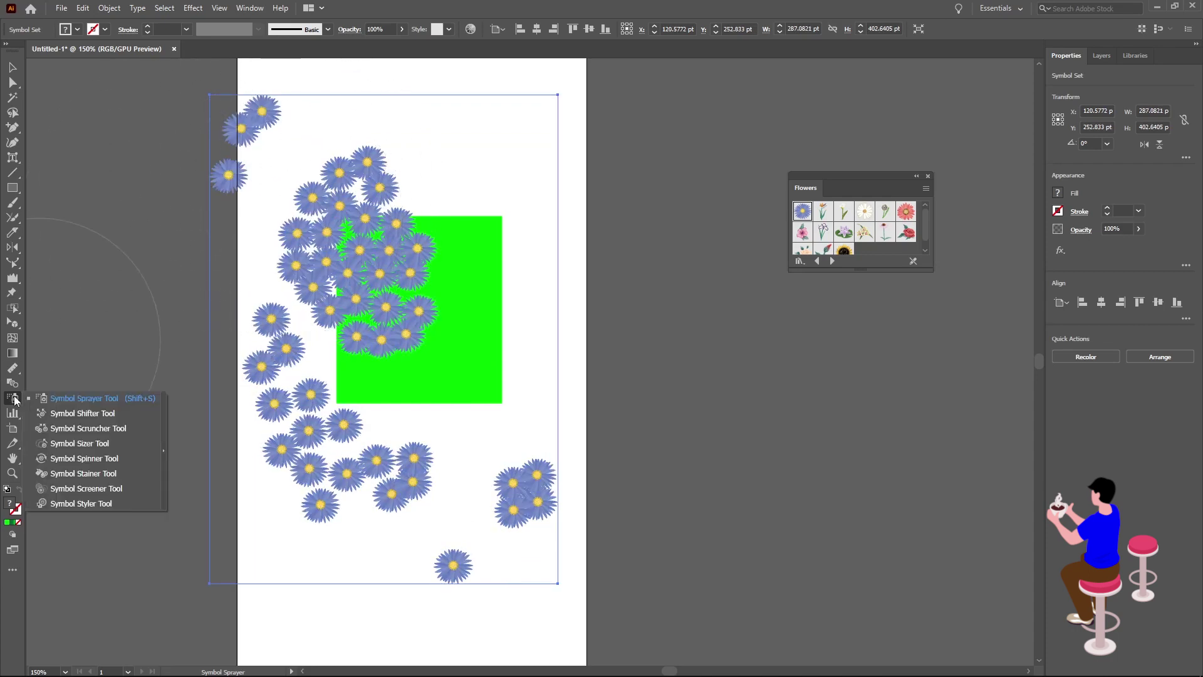
With the Symbol Shifter, push the blue flowers rightward onto the rectangle's middle
{"action": "left_click", "coordinate": [77, 413]}
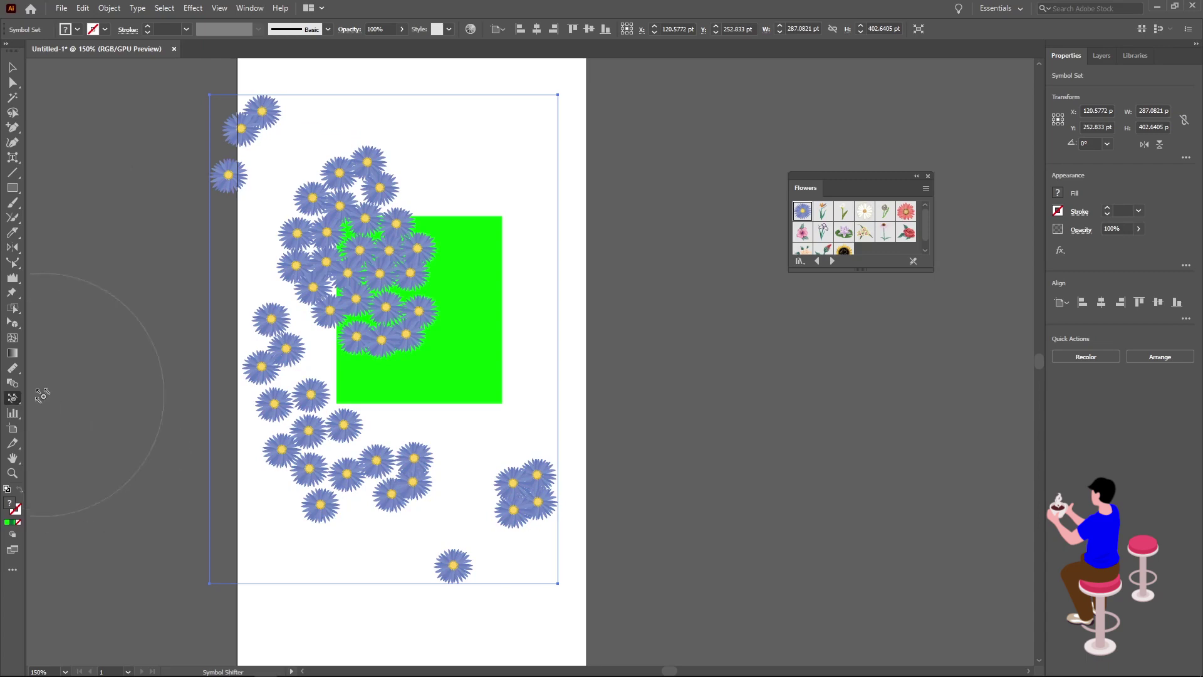
{"action": "mouse_move", "coordinate": [398, 311]}
{"action": "left_mouse_down"}
{"action": "mouse_move", "coordinate": [337, 312]}
{"action": "mouse_move", "coordinate": [355, 275]}
{"action": "left_mouse_up"}
{"action": "mouse_move", "coordinate": [316, 291]}
{"action": "left_mouse_down"}
{"action": "mouse_move", "coordinate": [332, 255]}
{"action": "mouse_move", "coordinate": [298, 207]}
{"action": "left_mouse_up"}
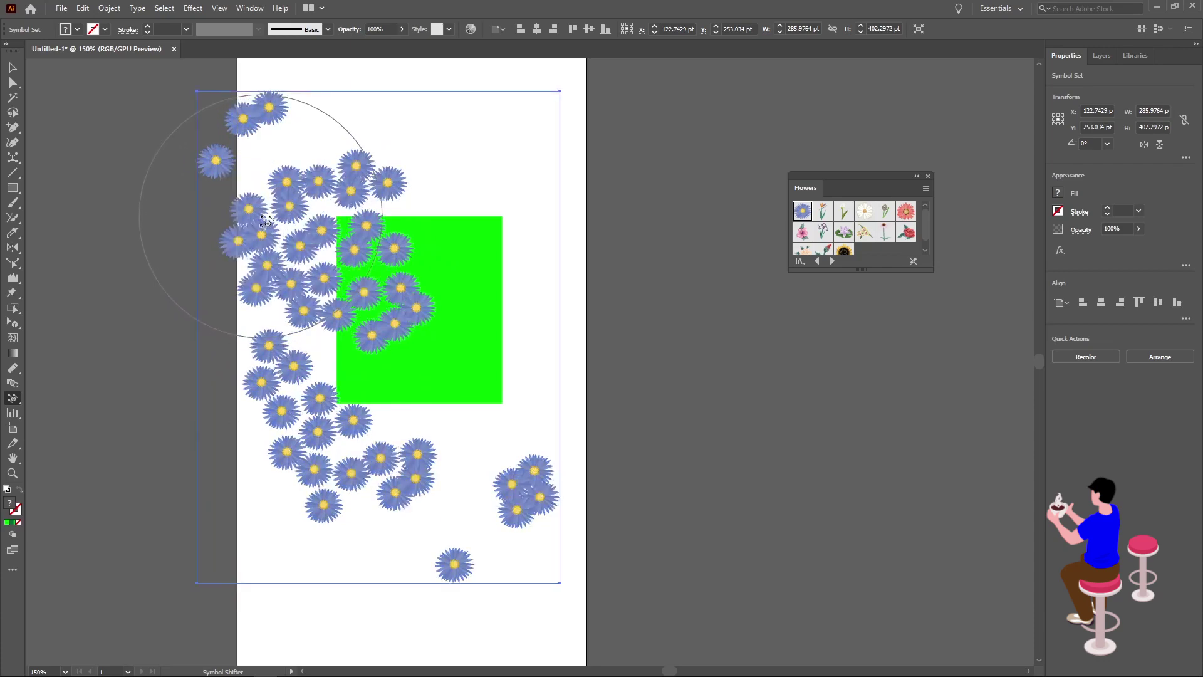
{"action": "left_click_drag", "start_coordinate": [354, 248], "coordinate": [457, 295]}
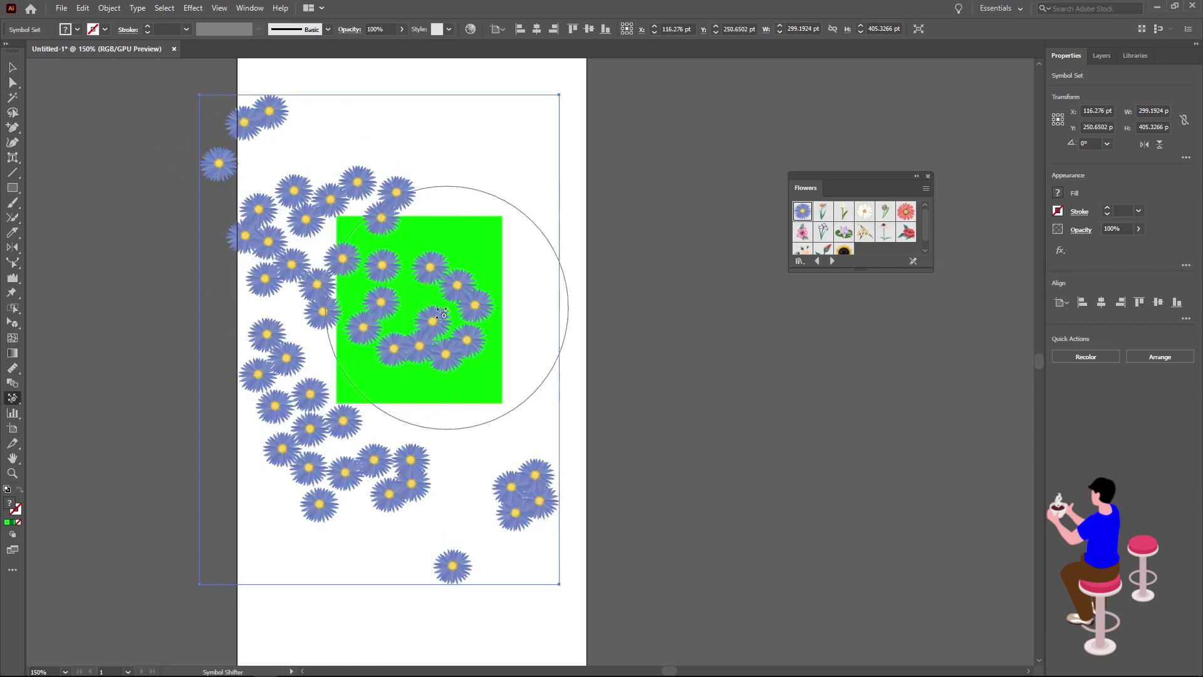
{"action": "left_click", "coordinate": [15, 401]}
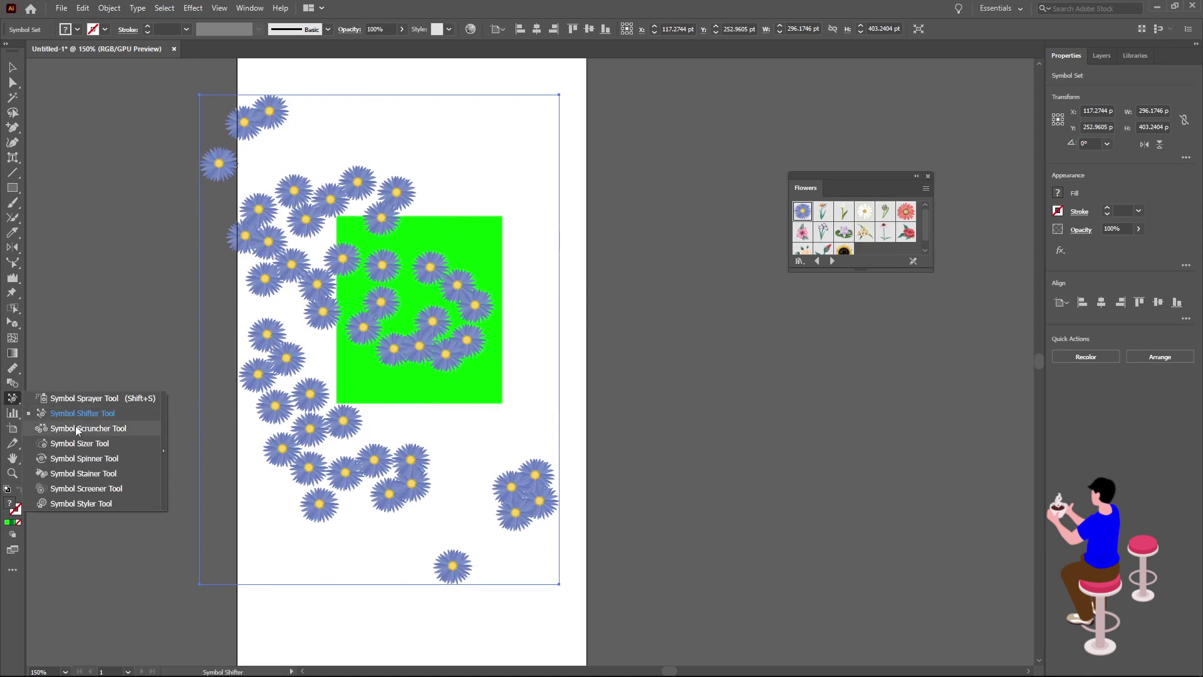
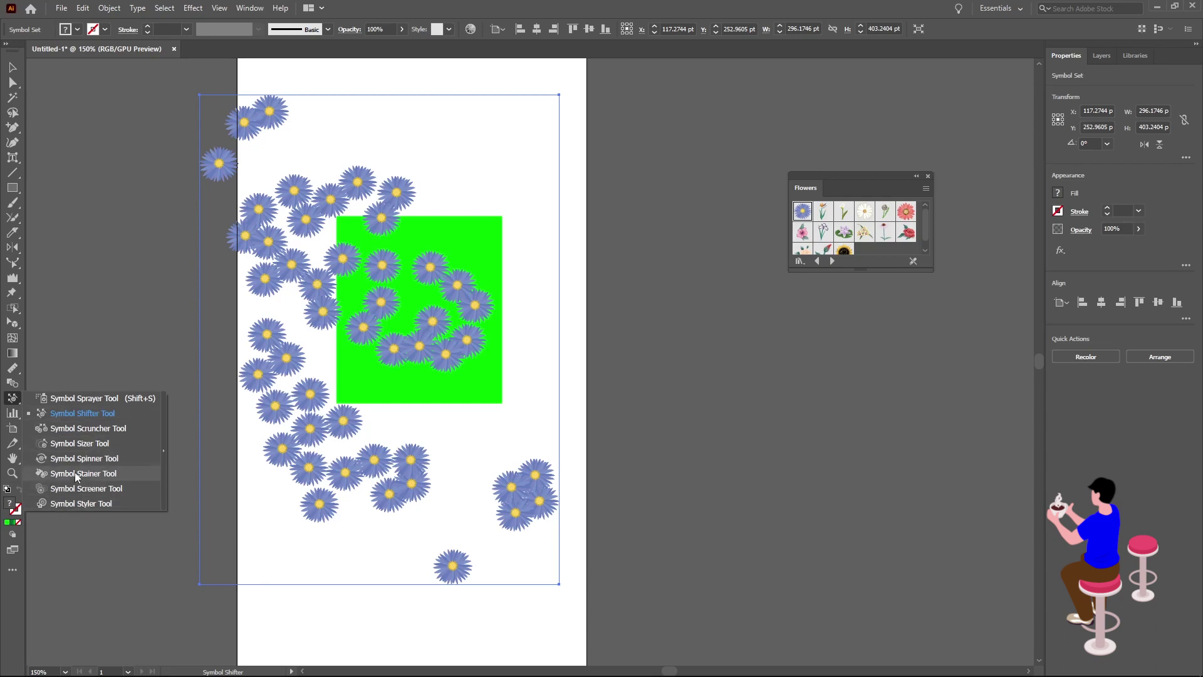
Fade the flowers over the green square to semi-transparent with the Symbol Screener Tool
{"action": "left_click", "coordinate": [70, 504]}
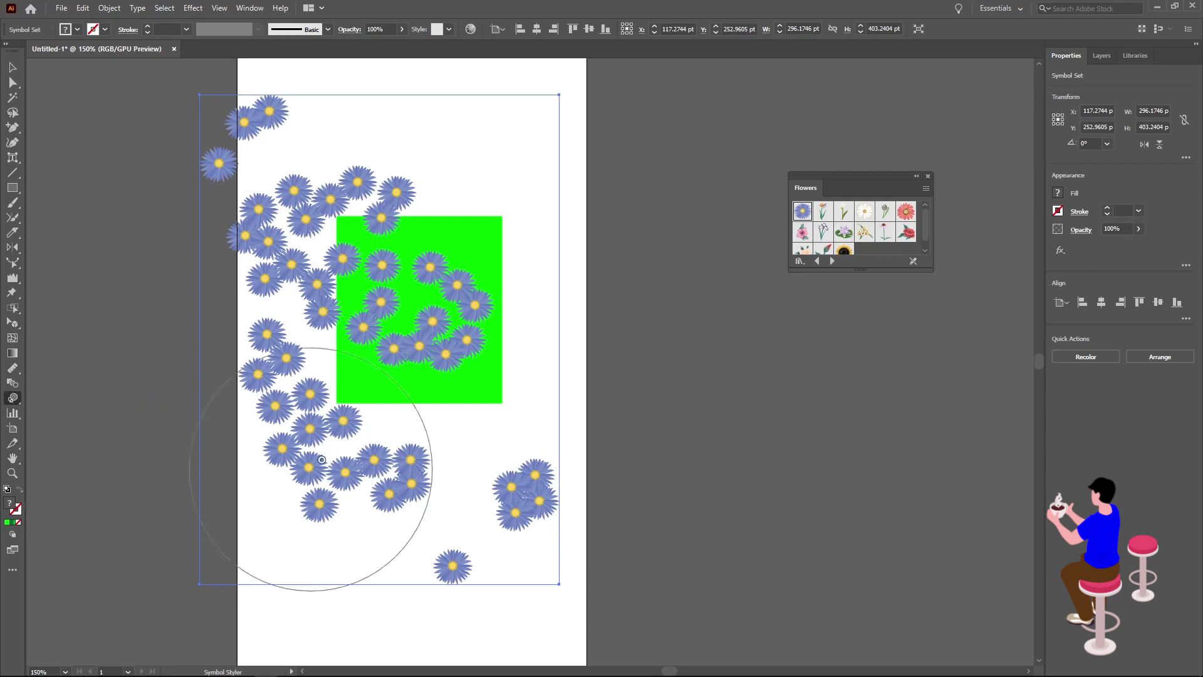
{"action": "left_click", "coordinate": [19, 398]}
{"action": "left_click", "coordinate": [87, 488]}
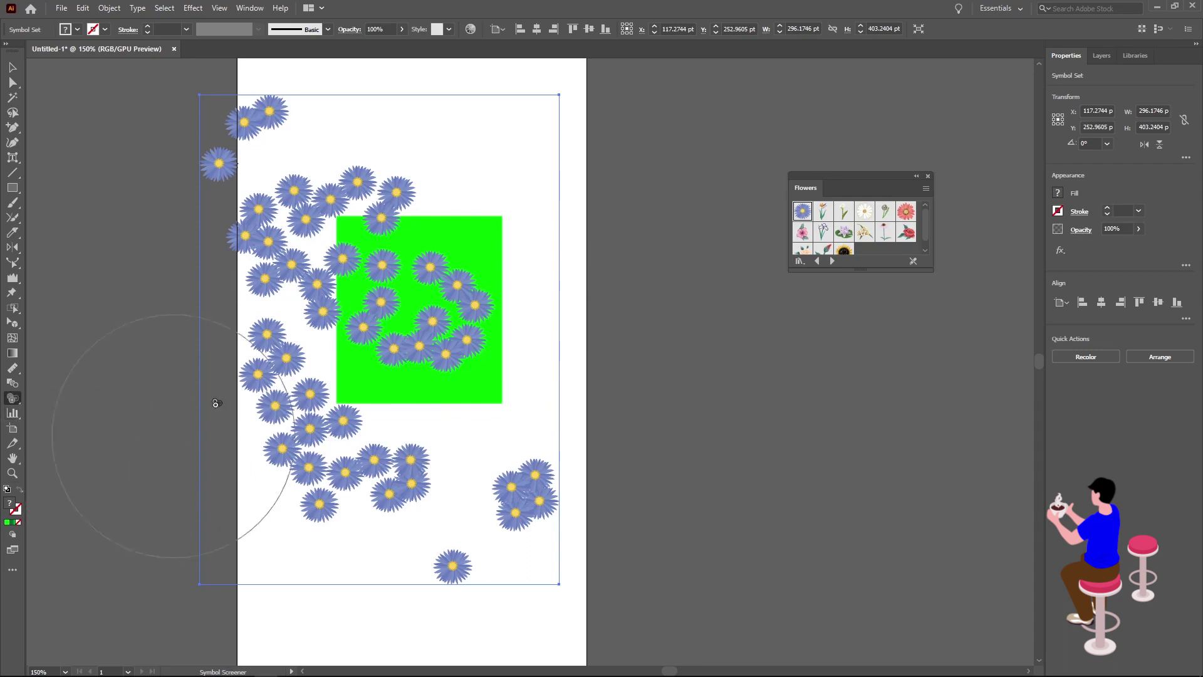
{"action": "mouse_move", "coordinate": [339, 319]}
{"action": "left_mouse_down"}
{"action": "mouse_move", "coordinate": [276, 351]}
{"action": "mouse_move", "coordinate": [441, 253]}
{"action": "mouse_move", "coordinate": [520, 470]}
{"action": "mouse_move", "coordinate": [539, 461]}
{"action": "left_mouse_up"}
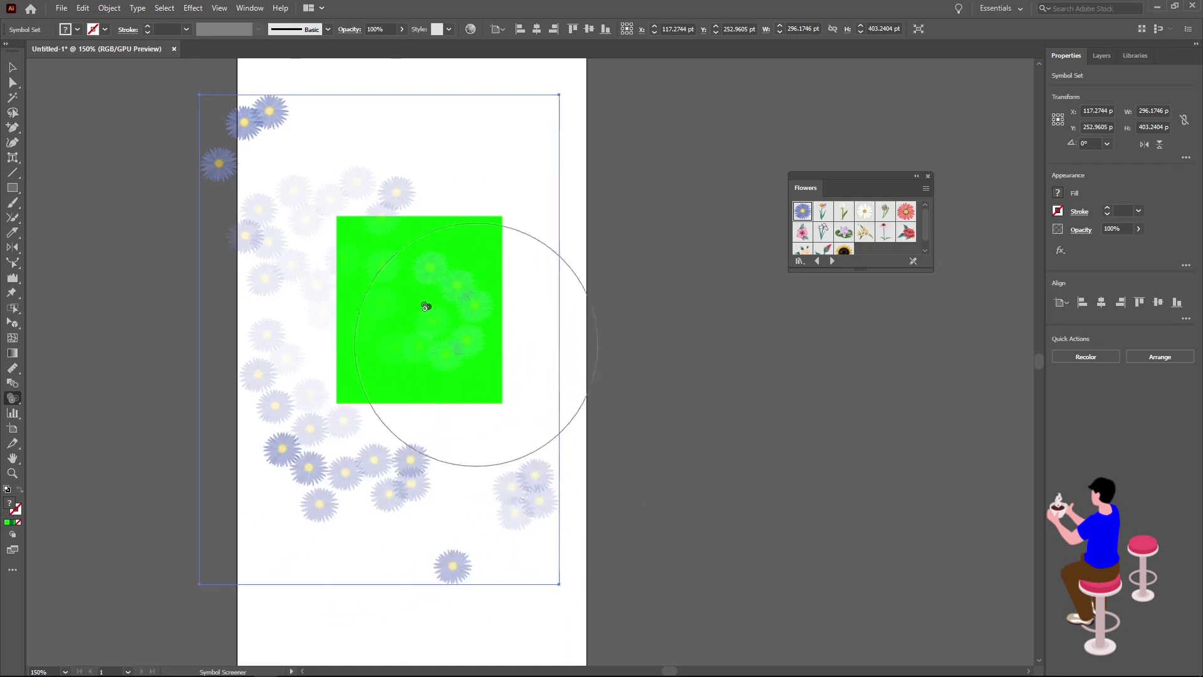
{"action": "left_click", "coordinate": [13, 415]}
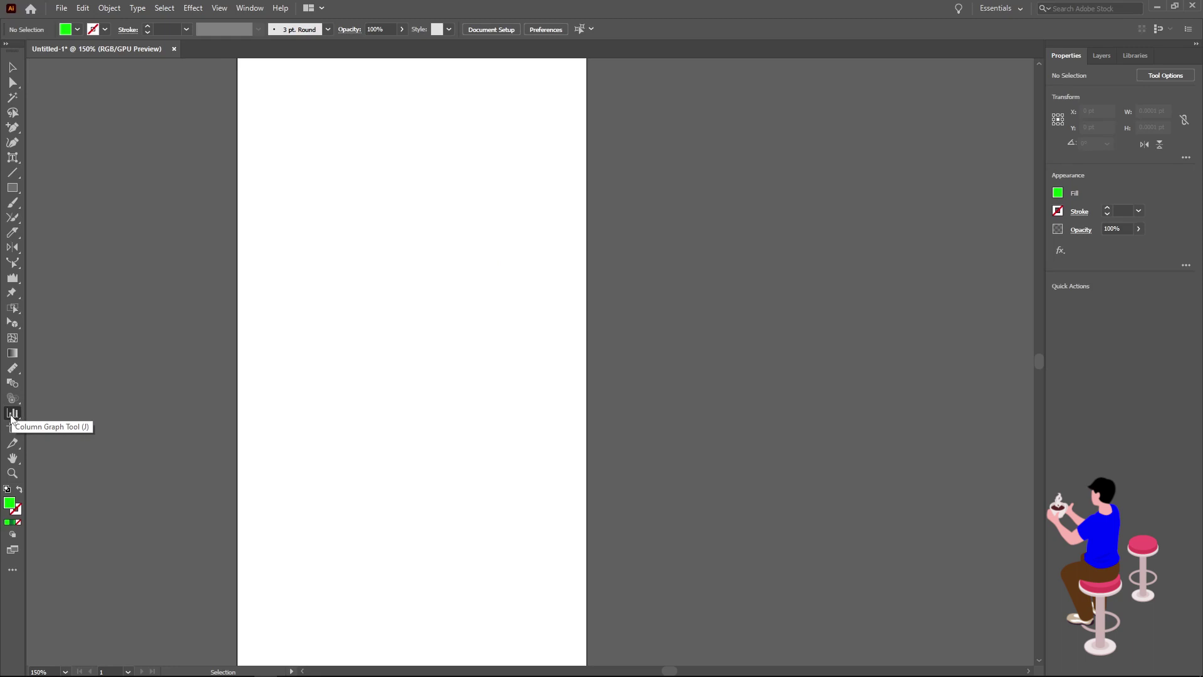
{"action": "left_click", "coordinate": [10, 417]}
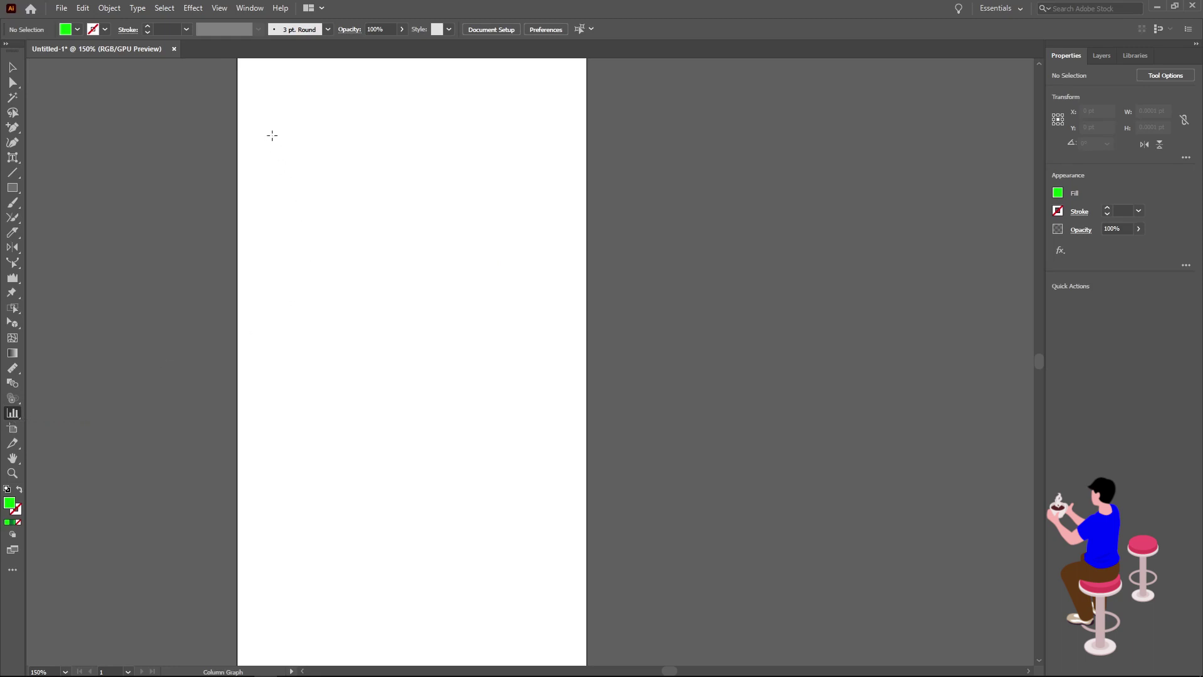
{"action": "left_click_drag", "start_coordinate": [272, 135], "coordinate": [545, 376]}
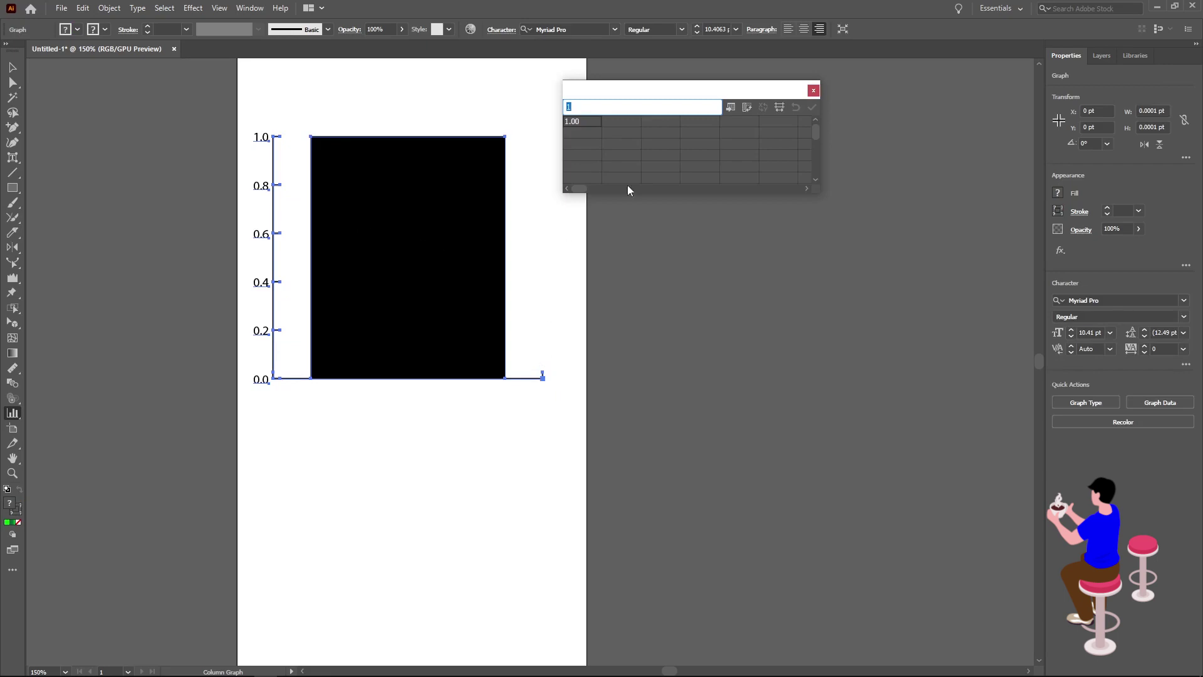
{"action": "type", "text": "asddf"}
{"action": "key", "text": "Tab"}
{"action": "left_click", "coordinate": [580, 130]}
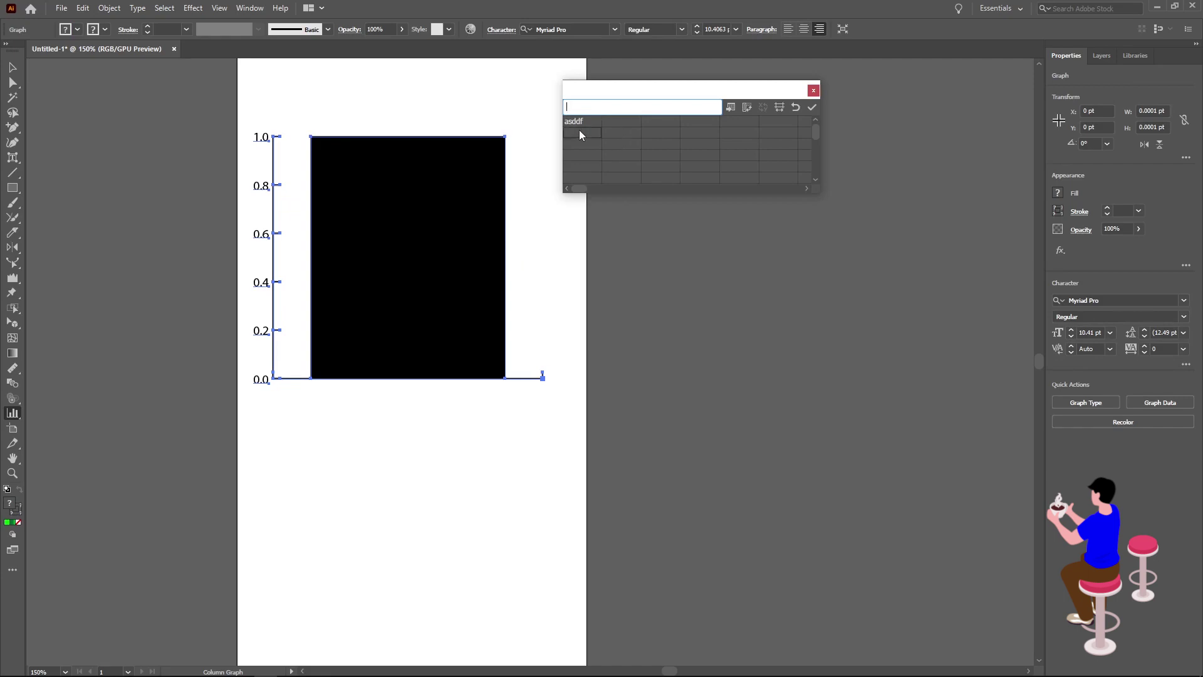
{"action": "left_click", "coordinate": [322, 359]}
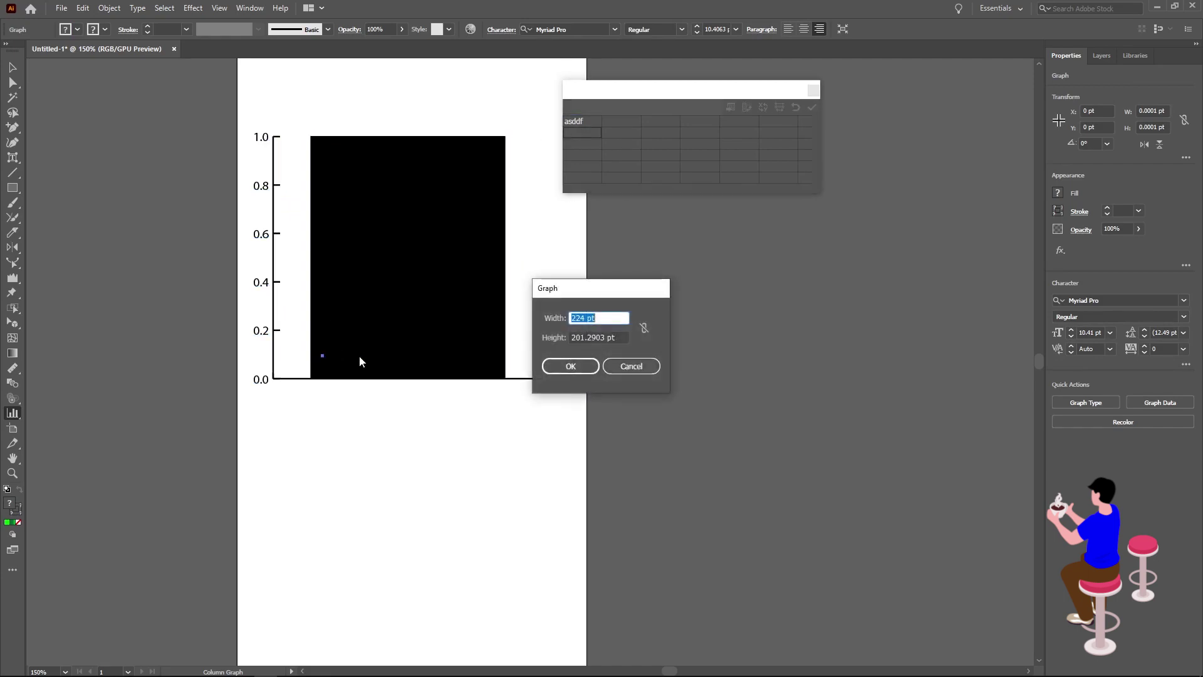
{"action": "left_click", "coordinate": [632, 365]}
{"action": "left_click", "coordinate": [814, 89]}
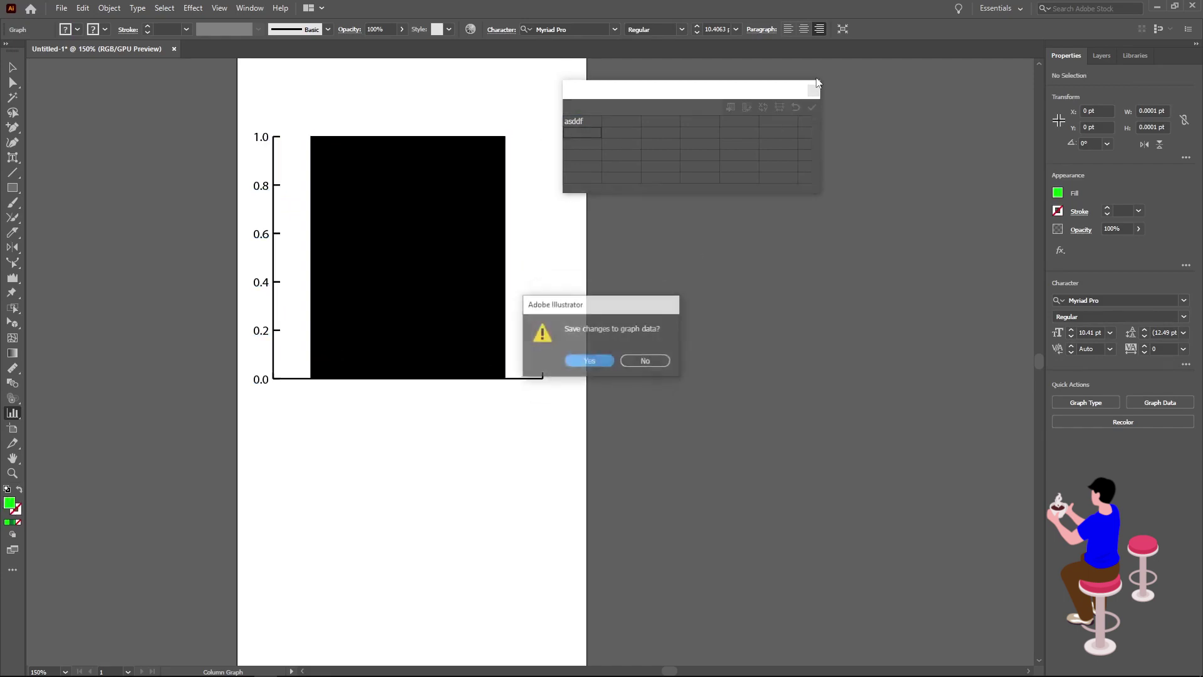
{"action": "left_click", "coordinate": [655, 366]}
{"action": "key", "text": "v"}
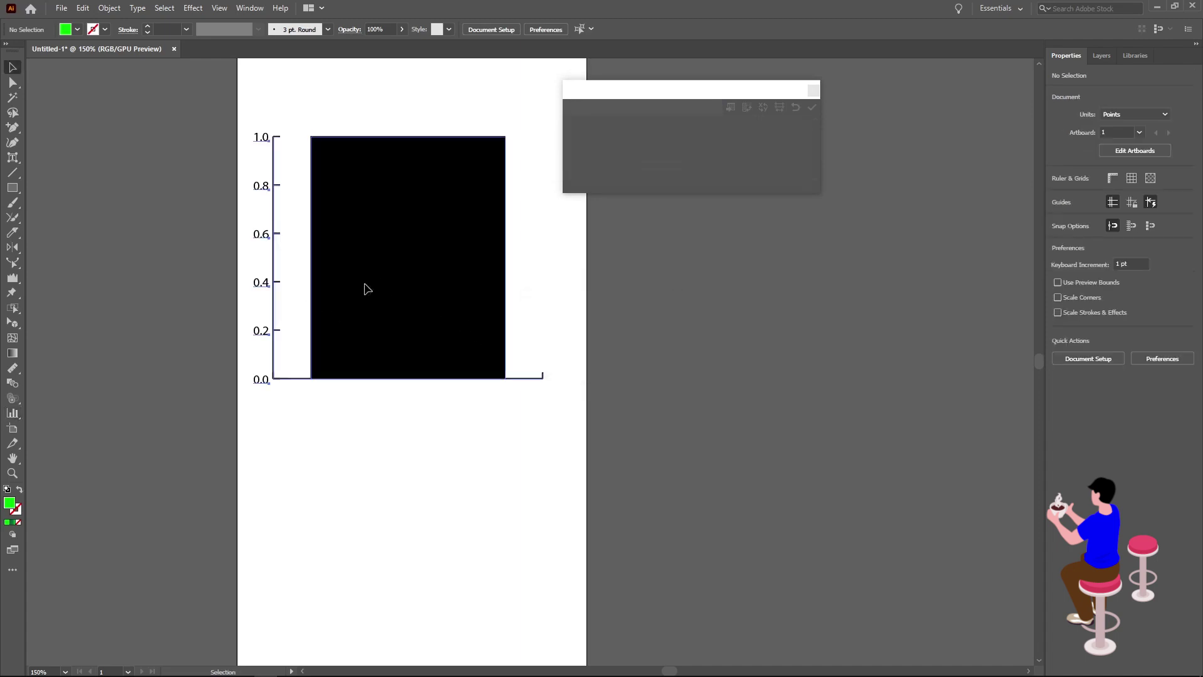
{"action": "double_click", "coordinate": [337, 263]}
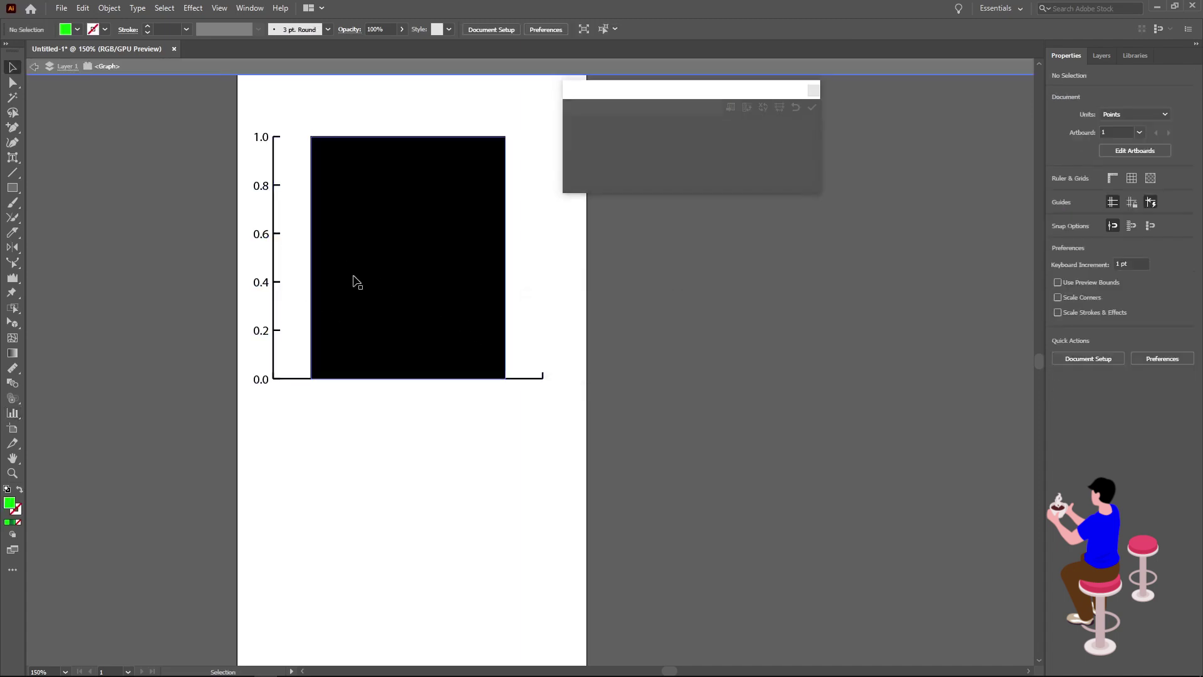
{"action": "double_click", "coordinate": [584, 287]}
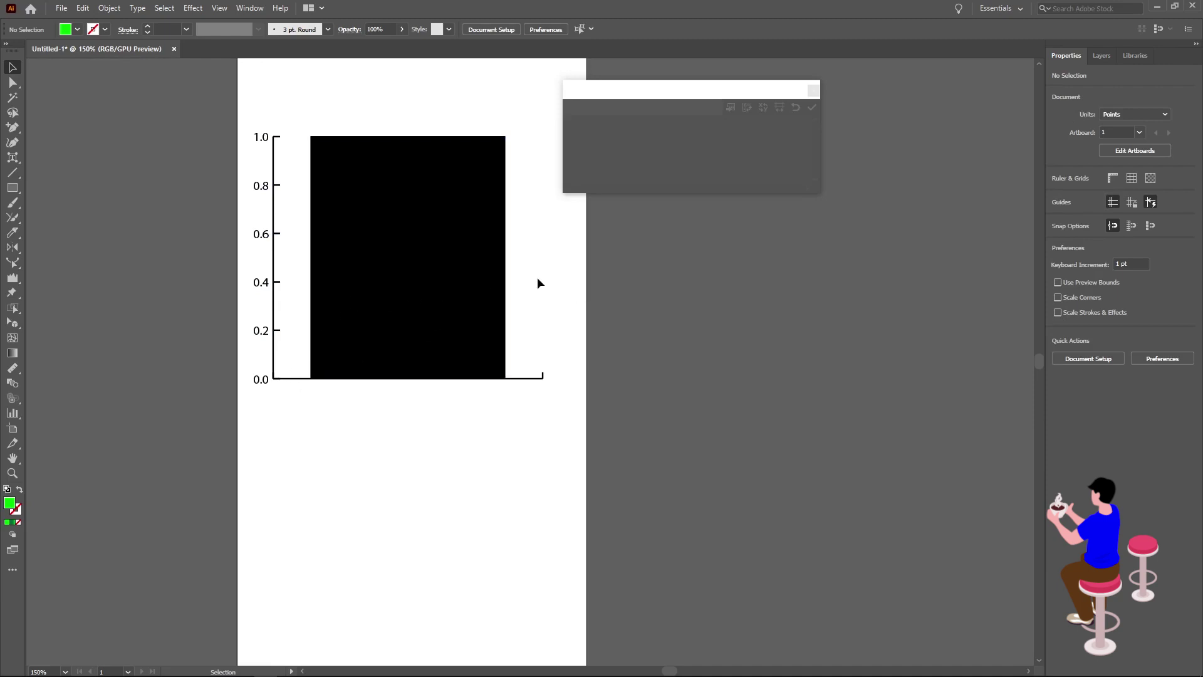
{"action": "left_click", "coordinate": [815, 90]}
{"action": "left_click_drag", "start_coordinate": [443, 306], "coordinate": [378, 311]}
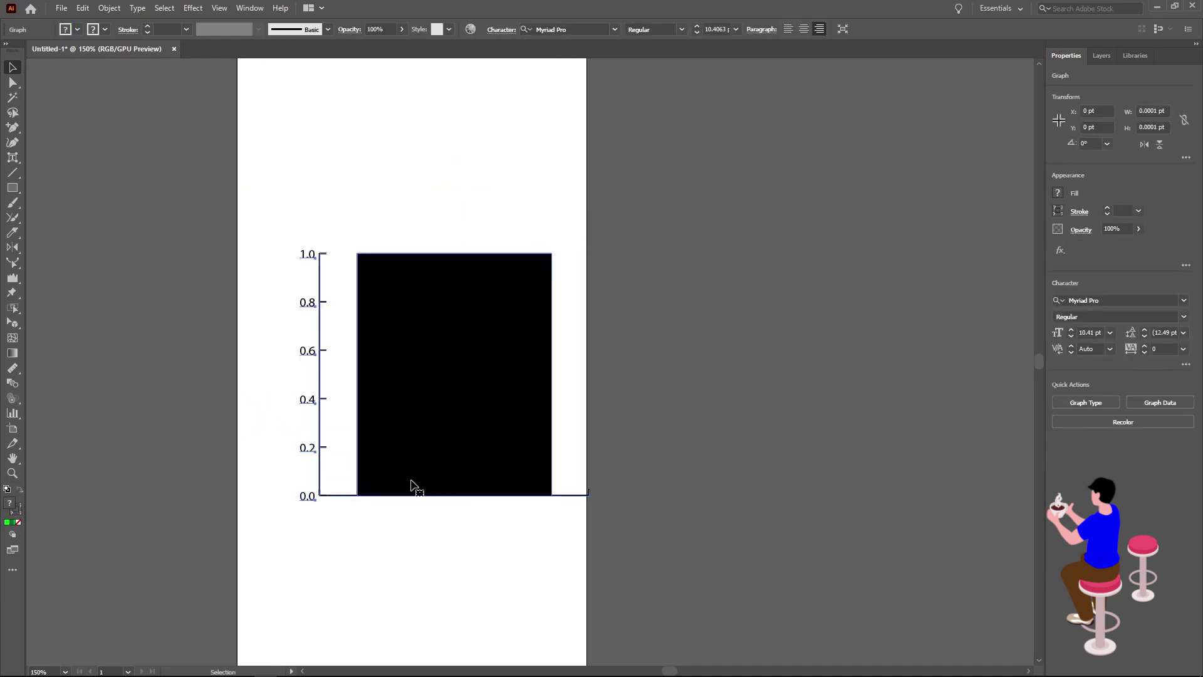
{"action": "right_click", "coordinate": [13, 413]}
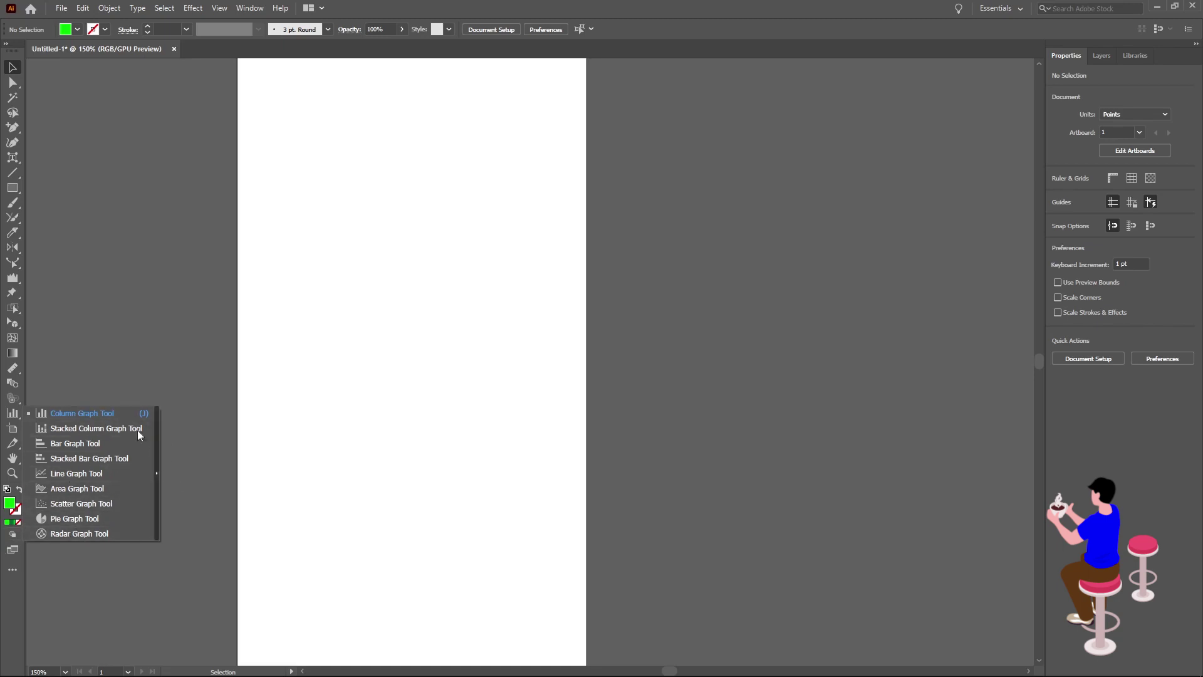
{"action": "left_click", "coordinate": [11, 417]}
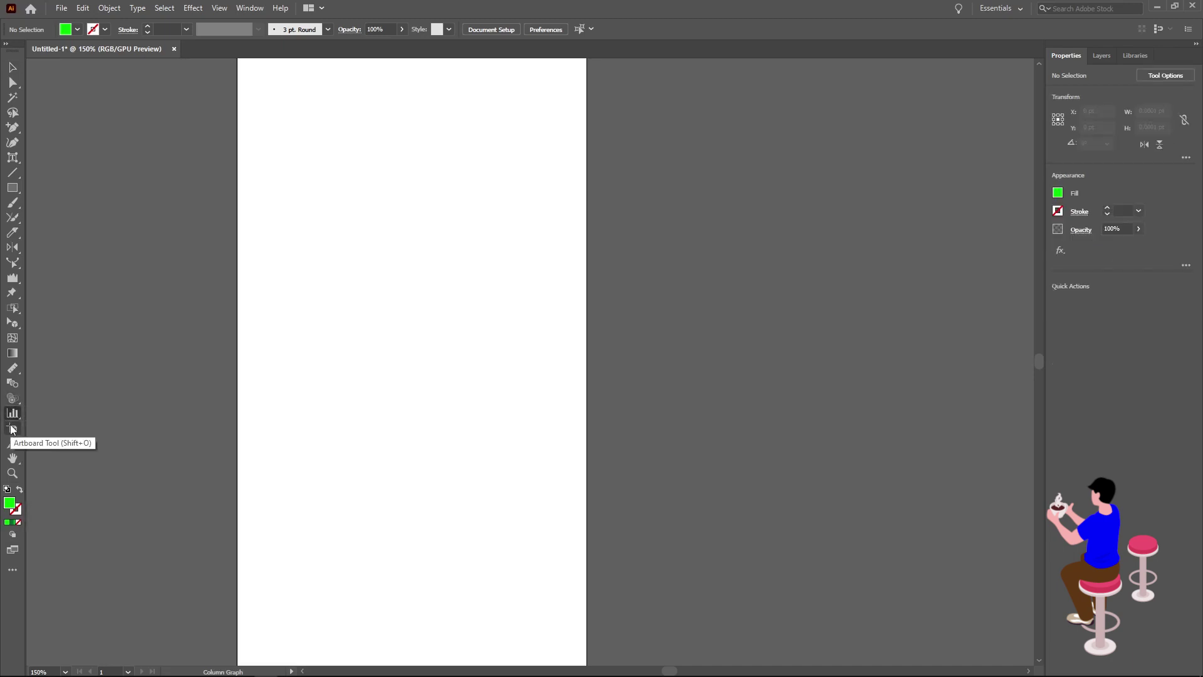
{"action": "left_click", "coordinate": [13, 428]}
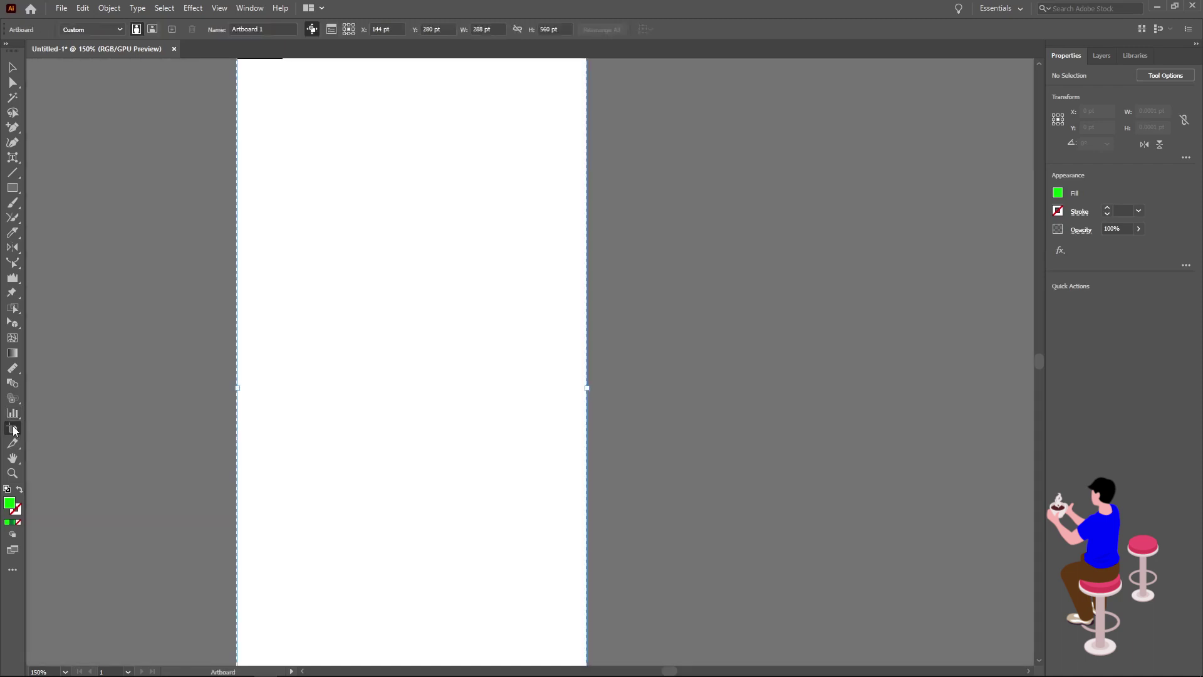
Draw two new artboards to the right of the original one
{"action": "scroll", "coordinate": [119, 371], "scroll_direction": "right", "scroll_amount": 2}
{"action": "scroll", "coordinate": [121, 373], "scroll_direction": "down", "scroll_amount": 1}
{"action": "scroll", "coordinate": [121, 373], "scroll_direction": "down", "scroll_amount": 3}
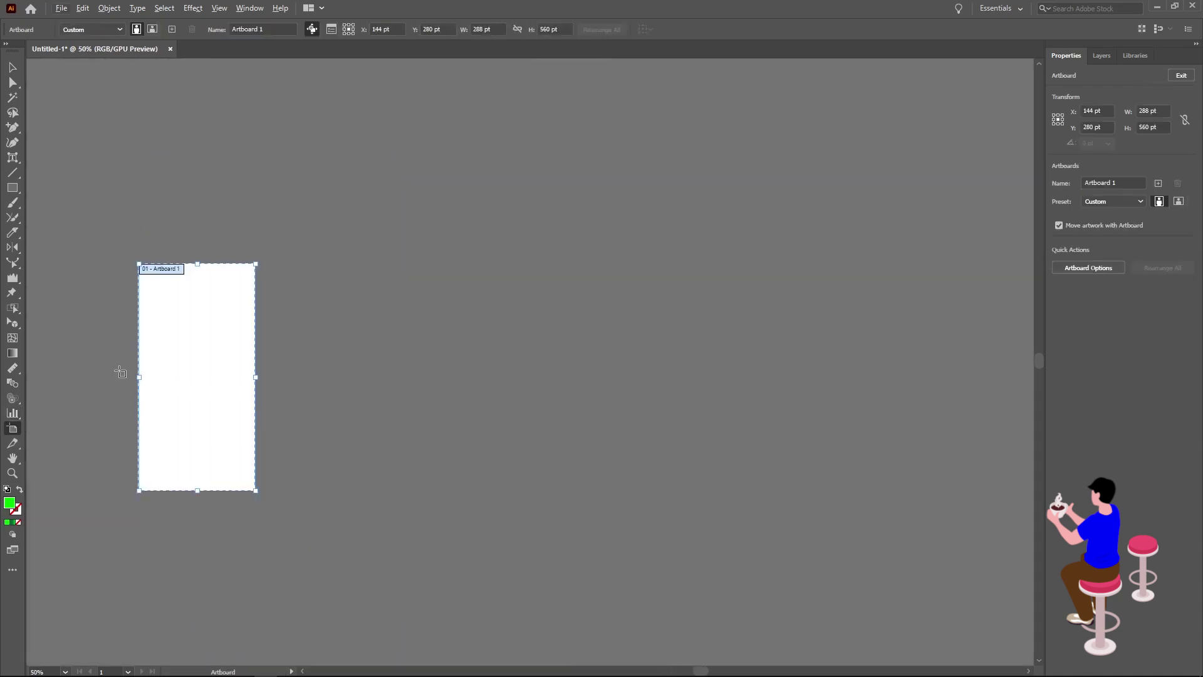
{"action": "scroll", "coordinate": [120, 373], "scroll_direction": "up", "scroll_amount": 1}
{"action": "scroll", "coordinate": [158, 376], "scroll_direction": "right", "scroll_amount": 1}
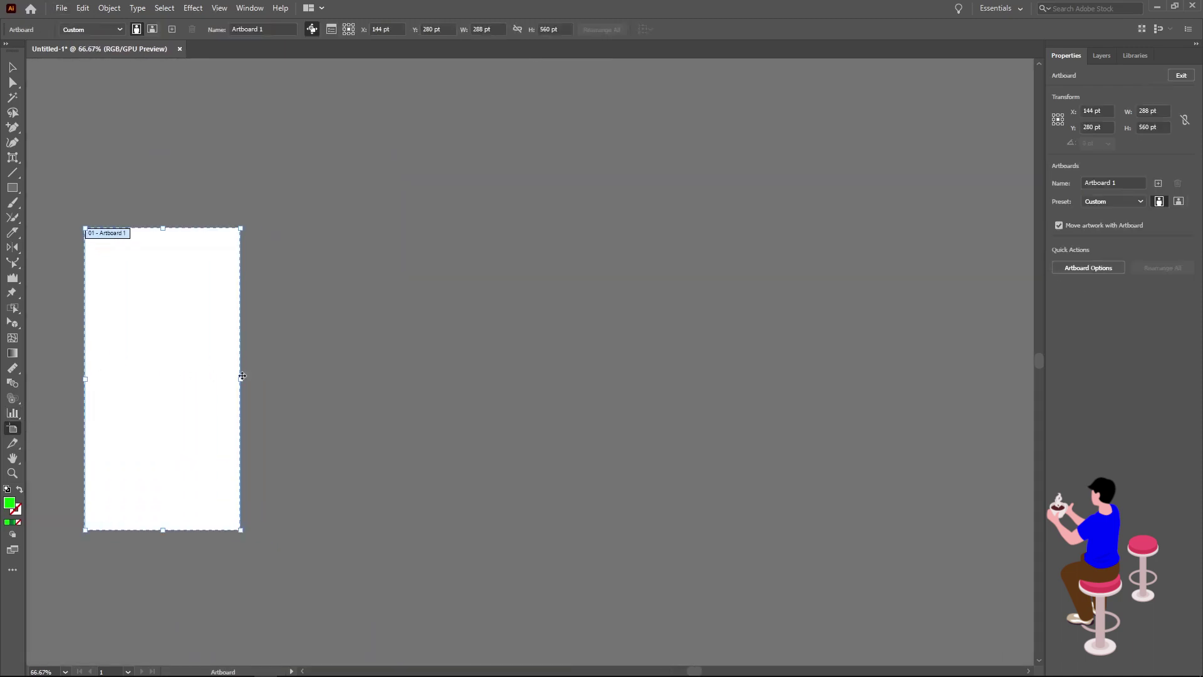
{"action": "left_click_drag", "start_coordinate": [262, 228], "coordinate": [463, 475]}
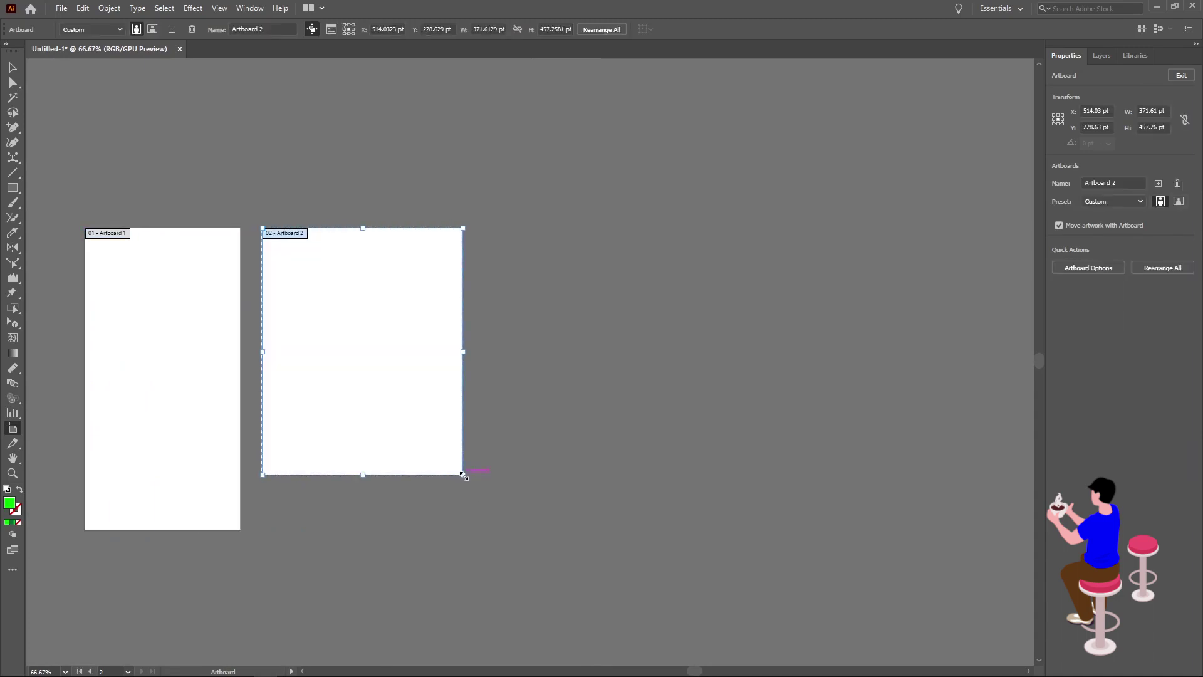
{"action": "left_click_drag", "start_coordinate": [537, 240], "coordinate": [691, 414]}
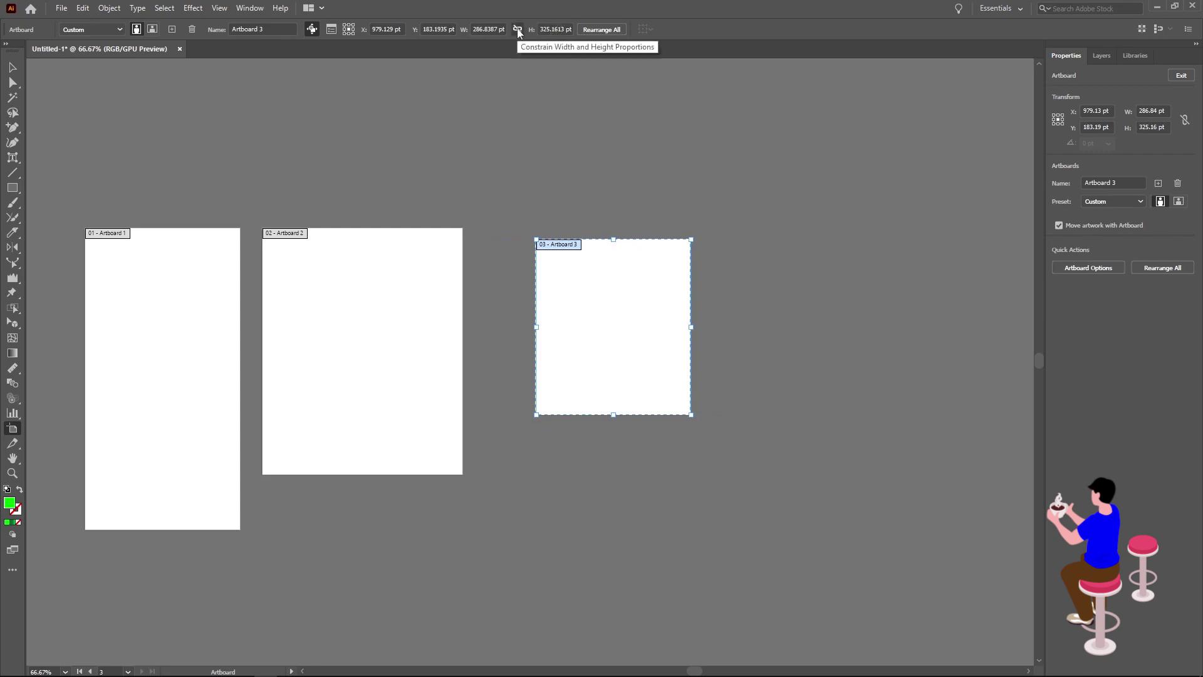
Rename Artboard 3 to 'Section' and leave artboard editing
{"action": "mouse_move", "coordinate": [473, 29]}
{"action": "left_mouse_down"}
{"action": "mouse_move", "coordinate": [491, 29]}
{"action": "mouse_move", "coordinate": [475, 29]}
{"action": "left_mouse_up"}
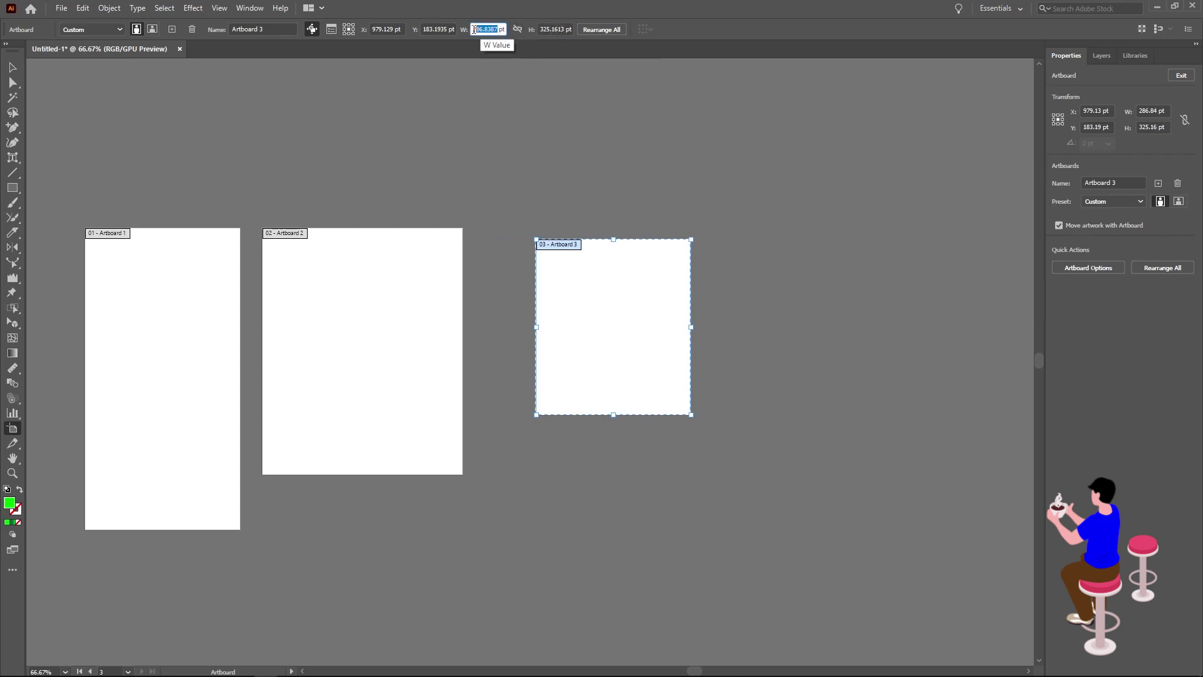
{"action": "left_click", "coordinate": [266, 28]}
{"action": "left_click_drag", "start_coordinate": [273, 27], "coordinate": [194, 28]}
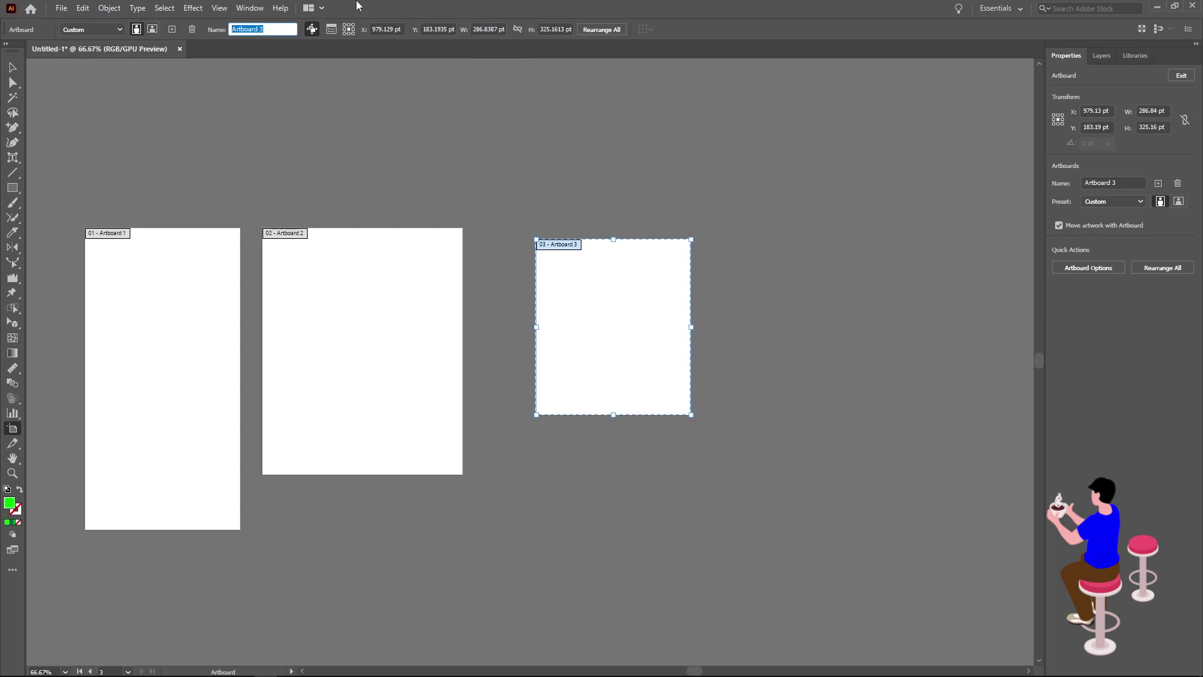
{"action": "type", "text": "Section"}
{"action": "key", "text": "Return"}
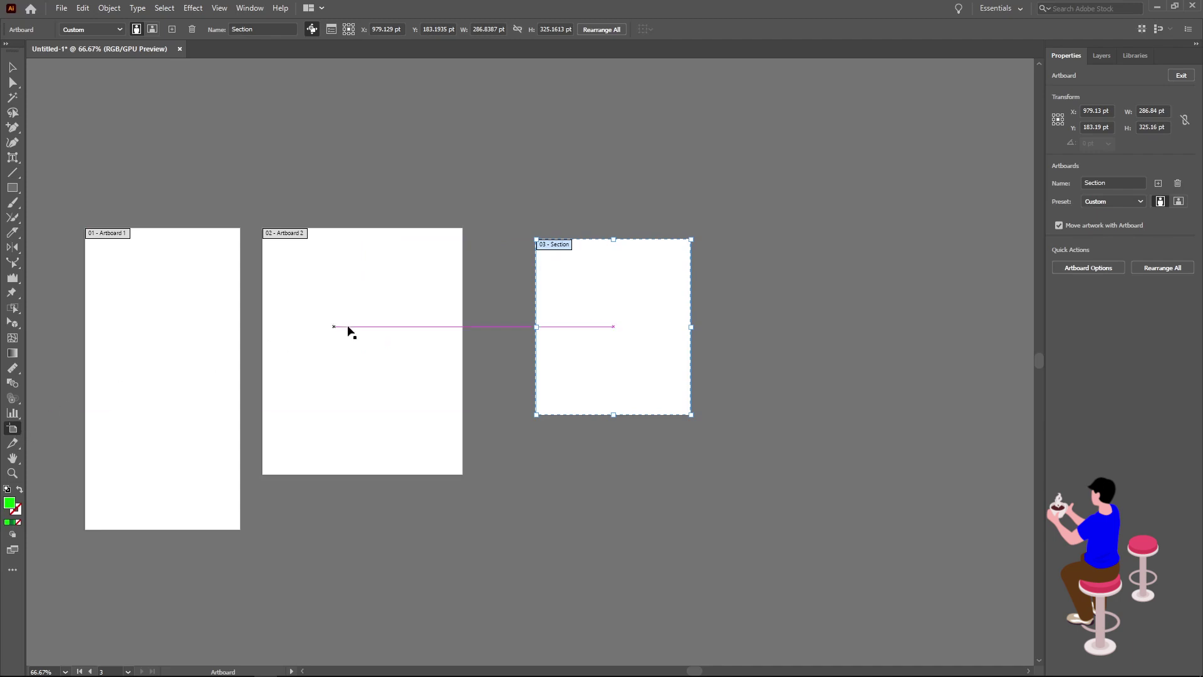
{"action": "key", "text": "Escape"}
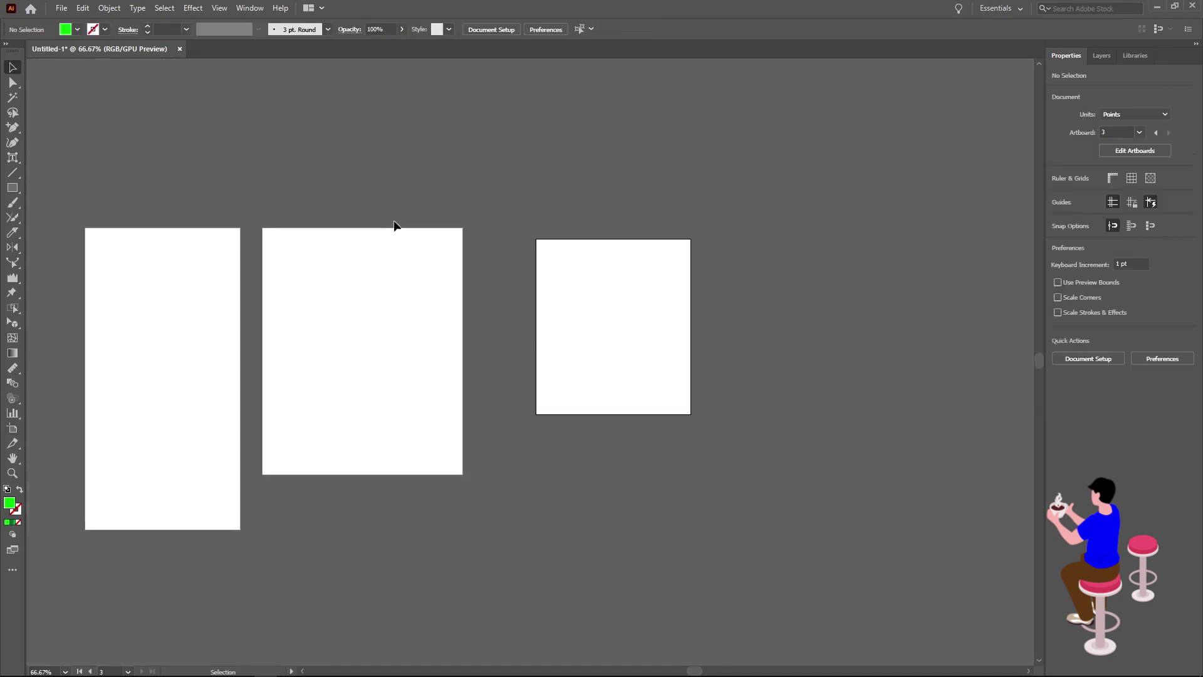
Delete the second artboard and exit artboard editing
{"action": "scroll", "coordinate": [350, 374], "scroll_direction": "left", "scroll_amount": 2}
{"action": "scroll", "coordinate": [348, 374], "scroll_direction": "left", "scroll_amount": 2}
{"action": "scroll", "coordinate": [311, 393], "scroll_direction": "left", "scroll_amount": 2}
{"action": "scroll", "coordinate": [312, 393], "scroll_direction": "up", "scroll_amount": 1, "text": "alt"}
{"action": "scroll", "coordinate": [312, 393], "scroll_direction": "down", "scroll_amount": 1, "text": "alt"}
{"action": "left_click", "coordinate": [13, 428]}
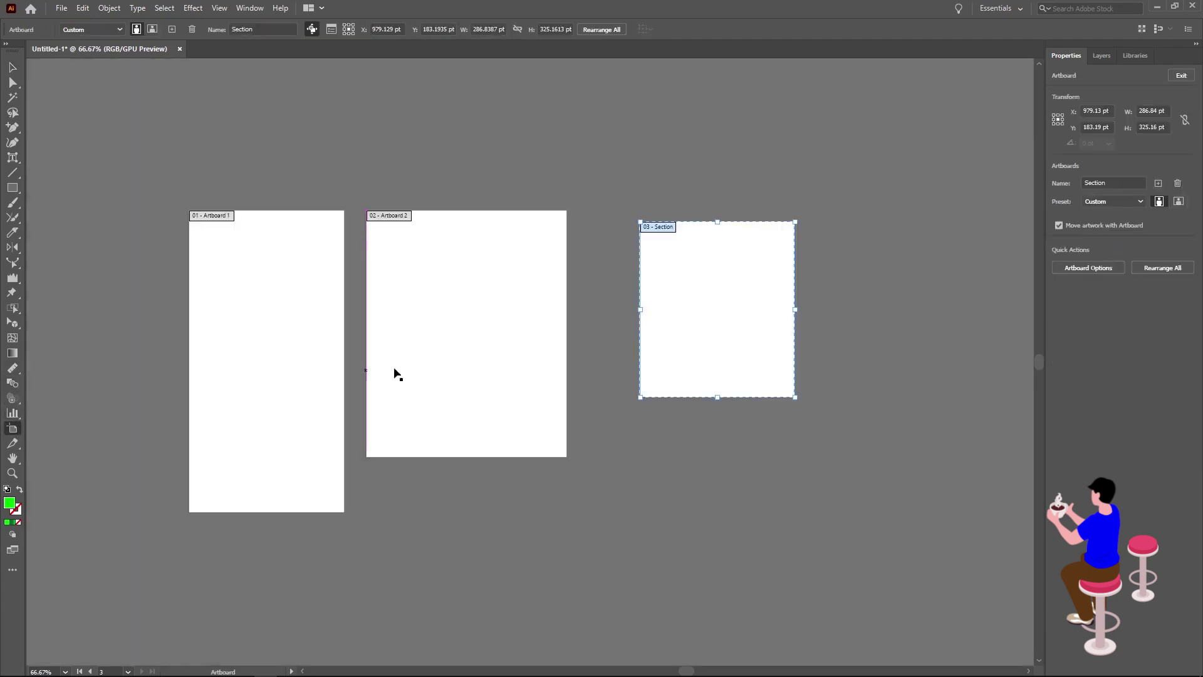
{"action": "left_click", "coordinate": [484, 334]}
{"action": "key", "text": "Delete"}
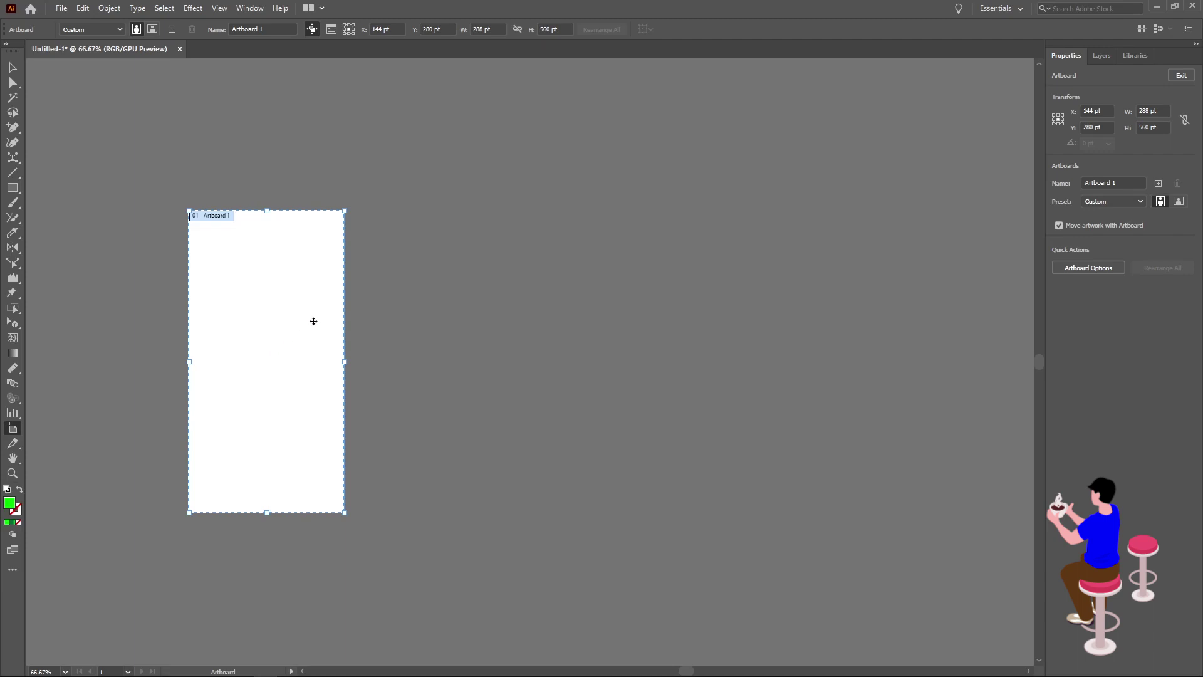
{"action": "scroll", "coordinate": [172, 371], "scroll_direction": "up", "scroll_amount": 1}
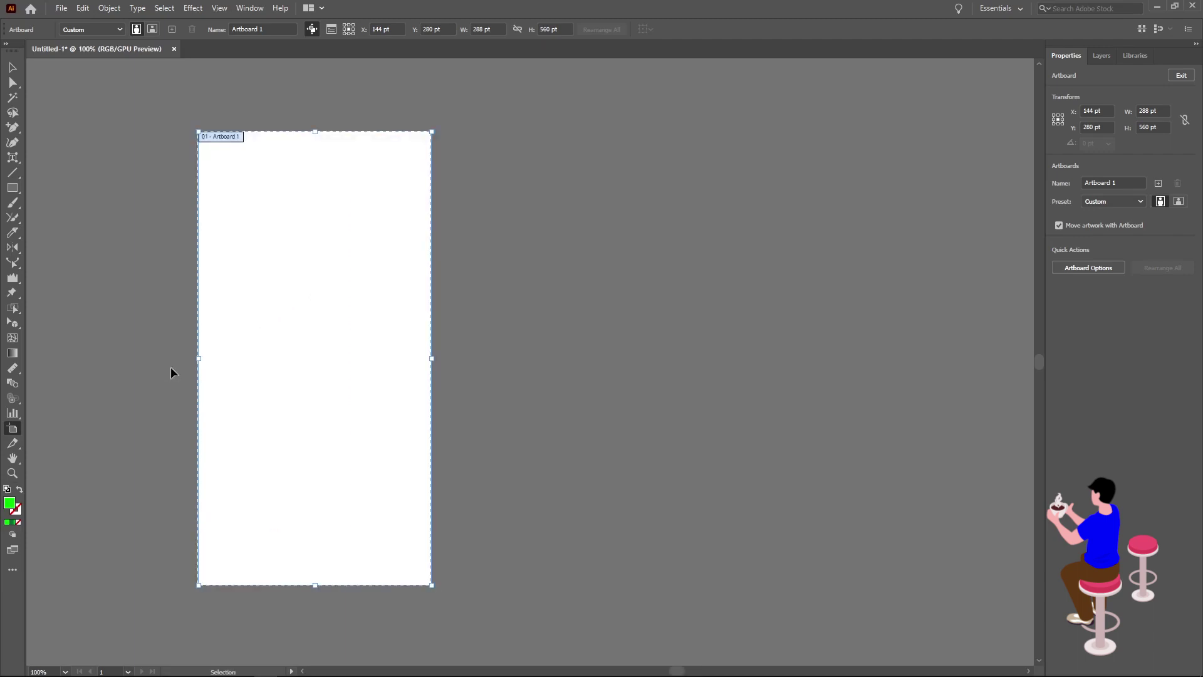
{"action": "scroll", "coordinate": [172, 370], "scroll_direction": "left", "scroll_amount": 1}
{"action": "scroll", "coordinate": [172, 370], "scroll_direction": "up", "scroll_amount": 1}
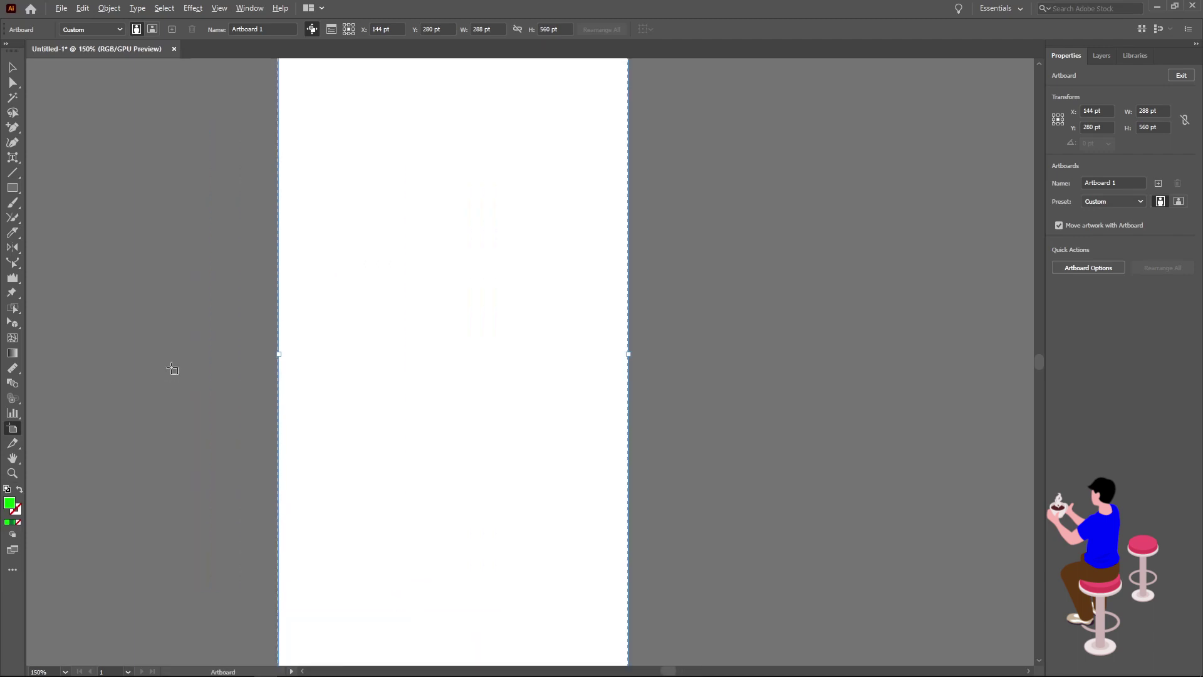
{"action": "scroll", "coordinate": [191, 367], "scroll_direction": "down", "scroll_amount": 1}
{"action": "scroll", "coordinate": [191, 367], "scroll_direction": "up", "scroll_amount": 1}
{"action": "key", "text": "Escape"}
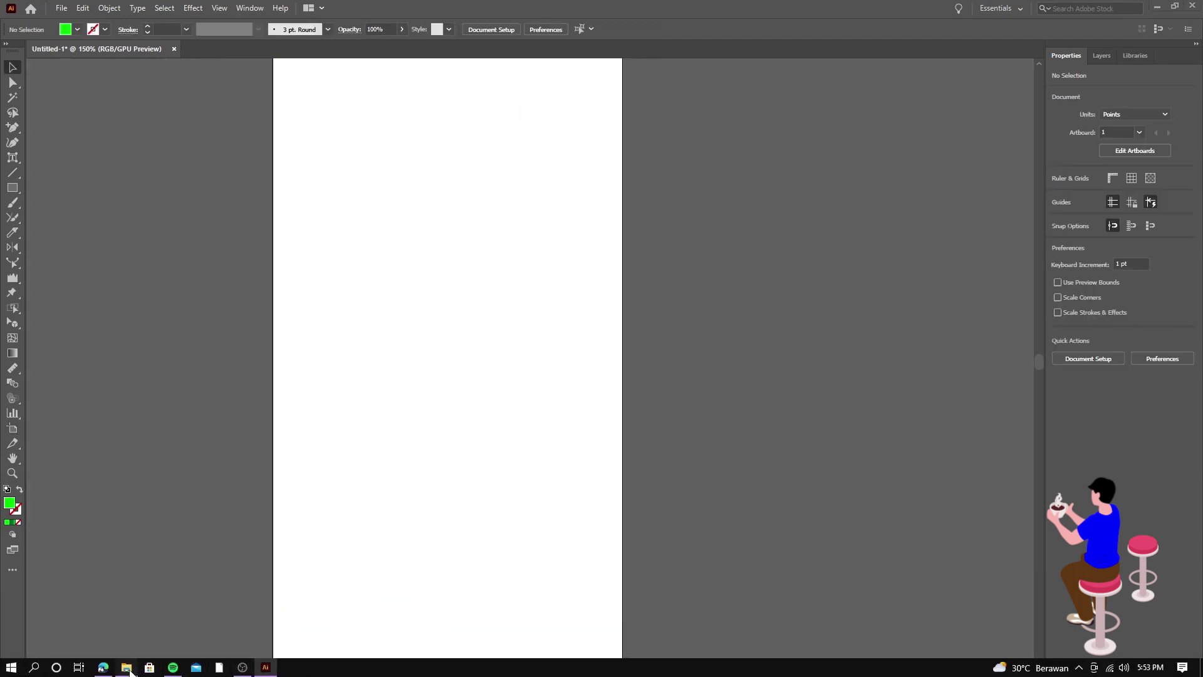
Drag the 'spongebob background' picture from Pictures onto the Illustrator canvas
{"action": "left_click", "coordinate": [126, 667]}
{"action": "scroll", "coordinate": [792, 336], "scroll_direction": "down", "scroll_amount": 3}
{"action": "scroll", "coordinate": [791, 336], "scroll_direction": "down", "scroll_amount": 3}
{"action": "scroll", "coordinate": [791, 335], "scroll_direction": "down", "scroll_amount": 3}
{"action": "scroll", "coordinate": [792, 336], "scroll_direction": "down", "scroll_amount": 2}
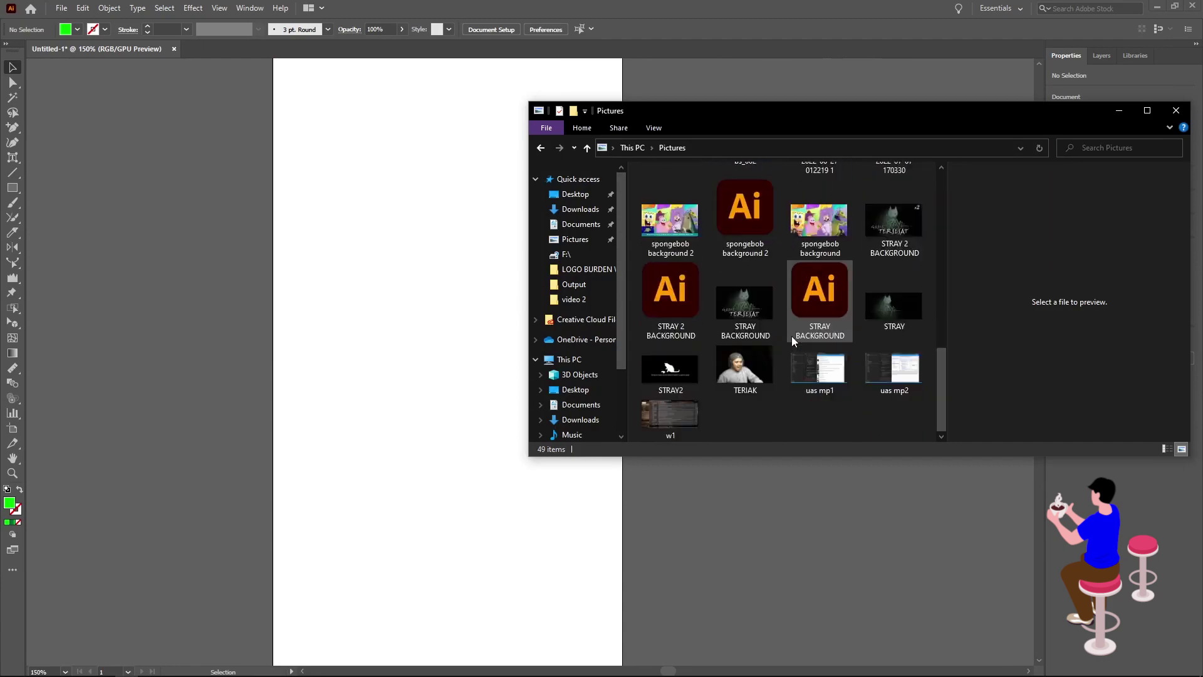
{"action": "left_click_drag", "start_coordinate": [819, 221], "coordinate": [377, 307]}
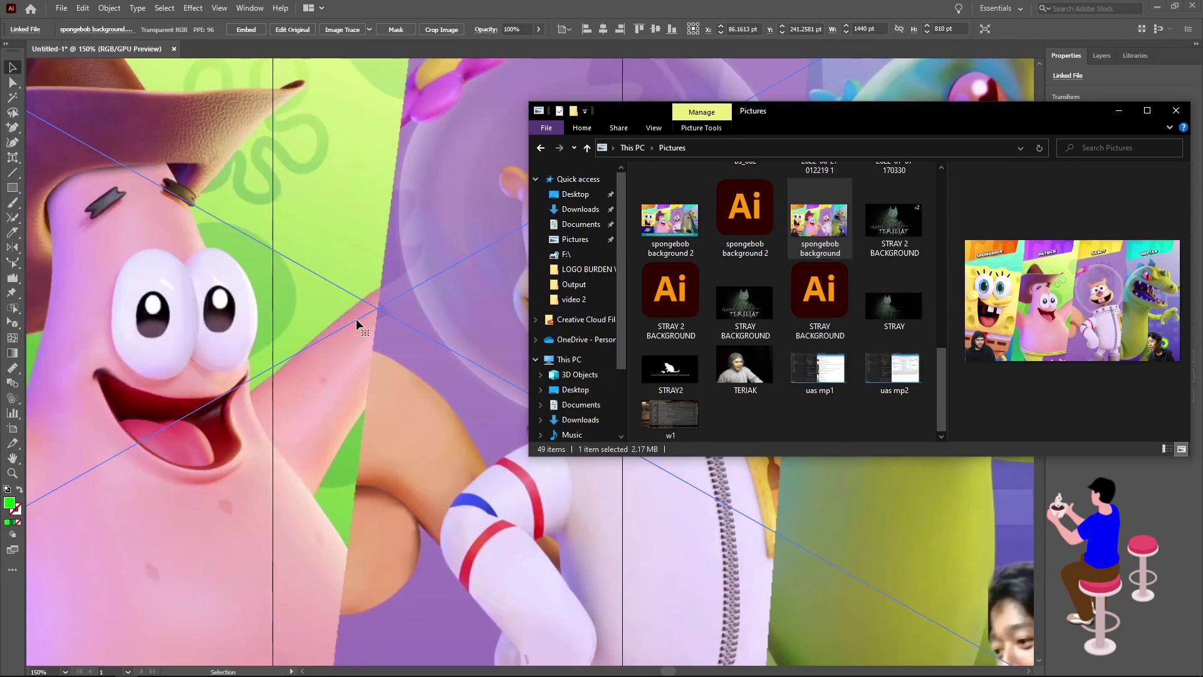
{"action": "left_click", "coordinate": [1118, 113]}
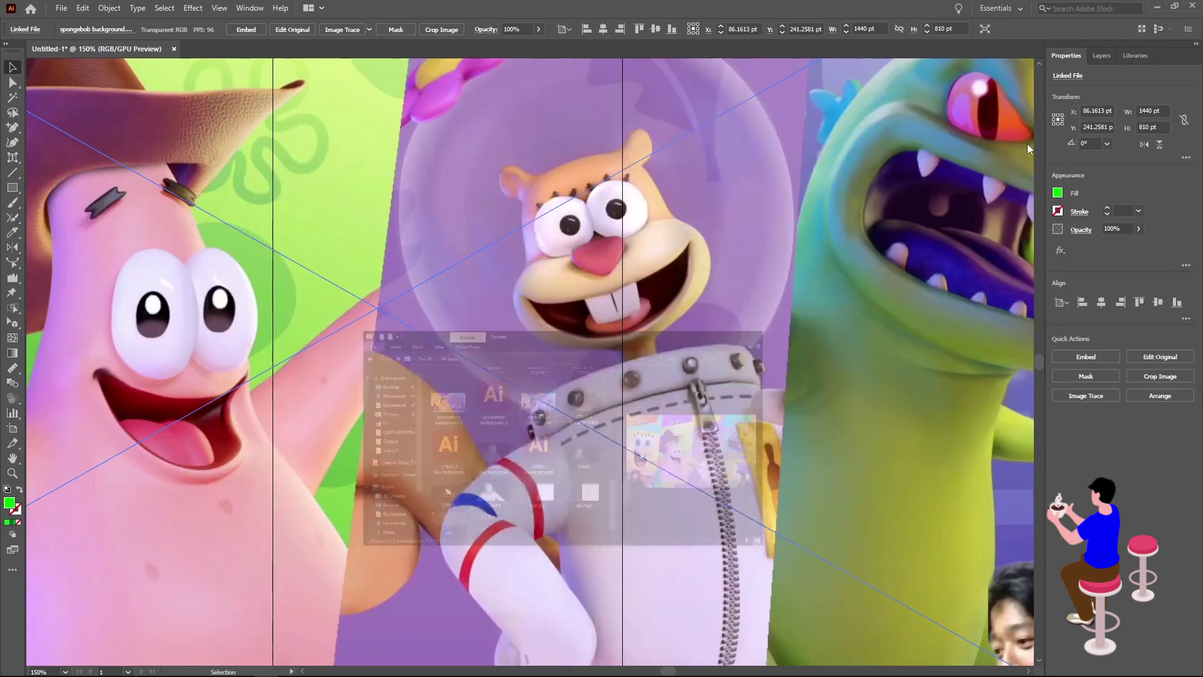
Shrink the SpongeBob picture and move it onto the artboard
{"action": "scroll", "coordinate": [468, 304], "scroll_direction": "down", "scroll_amount": 2}
{"action": "scroll", "coordinate": [437, 312], "scroll_direction": "down", "scroll_amount": 2}
{"action": "scroll", "coordinate": [435, 311], "scroll_direction": "up", "scroll_amount": 1}
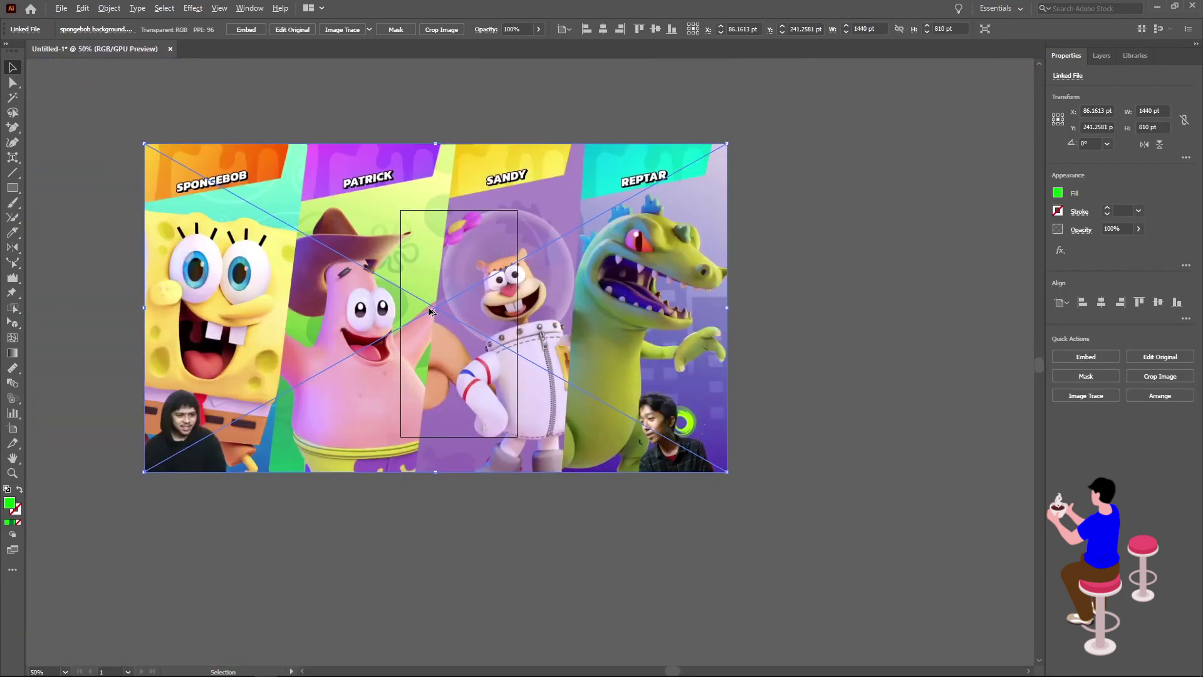
{"action": "scroll", "coordinate": [434, 311], "scroll_direction": "up", "scroll_amount": 1}
{"action": "right_click", "coordinate": [416, 274]}
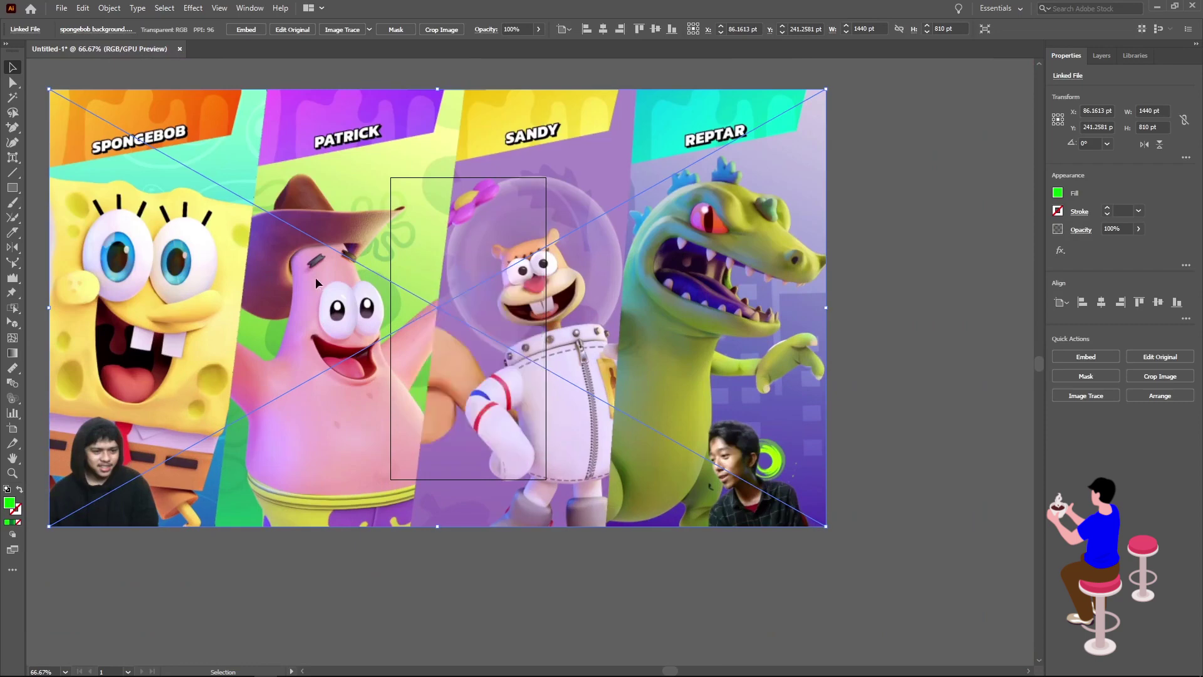
{"action": "scroll", "coordinate": [315, 277], "scroll_direction": "down", "scroll_amount": 1}
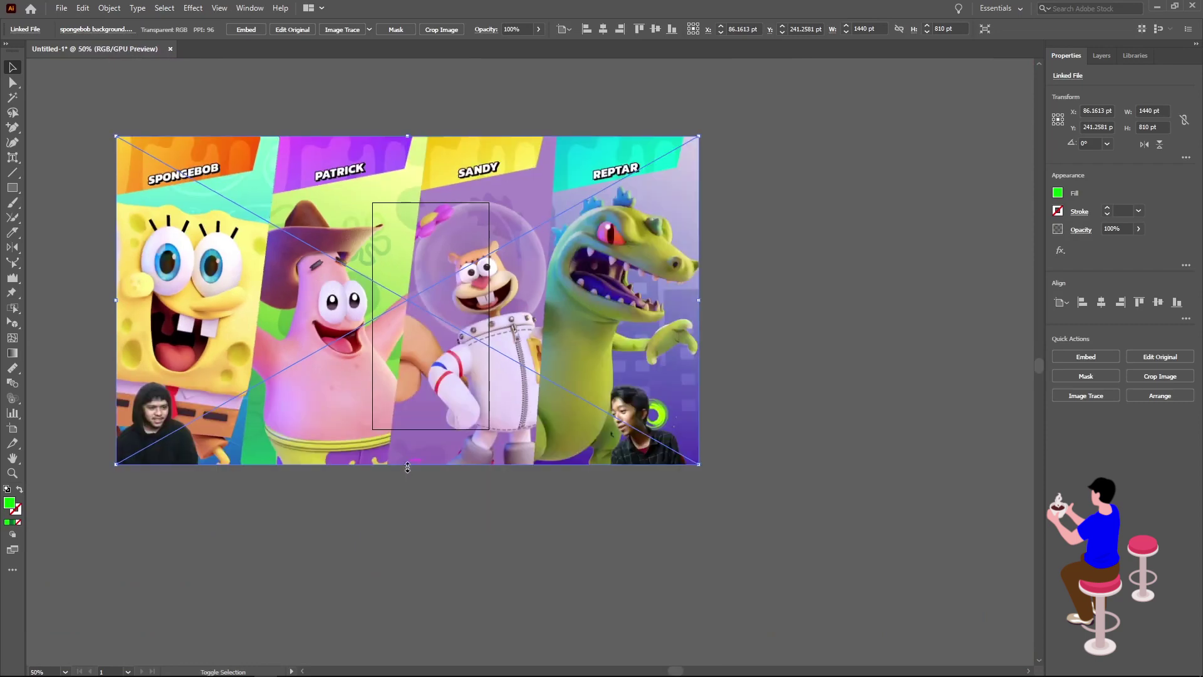
{"action": "left_click_drag", "start_coordinate": [408, 464], "coordinate": [386, 328]}
{"action": "scroll", "coordinate": [407, 283], "scroll_direction": "up", "scroll_amount": 2}
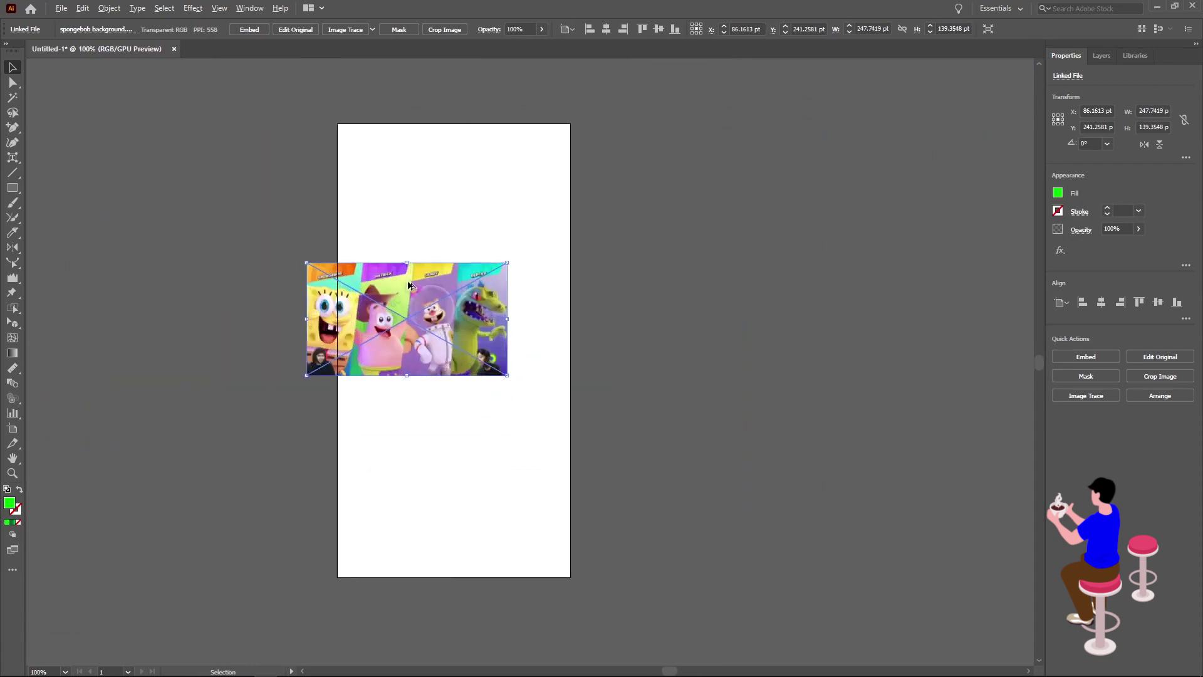
{"action": "scroll", "coordinate": [407, 284], "scroll_direction": "up", "scroll_amount": 1}
{"action": "left_click_drag", "start_coordinate": [403, 338], "coordinate": [461, 307]}
Draw slices around SpongeBob and Sandy with the Slice Tool
{"action": "scroll", "coordinate": [567, 323], "scroll_direction": "right", "scroll_amount": 1}
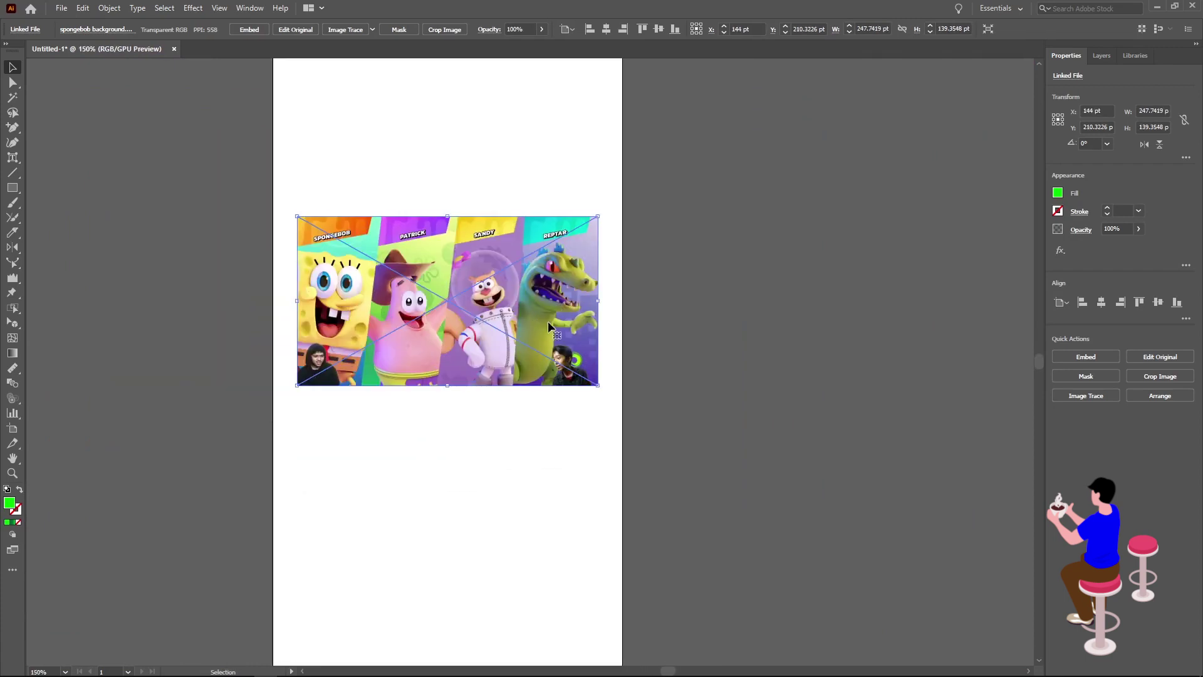
{"action": "scroll", "coordinate": [545, 323], "scroll_direction": "up", "scroll_amount": 1}
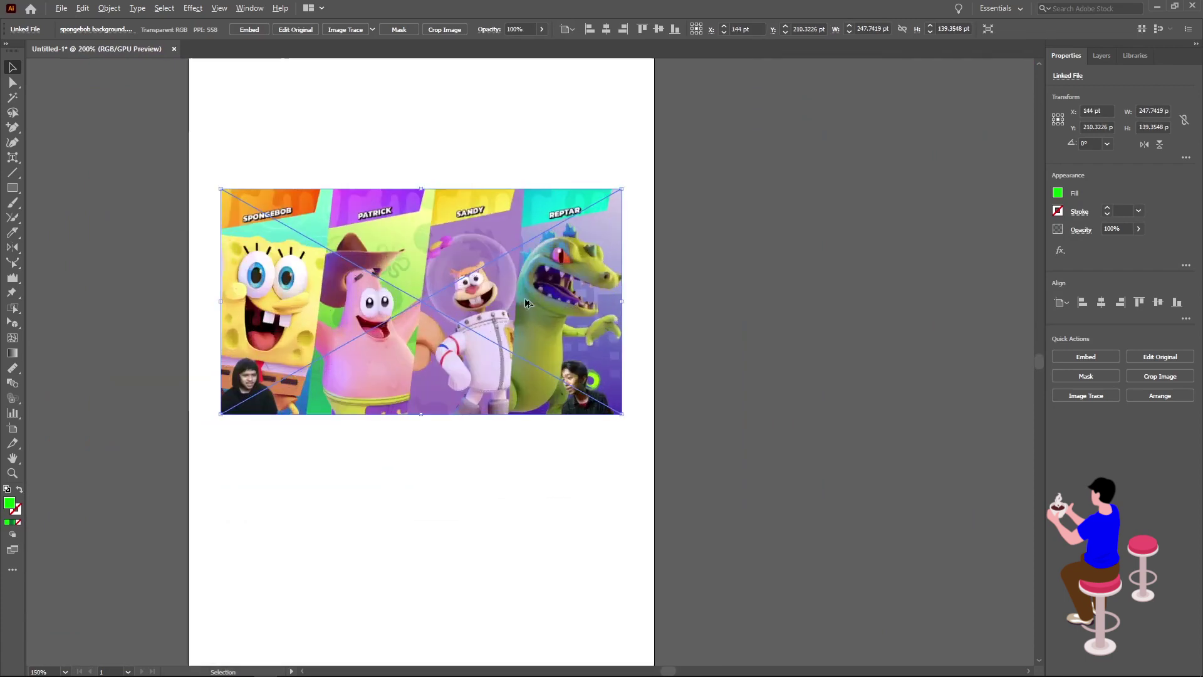
{"action": "left_click", "coordinate": [12, 443]}
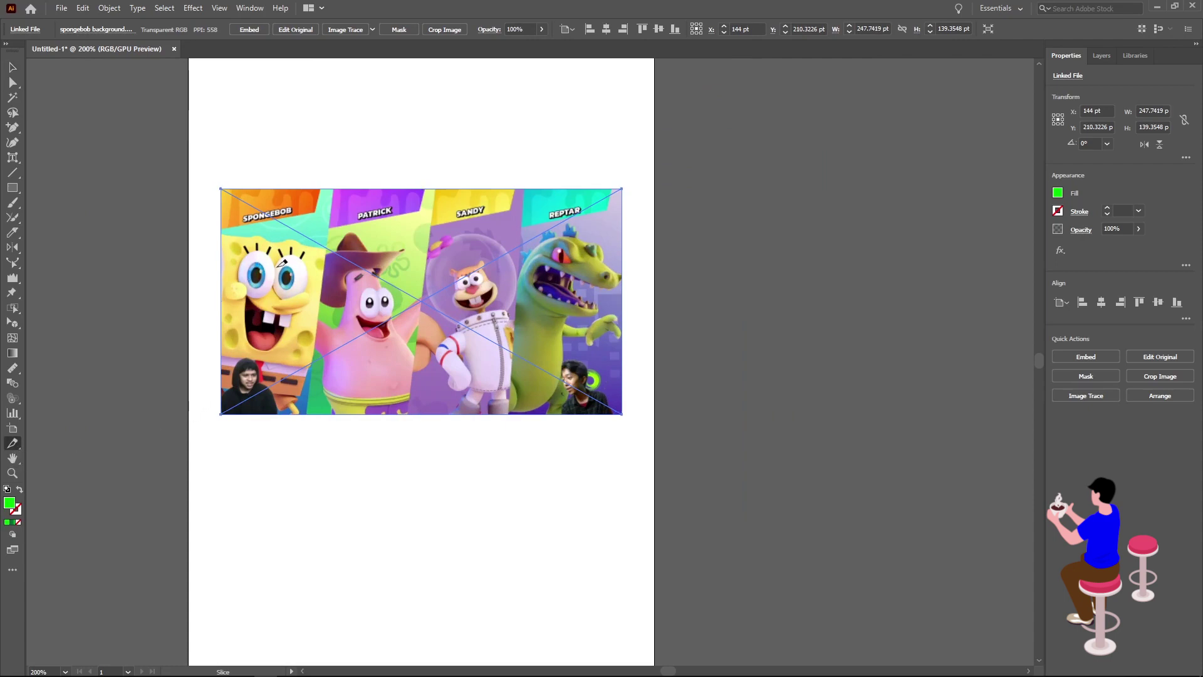
{"action": "left_click_drag", "start_coordinate": [236, 234], "coordinate": [313, 363]}
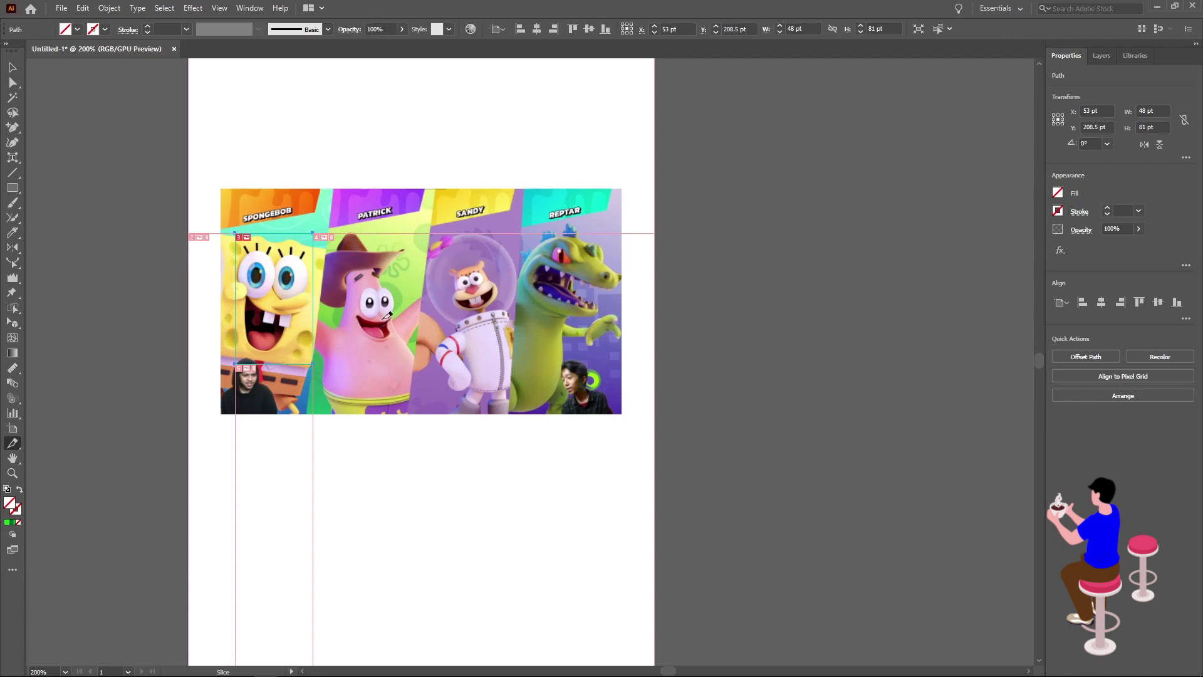
{"action": "left_click_drag", "start_coordinate": [452, 265], "coordinate": [513, 372]}
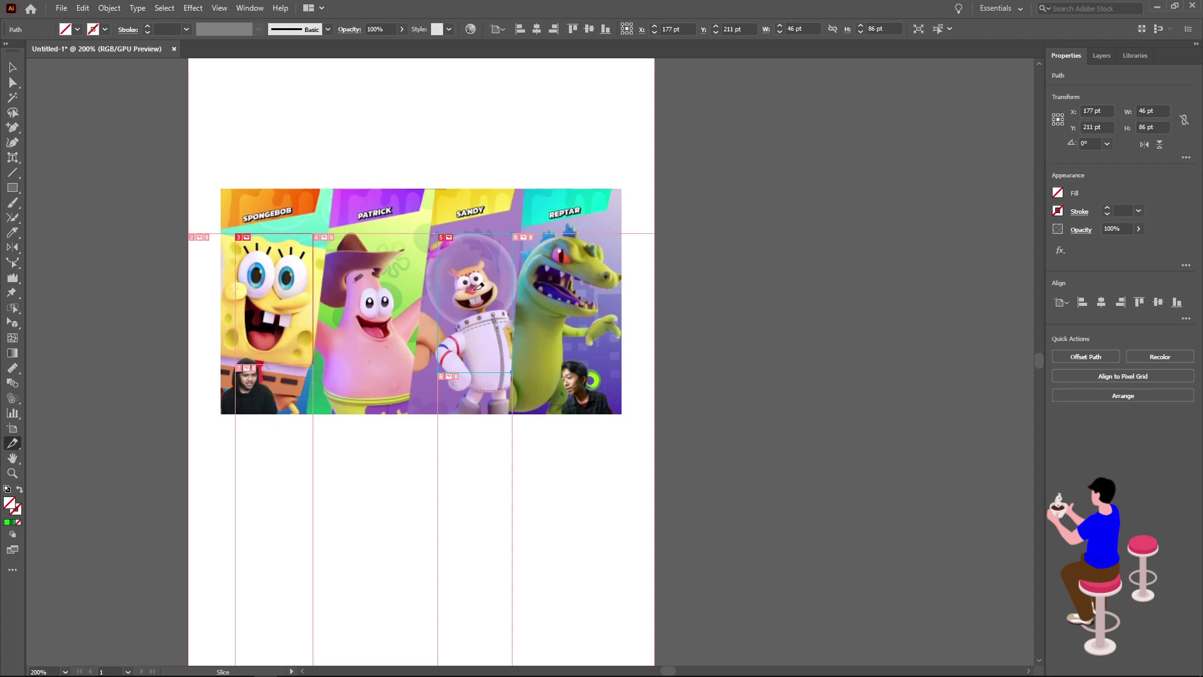
Select both the SpongeBob and Sandy slices with the Slice Selection Tool
{"action": "left_click_drag", "start_coordinate": [8, 449], "coordinate": [69, 461]}
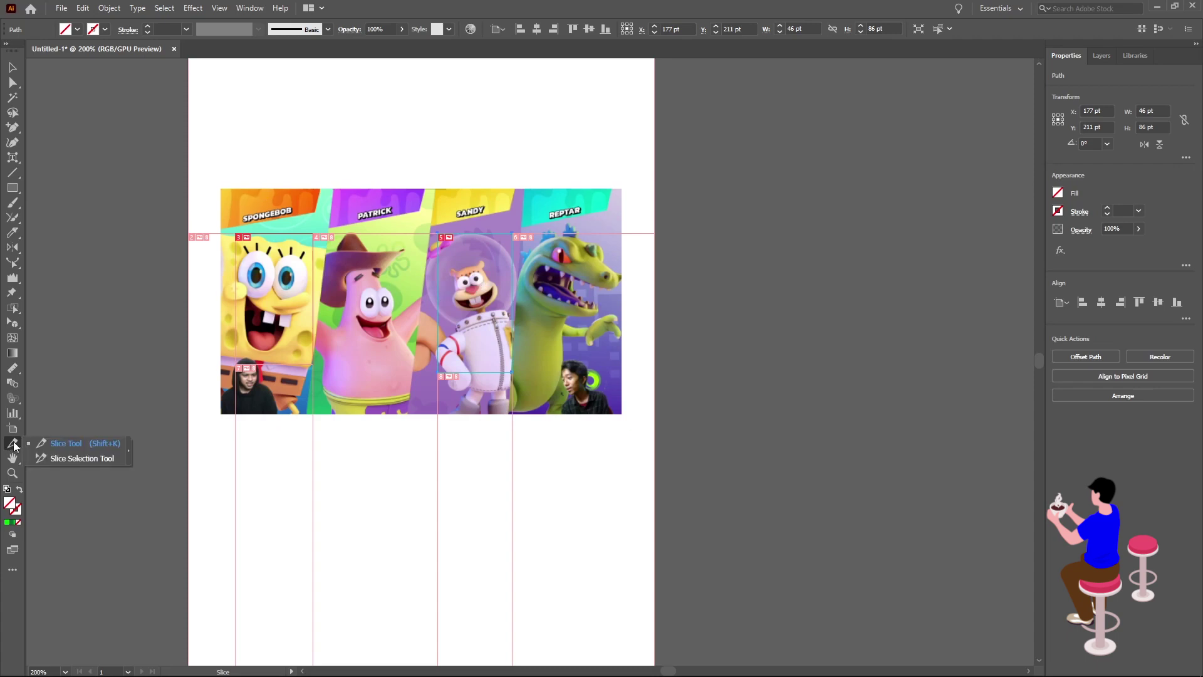
{"action": "left_click", "coordinate": [70, 460]}
{"action": "left_click", "coordinate": [267, 287]}
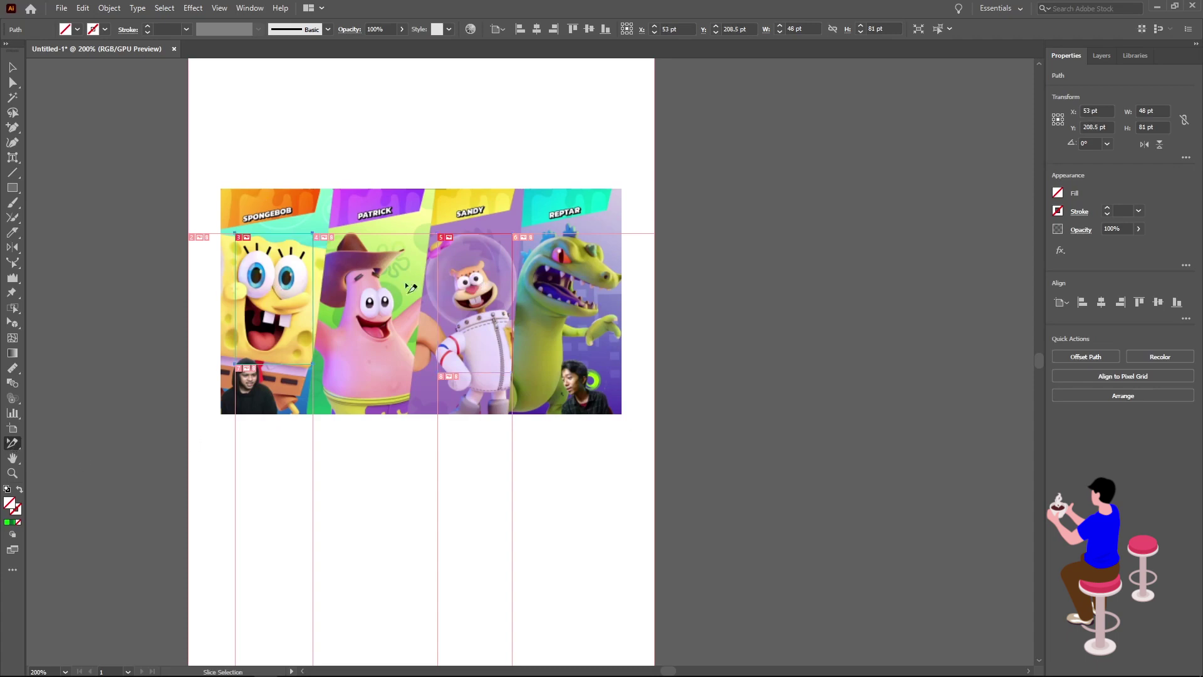
{"action": "left_click", "coordinate": [475, 285], "text": "shift"}
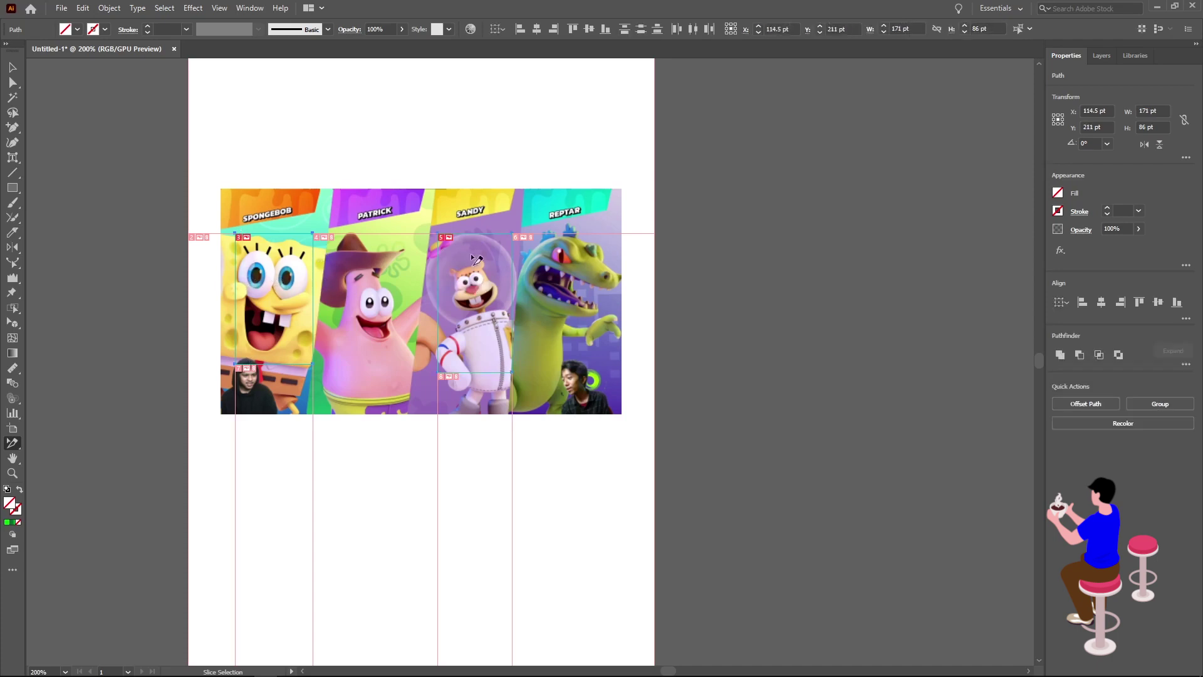
{"action": "left_click", "coordinate": [61, 8]}
{"action": "mouse_move", "coordinate": [84, 243]}
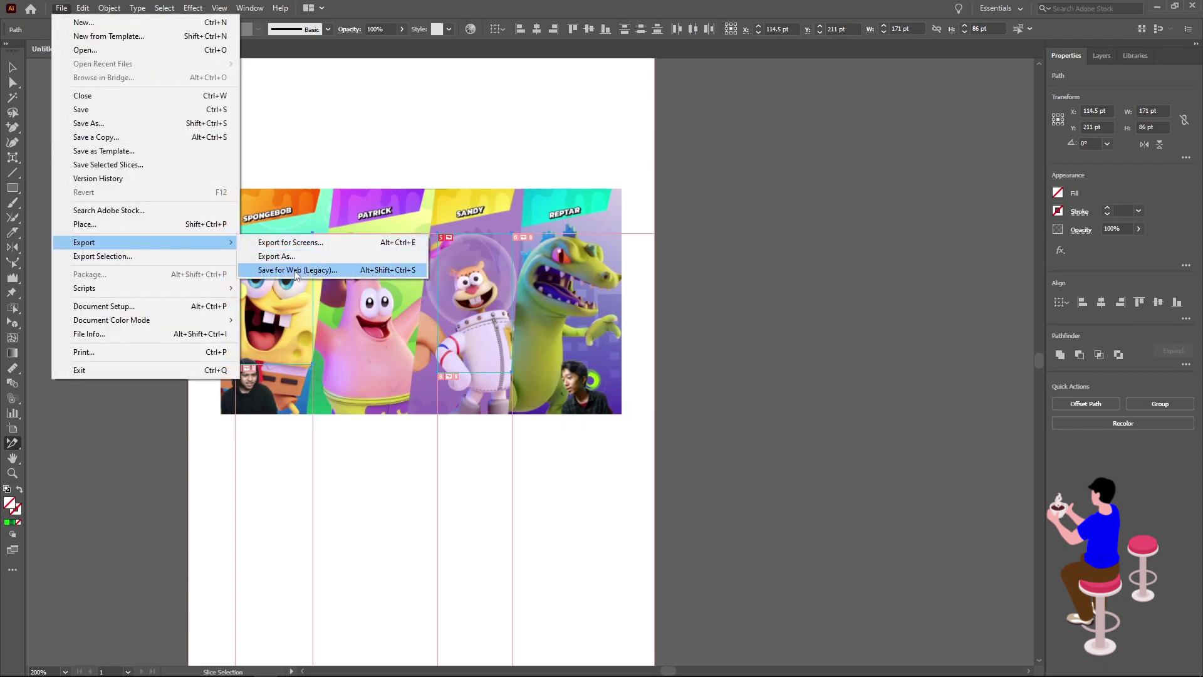
In Save for Web, set JPEG format and export only Selected Slices
{"action": "left_click", "coordinate": [315, 271]}
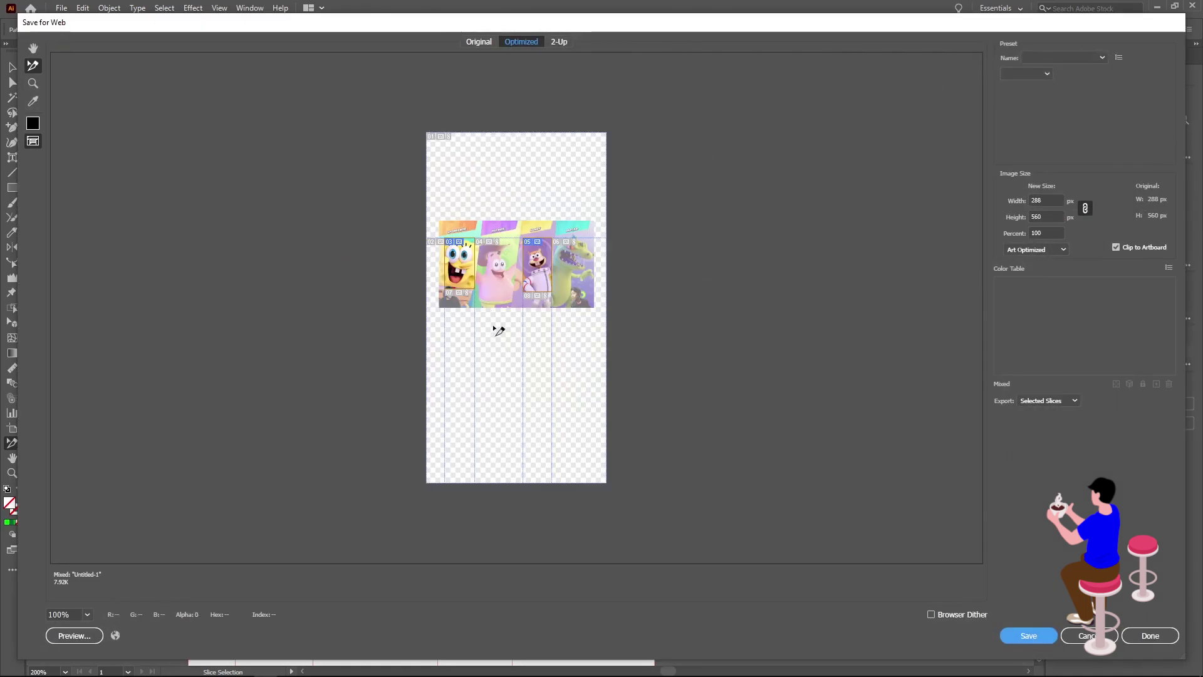
{"action": "left_click", "coordinate": [1046, 75]}
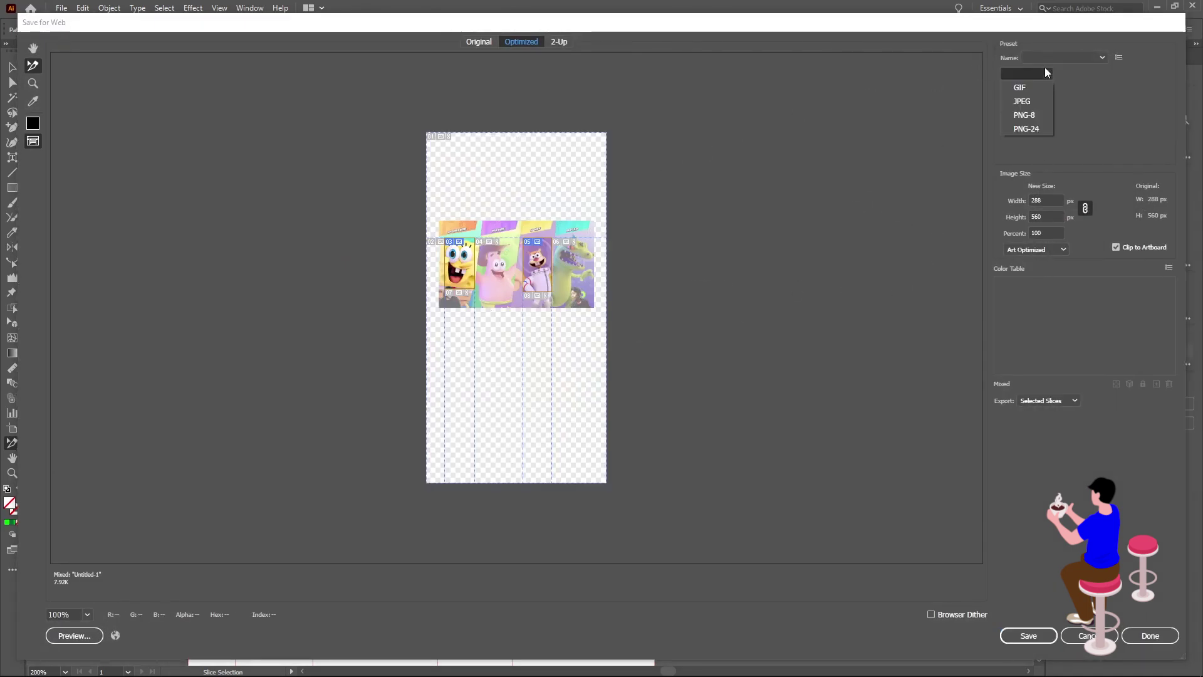
{"action": "left_click", "coordinate": [1023, 102]}
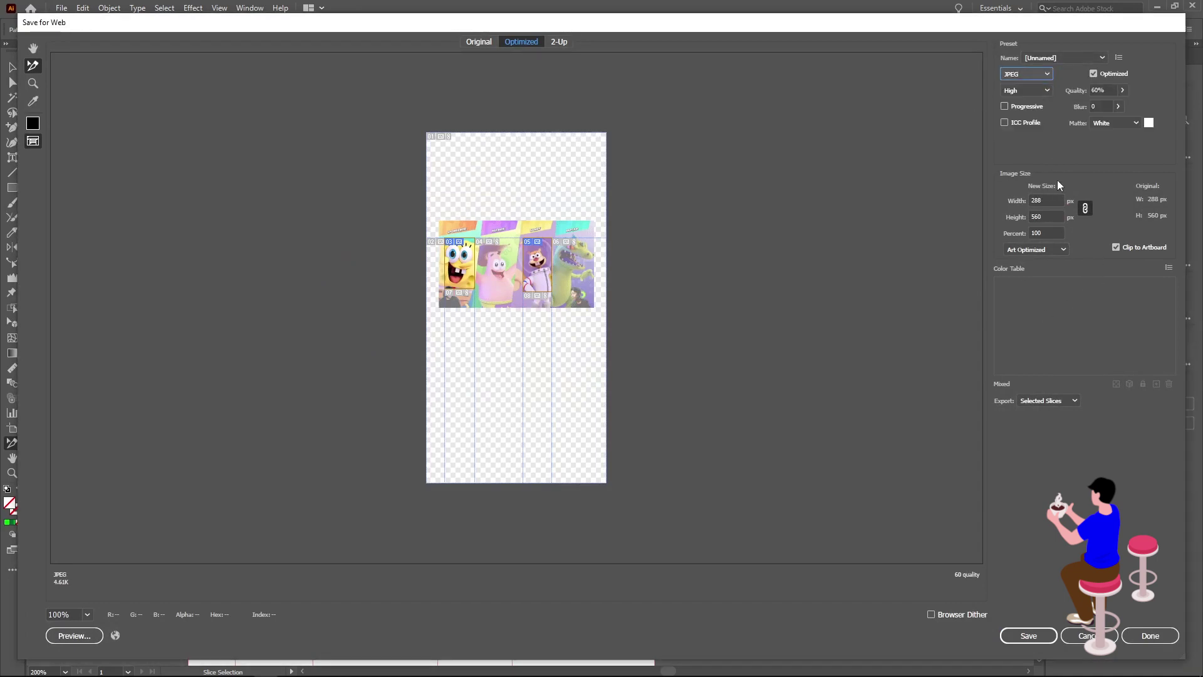
{"action": "left_click", "coordinate": [1051, 402]}
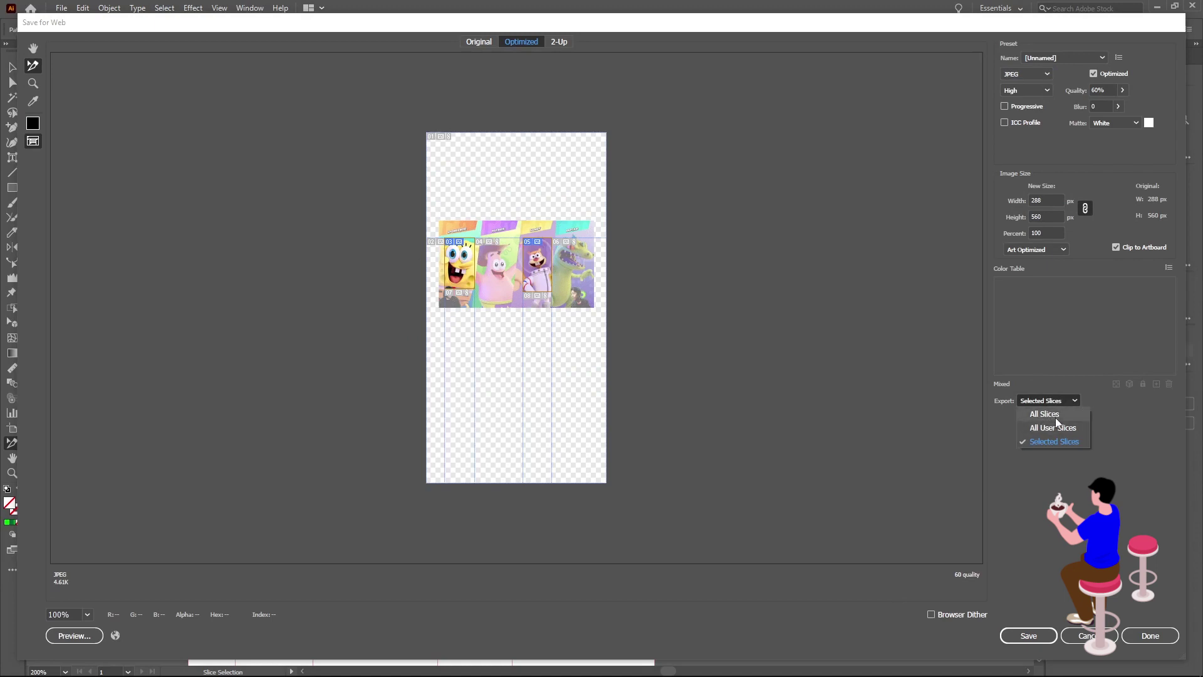
{"action": "left_click", "coordinate": [1056, 416]}
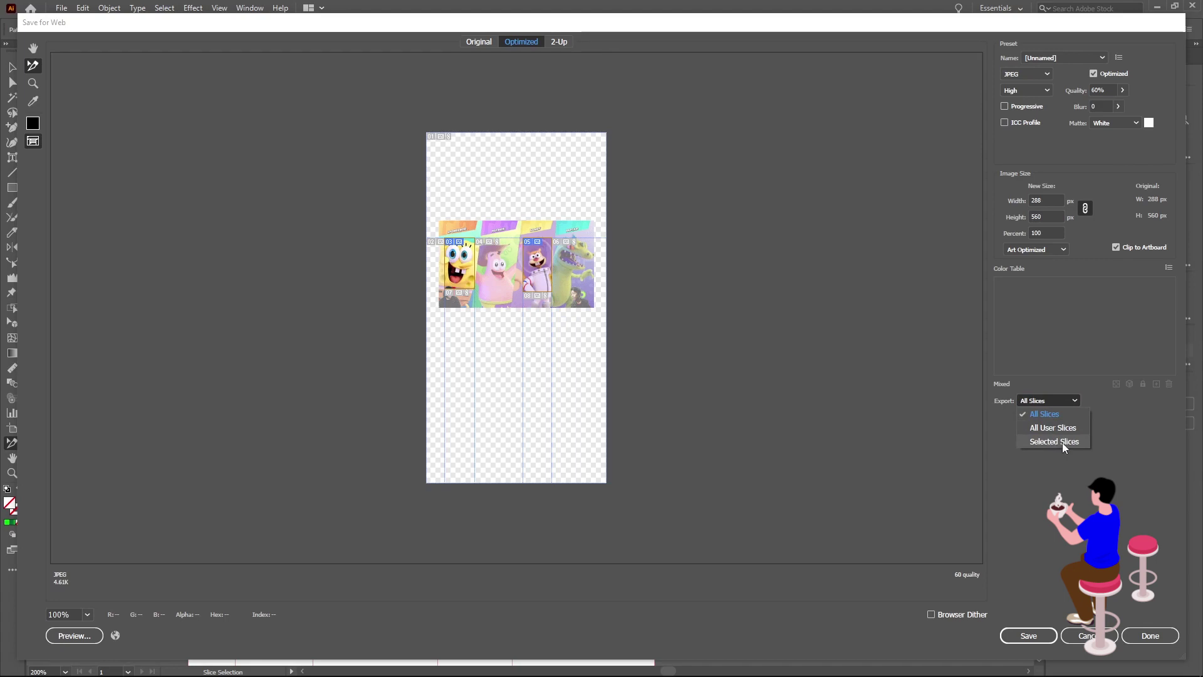
{"action": "left_click", "coordinate": [1055, 443]}
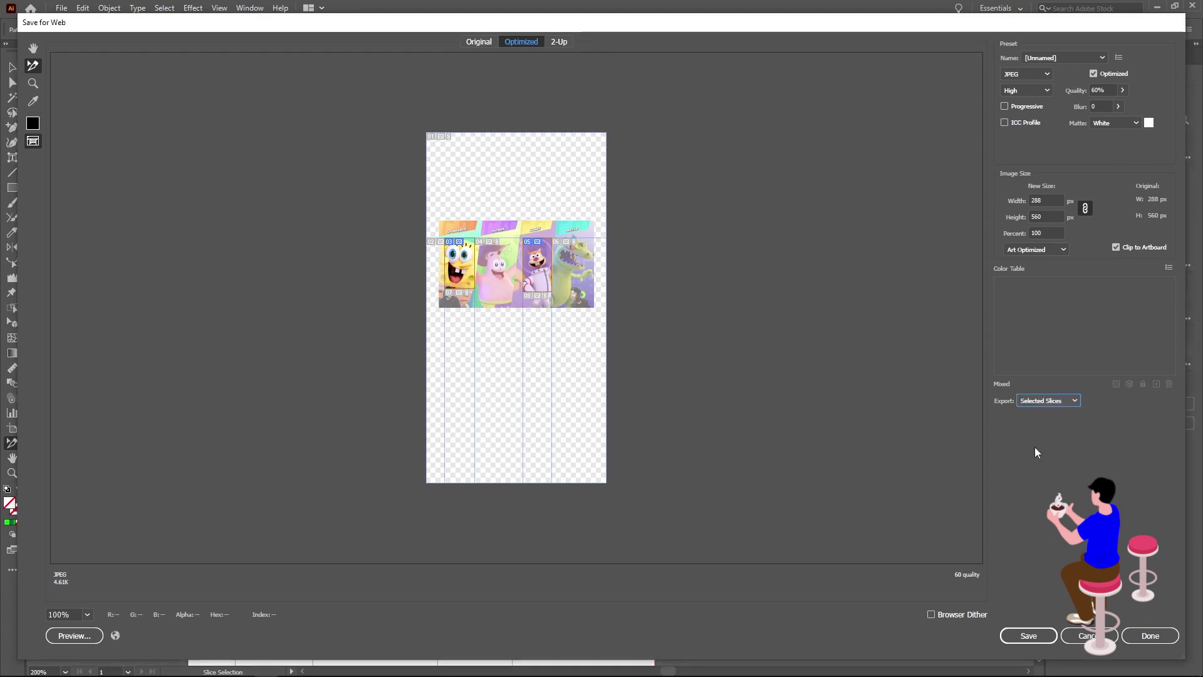
Save the slice images into the Pictures folder
{"action": "left_click", "coordinate": [1028, 635]}
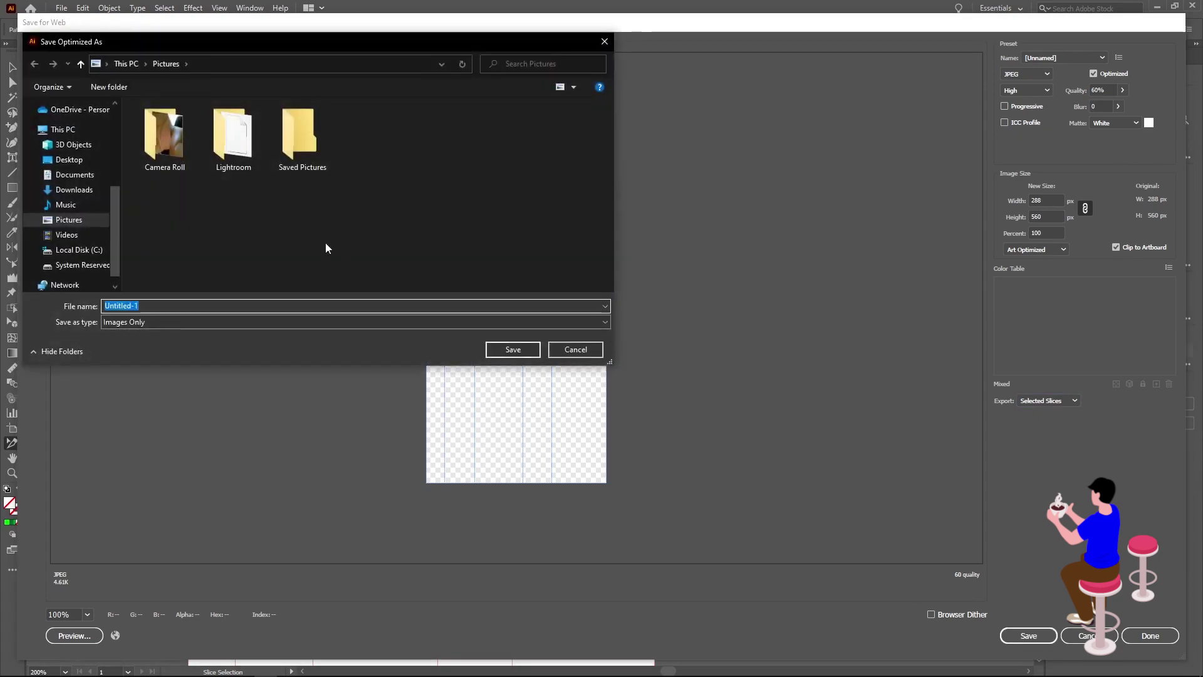
{"action": "left_click", "coordinate": [25, 220]}
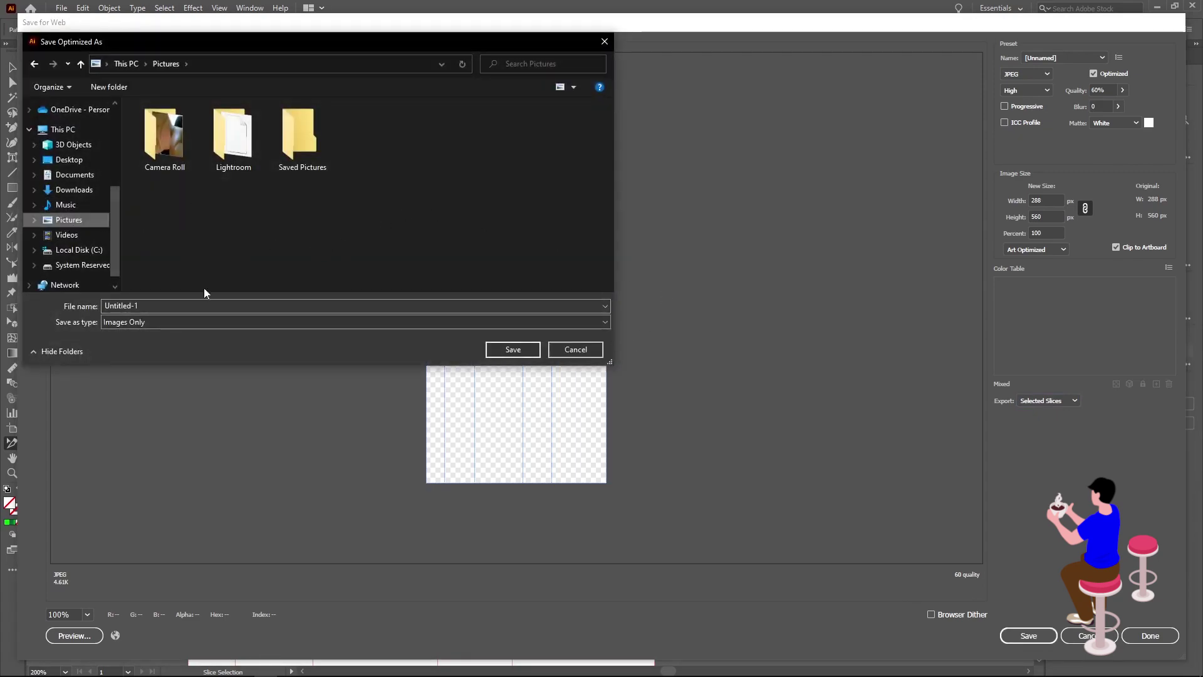
{"action": "left_click", "coordinate": [513, 349]}
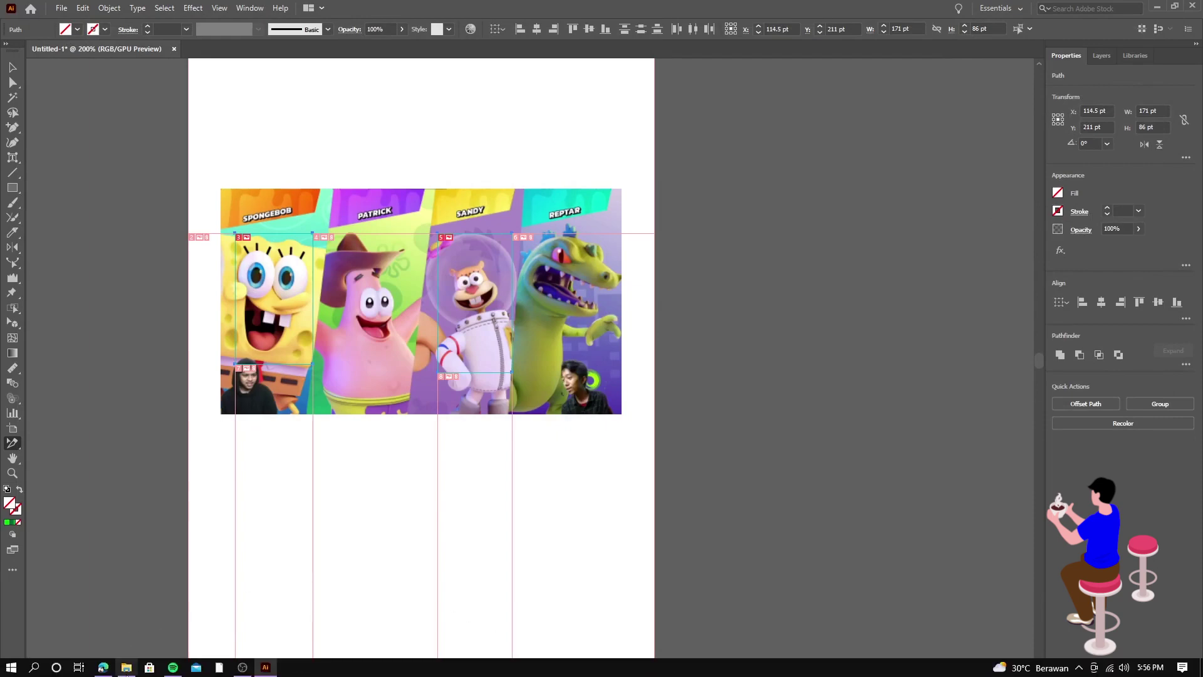
Open the new images folder inside Pictures in File Explorer
{"action": "left_click", "coordinate": [128, 670]}
{"action": "scroll", "coordinate": [685, 354], "scroll_direction": "down", "scroll_amount": 5}
{"action": "scroll", "coordinate": [686, 353], "scroll_direction": "down", "scroll_amount": 5}
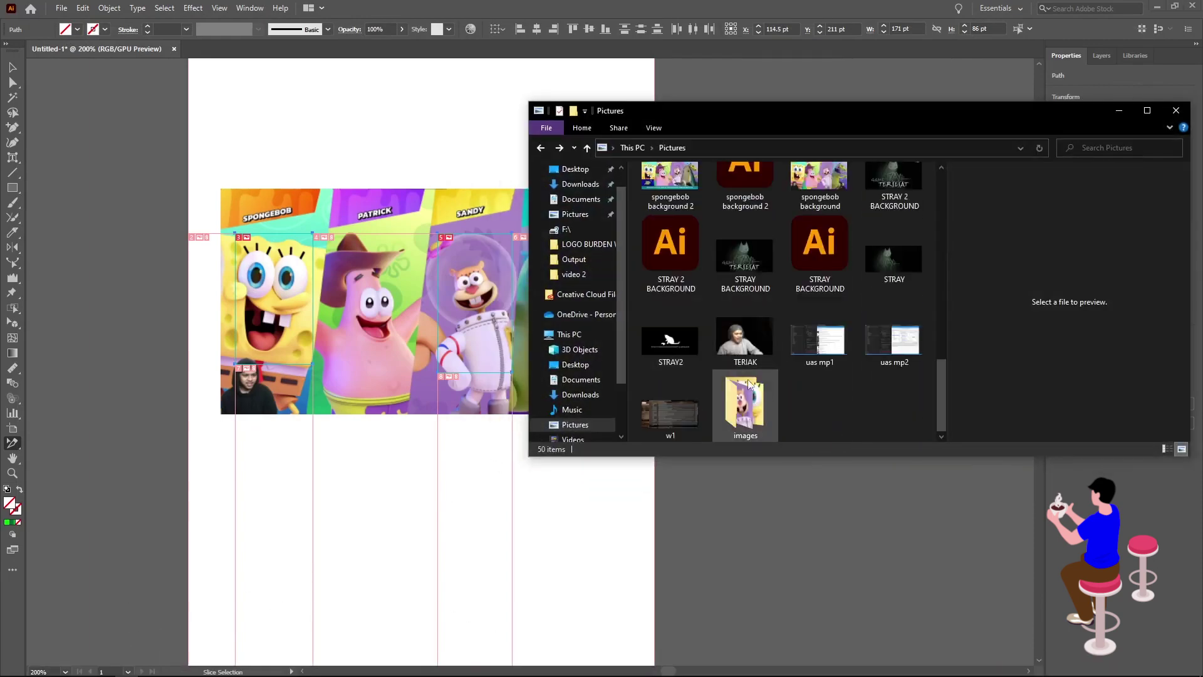
{"action": "left_click", "coordinate": [754, 404]}
{"action": "double_click", "coordinate": [754, 405]}
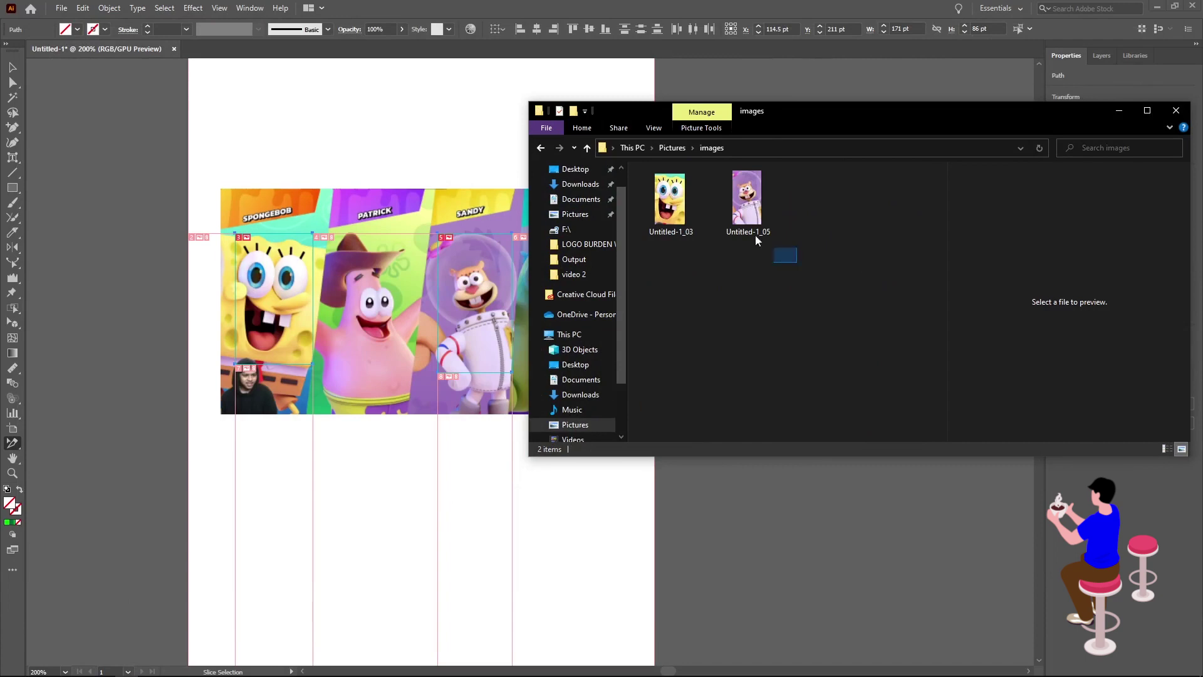
Check the exported Untitled-1_03 and Untitled-1_05 JPEGs, then minimize the window
{"action": "left_click_drag", "start_coordinate": [779, 253], "coordinate": [638, 169]}
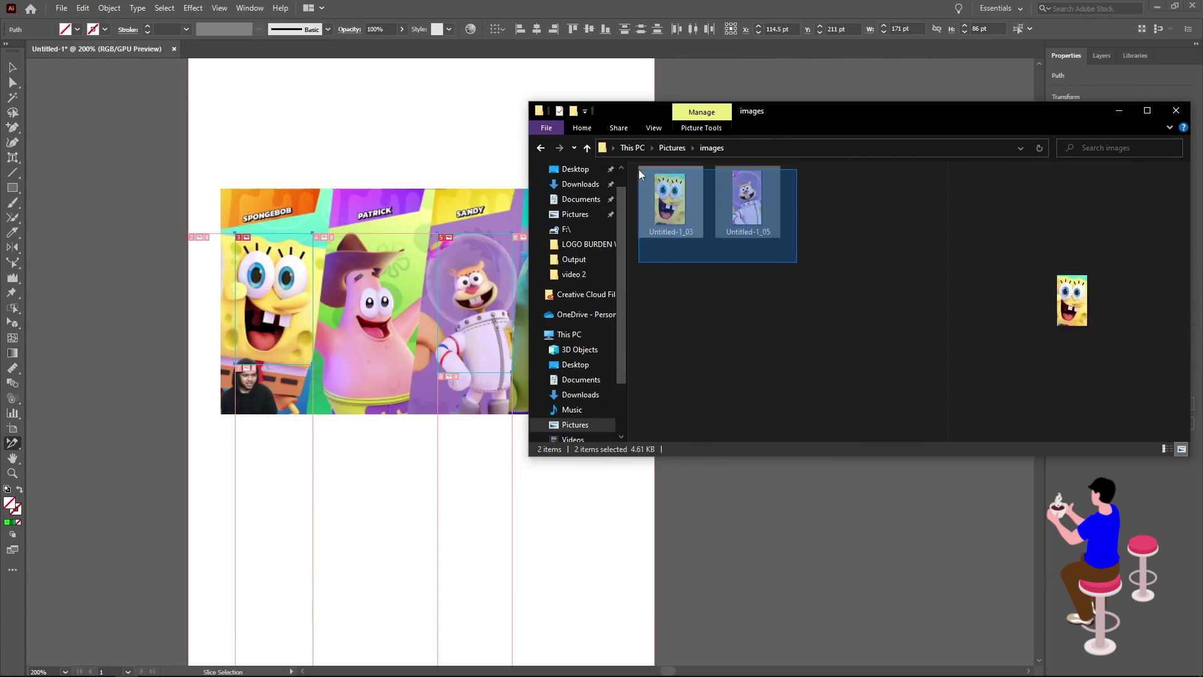
{"action": "left_click", "coordinate": [797, 257]}
{"action": "left_click", "coordinate": [671, 199]}
{"action": "left_click", "coordinate": [747, 202]}
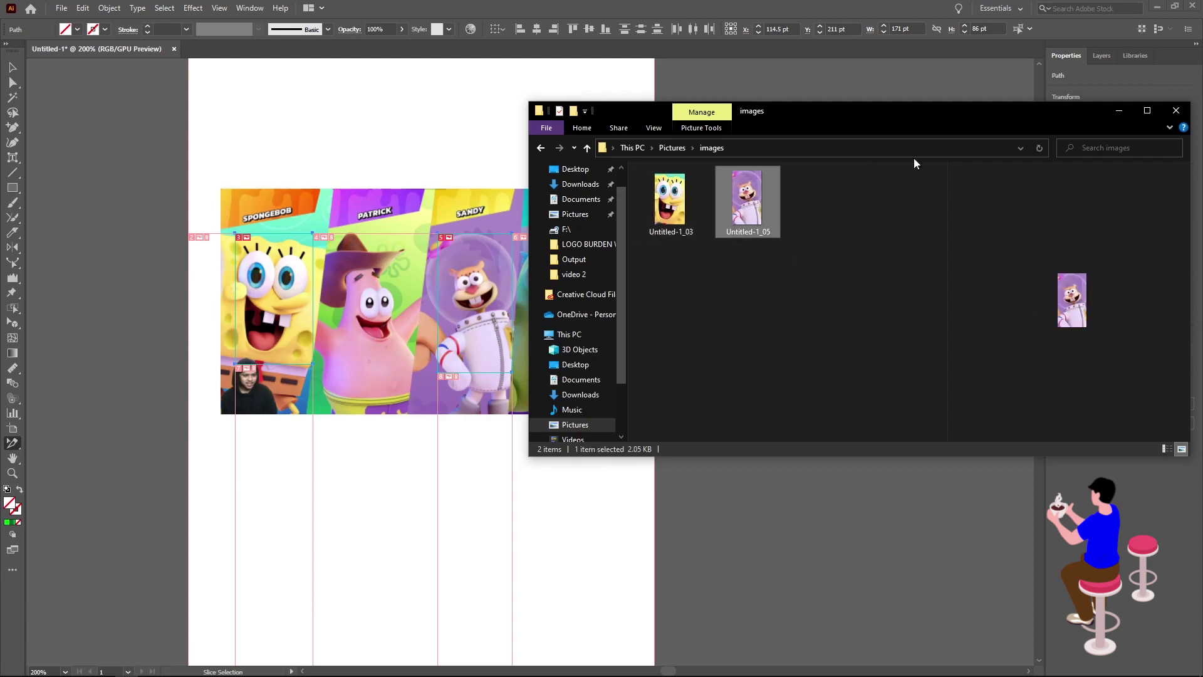
{"action": "left_click", "coordinate": [1120, 111]}
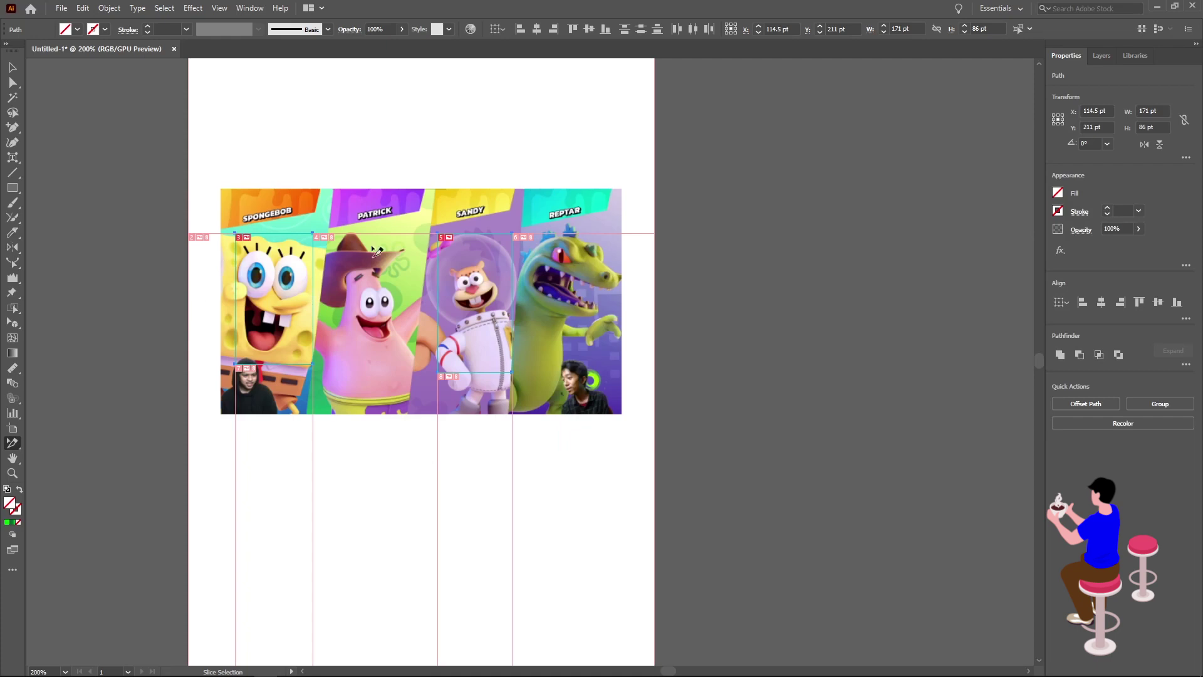
Delete the linked character banner image from the artboard
{"action": "key", "text": "shift+k"}
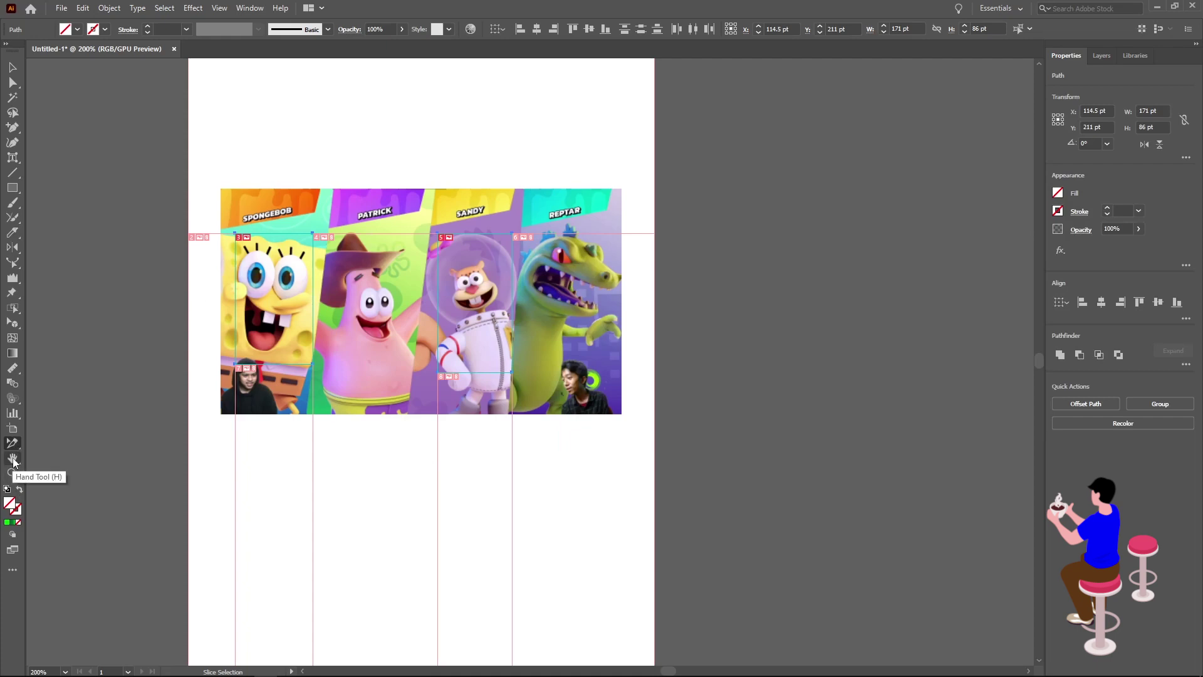
{"action": "left_click", "coordinate": [13, 460]}
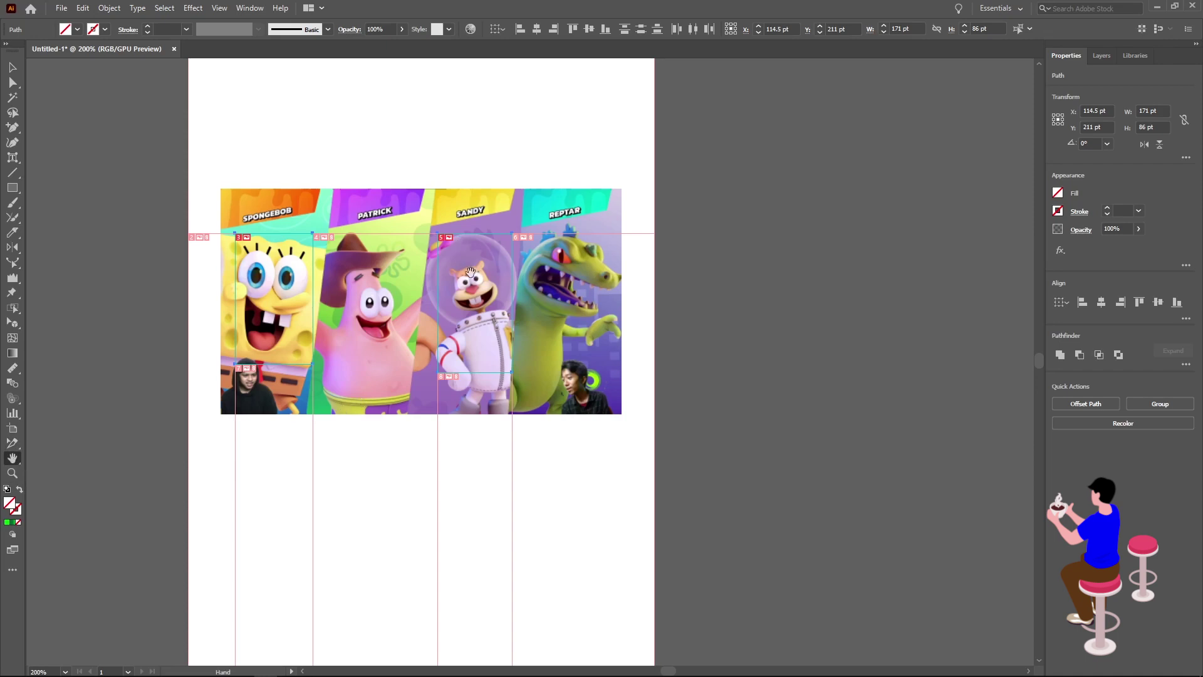
{"action": "scroll", "coordinate": [453, 299], "scroll_direction": "down", "scroll_amount": 1}
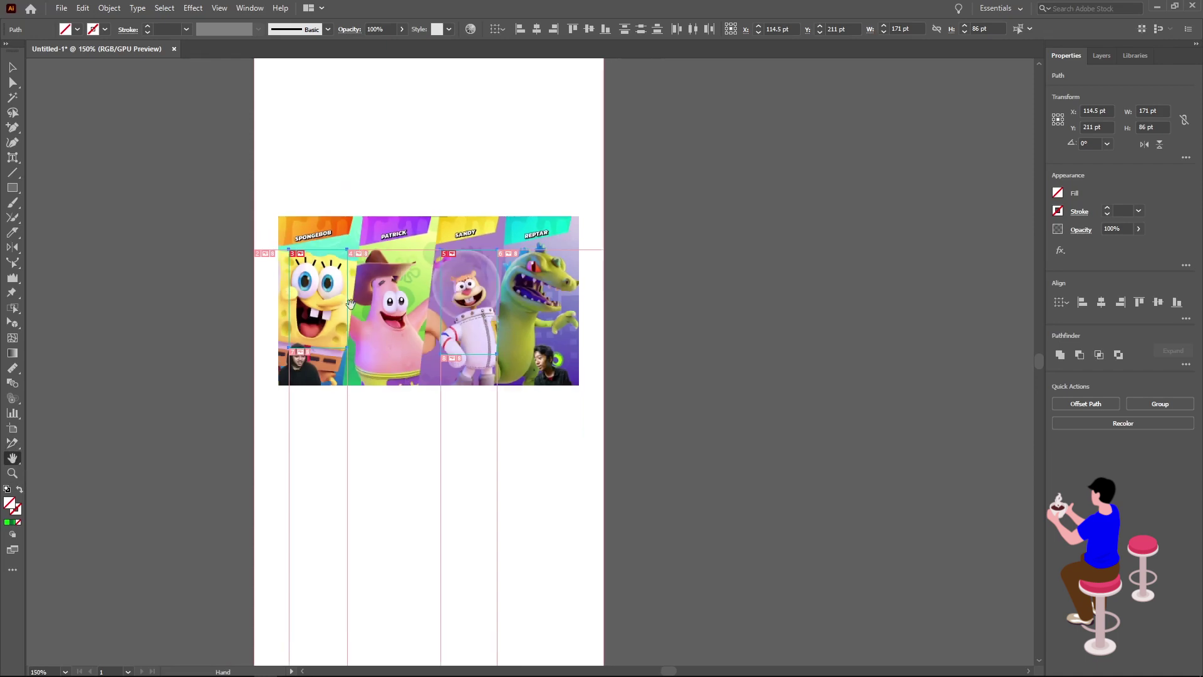
{"action": "key", "text": "v"}
{"action": "left_click", "coordinate": [385, 300]}
{"action": "key", "text": "Delete"}
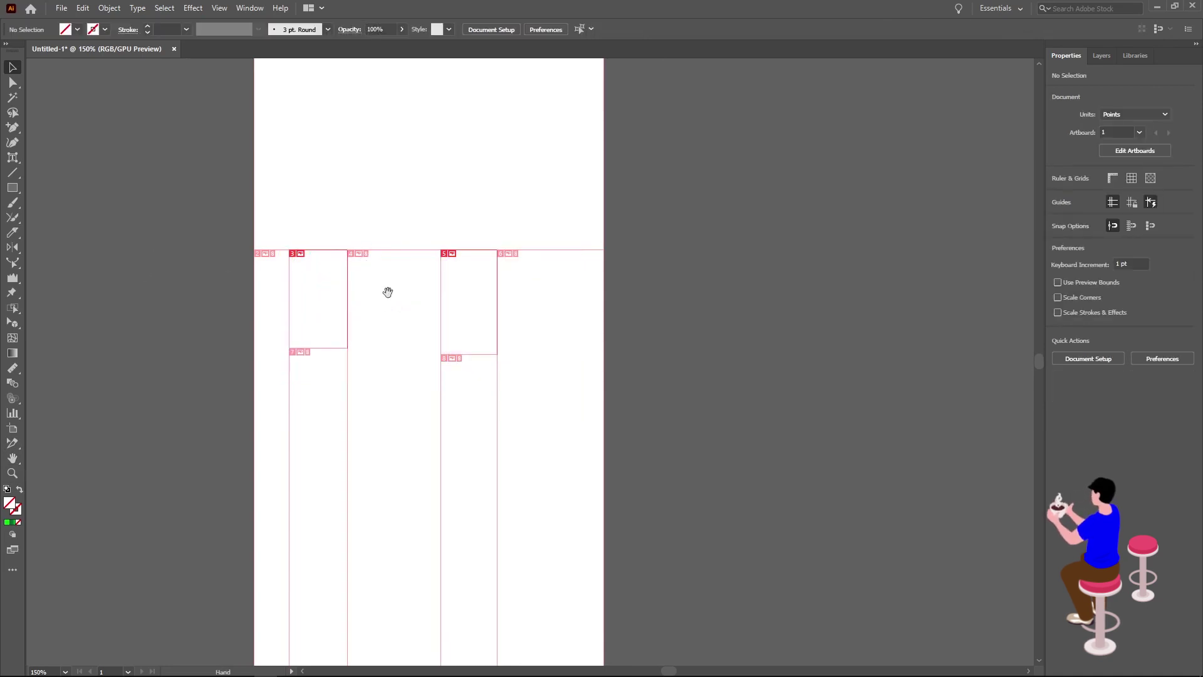
Delete both remaining slices with the Slice Selection tool
{"action": "scroll", "coordinate": [386, 295], "scroll_direction": "up", "scroll_amount": 2}
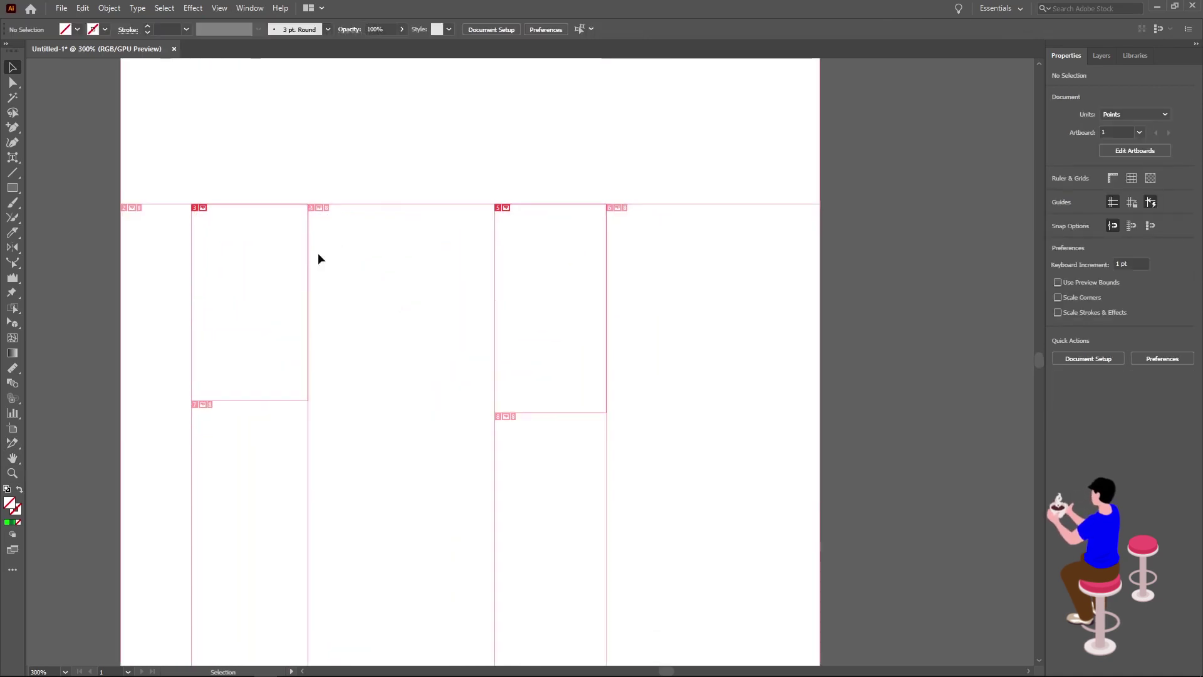
{"action": "left_click", "coordinate": [16, 446]}
{"action": "left_click", "coordinate": [206, 213]}
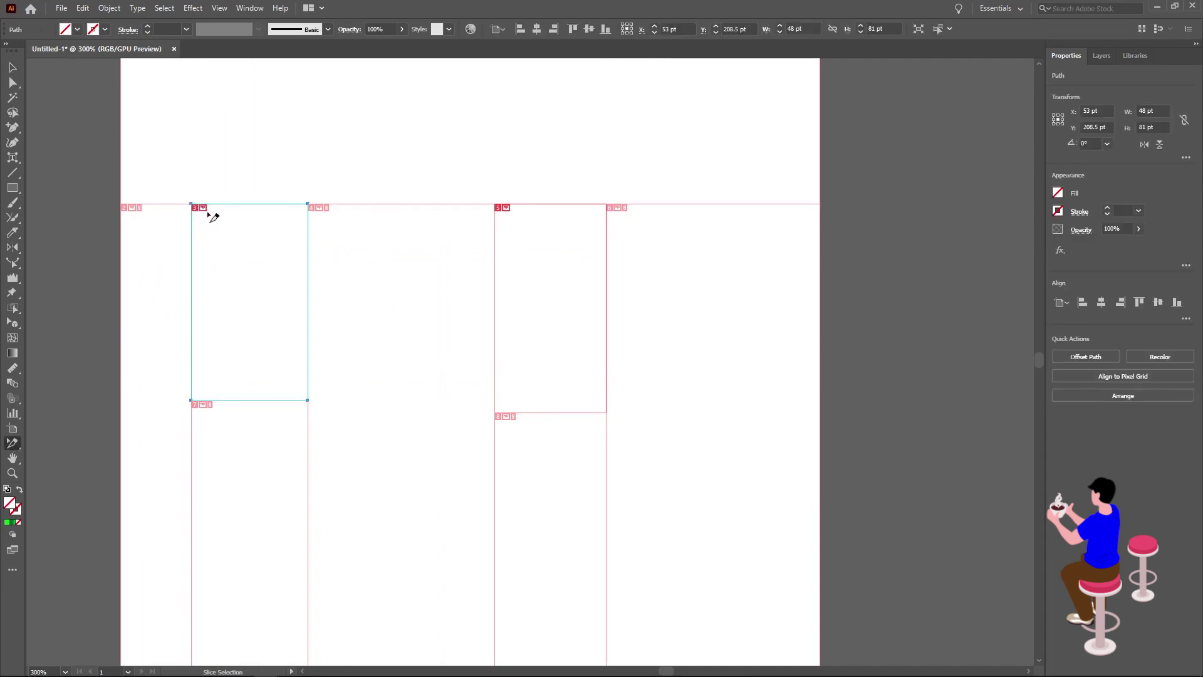
{"action": "key", "text": "Delete"}
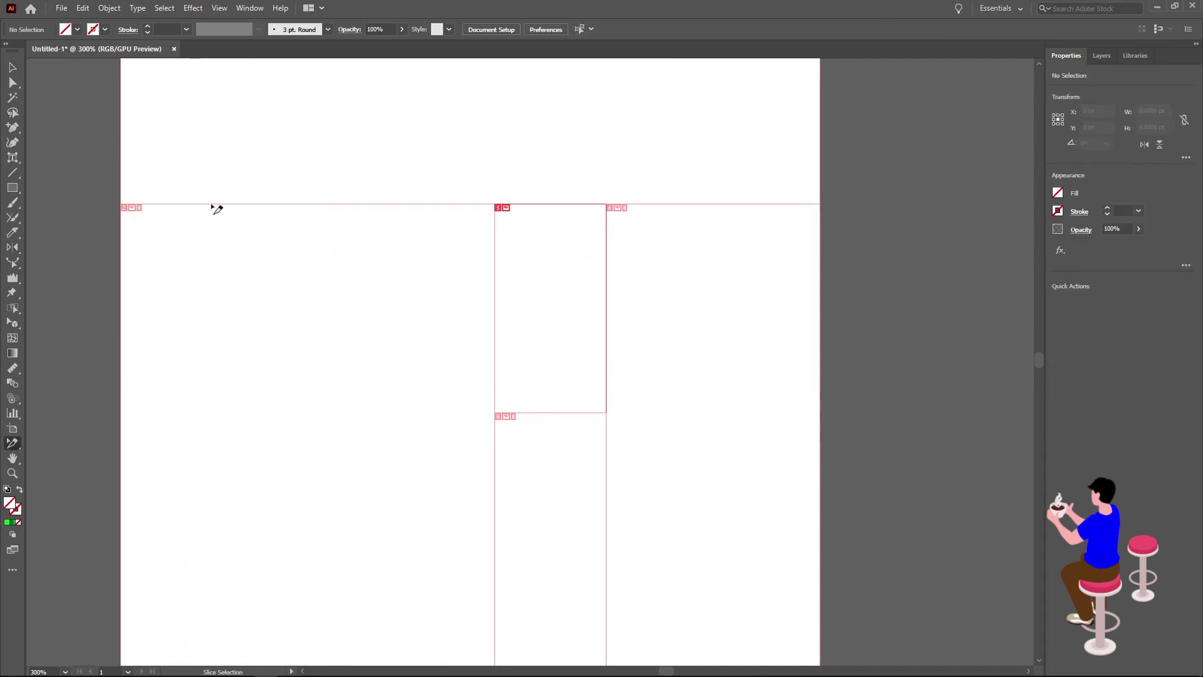
{"action": "left_click", "coordinate": [504, 213]}
{"action": "key", "text": "Delete"}
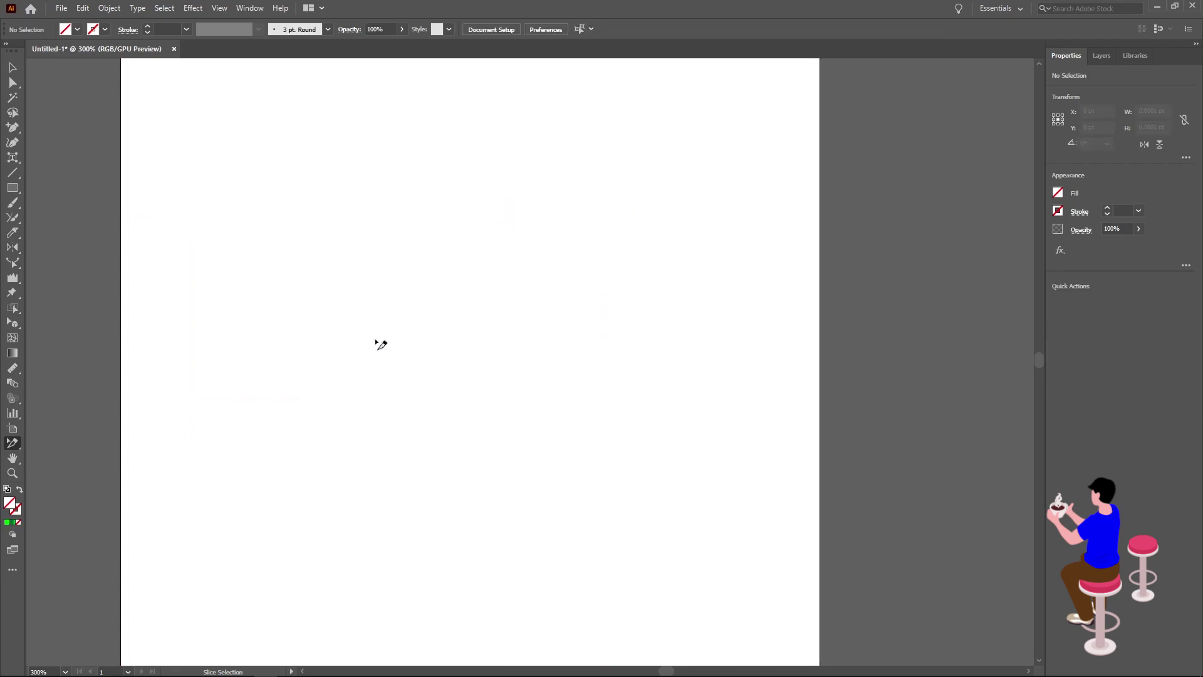
{"action": "left_click", "coordinate": [12, 67]}
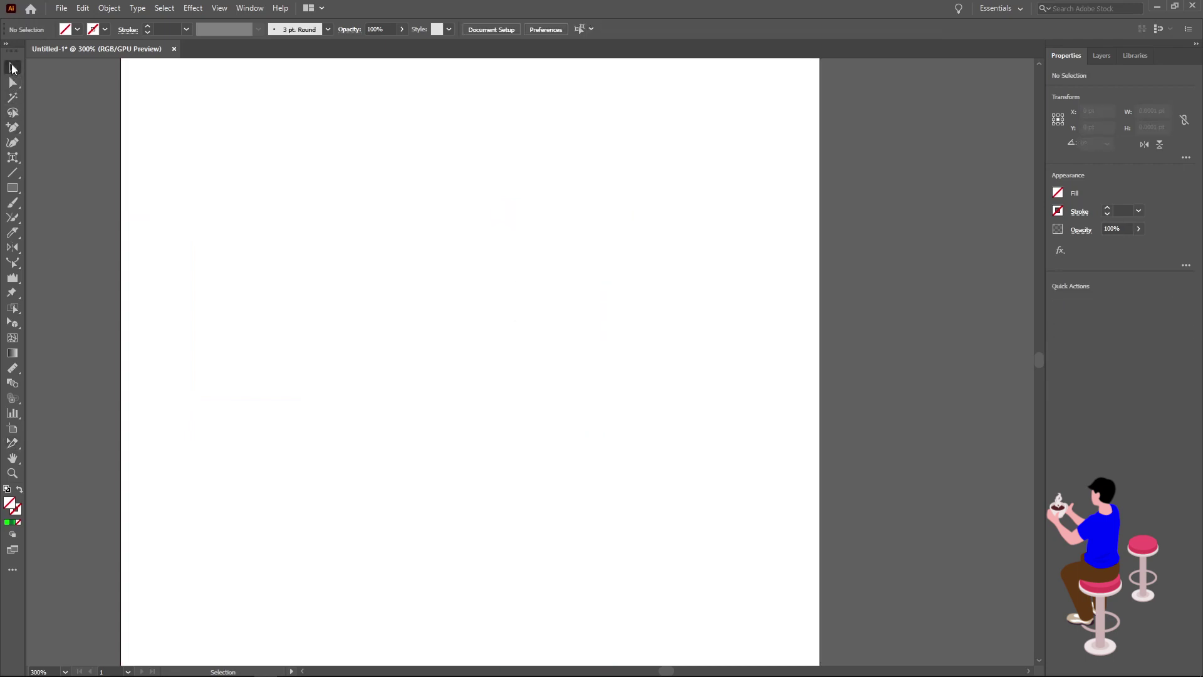
Pan around the blank artboard with the Hand tool and zoom out
{"action": "left_click", "coordinate": [13, 458]}
{"action": "scroll", "coordinate": [313, 257], "scroll_direction": "down", "scroll_amount": 1}
{"action": "mouse_move", "coordinate": [315, 255]}
{"action": "left_mouse_down"}
{"action": "mouse_move", "coordinate": [322, 444]}
{"action": "mouse_move", "coordinate": [328, 358]}
{"action": "mouse_move", "coordinate": [728, 242]}
{"action": "mouse_move", "coordinate": [634, 161]}
{"action": "mouse_move", "coordinate": [675, 233]}
{"action": "mouse_move", "coordinate": [212, 384]}
{"action": "mouse_move", "coordinate": [514, 551]}
{"action": "mouse_move", "coordinate": [328, 491]}
{"action": "mouse_move", "coordinate": [376, 344]}
{"action": "mouse_move", "coordinate": [523, 229]}
{"action": "mouse_move", "coordinate": [405, 327]}
{"action": "mouse_move", "coordinate": [303, 347]}
{"action": "mouse_move", "coordinate": [416, 140]}
{"action": "mouse_move", "coordinate": [360, 435]}
{"action": "mouse_move", "coordinate": [385, 464]}
{"action": "left_mouse_up"}
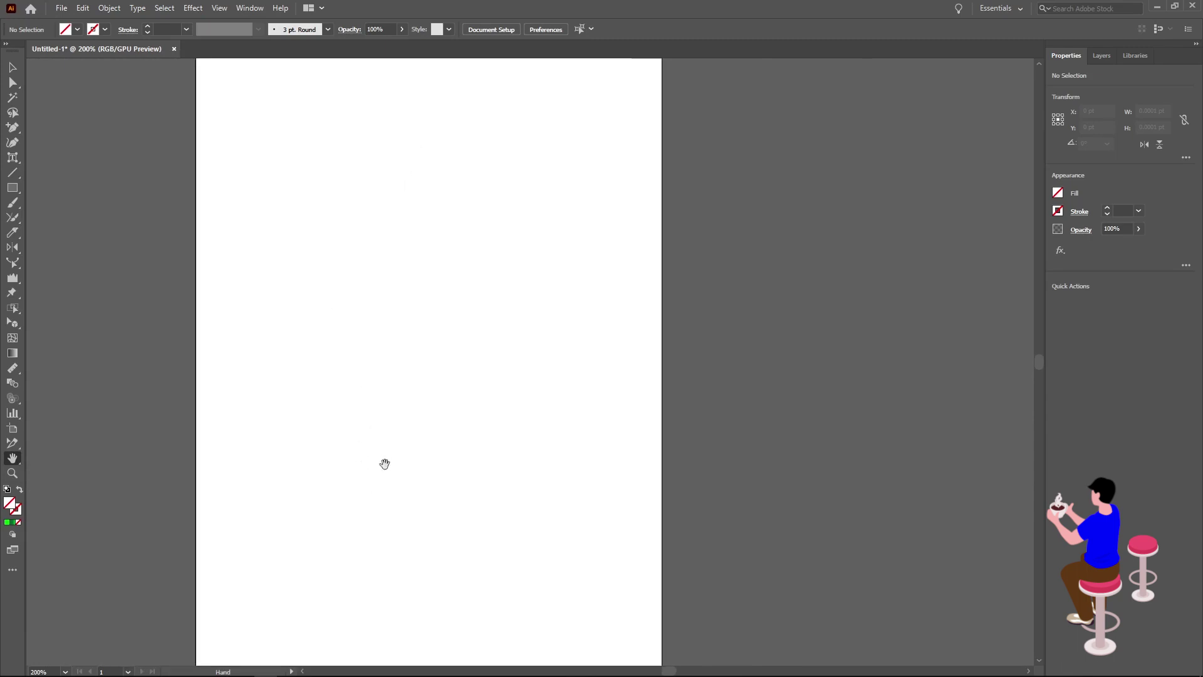
{"action": "left_click_drag", "start_coordinate": [306, 335], "coordinate": [360, 384]}
{"action": "left_click_drag", "start_coordinate": [347, 293], "coordinate": [242, 432]}
{"action": "mouse_move", "coordinate": [328, 323]}
{"action": "left_mouse_down"}
{"action": "mouse_move", "coordinate": [285, 445]}
{"action": "mouse_move", "coordinate": [266, 445]}
{"action": "mouse_move", "coordinate": [413, 336]}
{"action": "left_mouse_up"}
{"action": "mouse_move", "coordinate": [486, 408]}
{"action": "left_mouse_down"}
{"action": "mouse_move", "coordinate": [287, 331]}
{"action": "mouse_move", "coordinate": [400, 341]}
{"action": "mouse_move", "coordinate": [417, 325]}
{"action": "left_mouse_up"}
{"action": "key", "text": "ctrl+minus"}
{"action": "key", "text": "ctrl+minus"}
{"action": "key", "text": "ctrl+minus"}
Choose the Print Tiling Tool to reposition the printable page area
{"action": "left_click", "coordinate": [19, 457]}
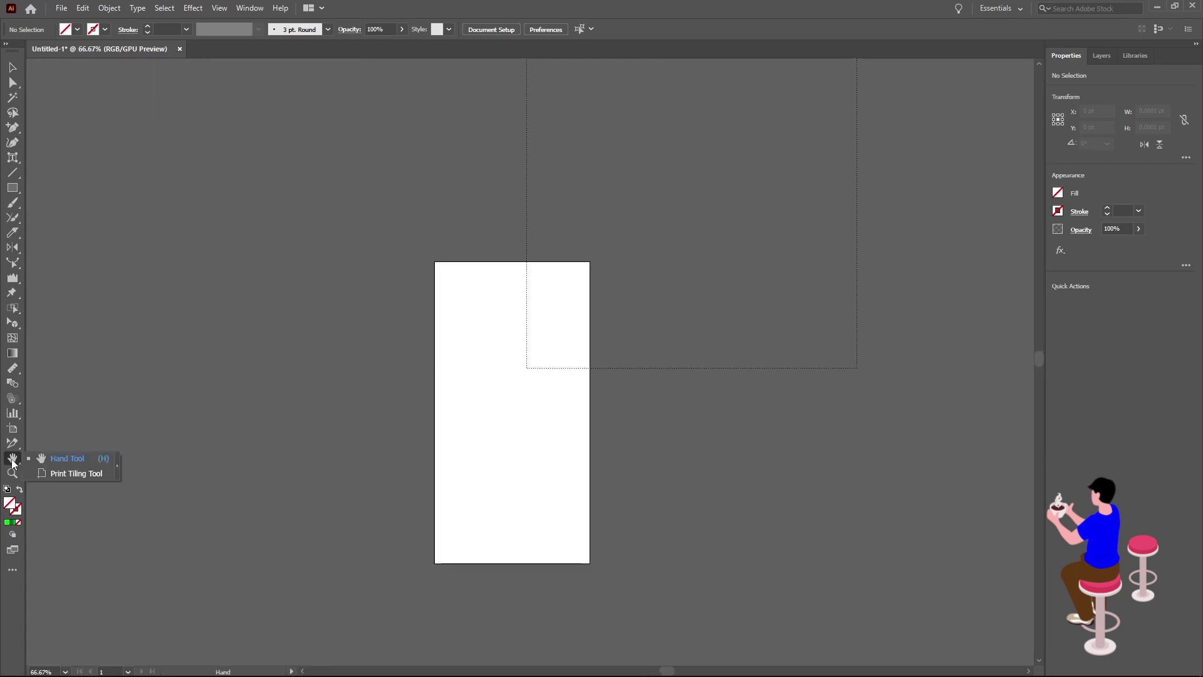
{"action": "left_click", "coordinate": [69, 475]}
{"action": "scroll", "coordinate": [397, 465], "scroll_direction": "up", "scroll_amount": 1}
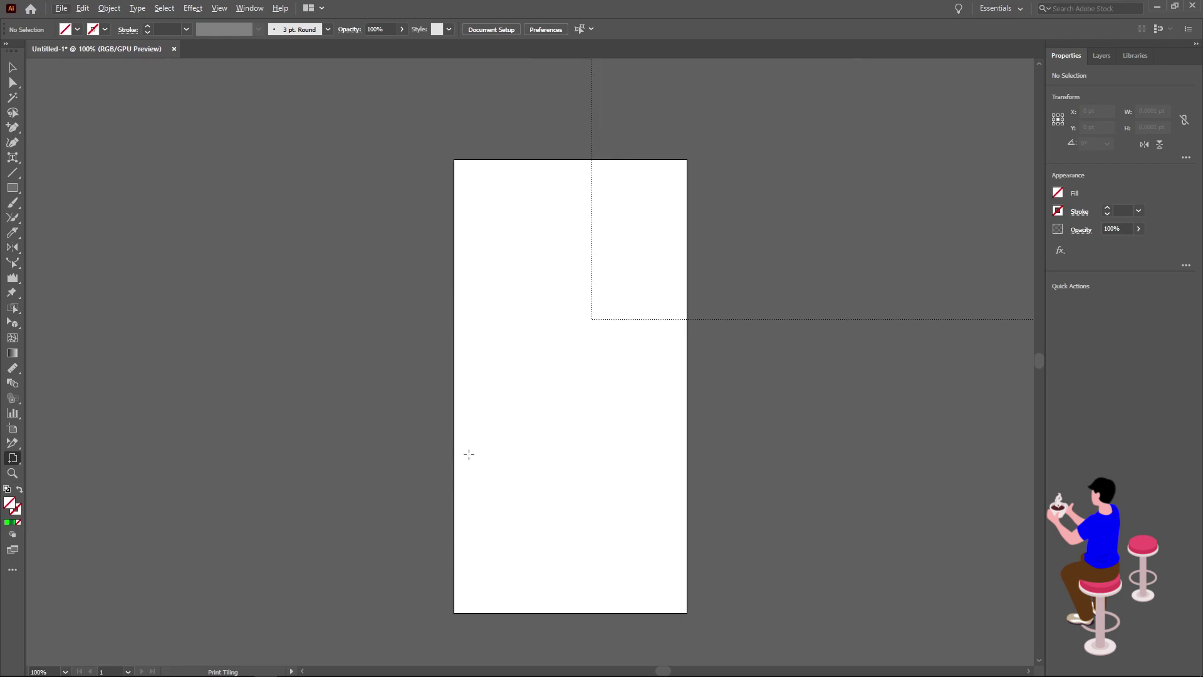
{"action": "scroll", "coordinate": [487, 415], "scroll_direction": "right", "scroll_amount": 4}
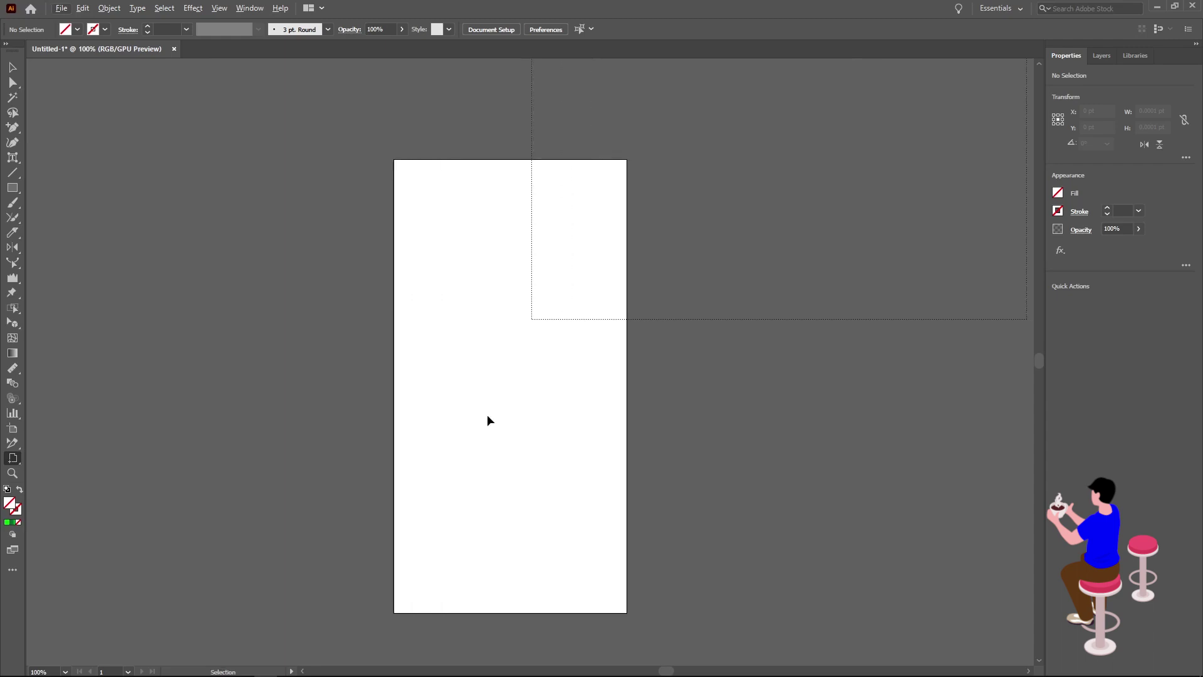
{"action": "scroll", "coordinate": [487, 415], "scroll_direction": "down", "scroll_amount": 1}
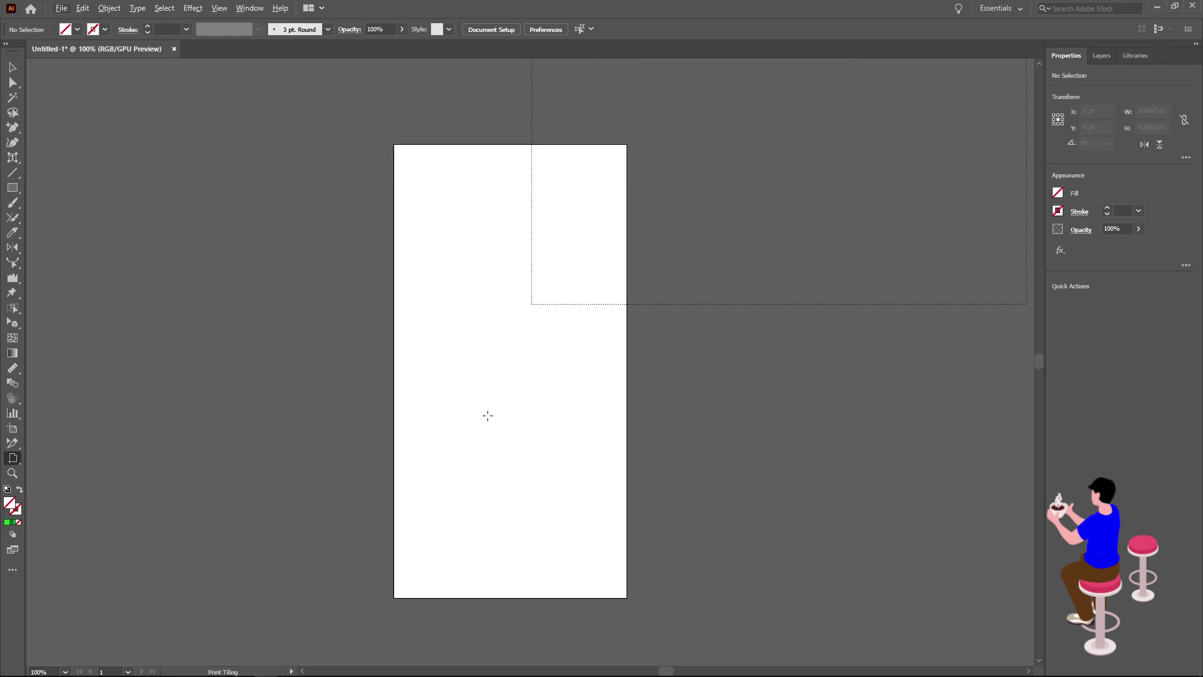
{"action": "left_click", "coordinate": [12, 475]}
{"action": "left_click", "coordinate": [471, 393]}
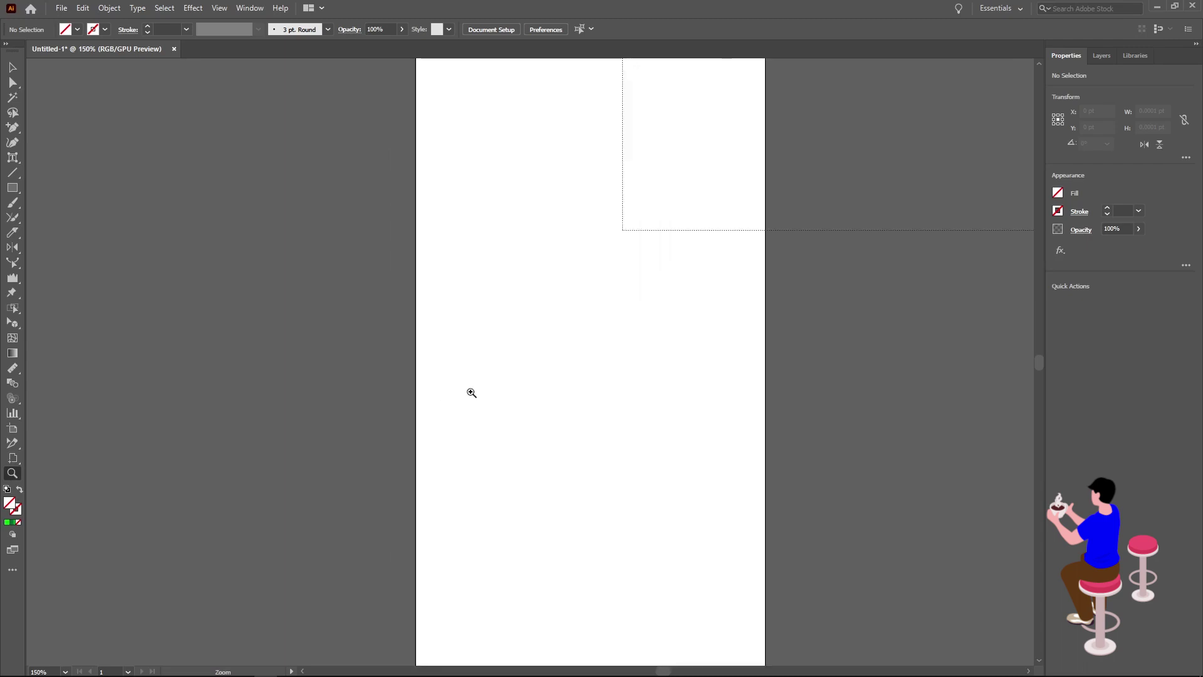
{"action": "left_click", "coordinate": [471, 393]}
{"action": "left_click", "coordinate": [471, 393], "text": "alt"}
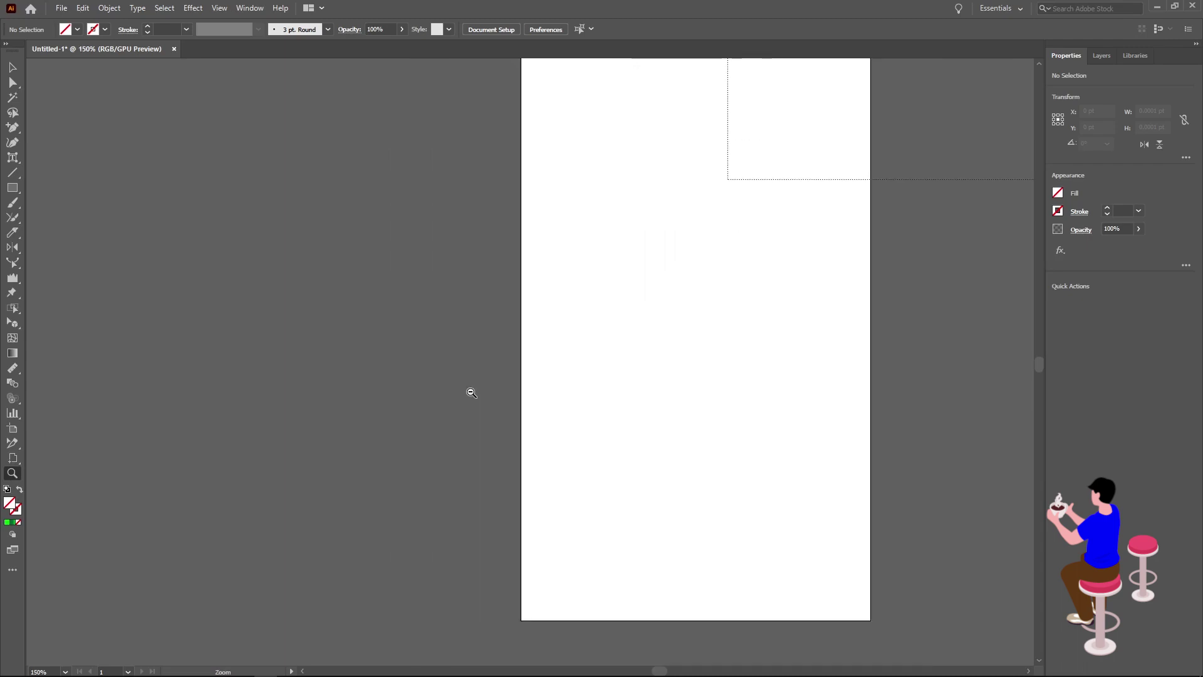
{"action": "scroll", "coordinate": [470, 390], "scroll_direction": "right", "scroll_amount": 3}
{"action": "scroll", "coordinate": [470, 389], "scroll_direction": "up", "scroll_amount": 3}
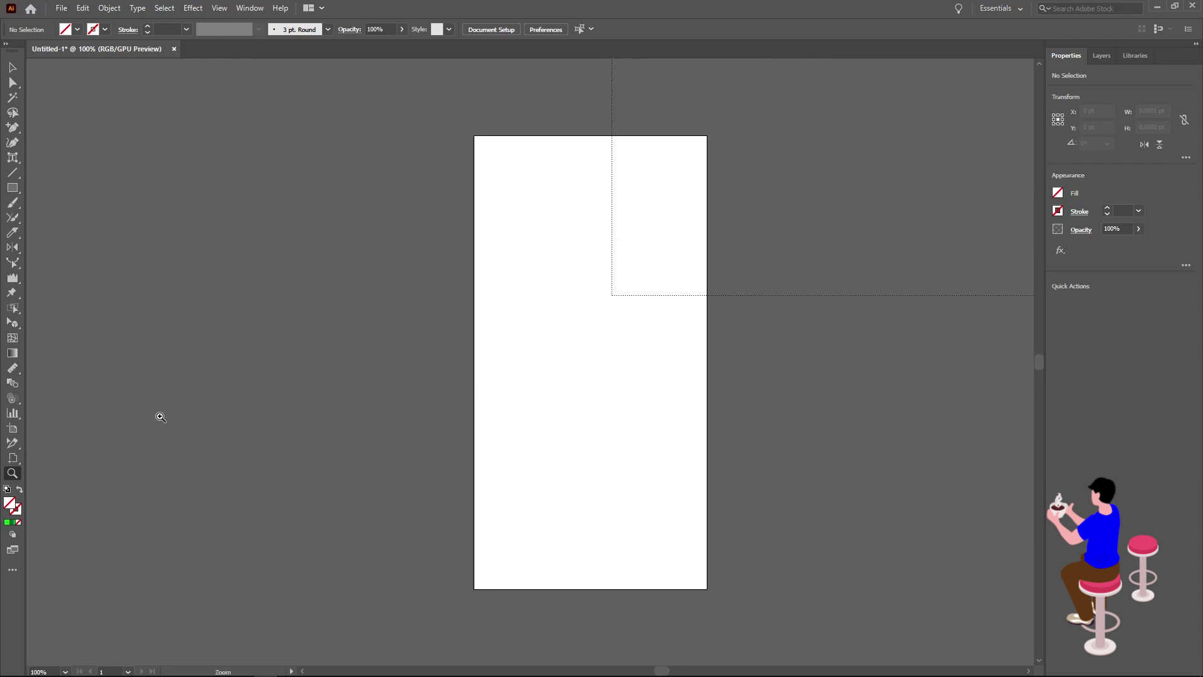
{"action": "scroll", "coordinate": [41, 424], "scroll_direction": "down", "scroll_amount": 1}
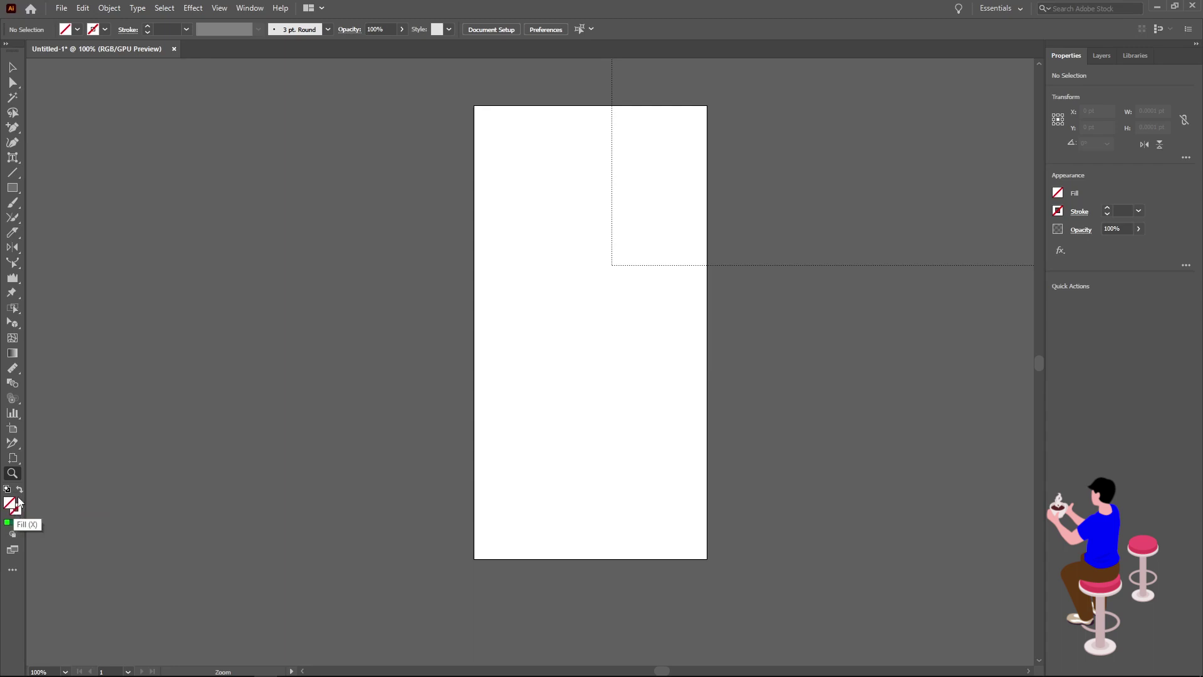
Draw a square and give it a red BA2424 fill
{"action": "left_click", "coordinate": [13, 188]}
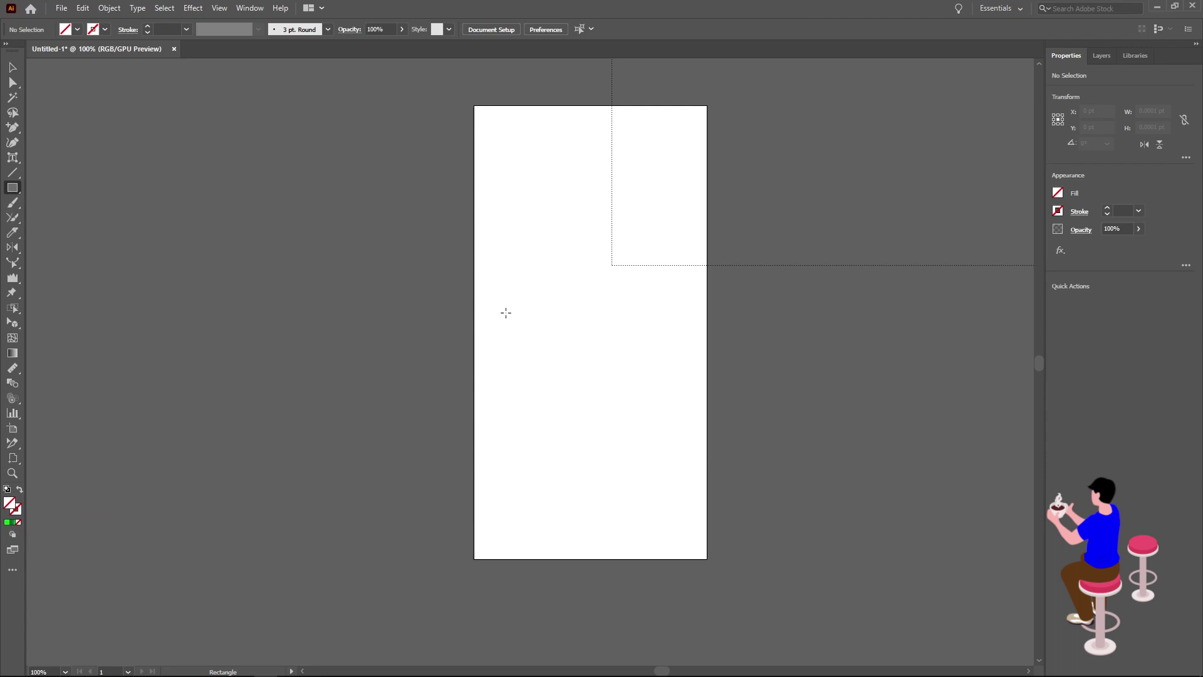
{"action": "left_click_drag", "start_coordinate": [506, 312], "coordinate": [575, 381]}
{"action": "scroll", "coordinate": [652, 370], "scroll_direction": "up", "scroll_amount": 2}
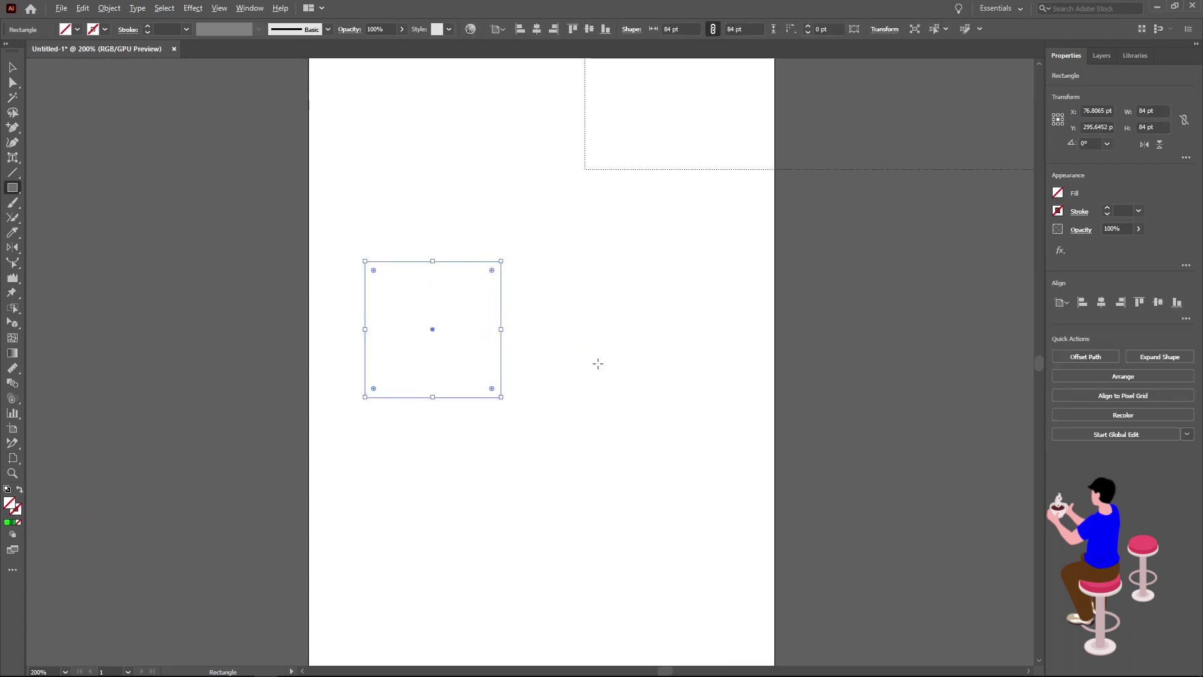
{"action": "double_click", "coordinate": [9, 505]}
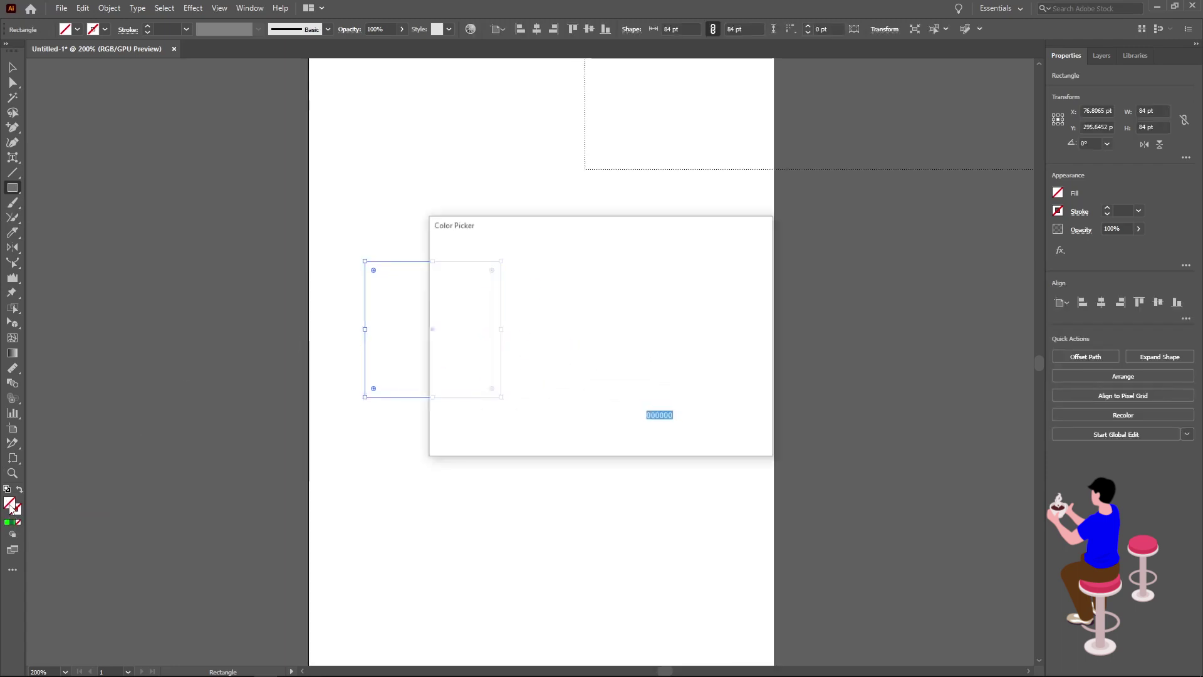
{"action": "left_click_drag", "start_coordinate": [540, 341], "coordinate": [592, 296]}
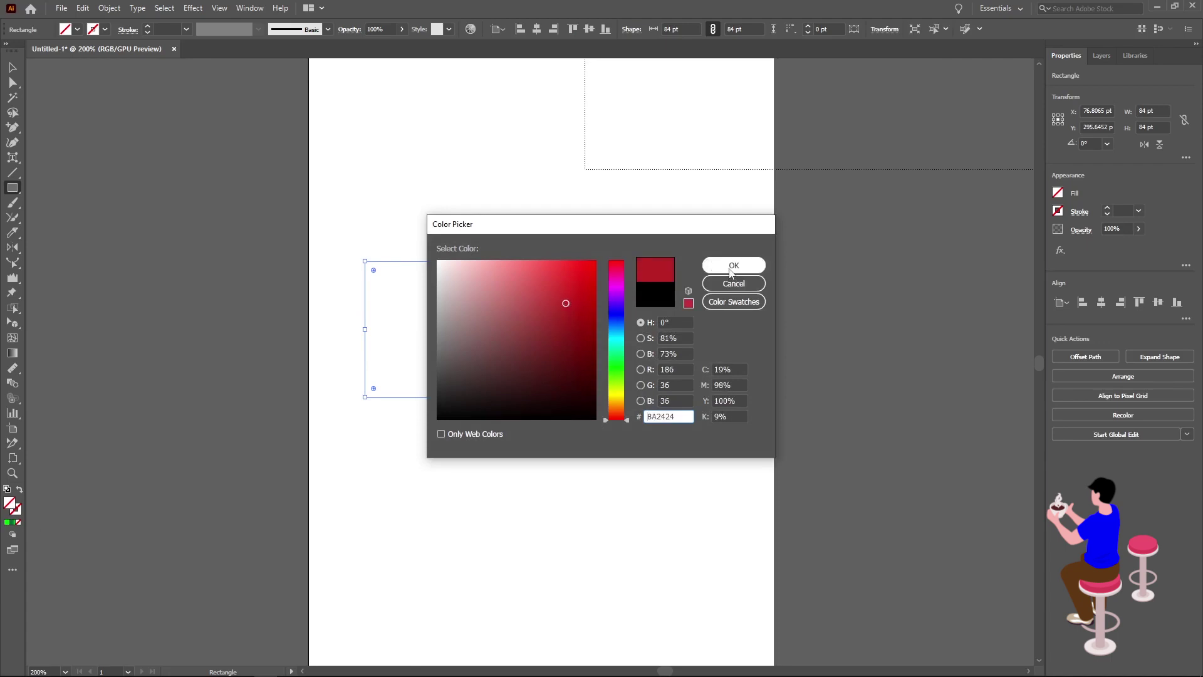
{"action": "left_click", "coordinate": [733, 266]}
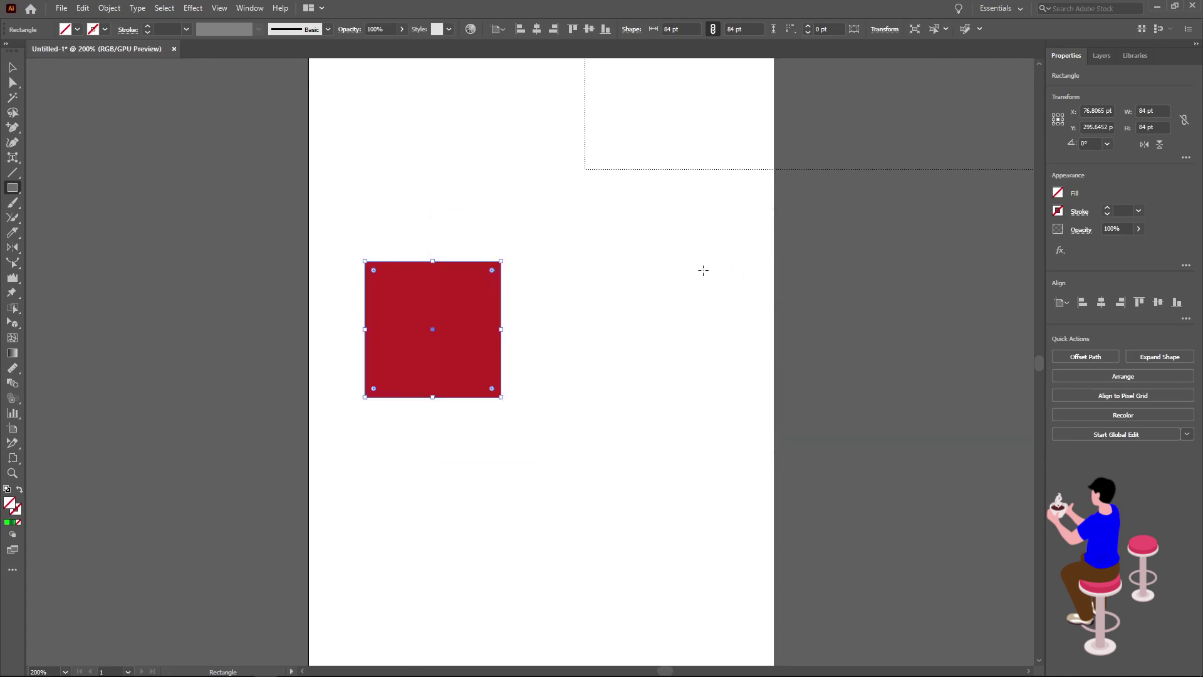
Set the square's stroke to dark blue 0D2A91
{"action": "left_click", "coordinate": [17, 510]}
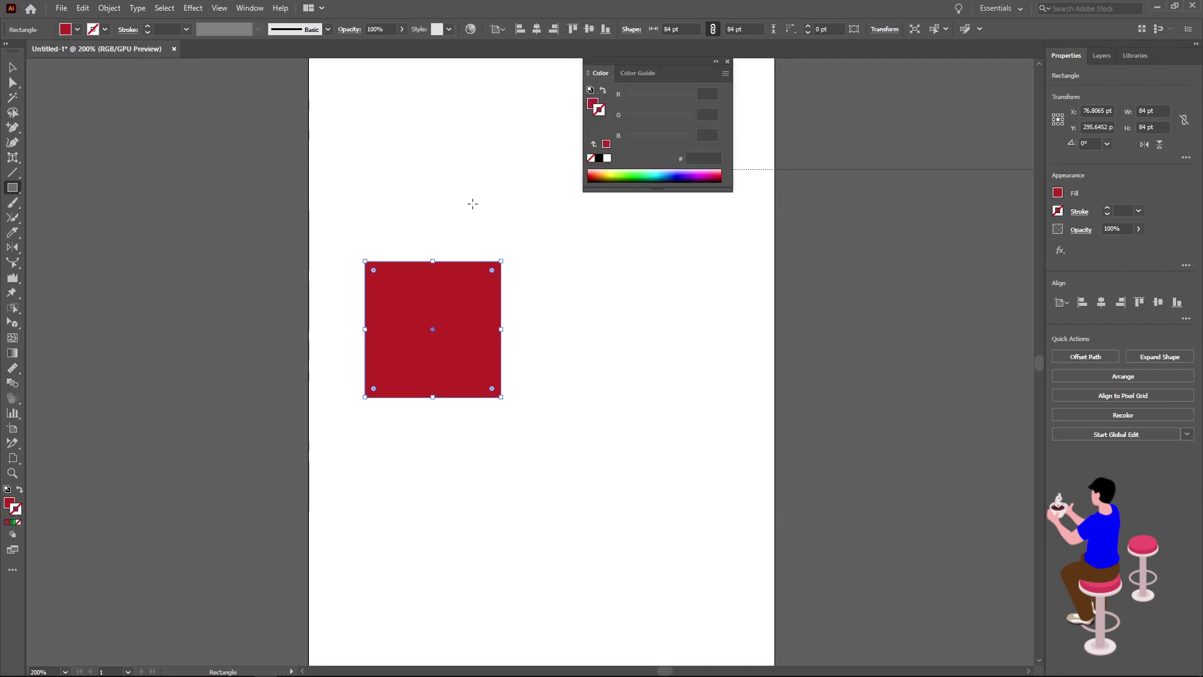
{"action": "double_click", "coordinate": [17, 511]}
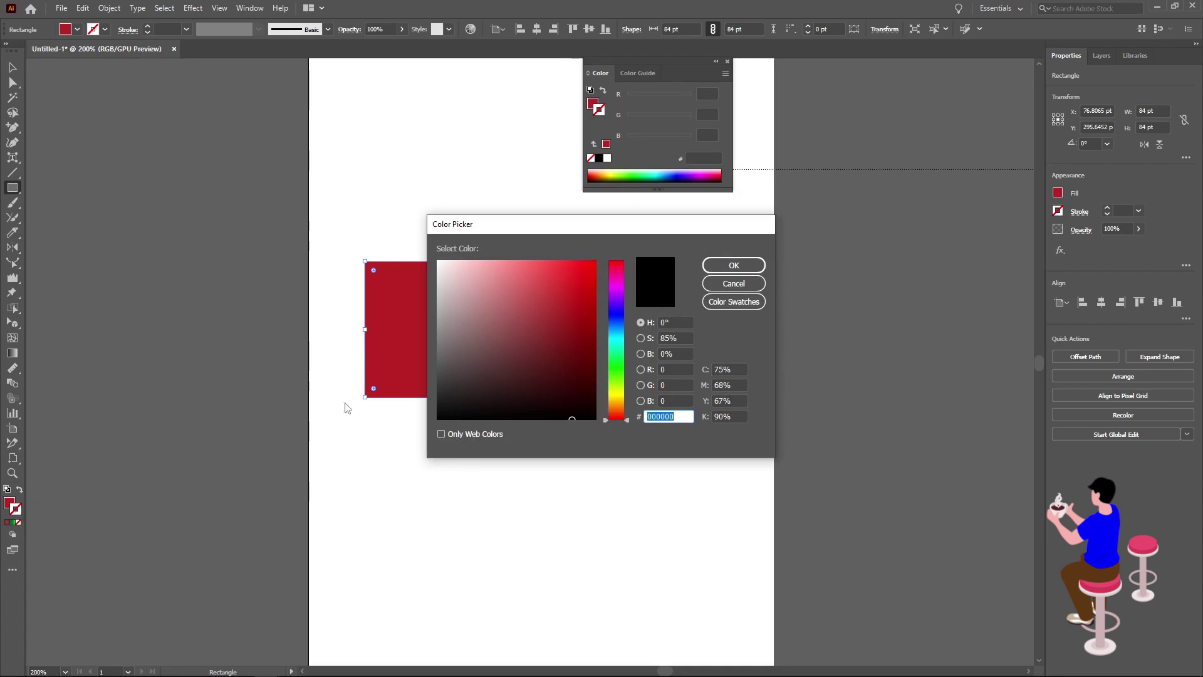
{"action": "left_click", "coordinate": [618, 318]}
{"action": "left_click", "coordinate": [573, 328]}
{"action": "left_click", "coordinate": [729, 265]}
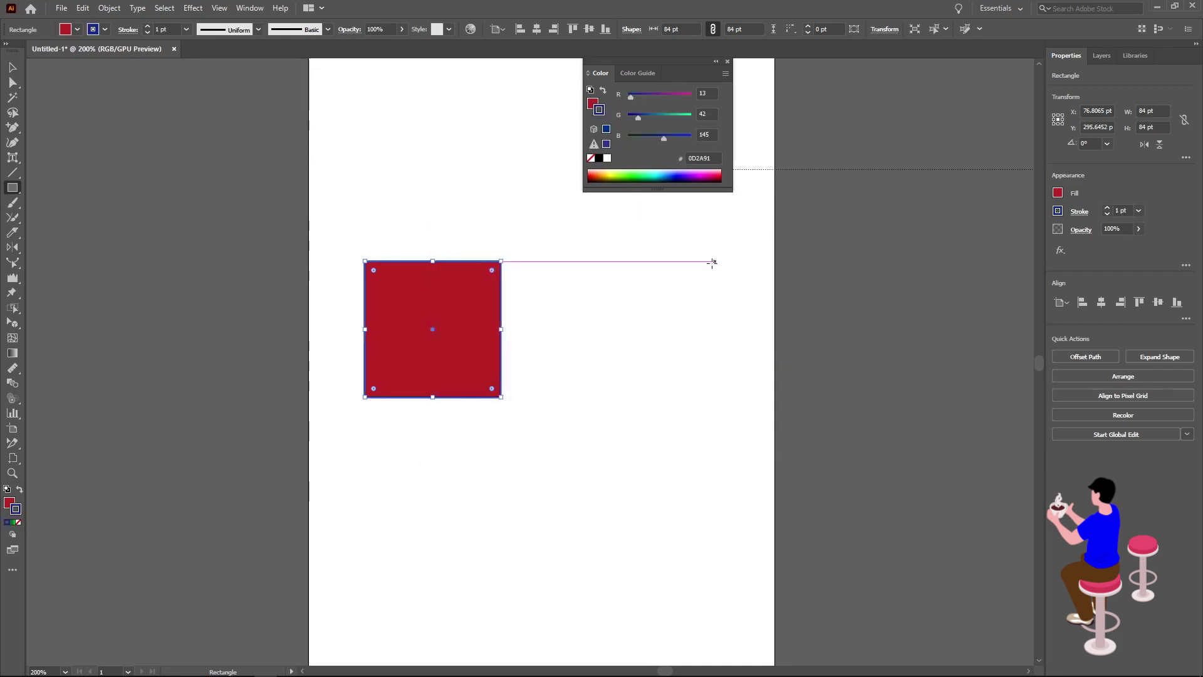
Swap the square's fill and stroke colours, then pick Draw Behind from the drawing modes
{"action": "left_click", "coordinate": [19, 492]}
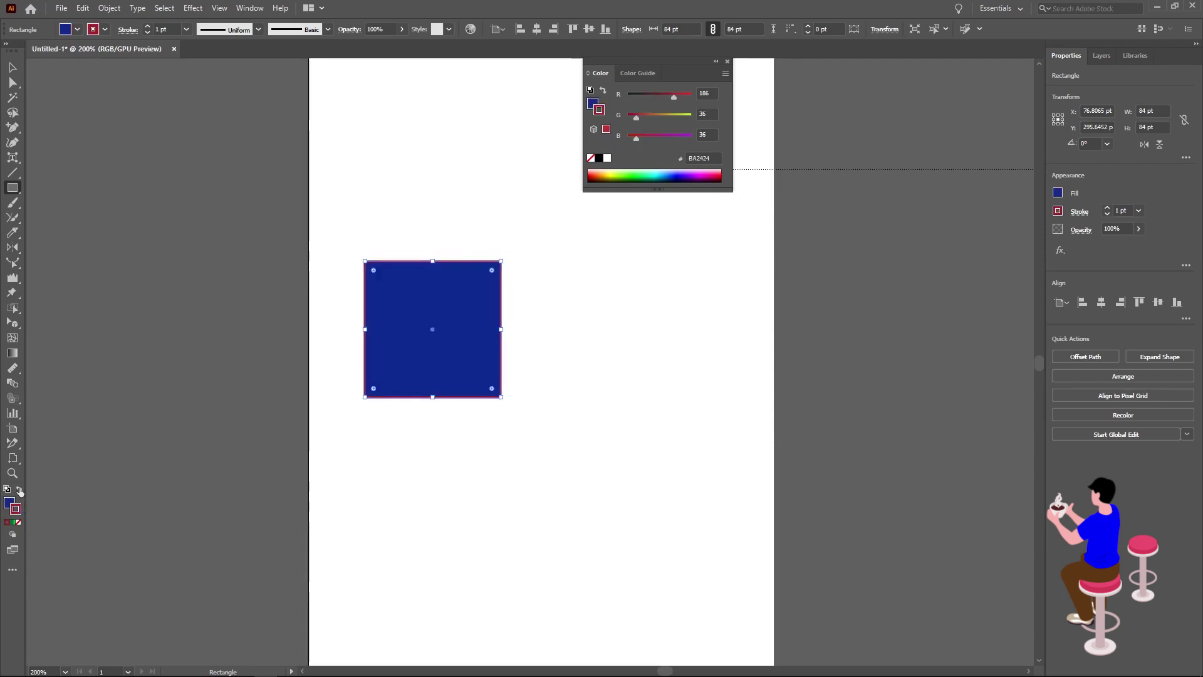
{"action": "left_click", "coordinate": [20, 491]}
{"action": "left_click", "coordinate": [19, 492]}
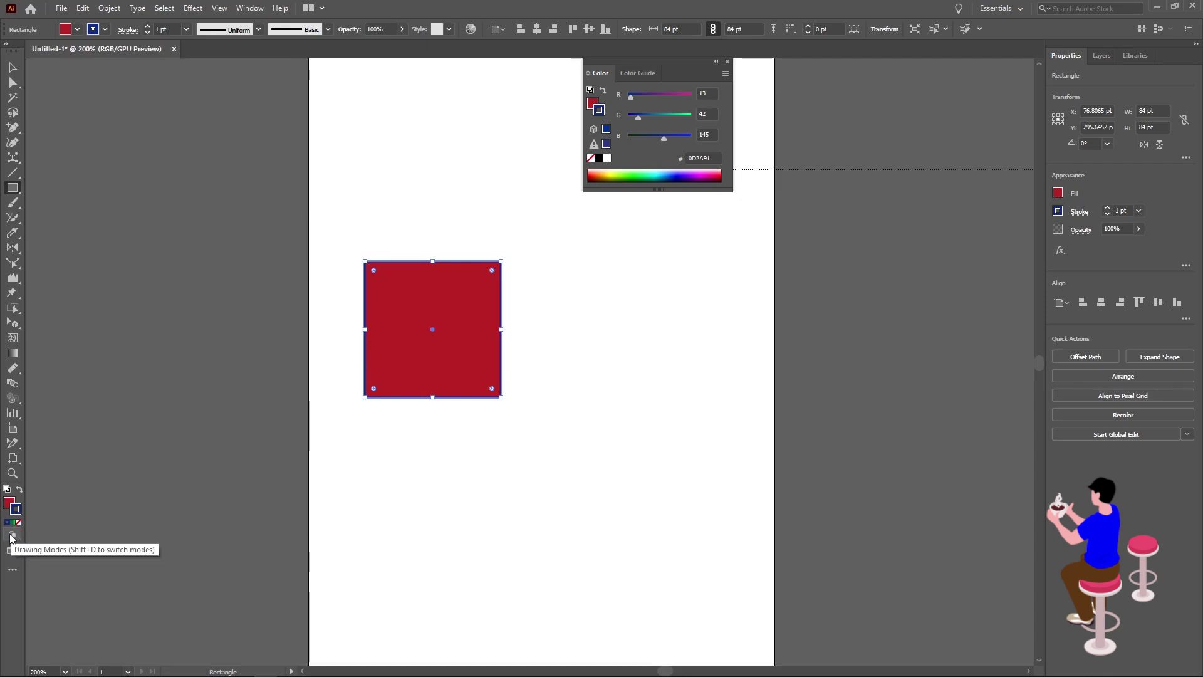
{"action": "left_click", "coordinate": [12, 536]}
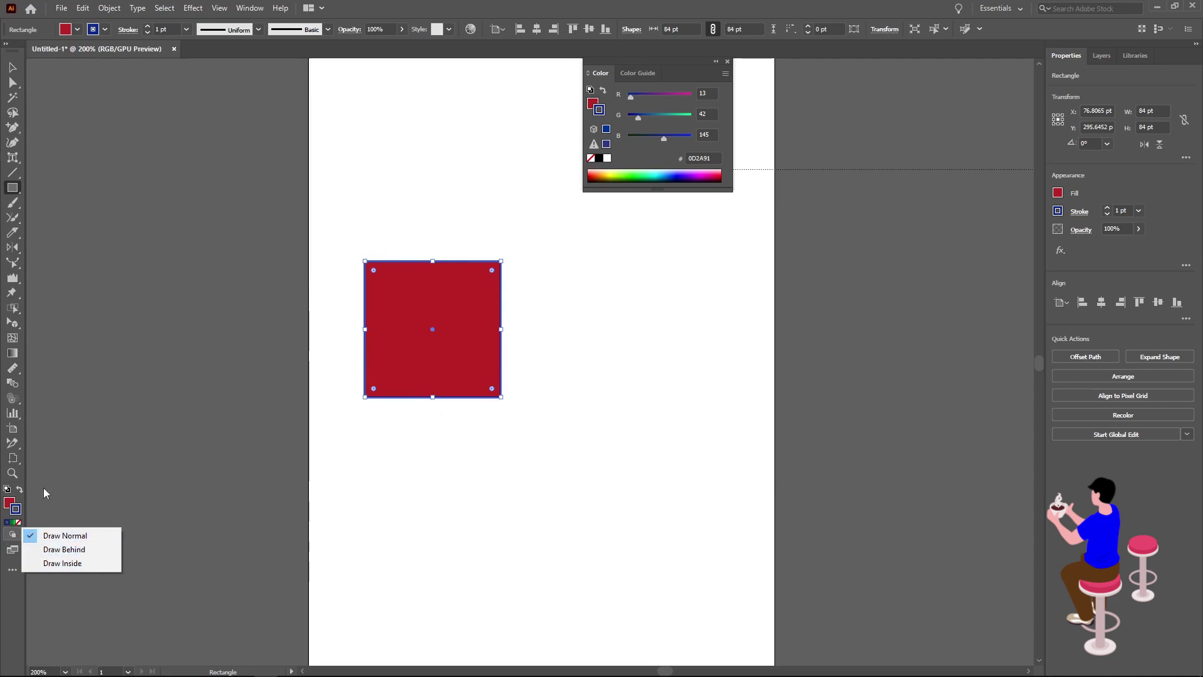
{"action": "left_click", "coordinate": [64, 549]}
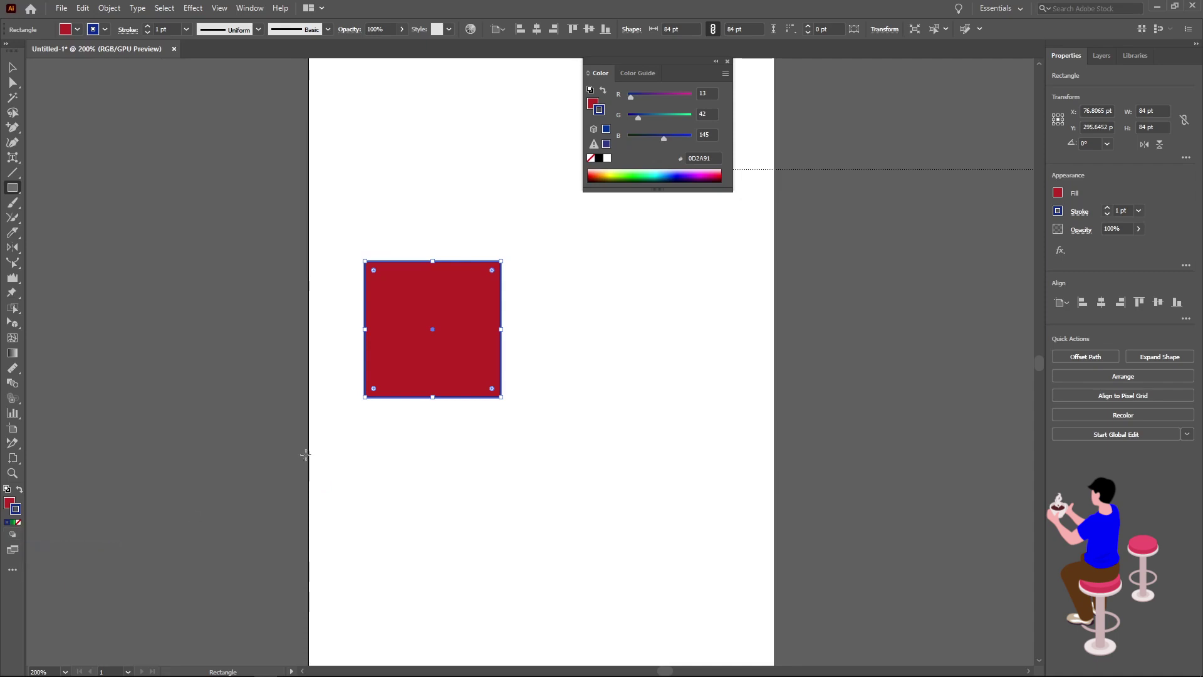
Draw four overlapping rectangles cascading down-right from the first square, the last one small
{"action": "scroll", "coordinate": [313, 341], "scroll_direction": "right", "scroll_amount": 3}
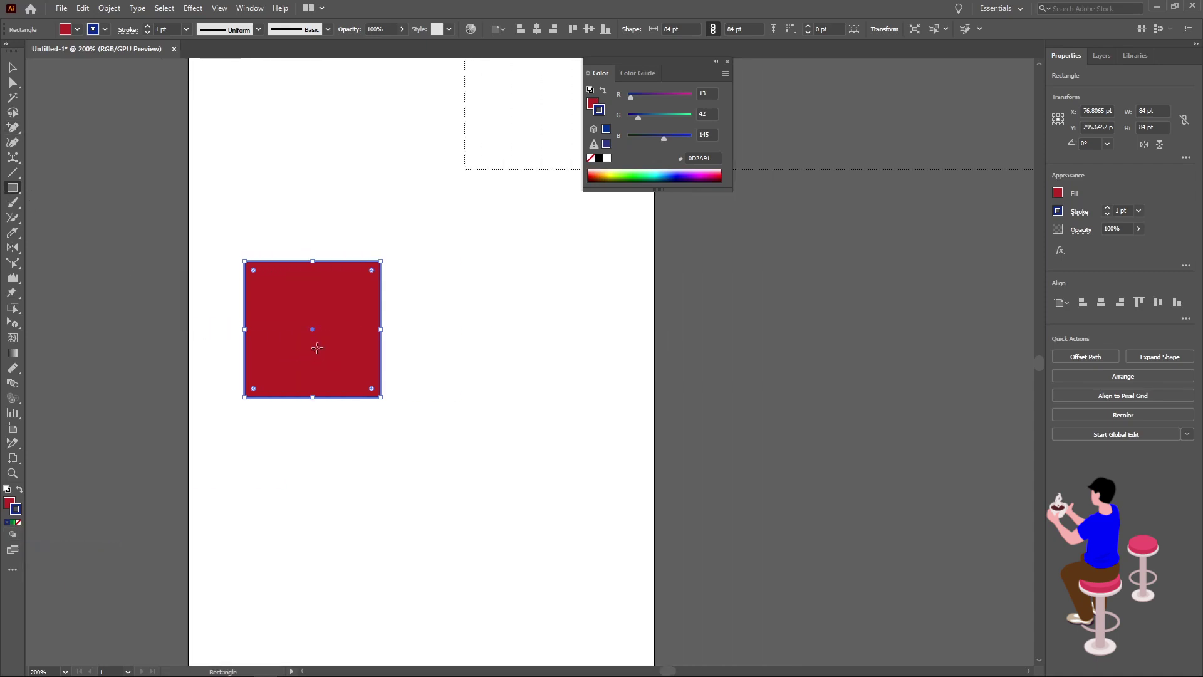
{"action": "left_click_drag", "start_coordinate": [318, 346], "coordinate": [478, 486]}
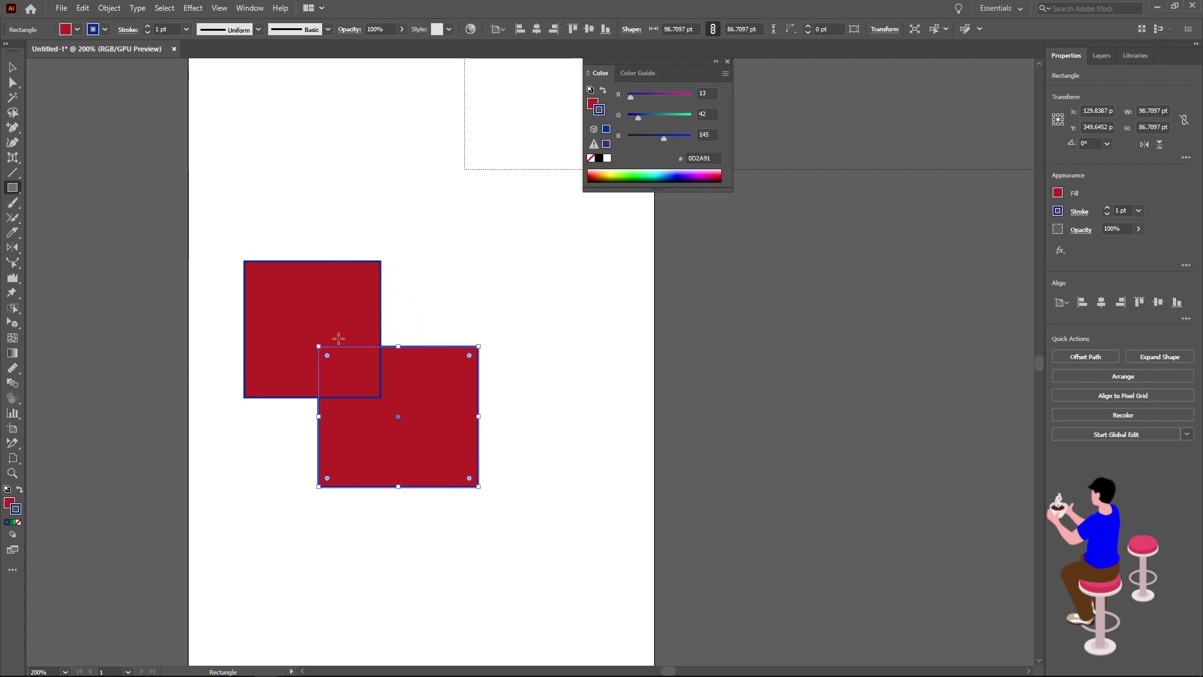
{"action": "left_click_drag", "start_coordinate": [393, 416], "coordinate": [503, 550]}
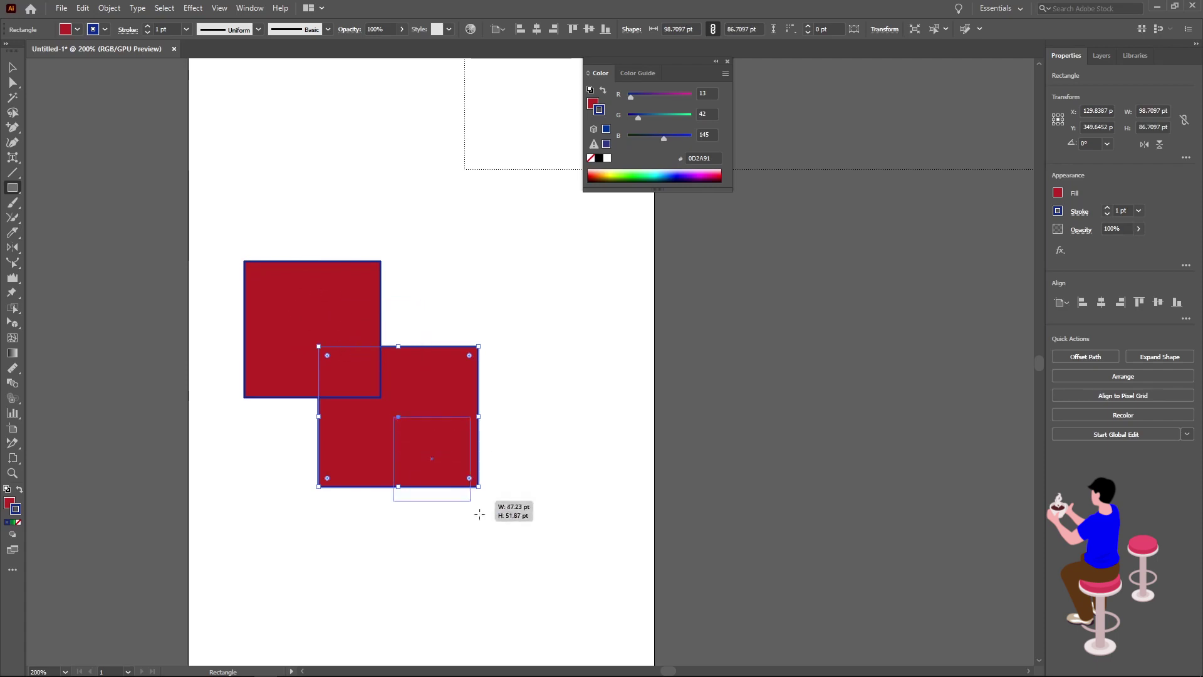
{"action": "left_click_drag", "start_coordinate": [478, 509], "coordinate": [558, 607]}
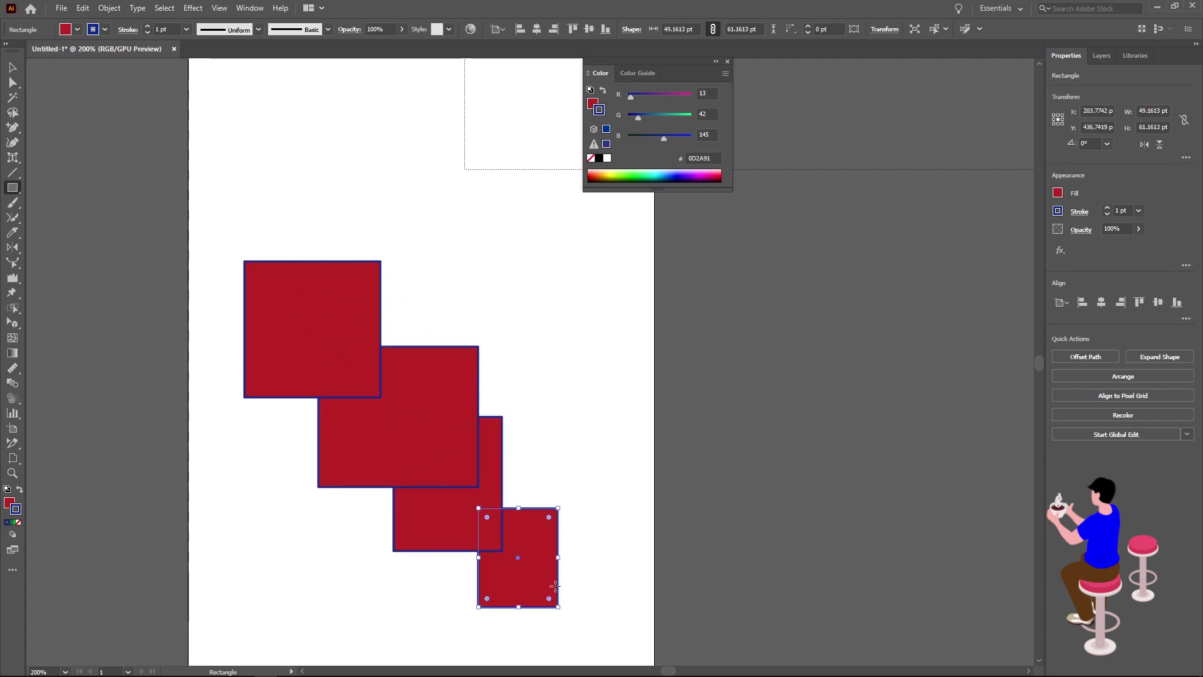
{"action": "left_click_drag", "start_coordinate": [525, 565], "coordinate": [614, 615]}
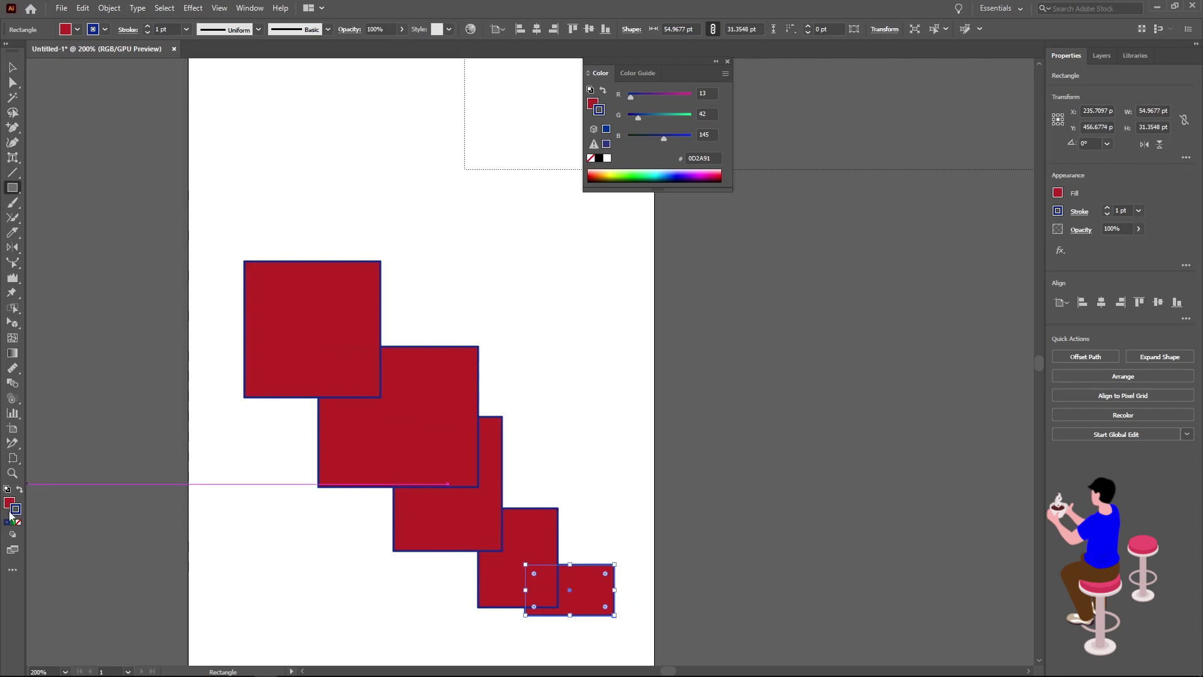
Switch to Draw Inside mode and draw two rectangles, one inside the bottom rectangle, one over the top-left square
{"action": "left_click", "coordinate": [13, 536]}
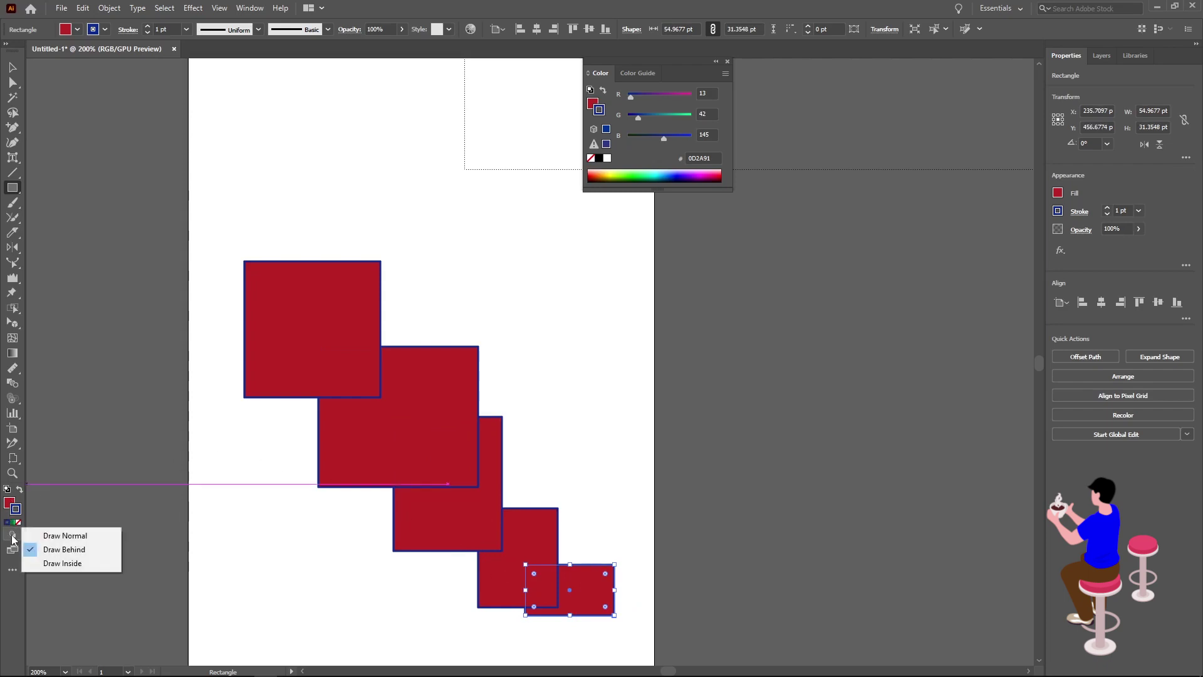
{"action": "left_click", "coordinate": [62, 564]}
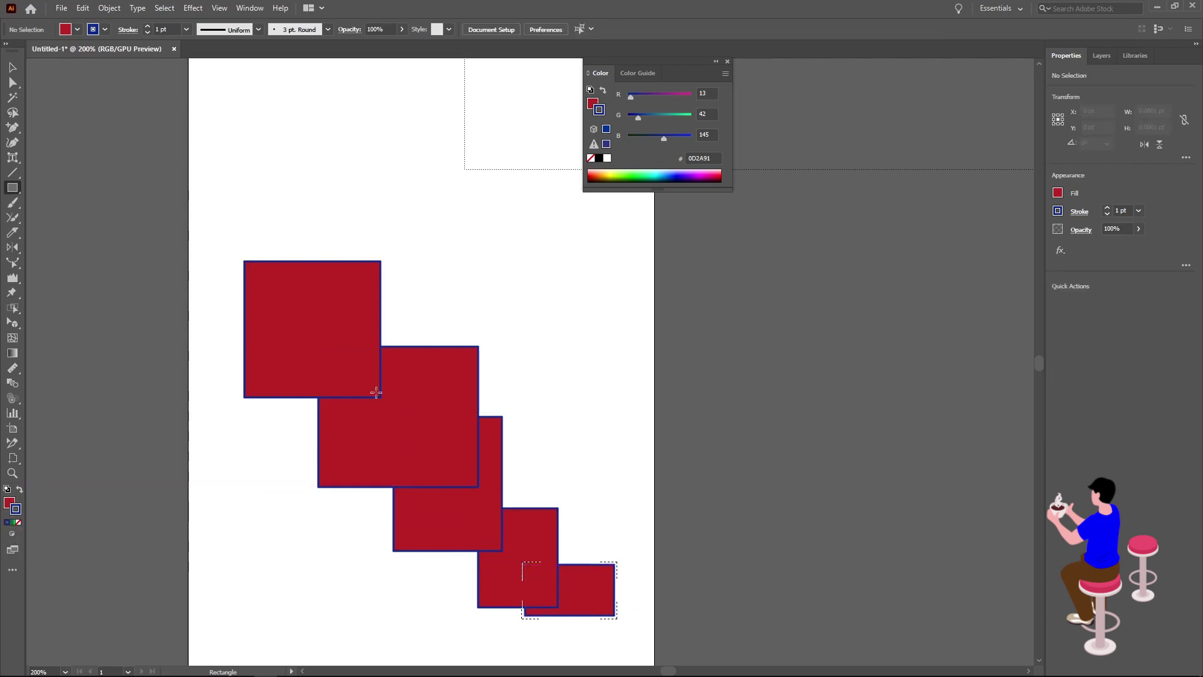
{"action": "left_click_drag", "start_coordinate": [453, 223], "coordinate": [550, 299]}
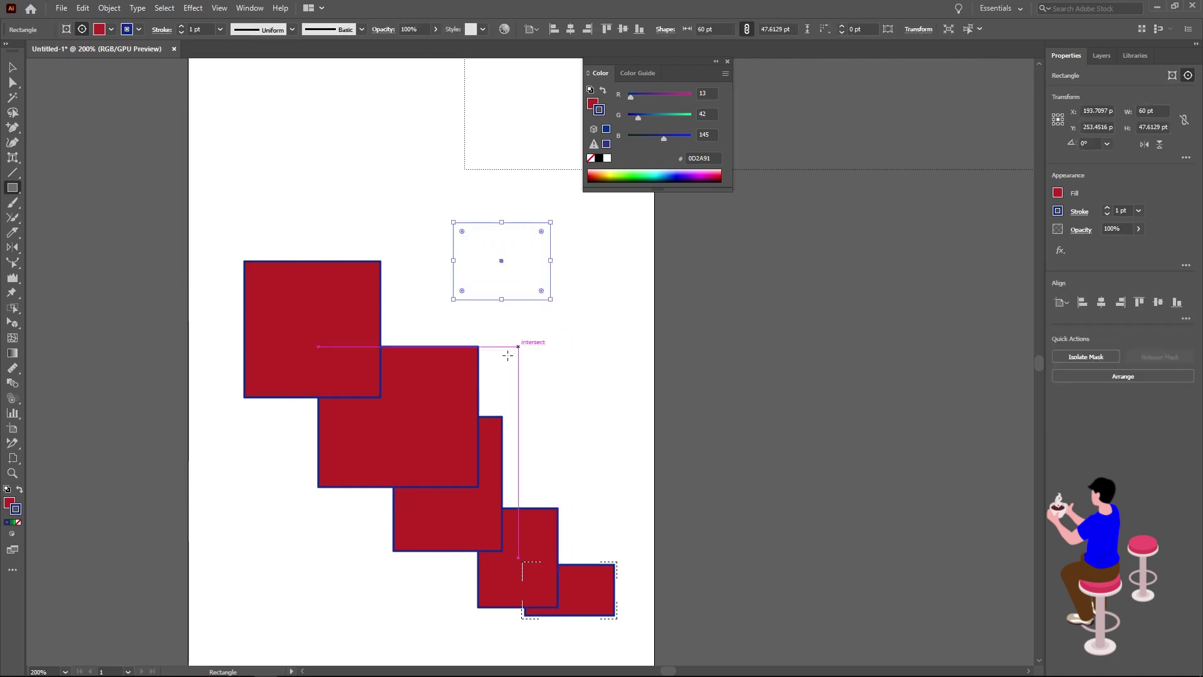
{"action": "left_click_drag", "start_coordinate": [271, 315], "coordinate": [372, 403]}
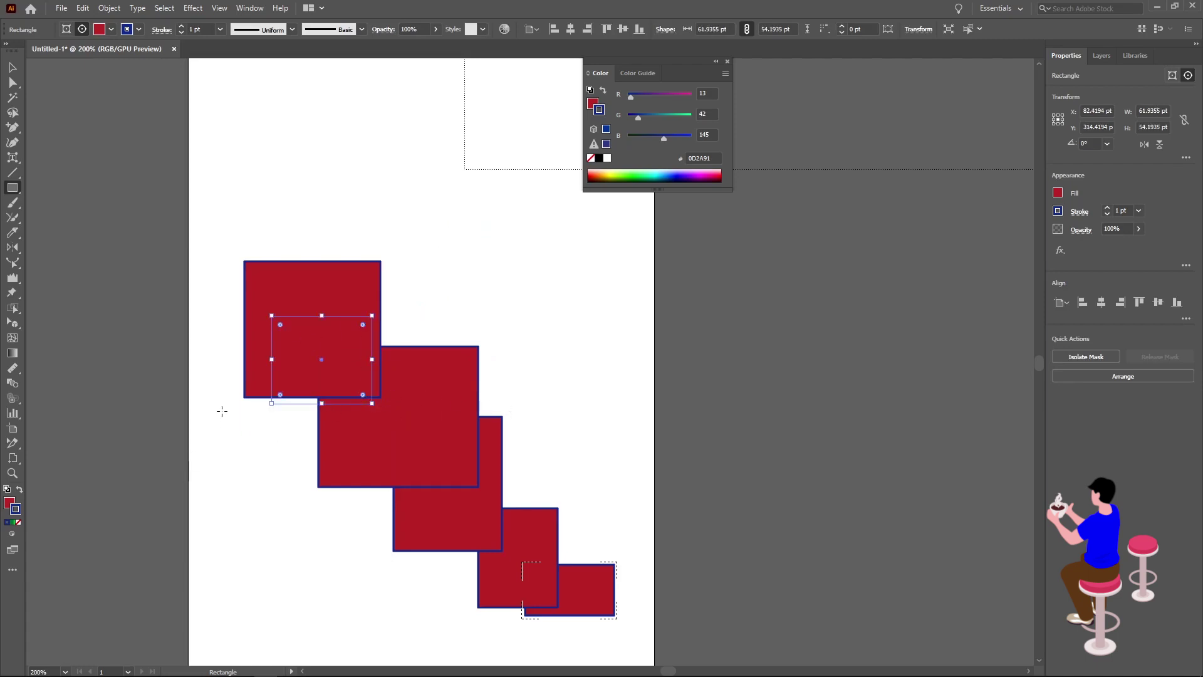
Open and cancel the Rectangle size dialog, then check the screen mode options
{"action": "left_click", "coordinate": [274, 443]}
{"action": "left_click", "coordinate": [634, 365]}
{"action": "left_click", "coordinate": [13, 553]}
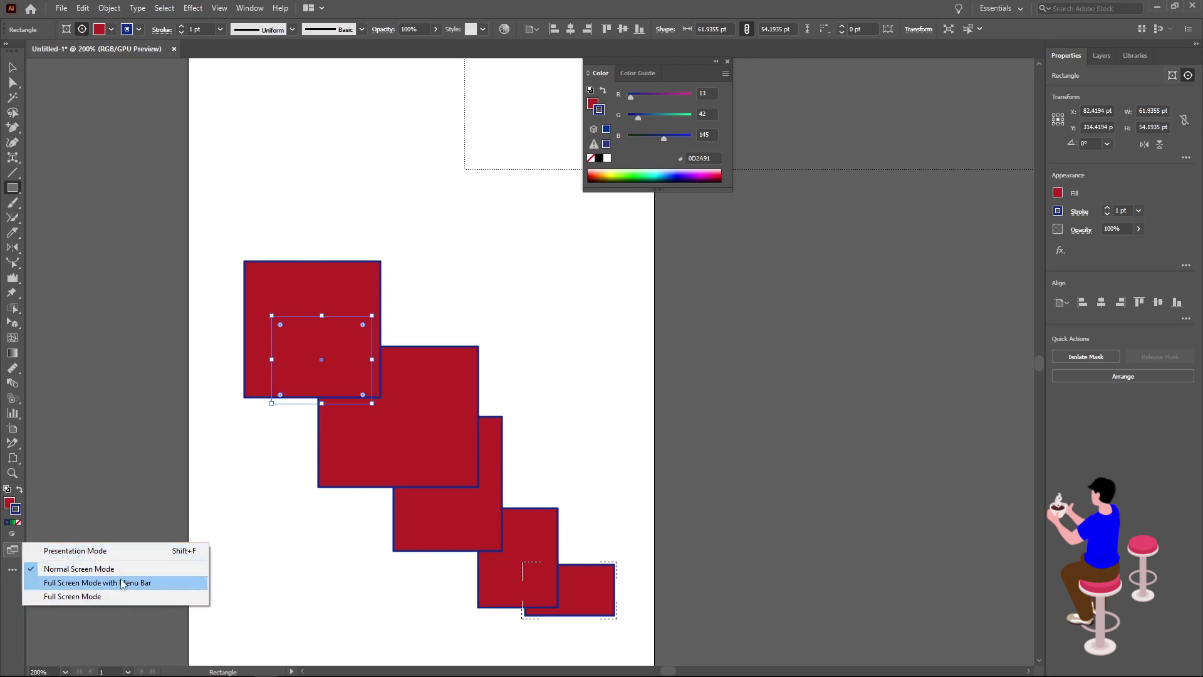
Browse the full list of tools in the Edit Toolbar drawer, then close it
{"action": "left_click", "coordinate": [12, 571]}
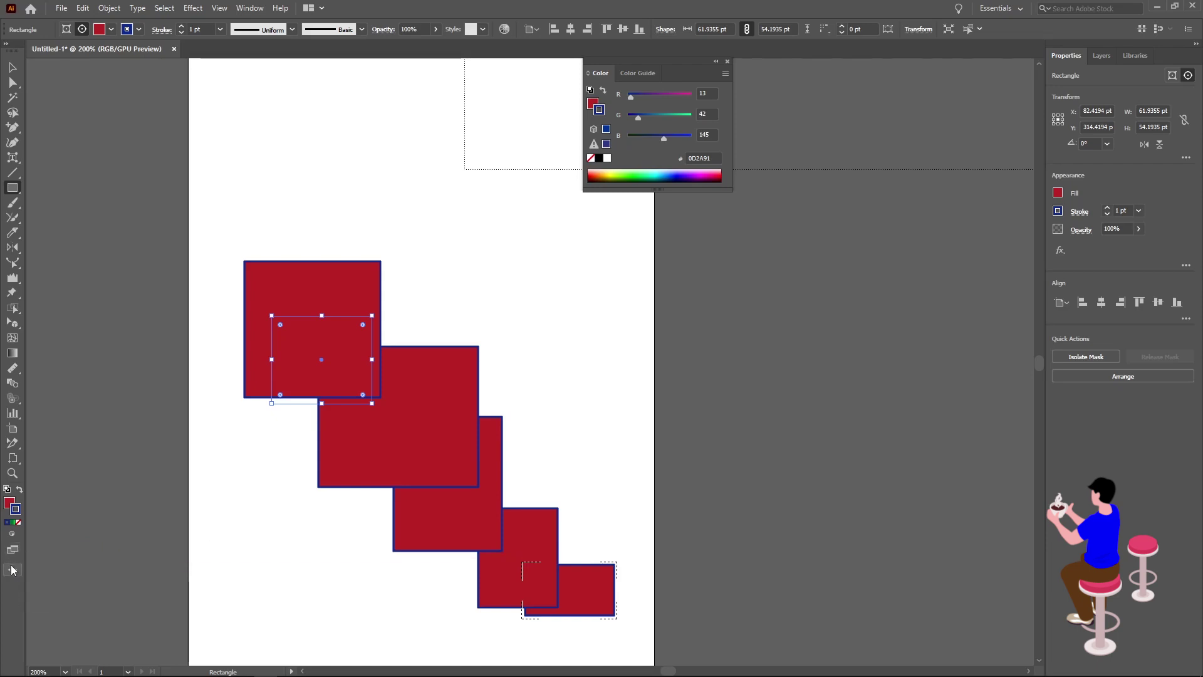
{"action": "left_click", "coordinate": [11, 571]}
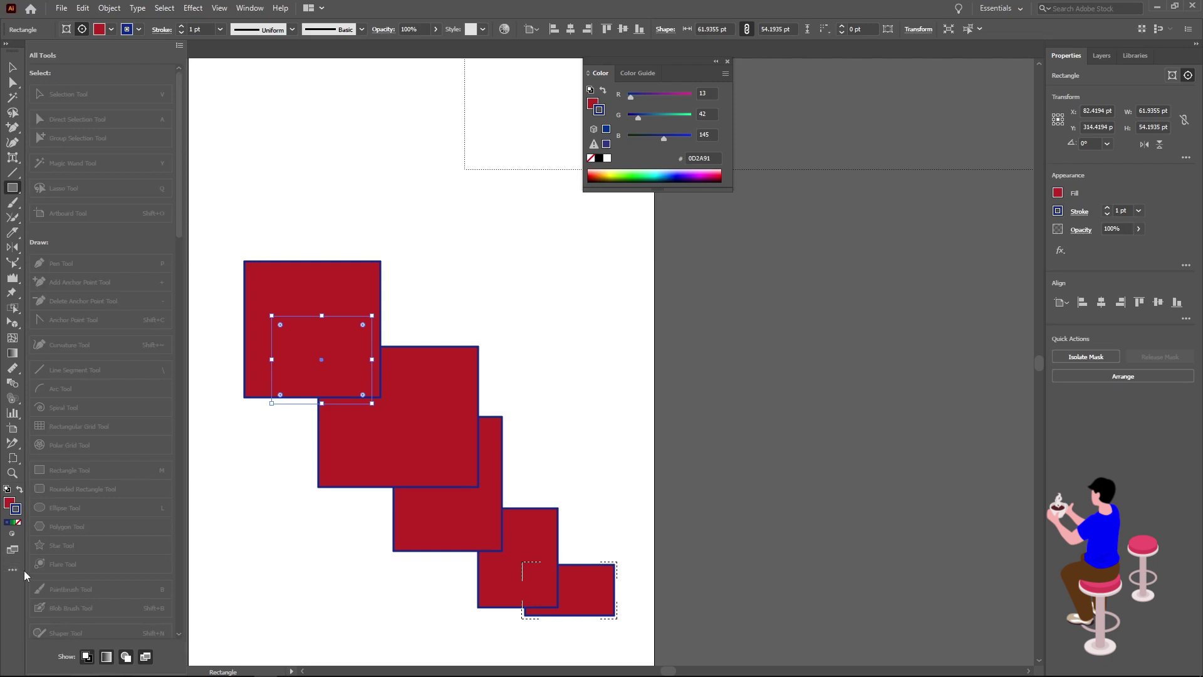
{"action": "scroll", "coordinate": [56, 269], "scroll_direction": "down", "scroll_amount": 8}
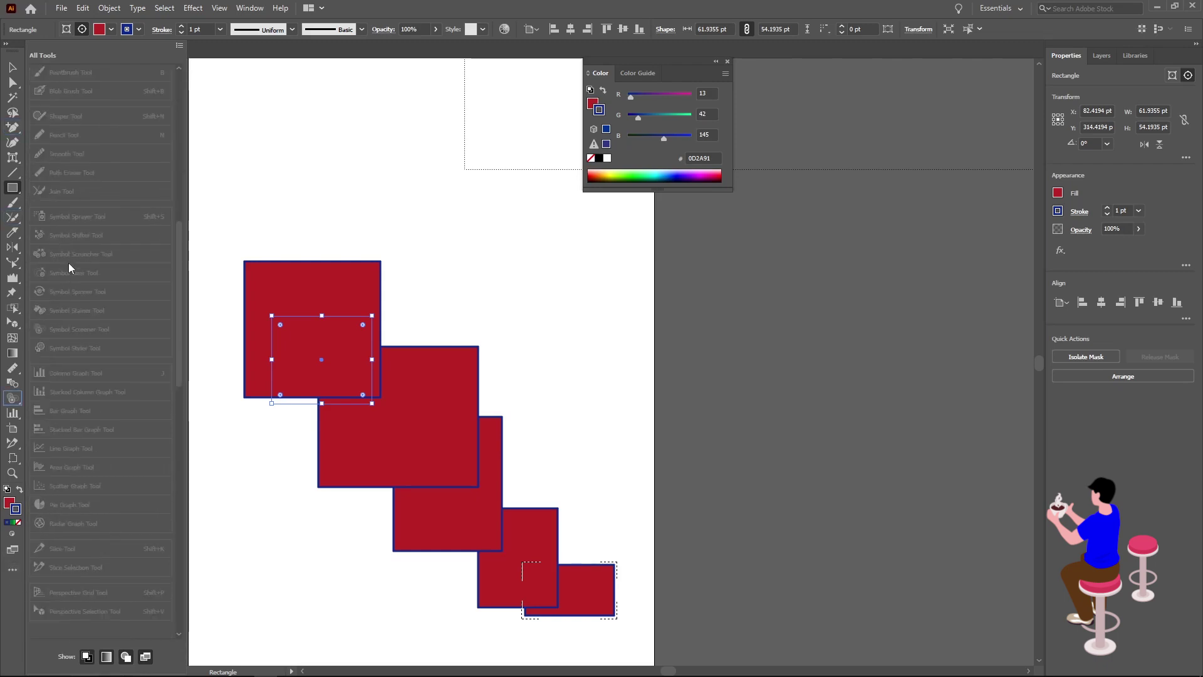
{"action": "scroll", "coordinate": [93, 329], "scroll_direction": "down", "scroll_amount": 5}
{"action": "scroll", "coordinate": [92, 357], "scroll_direction": "up", "scroll_amount": 6}
{"action": "scroll", "coordinate": [92, 374], "scroll_direction": "up", "scroll_amount": 3}
{"action": "scroll", "coordinate": [55, 338], "scroll_direction": "up", "scroll_amount": 5}
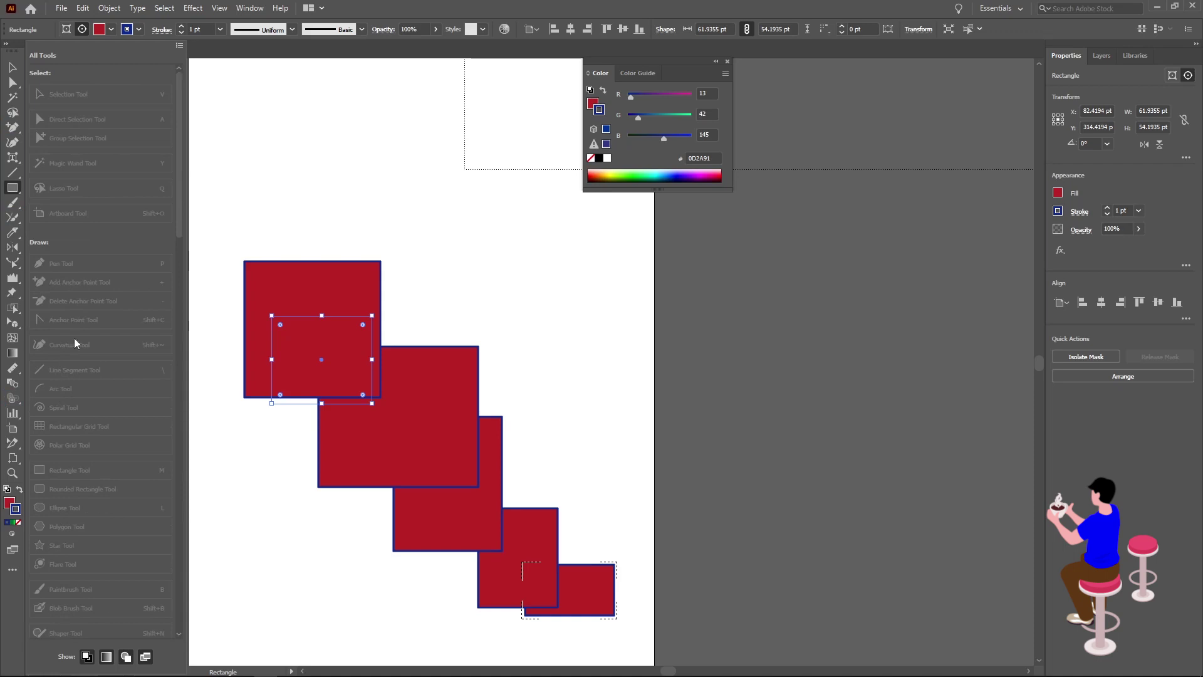
{"action": "scroll", "coordinate": [76, 420], "scroll_direction": "down", "scroll_amount": 4}
{"action": "scroll", "coordinate": [100, 502], "scroll_direction": "down", "scroll_amount": 2}
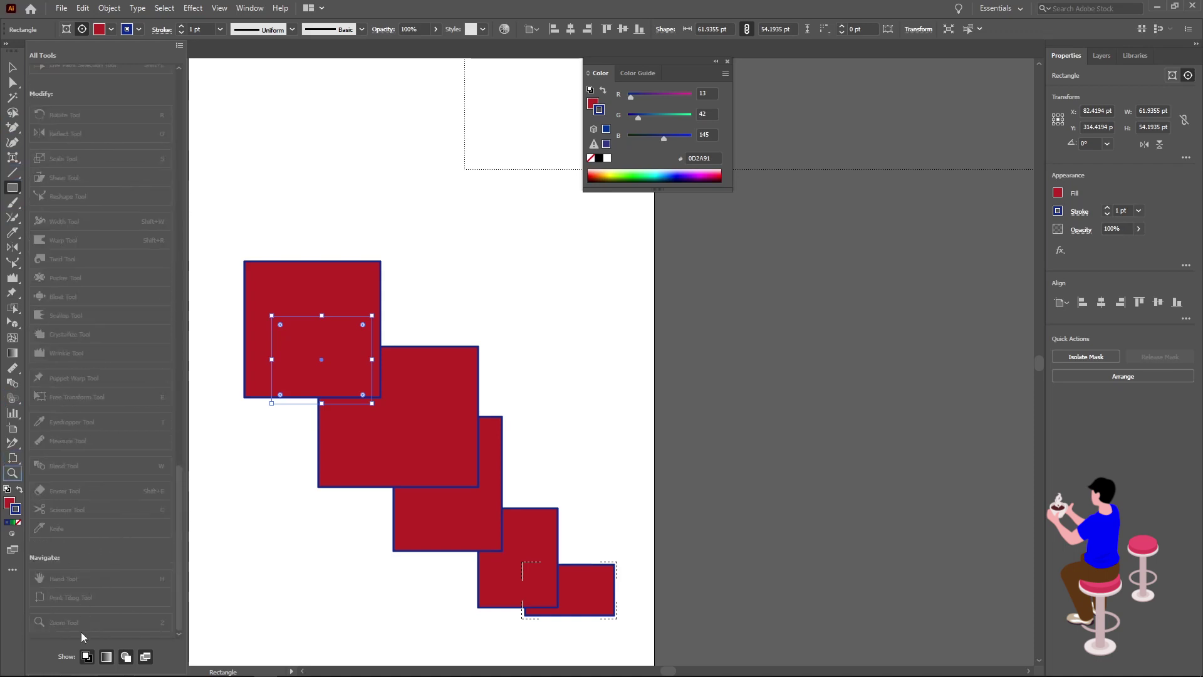
{"action": "left_click", "coordinate": [13, 569]}
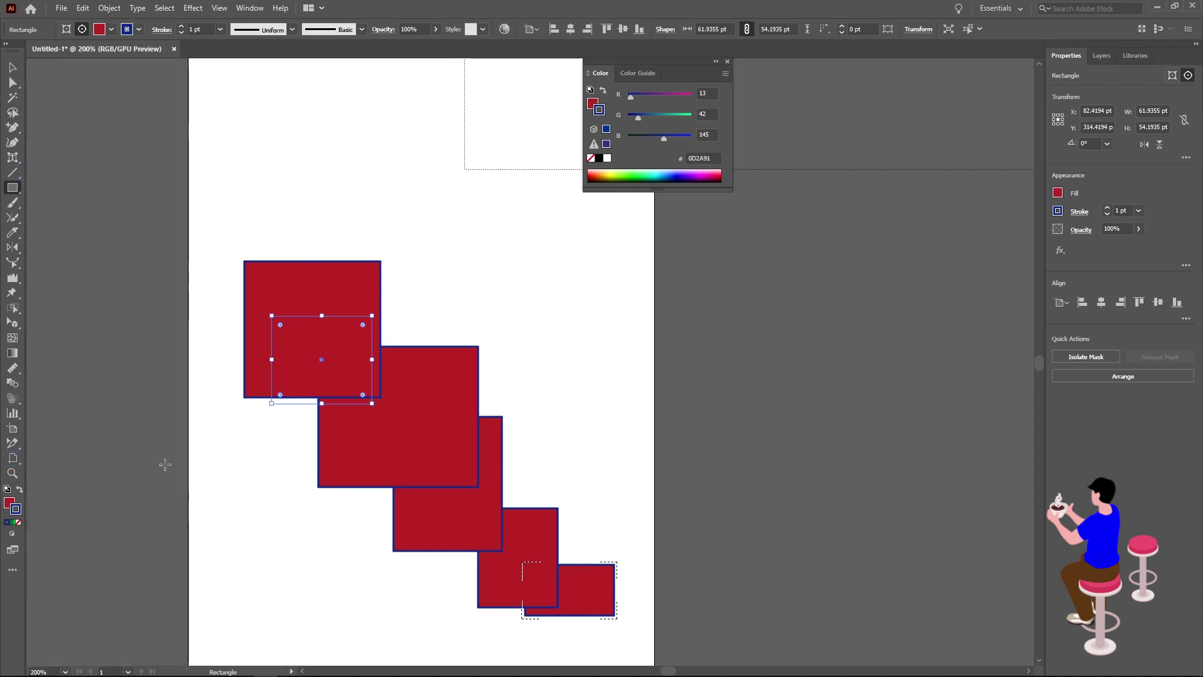
Select all the red rectangles and delete them, leaving the artboard blank
{"action": "left_click", "coordinate": [524, 302]}
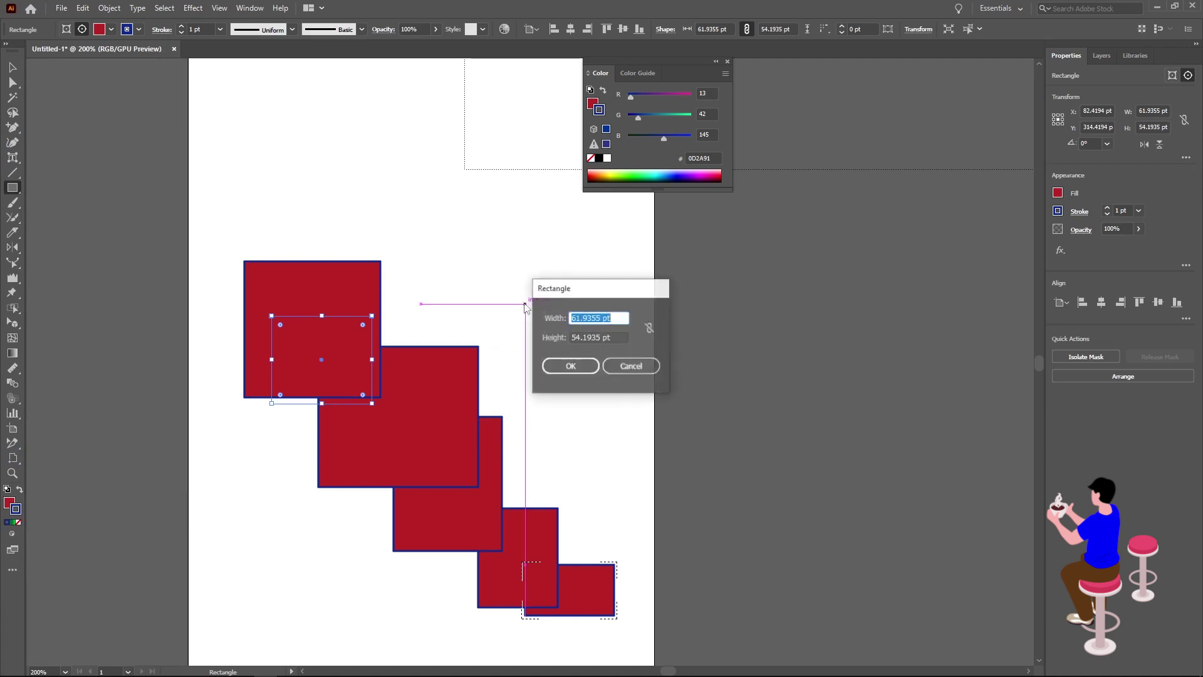
{"action": "left_click", "coordinate": [586, 339]}
{"action": "key", "text": "ctrl+a"}
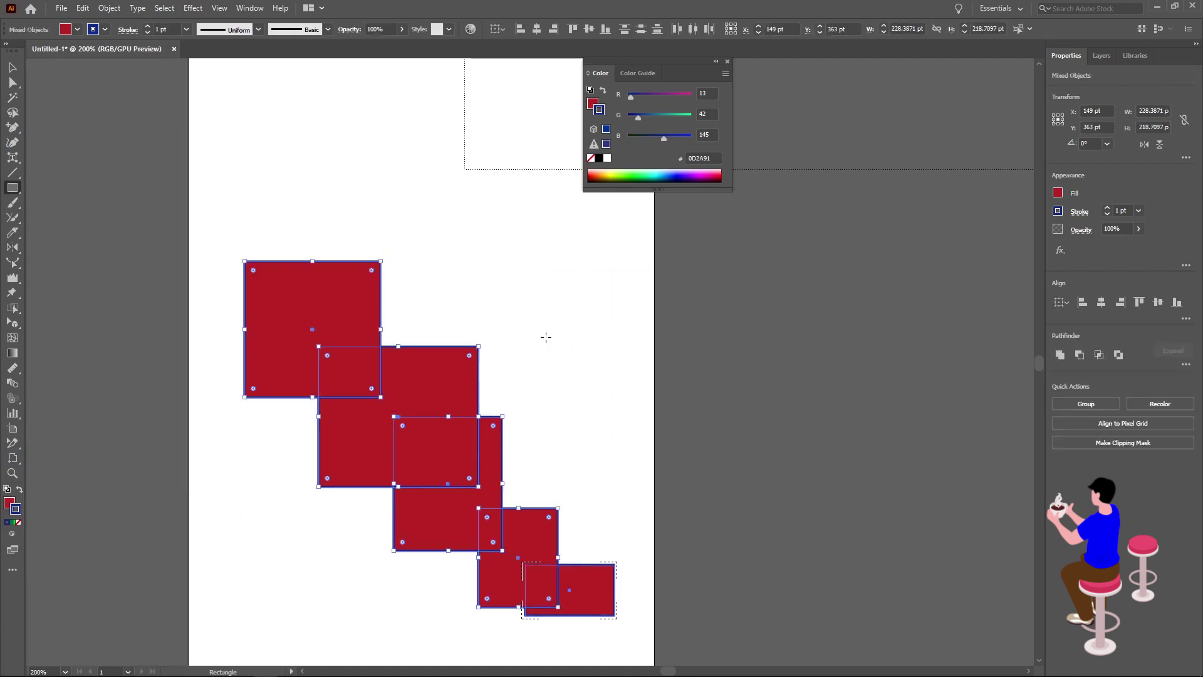
{"action": "key", "text": "Delete"}
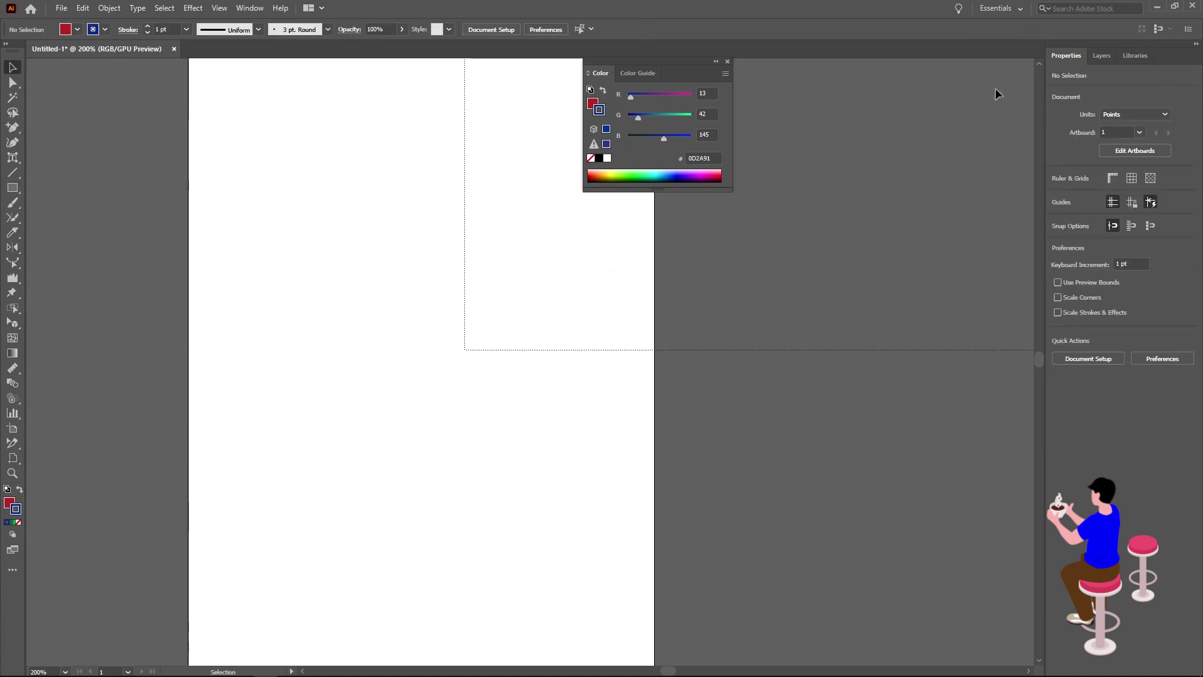
{"action": "left_click", "coordinate": [1018, 10]}
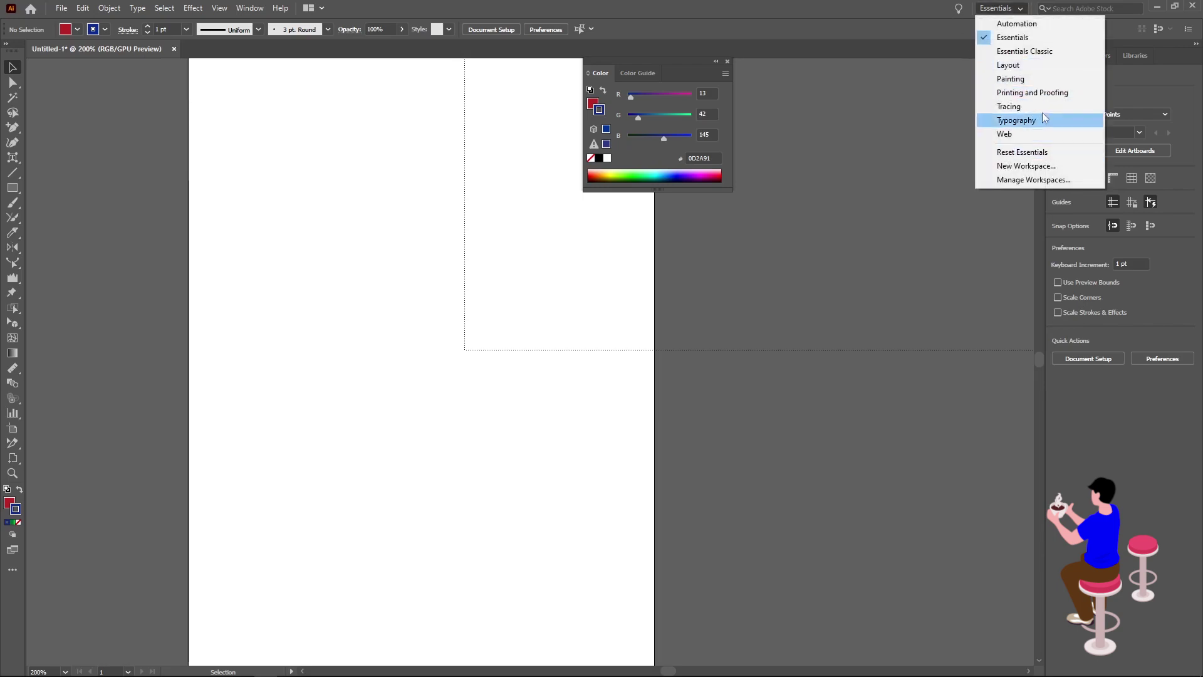
Save a new custom workspace named after the user
{"action": "left_click", "coordinate": [1033, 167]}
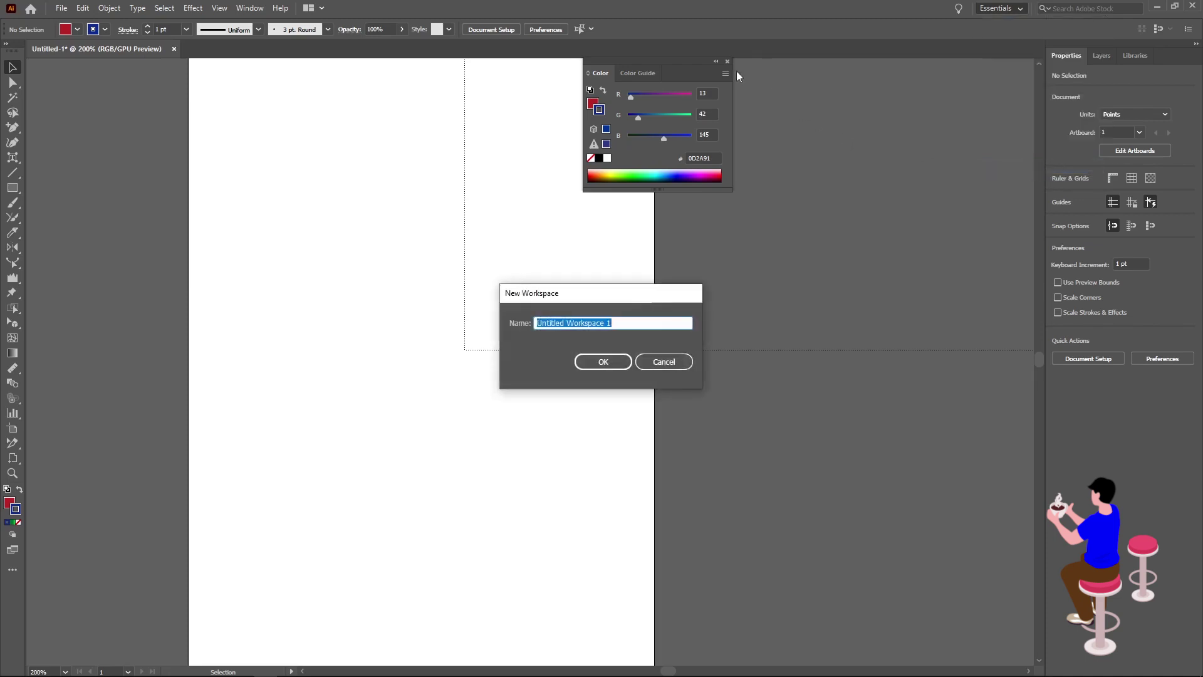
{"action": "left_click", "coordinate": [664, 361]}
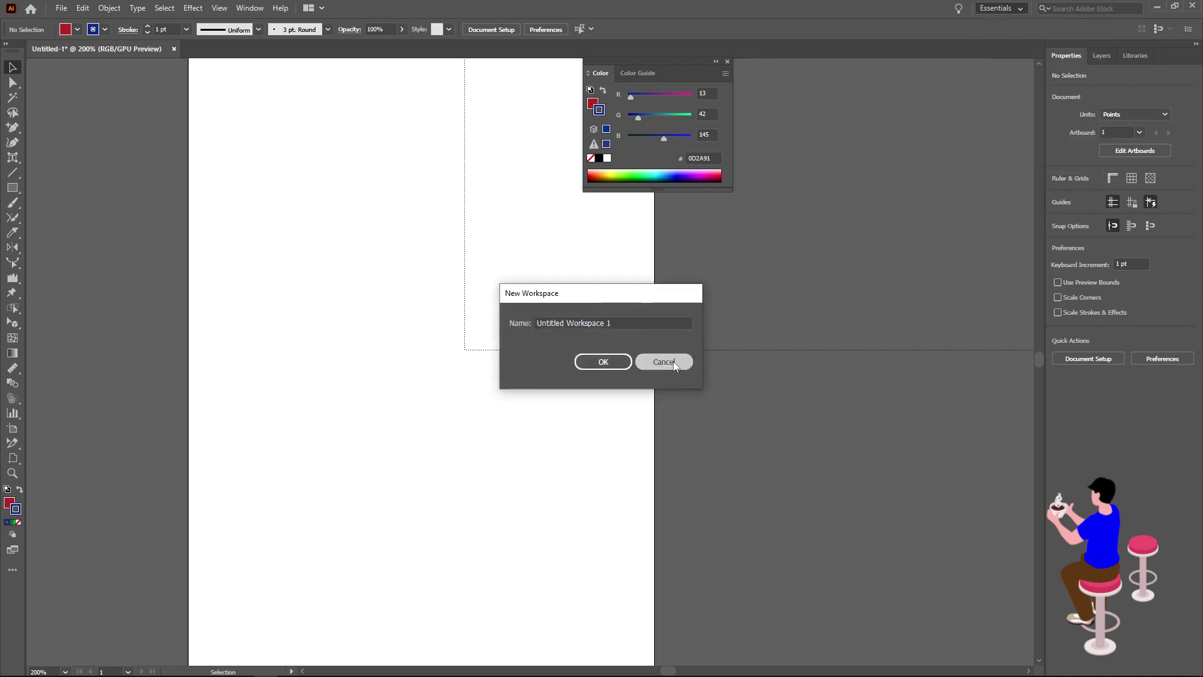
{"action": "left_click", "coordinate": [727, 62]}
{"action": "left_click", "coordinate": [997, 9]}
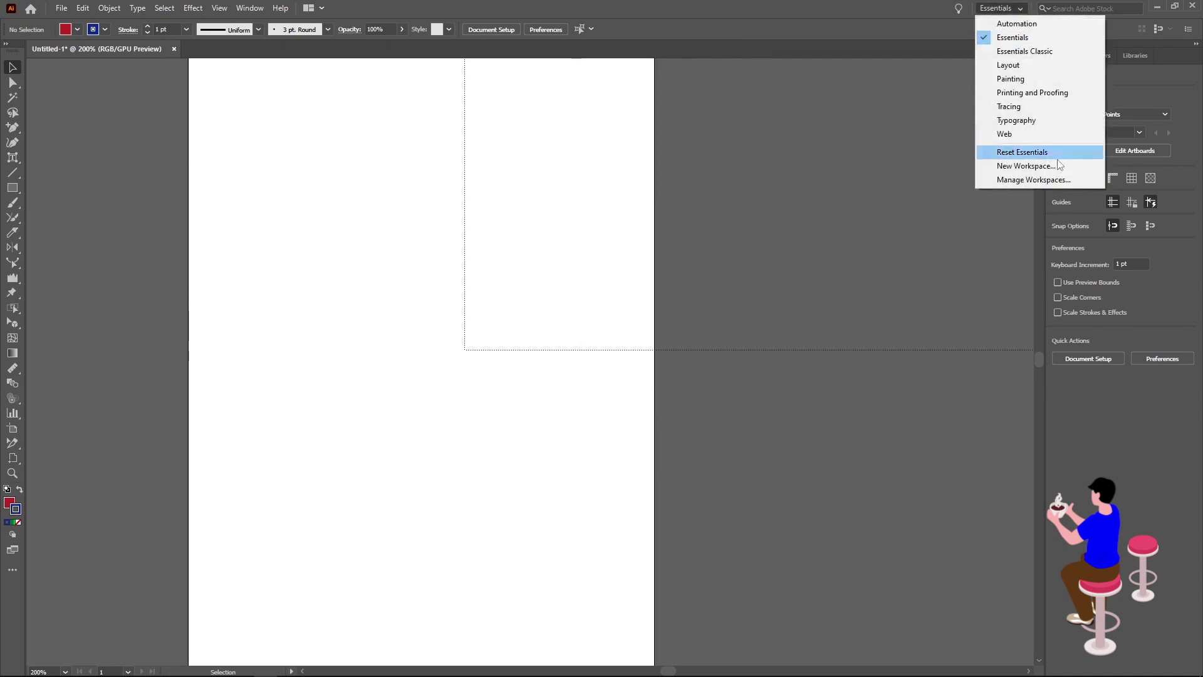
{"action": "left_click", "coordinate": [1041, 166]}
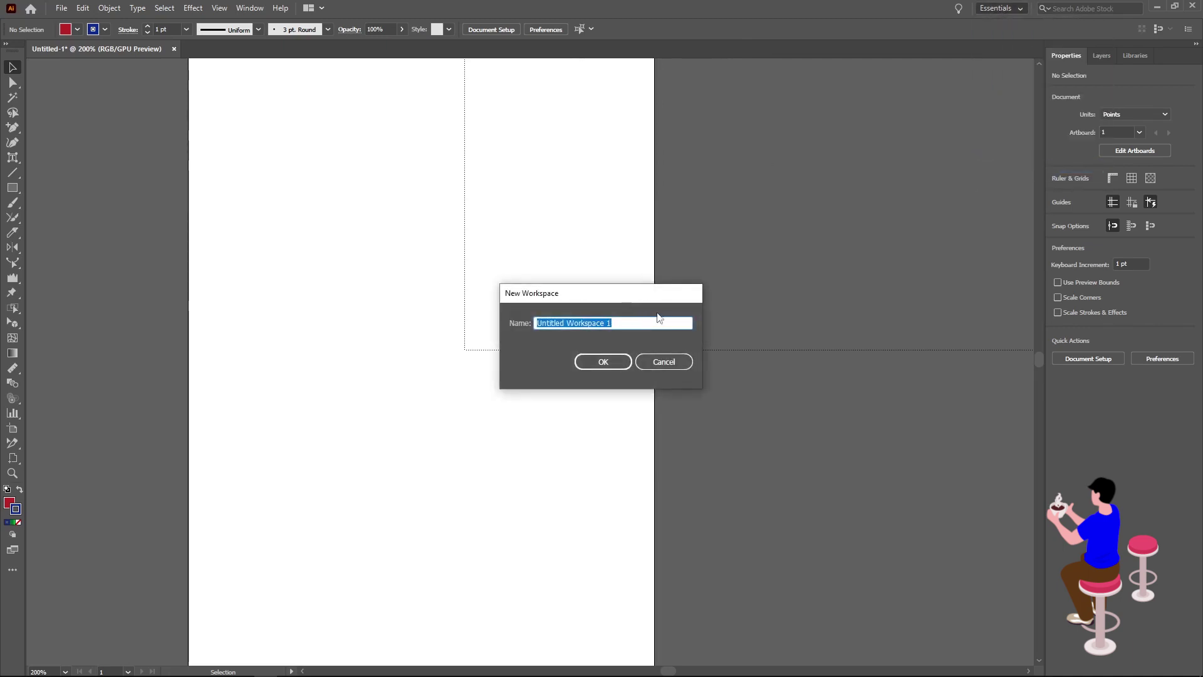
{"action": "type", "text": "He"}
{"action": "type", "text": "rry"}
{"action": "key", "text": "Return"}
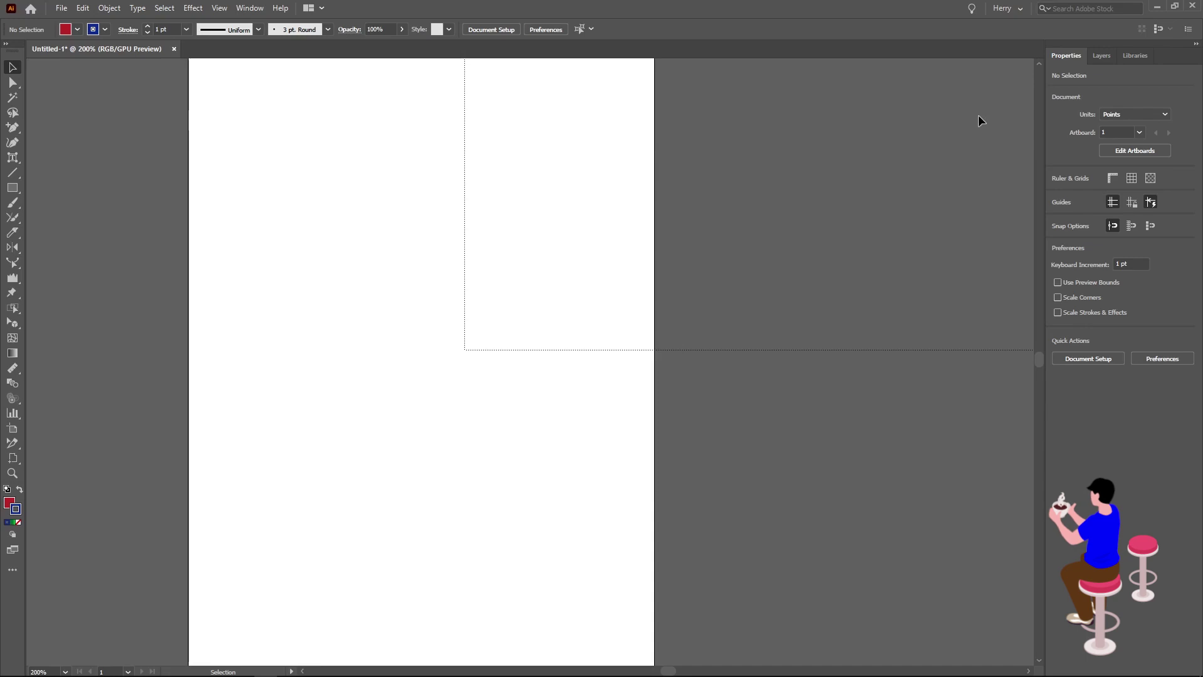
Scroll to the artboard's top edge and hide the docked panels with Shift+Tab
{"action": "scroll", "coordinate": [981, 113], "scroll_direction": "up", "scroll_amount": 4}
{"action": "scroll", "coordinate": [996, 88], "scroll_direction": "up", "scroll_amount": 3}
{"action": "scroll", "coordinate": [971, 75], "scroll_direction": "down", "scroll_amount": 3}
{"action": "scroll", "coordinate": [947, 94], "scroll_direction": "up", "scroll_amount": 1}
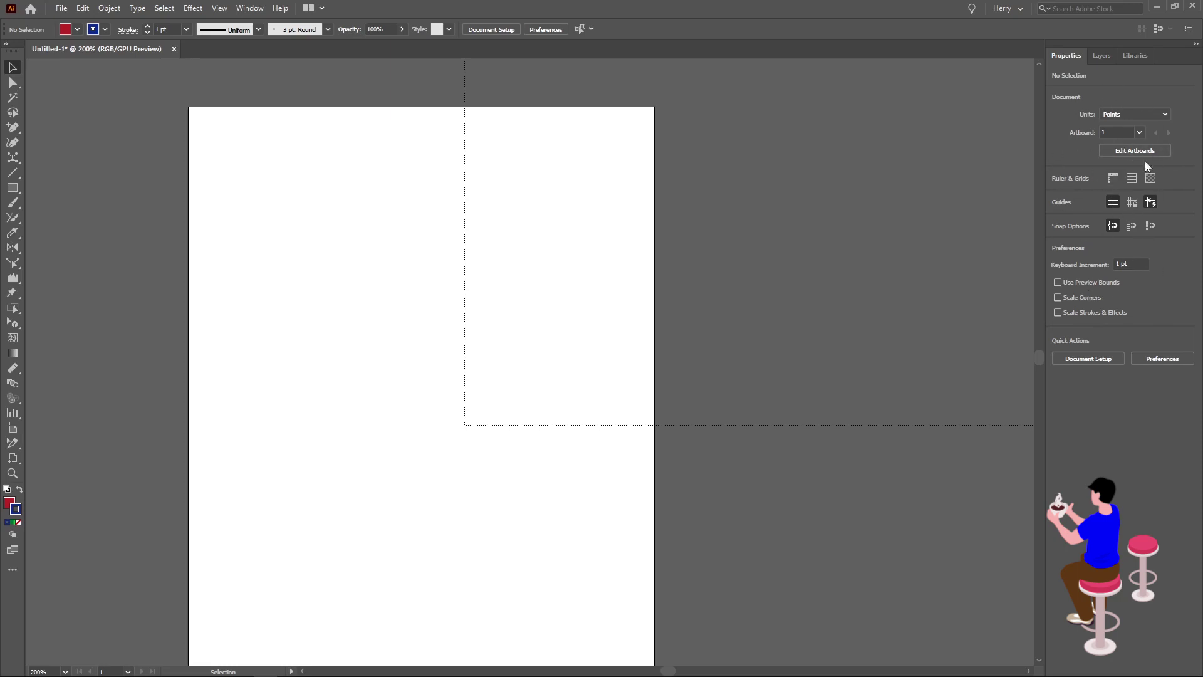
{"action": "key", "text": "shift+Tab"}
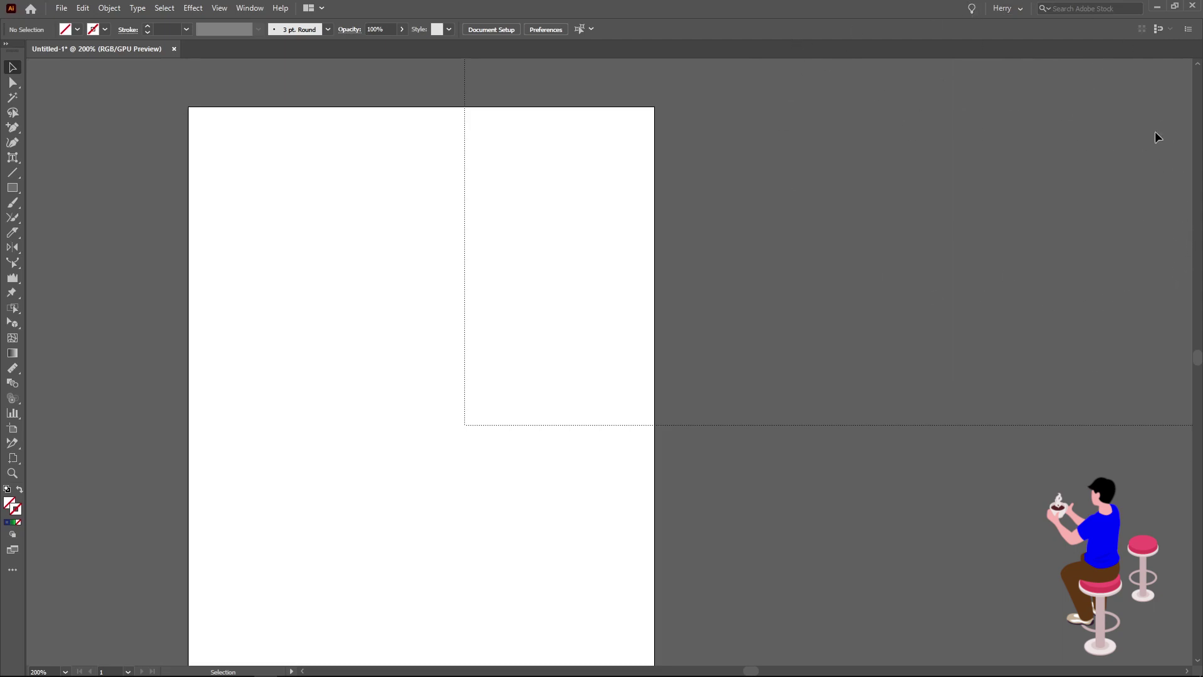
Open the Align, Appearance and Artboards panels from the Window menu
{"action": "left_click", "coordinate": [249, 10]}
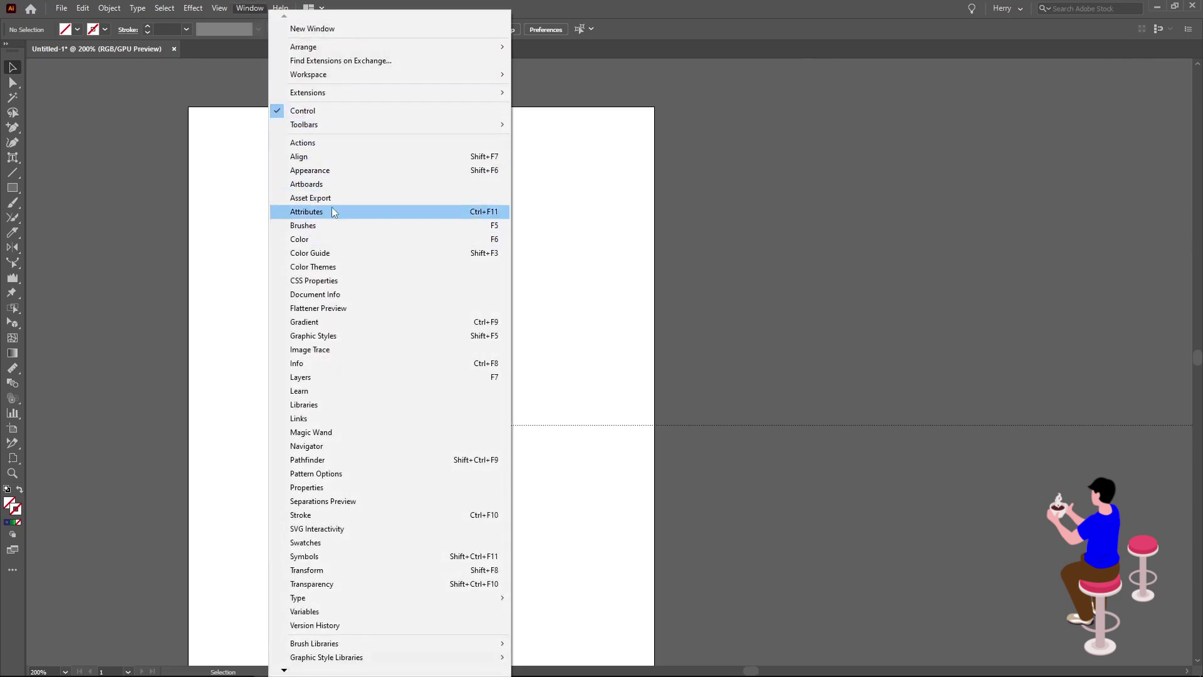
{"action": "left_click", "coordinate": [329, 161]}
{"action": "left_click", "coordinate": [249, 7]}
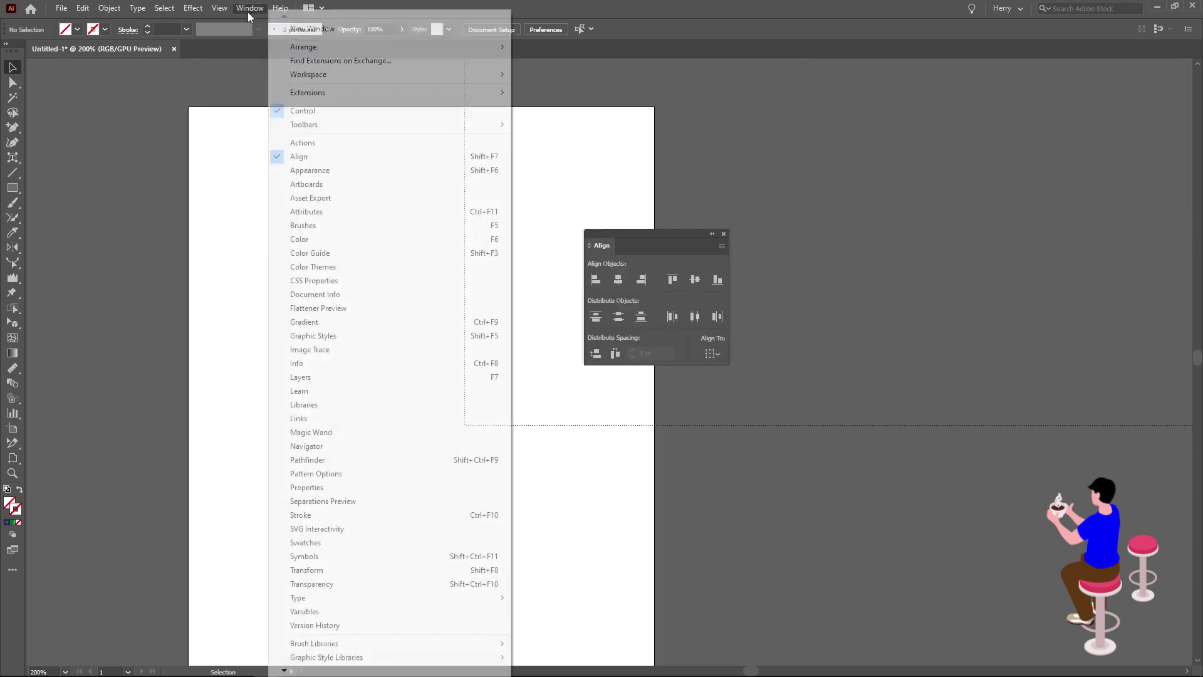
{"action": "left_click", "coordinate": [311, 173]}
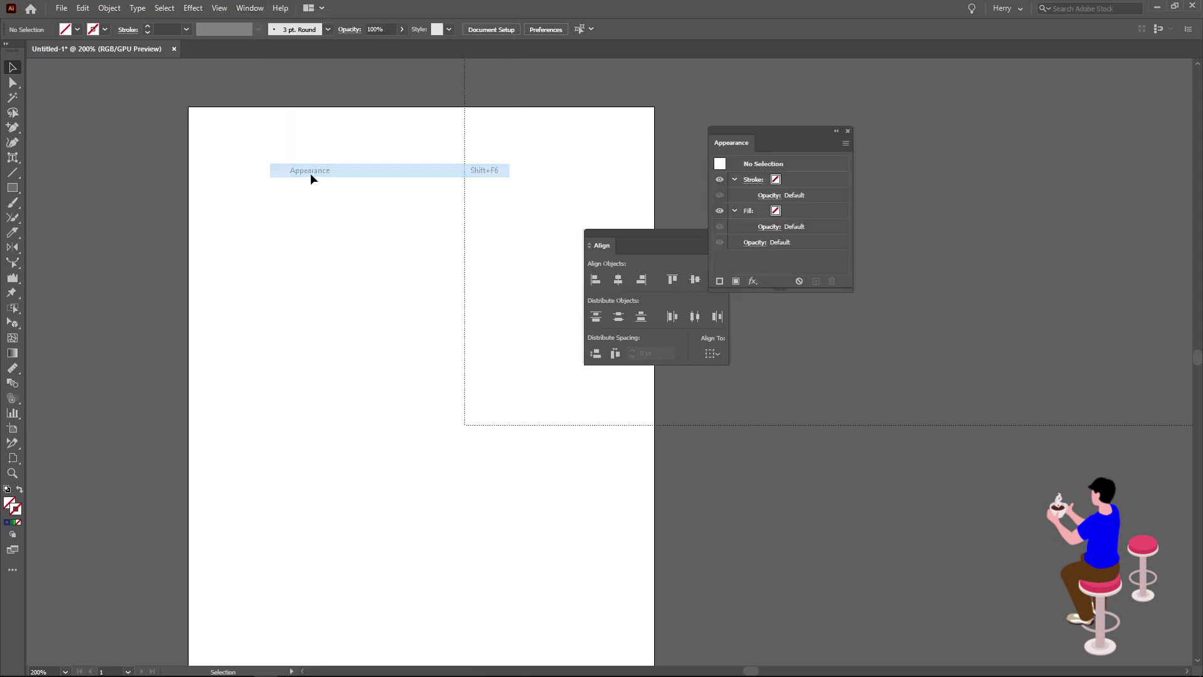
{"action": "left_click", "coordinate": [249, 8]}
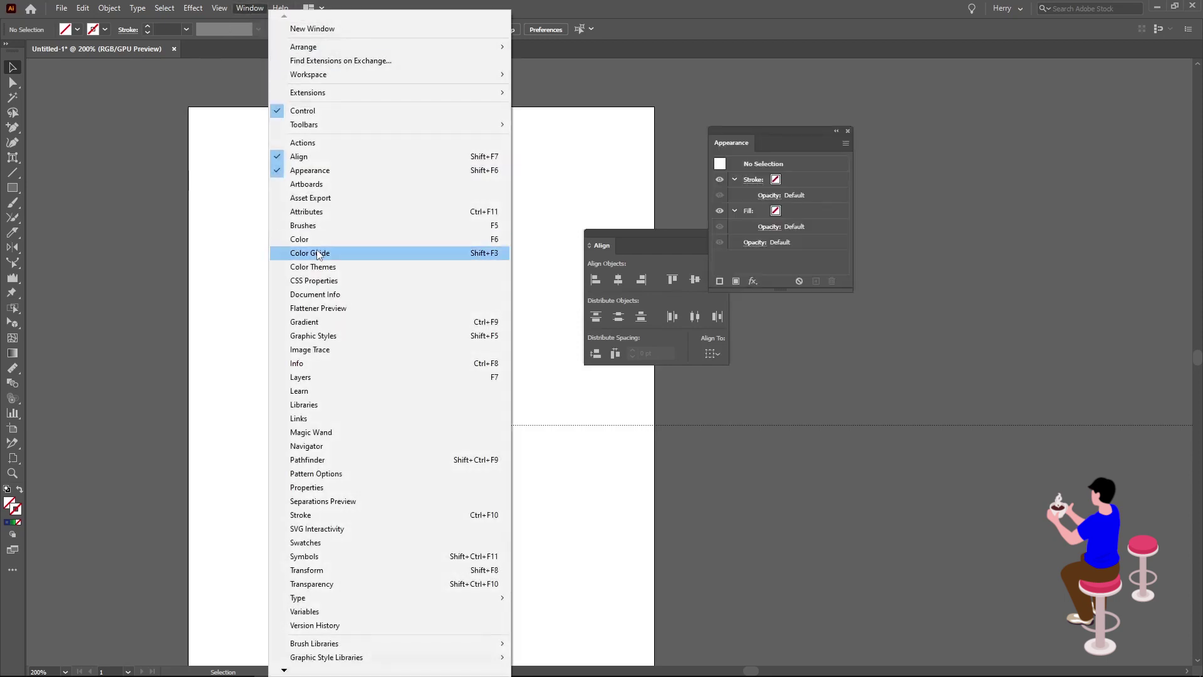
{"action": "left_click", "coordinate": [326, 185]}
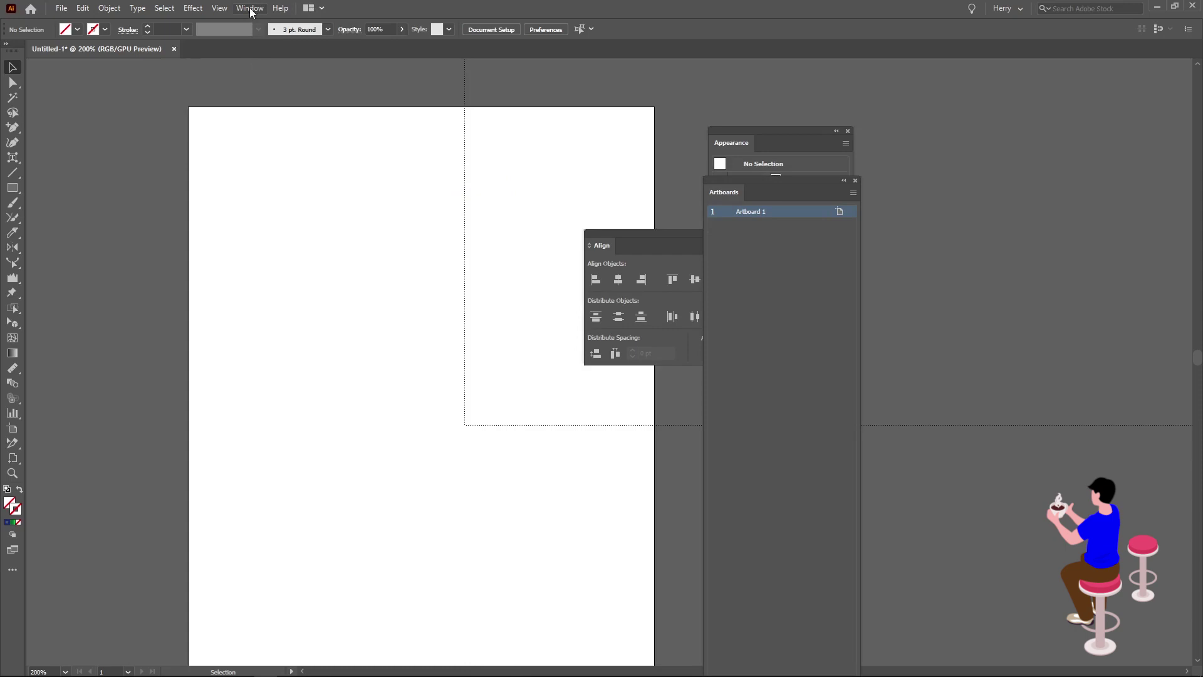
Open the Links, Properties, Gradient and Transparency panels, moving Gradient aside to uncover Align
{"action": "left_click", "coordinate": [249, 7]}
{"action": "left_click", "coordinate": [300, 419]}
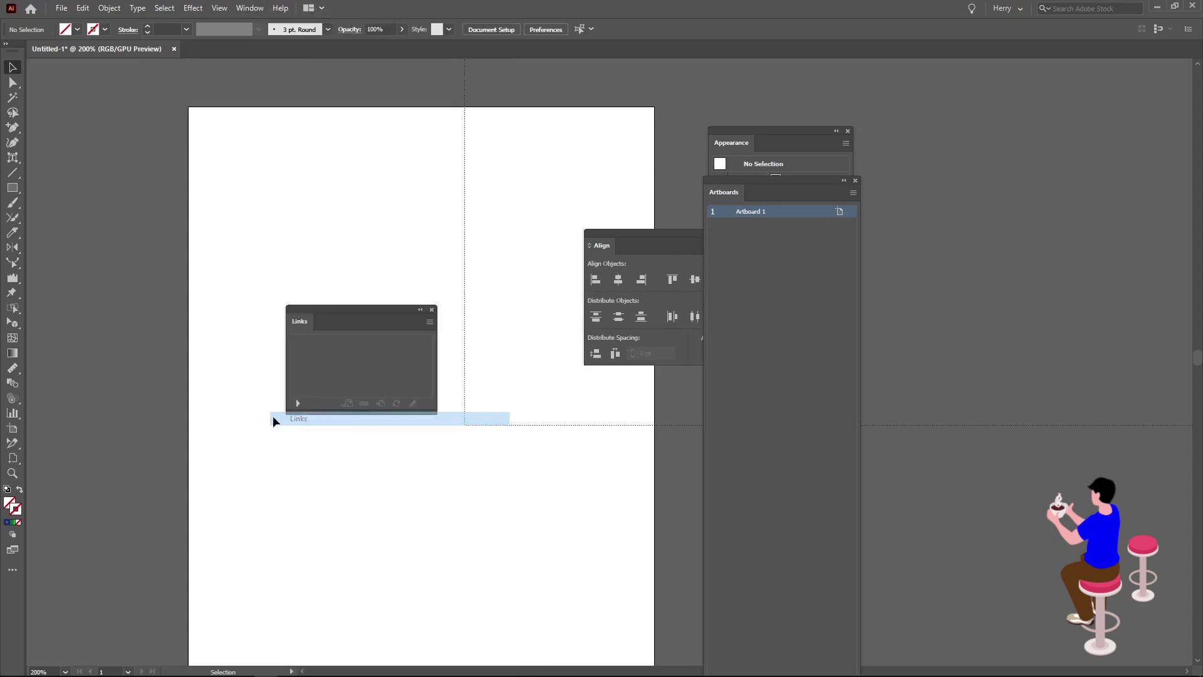
{"action": "left_click", "coordinate": [249, 9]}
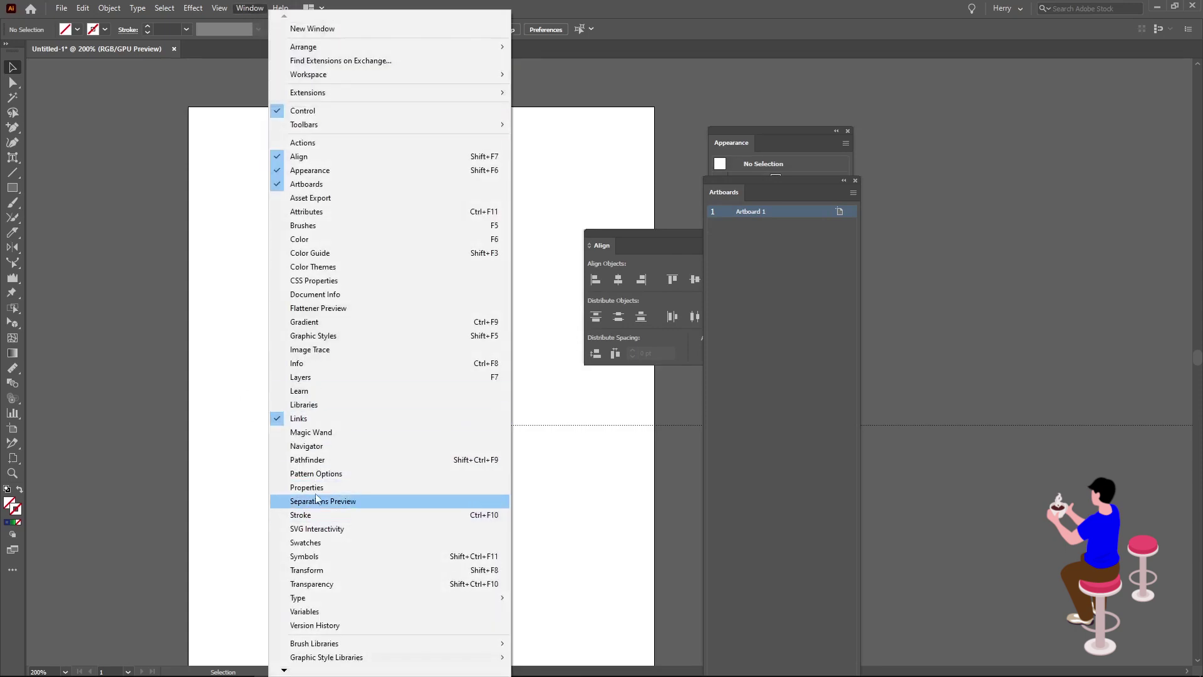
{"action": "left_click", "coordinate": [304, 487]}
{"action": "left_click", "coordinate": [250, 8]}
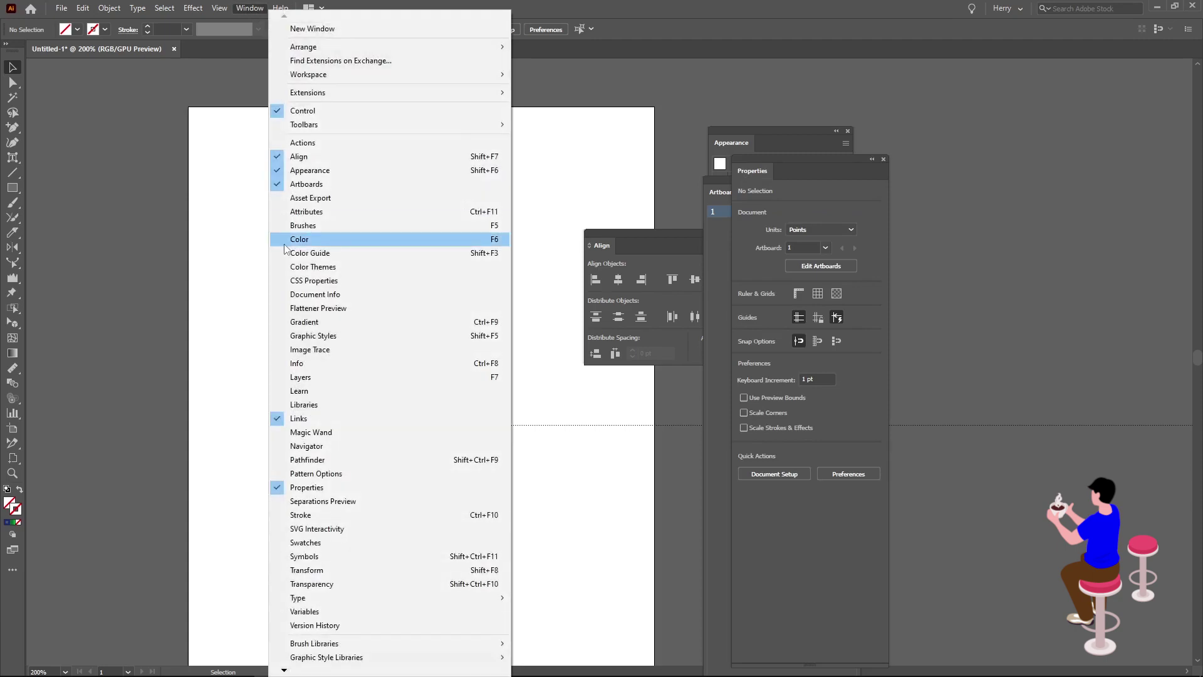
{"action": "left_click", "coordinate": [305, 323]}
{"action": "left_click", "coordinate": [242, 8]}
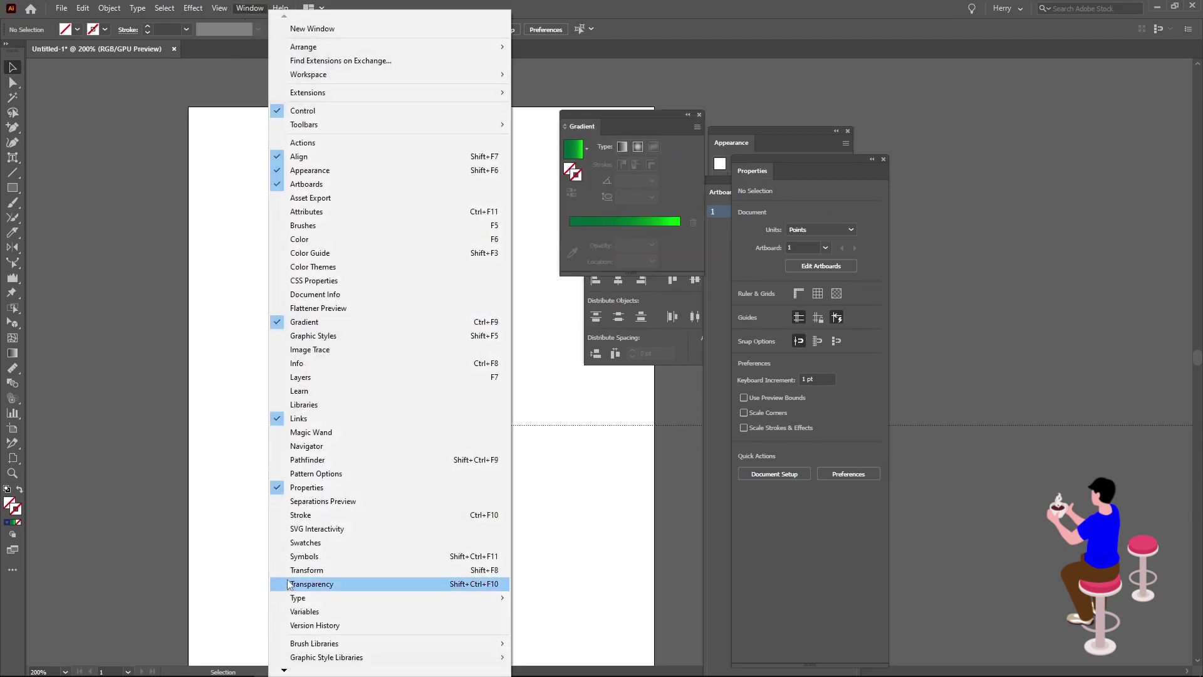
{"action": "left_click", "coordinate": [285, 585]}
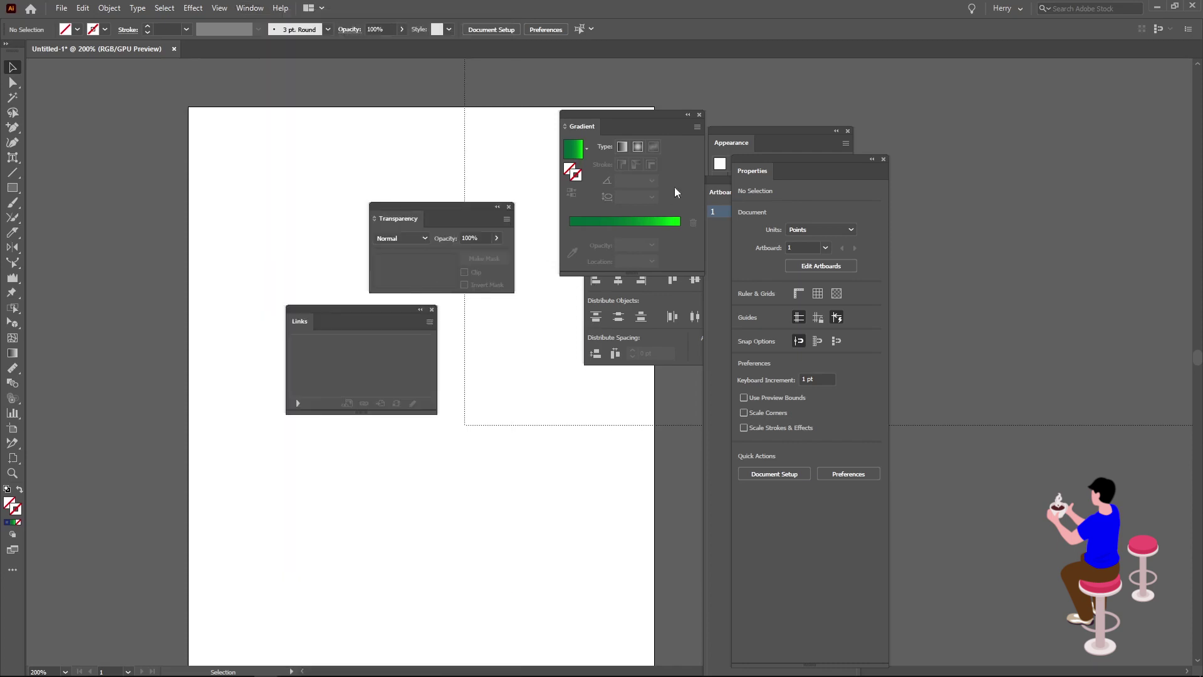
{"action": "mouse_move", "coordinate": [643, 126]}
{"action": "left_mouse_down"}
{"action": "mouse_move", "coordinate": [588, 111]}
{"action": "mouse_move", "coordinate": [205, 115]}
{"action": "mouse_move", "coordinate": [218, 146]}
{"action": "left_mouse_up"}
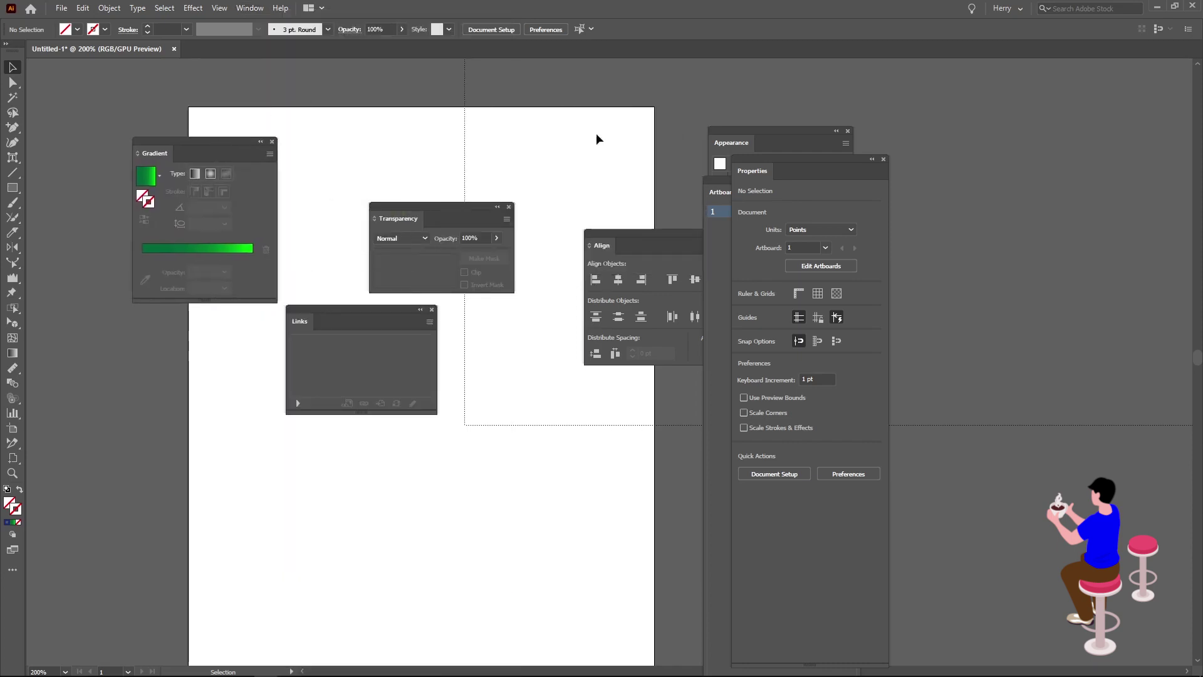
Group Gradient and Appearance with Transparency, and Align with Properties
{"action": "mouse_move", "coordinate": [808, 161]}
{"action": "left_mouse_down"}
{"action": "mouse_move", "coordinate": [1009, 151]}
{"action": "mouse_move", "coordinate": [978, 130]}
{"action": "left_mouse_up"}
{"action": "mouse_move", "coordinate": [770, 180]}
{"action": "left_mouse_down"}
{"action": "mouse_move", "coordinate": [568, 179]}
{"action": "mouse_move", "coordinate": [583, 192]}
{"action": "mouse_move", "coordinate": [527, 315]}
{"action": "left_mouse_up"}
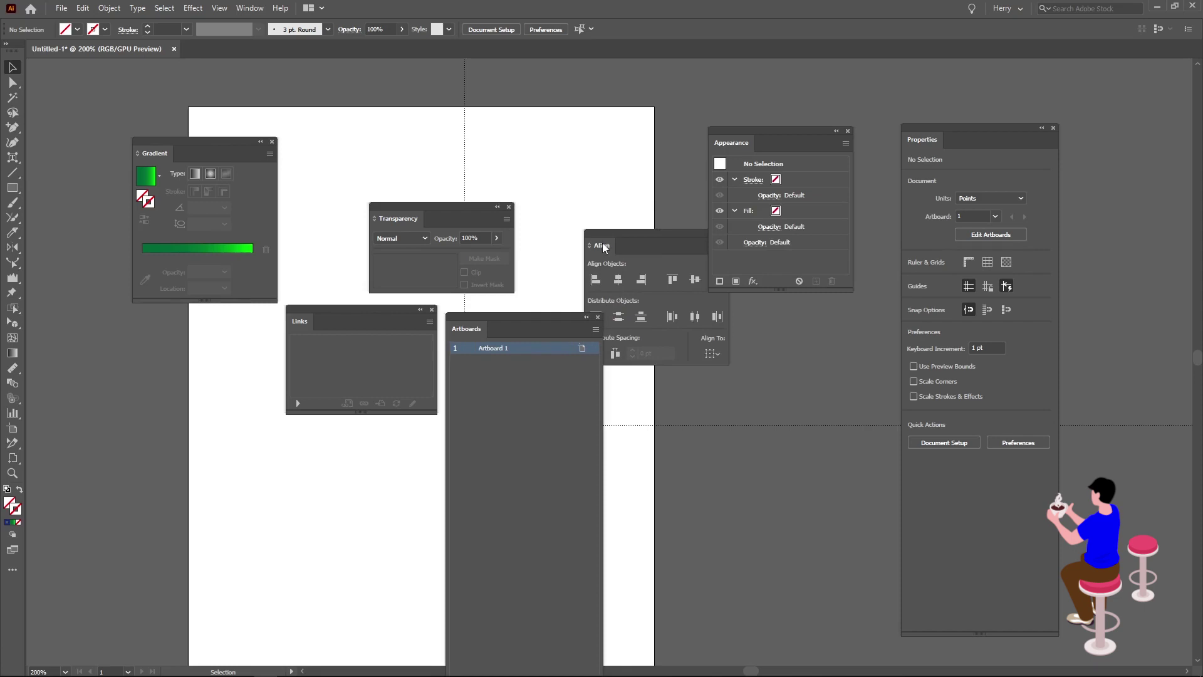
{"action": "mouse_move", "coordinate": [157, 153]}
{"action": "left_mouse_down"}
{"action": "mouse_move", "coordinate": [149, 268]}
{"action": "mouse_move", "coordinate": [218, 287]}
{"action": "mouse_move", "coordinate": [432, 218]}
{"action": "left_mouse_up"}
{"action": "mouse_move", "coordinate": [767, 142]}
{"action": "left_mouse_down"}
{"action": "mouse_move", "coordinate": [442, 218]}
{"action": "mouse_move", "coordinate": [446, 104]}
{"action": "left_mouse_up"}
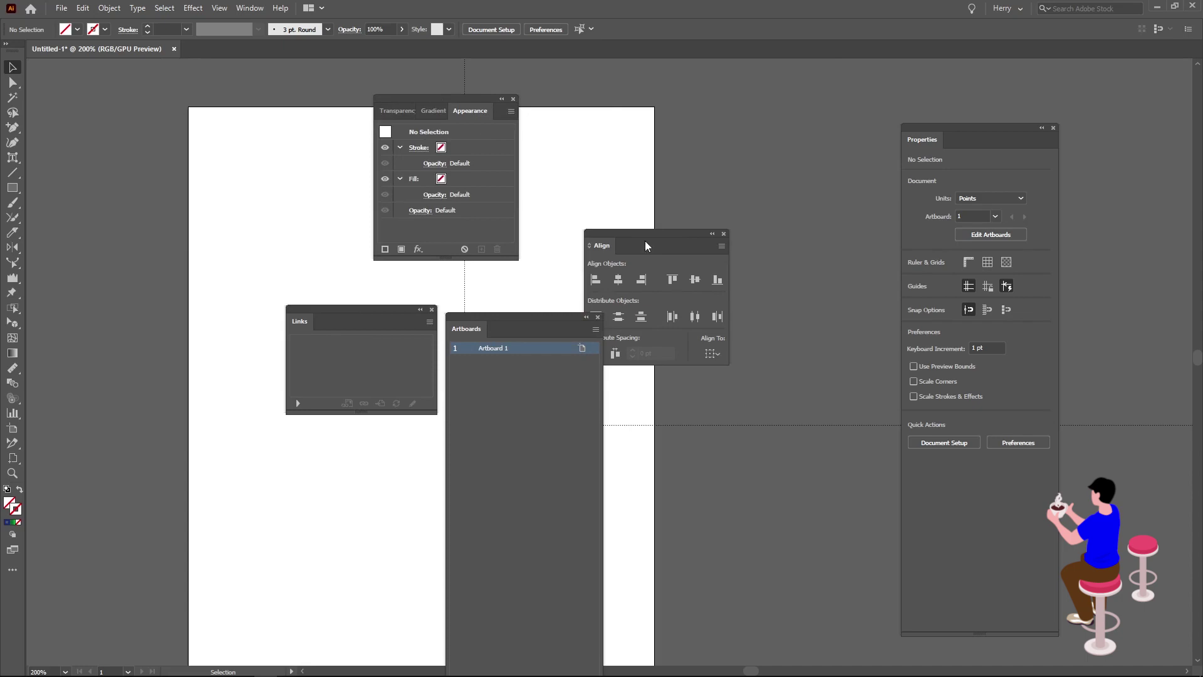
{"action": "mouse_move", "coordinate": [638, 234]}
{"action": "left_mouse_down"}
{"action": "mouse_move", "coordinate": [598, 261]}
{"action": "mouse_move", "coordinate": [766, 222]}
{"action": "mouse_move", "coordinate": [935, 537]}
{"action": "mouse_move", "coordinate": [972, 578]}
{"action": "mouse_move", "coordinate": [969, 626]}
{"action": "mouse_move", "coordinate": [991, 104]}
{"action": "mouse_move", "coordinate": [960, 140]}
{"action": "mouse_move", "coordinate": [915, 117]}
{"action": "mouse_move", "coordinate": [780, 102]}
{"action": "left_mouse_up"}
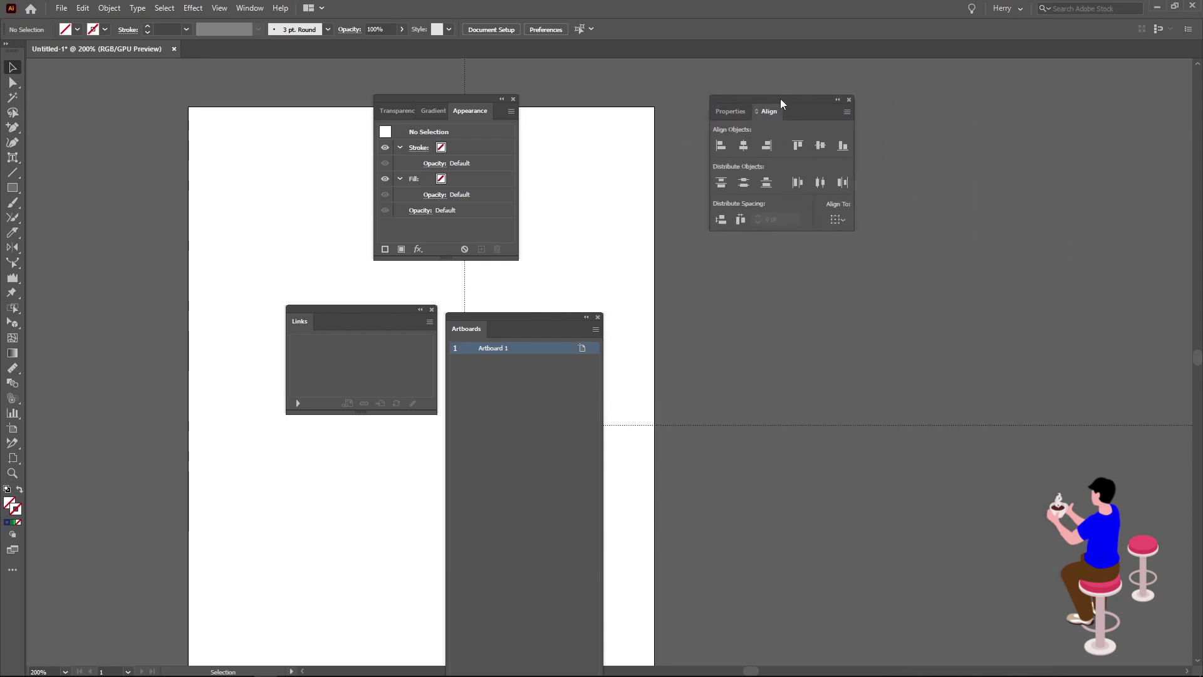
Shorten the Artboards panel and dock the Properties/Align and Transparency/Gradient/Appearance groups on the right
{"action": "mouse_move", "coordinate": [490, 325]}
{"action": "left_mouse_down"}
{"action": "mouse_move", "coordinate": [516, 319]}
{"action": "mouse_move", "coordinate": [581, 152]}
{"action": "mouse_move", "coordinate": [604, 37]}
{"action": "mouse_move", "coordinate": [590, 22]}
{"action": "left_mouse_up"}
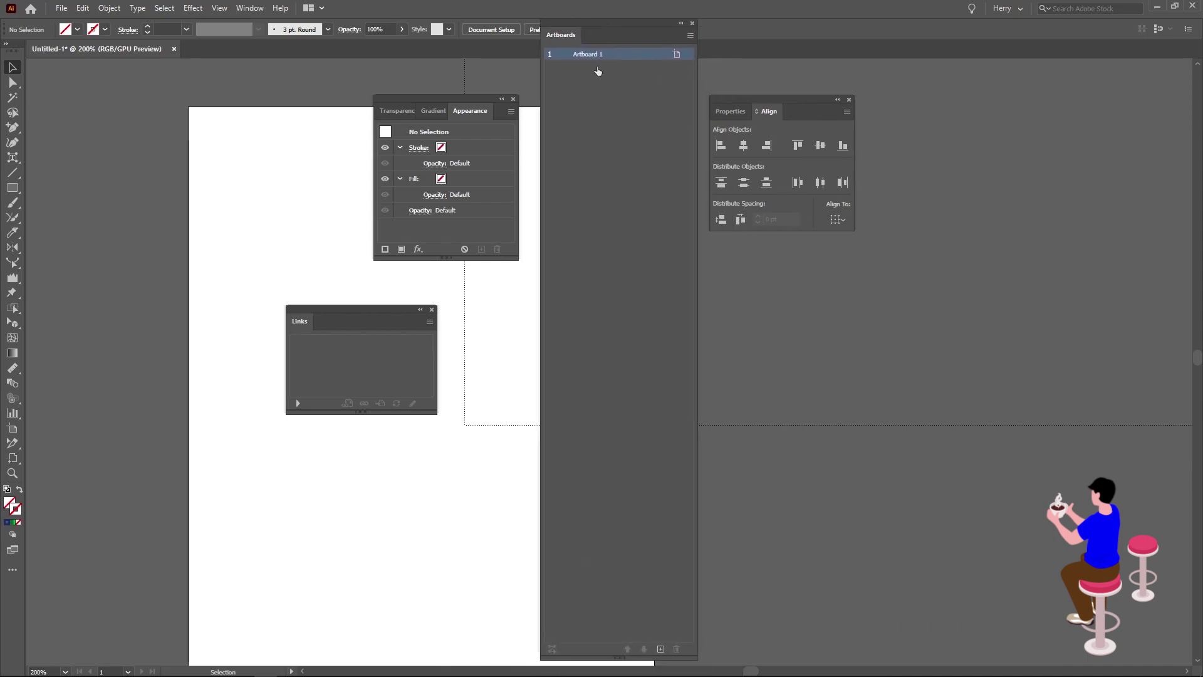
{"action": "mouse_move", "coordinate": [620, 658]}
{"action": "left_mouse_down"}
{"action": "mouse_move", "coordinate": [631, 497]}
{"action": "mouse_move", "coordinate": [619, 78]}
{"action": "left_mouse_up"}
{"action": "left_click_drag", "start_coordinate": [615, 21], "coordinate": [596, 279]}
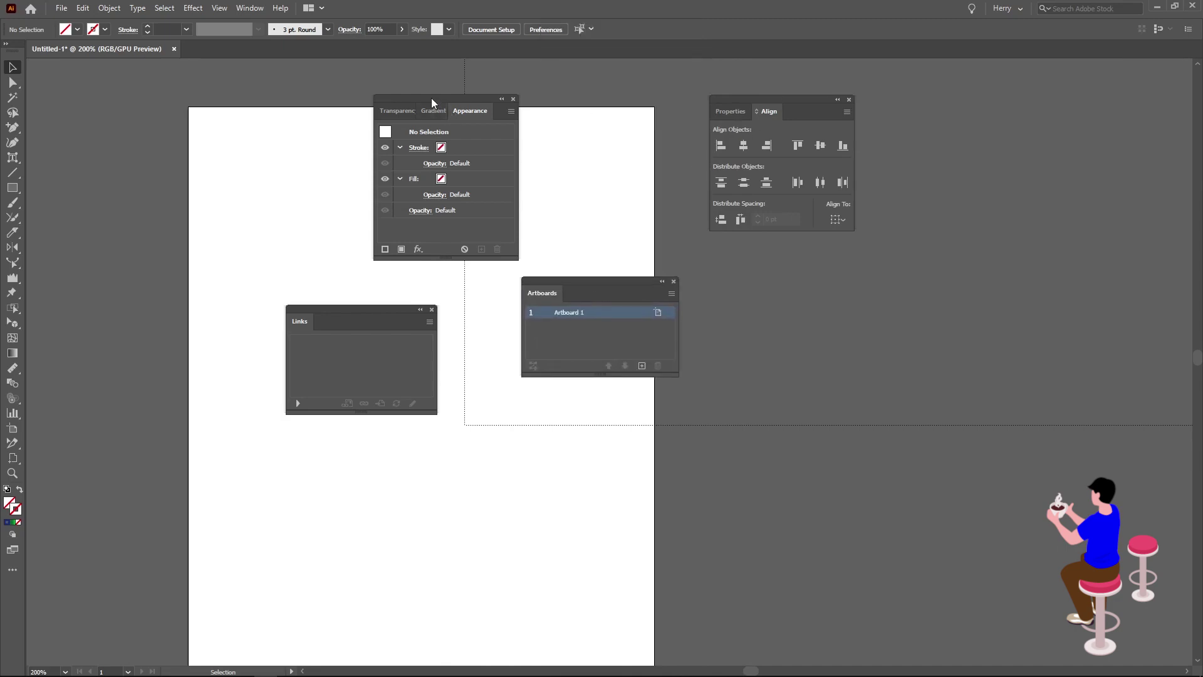
{"action": "left_click_drag", "start_coordinate": [750, 105], "coordinate": [1172, 74]}
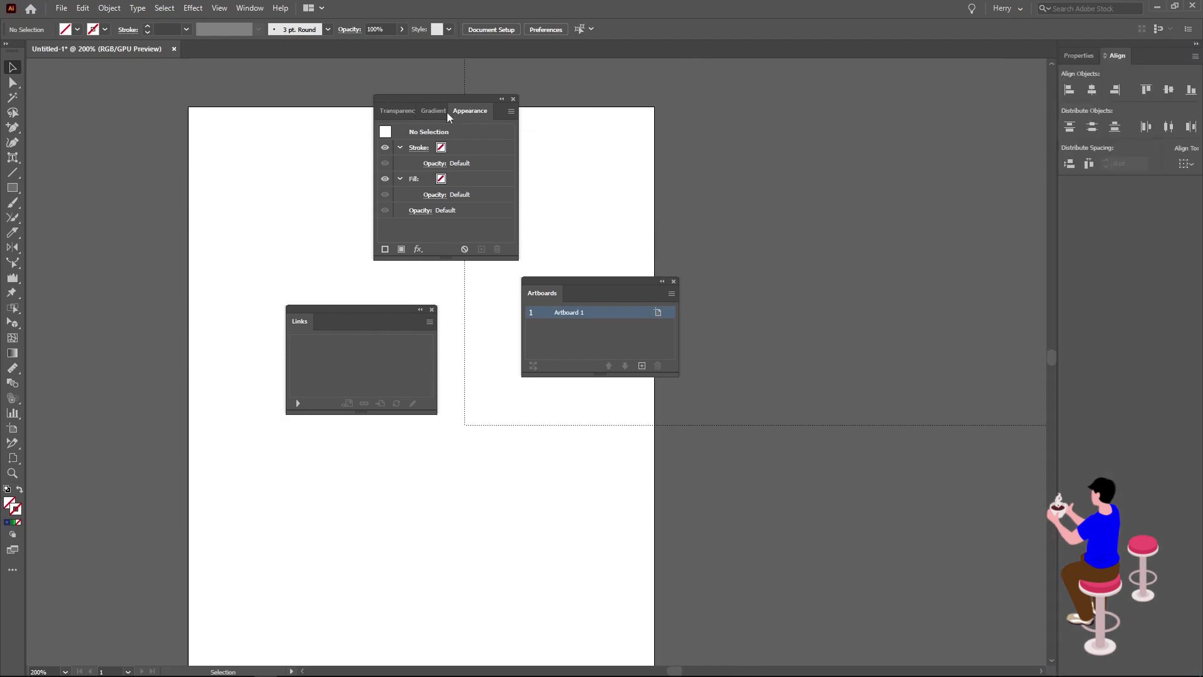
{"action": "mouse_move", "coordinate": [420, 98]}
{"action": "left_mouse_down"}
{"action": "mouse_move", "coordinate": [1089, 195]}
{"action": "mouse_move", "coordinate": [1103, 183]}
{"action": "left_mouse_up"}
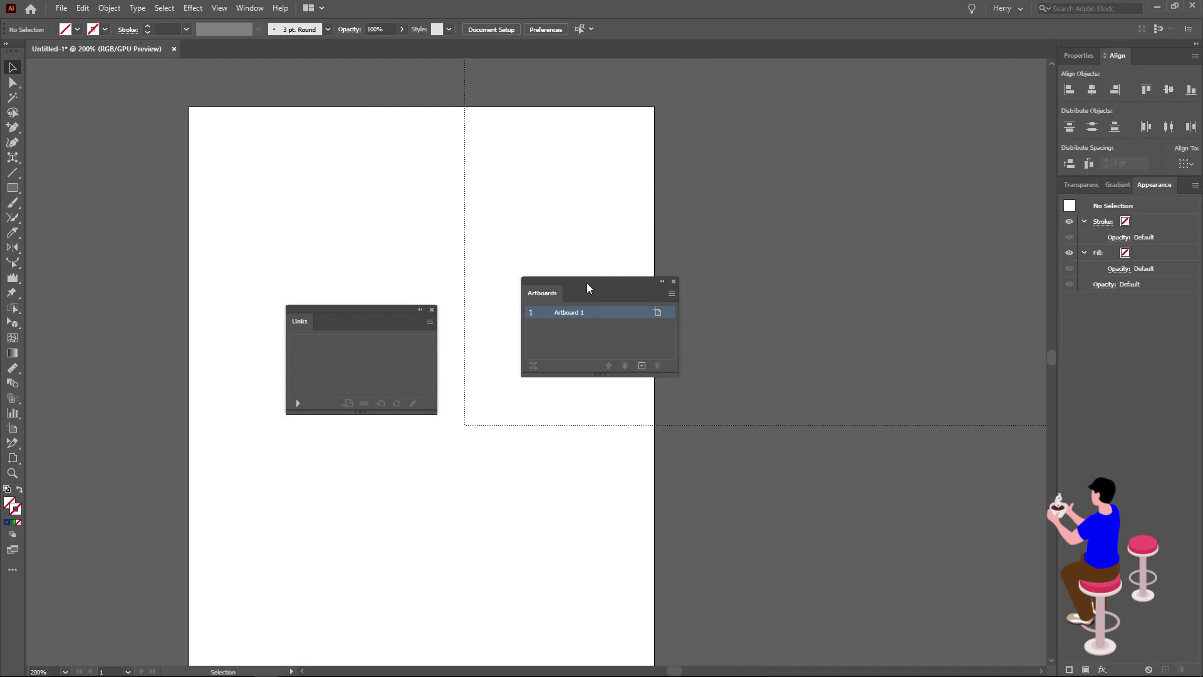
Dock and enlarge the Artboards panel, then move Links beside the dock as its own column
{"action": "mouse_move", "coordinate": [587, 284]}
{"action": "left_mouse_down"}
{"action": "mouse_move", "coordinate": [1129, 349]}
{"action": "mouse_move", "coordinate": [1111, 296]}
{"action": "mouse_move", "coordinate": [1120, 650]}
{"action": "mouse_move", "coordinate": [1132, 445]}
{"action": "mouse_move", "coordinate": [1114, 666]}
{"action": "left_mouse_up"}
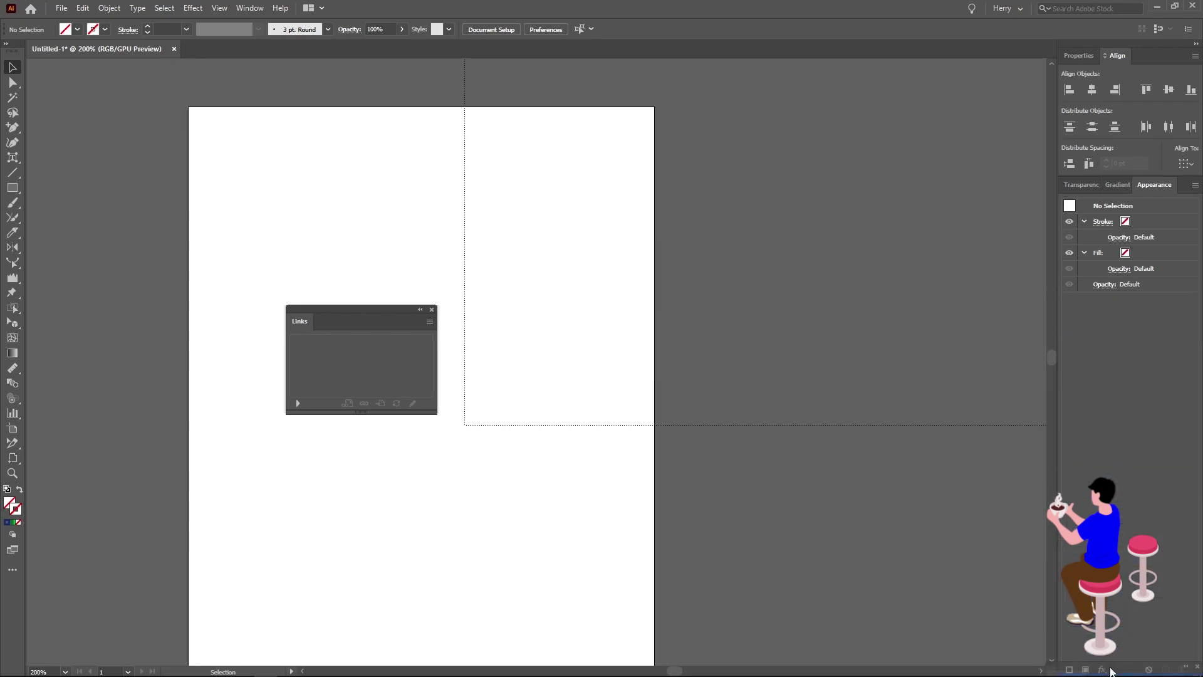
{"action": "mouse_move", "coordinate": [1131, 587]}
{"action": "left_mouse_down"}
{"action": "mouse_move", "coordinate": [1121, 302]}
{"action": "mouse_move", "coordinate": [1120, 351]}
{"action": "mouse_move", "coordinate": [1120, 331]}
{"action": "left_mouse_up"}
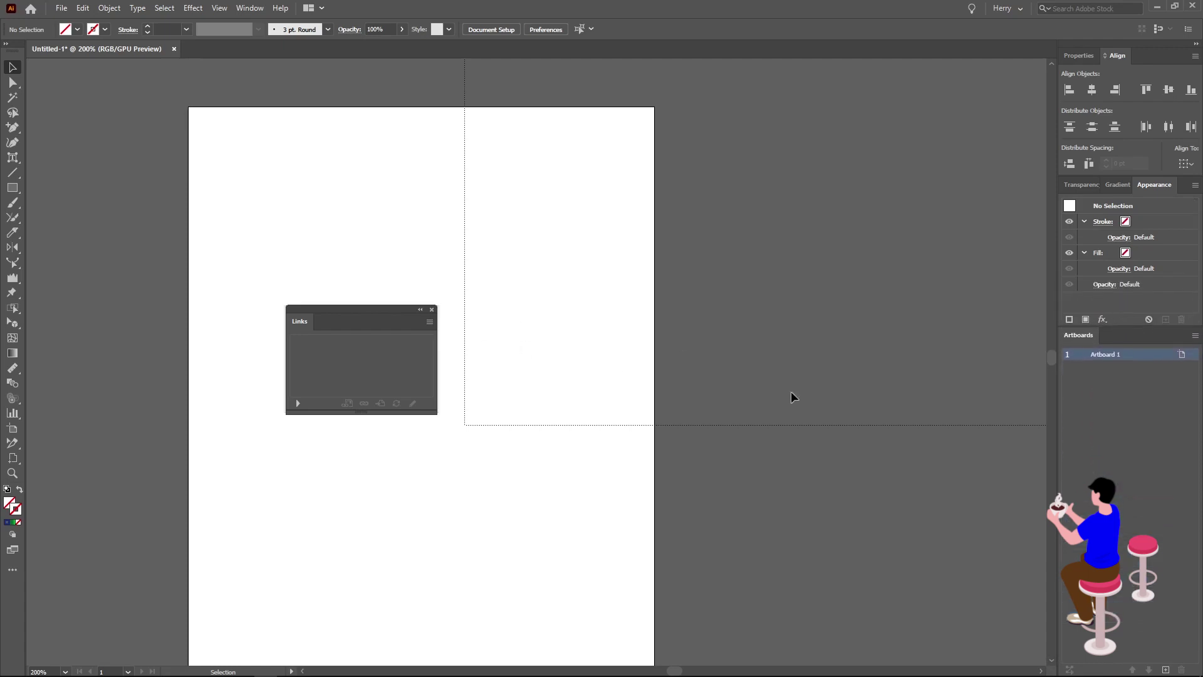
{"action": "mouse_move", "coordinate": [349, 314]}
{"action": "left_mouse_down"}
{"action": "mouse_move", "coordinate": [469, 329]}
{"action": "mouse_move", "coordinate": [810, 434]}
{"action": "mouse_move", "coordinate": [845, 322]}
{"action": "left_mouse_up"}
{"action": "mouse_move", "coordinate": [849, 277]}
{"action": "left_mouse_down"}
{"action": "mouse_move", "coordinate": [1002, 72]}
{"action": "mouse_move", "coordinate": [1051, 77]}
{"action": "left_mouse_up"}
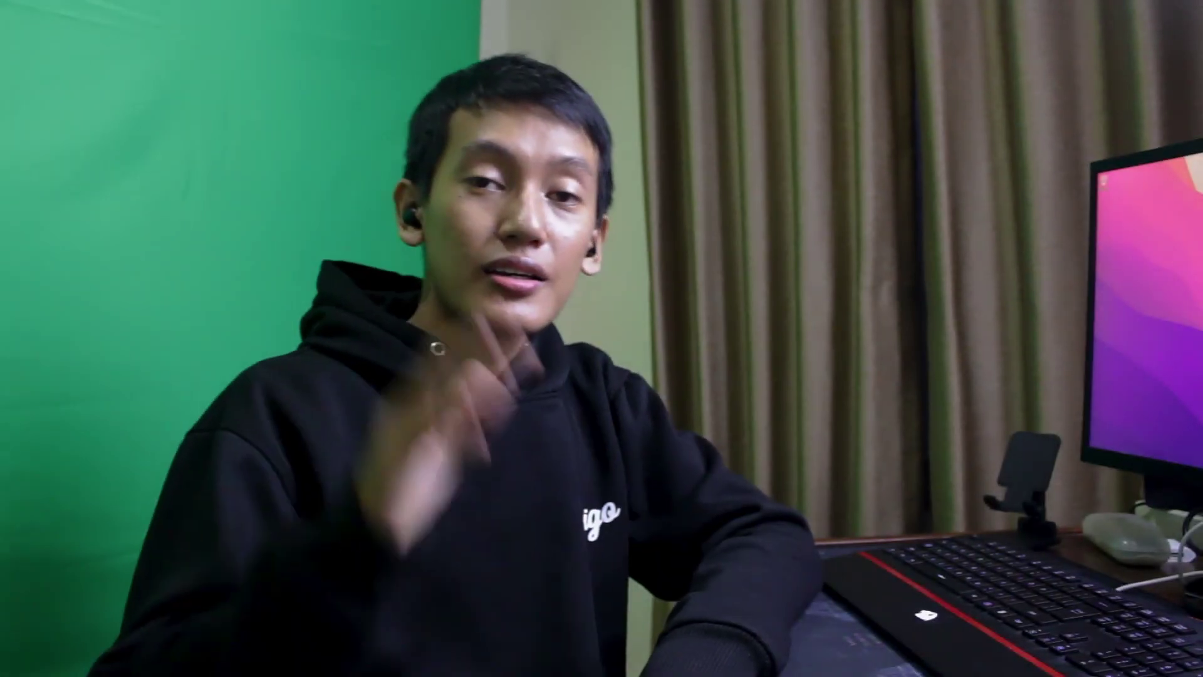